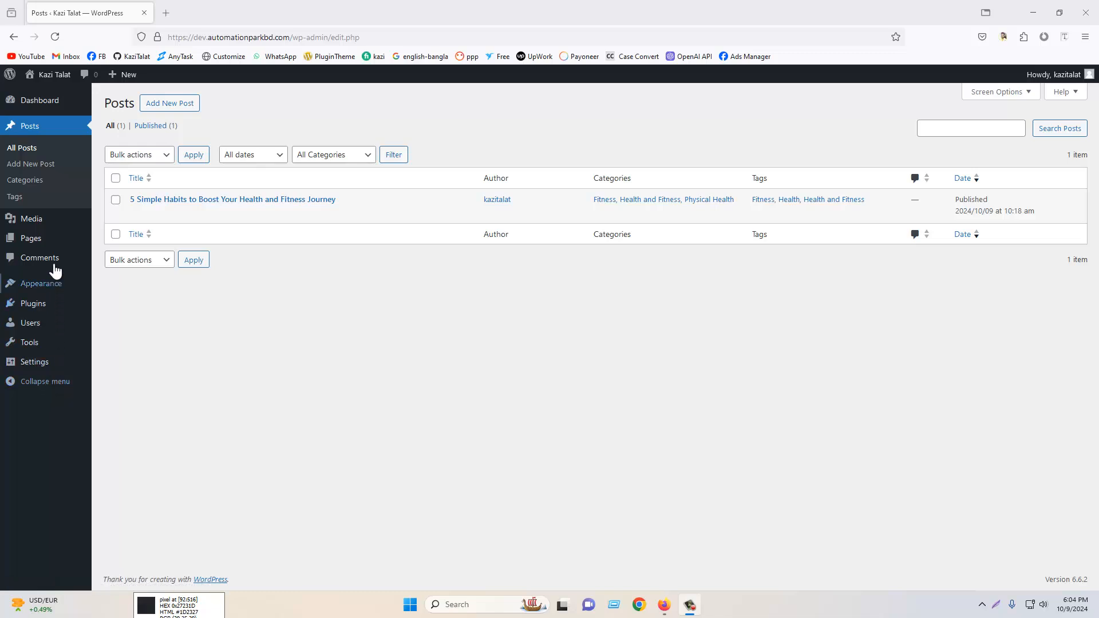
# - Open the Media Library in a new browser tab and switch to it
pyautogui.moveTo(46, 225)
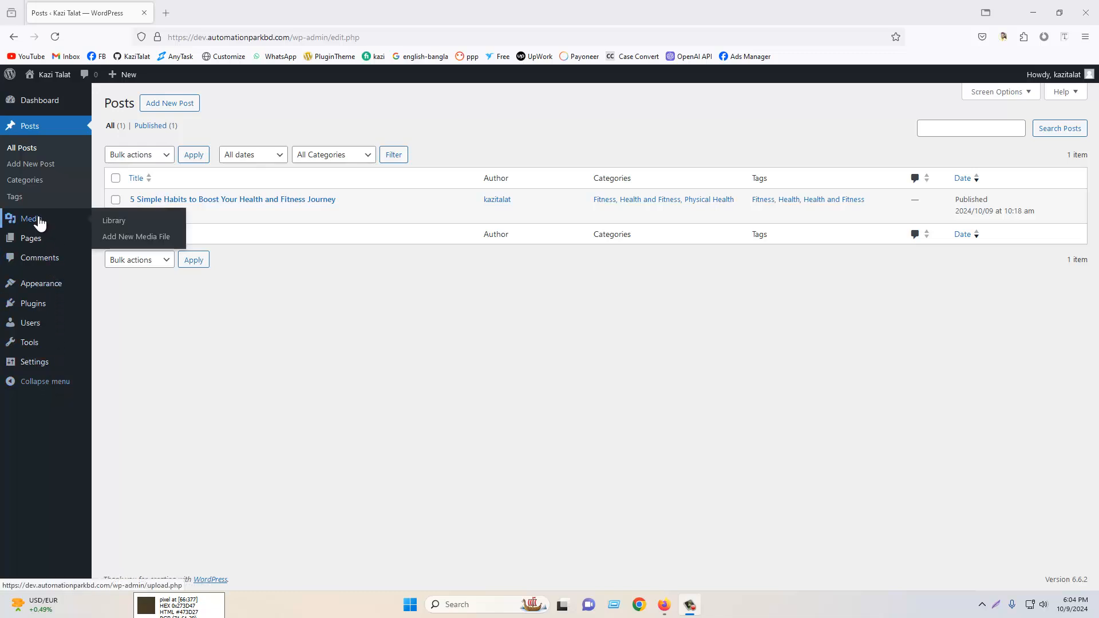
pyautogui.rightClick(38, 223)
pyautogui.click(75, 229)
pyautogui.click(212, 13)
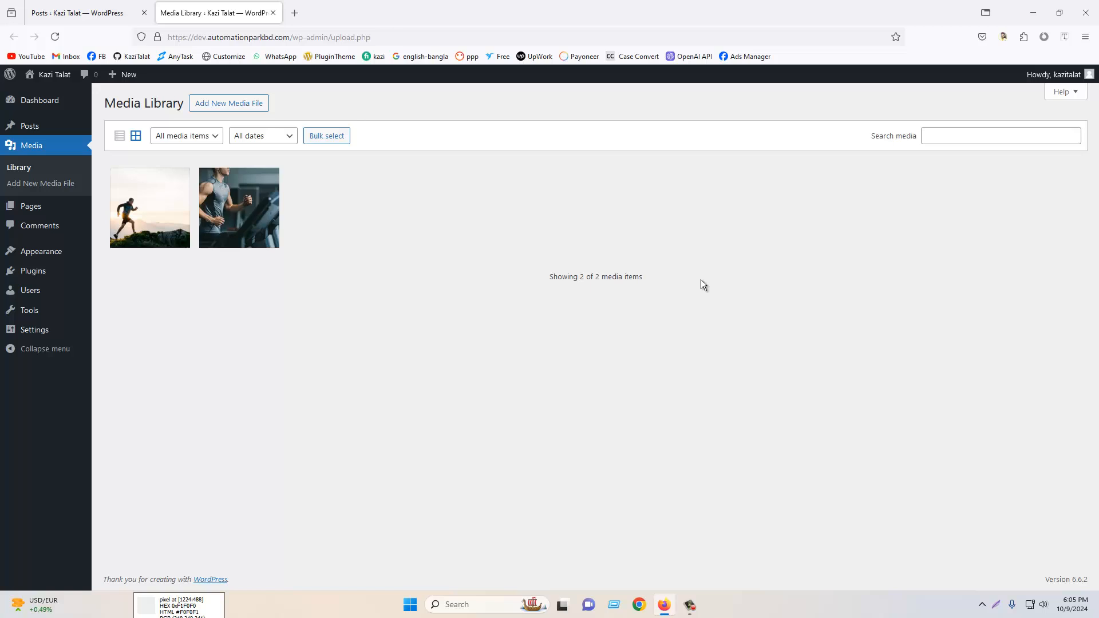
# - Upload the Stress-Pain-Relief, Swedish-Massage, Couple-Massage and Deep-Tissue-Massage images from the Desktop
pyautogui.click(232, 108)
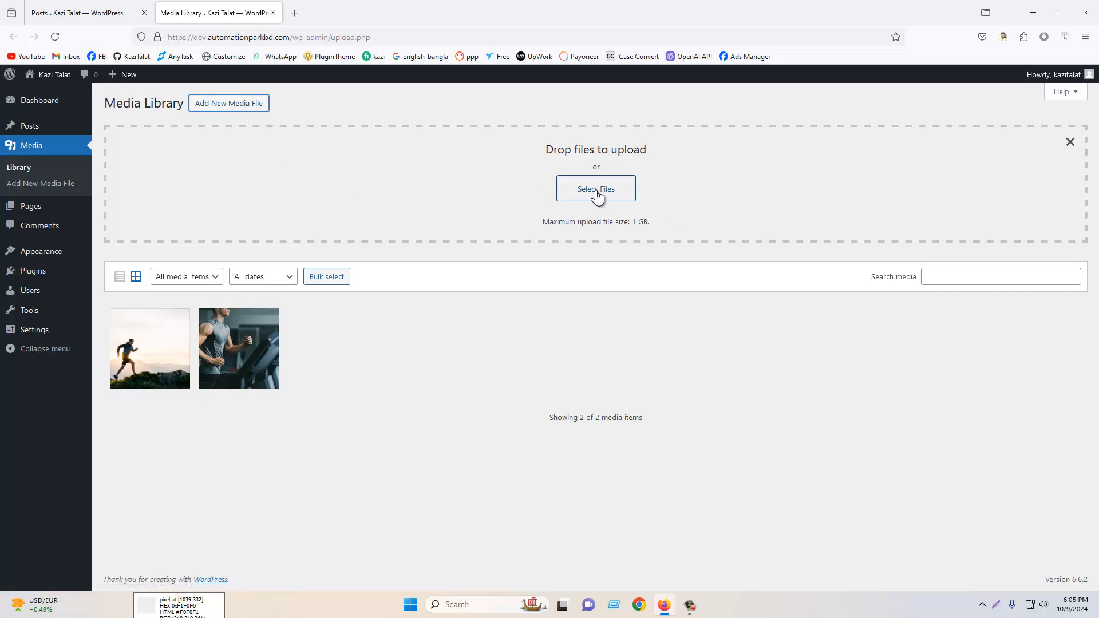
pyautogui.click(595, 191)
pyautogui.scroll(2, 57, 143)
pyautogui.click(52, 101)
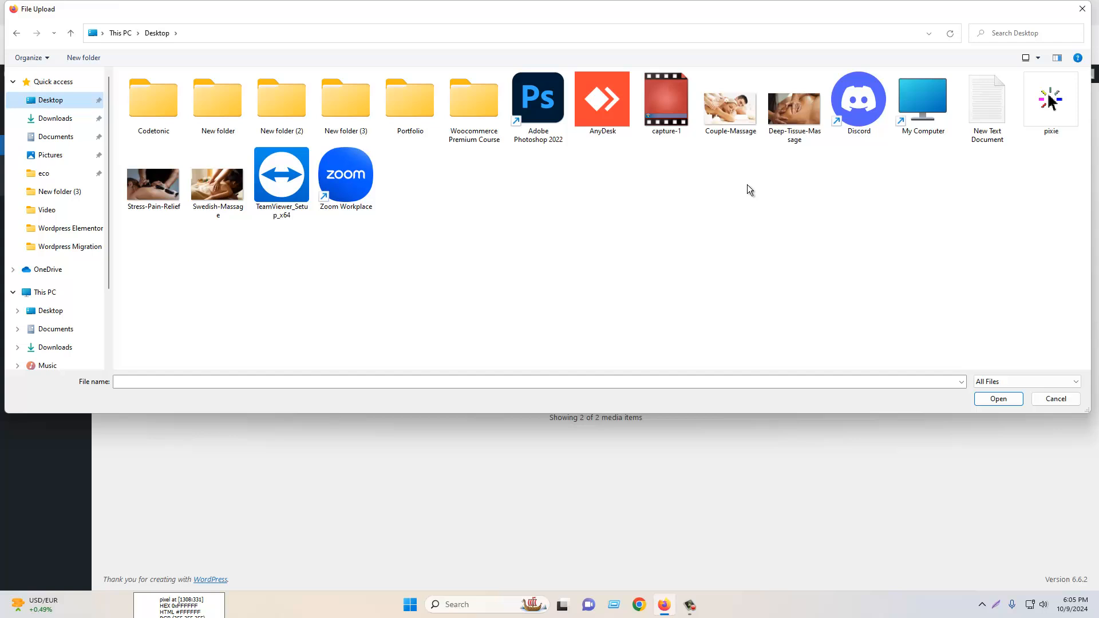
pyautogui.click(727, 120)
pyautogui.keyDown('ctrl'); pyautogui.click(794, 114); pyautogui.keyUp('ctrl')
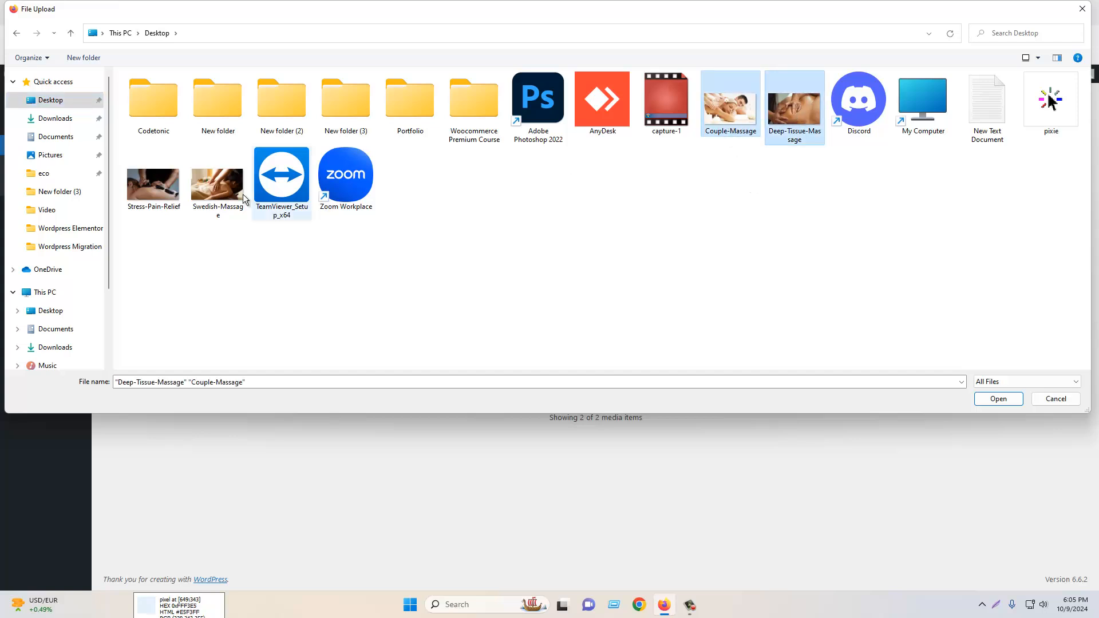
pyautogui.keyDown('ctrl'); pyautogui.click(201, 189); pyautogui.keyUp('ctrl')
pyautogui.keyDown('ctrl'); pyautogui.click(166, 185); pyautogui.keyUp('ctrl')
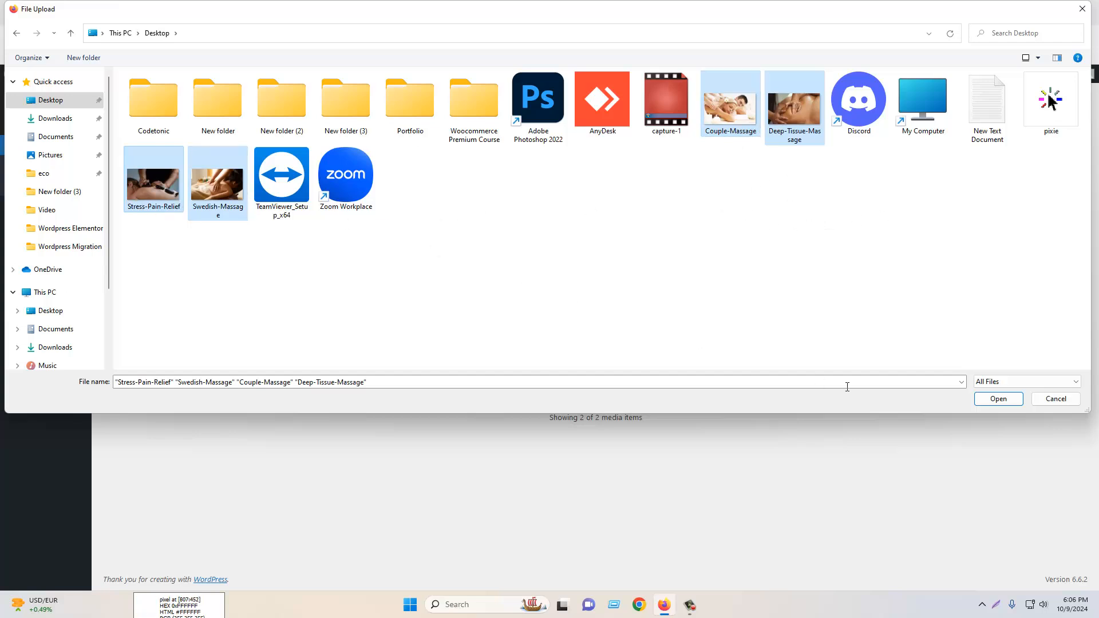
pyautogui.click(999, 400)
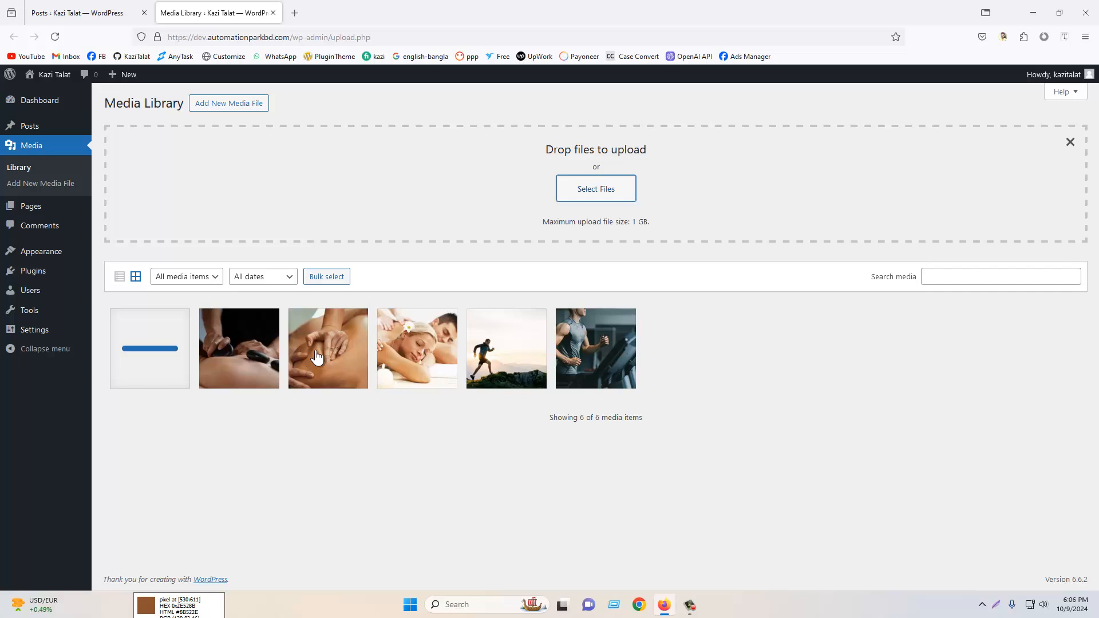
# - Upload the Client Review From New York video from the Downloads Video folder
pyautogui.click(593, 188)
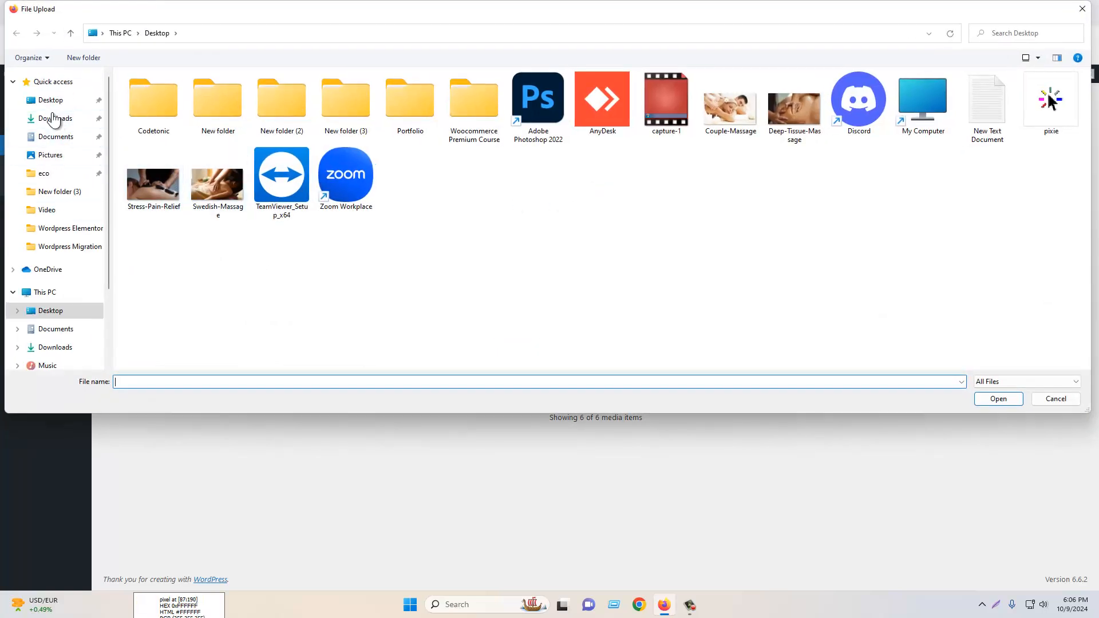
pyautogui.click(53, 118)
pyautogui.scroll(-1, 203, 198)
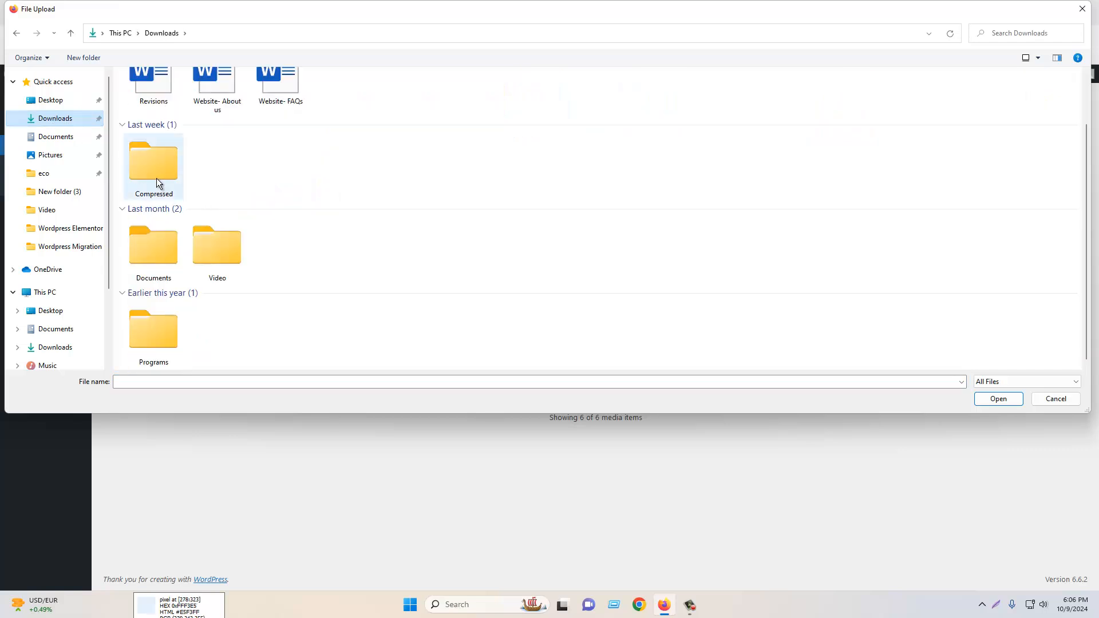
pyautogui.doubleClick(213, 257)
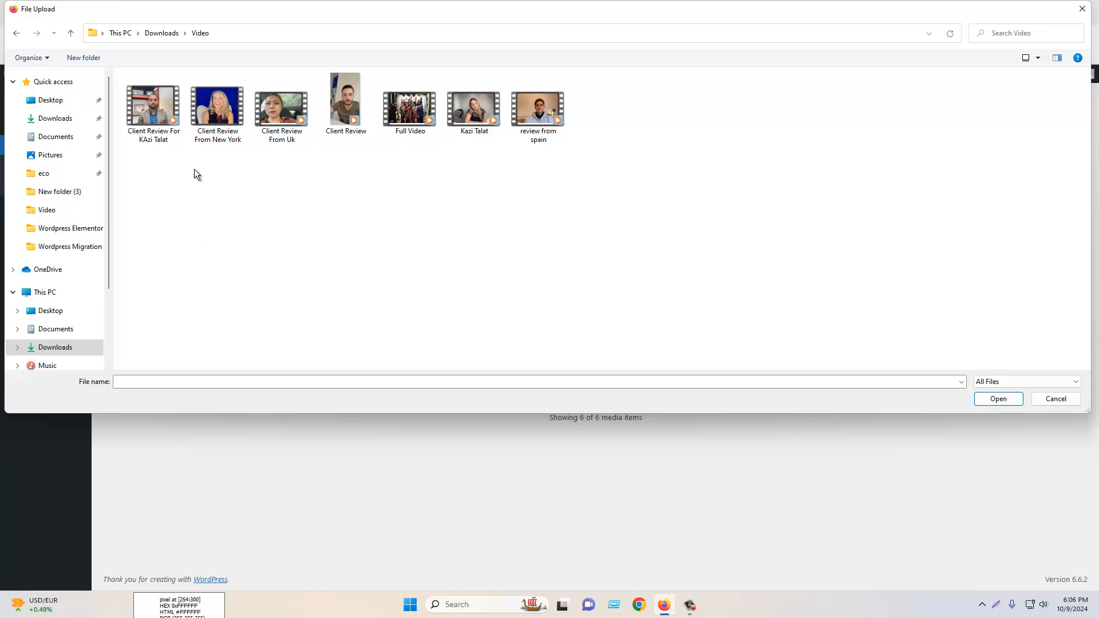
pyautogui.doubleClick(218, 112)
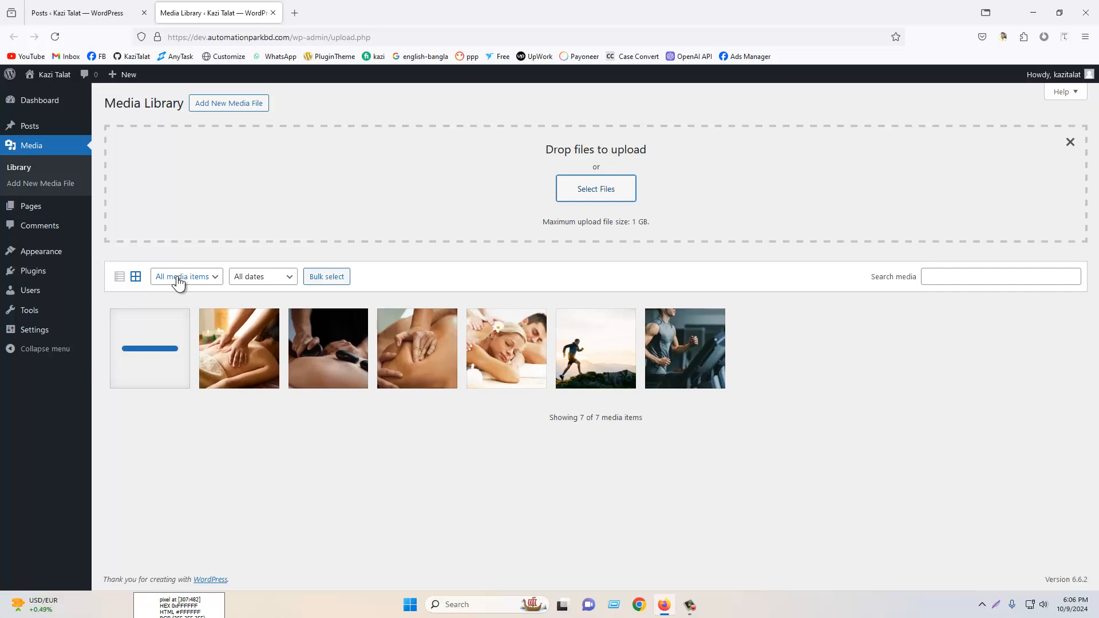
# - Filter the media library to show only images, then only videos
pyautogui.click(178, 280)
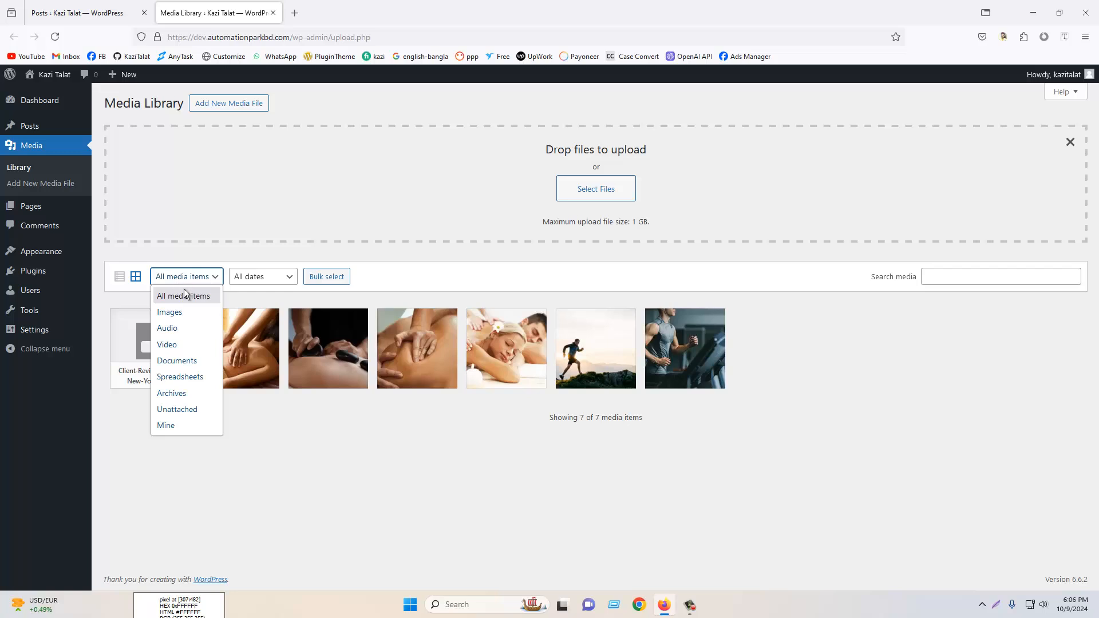
pyautogui.click(182, 300)
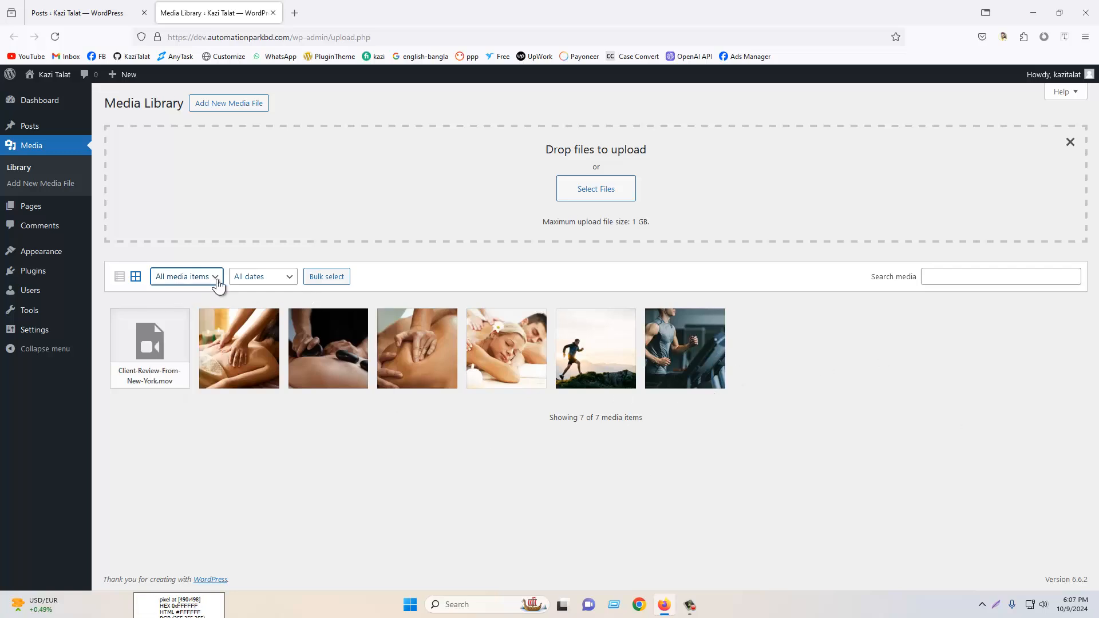
pyautogui.click(214, 281)
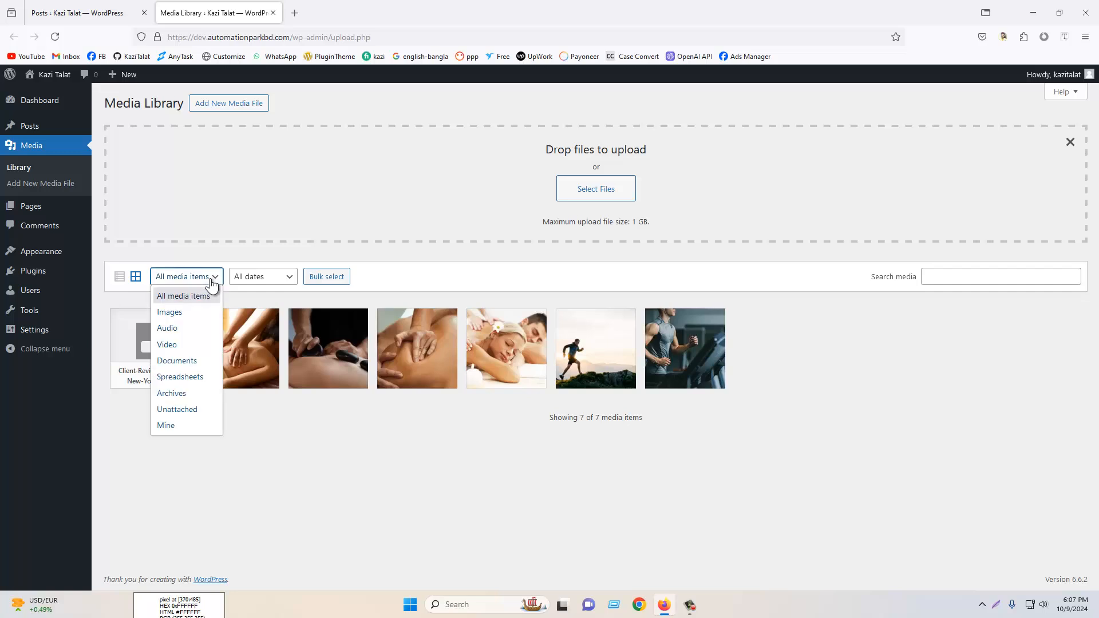
pyautogui.click(175, 313)
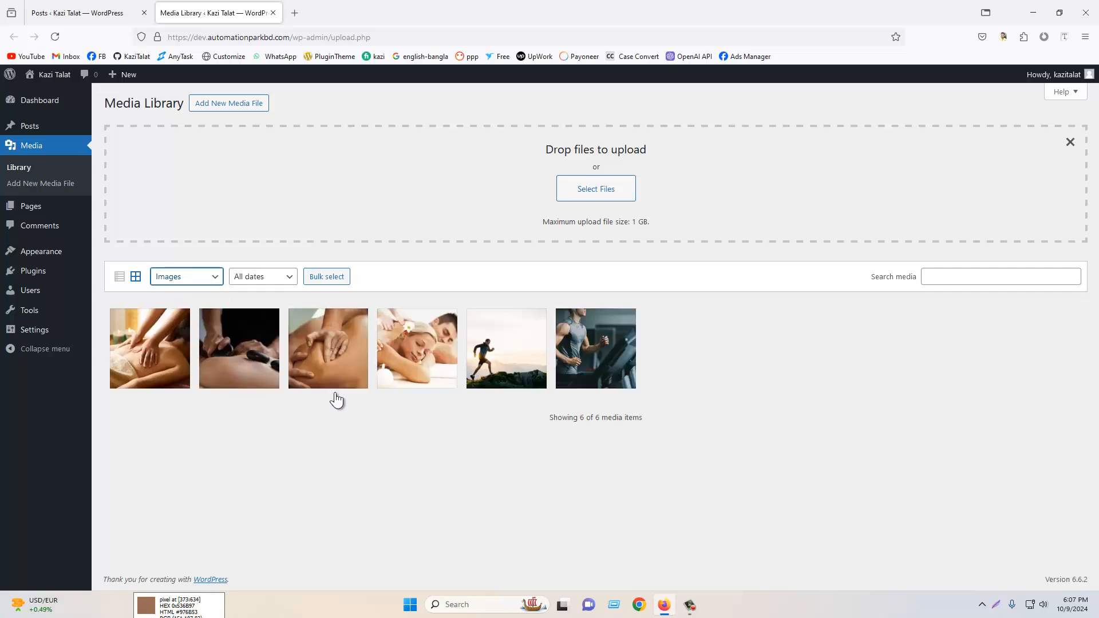
pyautogui.click(189, 281)
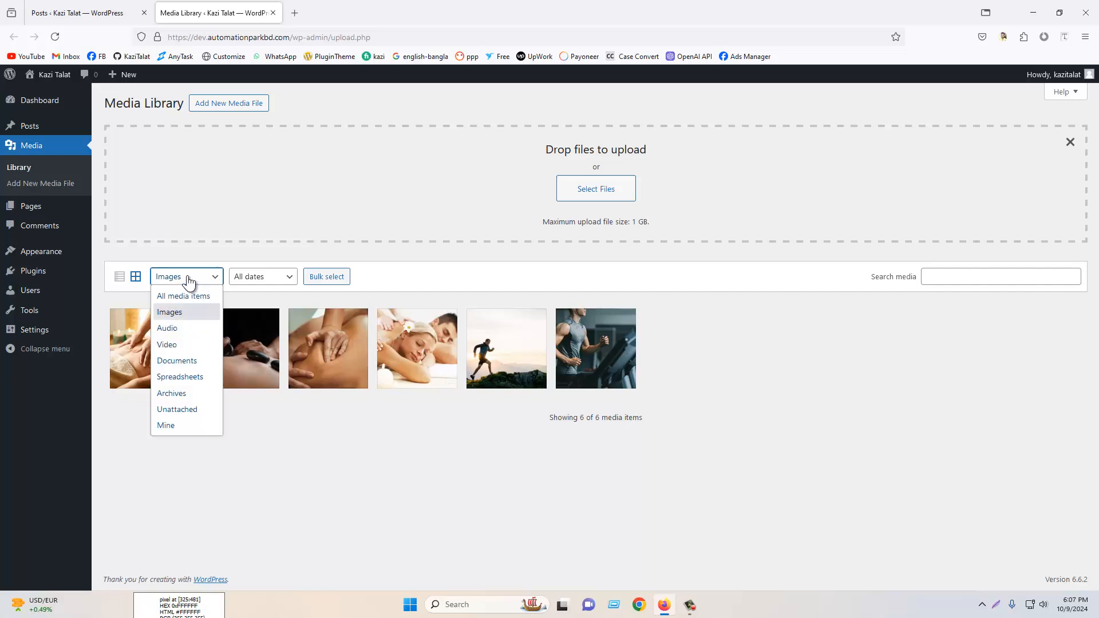
pyautogui.click(176, 347)
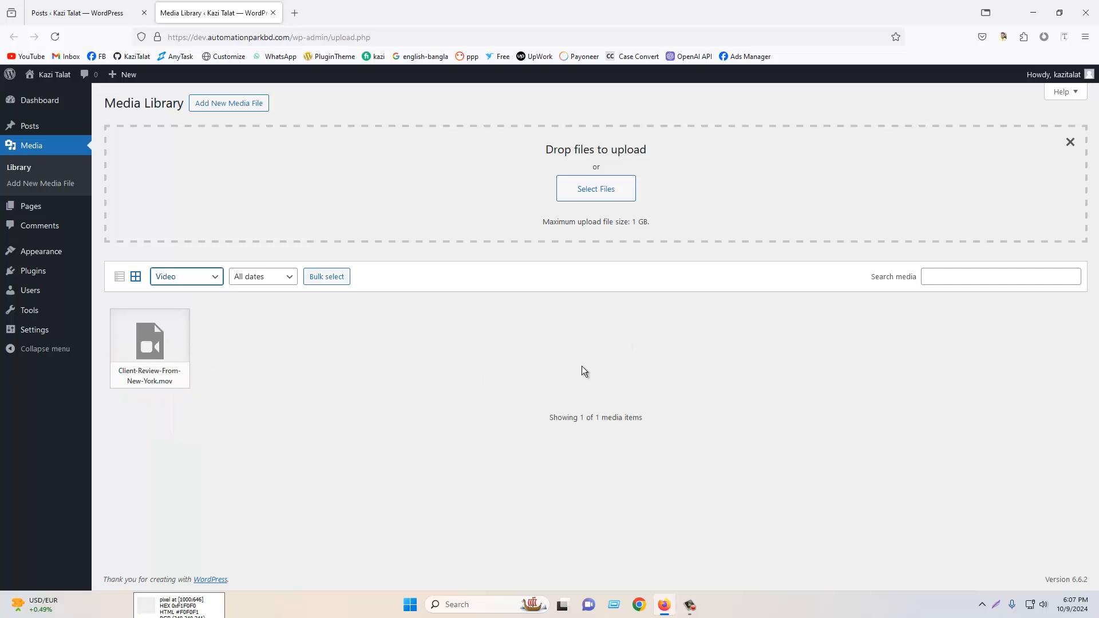
# - Show all media items again and close the upload area
pyautogui.click(184, 278)
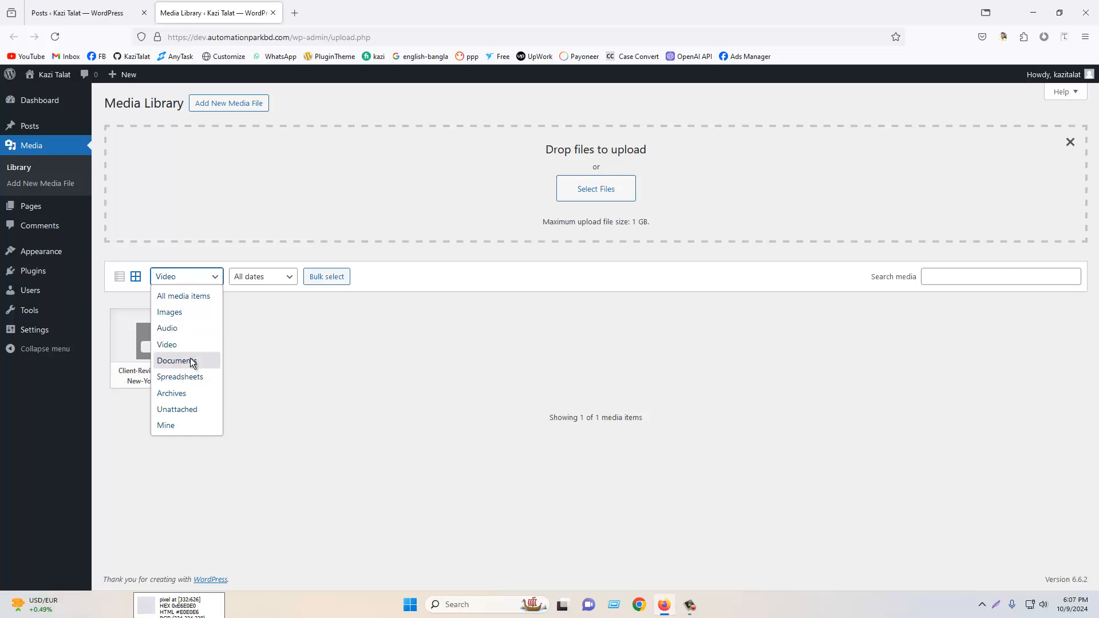
pyautogui.click(181, 300)
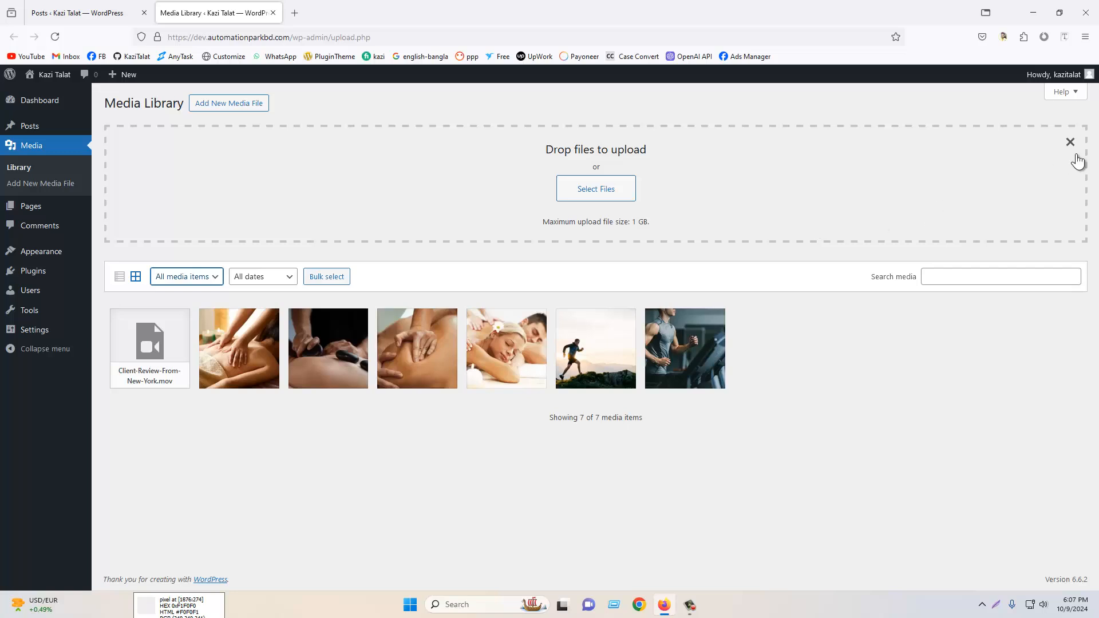
pyautogui.click(1070, 142)
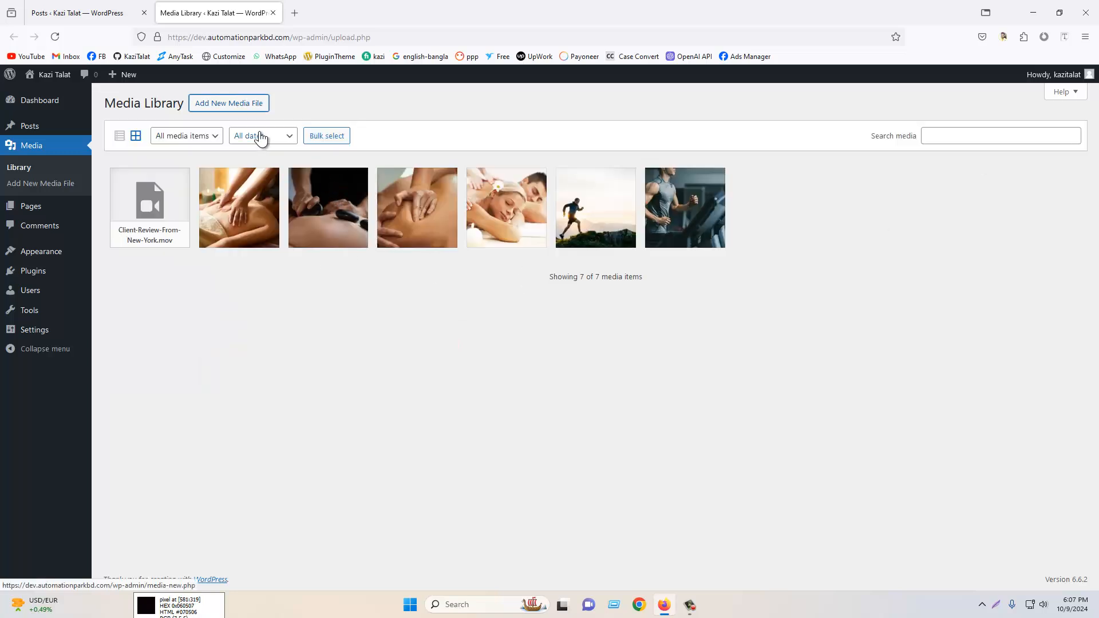
pyautogui.click(326, 137)
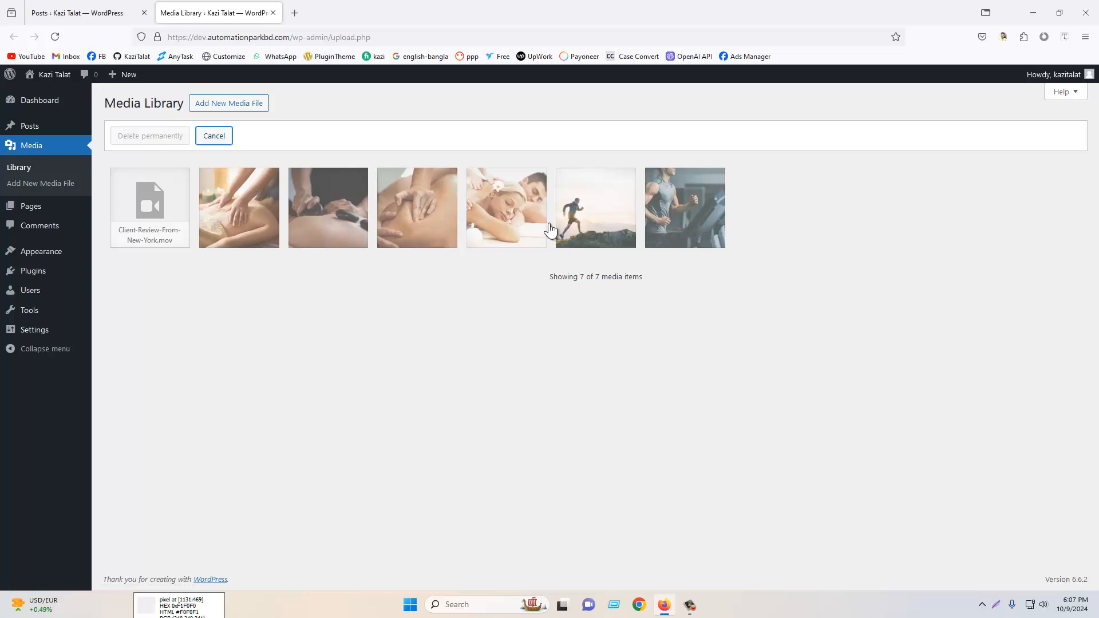
pyautogui.click(485, 216)
pyautogui.click(413, 215)
pyautogui.click(356, 213)
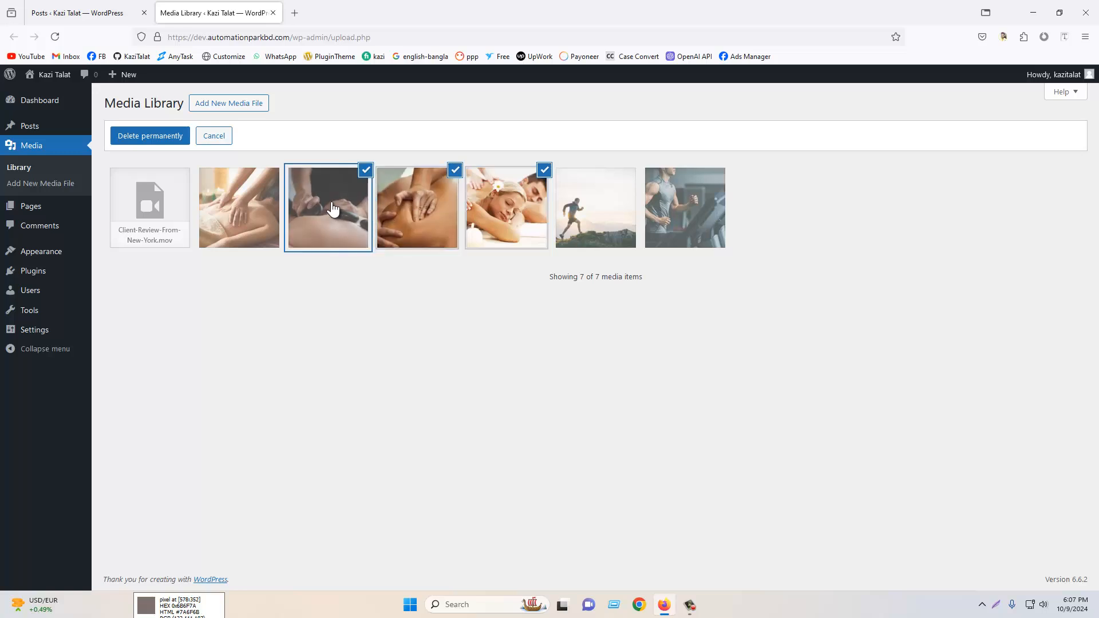
pyautogui.click(245, 208)
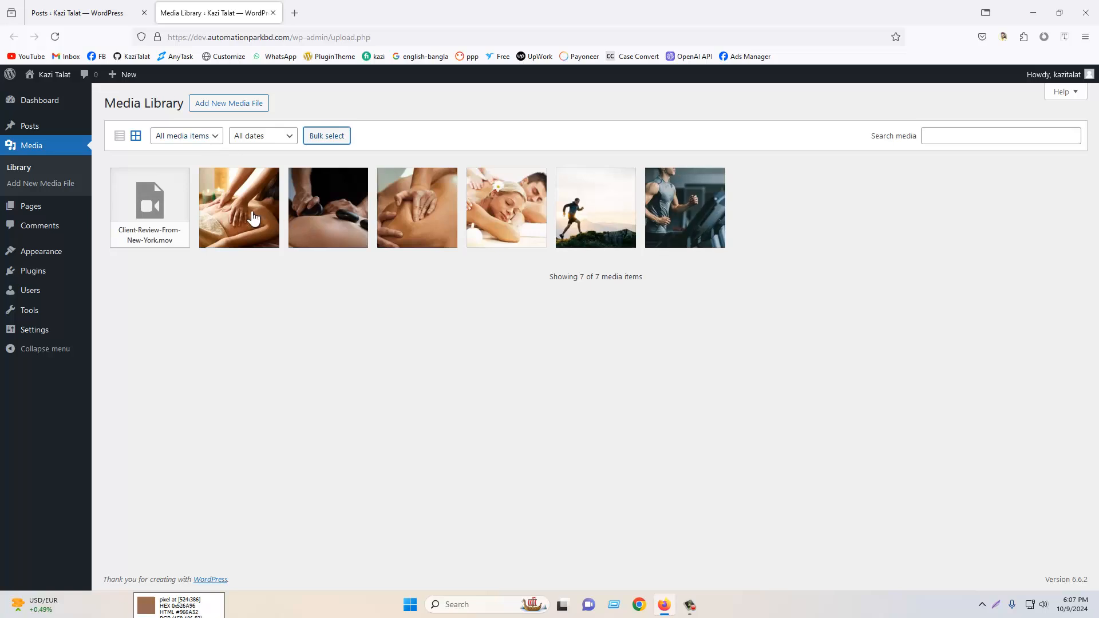
# - Download the Swedish-Massage image from its attachment details, then close the details
pyautogui.click(243, 200)
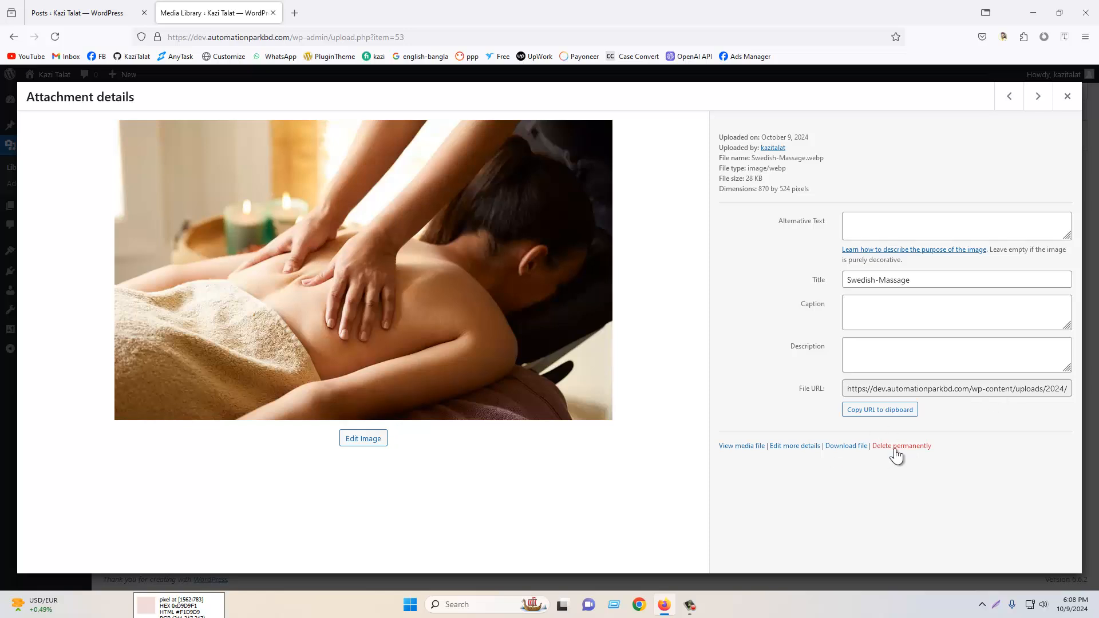
pyautogui.click(846, 450)
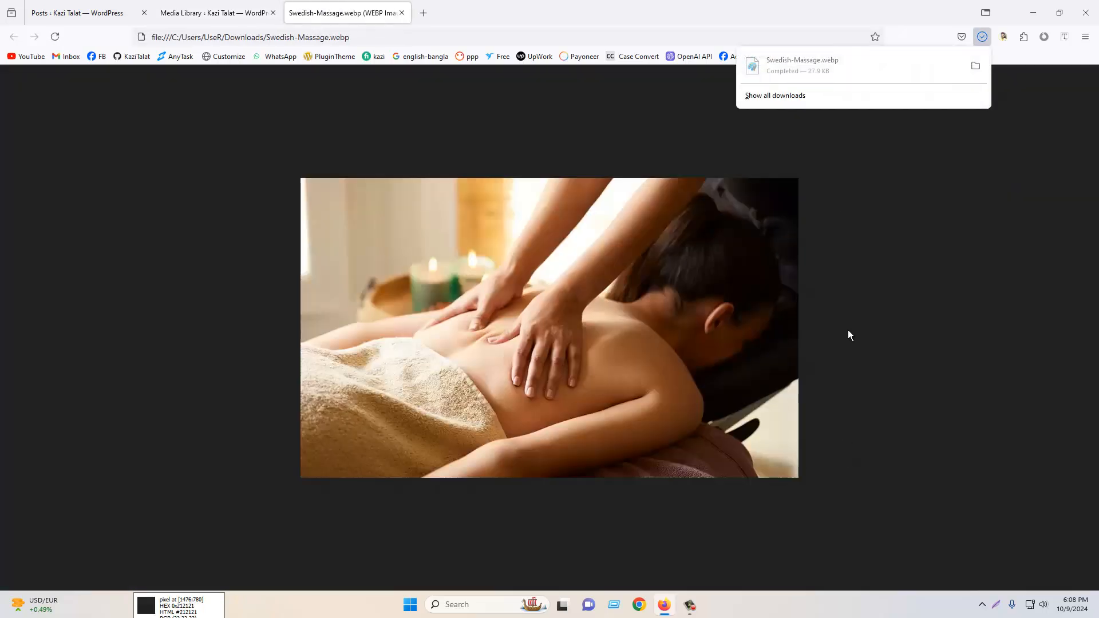
pyautogui.click(184, 9)
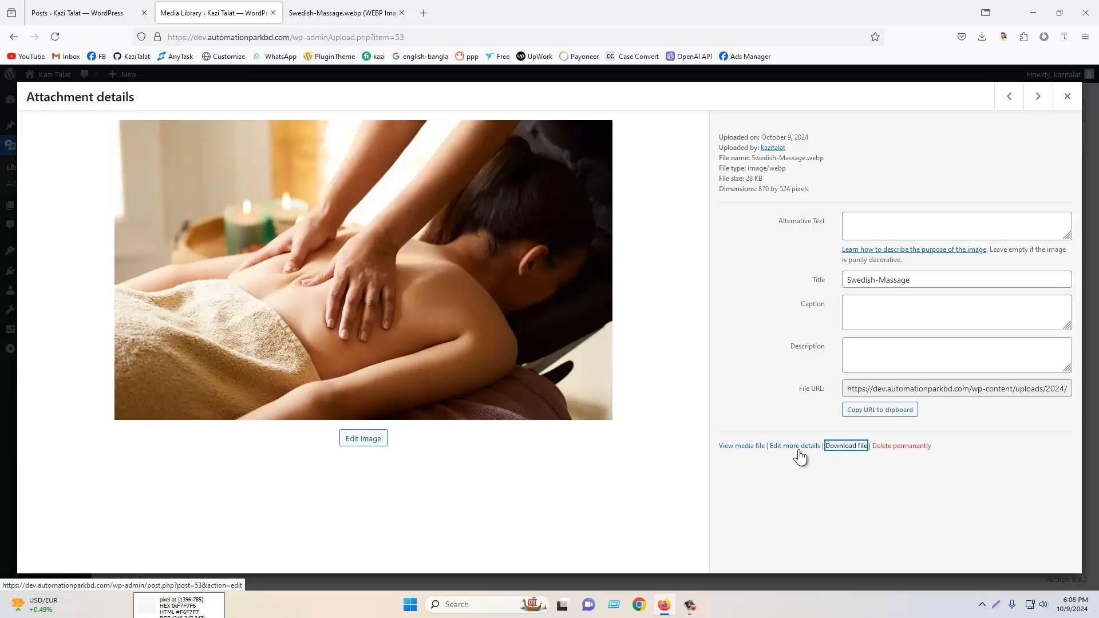
pyautogui.click(1066, 98)
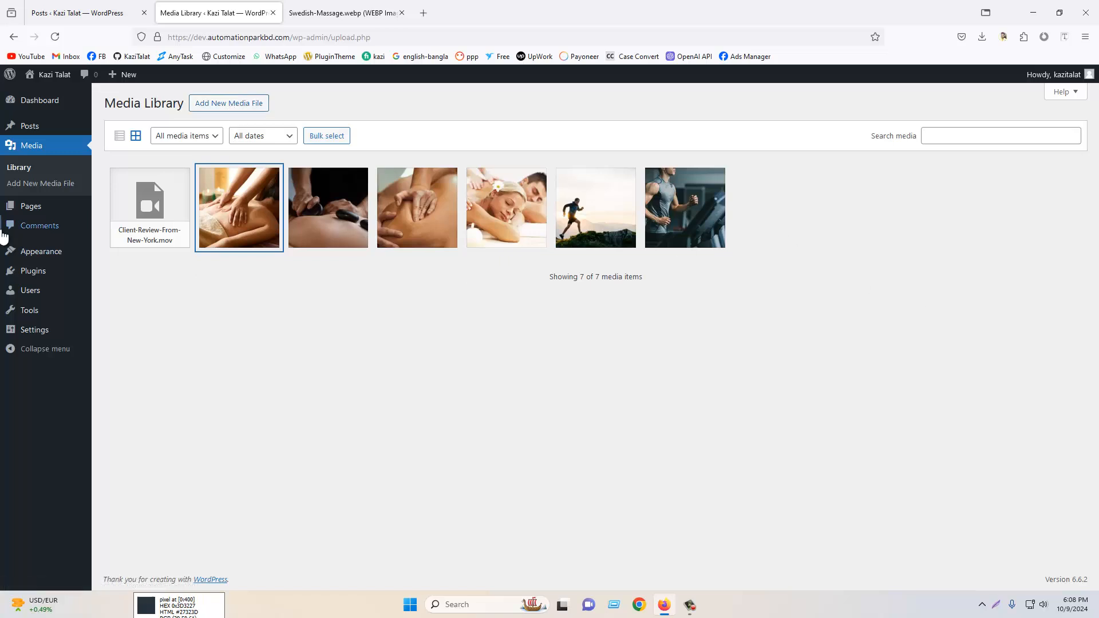
# - Open Pages and move all pages, Privacy Policy and Sample Page, to the Trash
pyautogui.click(40, 212)
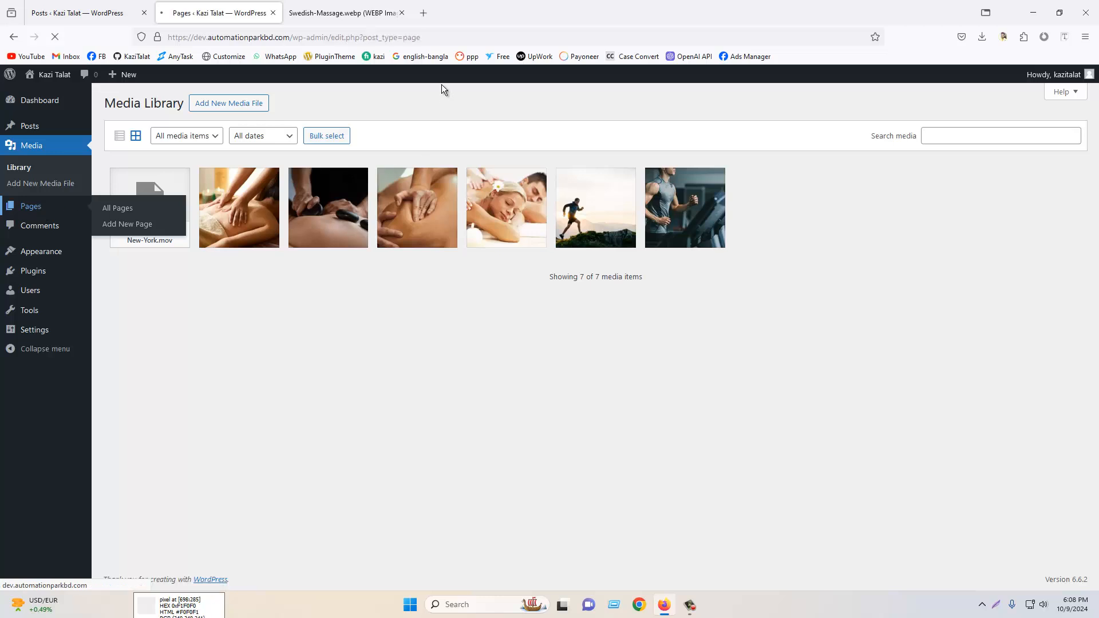
pyautogui.click(402, 13)
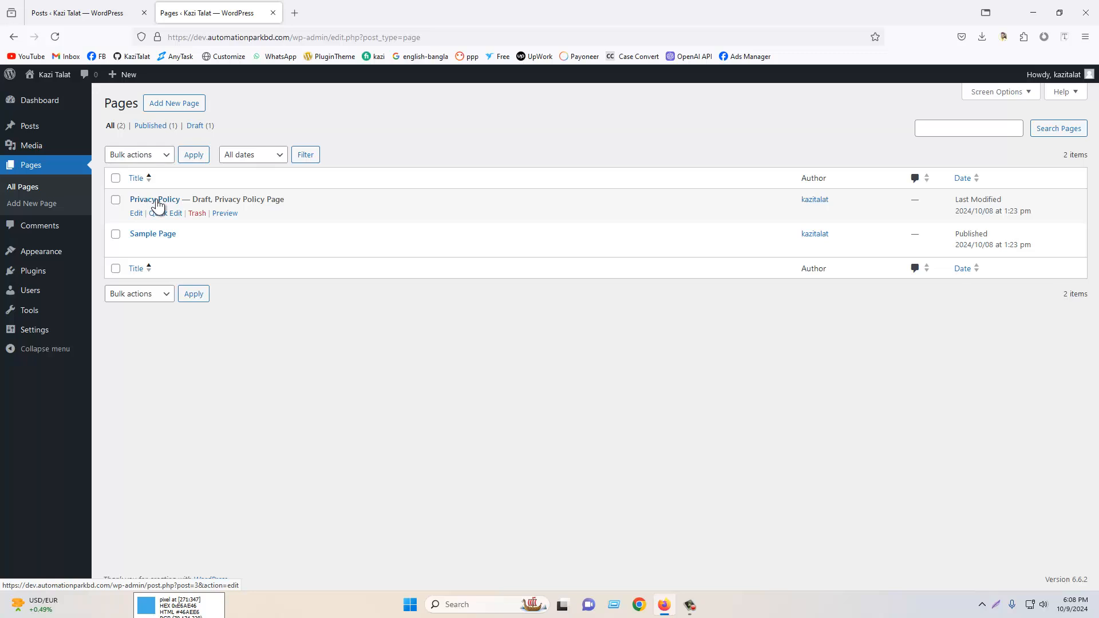
pyautogui.click(116, 182)
pyautogui.click(132, 155)
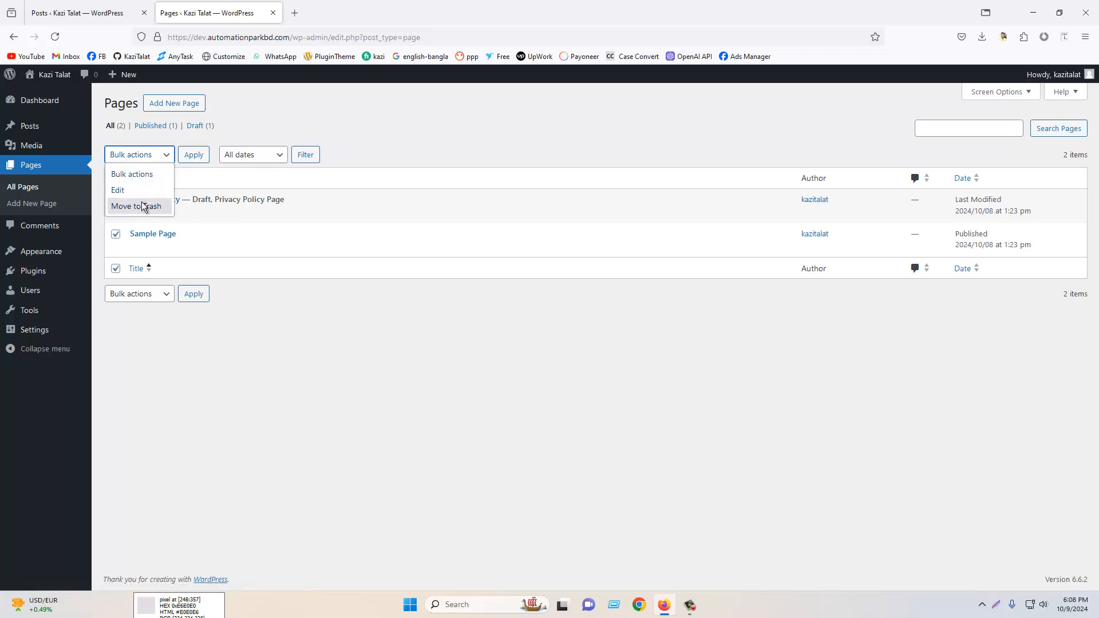
pyautogui.click(109, 160)
pyautogui.click(116, 179)
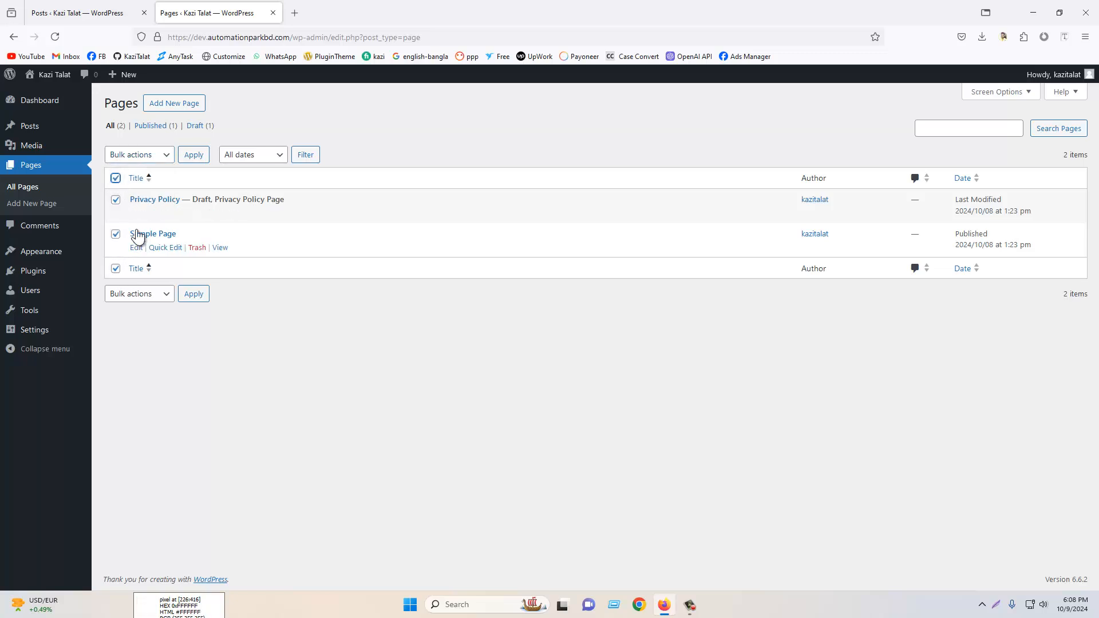
pyautogui.click(146, 155)
pyautogui.click(151, 205)
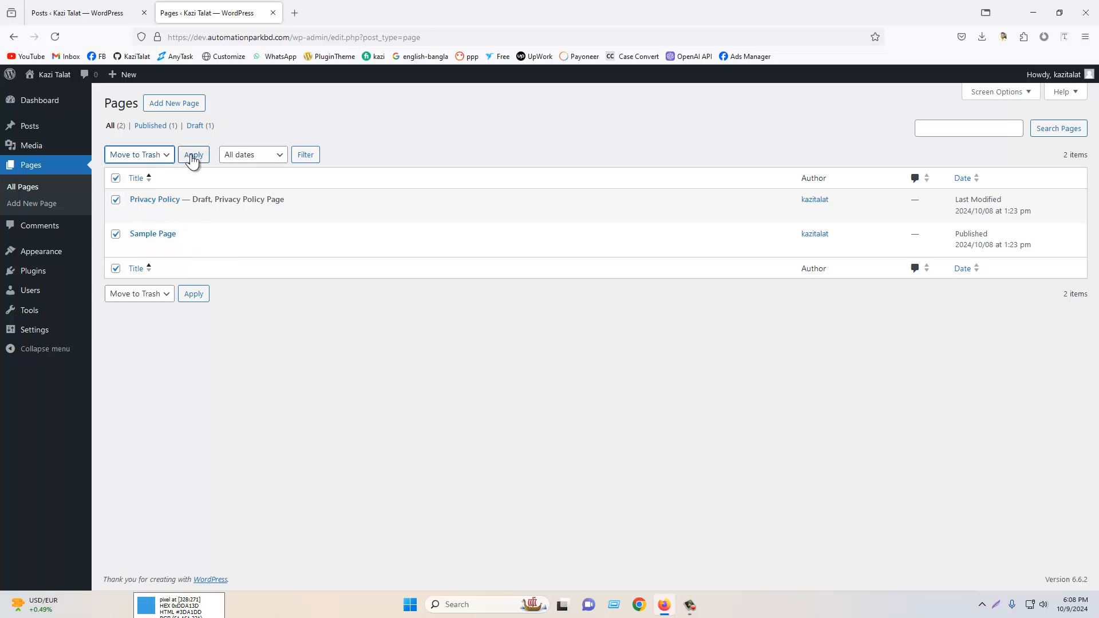
pyautogui.click(195, 155)
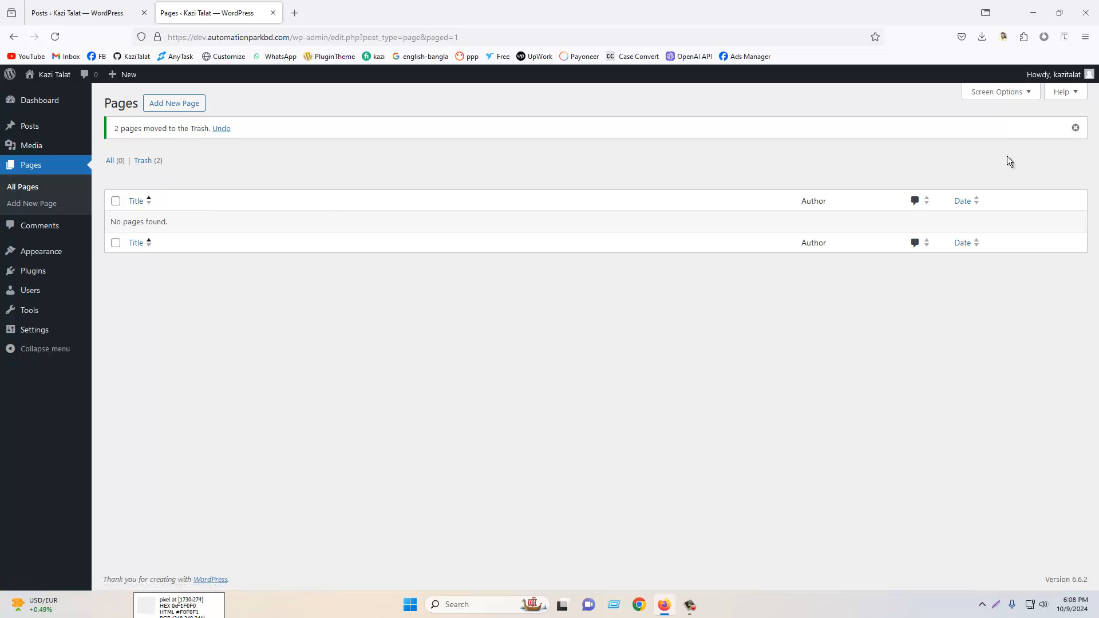
pyautogui.click(1076, 128)
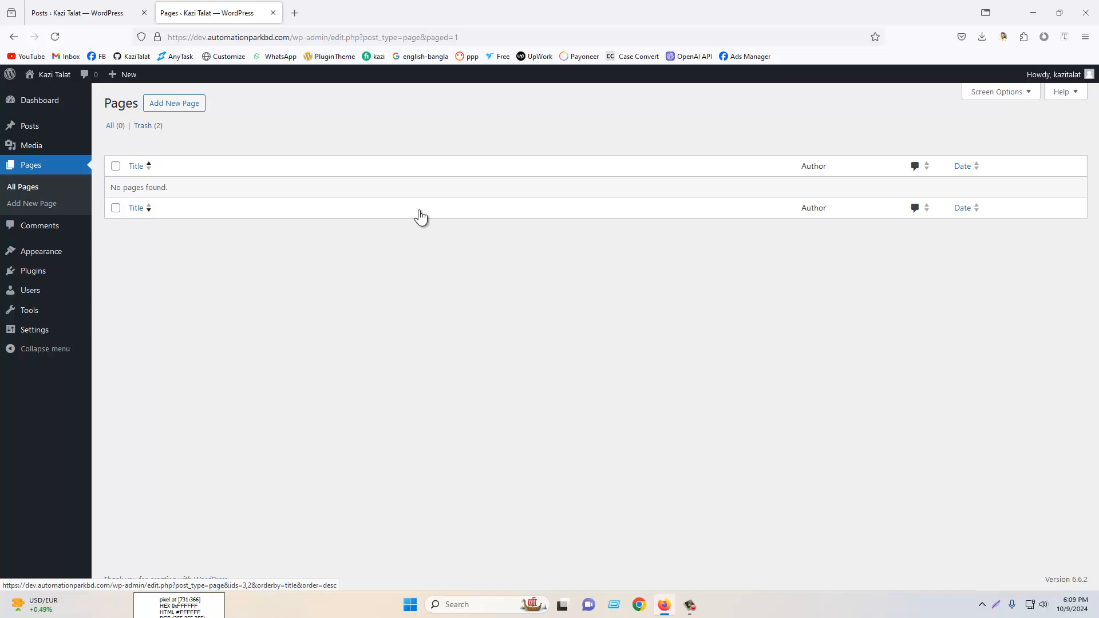
# - Open the Oaktree Massage Dallas website in a new tab for reference
pyautogui.click(294, 13)
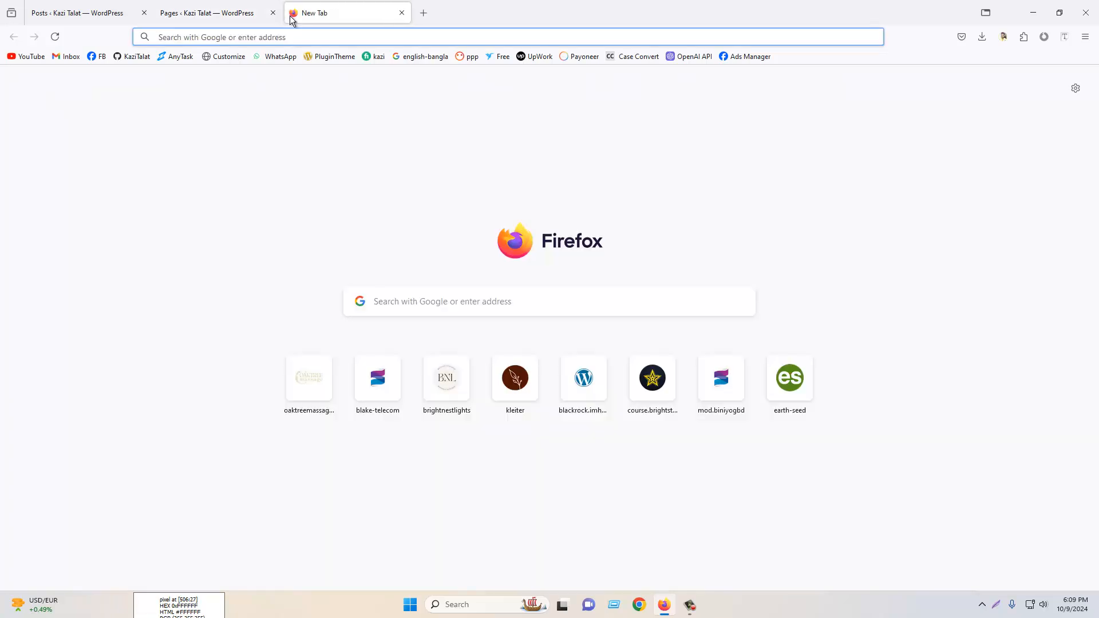
pyautogui.write('oak')
pyautogui.press('Return')
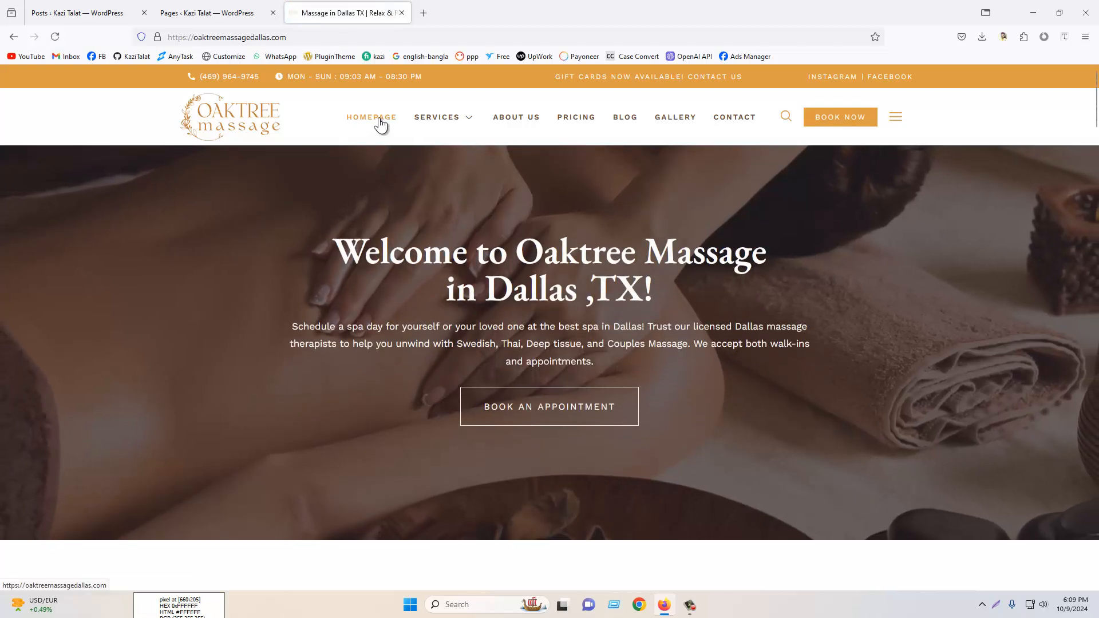
pyautogui.moveTo(437, 116)
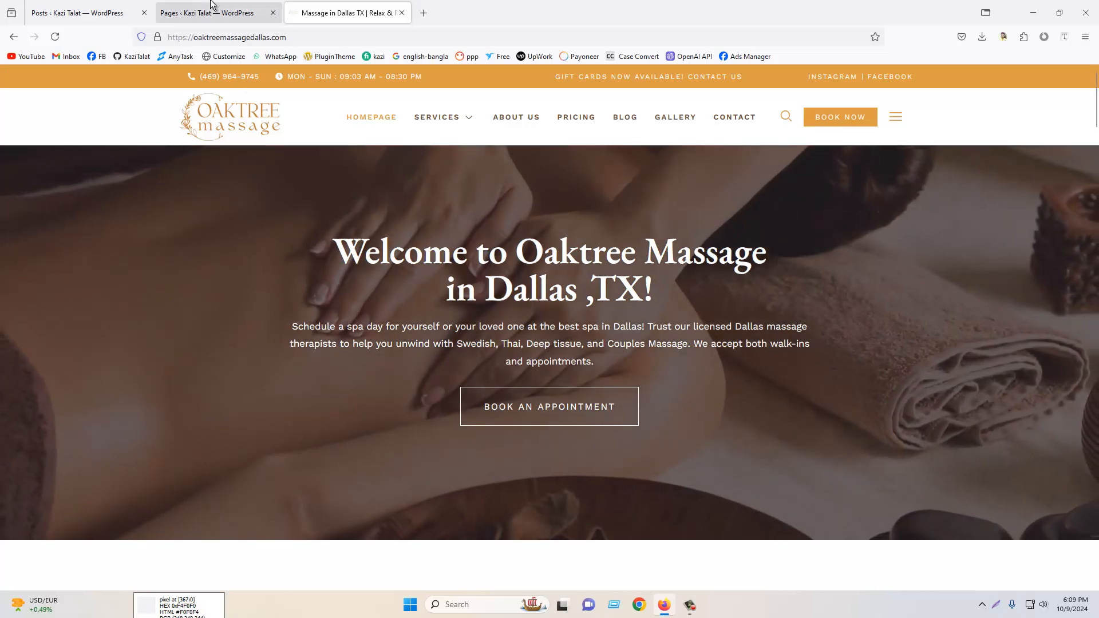
# - Add a new page, dismissing the pattern chooser, and title it "Homepage"
pyautogui.click(241, 9)
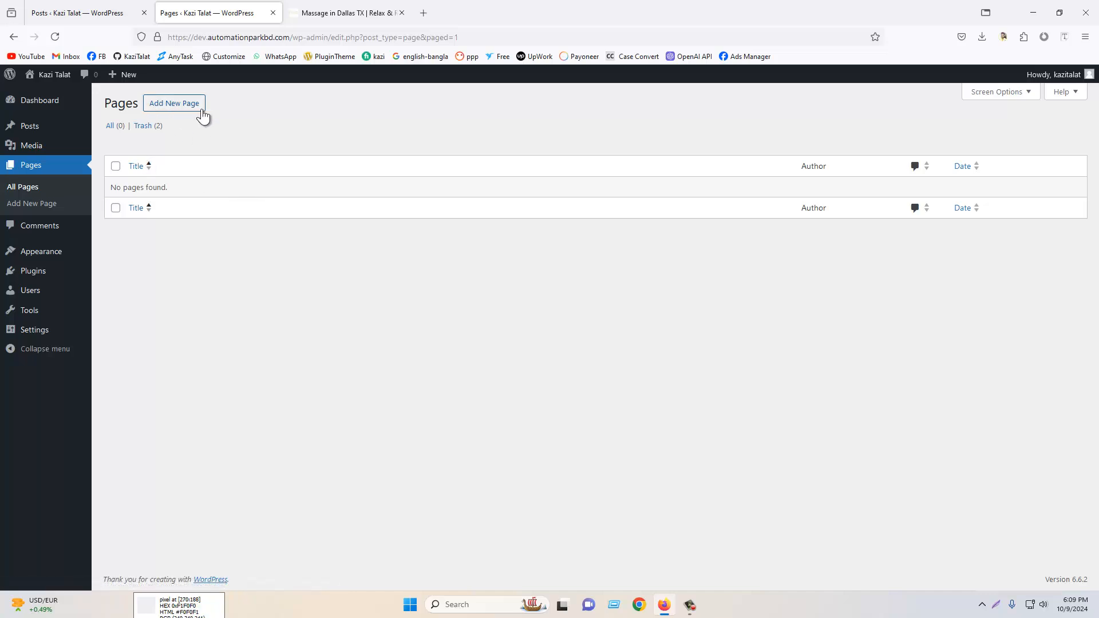
pyautogui.click(300, 11)
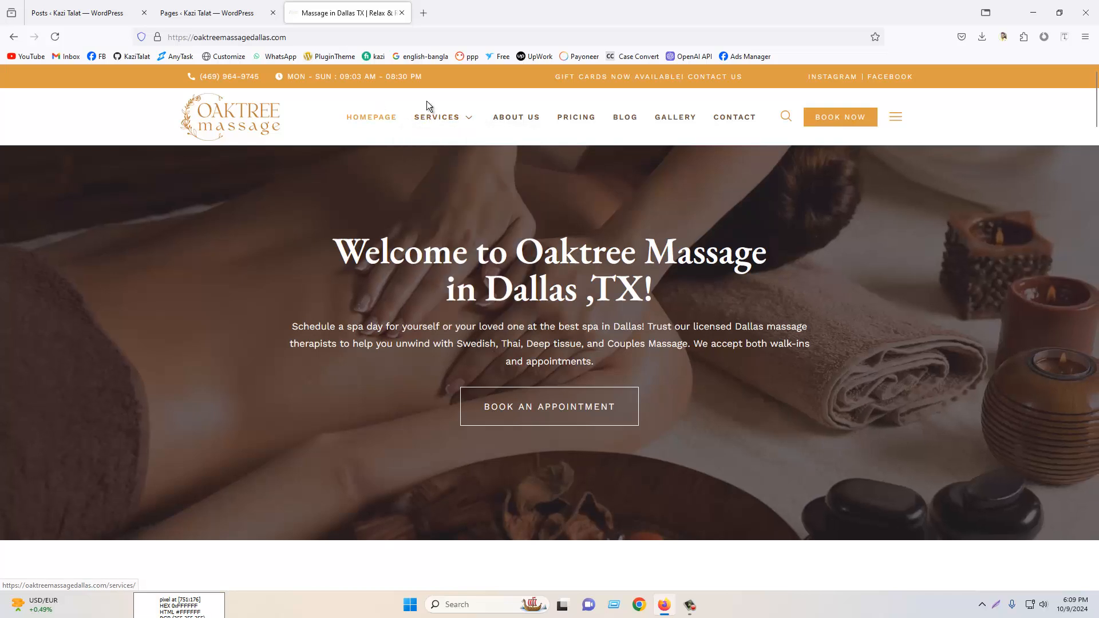
pyautogui.click(223, 12)
pyautogui.click(167, 105)
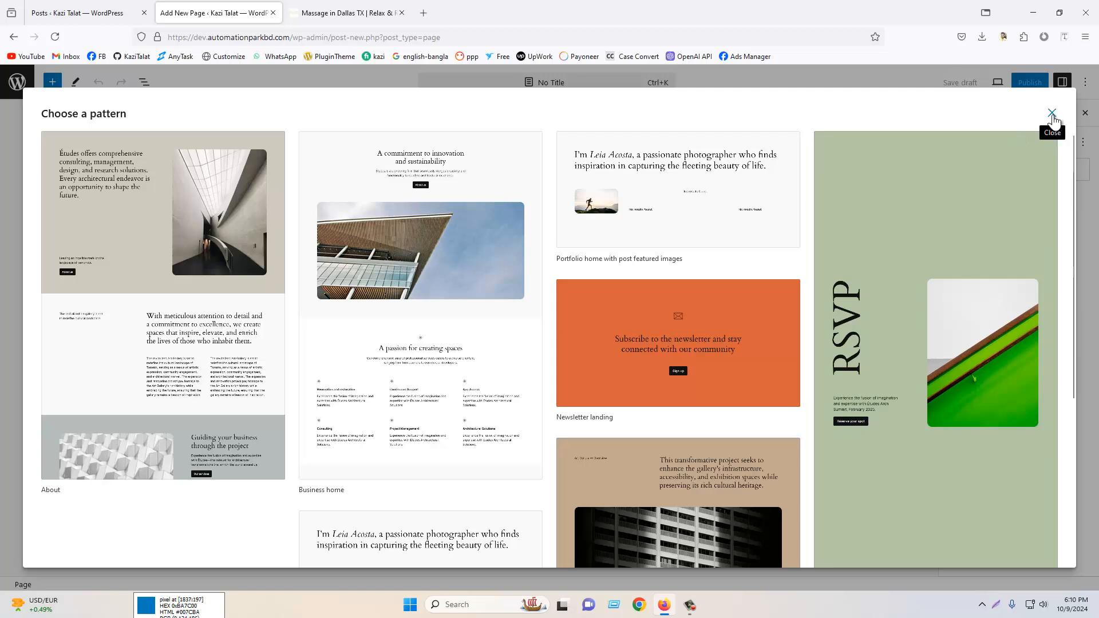
pyautogui.click(1053, 115)
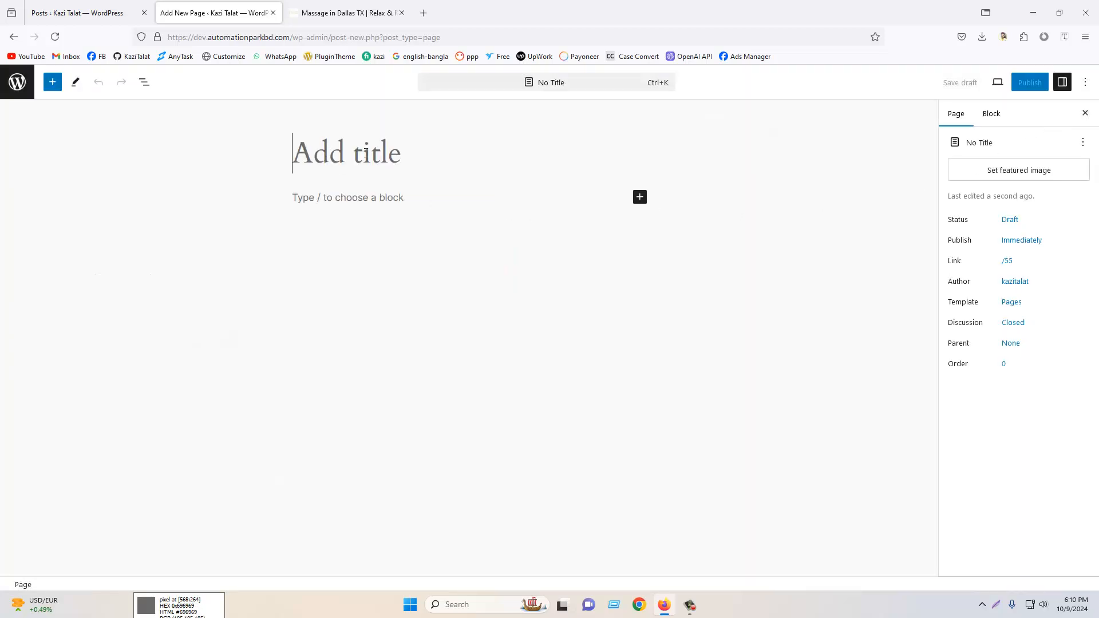
pyautogui.write('H')
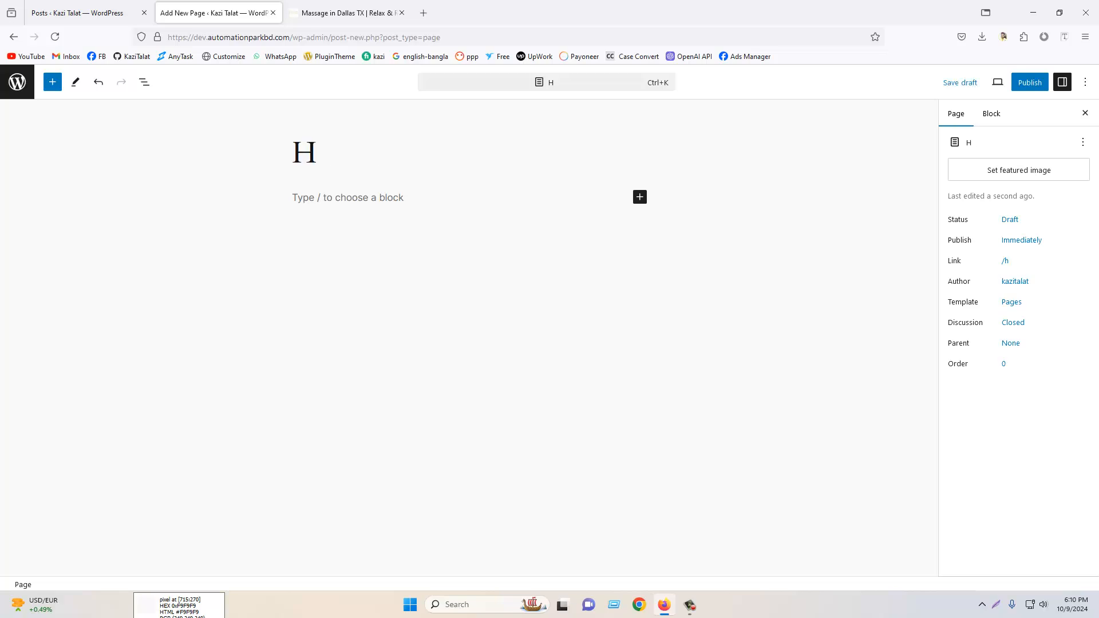
pyautogui.write('omepage')
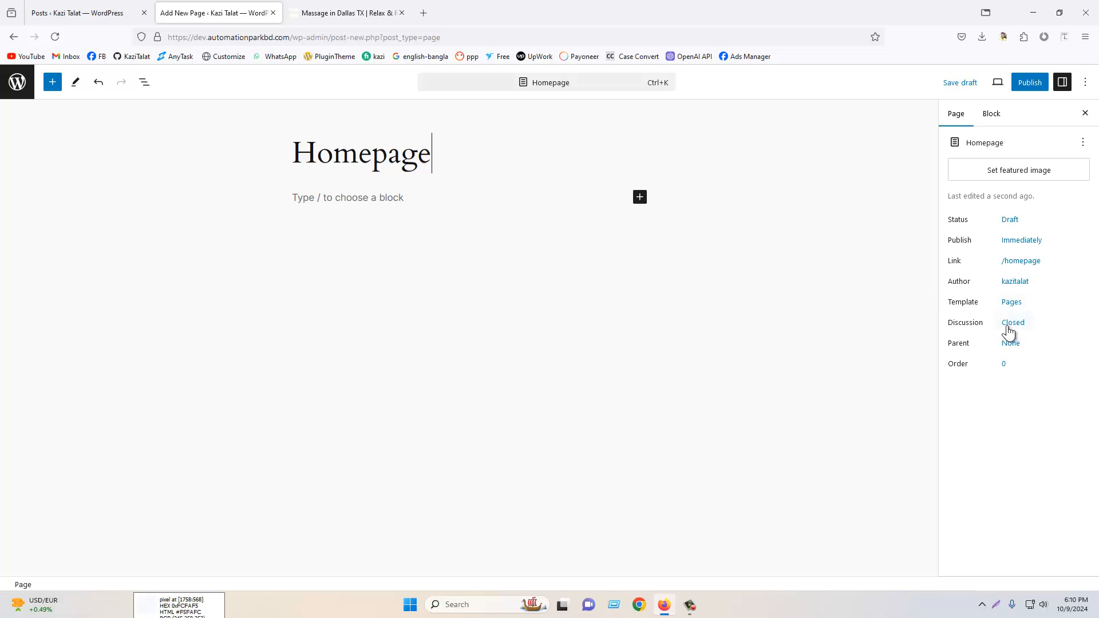
# - Open the published fitness post in a new tab and scroll through it to its comment area
pyautogui.click(86, 11)
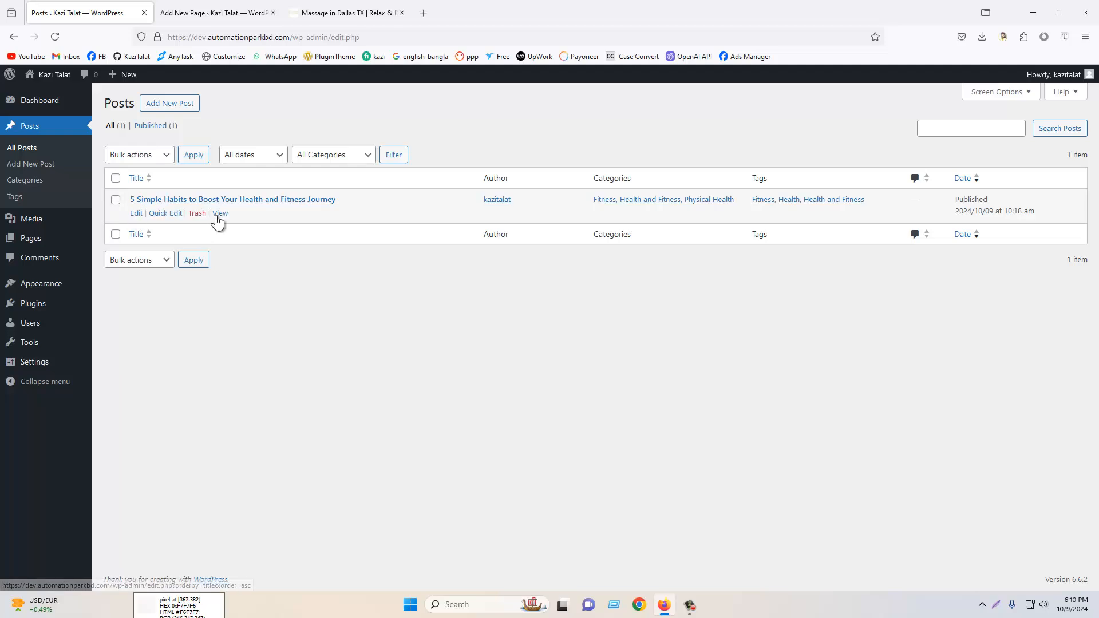
pyautogui.rightClick(219, 217)
pyautogui.click(235, 225)
pyautogui.click(198, 12)
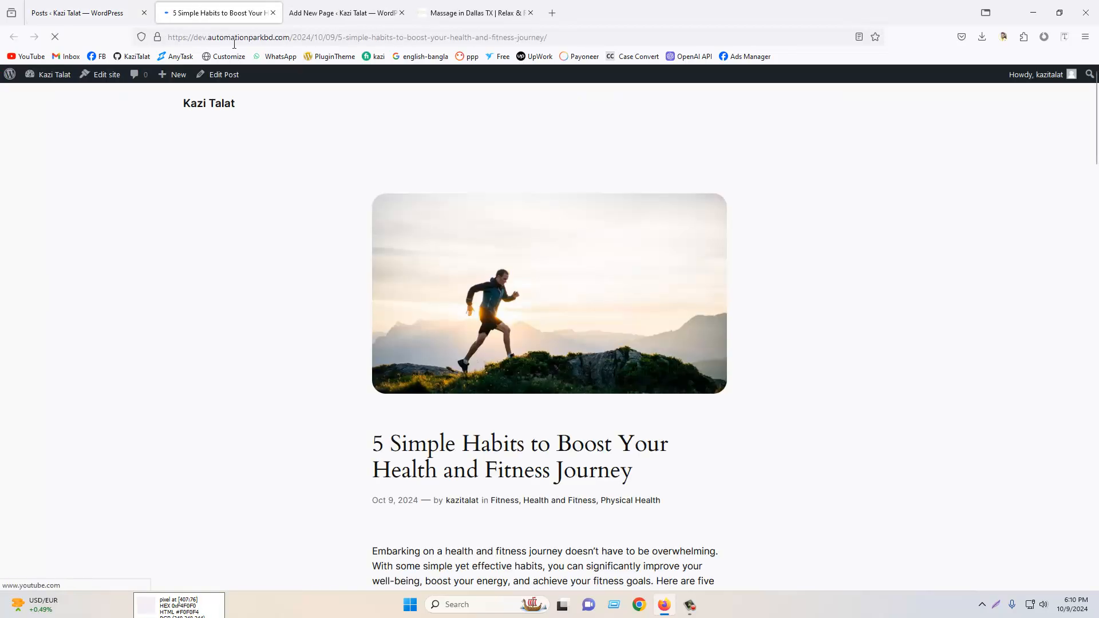
pyautogui.scroll(-20, 743, 333)
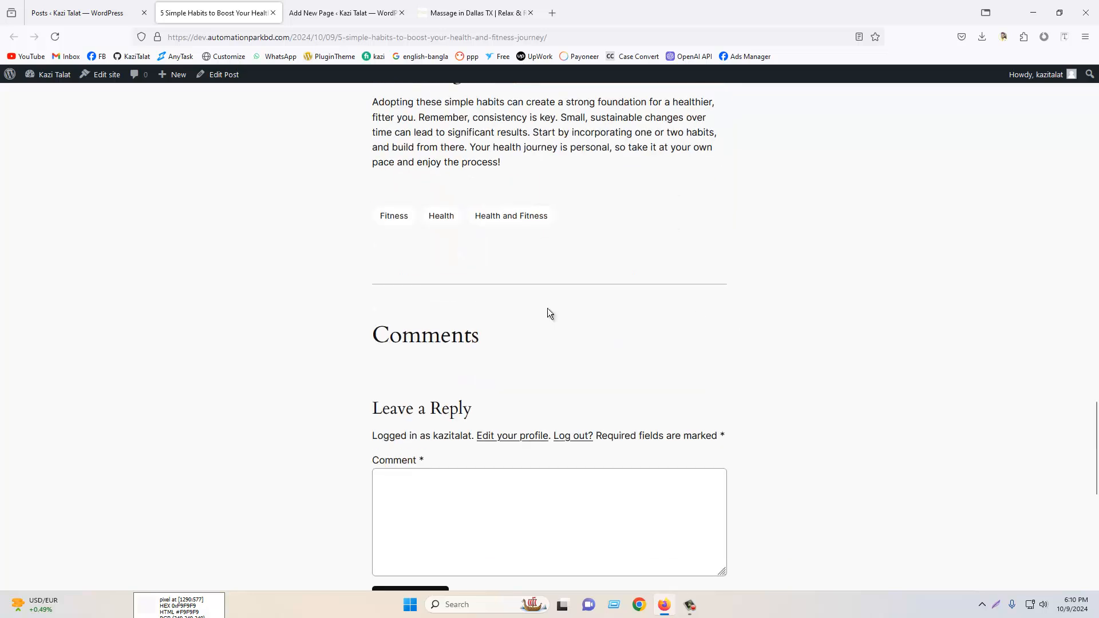
pyautogui.scroll(-5, 460, 344)
pyautogui.click(423, 237)
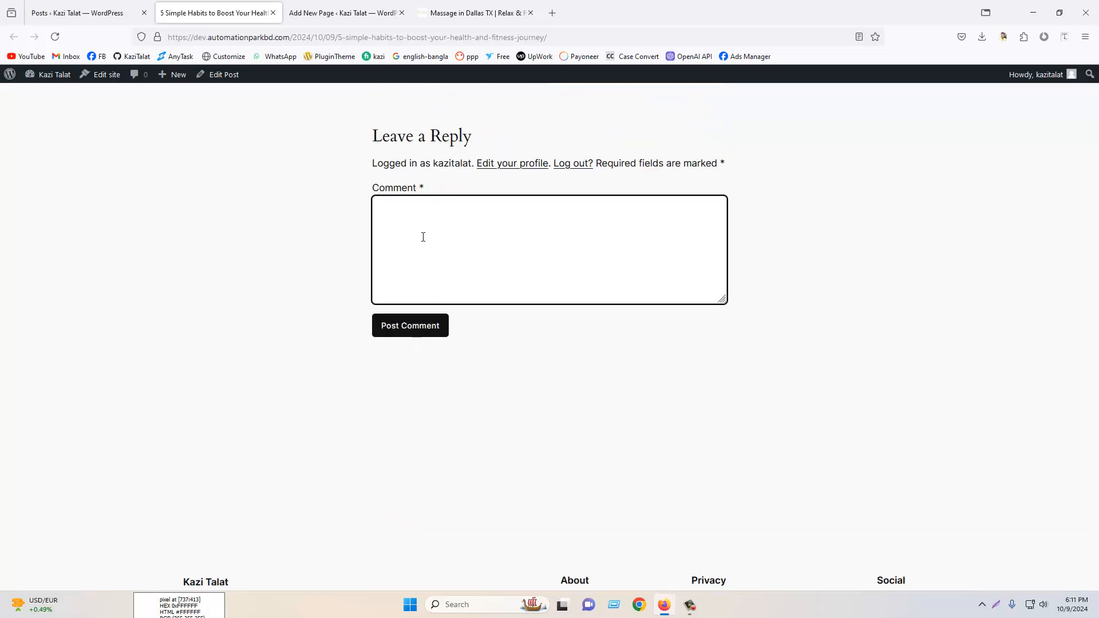
# - Scroll through the Oaktree Massage homepage to review its sections, then return to the page editor
pyautogui.click(466, 12)
pyautogui.scroll(-10, 652, 231)
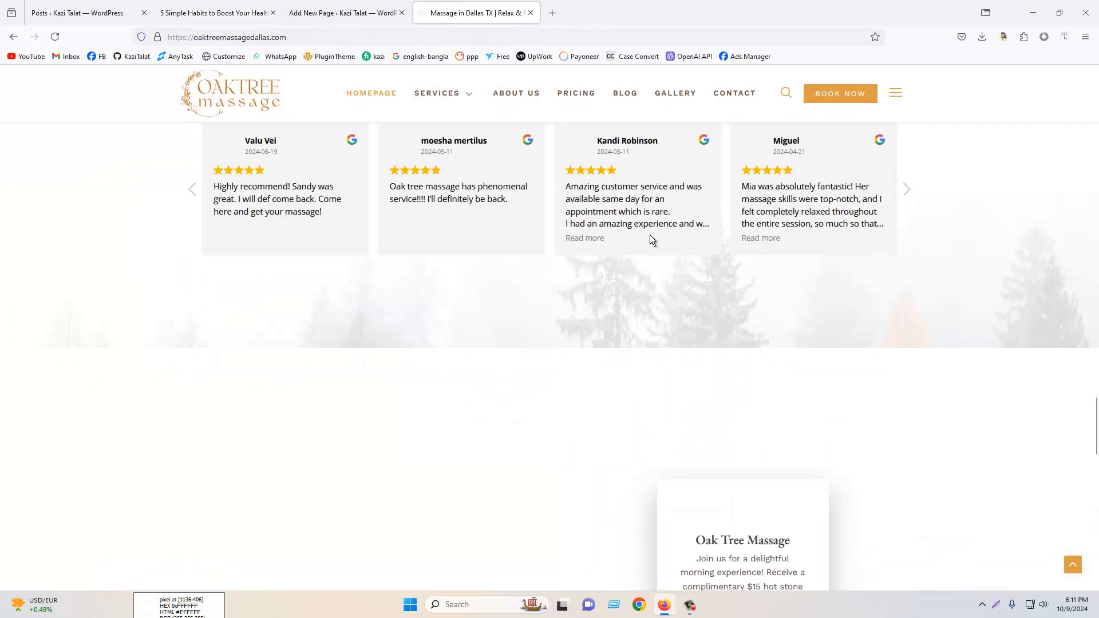
pyautogui.scroll(-15, 651, 234)
pyautogui.scroll(10, 806, 324)
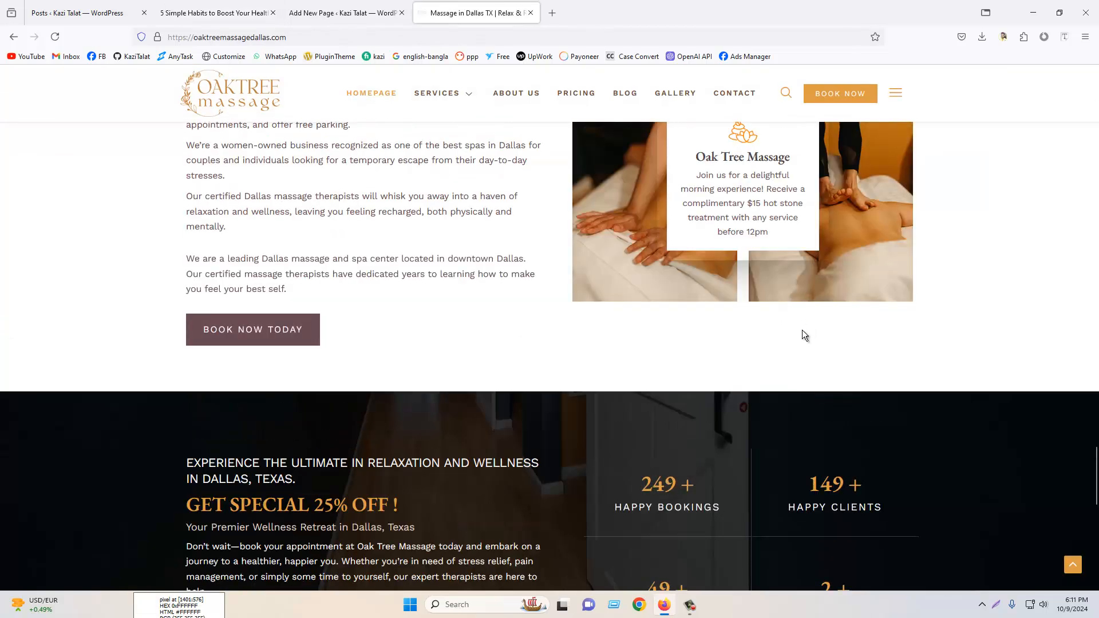
pyautogui.scroll(10, 802, 329)
pyautogui.scroll(15, 813, 326)
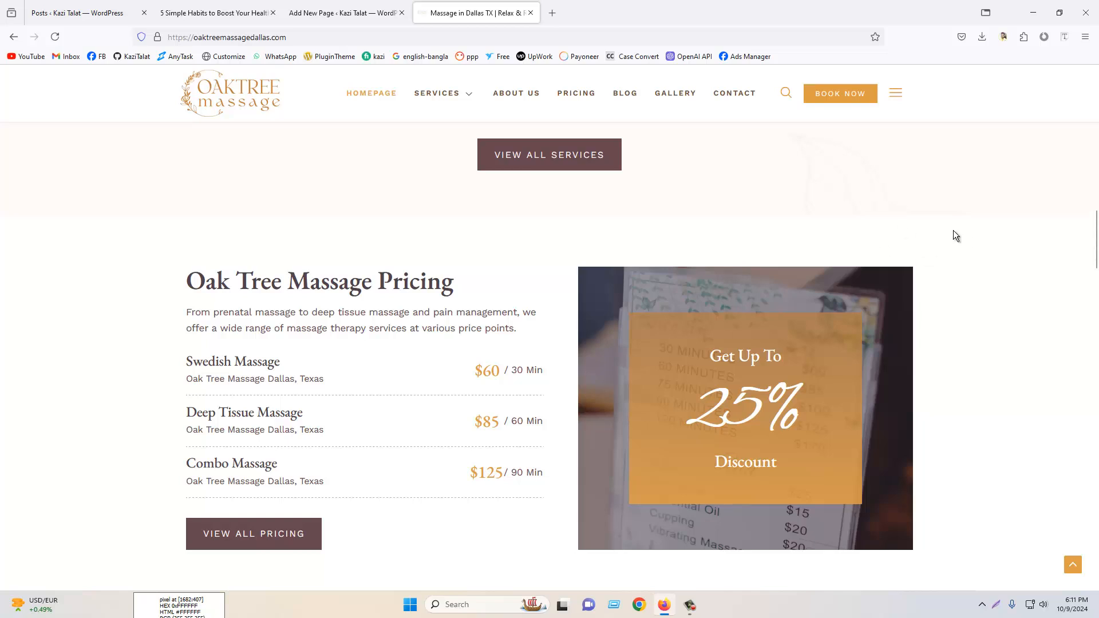
pyautogui.scroll(1, 908, 245)
pyautogui.scroll(5, 908, 245)
pyautogui.click(355, 12)
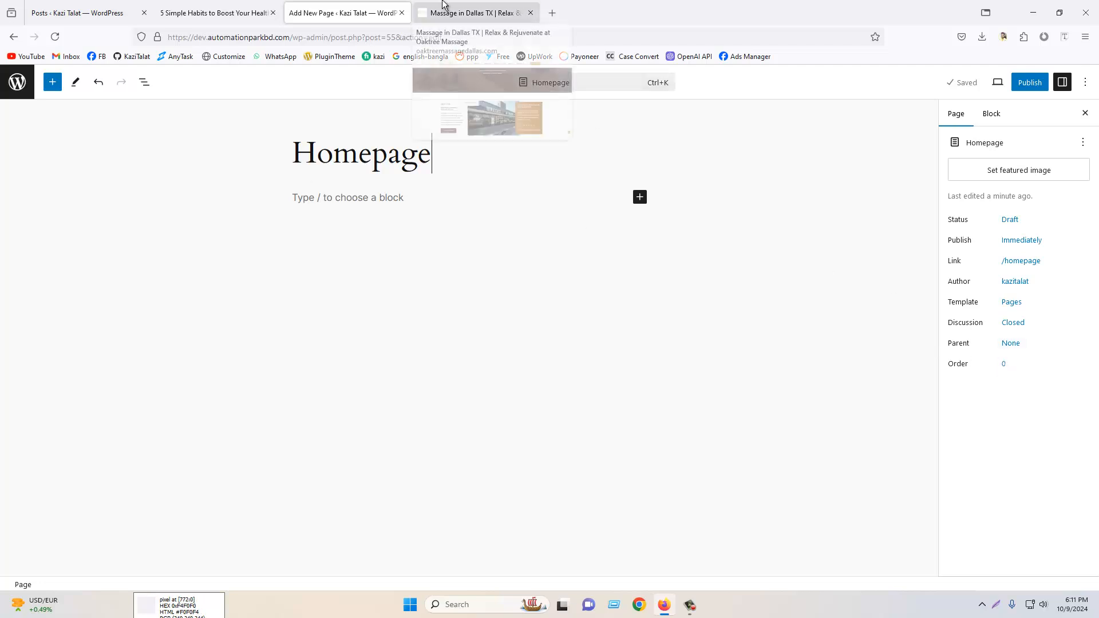
# - Check the Homepage draft in the Pages list and close the post preview tab
pyautogui.click(1019, 329)
pyautogui.click(1017, 332)
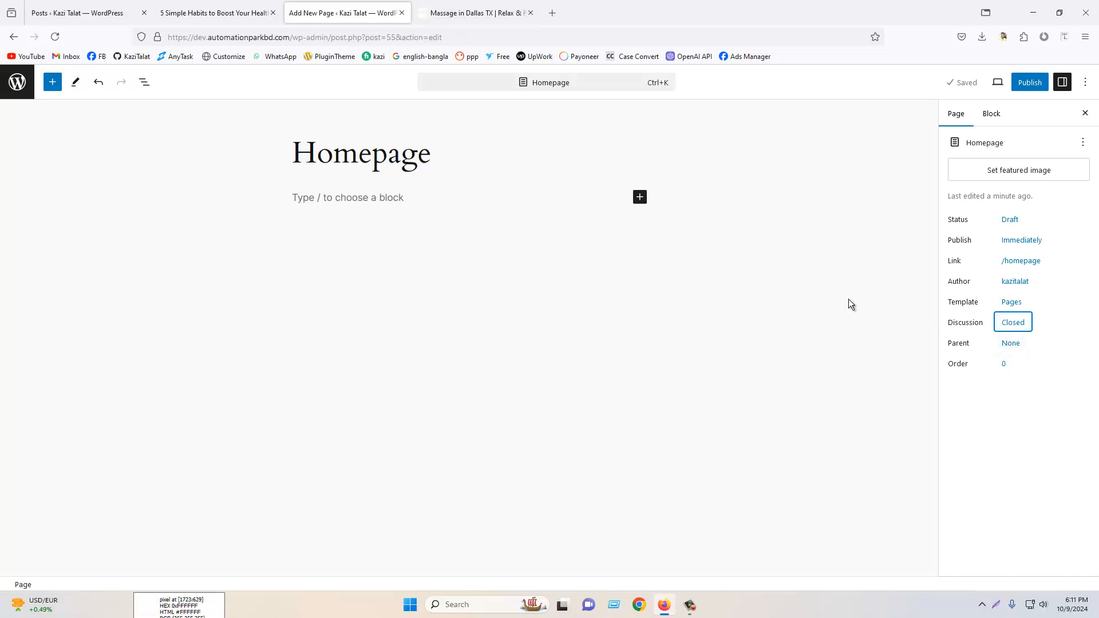
pyautogui.click(245, 10)
pyautogui.click(36, 10)
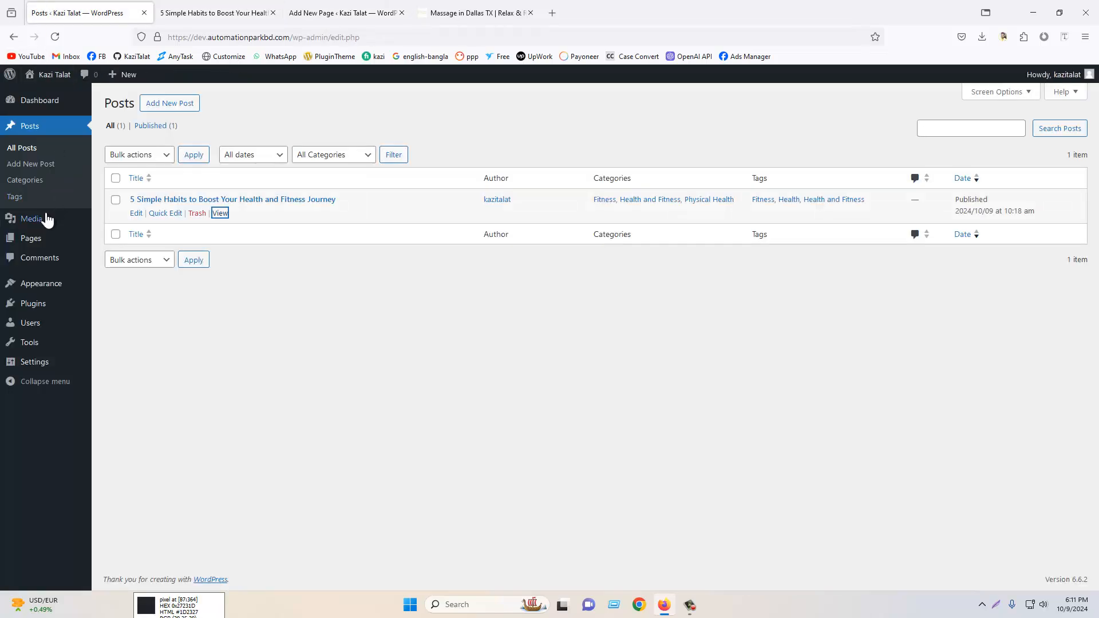
pyautogui.click(31, 238)
pyautogui.click(273, 13)
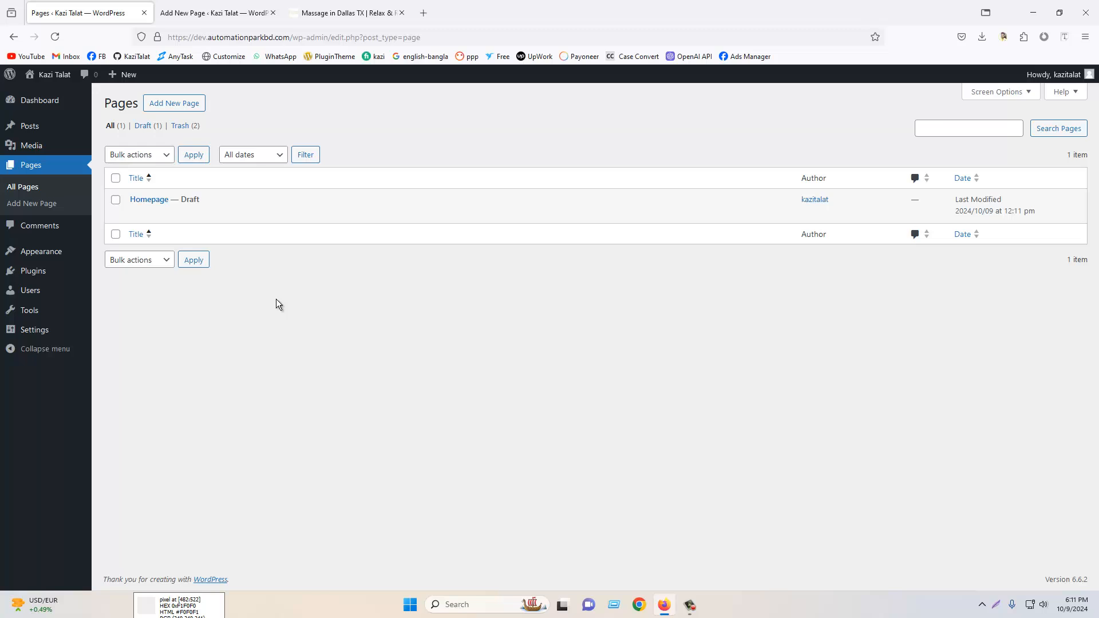
# - Set the Homepage page's order to 1
pyautogui.click(216, 11)
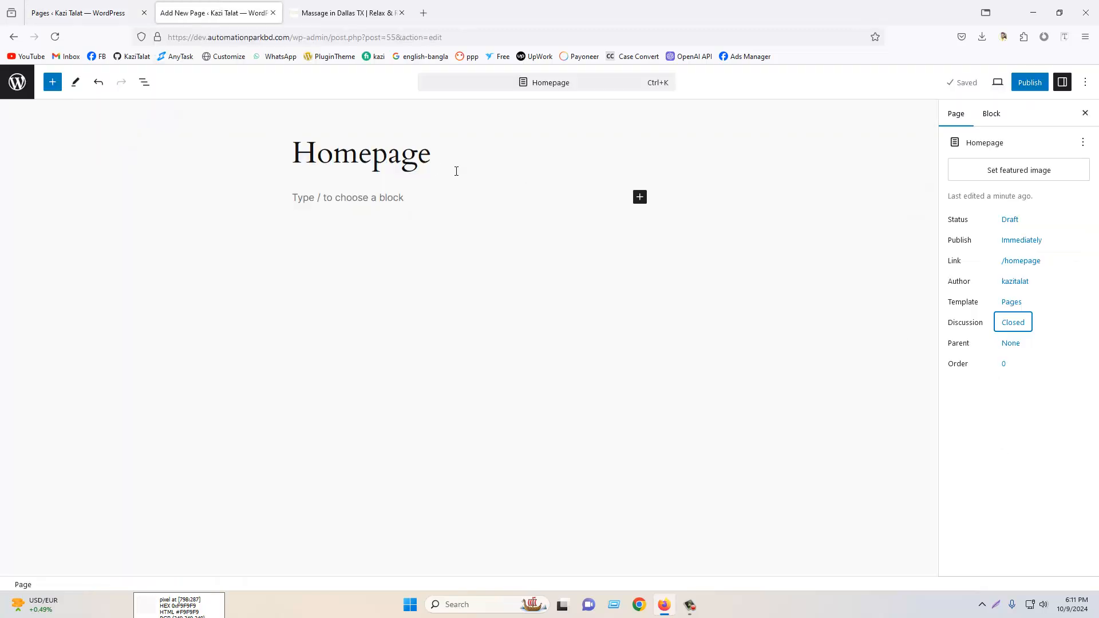
pyautogui.click(1009, 370)
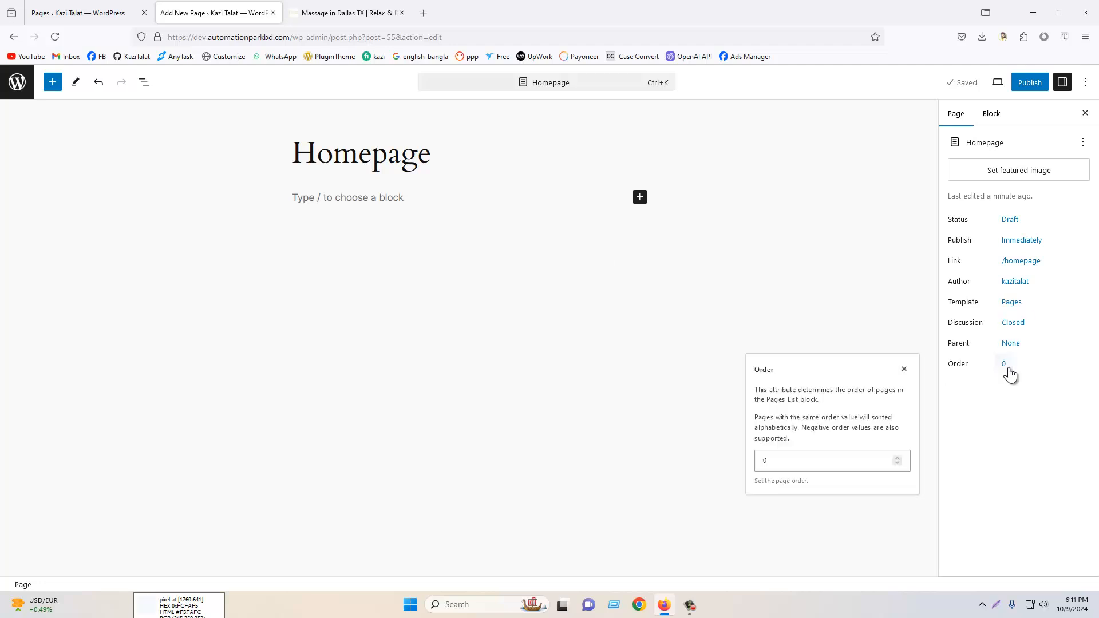
pyautogui.click(57, 10)
pyautogui.click(176, 11)
pyautogui.write('1')
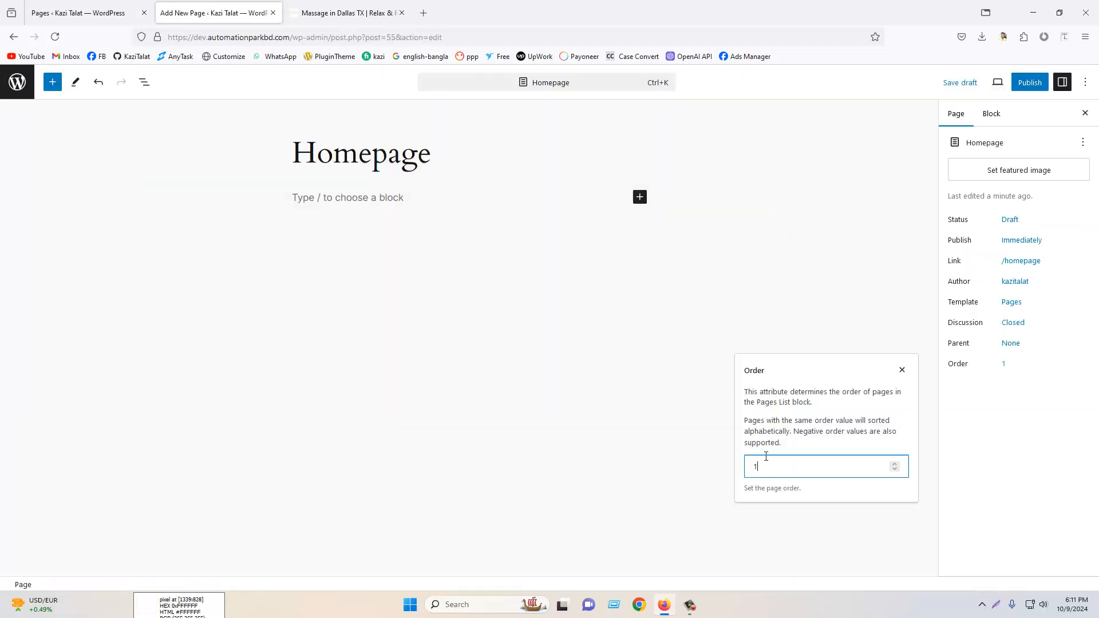
# - Publish the Homepage page
pyautogui.click(76, 11)
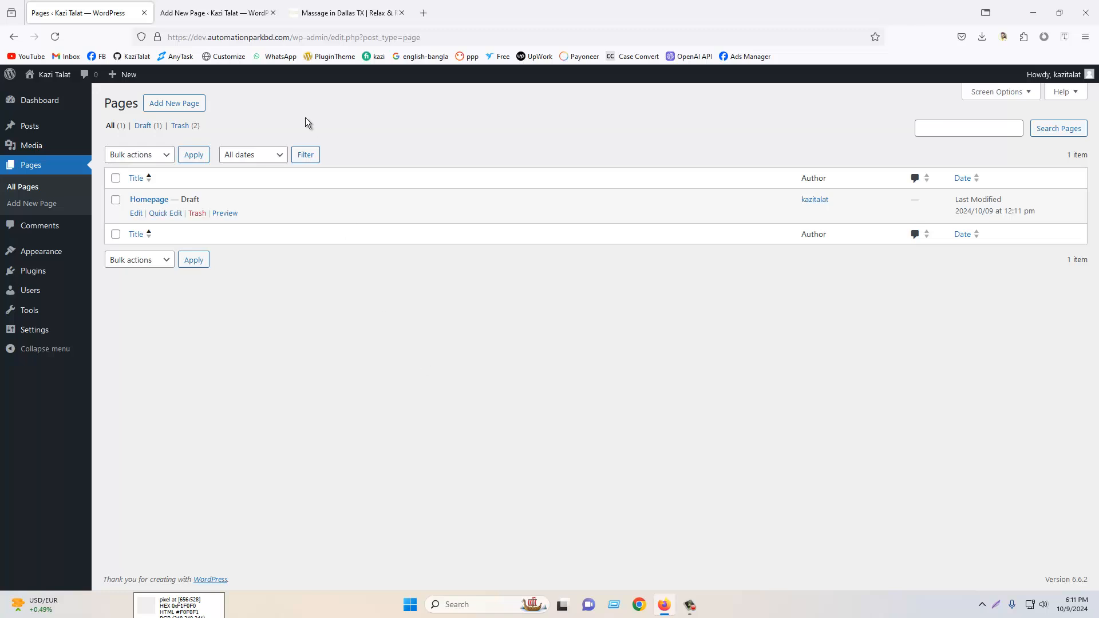
pyautogui.click(229, 14)
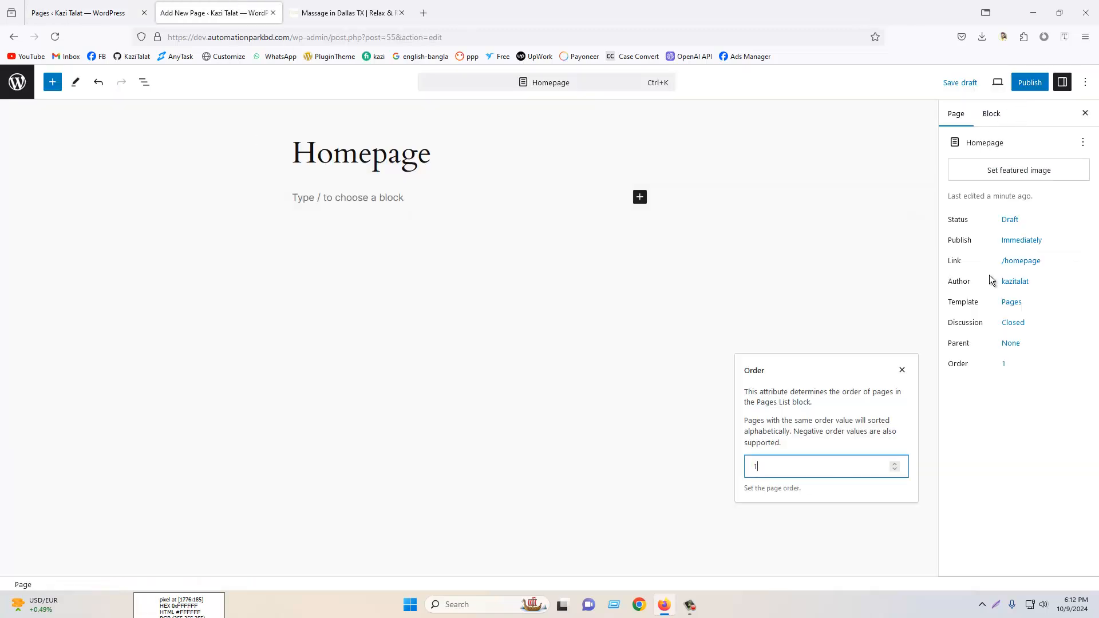
pyautogui.click(1028, 82)
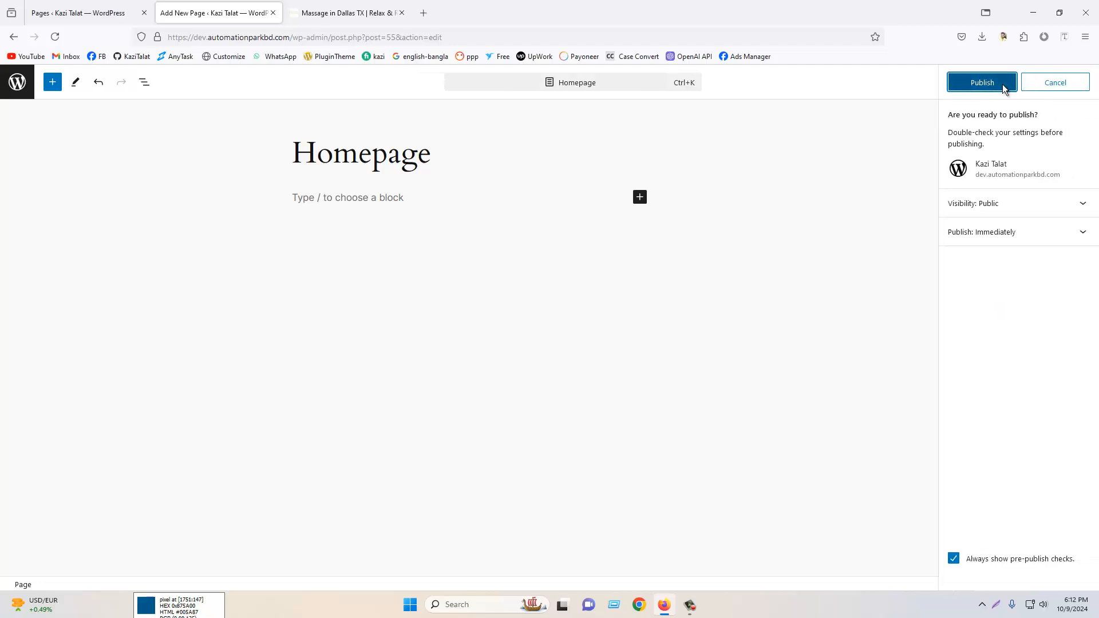
pyautogui.click(1003, 85)
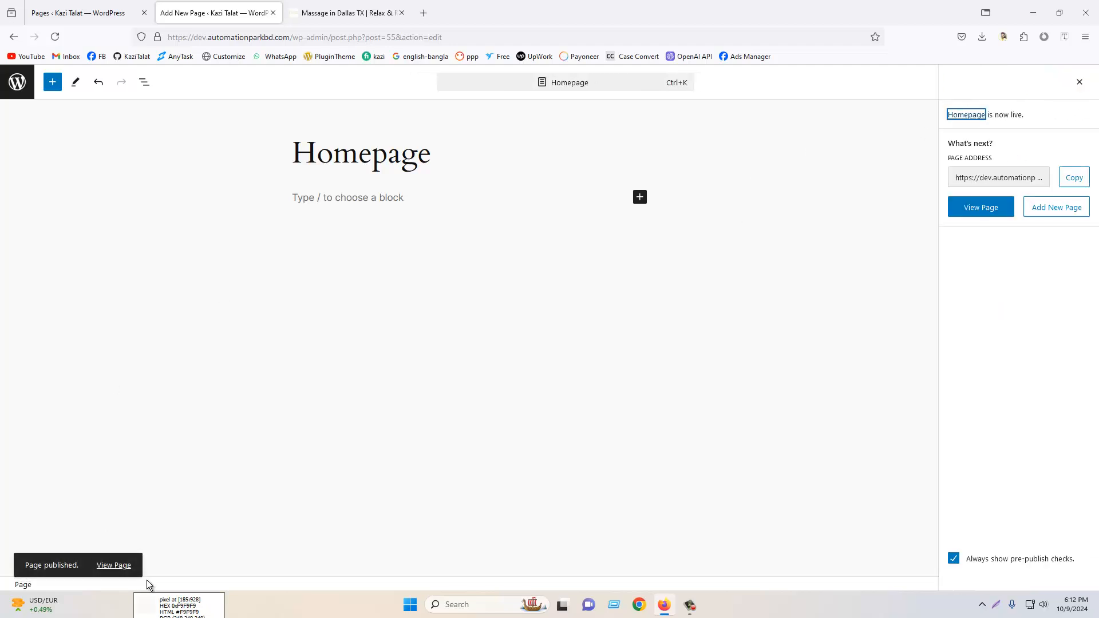
# - Open the published Homepage in a new tab to view it, then return to the editor
pyautogui.rightClick(110, 565)
pyautogui.click(142, 349)
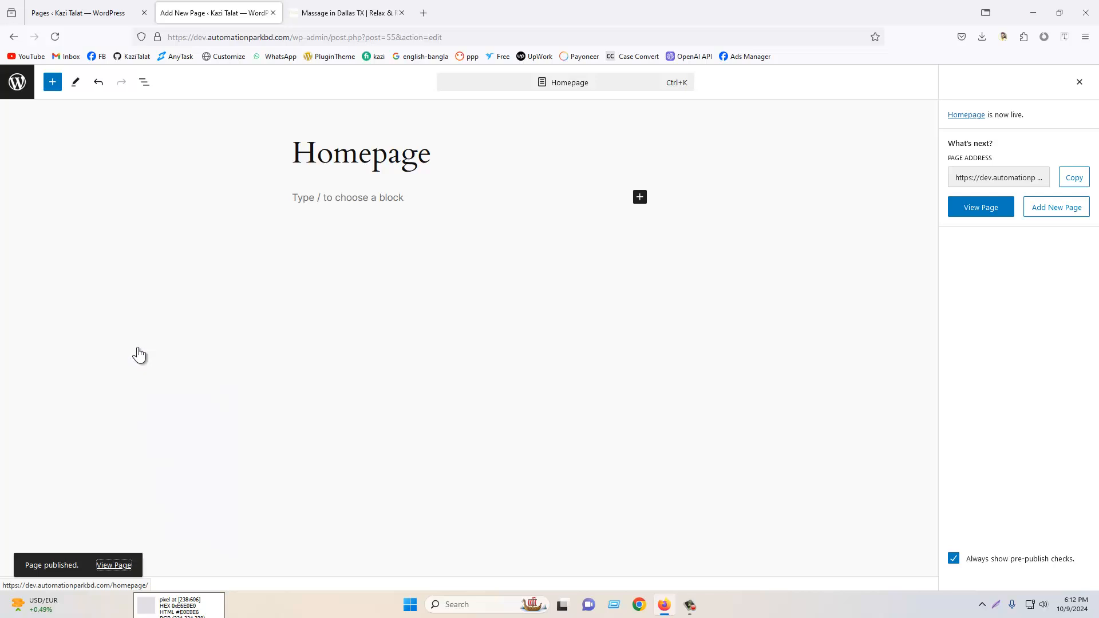
pyautogui.click(320, 12)
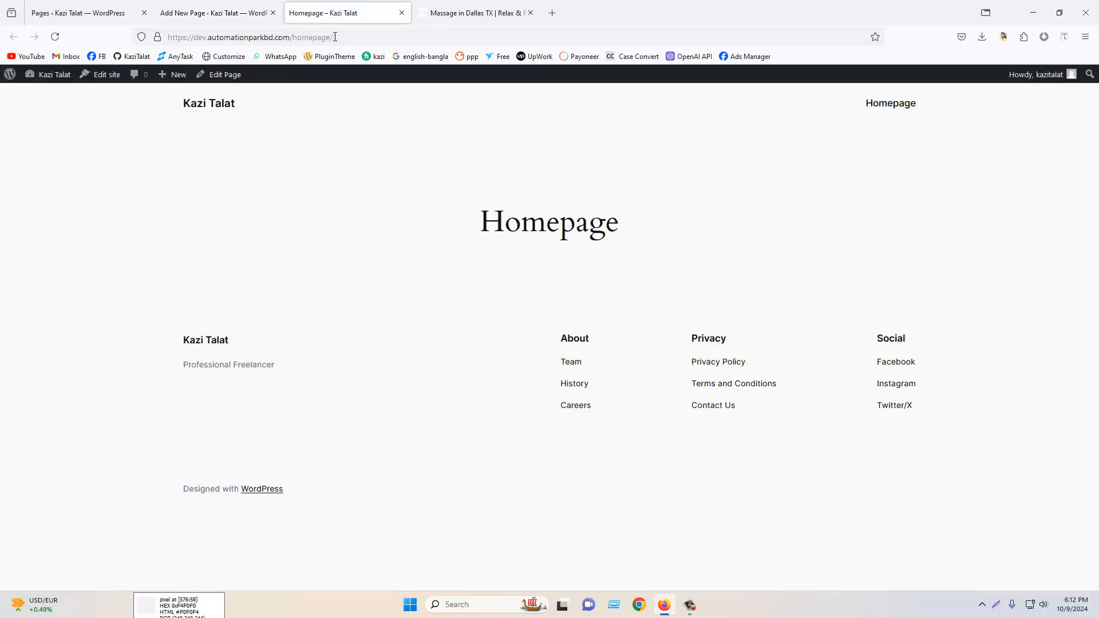
pyautogui.moveTo(336, 37); pyautogui.dragTo(289, 36)
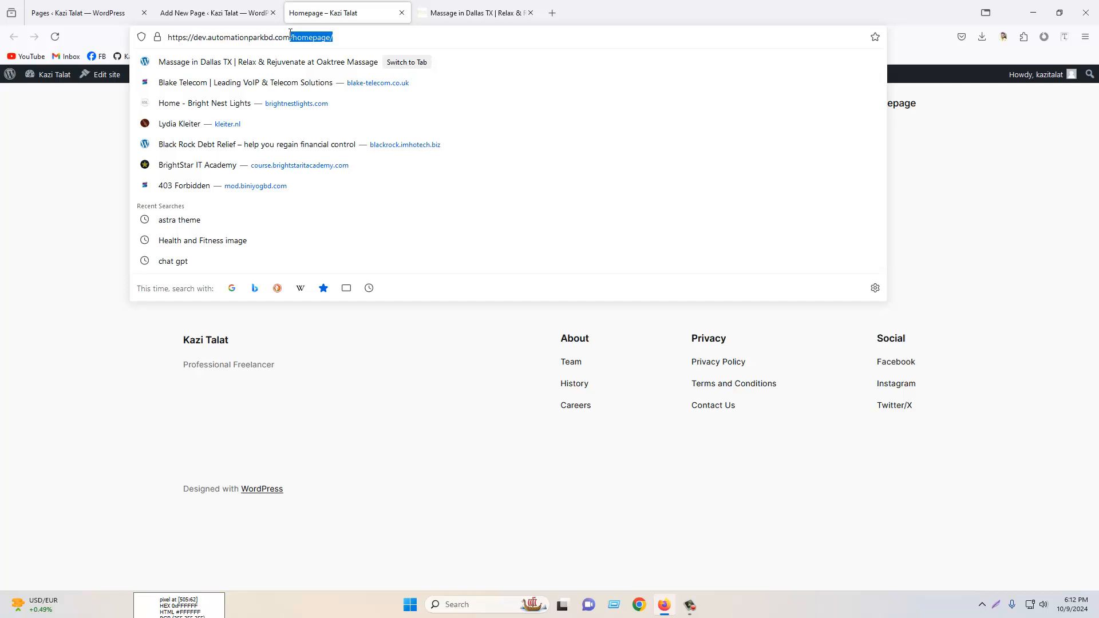
pyautogui.click(270, 4)
# - Add another new page, dismissing the pattern chooser, and title it "About Us"
pyautogui.click(9, 86)
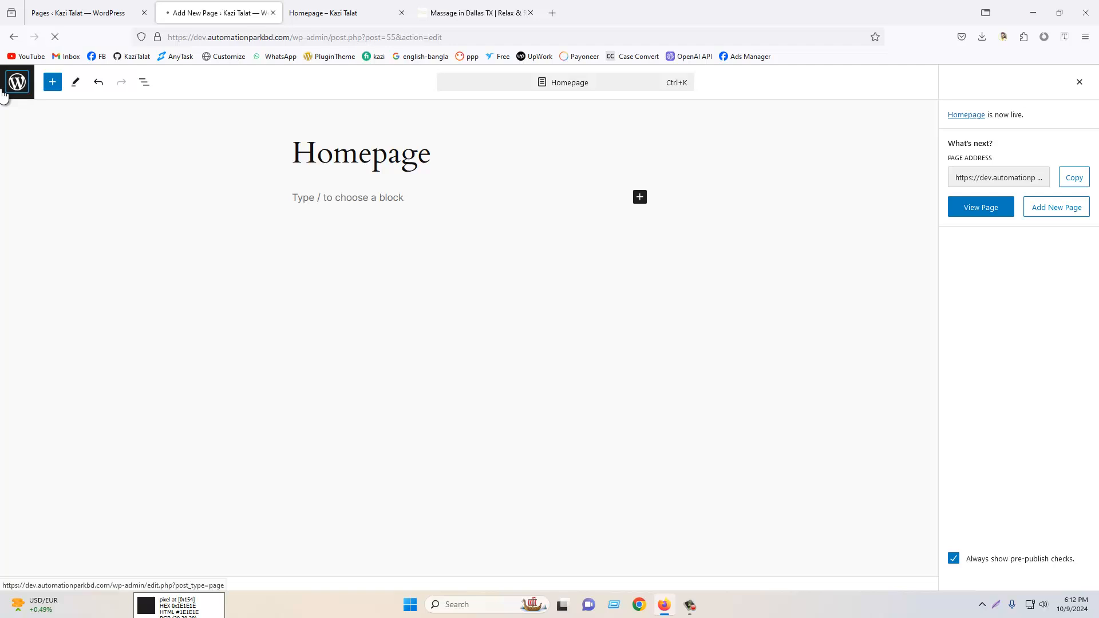
pyautogui.click(183, 106)
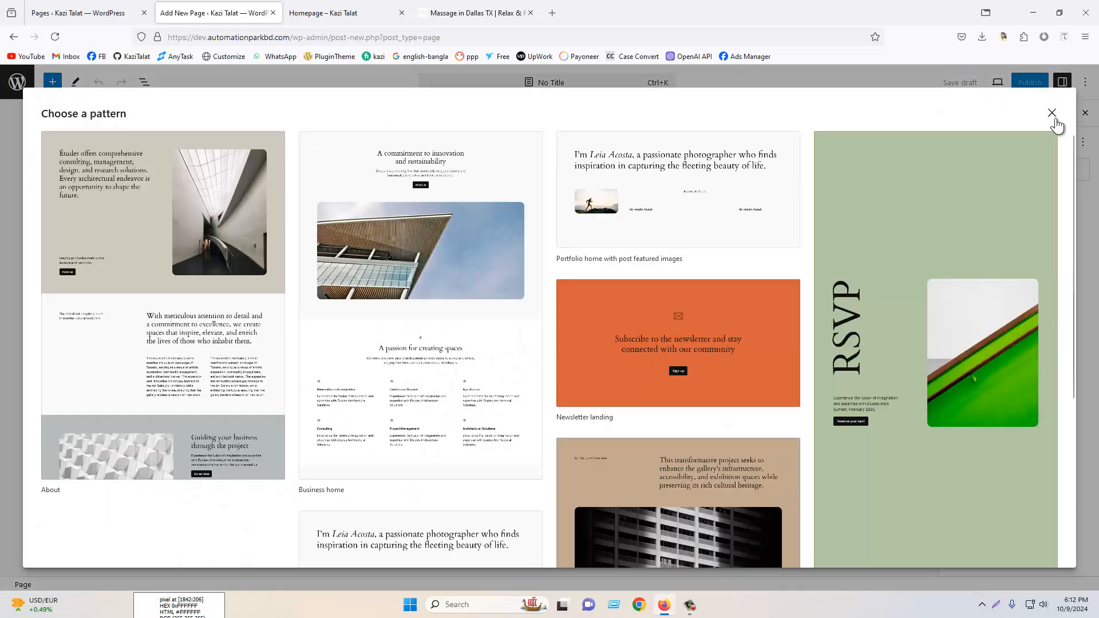
pyautogui.click(1052, 113)
pyautogui.write('Abou')
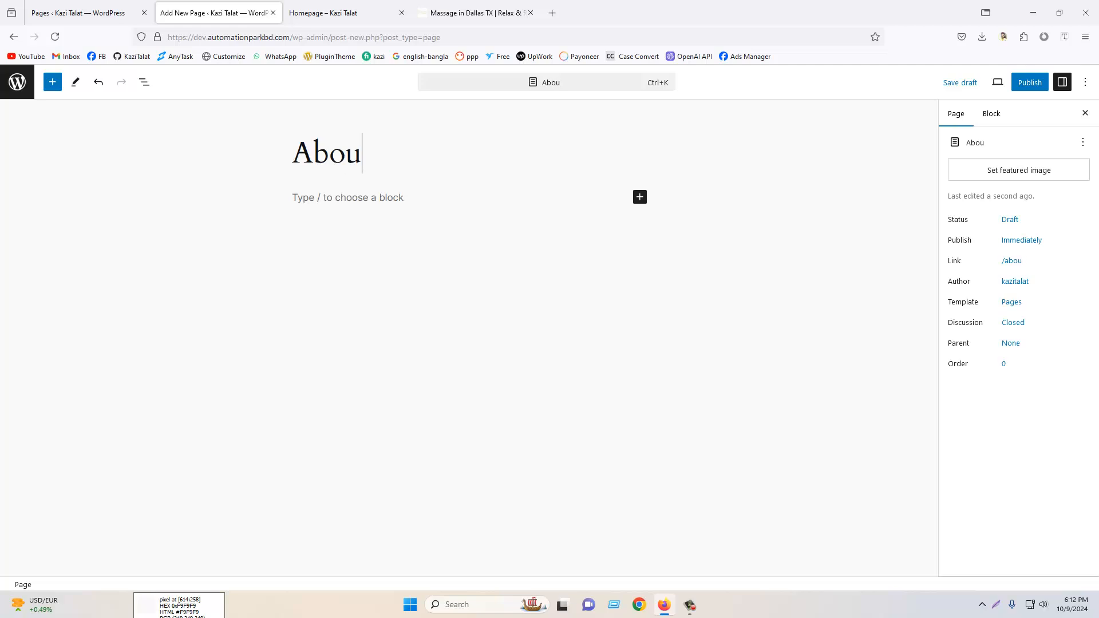
pyautogui.write('t Us')
# - Publish the About Us page and return to the Pages list
pyautogui.click(1030, 82)
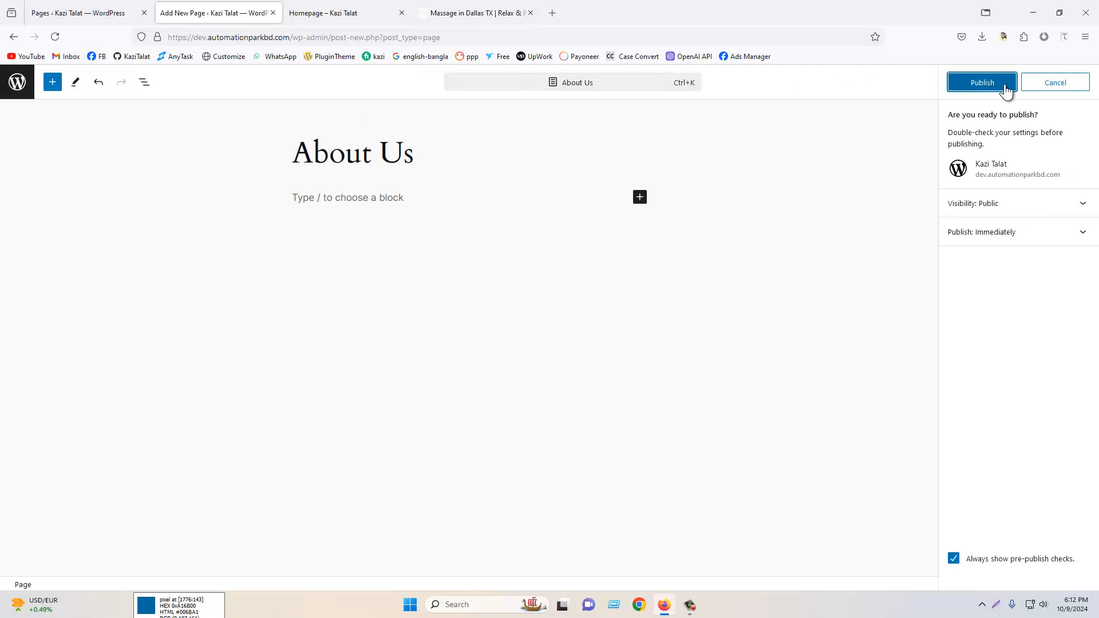
pyautogui.click(1002, 84)
pyautogui.click(18, 82)
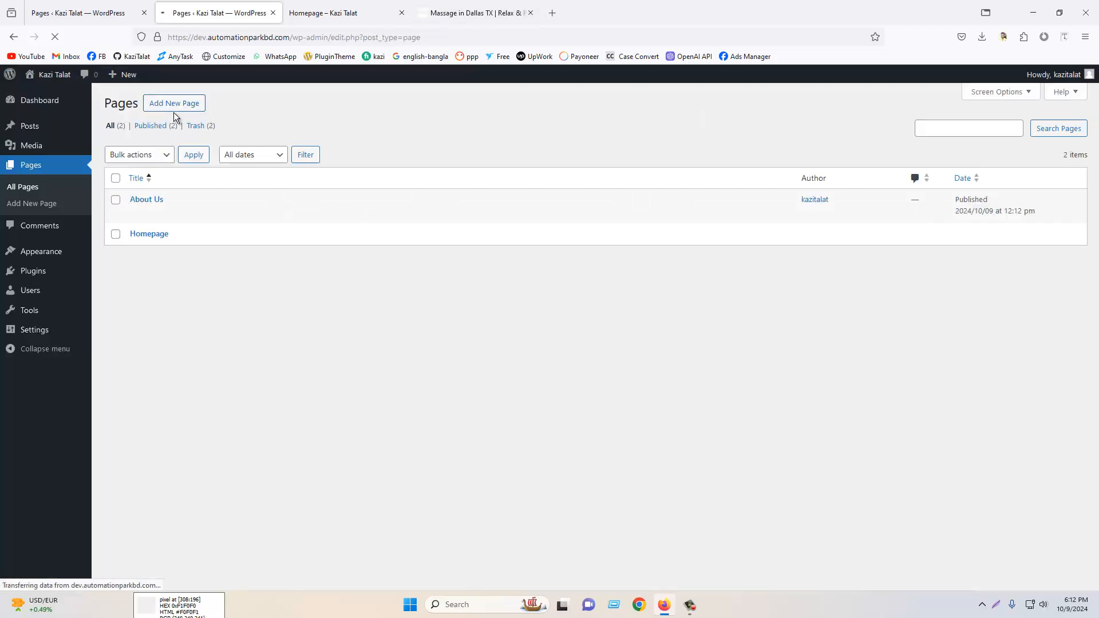
# - Add a new page titled "Services", publish it, and return to the Pages list
pyautogui.click(182, 107)
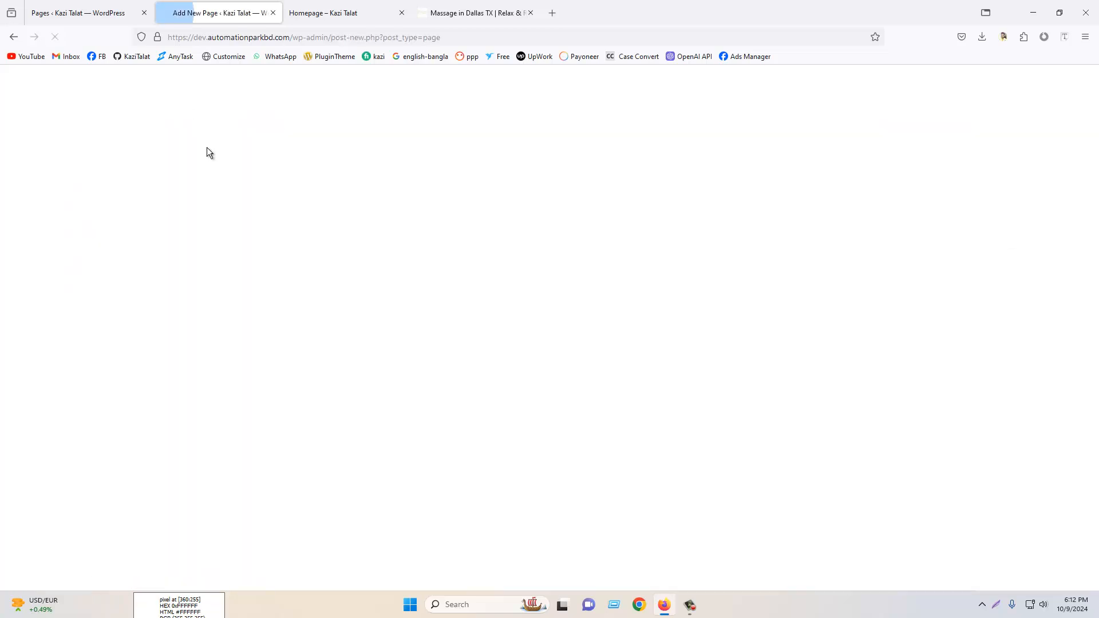
pyautogui.write('Services')
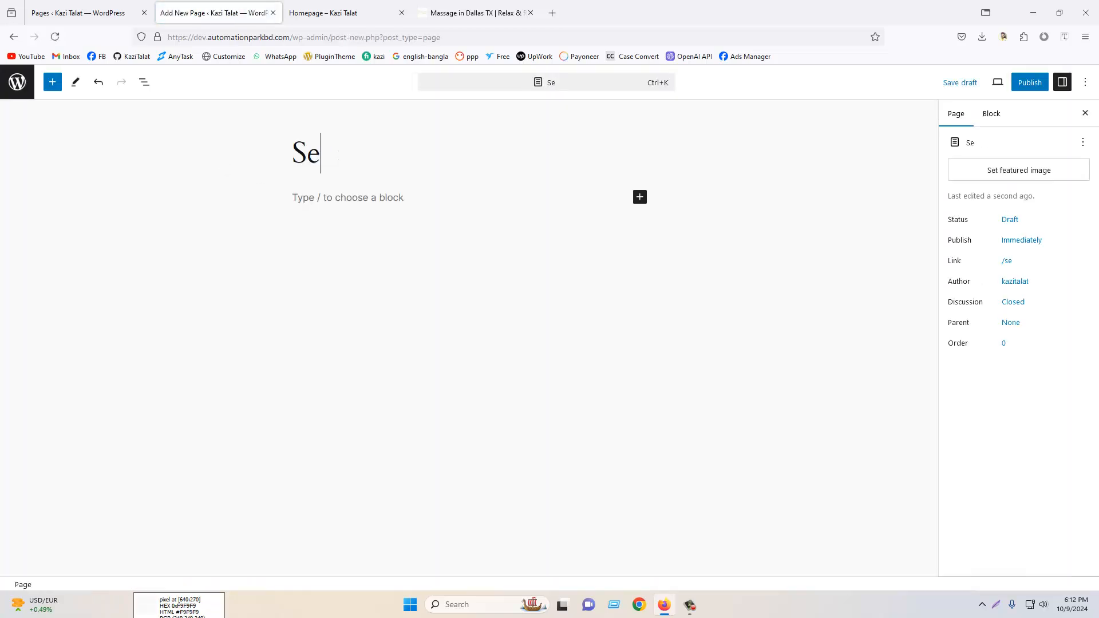
pyautogui.click(1041, 83)
pyautogui.click(984, 81)
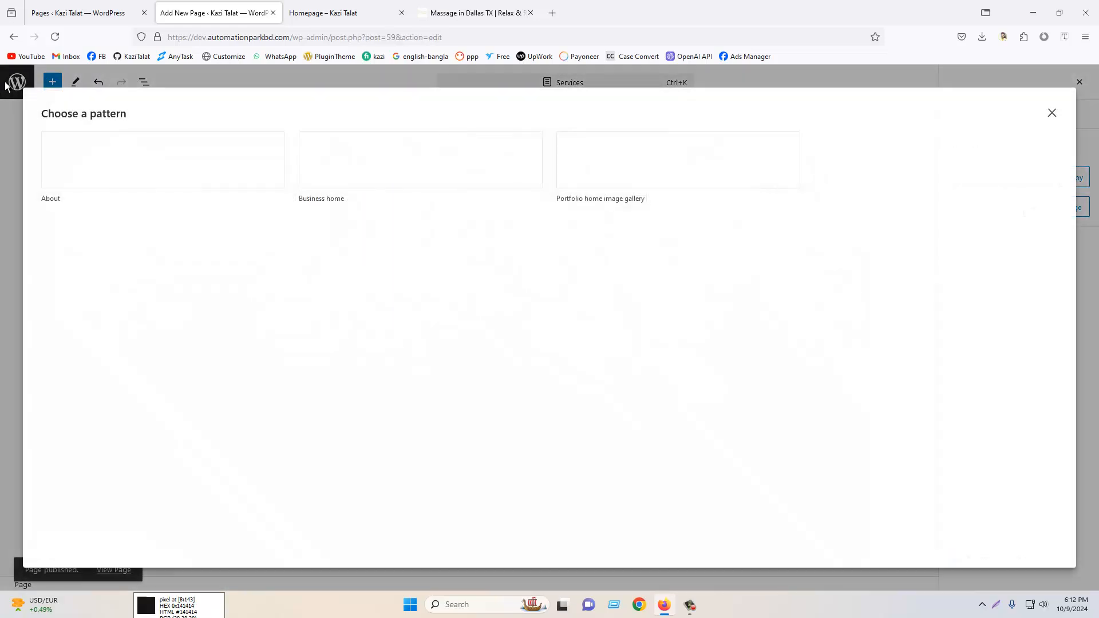
pyautogui.click(18, 91)
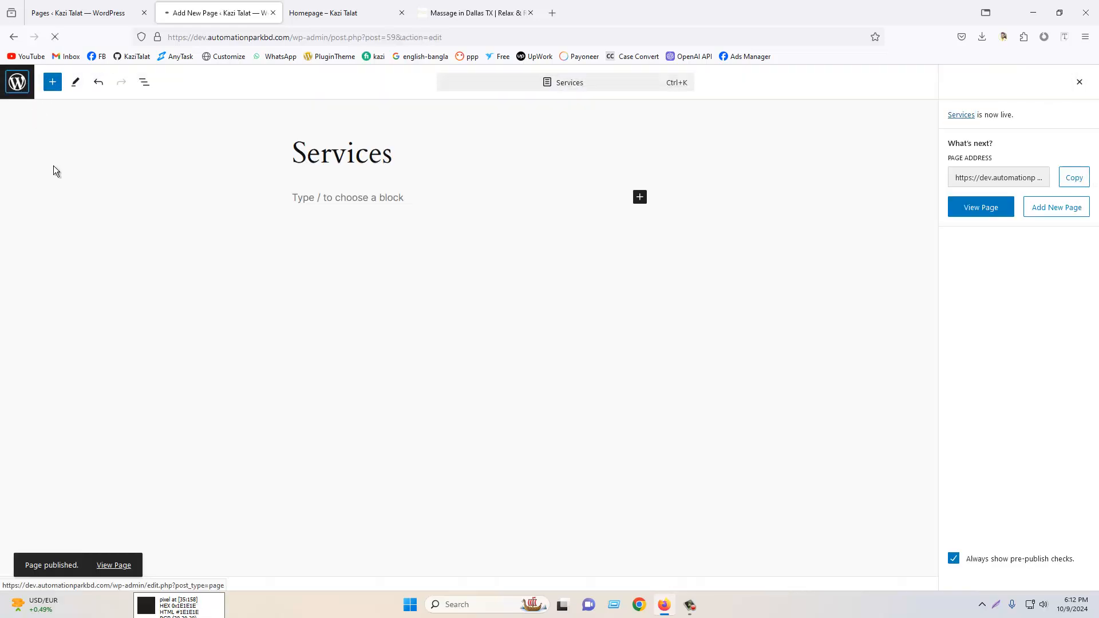
# - Add a new page titled "Contact Us", publish it, dismiss the pattern chooser, and return to the Pages list
pyautogui.click(195, 106)
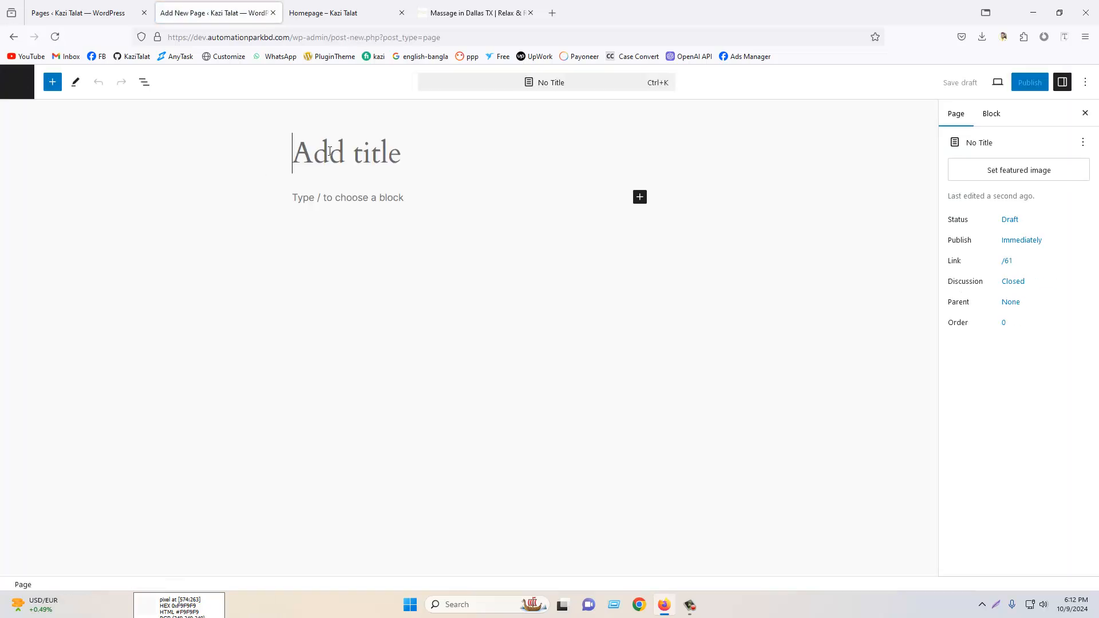
pyautogui.write('Contact Us')
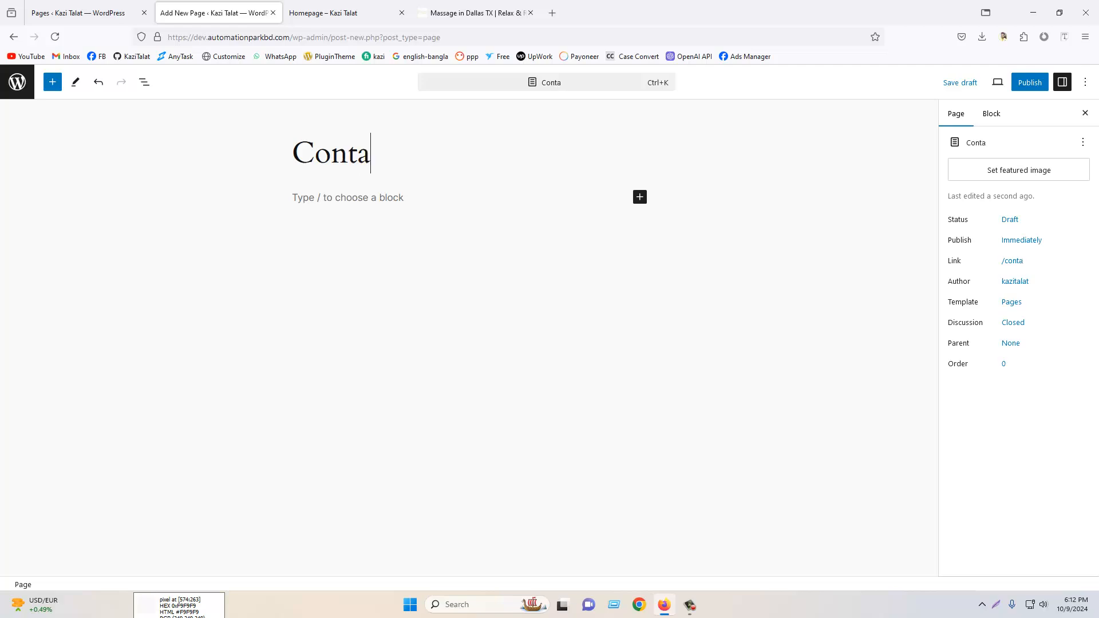
pyautogui.click(1032, 87)
pyautogui.click(983, 82)
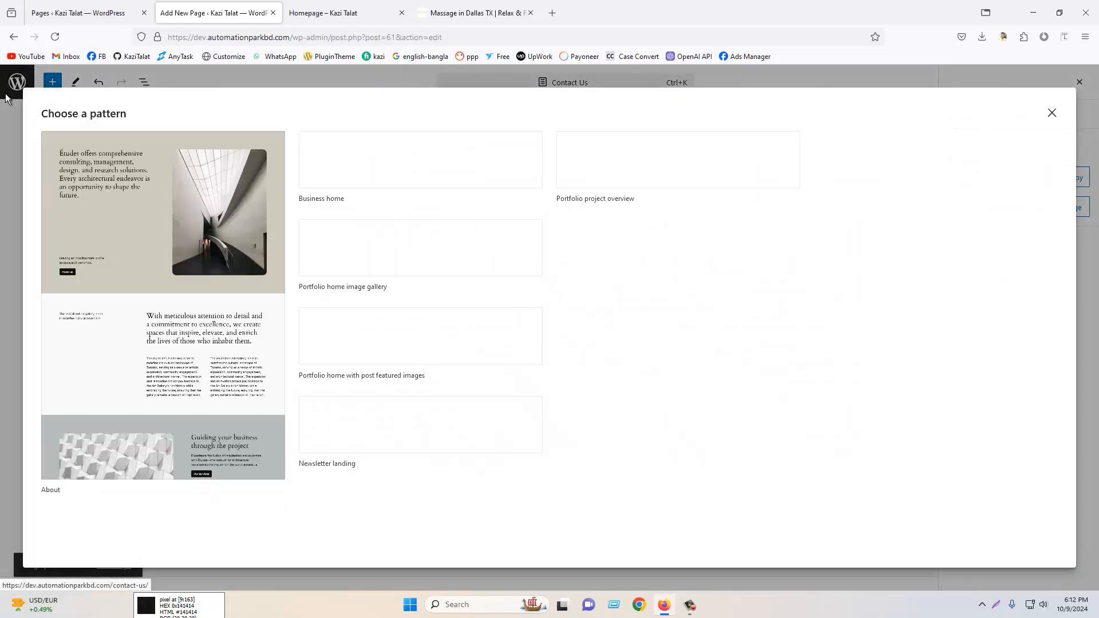
pyautogui.click(1050, 115)
pyautogui.click(19, 92)
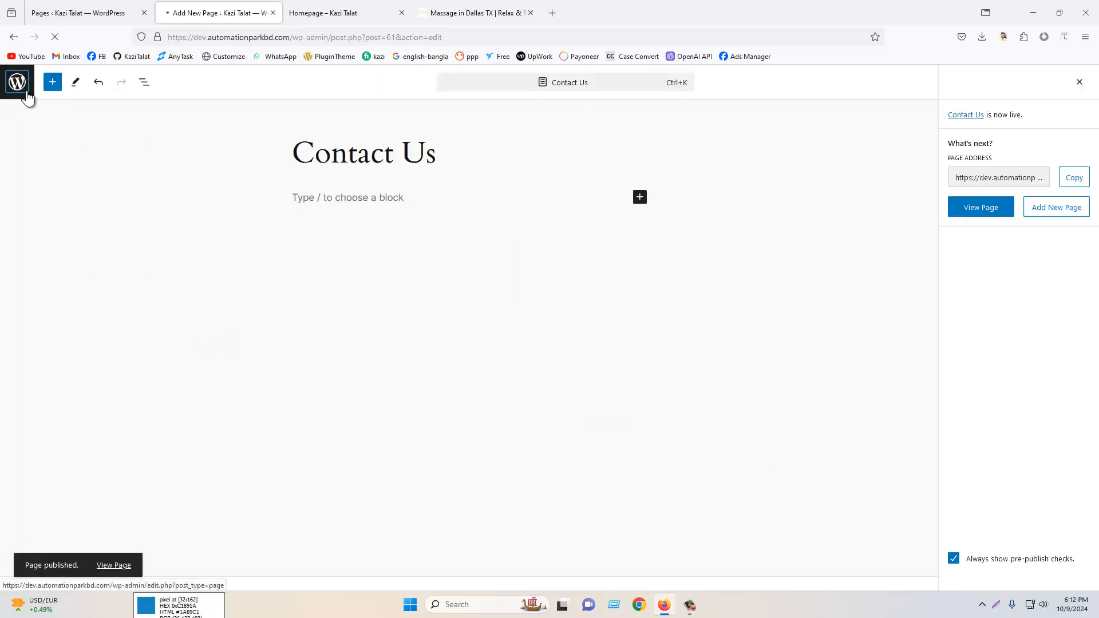
# - Browse the reference massage site's Services menu and service pages to study how its pages are organized
pyautogui.click(475, 13)
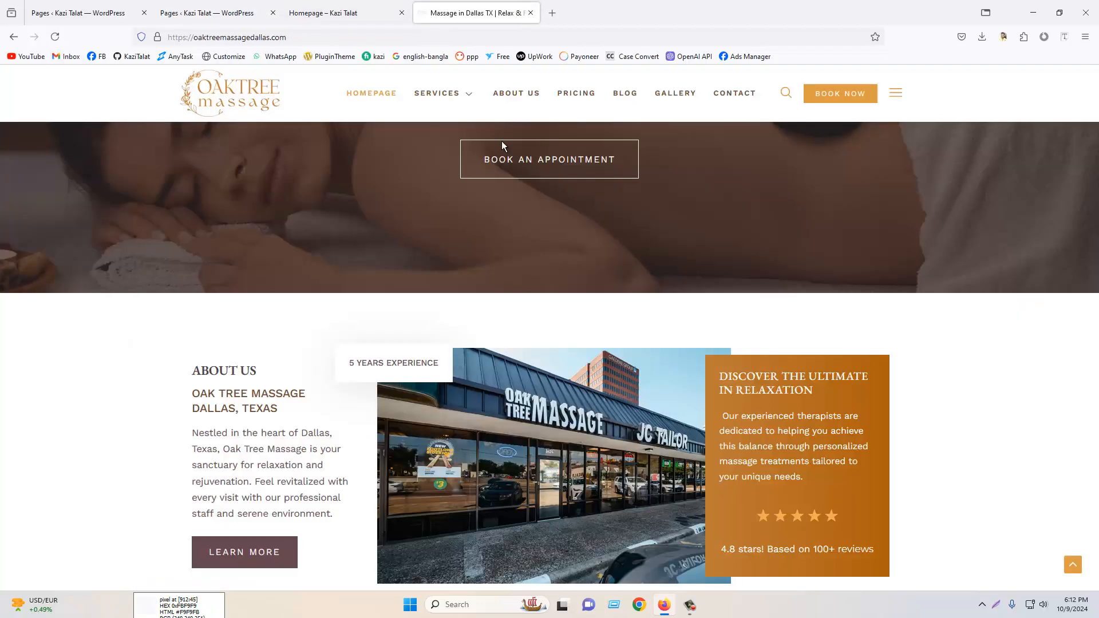
pyautogui.scroll(5, 501, 140)
pyautogui.moveTo(434, 123)
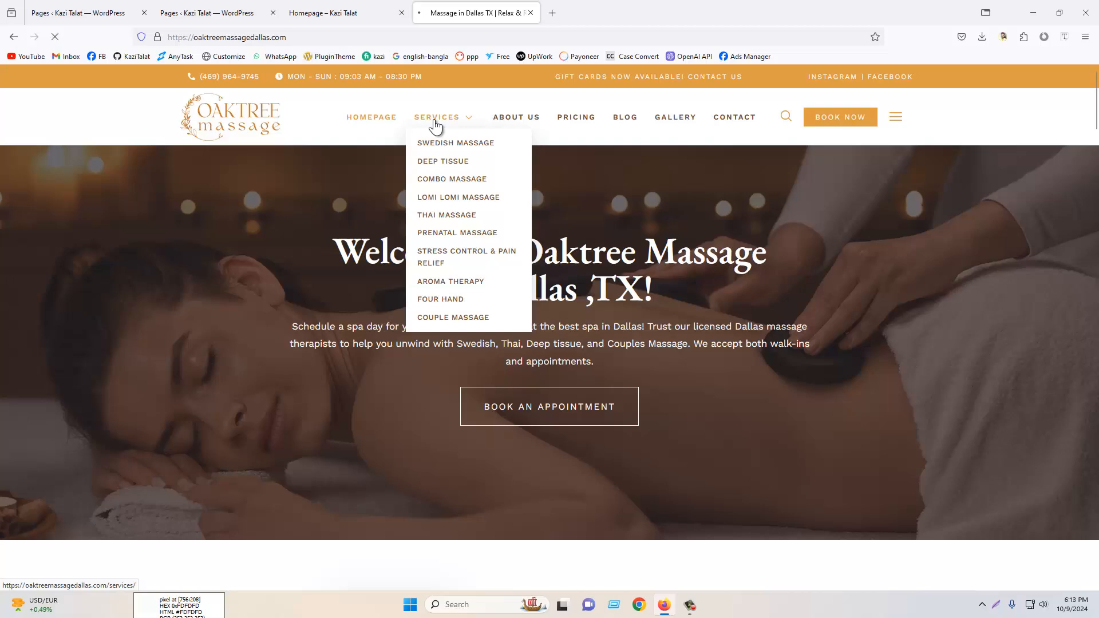
pyautogui.click(434, 122)
pyautogui.scroll(-2, 772, 376)
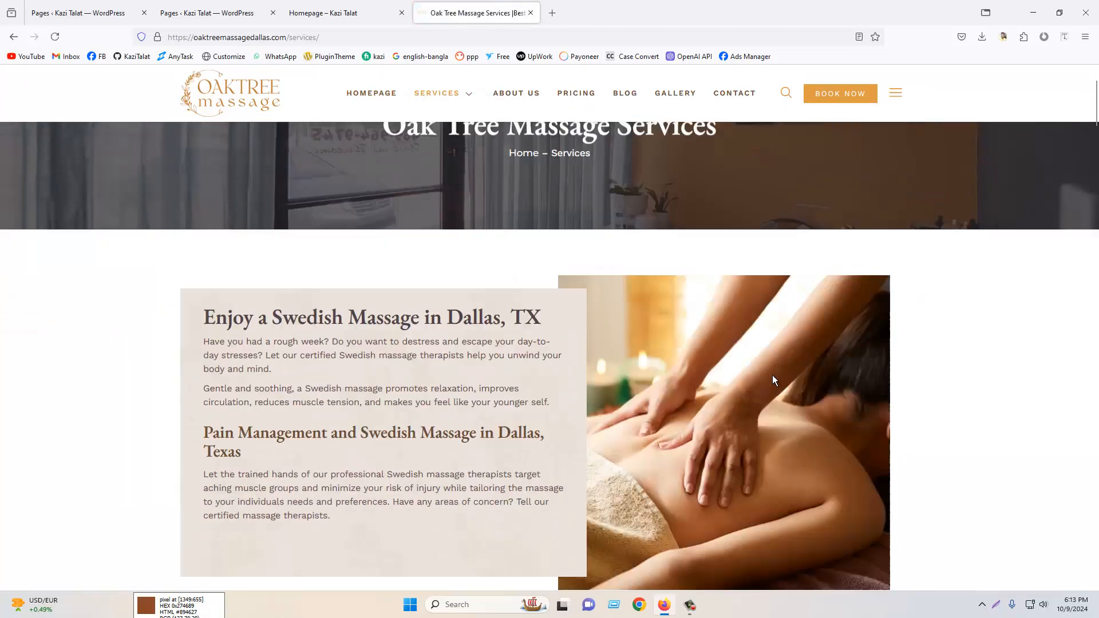
pyautogui.scroll(-5, 449, 293)
pyautogui.scroll(-7, 474, 277)
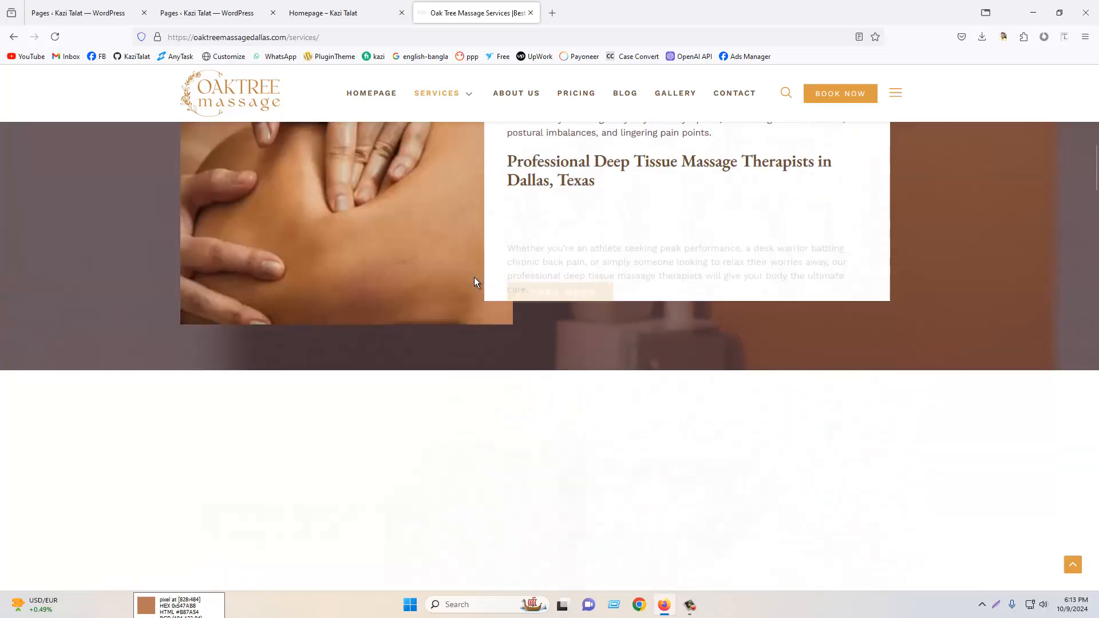
pyautogui.scroll(-15, 609, 294)
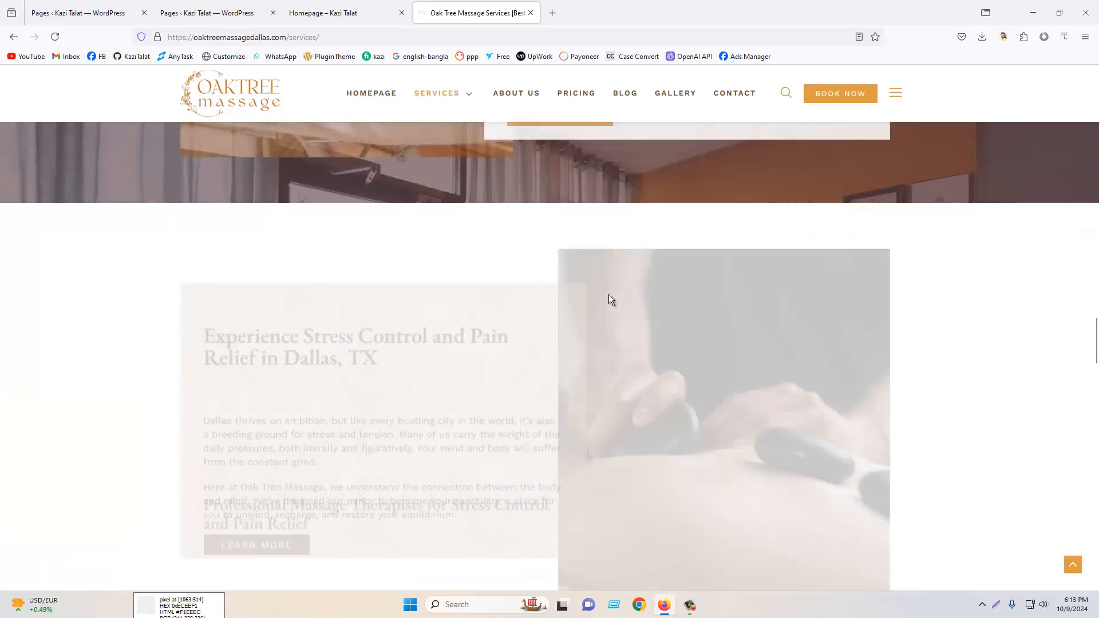
pyautogui.scroll(-7, 573, 292)
pyautogui.scroll(-4, 560, 291)
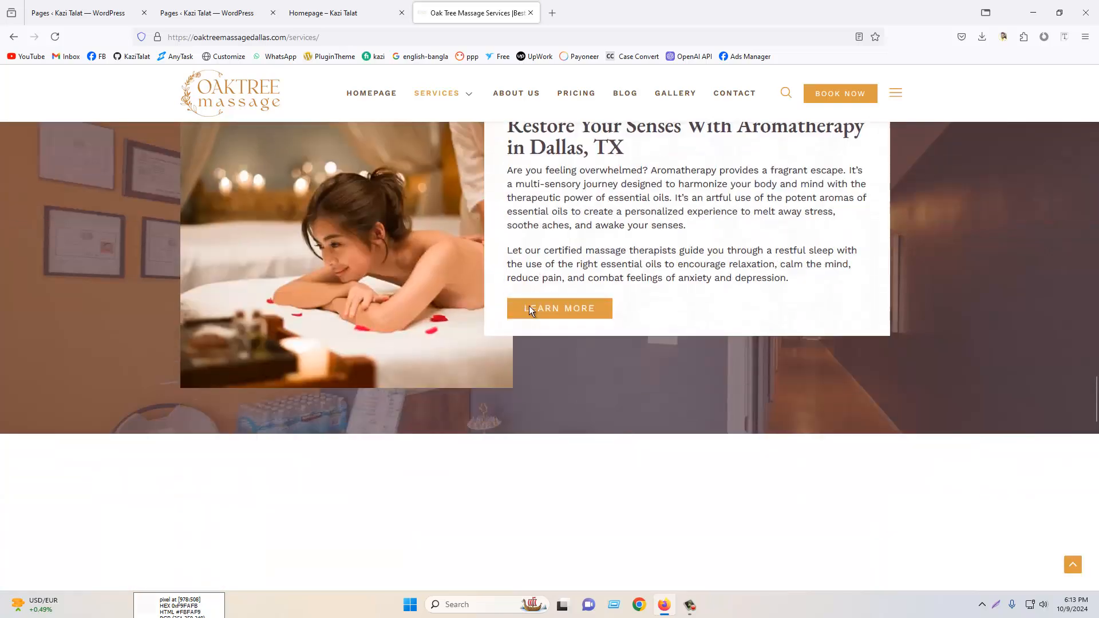
pyautogui.rightClick(549, 268)
pyautogui.click(573, 272)
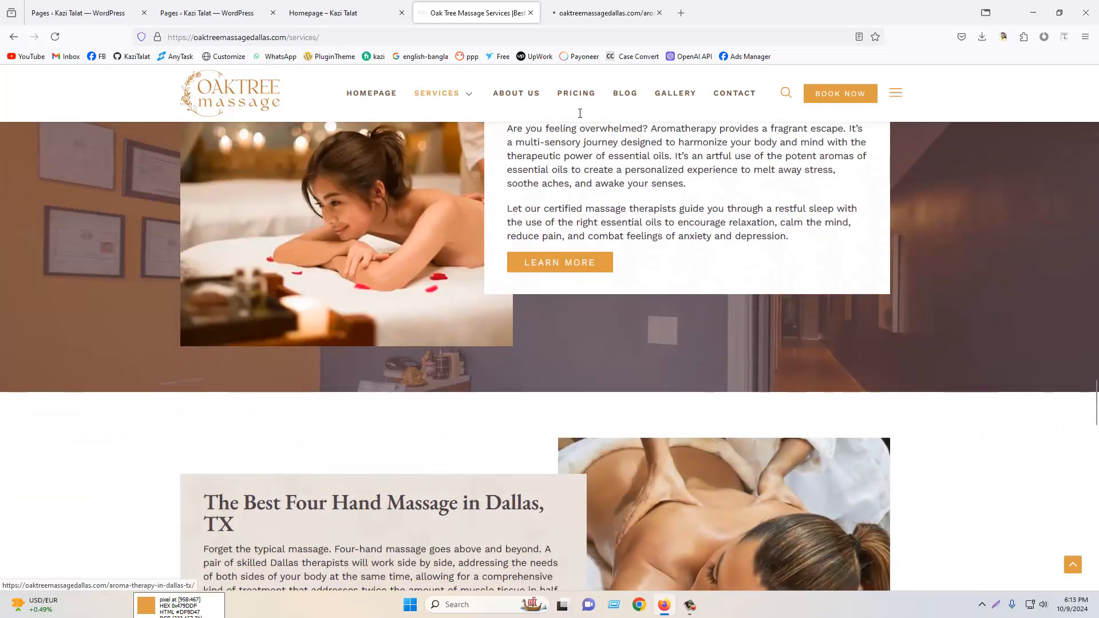
pyautogui.click(579, 12)
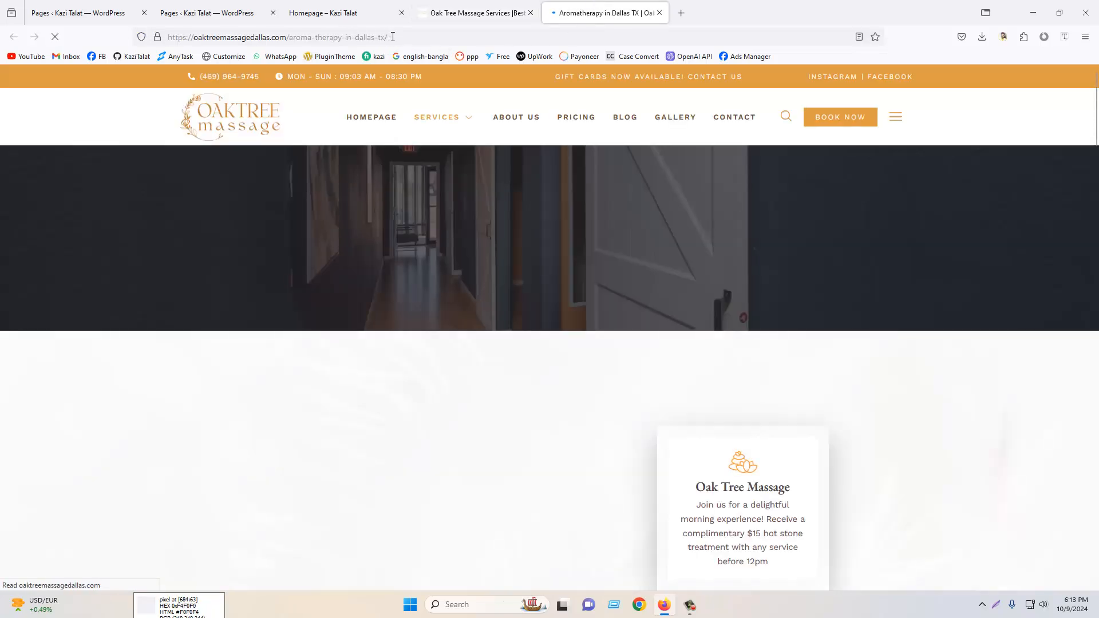
pyautogui.scroll(-2, 630, 320)
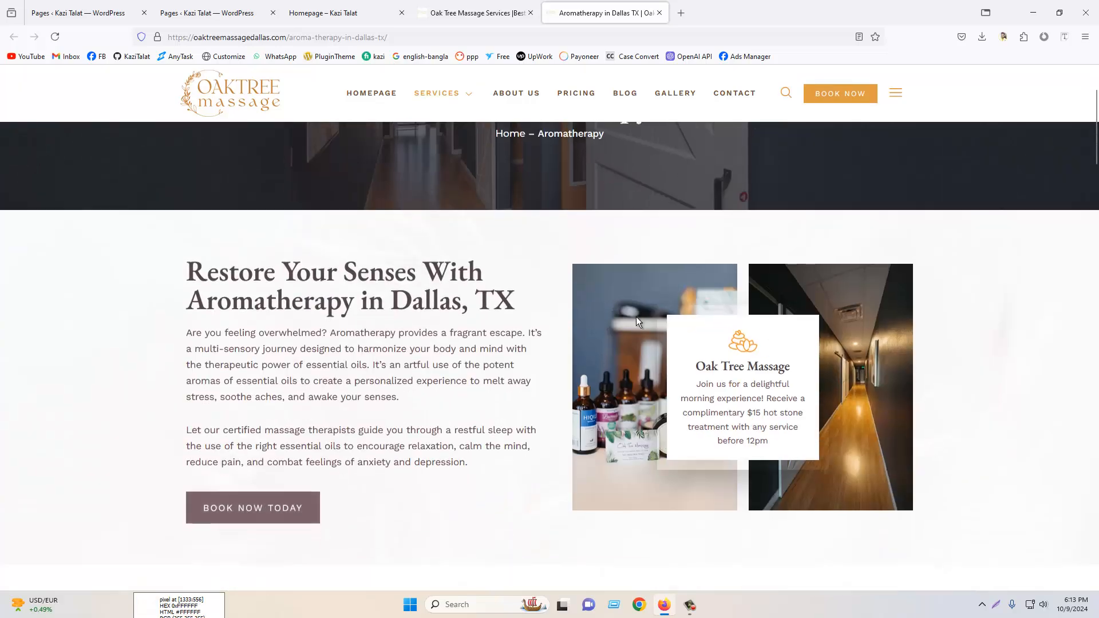
pyautogui.scroll(2, 633, 317)
pyautogui.click(469, 13)
pyautogui.moveTo(435, 93)
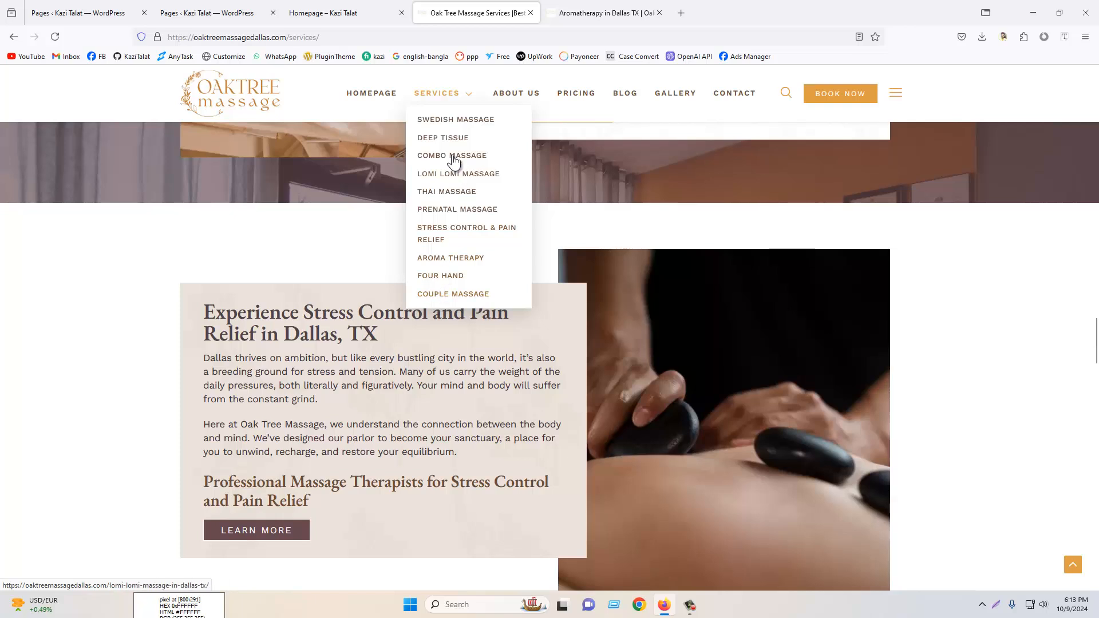
pyautogui.click(377, 7)
pyautogui.click(221, 10)
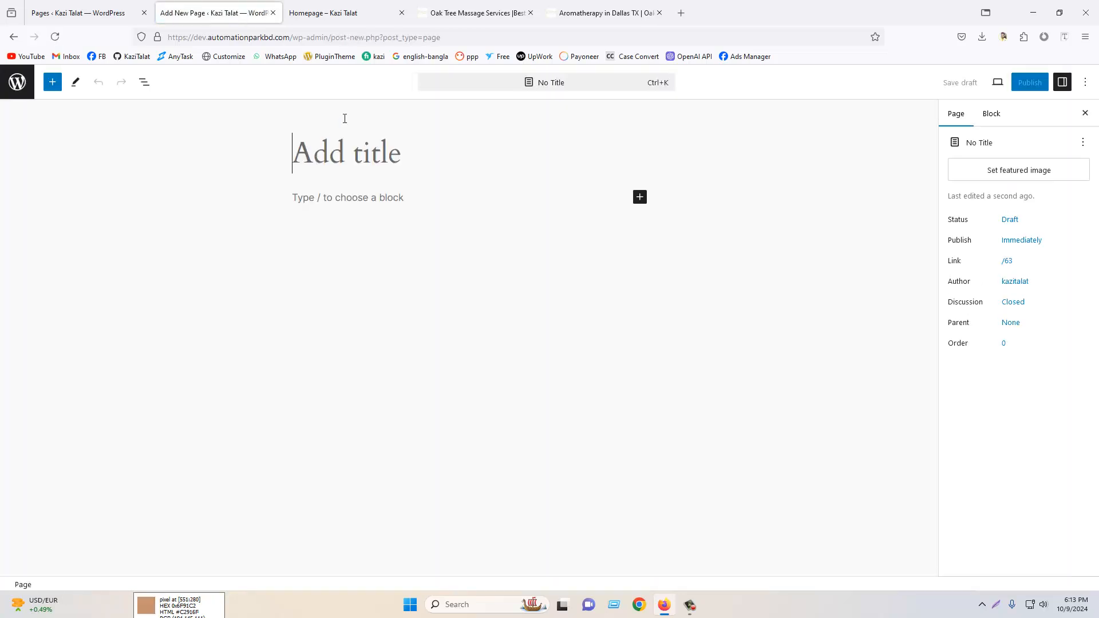
pyautogui.click(475, 13)
pyautogui.scroll(6, 475, 102)
pyautogui.moveTo(437, 95)
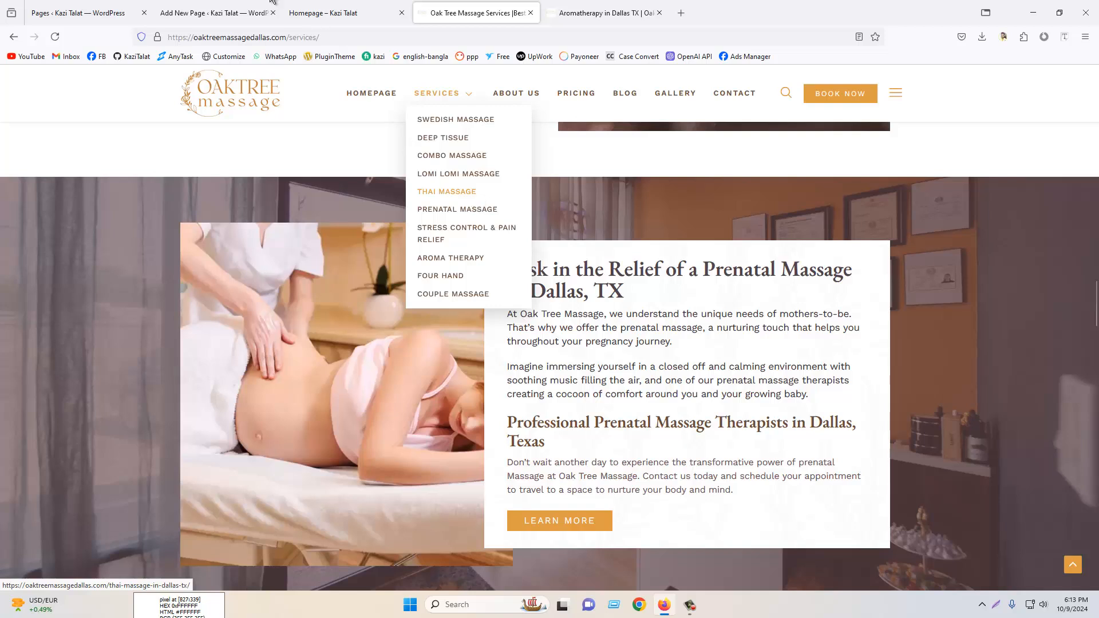
# - In the new page editor, dismiss the pattern chooser, title the page "Thai Massage", and set its parent page to Services
pyautogui.click(261, 12)
pyautogui.click(1051, 114)
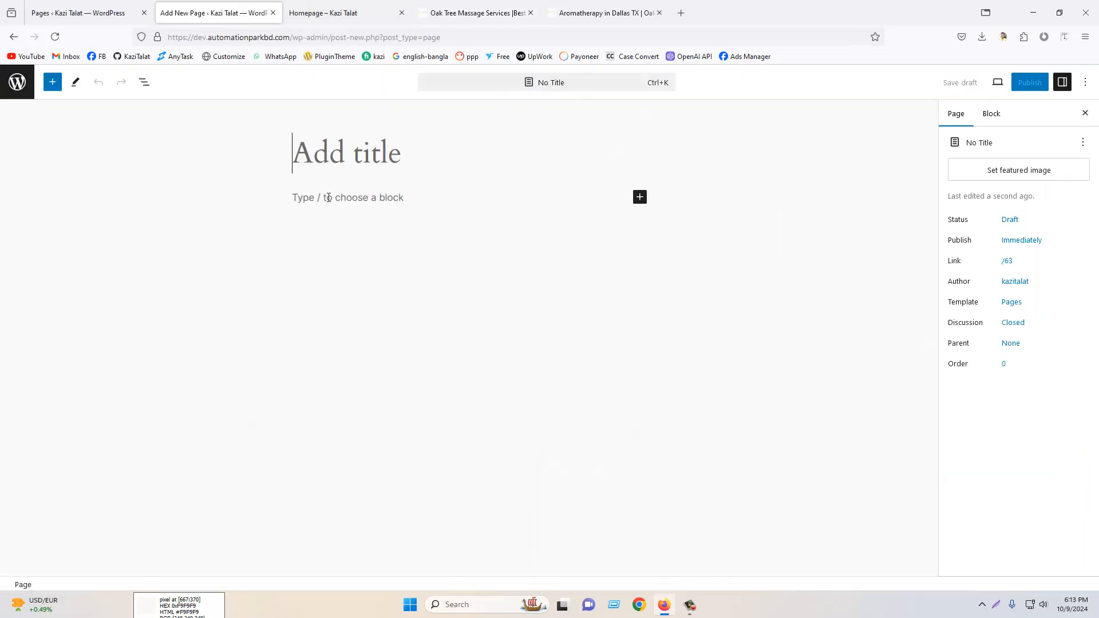
pyautogui.write('Thai')
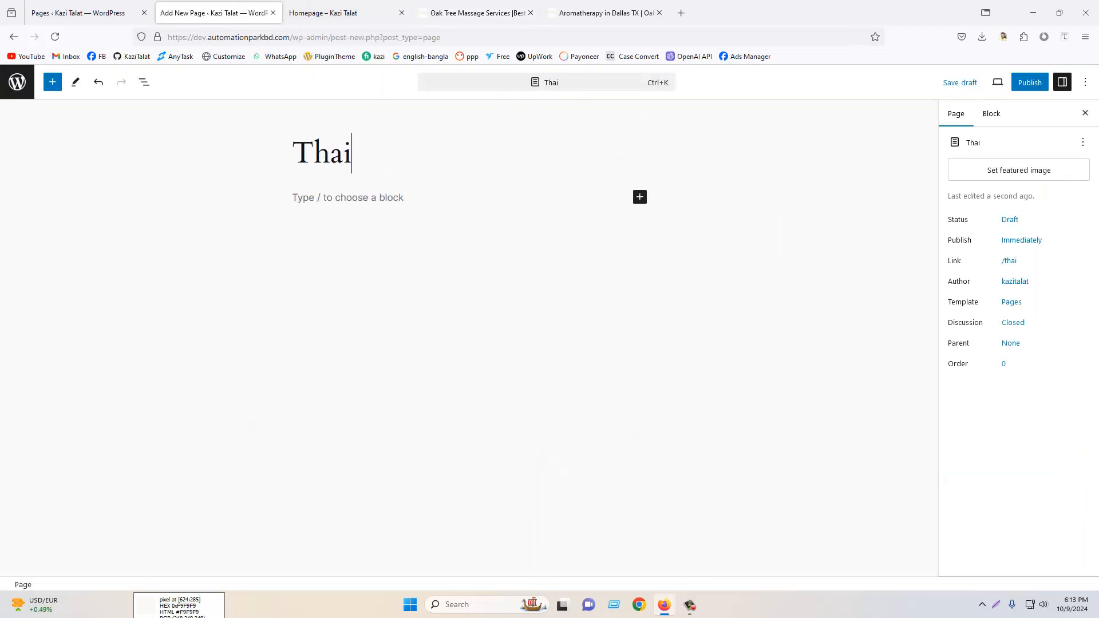
pyautogui.write(' Massage')
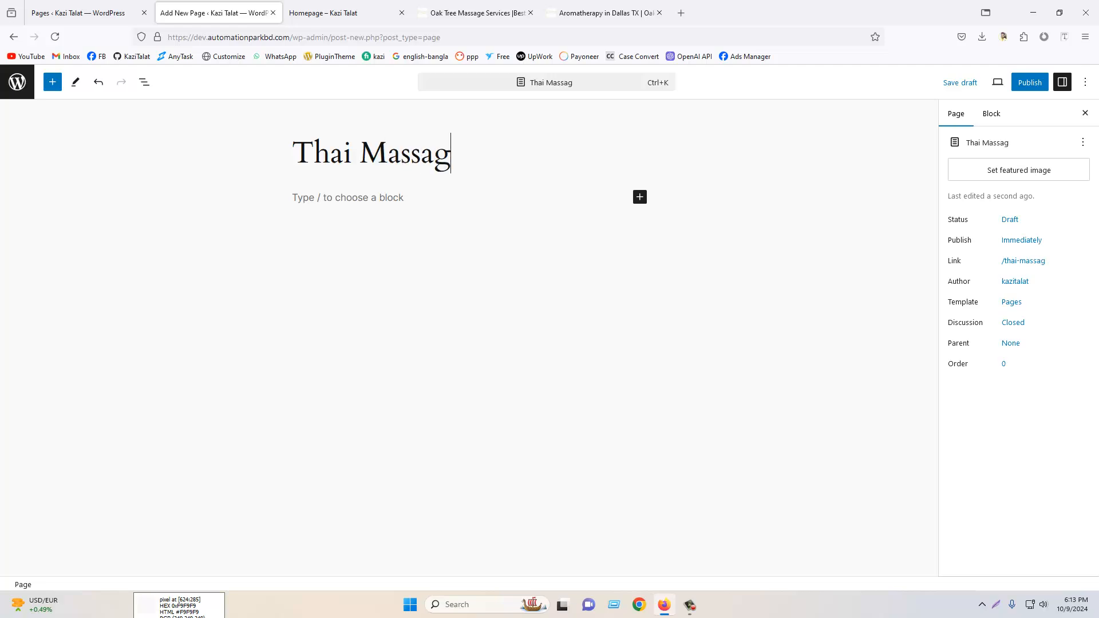
pyautogui.click(1019, 348)
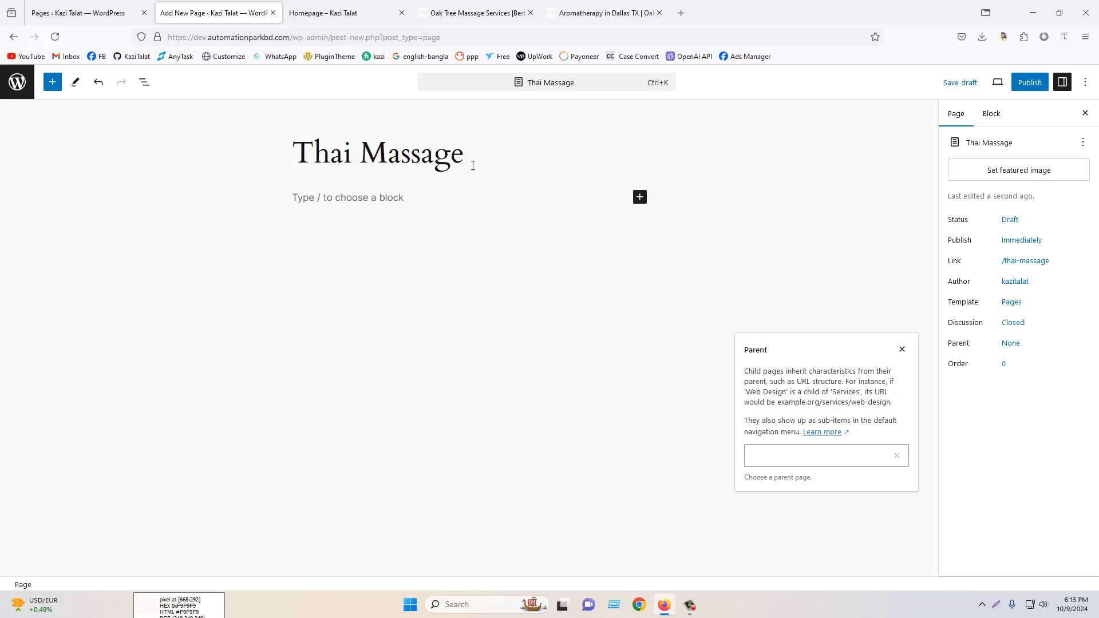
pyautogui.click(789, 456)
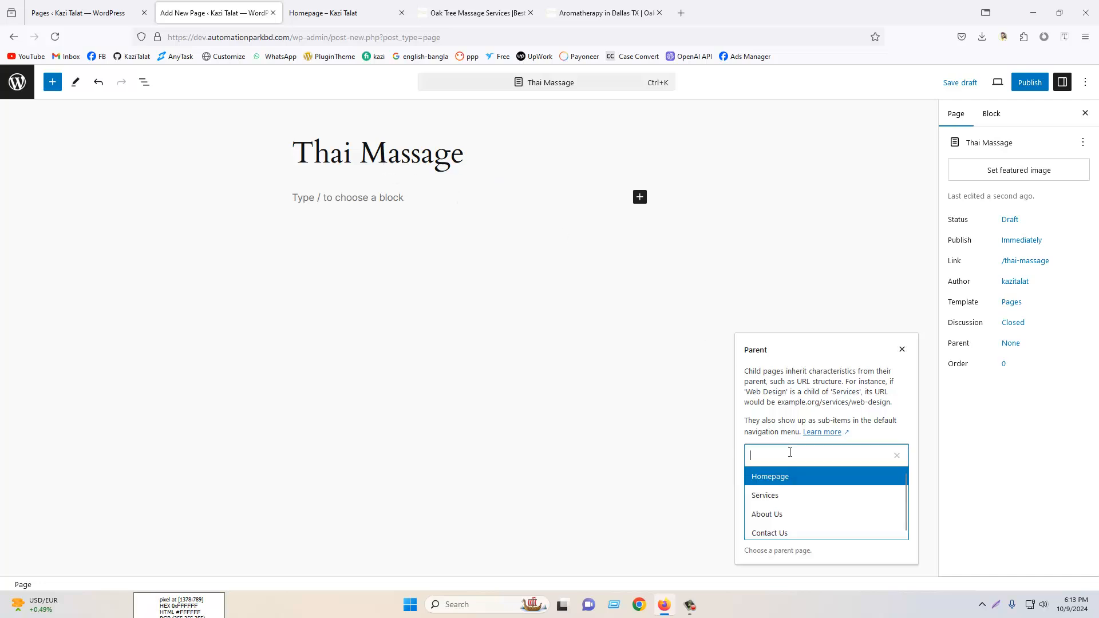
pyautogui.click(787, 502)
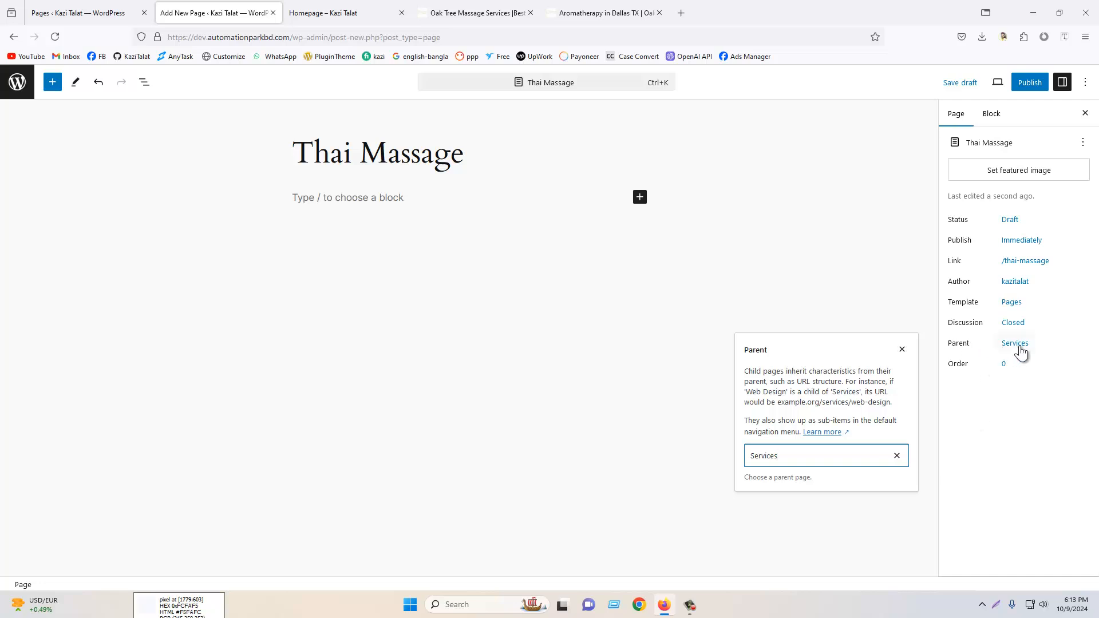
# - Publish the Thai Massage page and open the published page in a new tab
pyautogui.click(1029, 82)
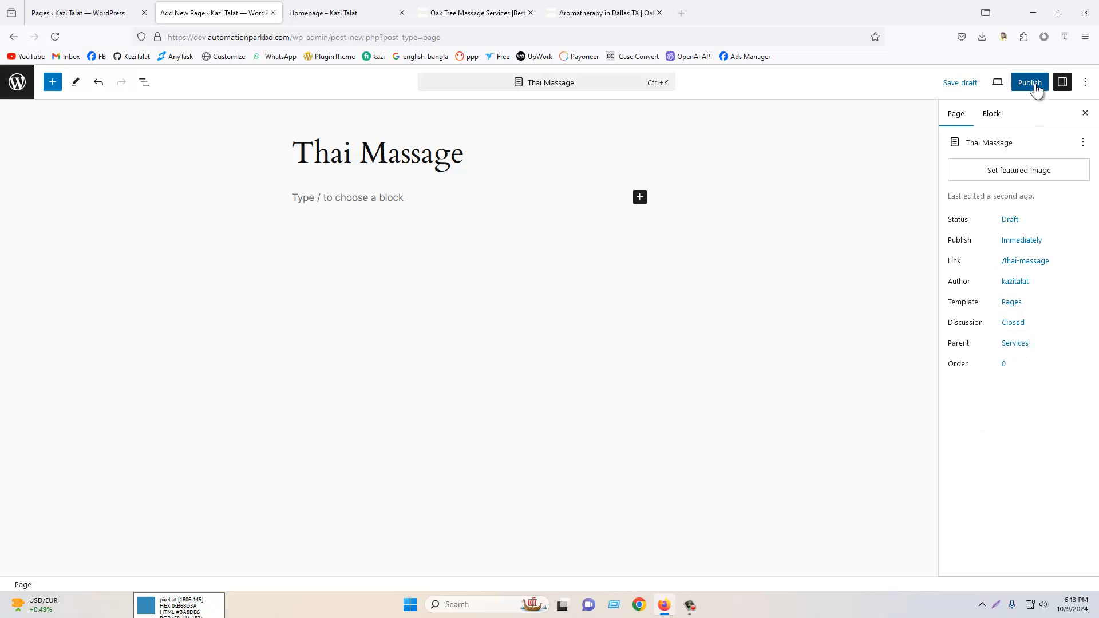
pyautogui.click(976, 83)
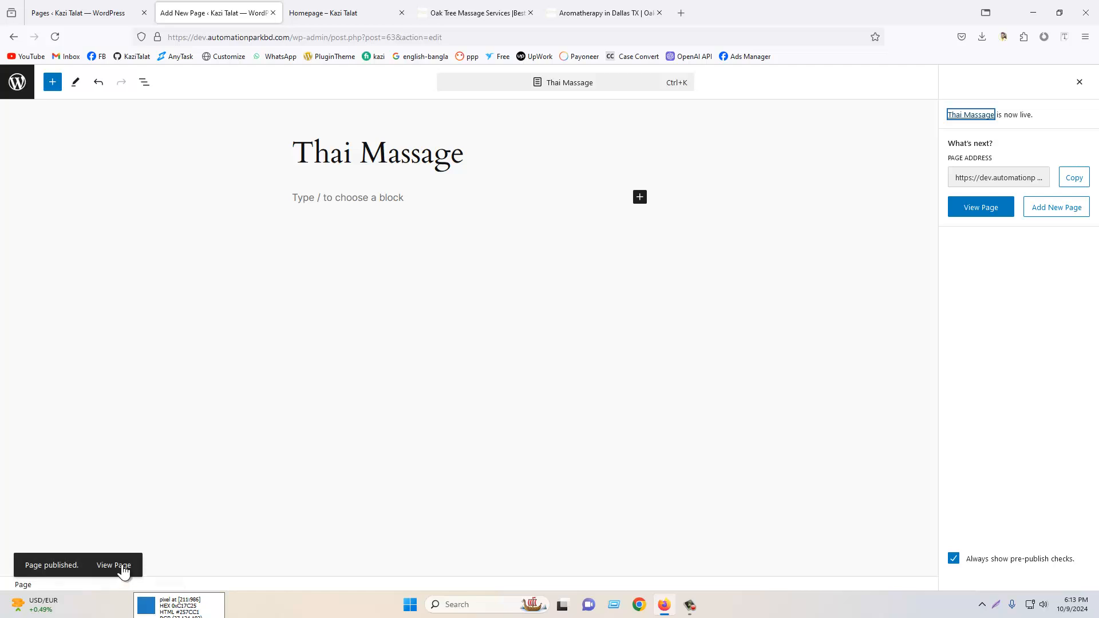
pyautogui.rightClick(122, 568)
pyautogui.click(171, 346)
pyautogui.click(367, 5)
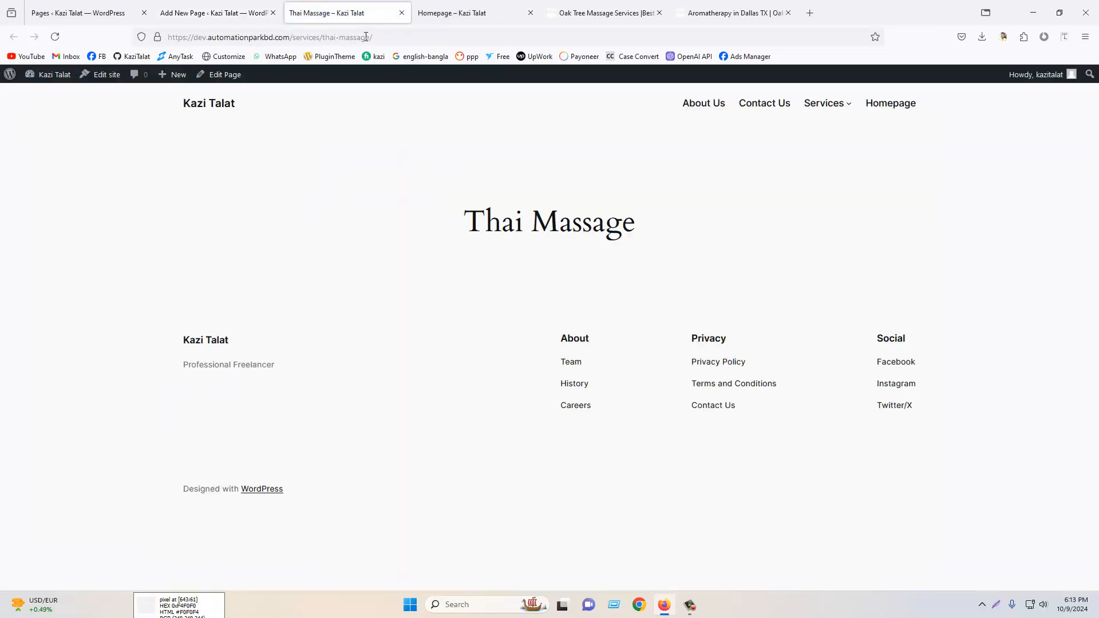
# - Examine the Thai Massage page's address and the Services submenu on the live site
pyautogui.moveTo(291, 35); pyautogui.dragTo(166, 37)
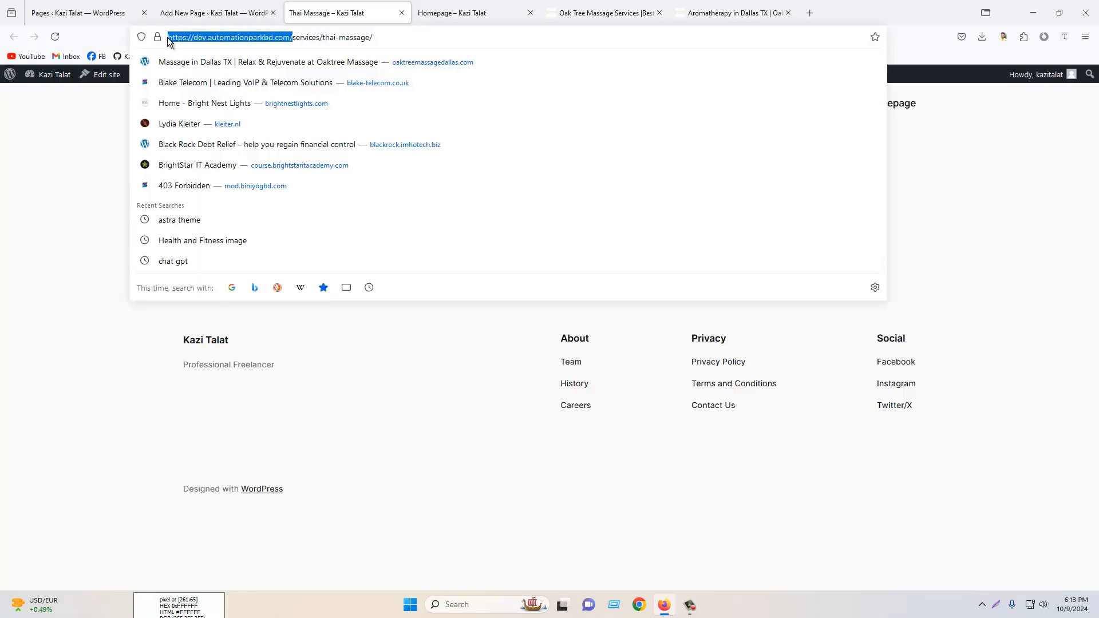
pyautogui.click(322, 38)
pyautogui.moveTo(323, 38); pyautogui.dragTo(291, 40)
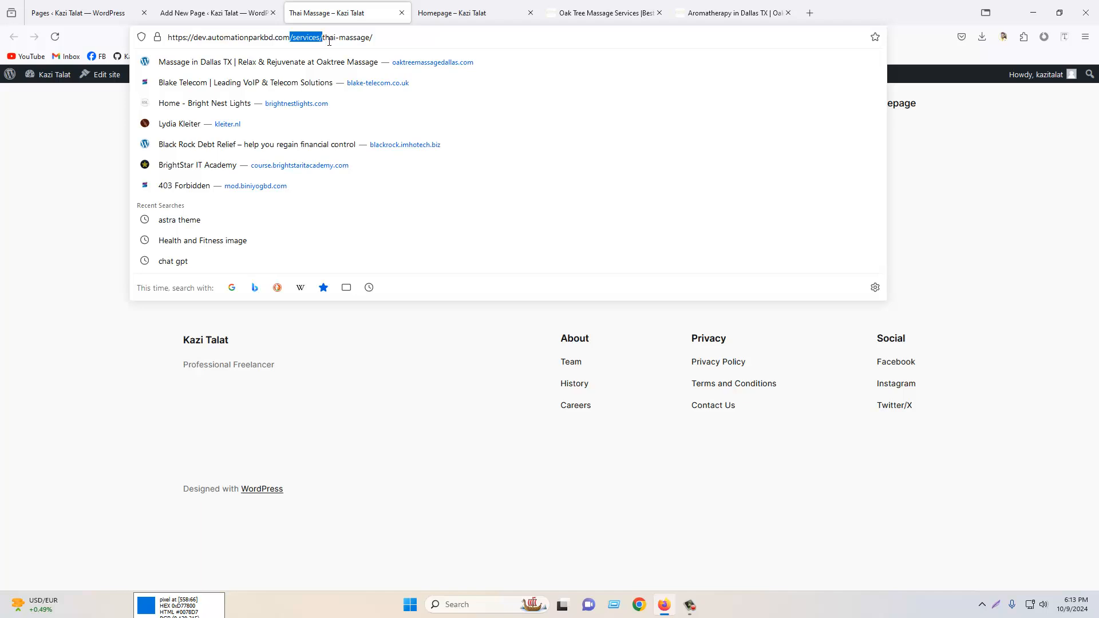
pyautogui.moveTo(372, 37); pyautogui.dragTo(319, 36)
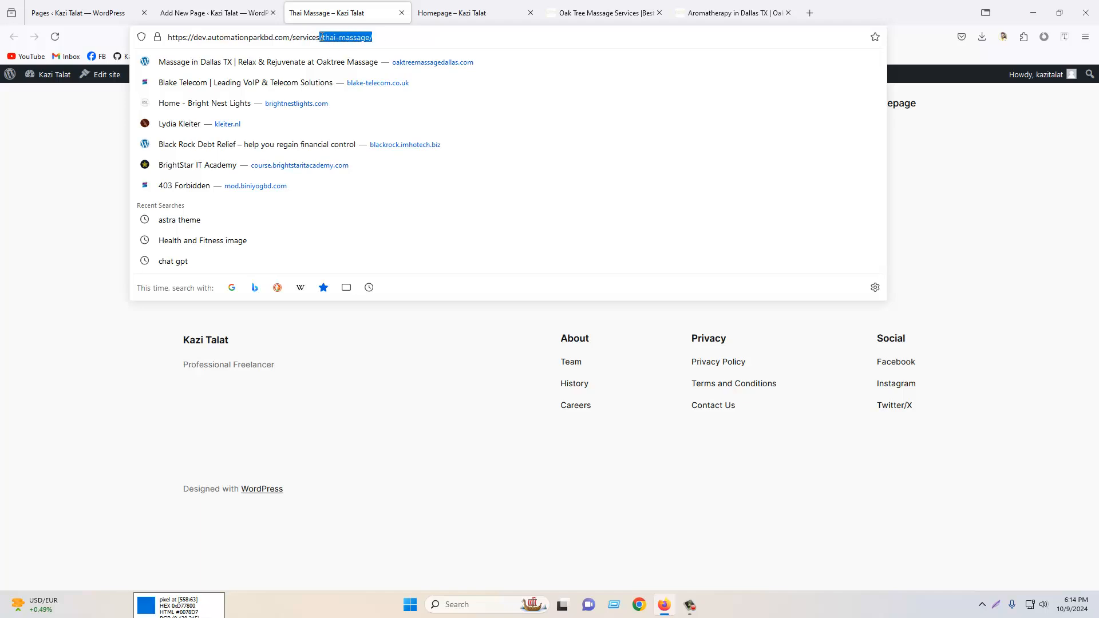
pyautogui.click(292, 36)
pyautogui.moveTo(378, 37); pyautogui.dragTo(322, 38)
pyautogui.click(986, 240)
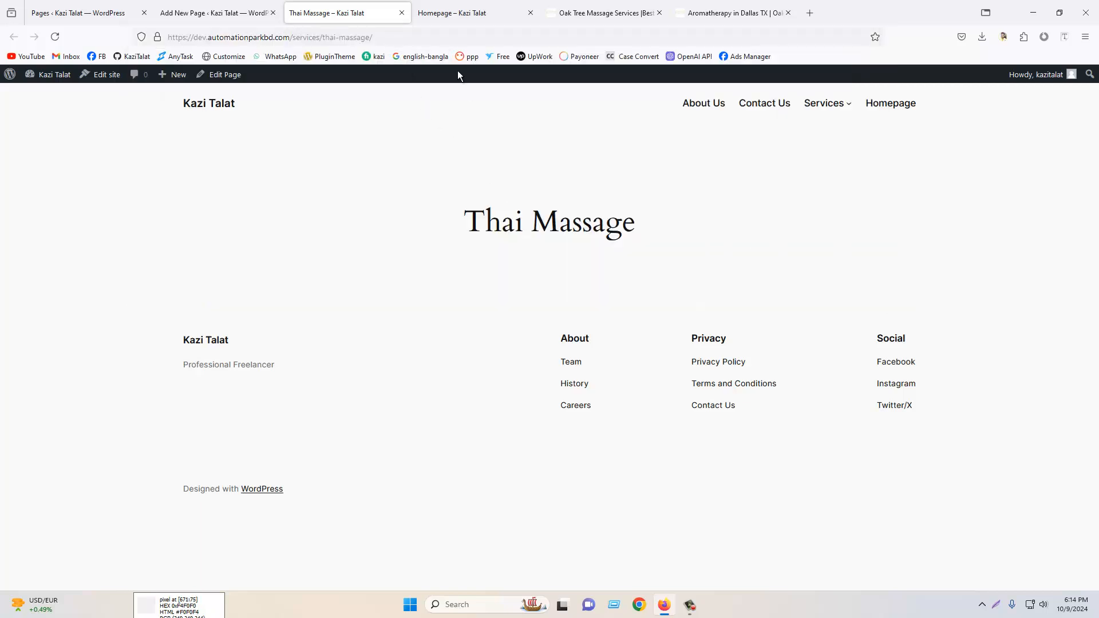
pyautogui.moveTo(830, 108)
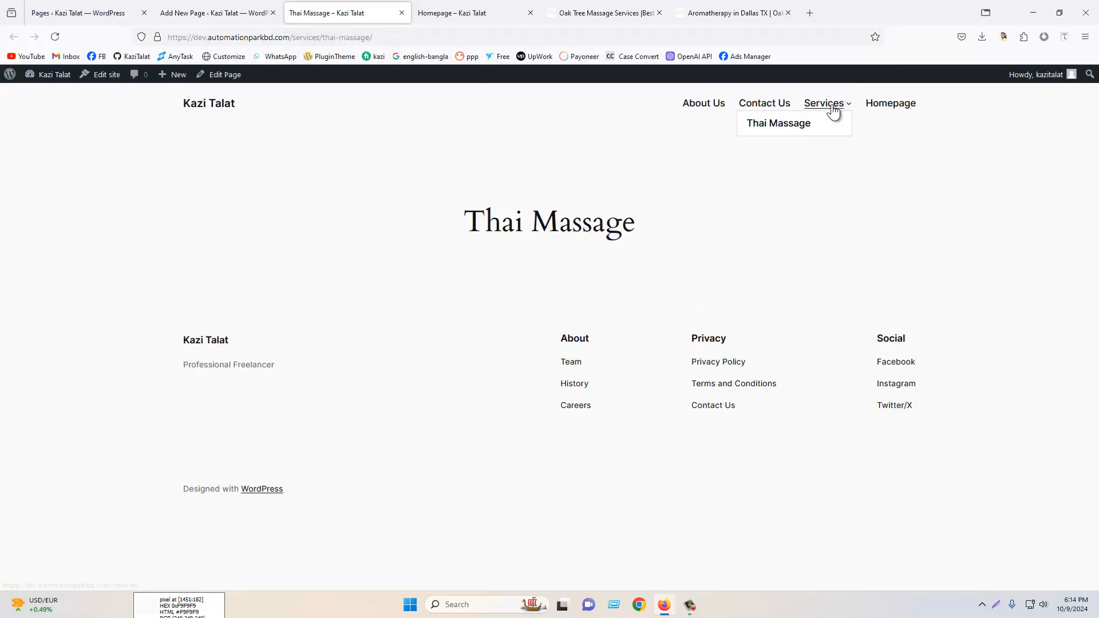
pyautogui.click(787, 131)
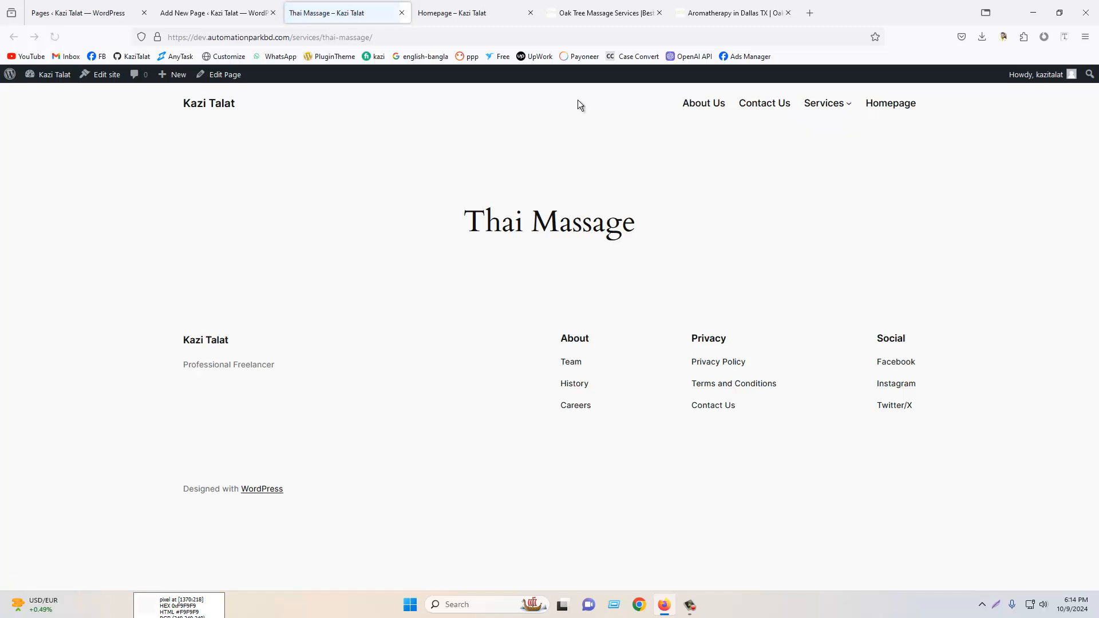
# - Compare the Thai Massage page's address with the reference site's Services submenu and the page editor
pyautogui.moveTo(375, 37); pyautogui.dragTo(290, 34)
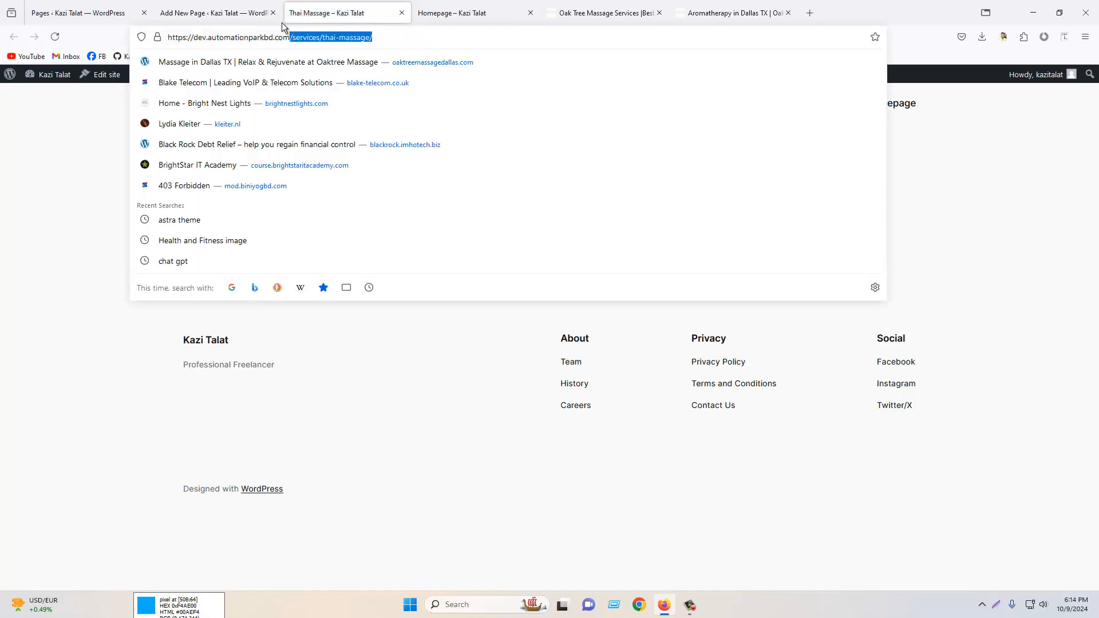
pyautogui.click(255, 15)
pyautogui.click(1079, 82)
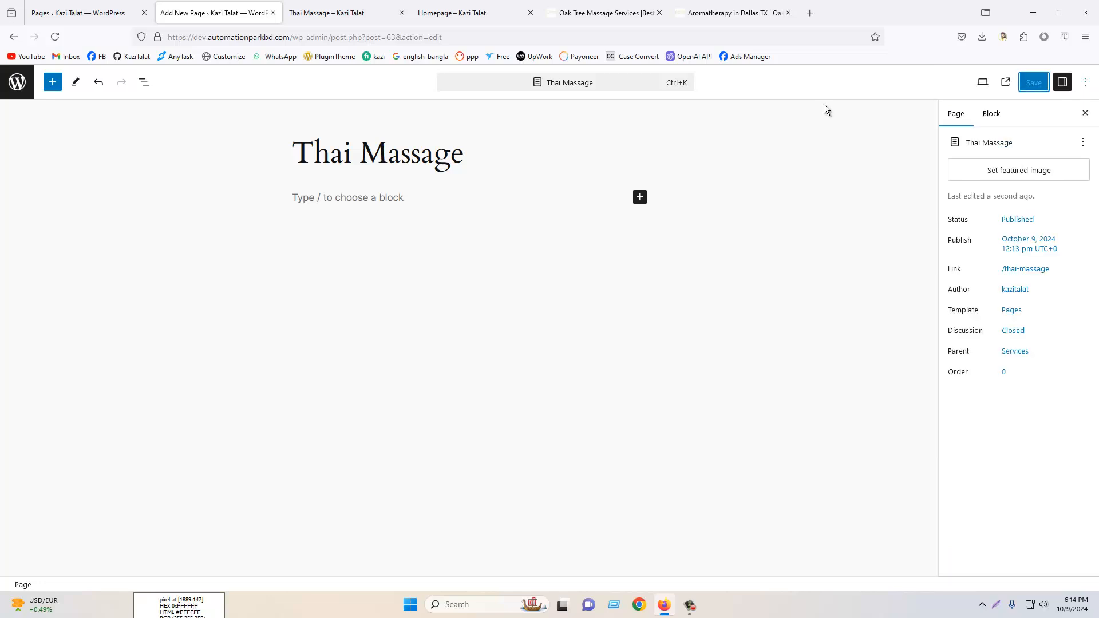
pyautogui.click(479, 12)
pyautogui.click(630, 12)
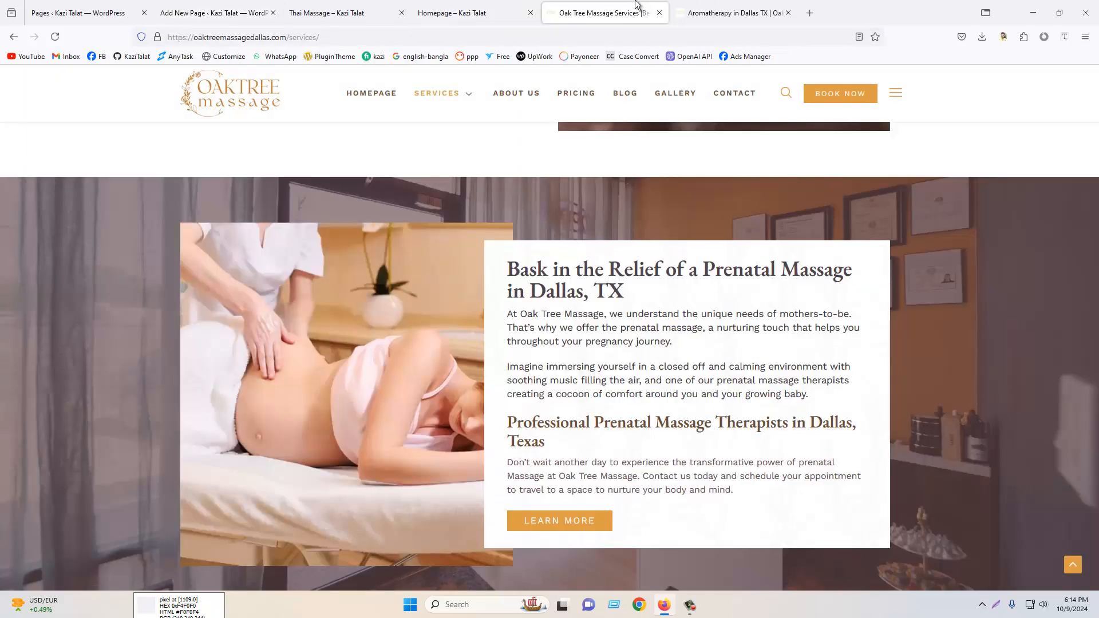
pyautogui.scroll(2, 515, 126)
pyautogui.moveTo(456, 98)
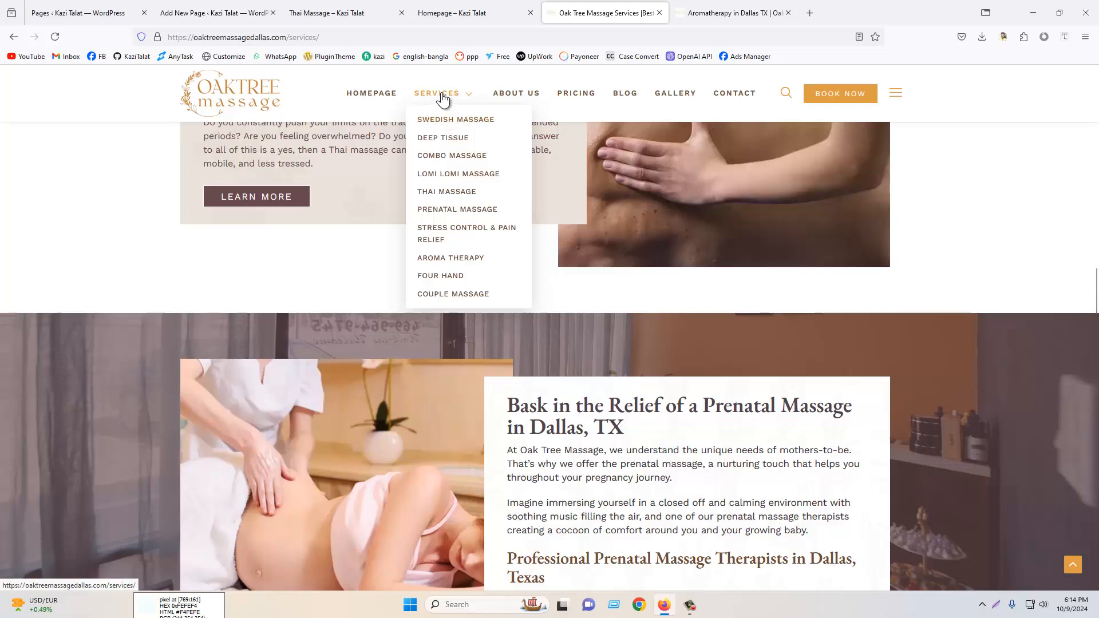
pyautogui.click(229, 13)
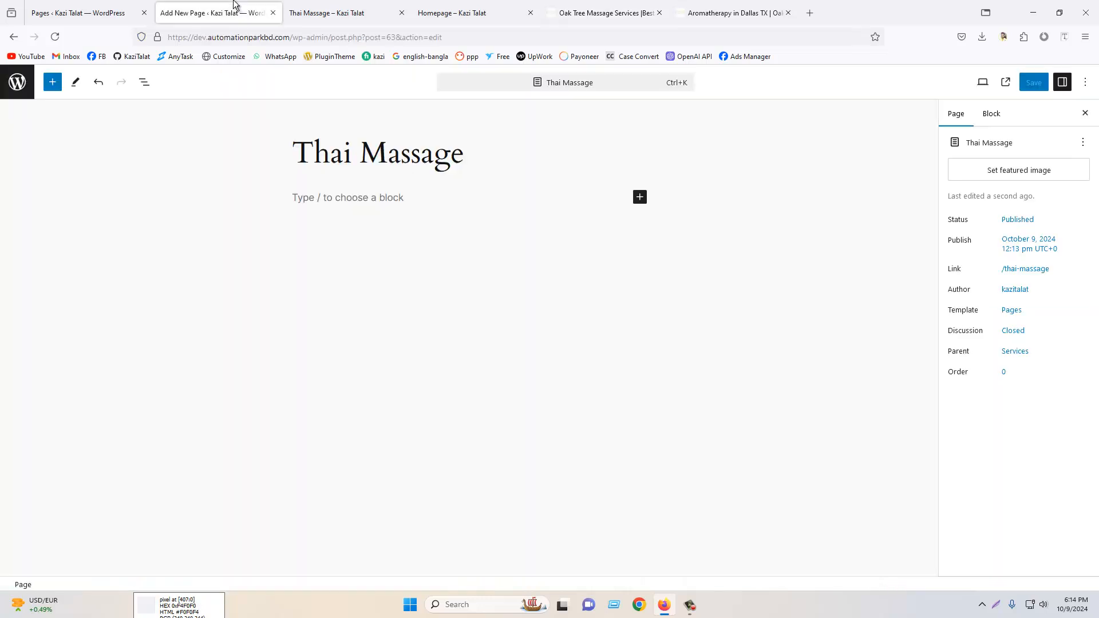
# - Examine the pages list, its bulk actions, and the trashed pages
pyautogui.click(6, 85)
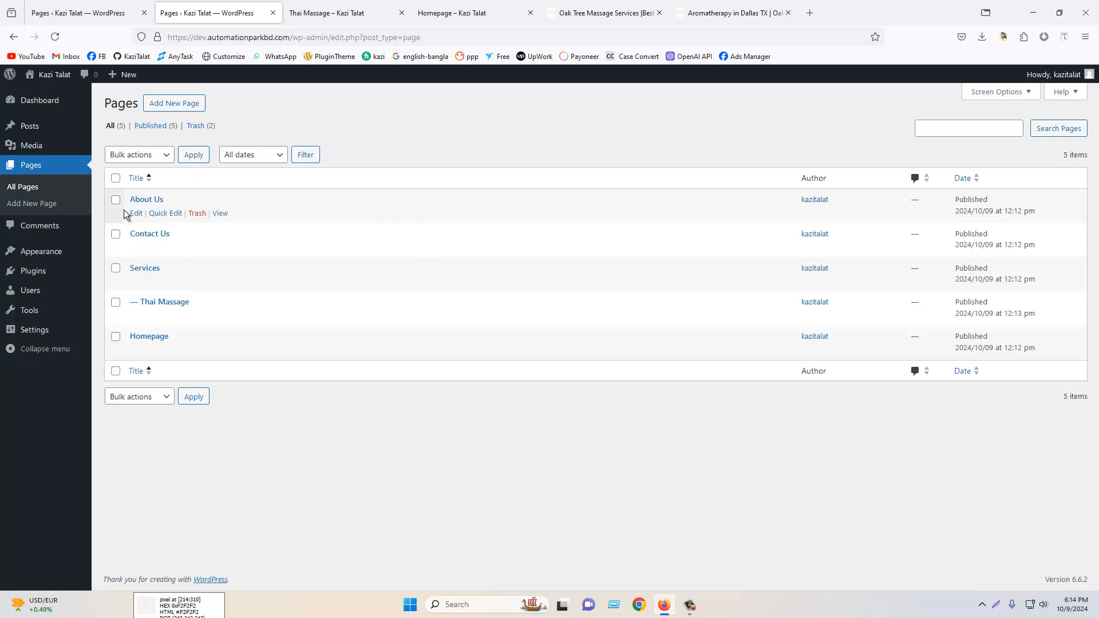
pyautogui.click(116, 180)
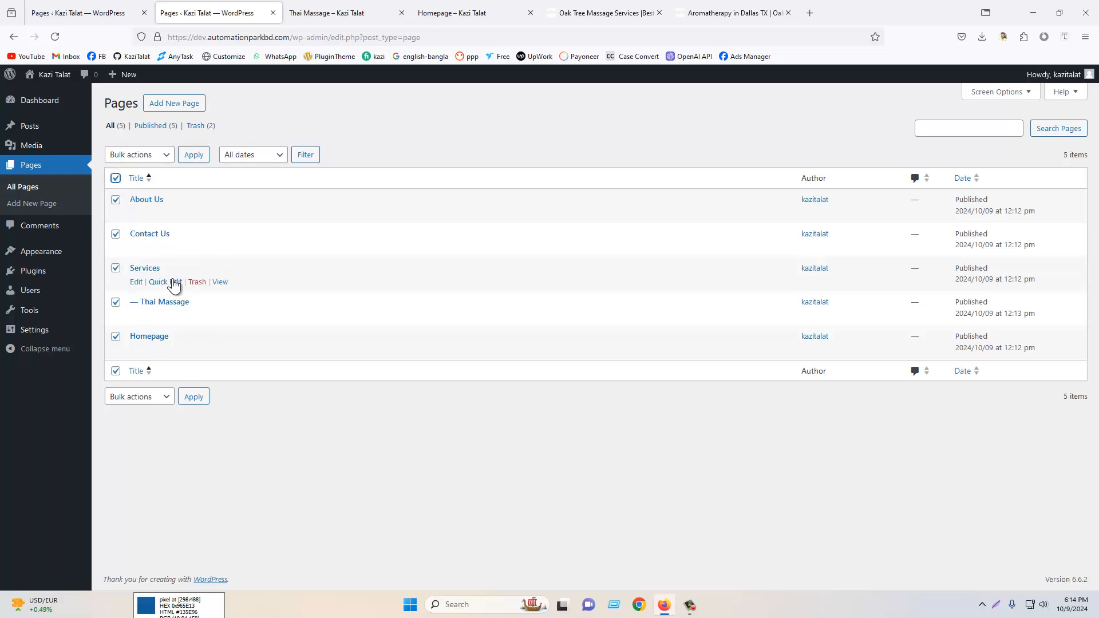
pyautogui.click(154, 155)
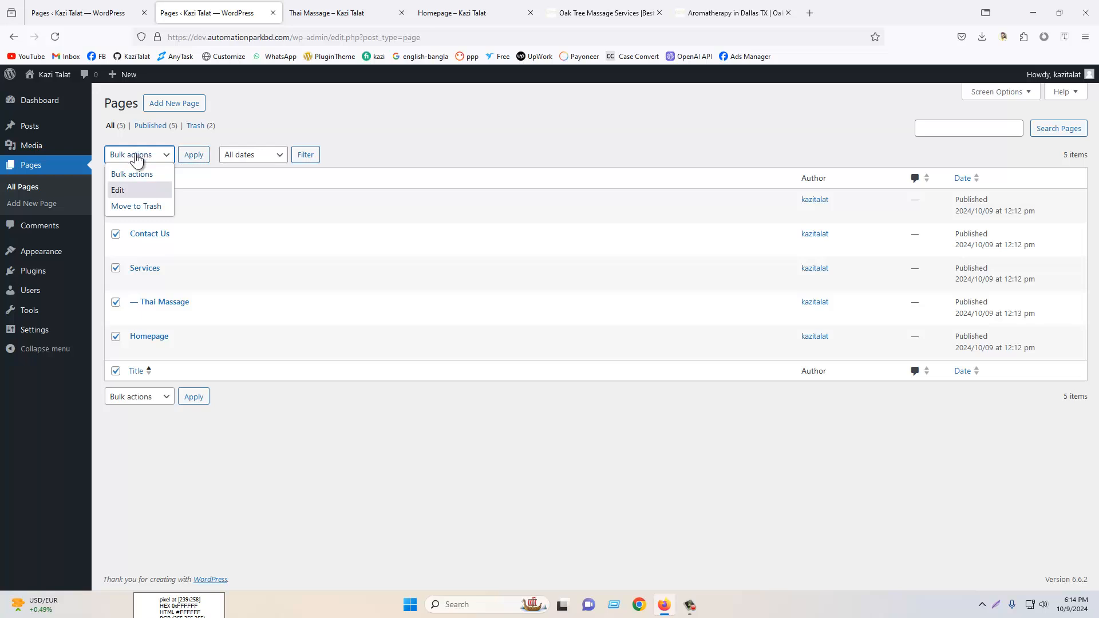
pyautogui.click(140, 170)
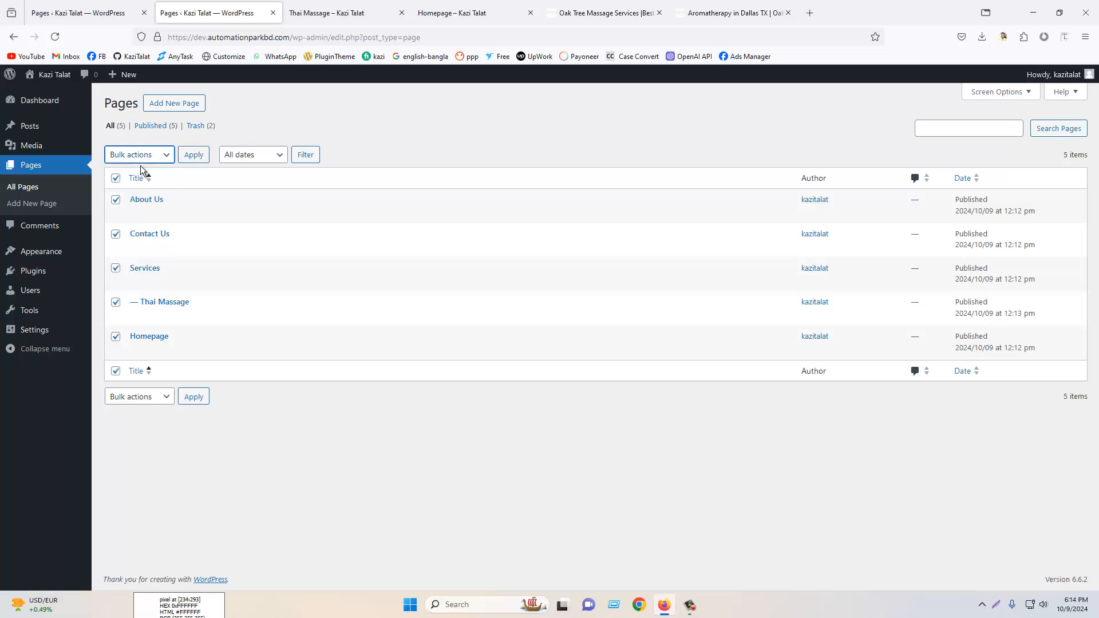
pyautogui.click(195, 126)
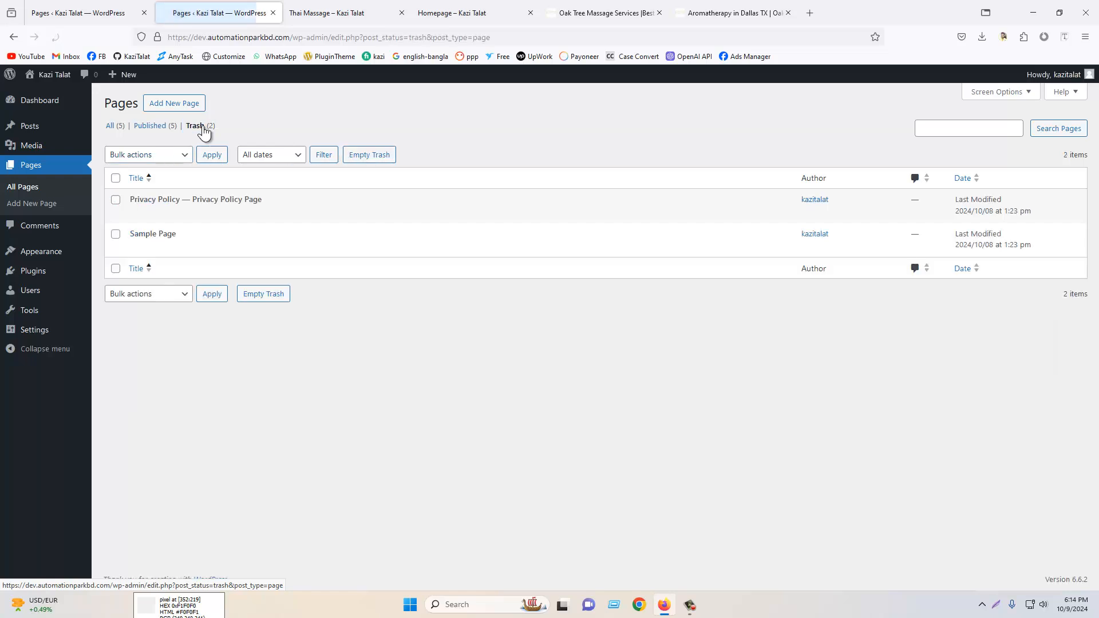
pyautogui.moveTo(273, 213)
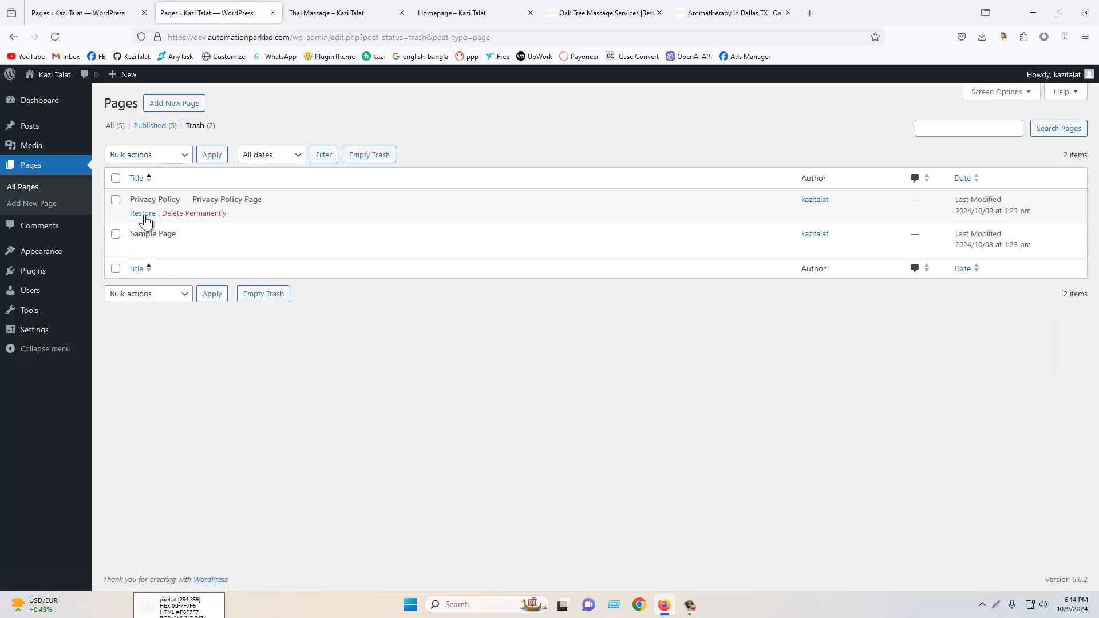
pyautogui.moveTo(145, 245)
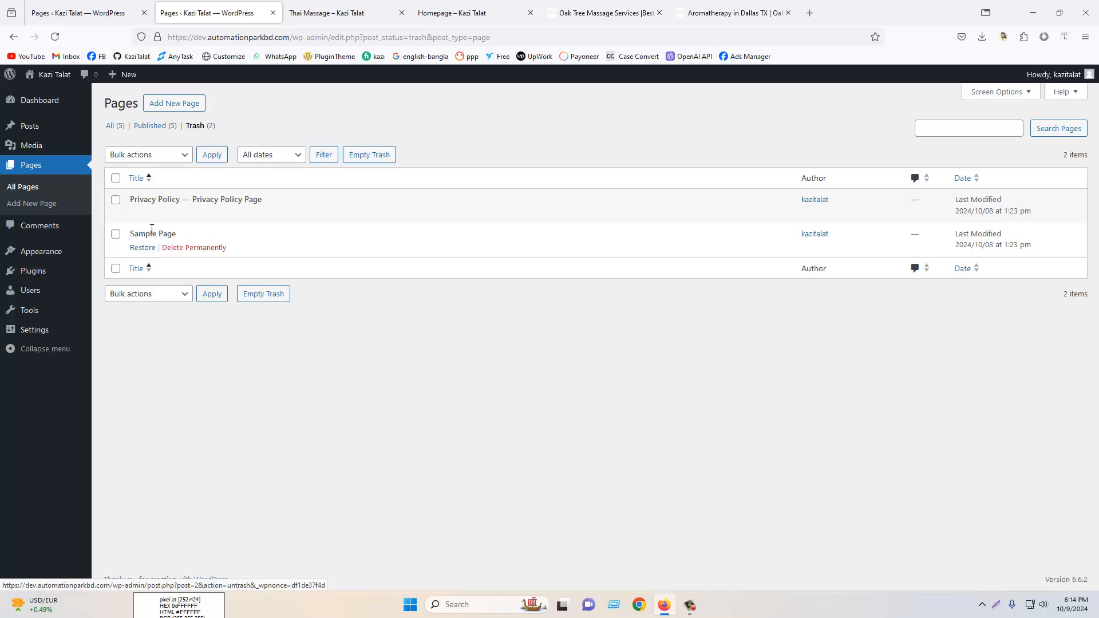
pyautogui.click(59, 172)
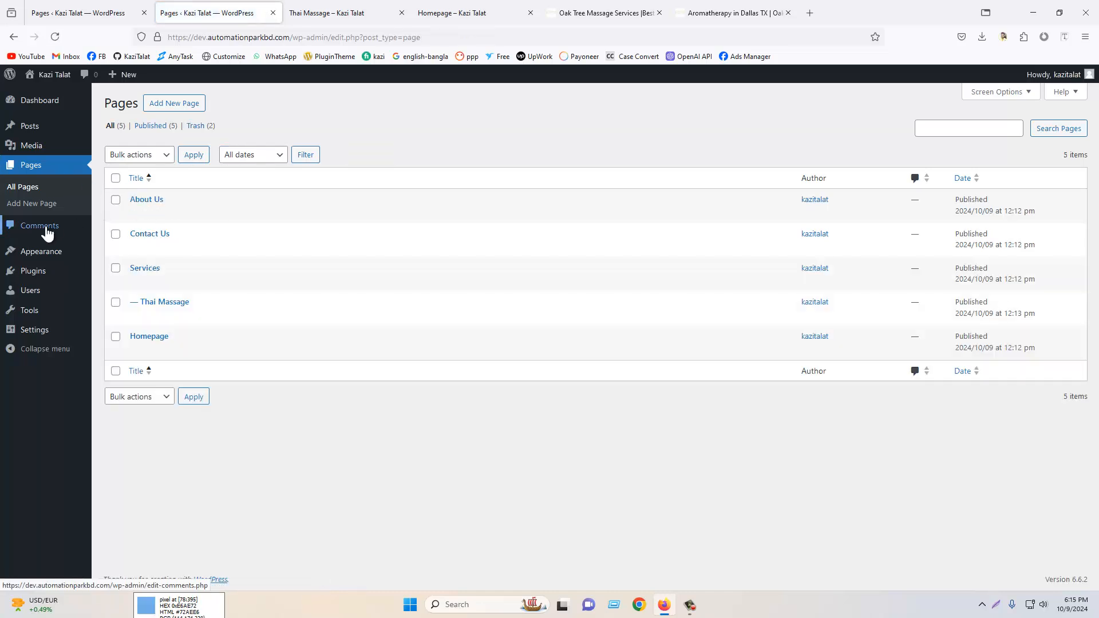
# - Open the Comments screen, open the Posts list in a new tab, and close the other site tabs
pyautogui.click(46, 229)
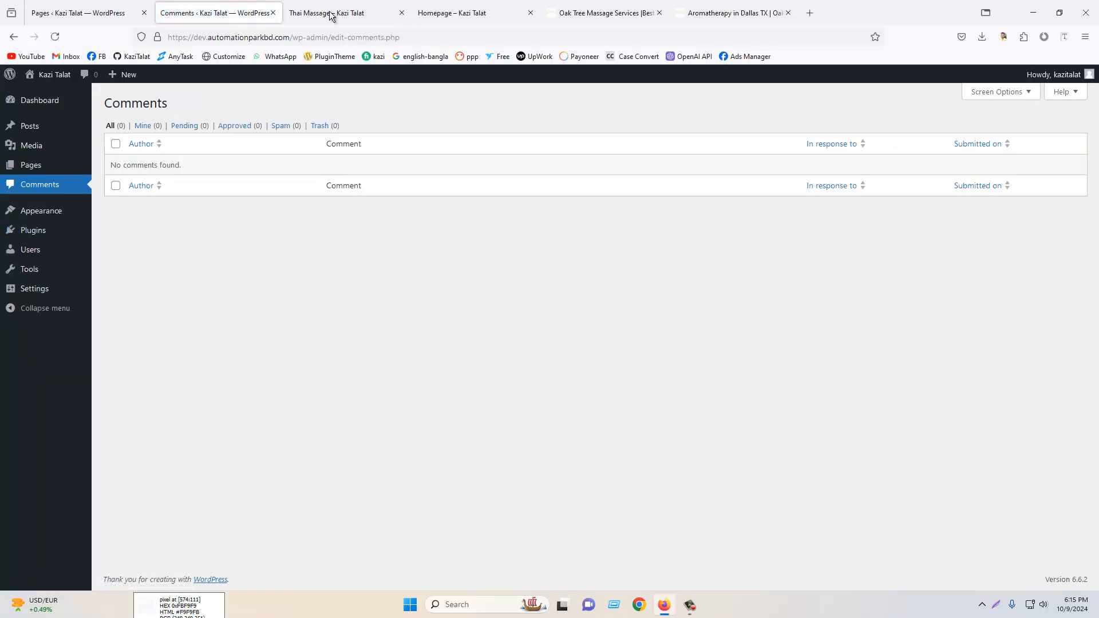
pyautogui.rightClick(43, 130)
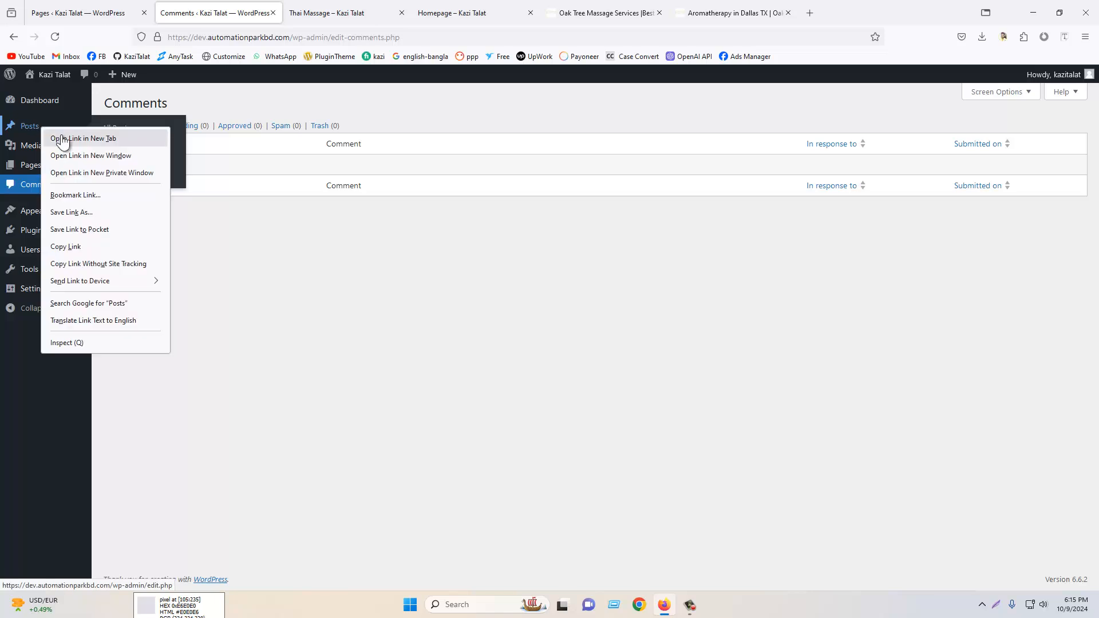
pyautogui.click(63, 137)
pyautogui.click(530, 15)
pyautogui.click(530, 13)
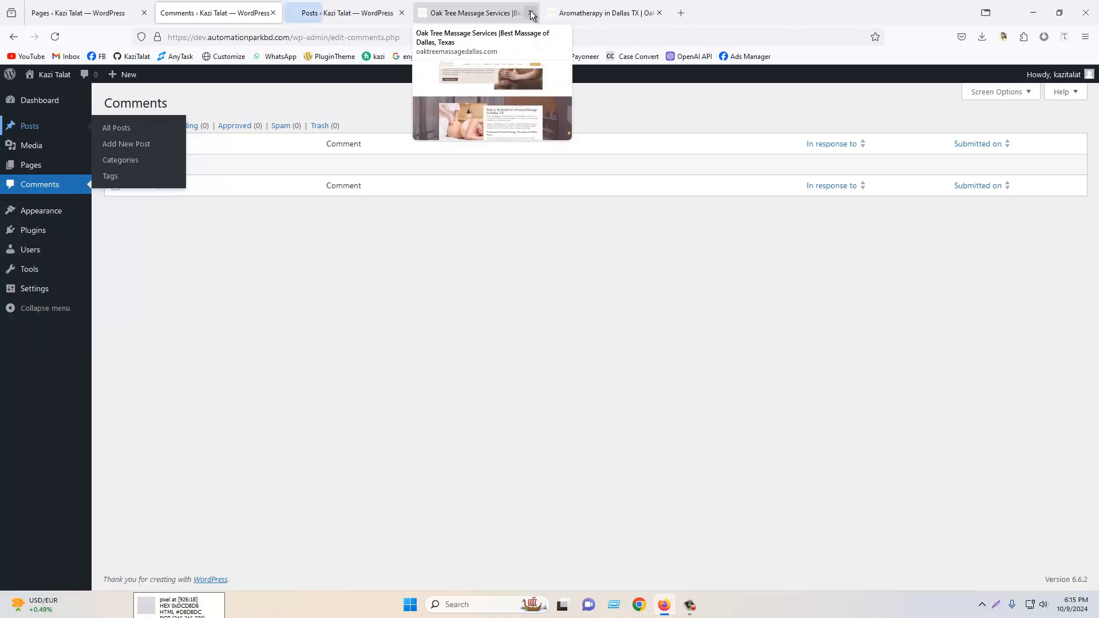
pyautogui.click(530, 12)
pyautogui.click(530, 12)
pyautogui.click(350, 13)
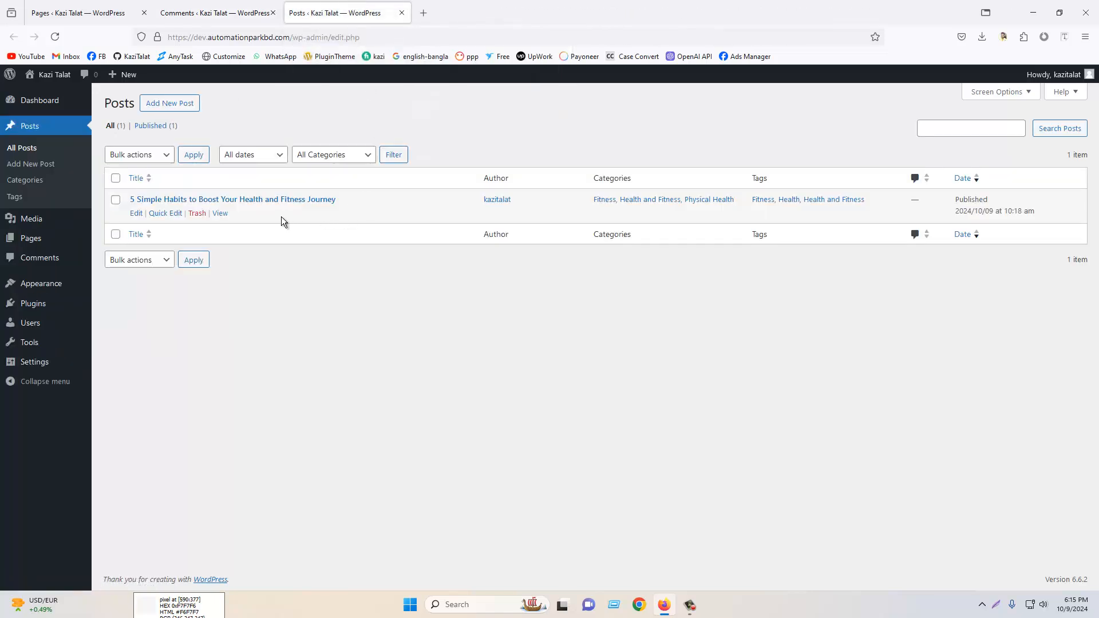
# - View the fitness habits post in a new tab and post the comment "Hi, this blog is informative"
pyautogui.rightClick(228, 215)
pyautogui.click(247, 225)
pyautogui.click(454, 3)
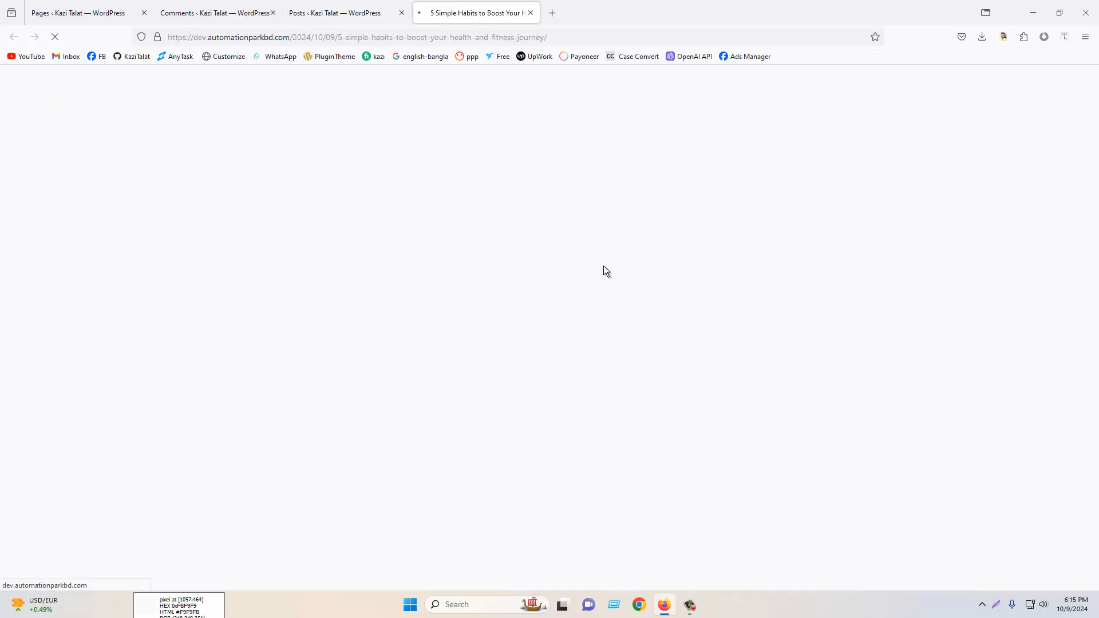
pyautogui.scroll(-5, 722, 288)
pyautogui.scroll(-20, 740, 277)
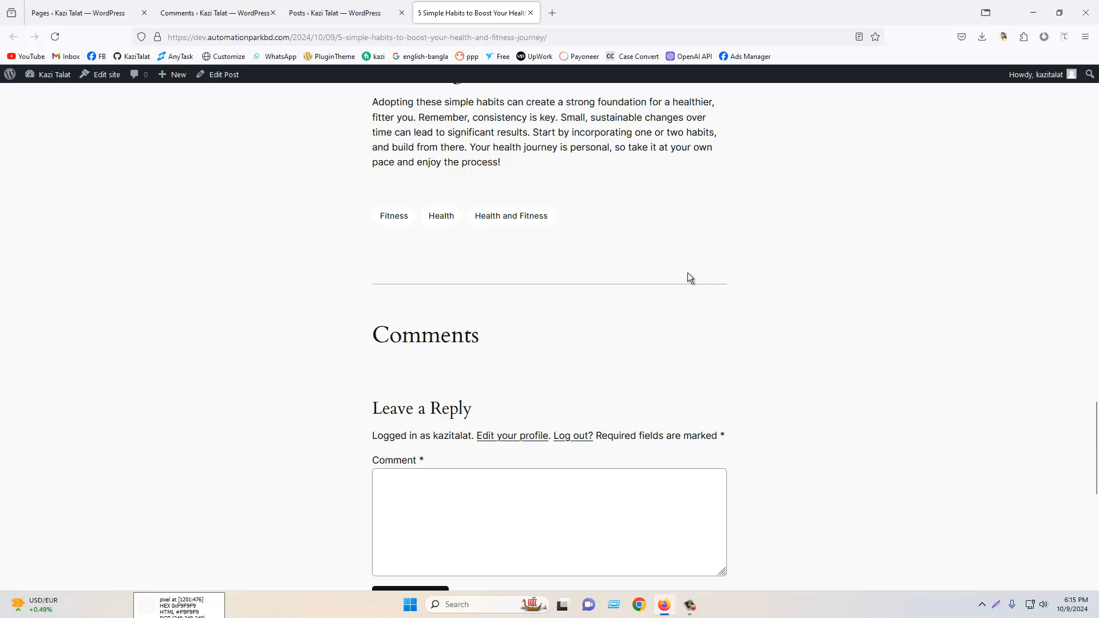
pyautogui.scroll(-3, 688, 273)
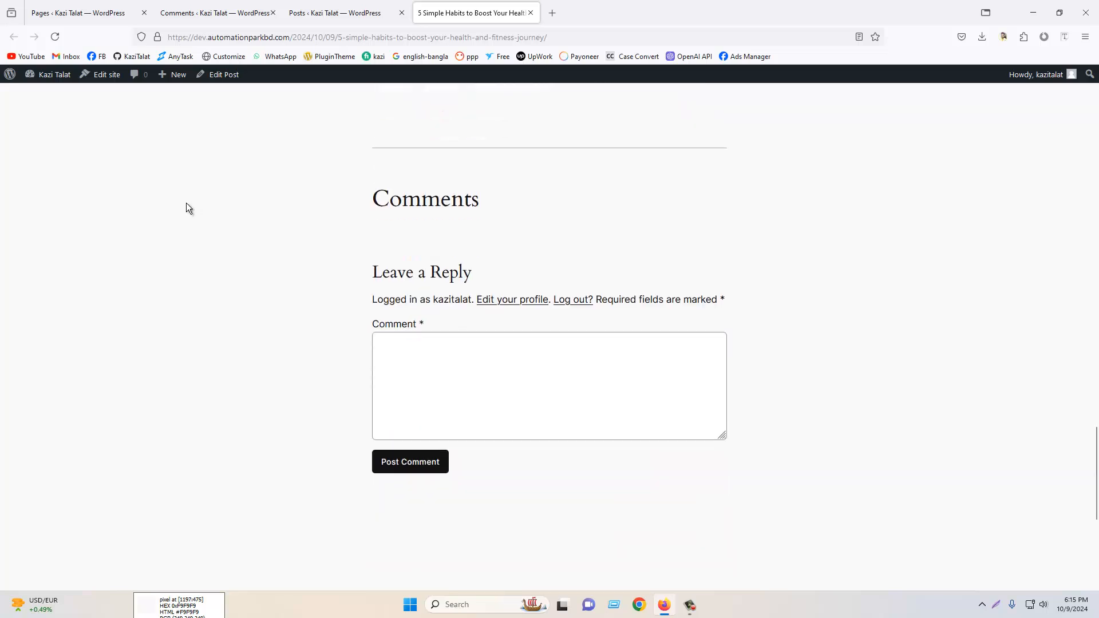
pyautogui.click(460, 376)
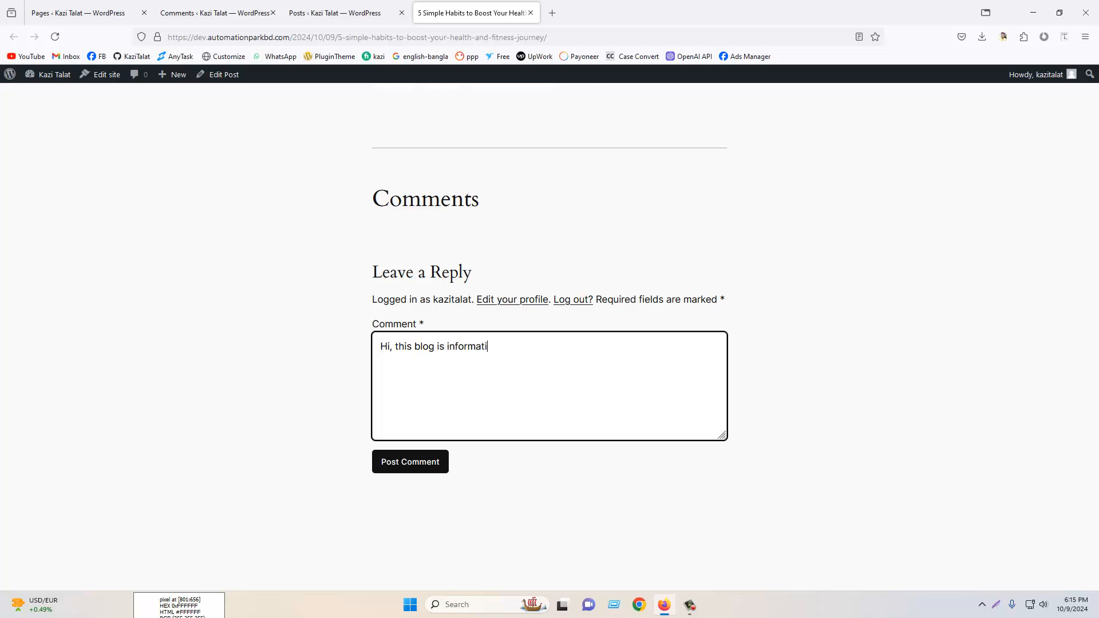
pyautogui.click(414, 474)
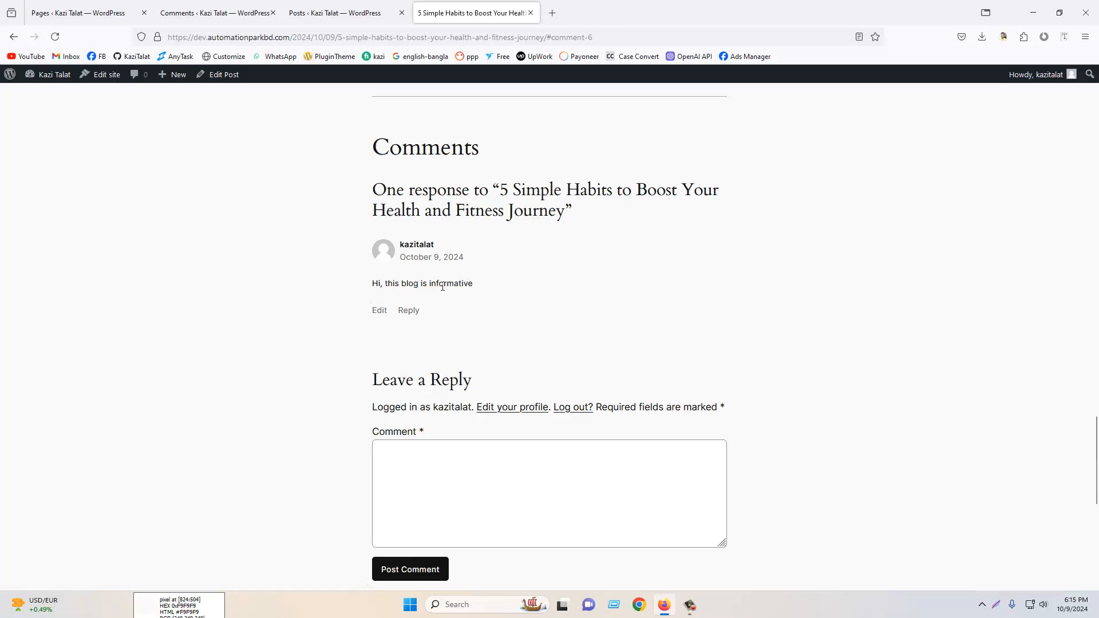
# - Reply "Thank you" to the new comment from the Comments screen
pyautogui.click(335, 13)
pyautogui.click(215, 13)
pyautogui.click(57, 35)
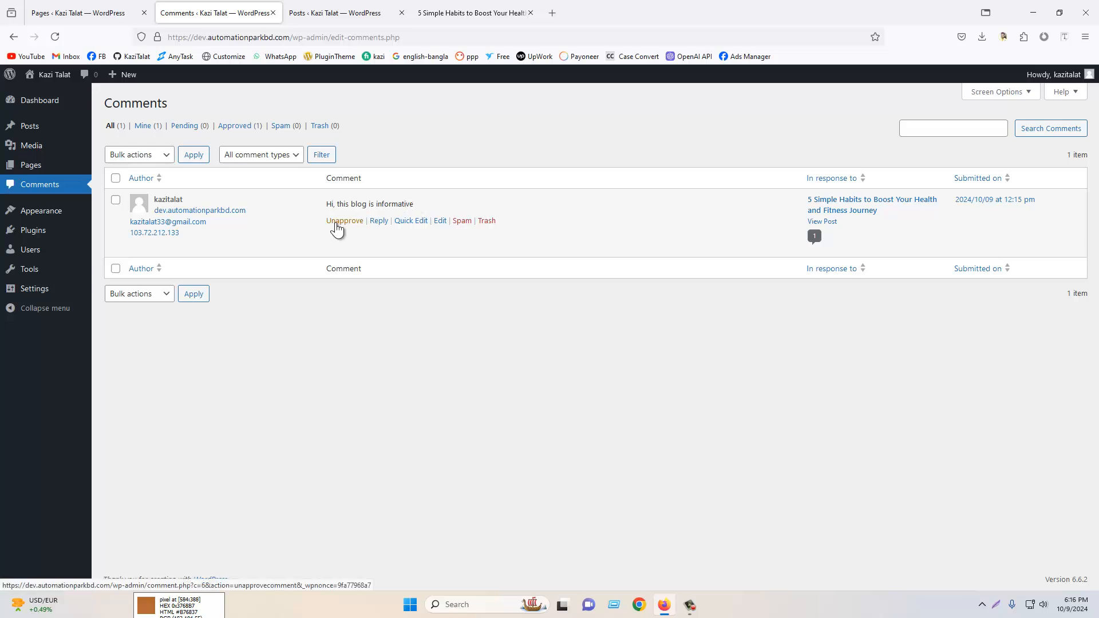
pyautogui.click(381, 222)
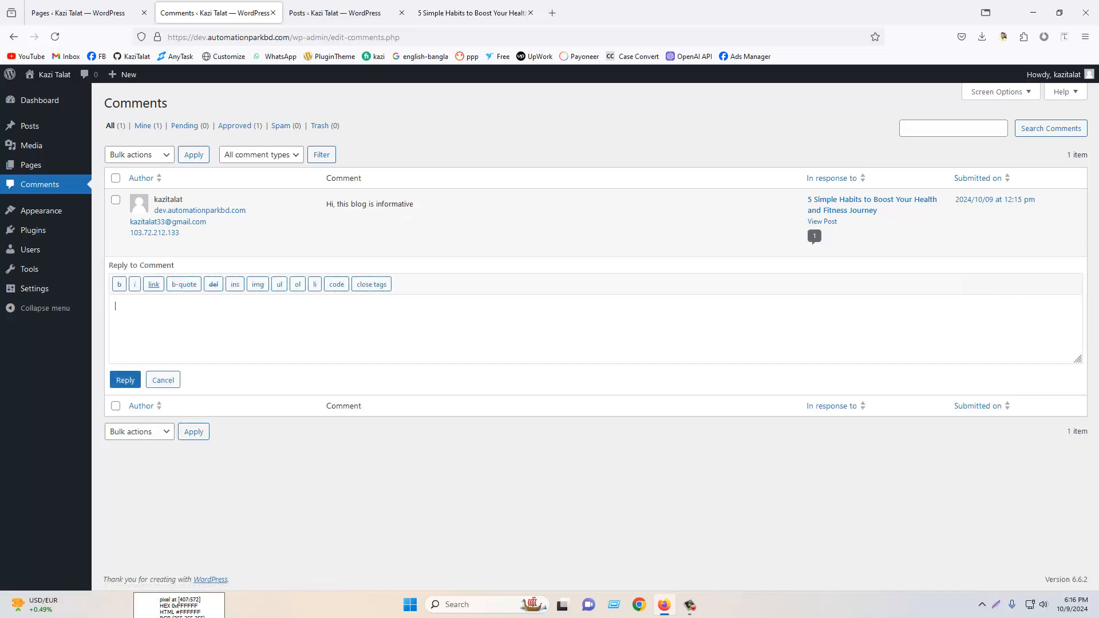
pyautogui.write('Thank you')
pyautogui.click(124, 380)
# - Reload the post and the Comments screen to check the comment thread
pyautogui.click(458, 7)
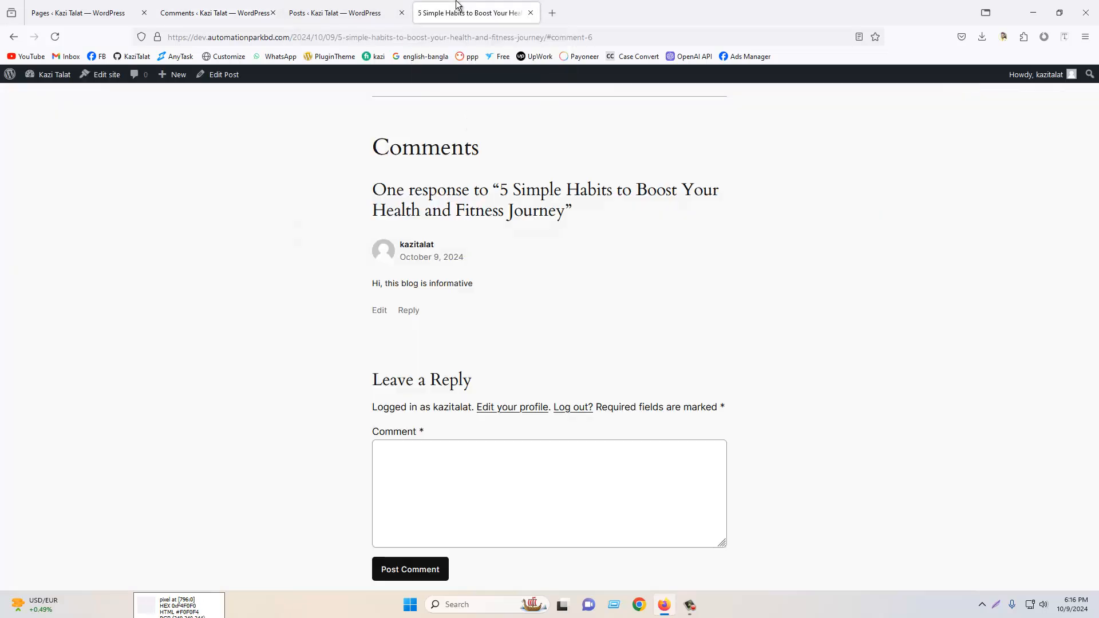
pyautogui.click(55, 36)
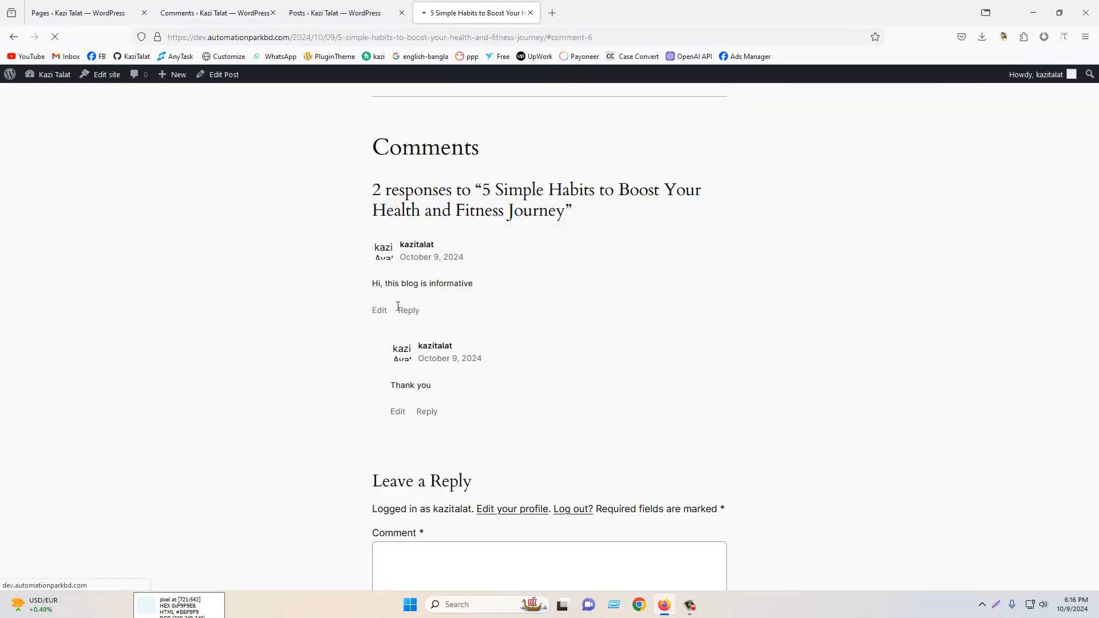
pyautogui.click(265, 9)
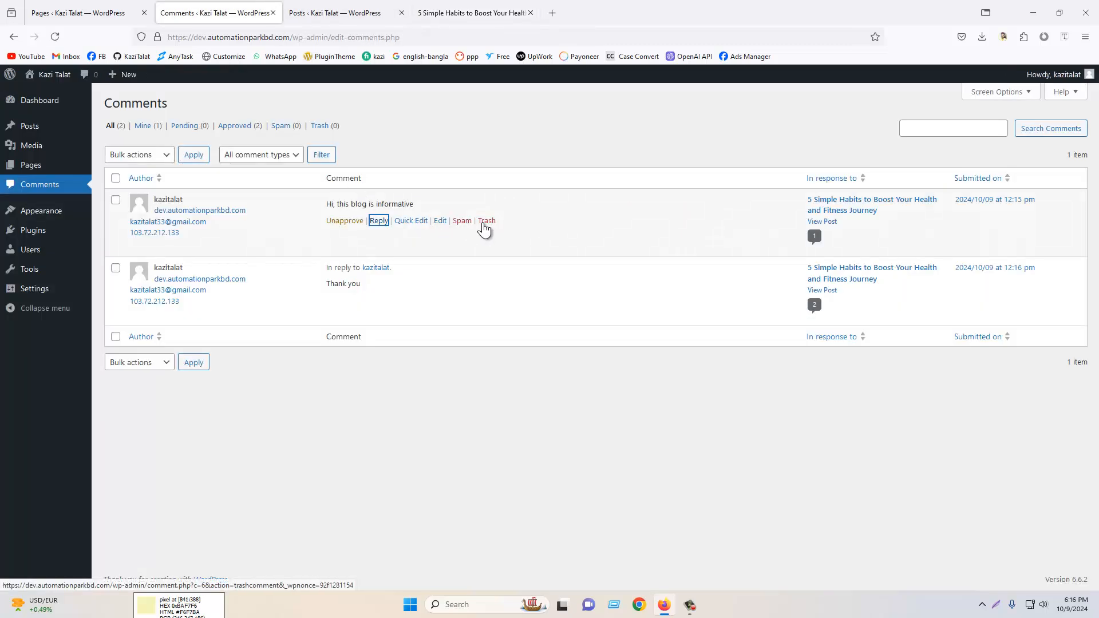
pyautogui.click(55, 36)
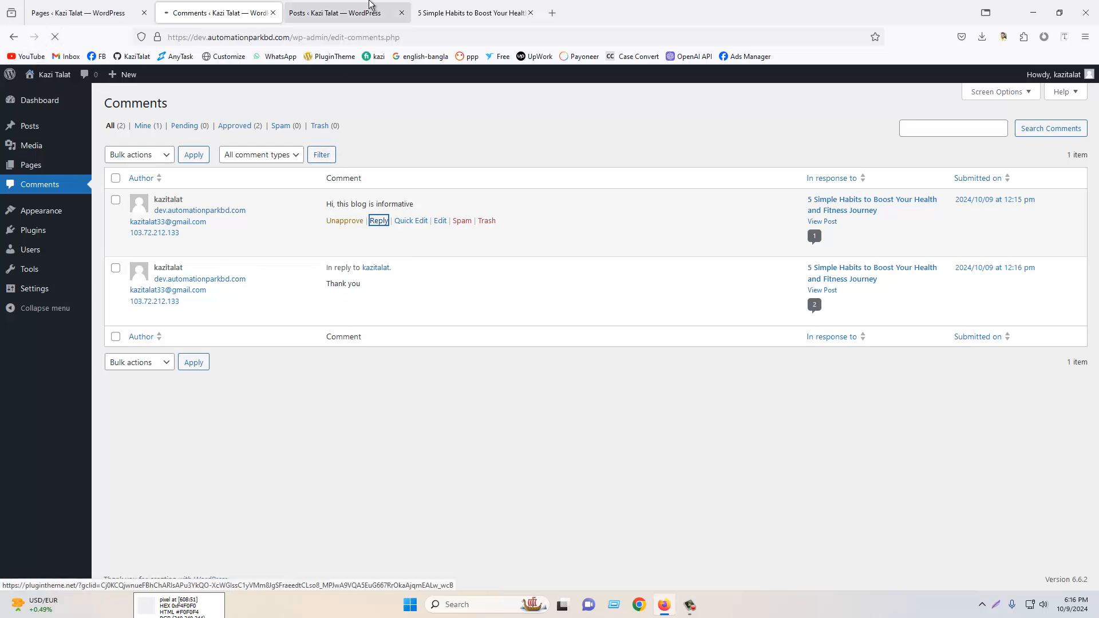
pyautogui.click(497, 10)
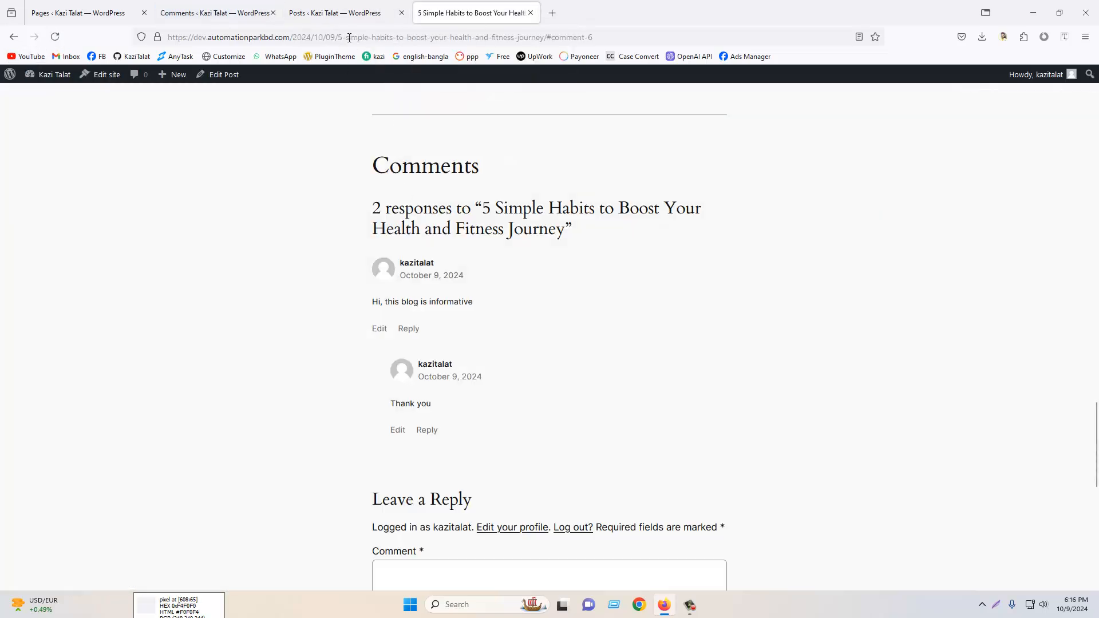
# - Copy the post's address and open it in a new private browsing window
pyautogui.click(348, 37)
pyautogui.rightClick(349, 38)
pyautogui.click(376, 106)
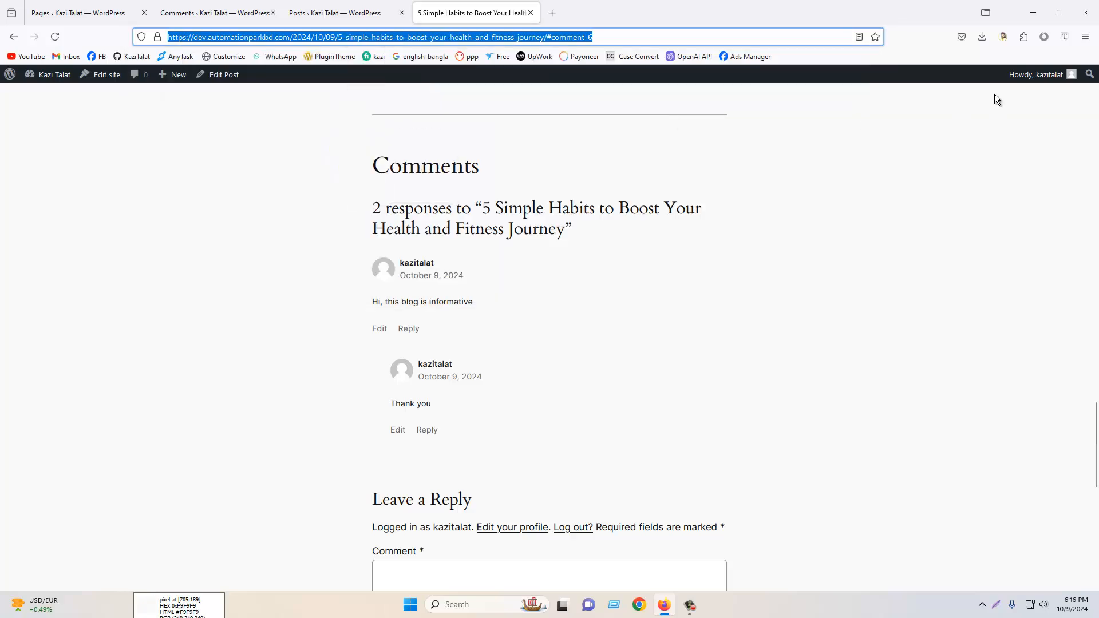
pyautogui.click(1085, 36)
pyautogui.click(1024, 118)
pyautogui.rightClick(370, 35)
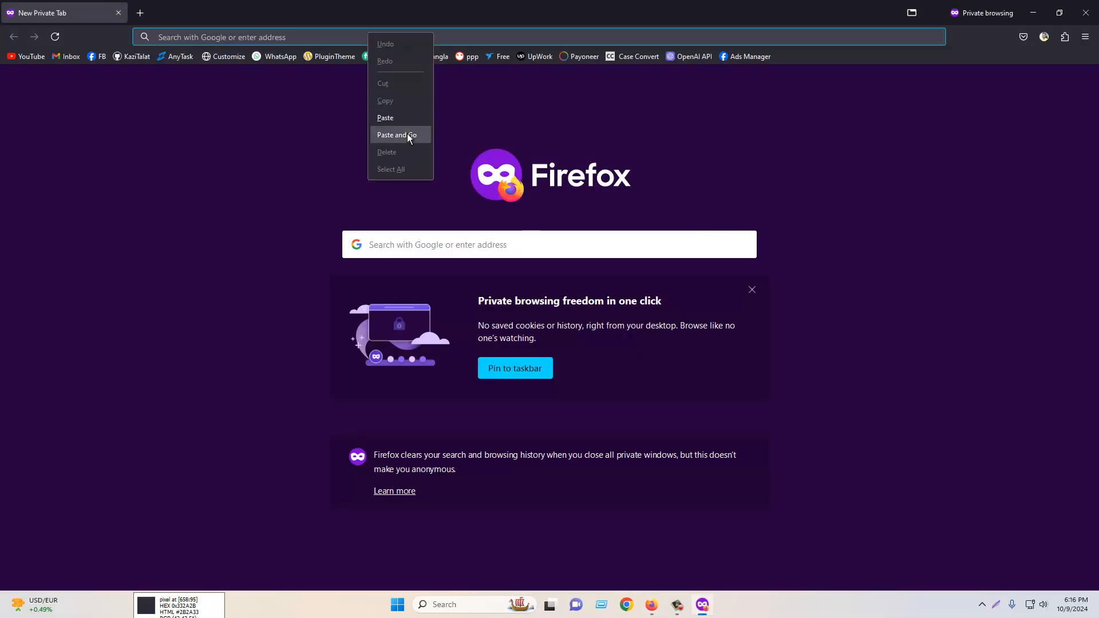
pyautogui.click(409, 136)
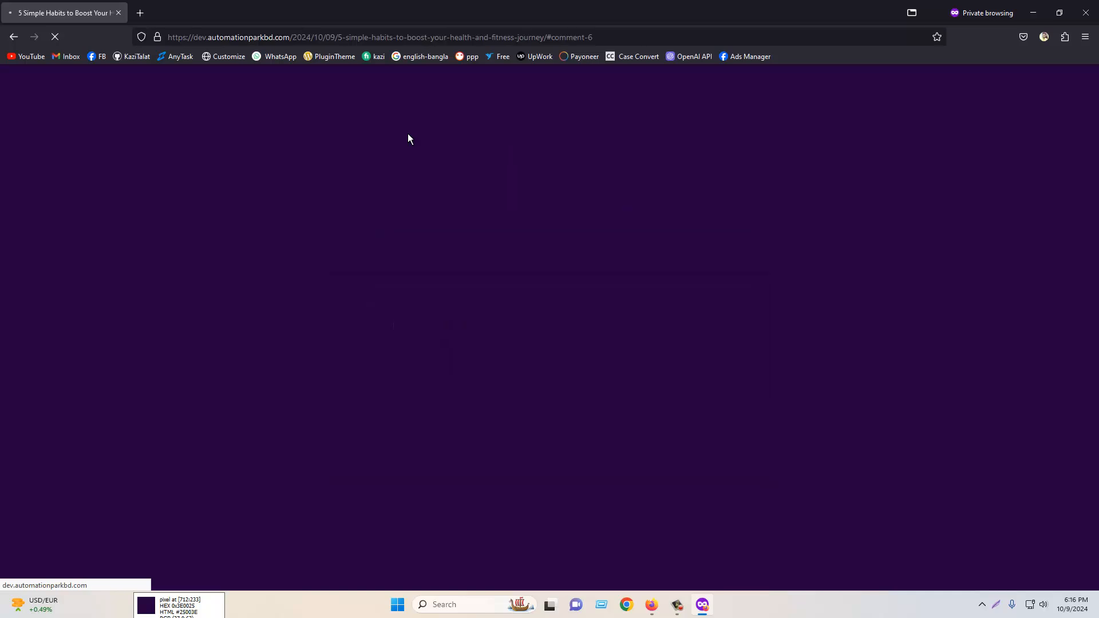
# - In the private window, write the comment "Hi This is good" and fill in the commenter's name
pyautogui.scroll(-2, 774, 331)
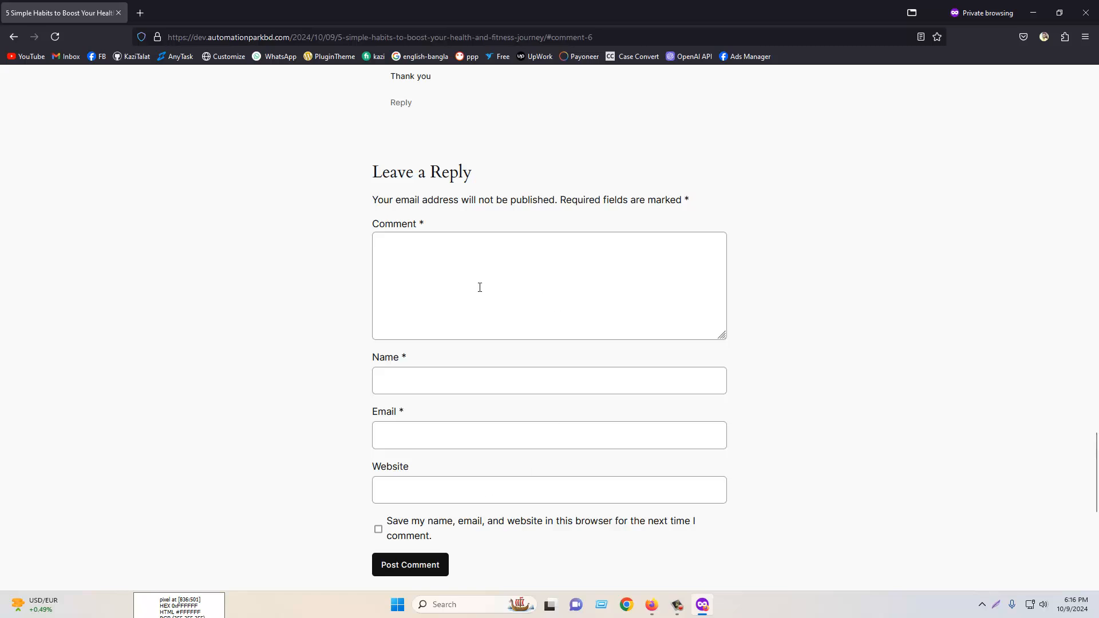
pyautogui.click(461, 276)
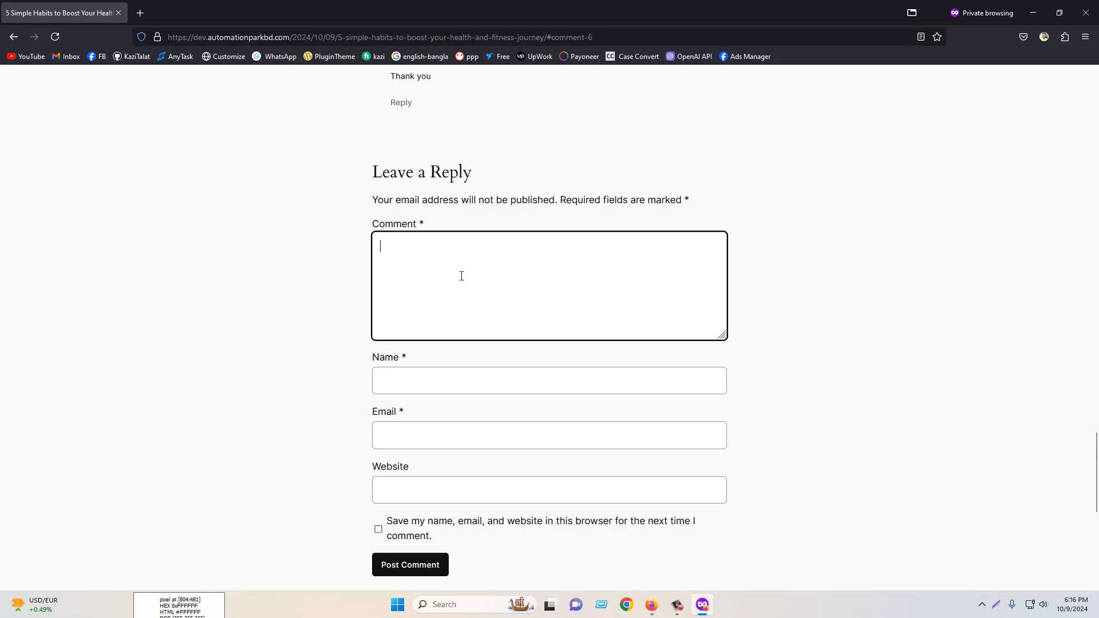
pyautogui.write('Hi This is good')
pyautogui.scroll(8, 819, 256)
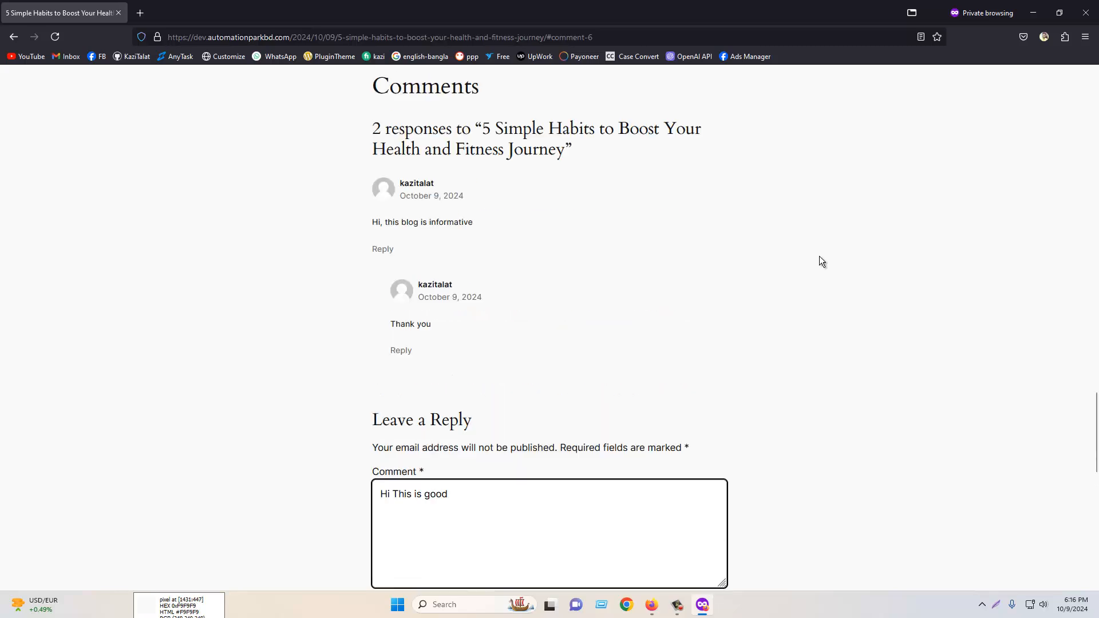
pyautogui.scroll(-4, 819, 256)
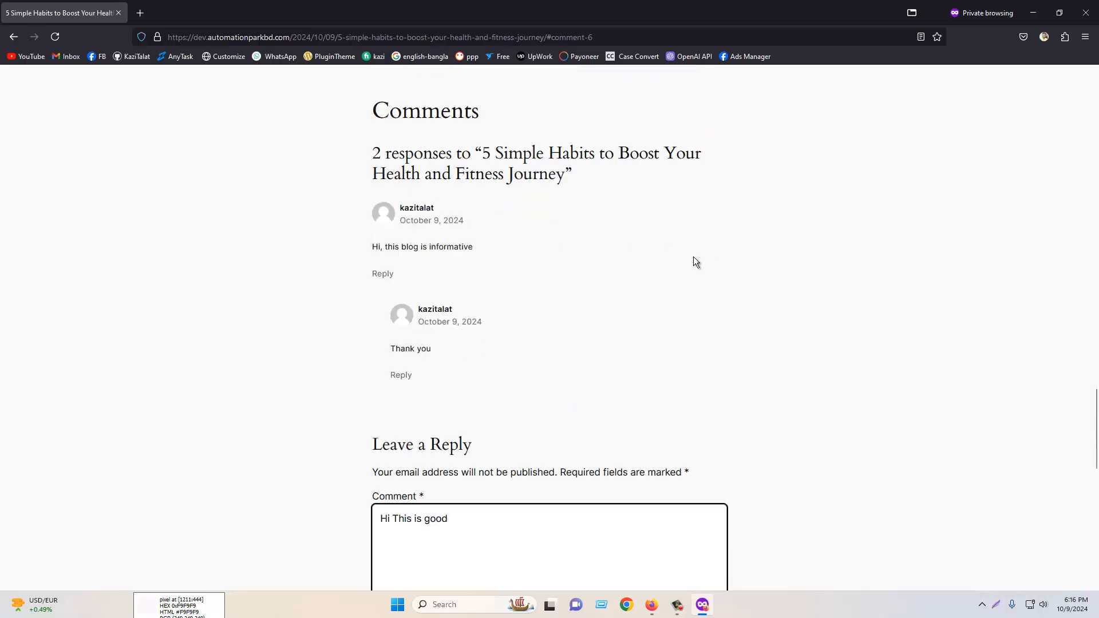
pyautogui.scroll(-5, 693, 256)
pyautogui.click(429, 375)
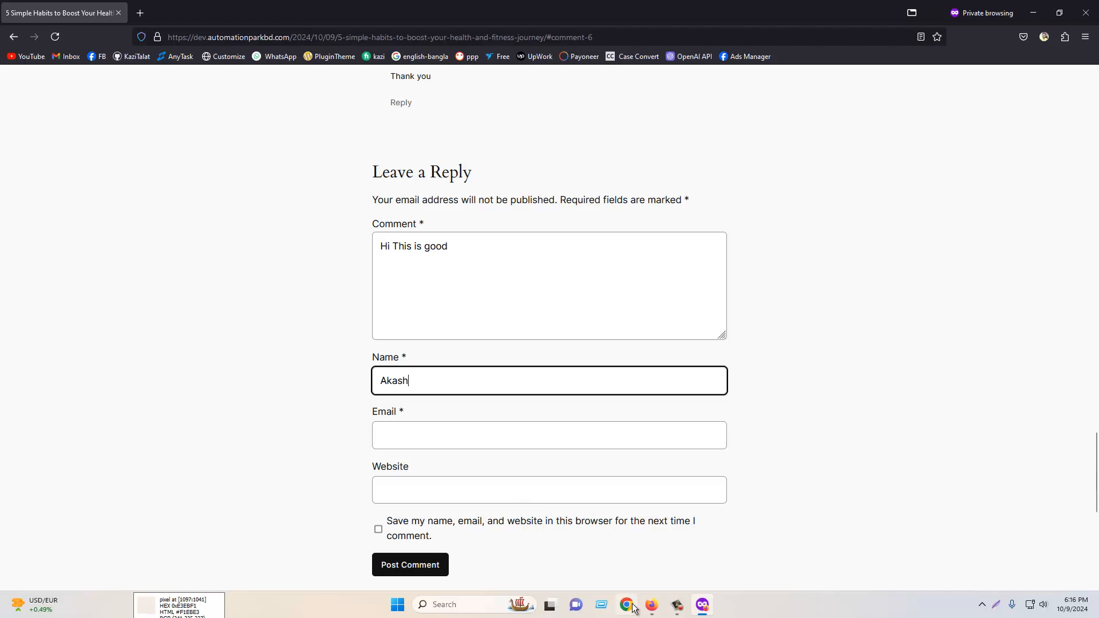
# - Copy the account e-mail address from the Chrome profile and paste it into the comment form's Email field
pyautogui.click(496, 247)
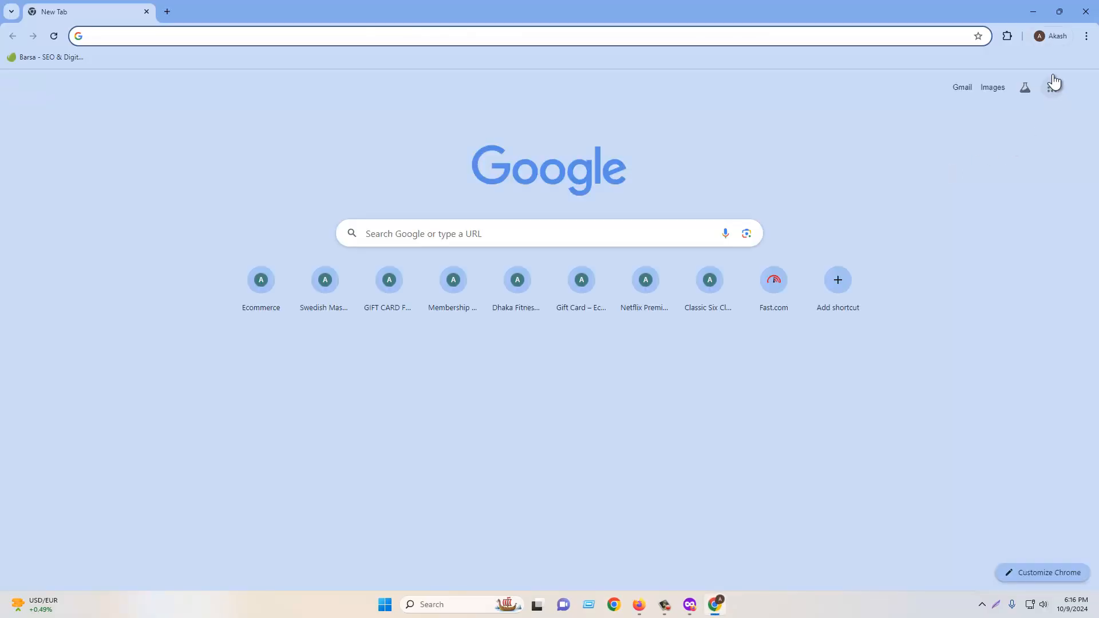
pyautogui.click(1080, 88)
pyautogui.moveTo(915, 122); pyautogui.dragTo(1031, 123)
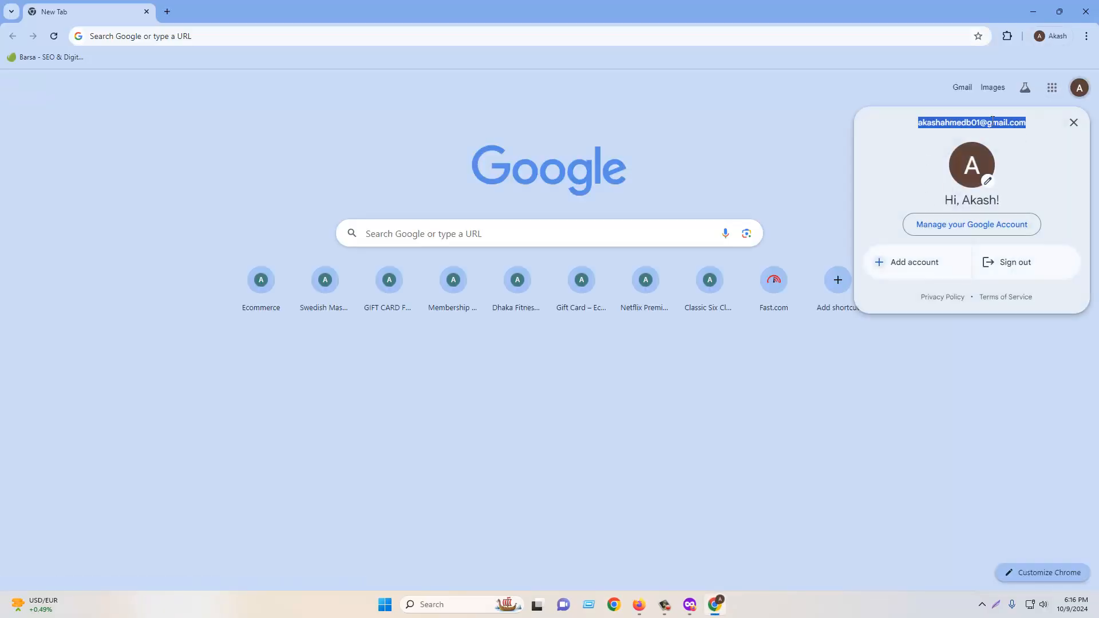
pyautogui.rightClick(994, 122)
pyautogui.click(974, 133)
pyautogui.click(1086, 11)
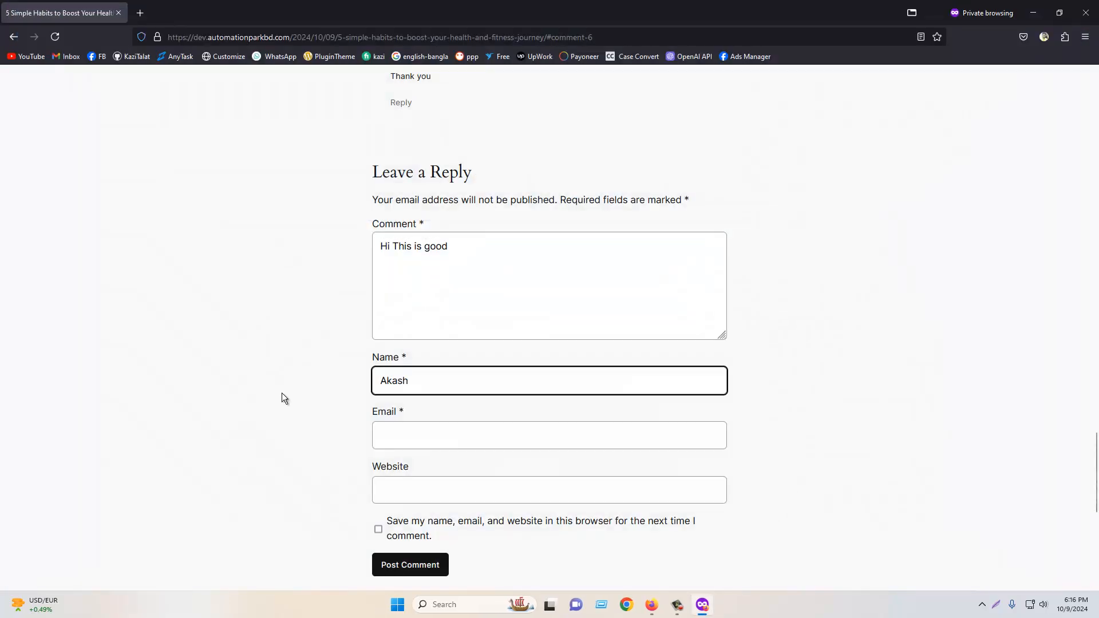
pyautogui.rightClick(414, 429)
pyautogui.click(454, 516)
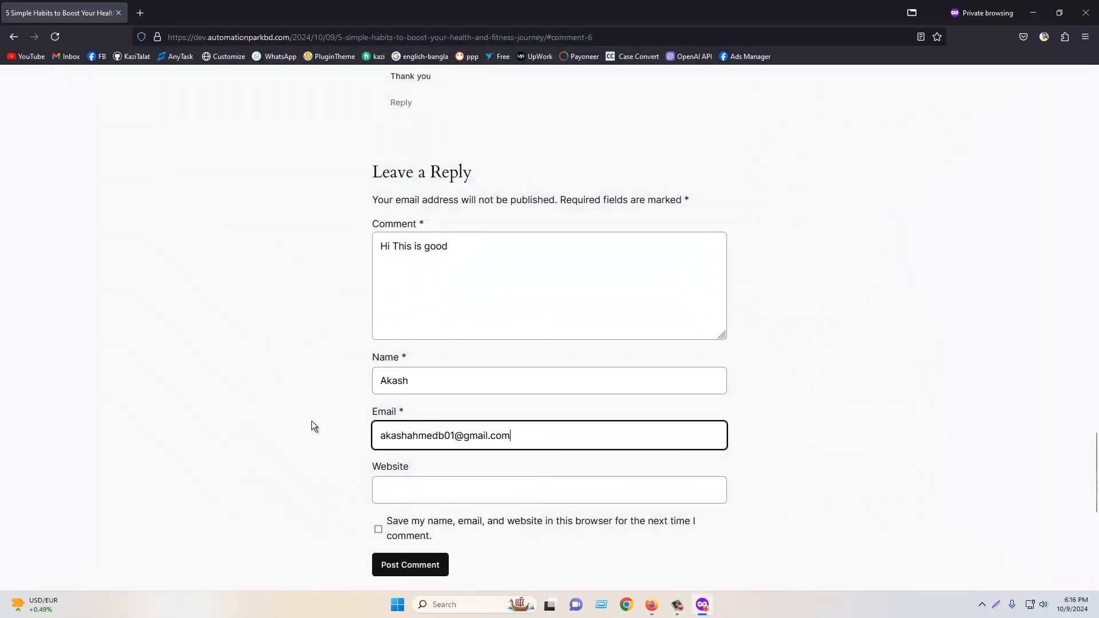
# - Tick the option to save name, email and website, and post the comment
pyautogui.click(378, 530)
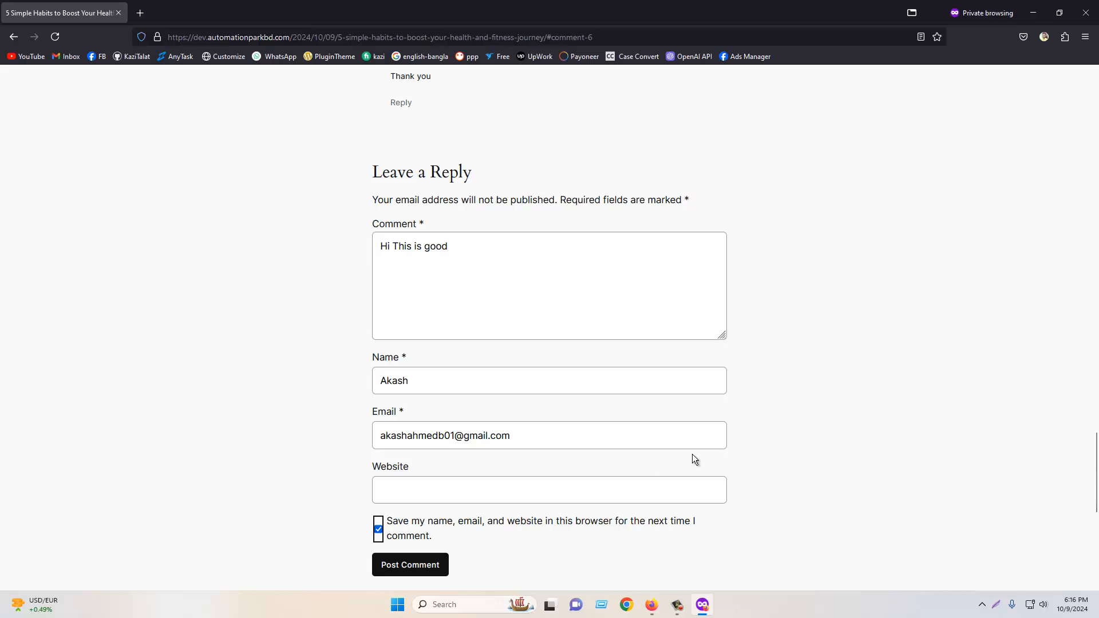
pyautogui.scroll(-2, 692, 459)
pyautogui.click(415, 439)
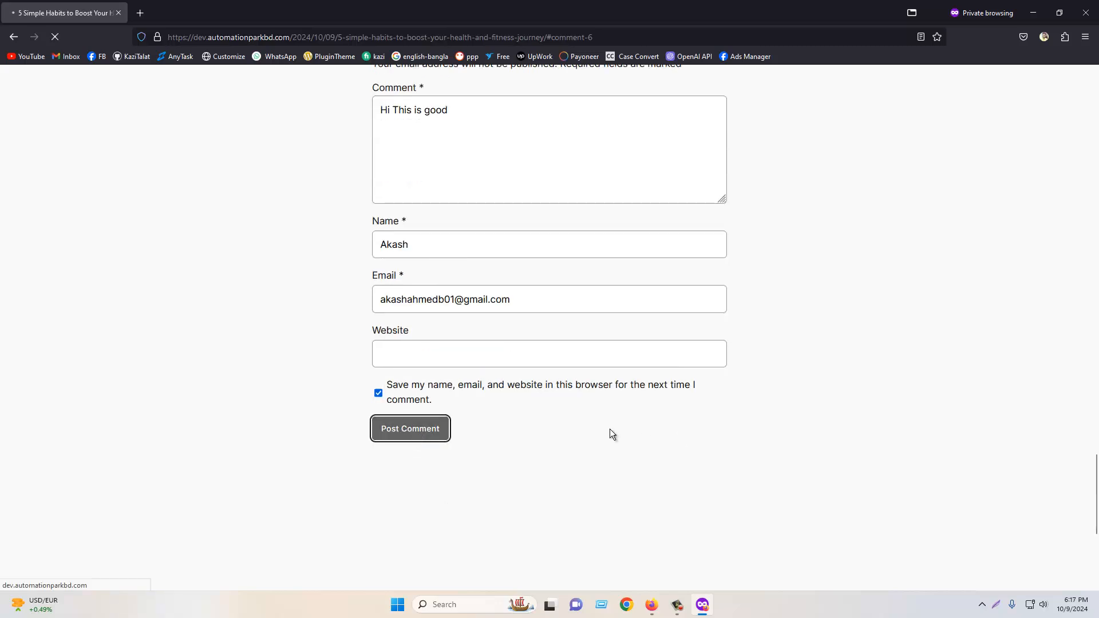
# - On the reloaded admin Comments screen, approve the visitor's comment and reply "Thank you" to it
pyautogui.scroll(4, 613, 430)
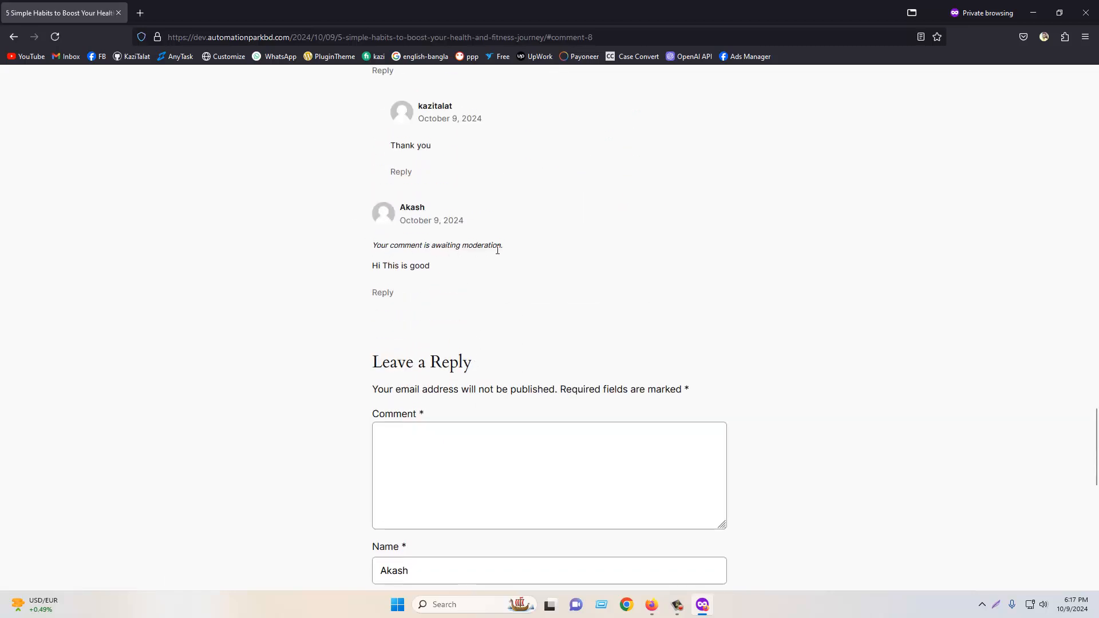
pyautogui.click(652, 605)
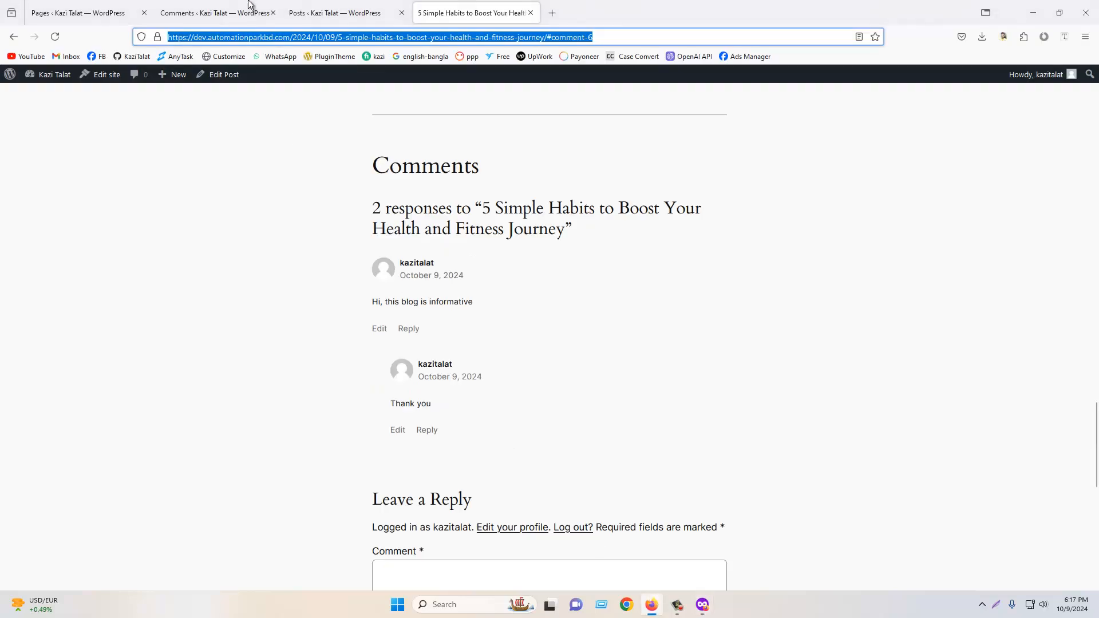
pyautogui.click(215, 12)
pyautogui.click(59, 36)
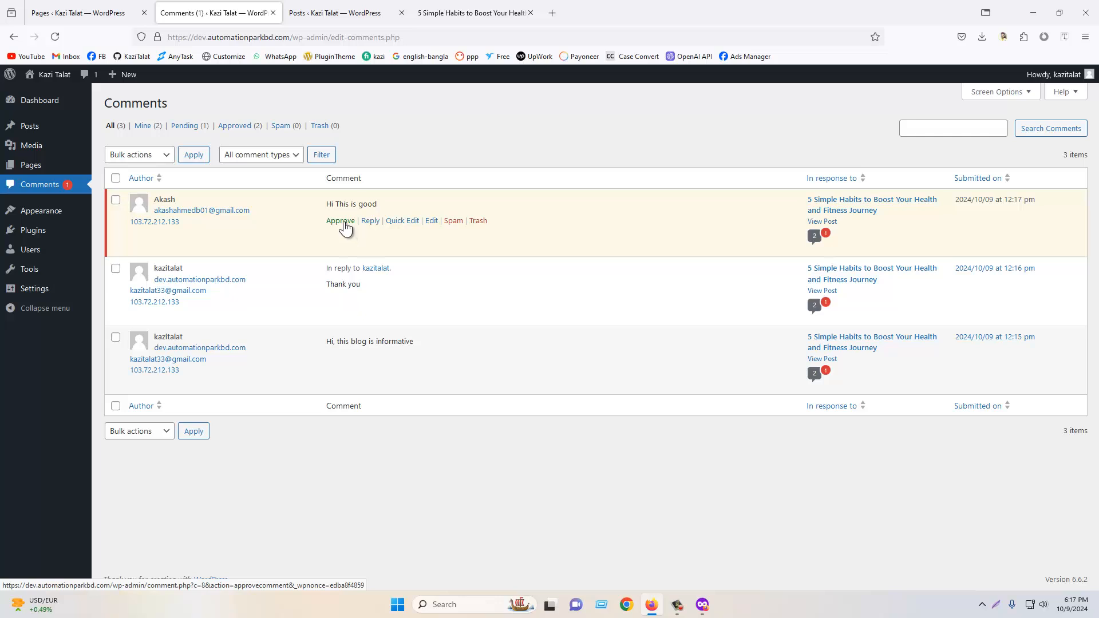
pyautogui.click(341, 223)
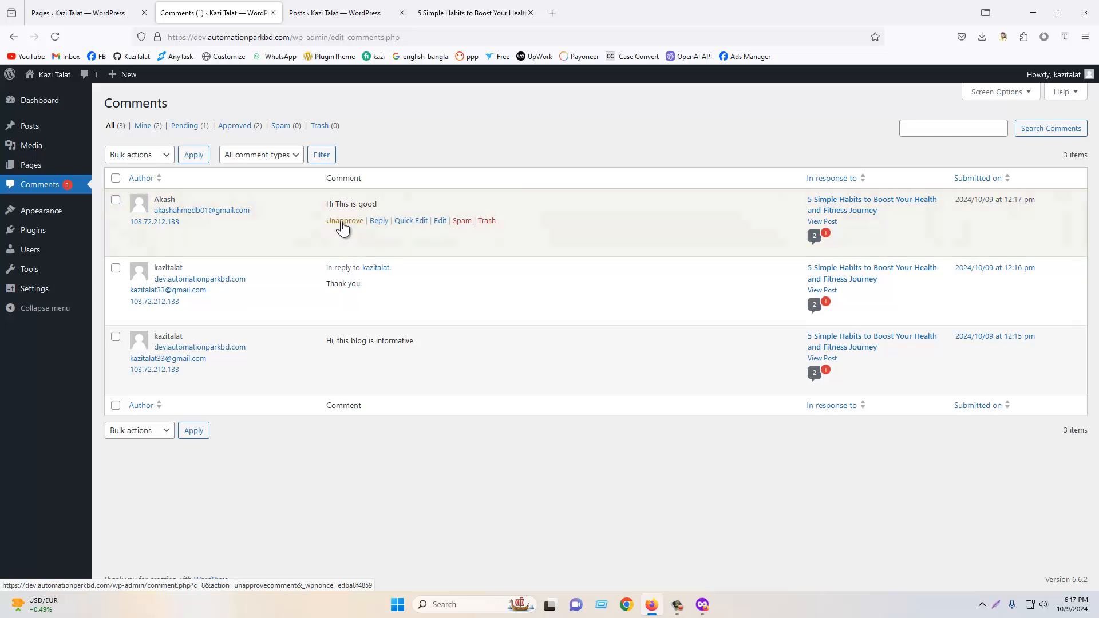
pyautogui.click(378, 221)
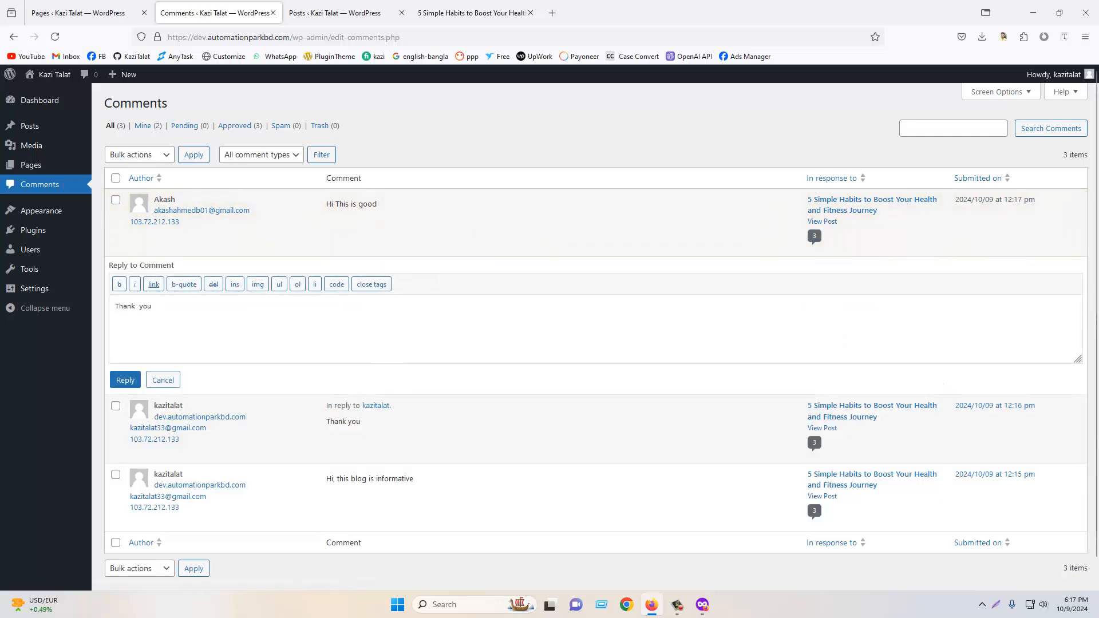
pyautogui.click(124, 381)
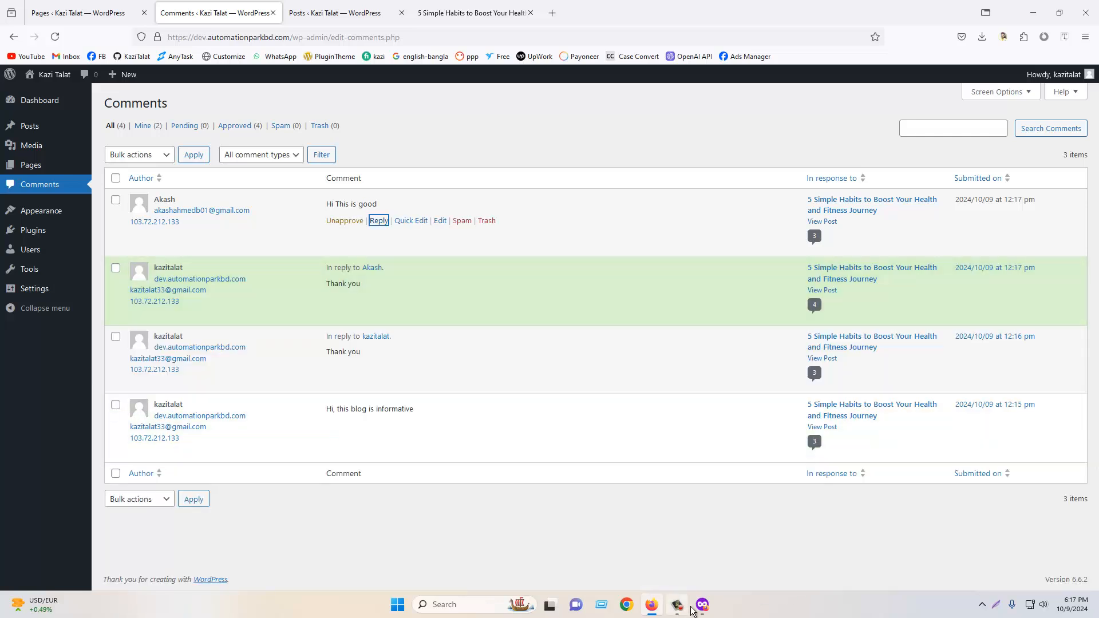
# - Reload the post in the private window and review the comment thread
pyautogui.click(701, 605)
pyautogui.click(55, 37)
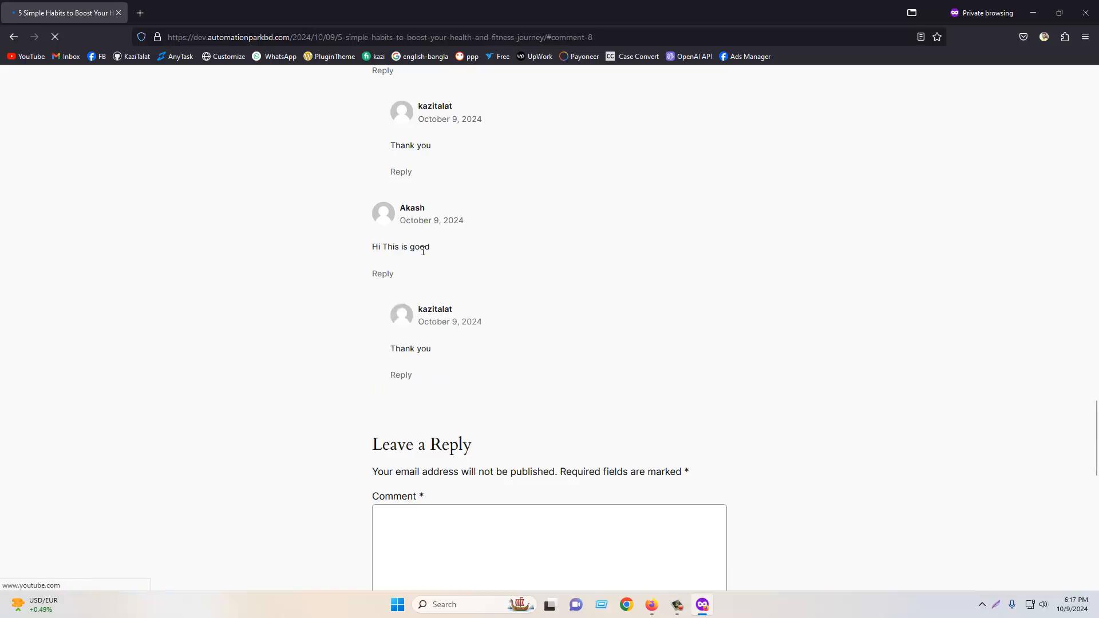
pyautogui.moveTo(373, 247); pyautogui.dragTo(442, 255)
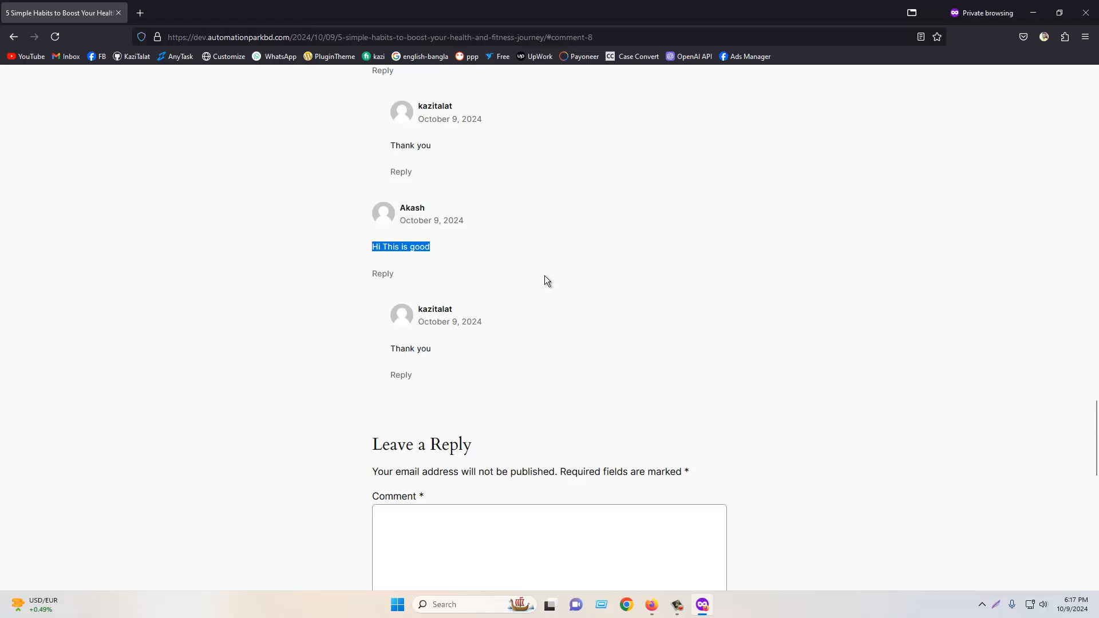
pyautogui.scroll(-5, 545, 276)
pyautogui.scroll(20, 528, 301)
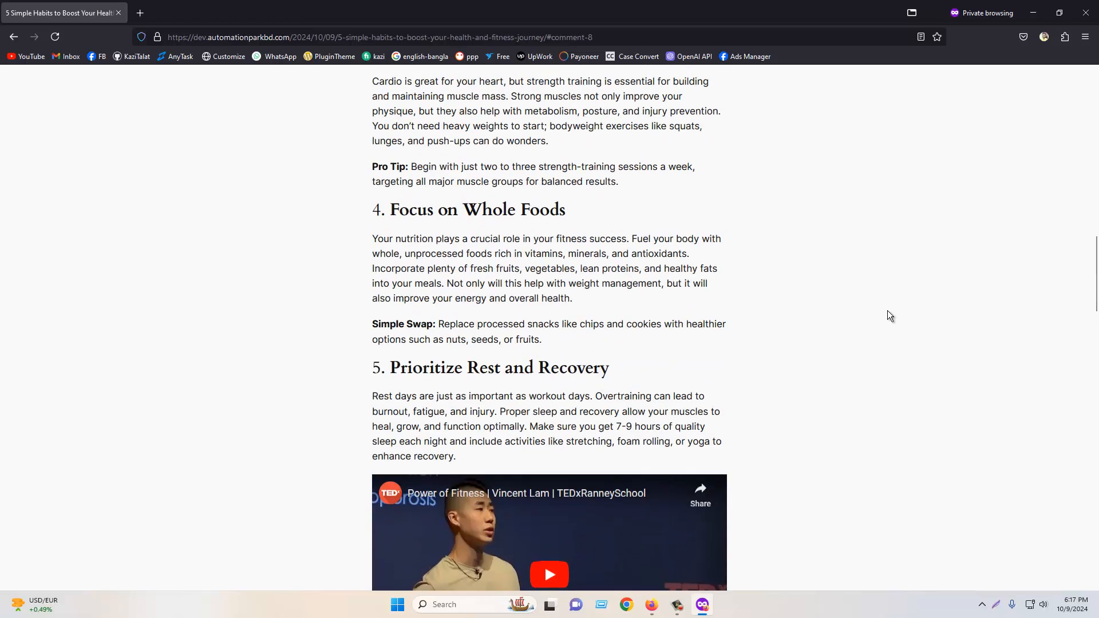
pyautogui.scroll(-8, 888, 310)
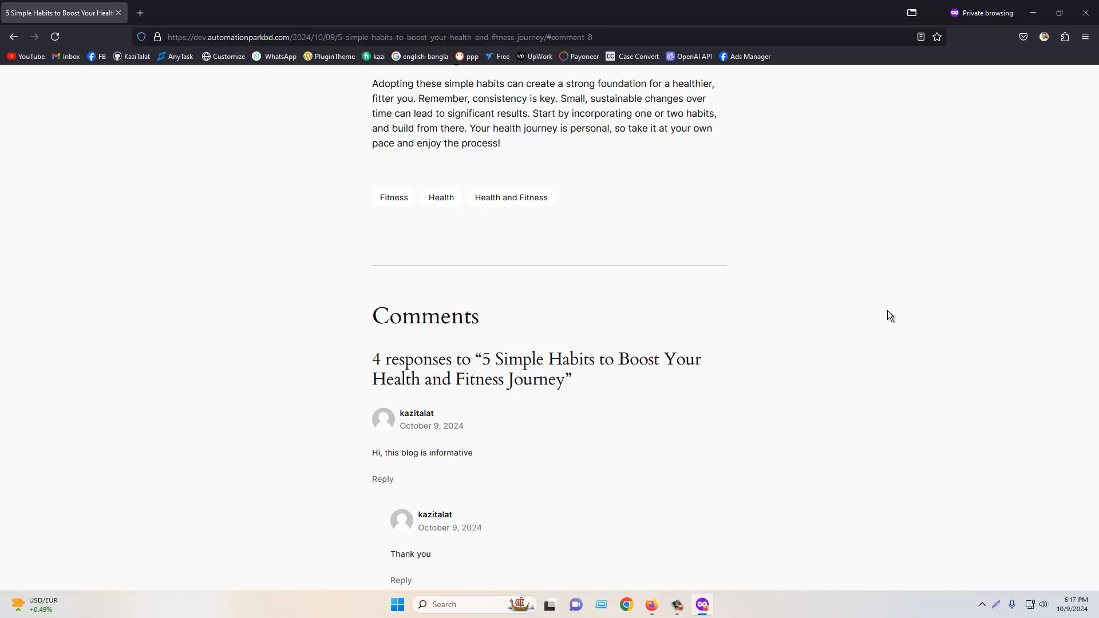
pyautogui.scroll(-5, 468, 397)
pyautogui.click(877, 330)
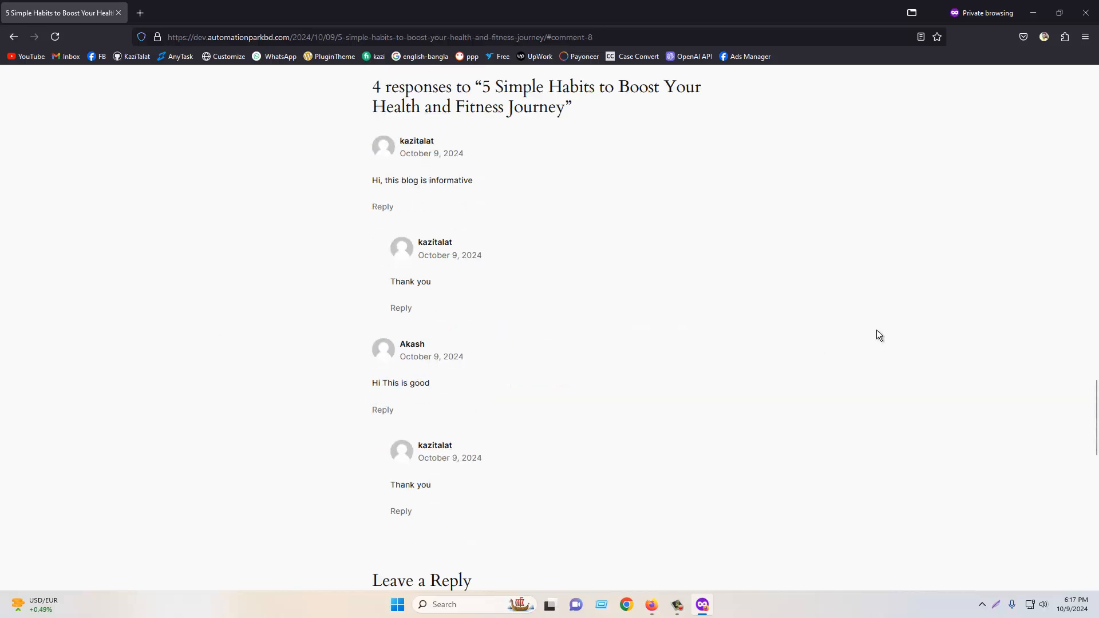
pyautogui.scroll(-3, 799, 348)
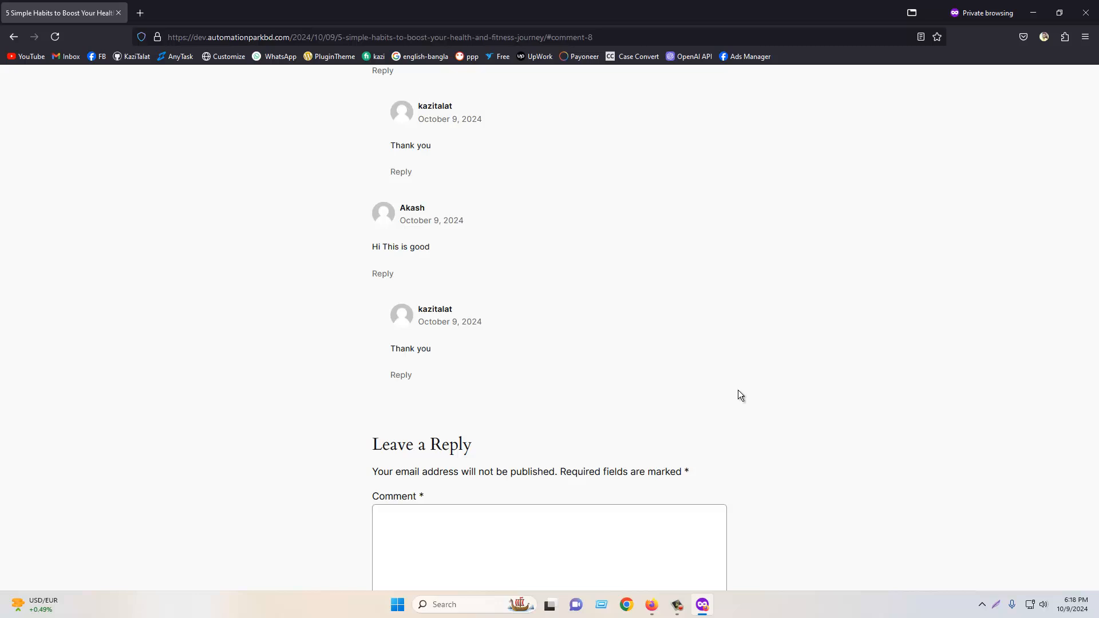
pyautogui.scroll(-3, 737, 390)
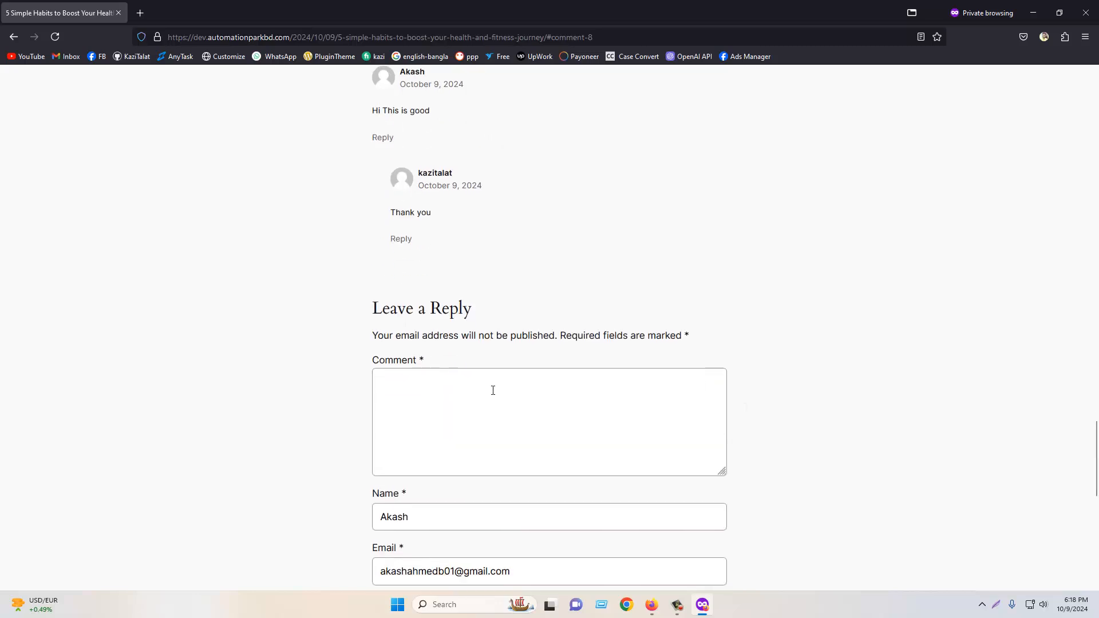
pyautogui.click(493, 391)
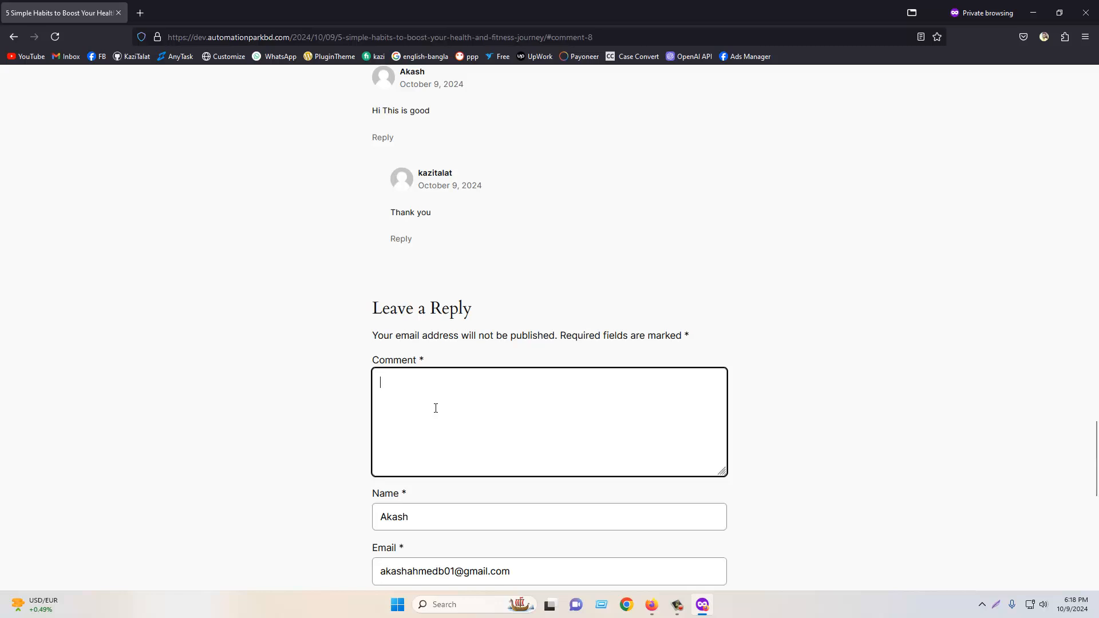
pyautogui.scroll(-3, 436, 395)
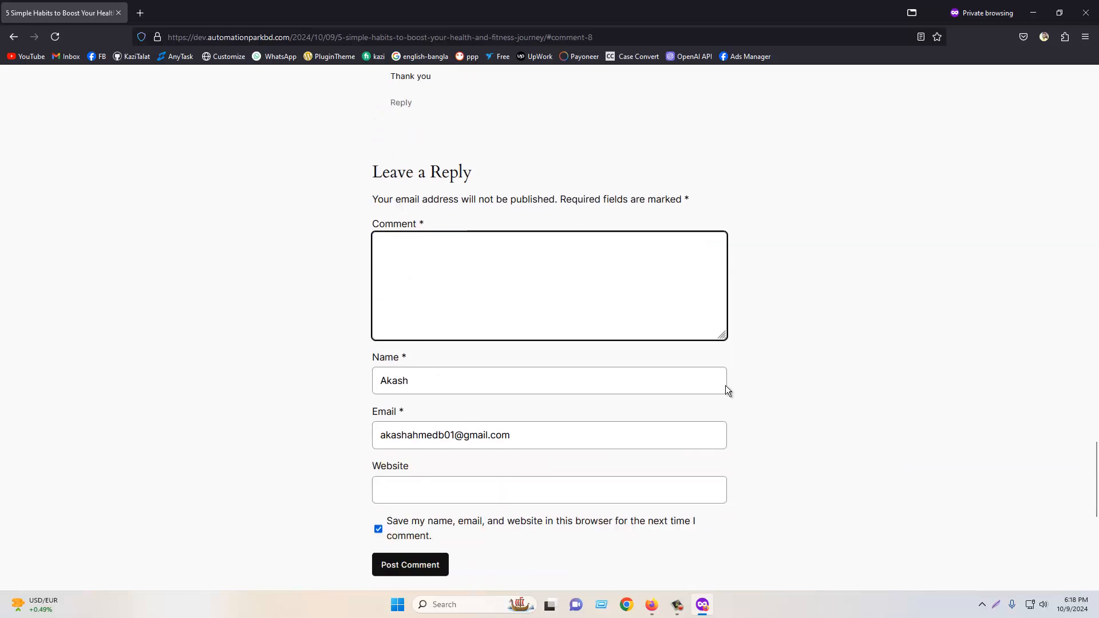
pyautogui.click(654, 605)
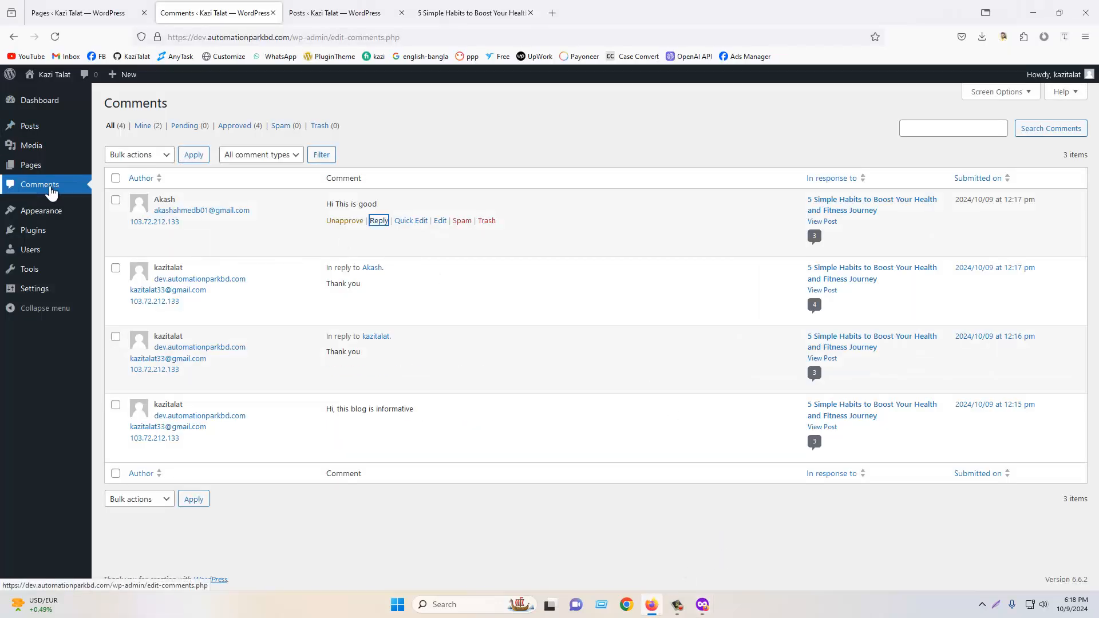
pyautogui.click(115, 180)
pyautogui.click(131, 155)
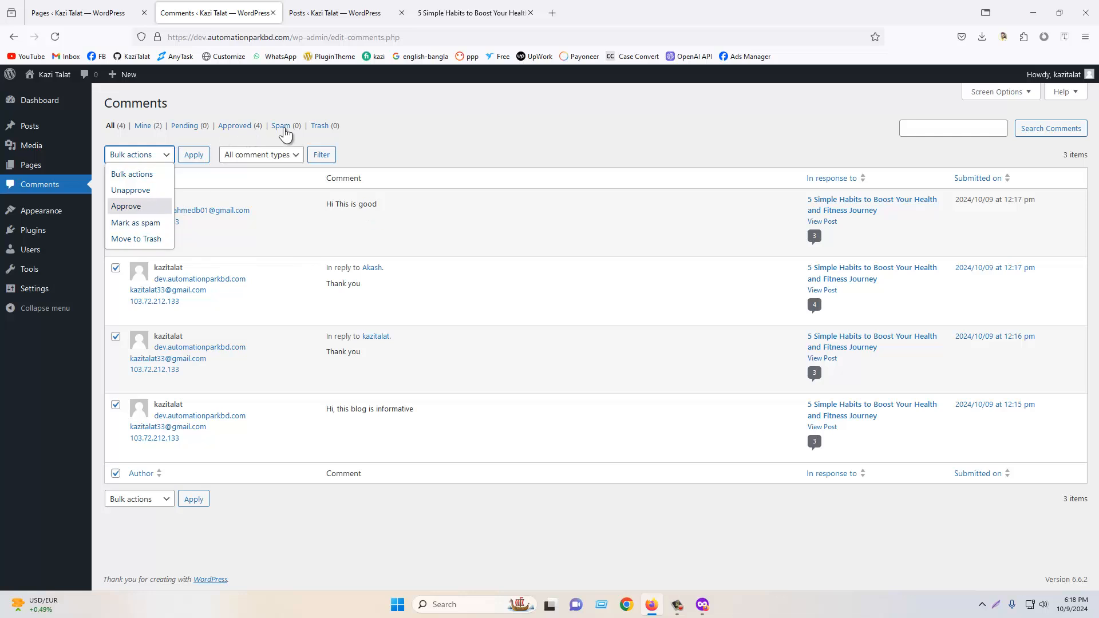
pyautogui.click(458, 128)
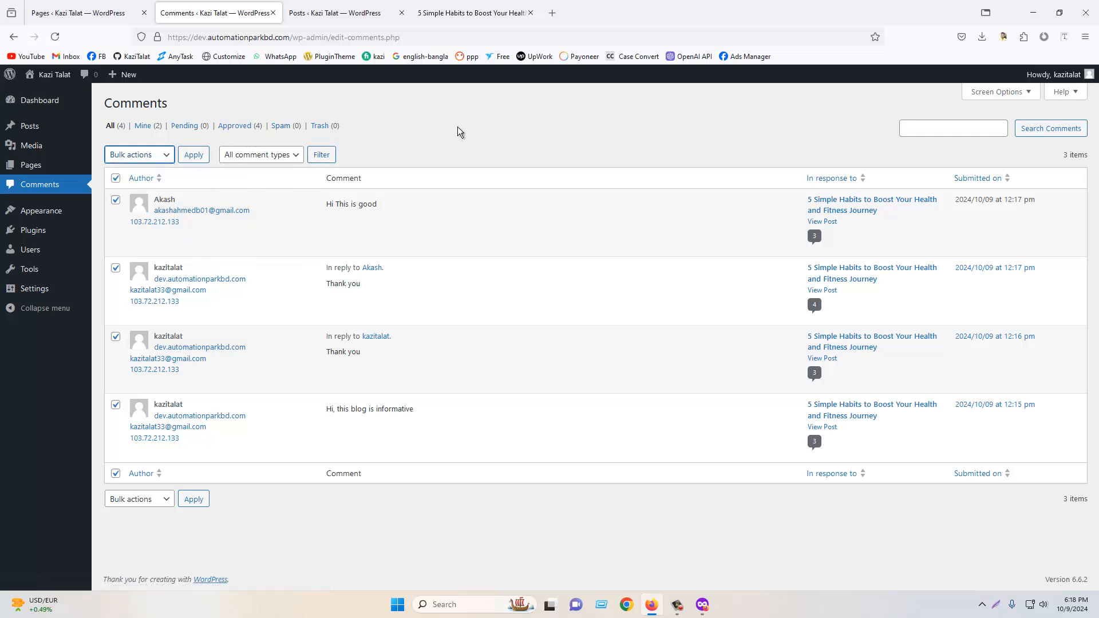
pyautogui.click(22, 189)
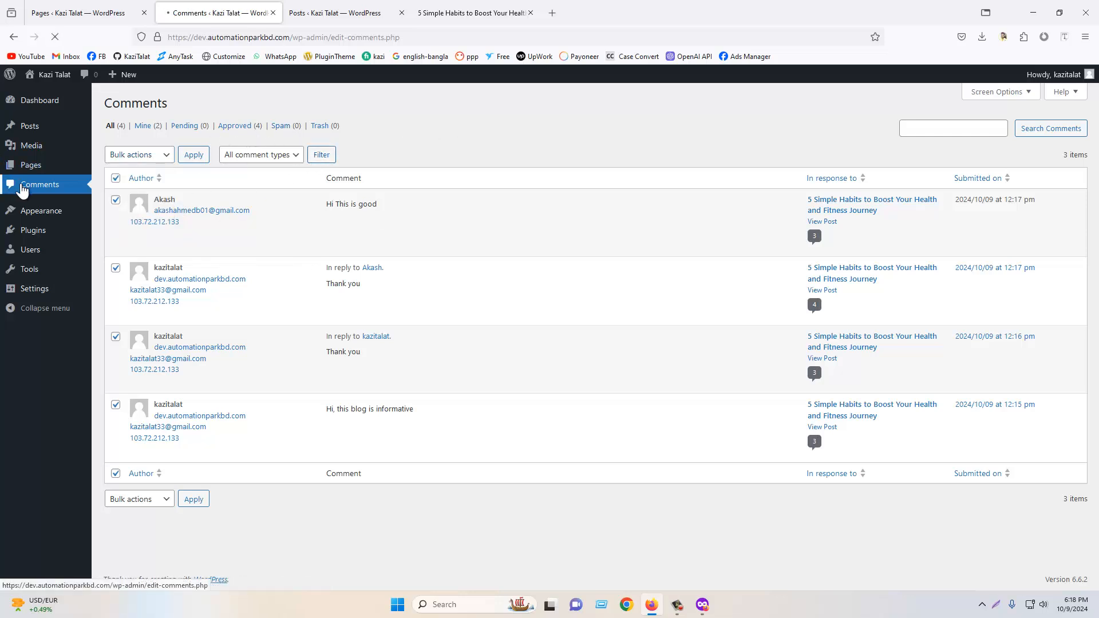
# - Close the post tab and open the Themes screen under Appearance
pyautogui.click(402, 13)
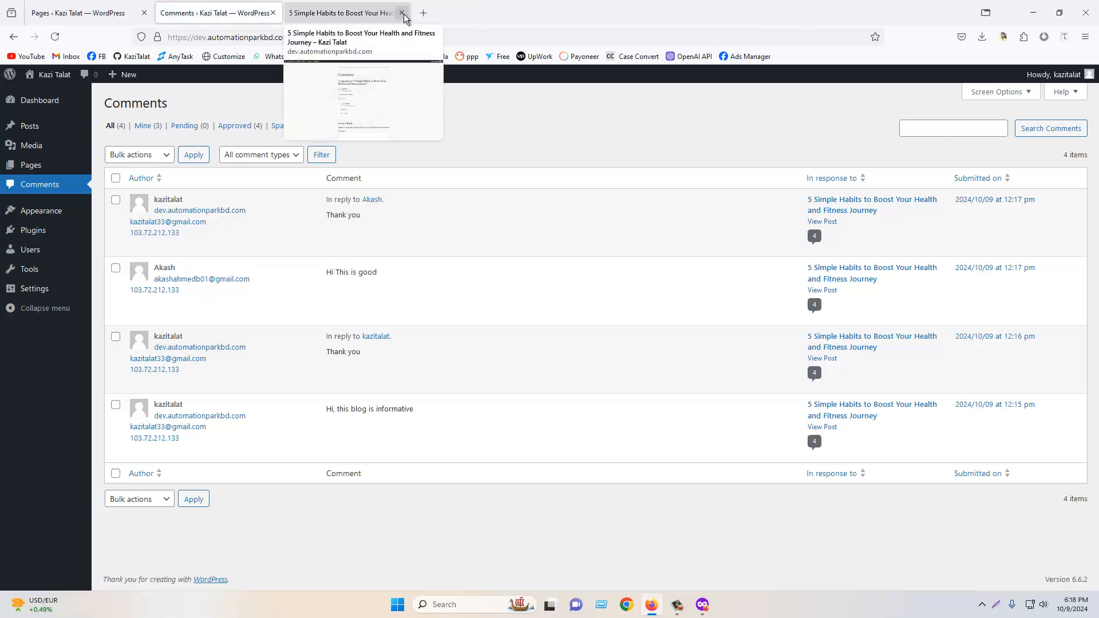
pyautogui.click(403, 12)
pyautogui.moveTo(42, 211)
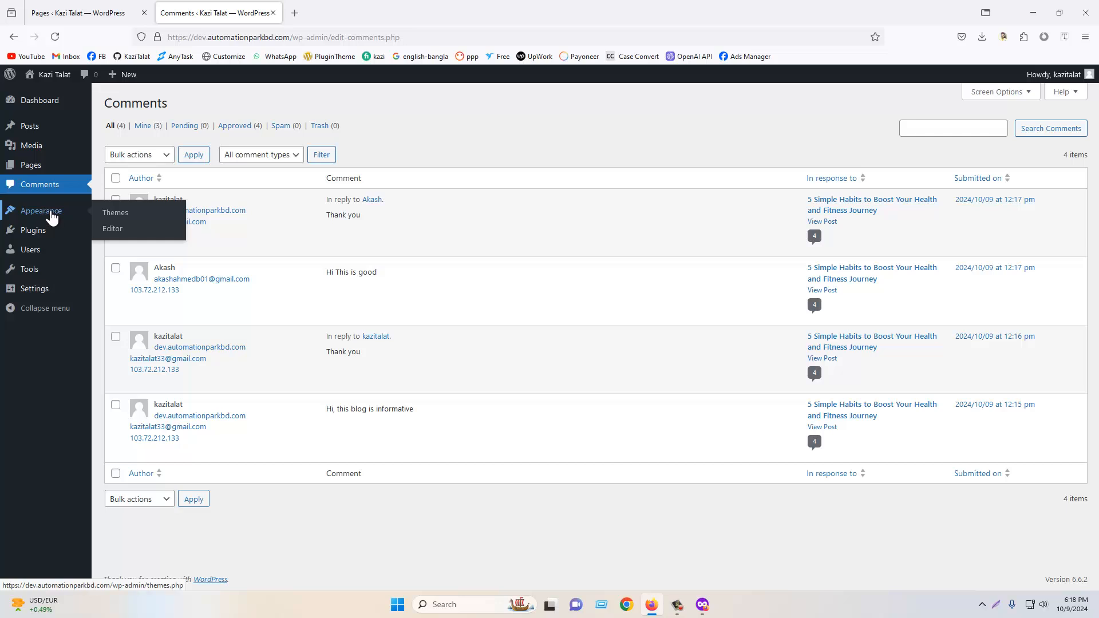
pyautogui.click(116, 216)
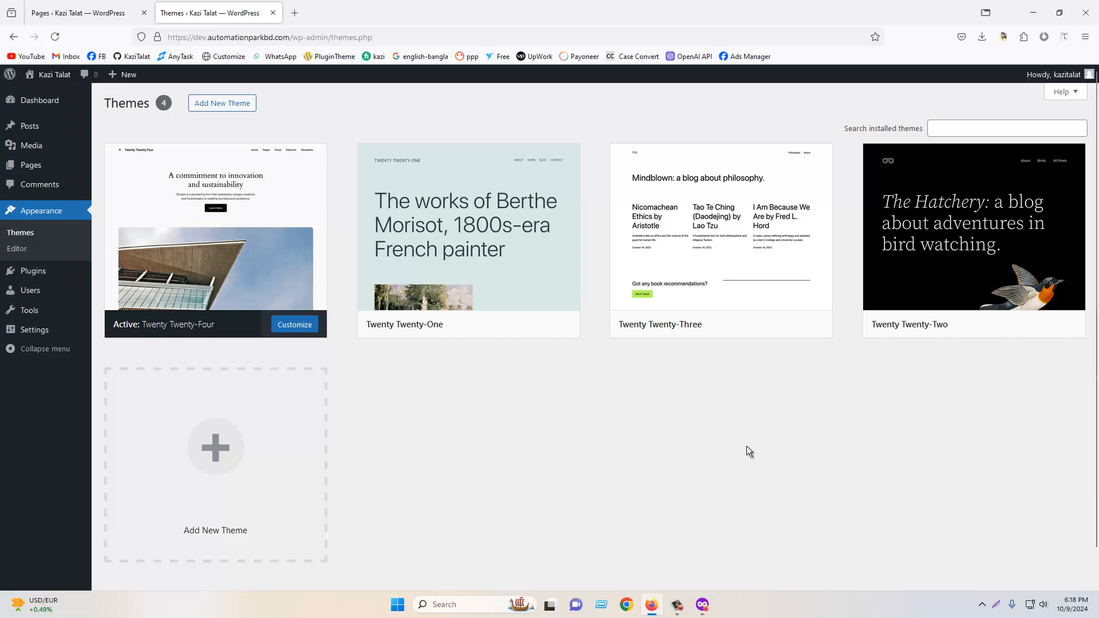
# - Open the Twenty Twenty-Two theme details and close them
pyautogui.moveTo(223, 225)
pyautogui.click(953, 225)
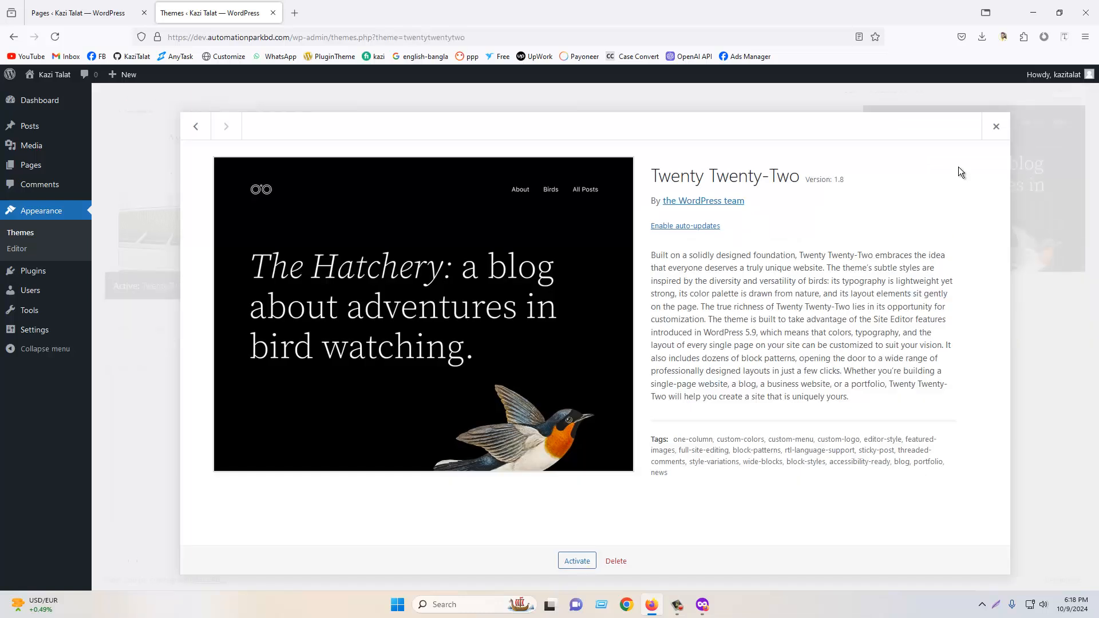
pyautogui.click(997, 127)
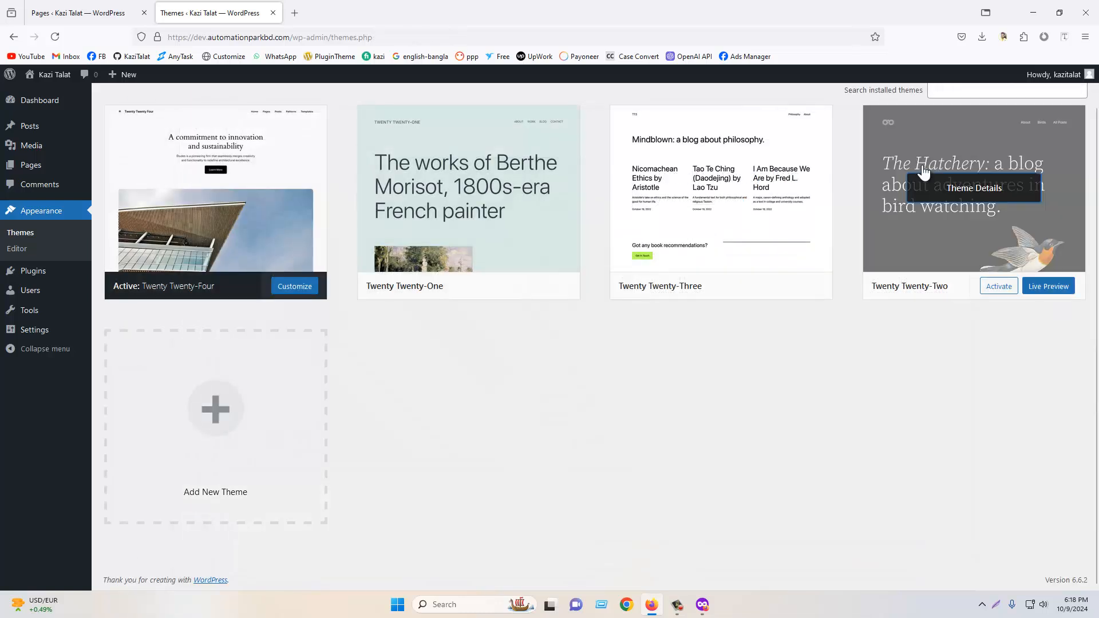
# - Delete the Twenty Twenty-Two theme from its details view
pyautogui.click(975, 191)
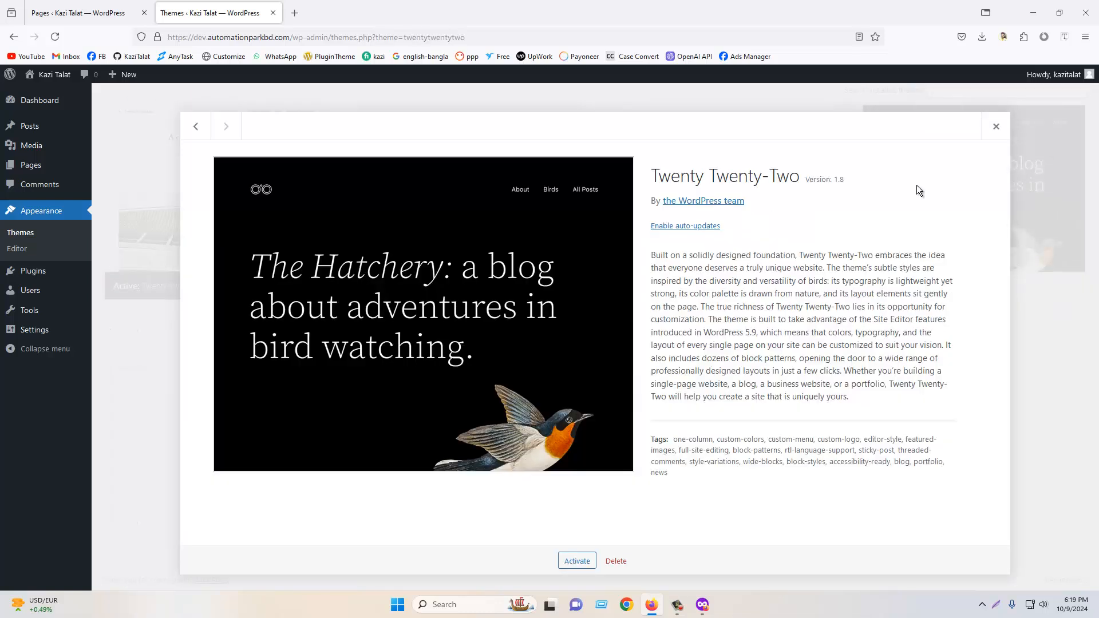
pyautogui.click(613, 563)
pyautogui.click(619, 356)
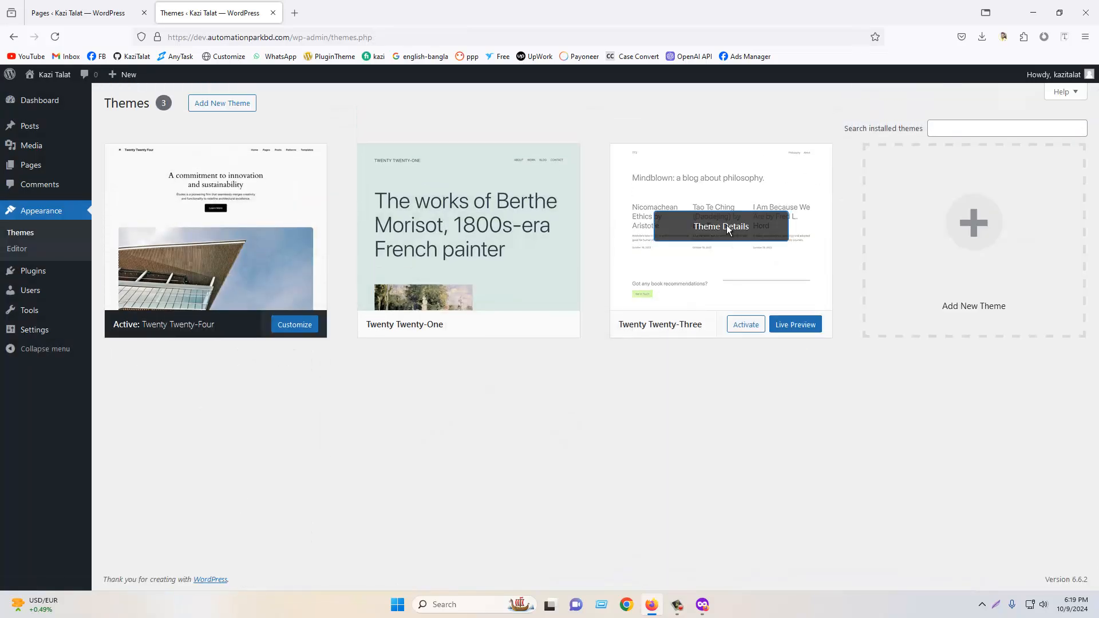
# - Delete the Twenty Twenty-Three theme from its details view
pyautogui.click(709, 228)
pyautogui.click(615, 563)
pyautogui.press('Return')
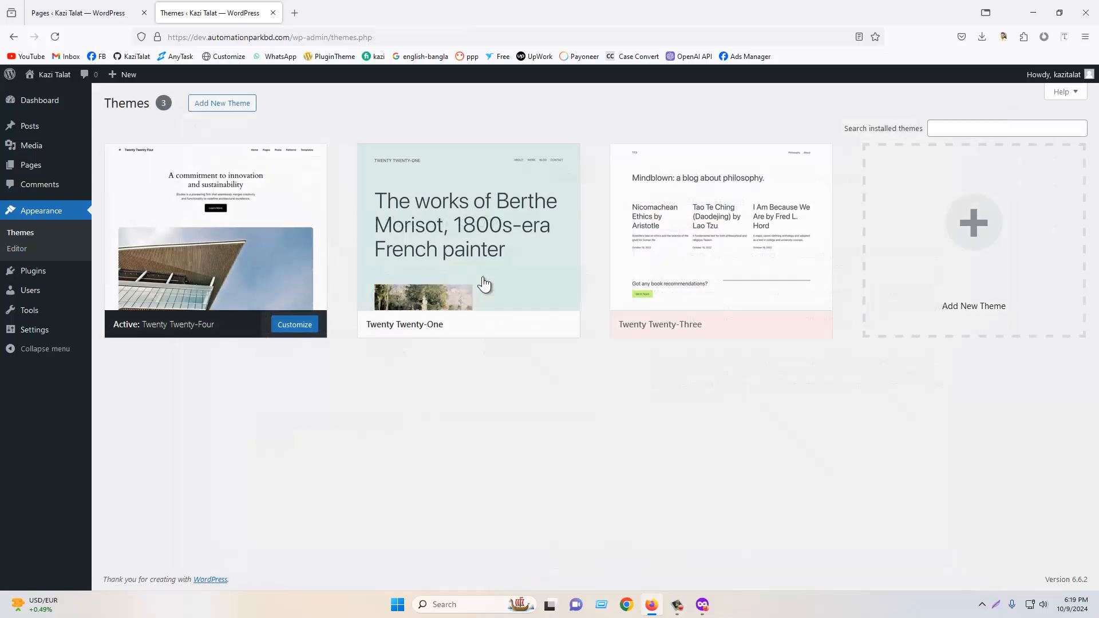
# - Delete the Twenty Twenty-One theme from its details view
pyautogui.click(465, 236)
pyautogui.click(644, 561)
pyautogui.press('Return')
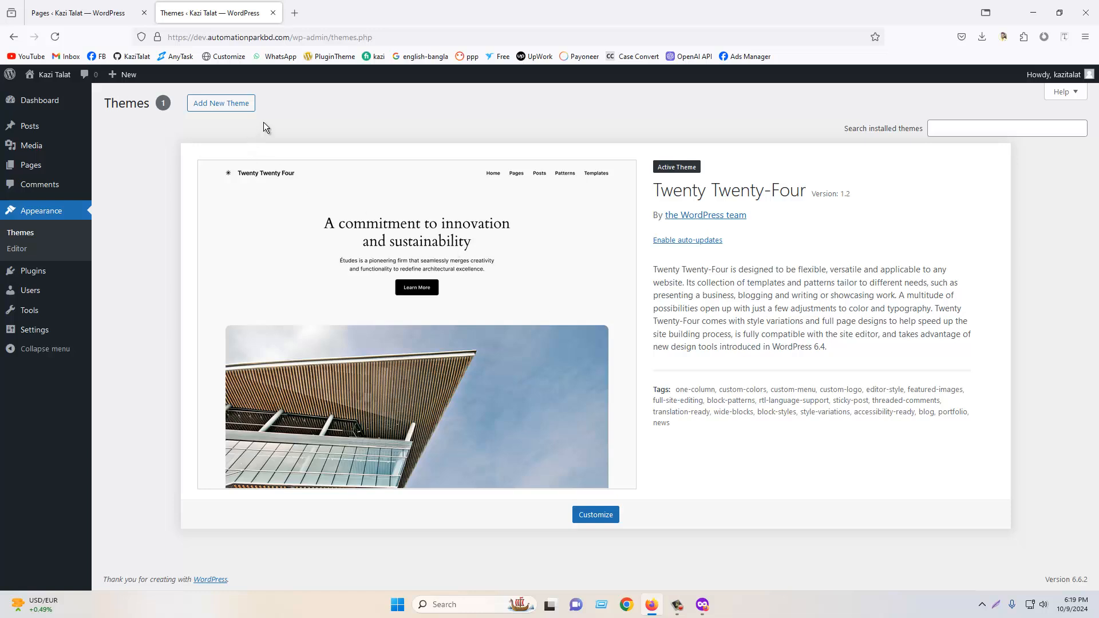
# - Browse the popular themes in the theme directory and install the Astra theme
pyautogui.click(216, 109)
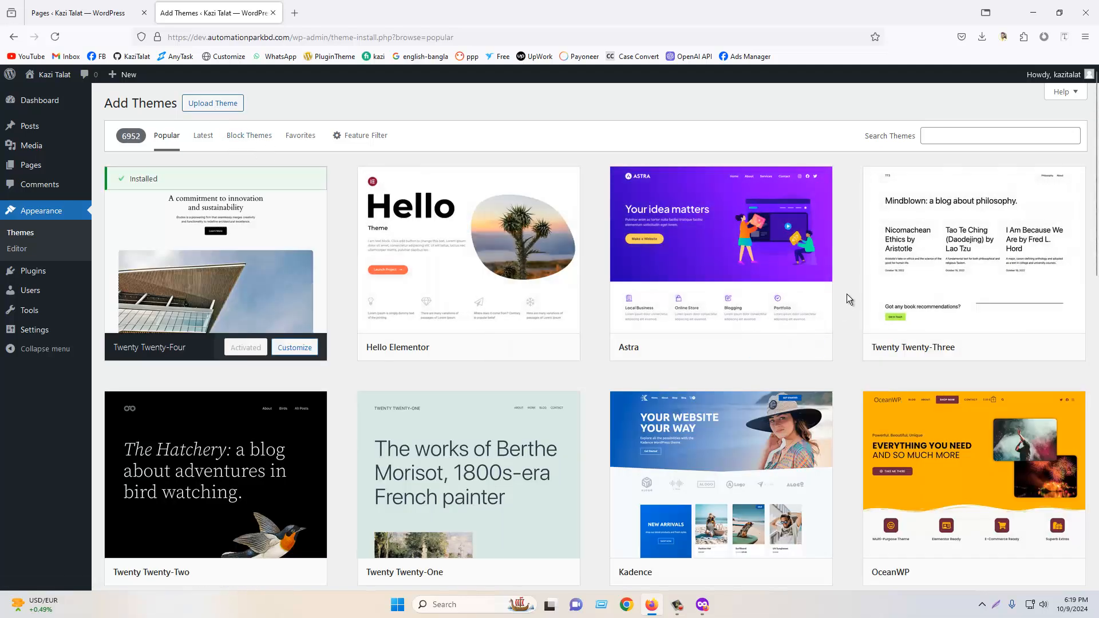
pyautogui.moveTo(689, 283)
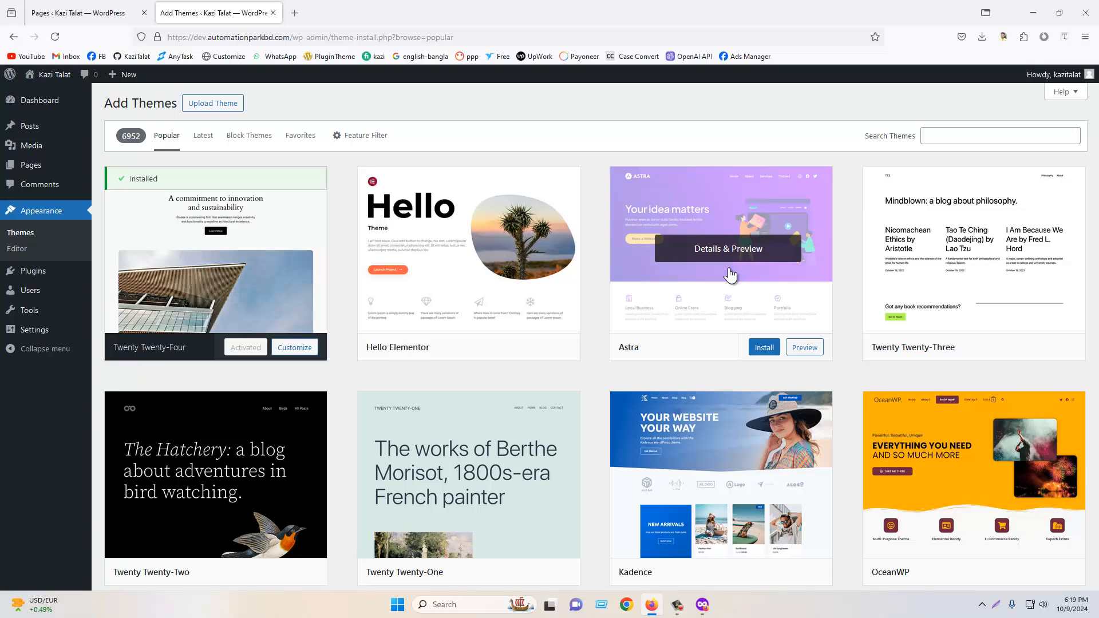
pyautogui.scroll(-2, 724, 312)
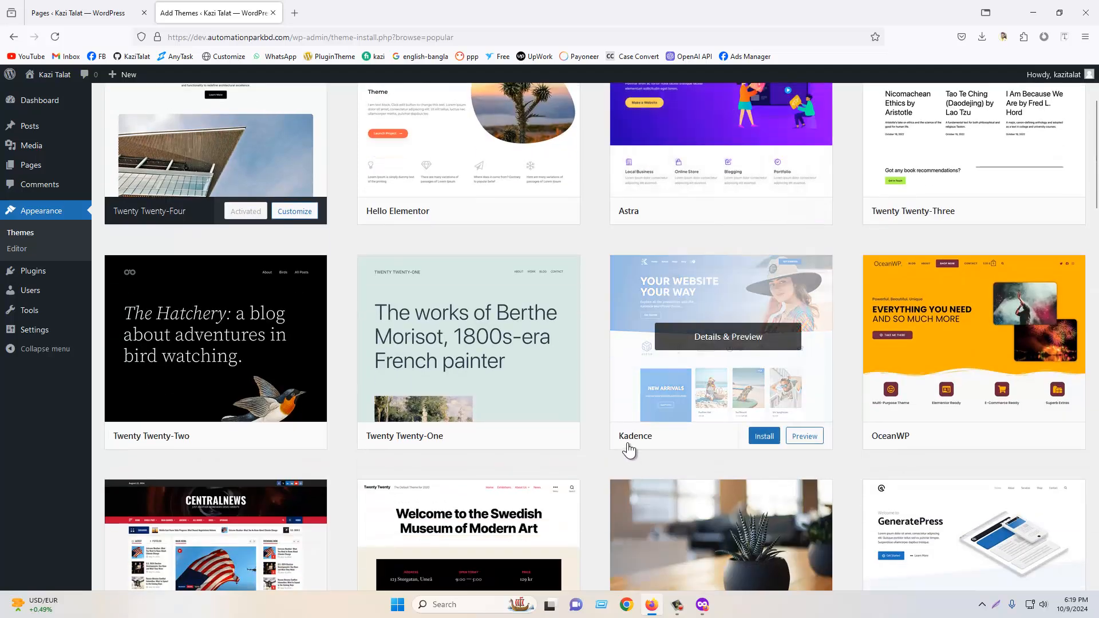
pyautogui.moveTo(907, 452)
pyautogui.scroll(-8, 903, 442)
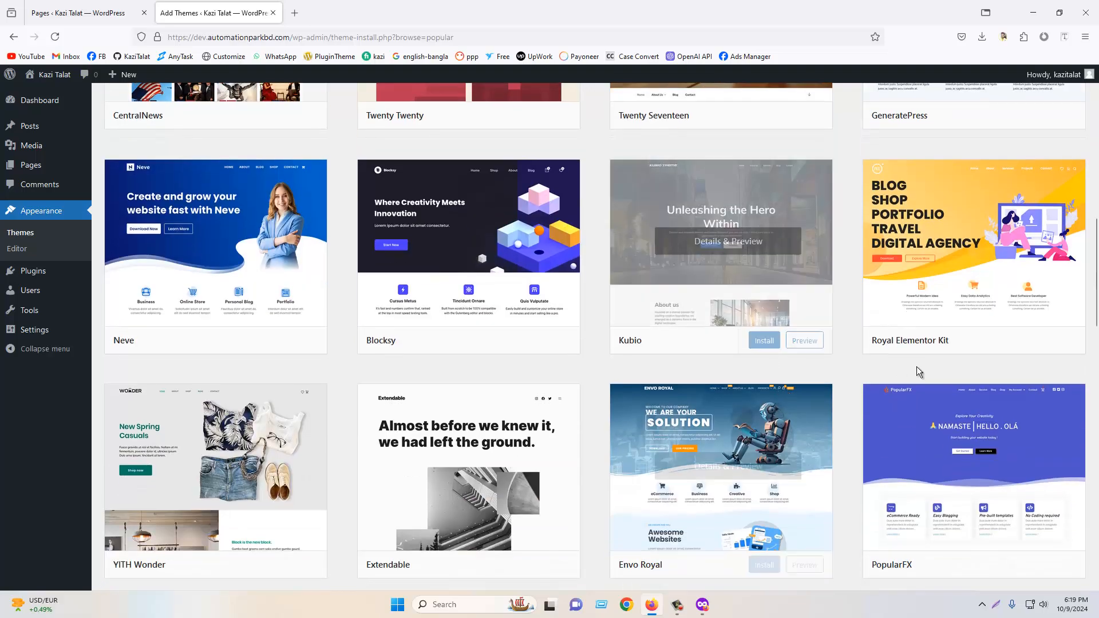
pyautogui.moveTo(289, 315)
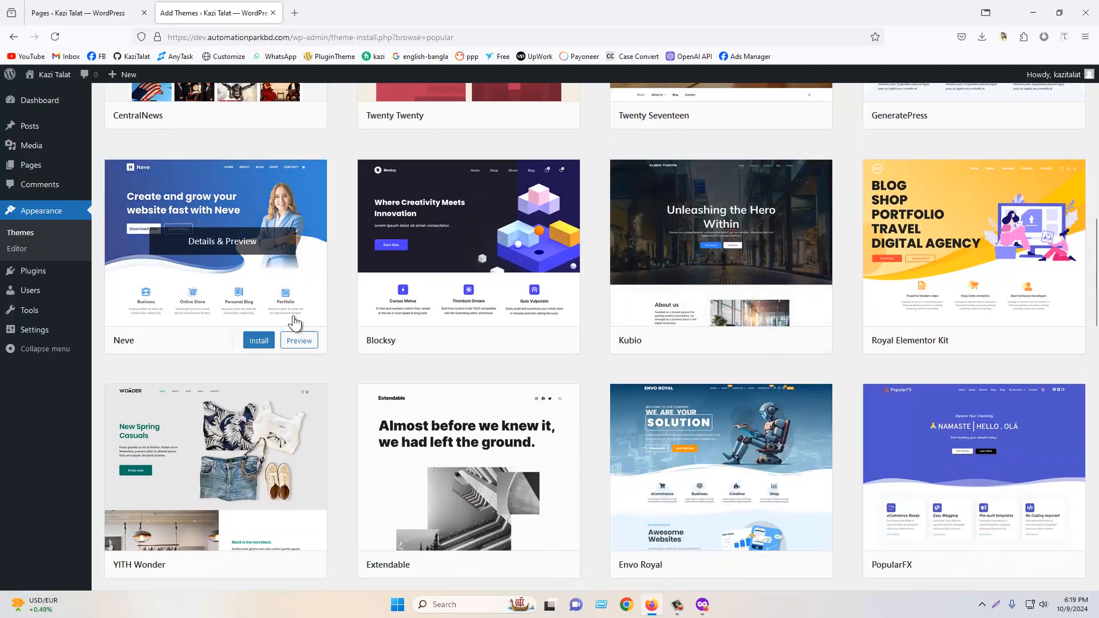
pyautogui.scroll(-2, 246, 259)
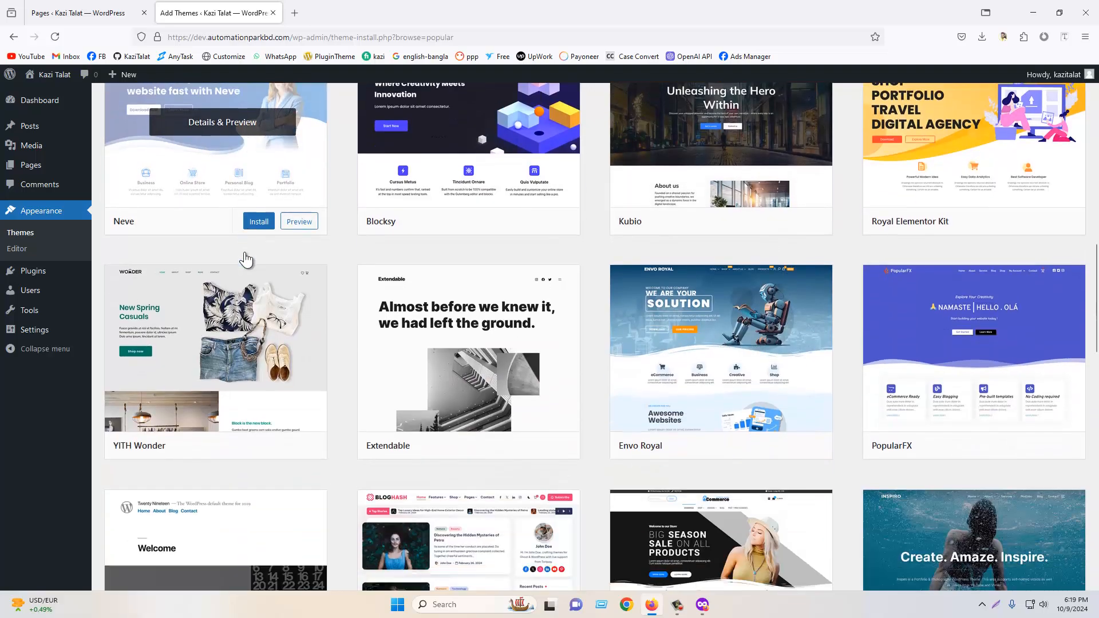
pyautogui.scroll(-3, 738, 329)
pyautogui.scroll(12, 744, 327)
pyautogui.scroll(5, 716, 319)
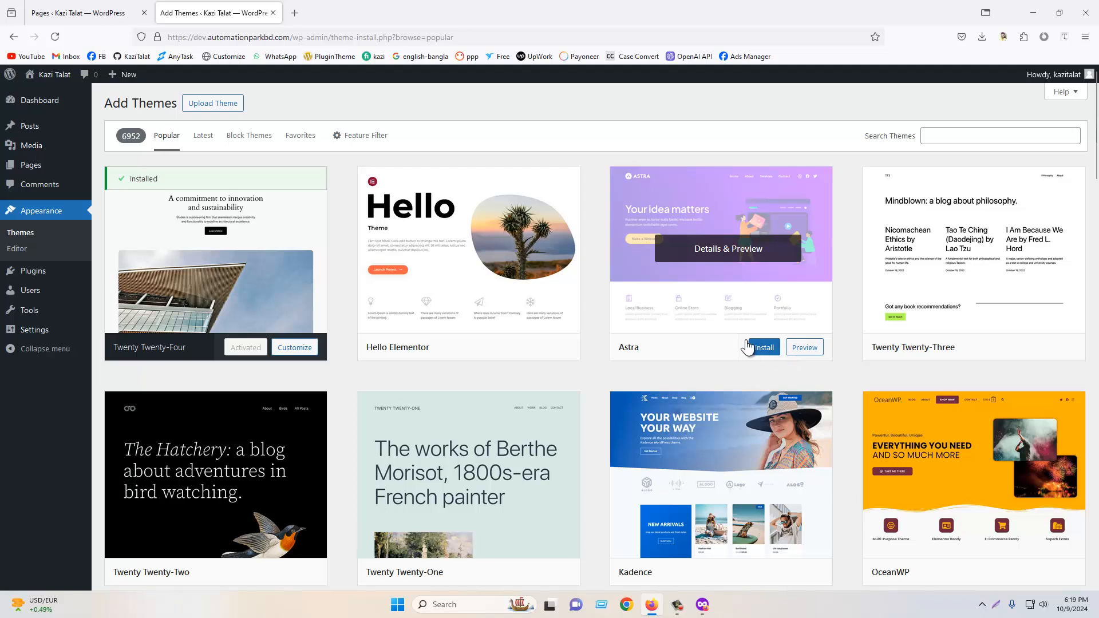
pyautogui.click(763, 348)
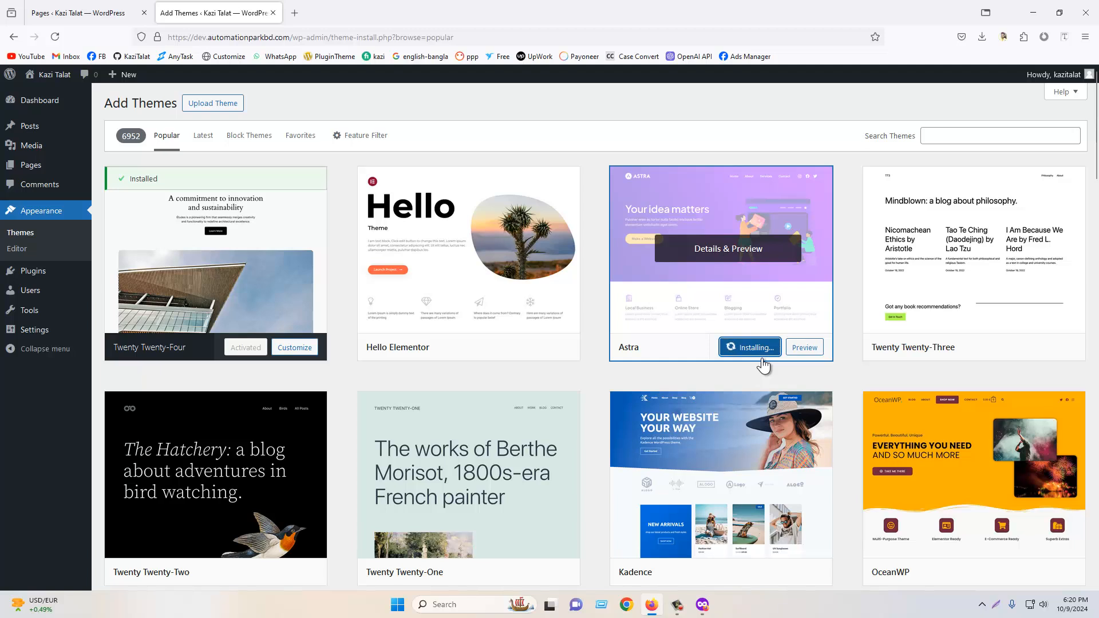
# - Open the live site in a new tab placed last and scroll through its homepage
pyautogui.click(77, 13)
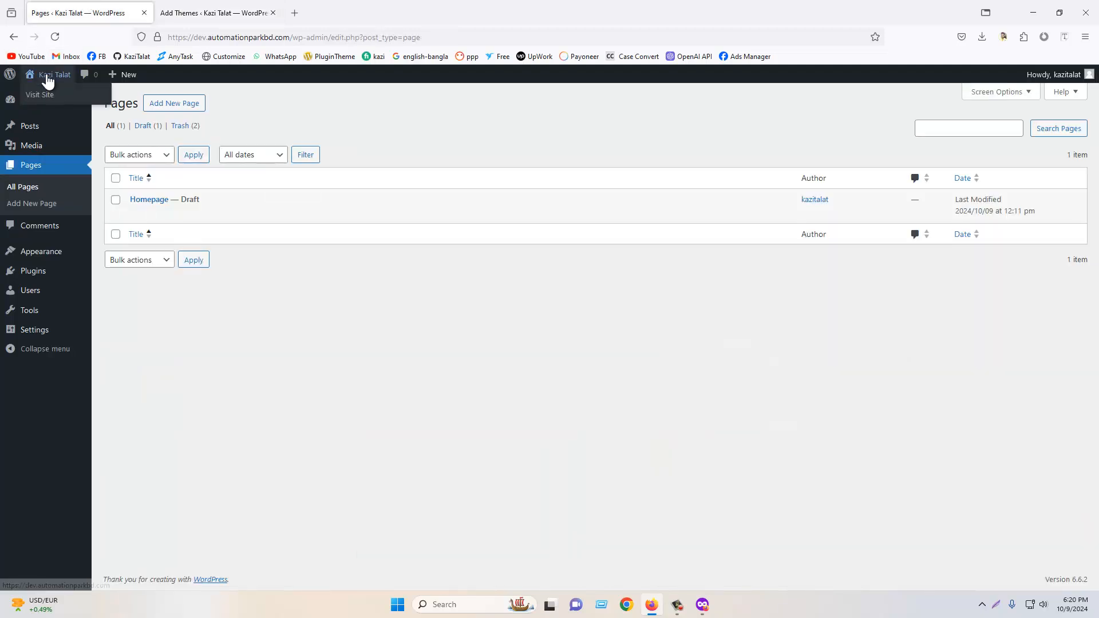
pyautogui.rightClick(49, 95)
pyautogui.click(68, 106)
pyautogui.moveTo(206, 12); pyautogui.dragTo(336, 10)
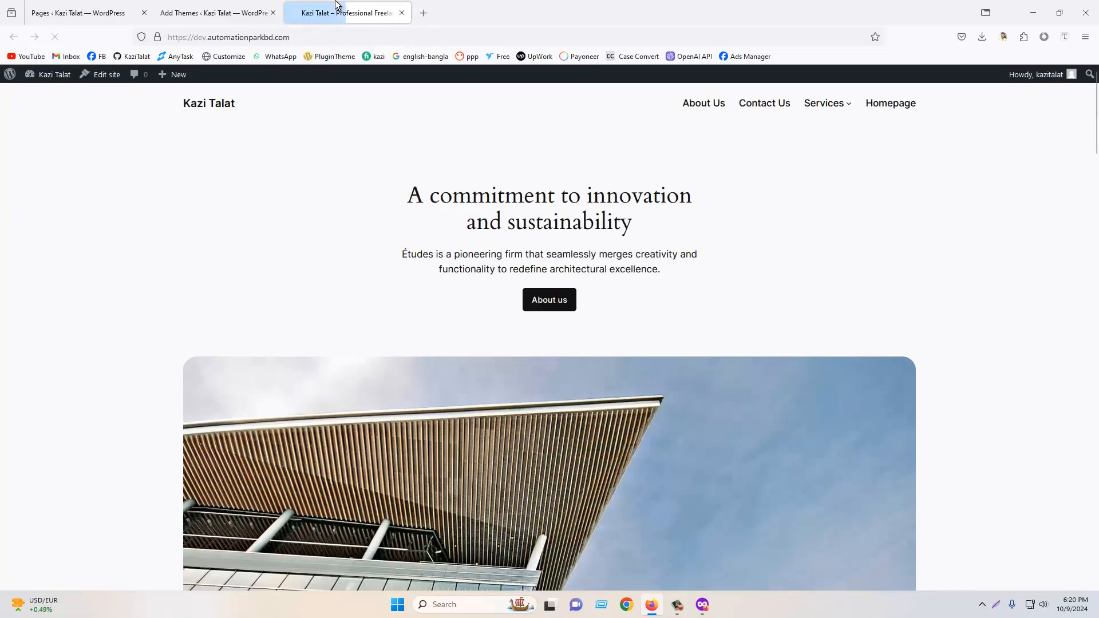
pyautogui.scroll(-5, 620, 262)
pyautogui.scroll(3, 616, 255)
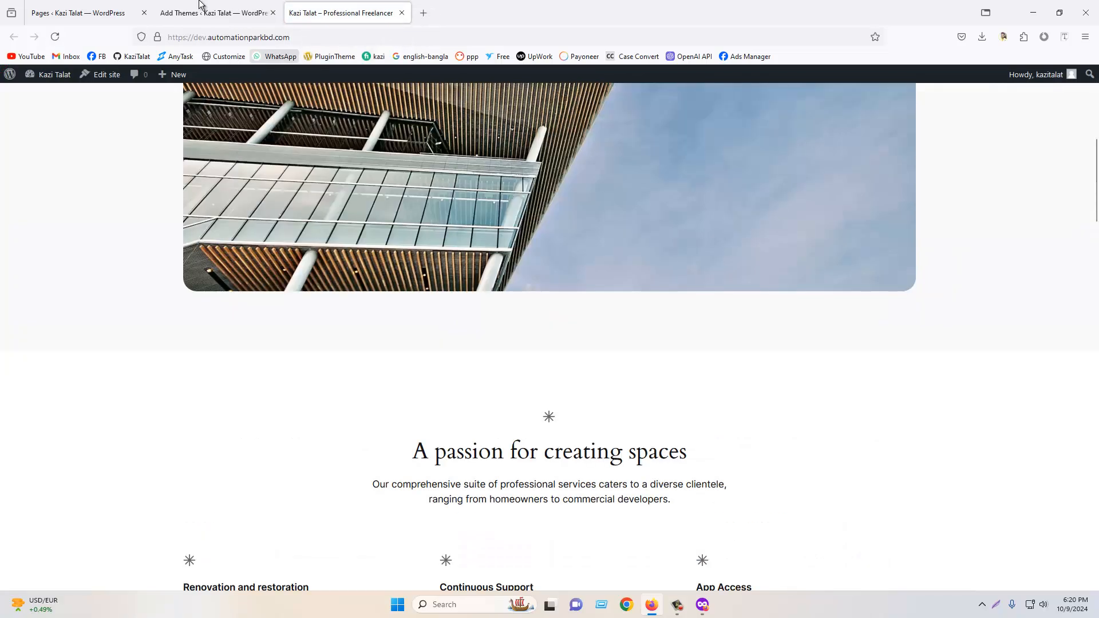
# - Activate the Astra theme and reload the live site tab to see it applied
pyautogui.click(201, 8)
pyautogui.click(745, 348)
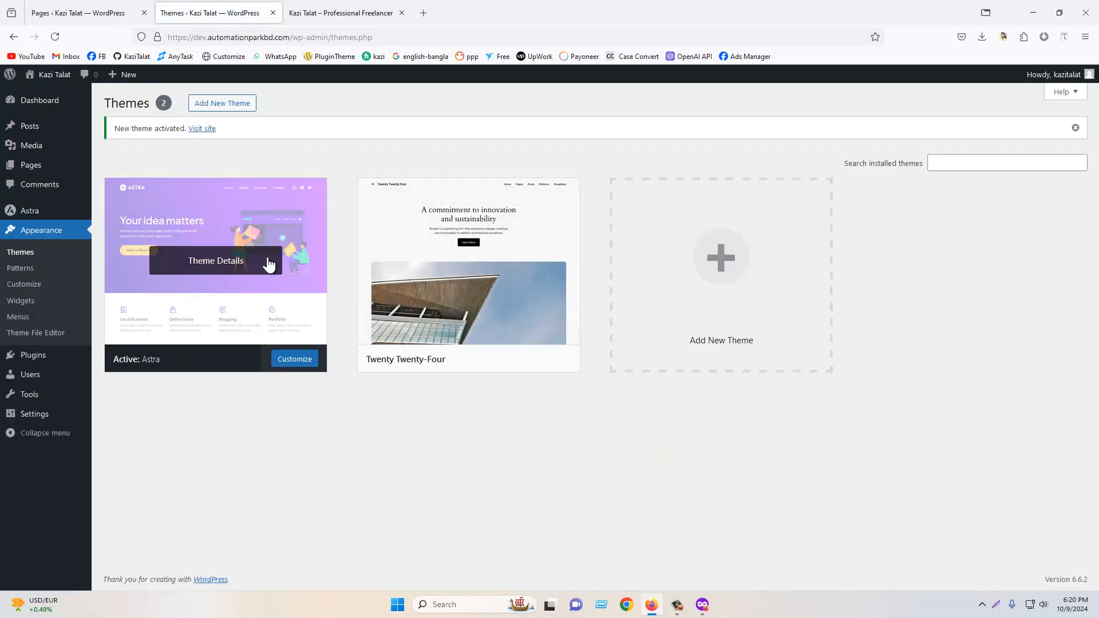
pyautogui.click(321, 13)
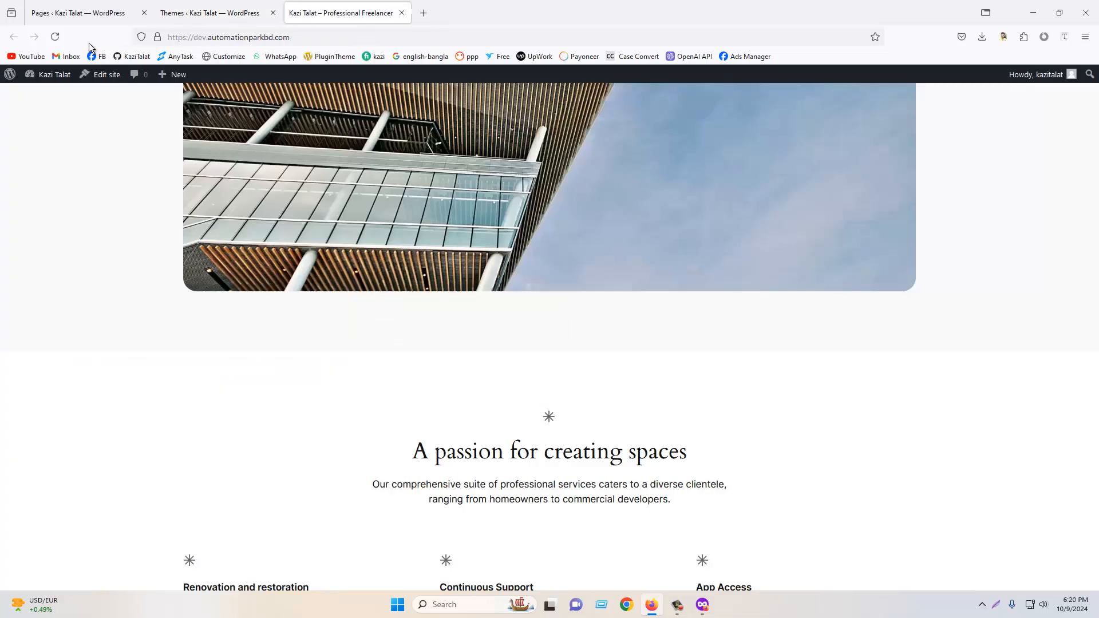
pyautogui.press('F5')
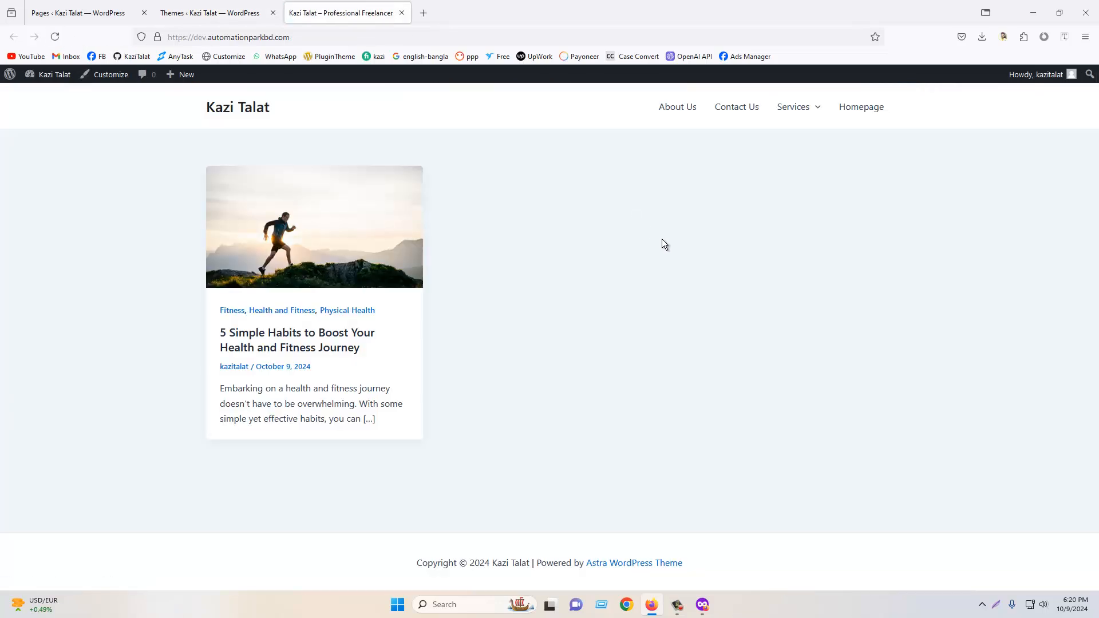
# - Open the admin Pages list in a new tab
pyautogui.click(213, 9)
pyautogui.click(320, 9)
pyautogui.click(246, 11)
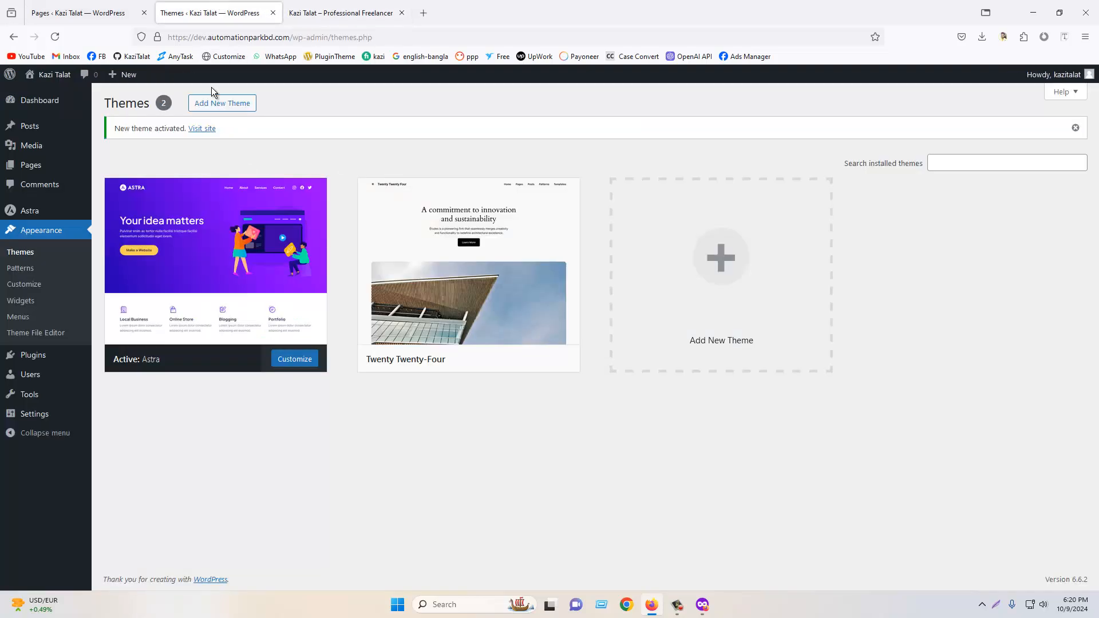
pyautogui.rightClick(35, 168)
pyautogui.click(63, 179)
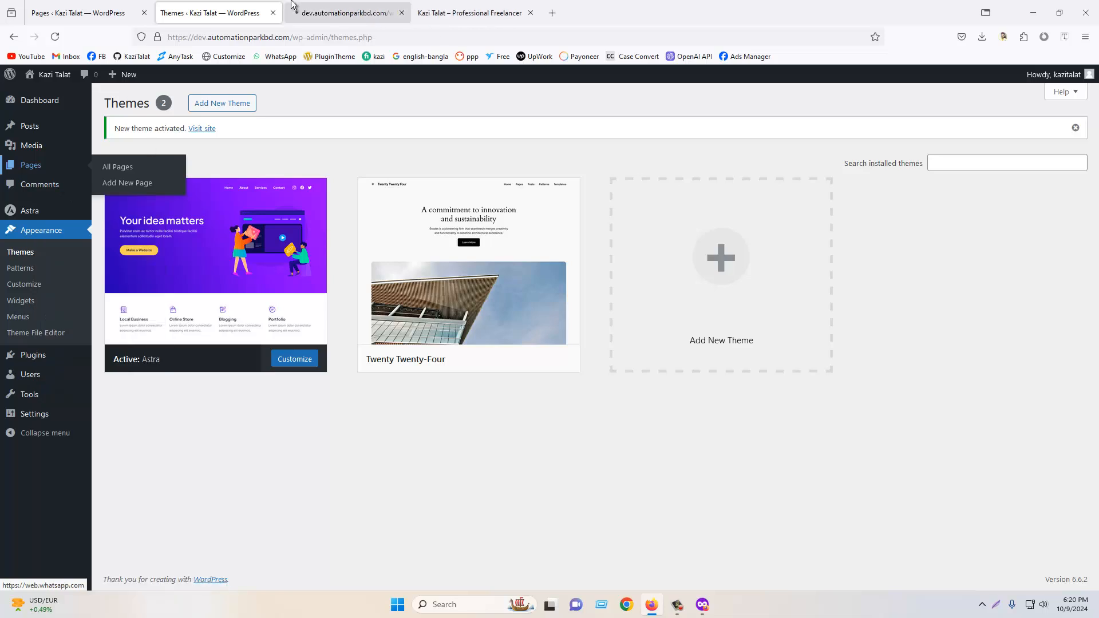
pyautogui.click(346, 8)
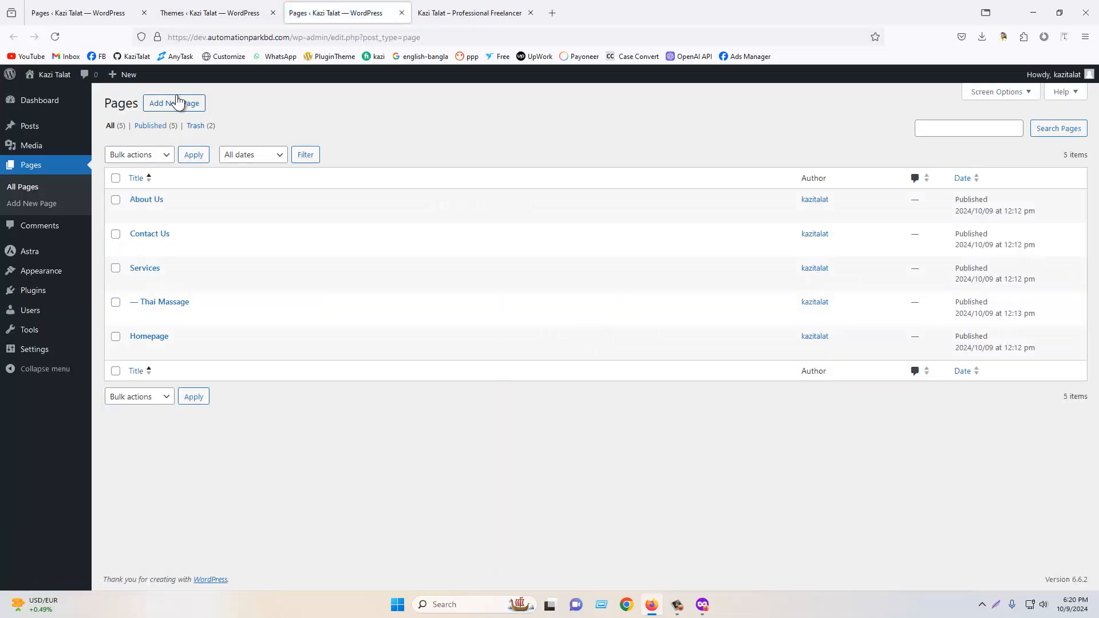
# - Add a new page titled Blog, publish it, and return to the Pages list
pyautogui.click(178, 106)
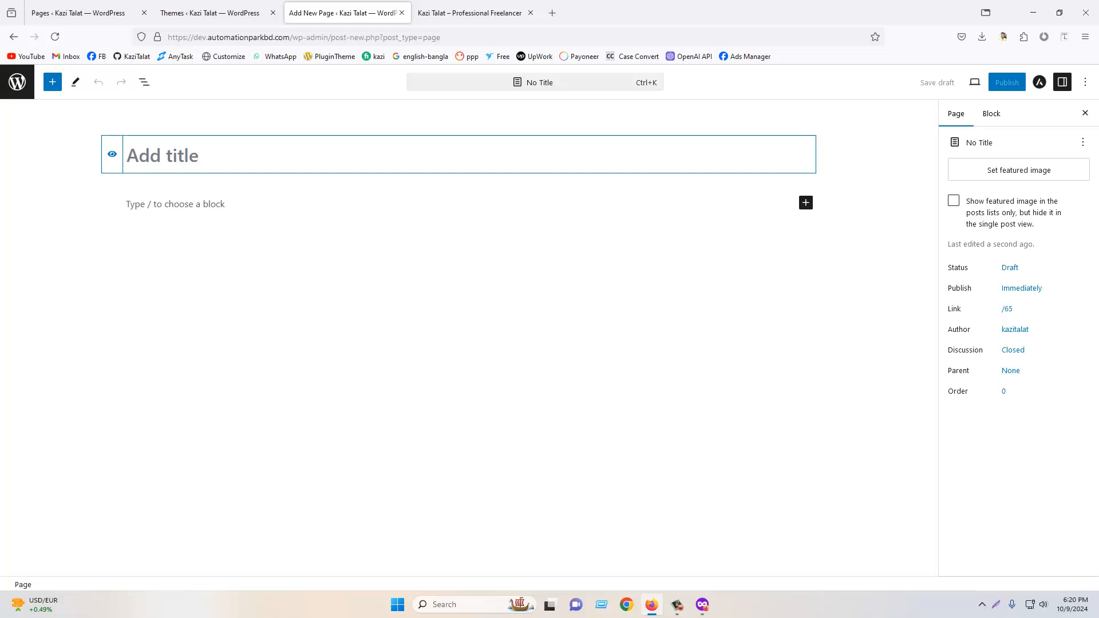
pyautogui.write('Blog')
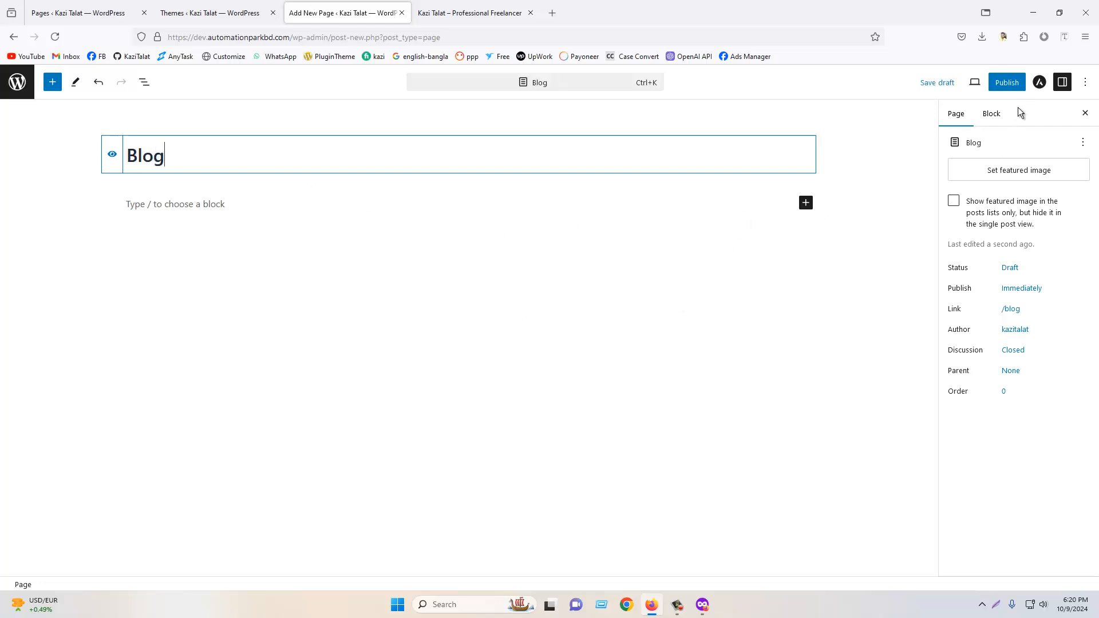
pyautogui.click(1007, 82)
pyautogui.click(982, 81)
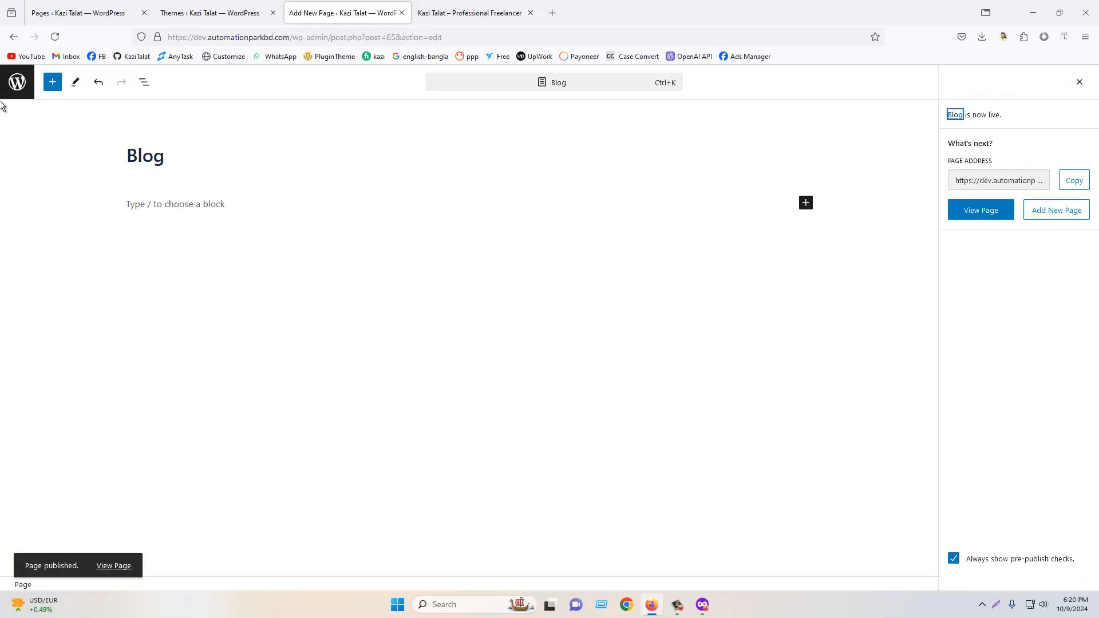
pyautogui.click(17, 83)
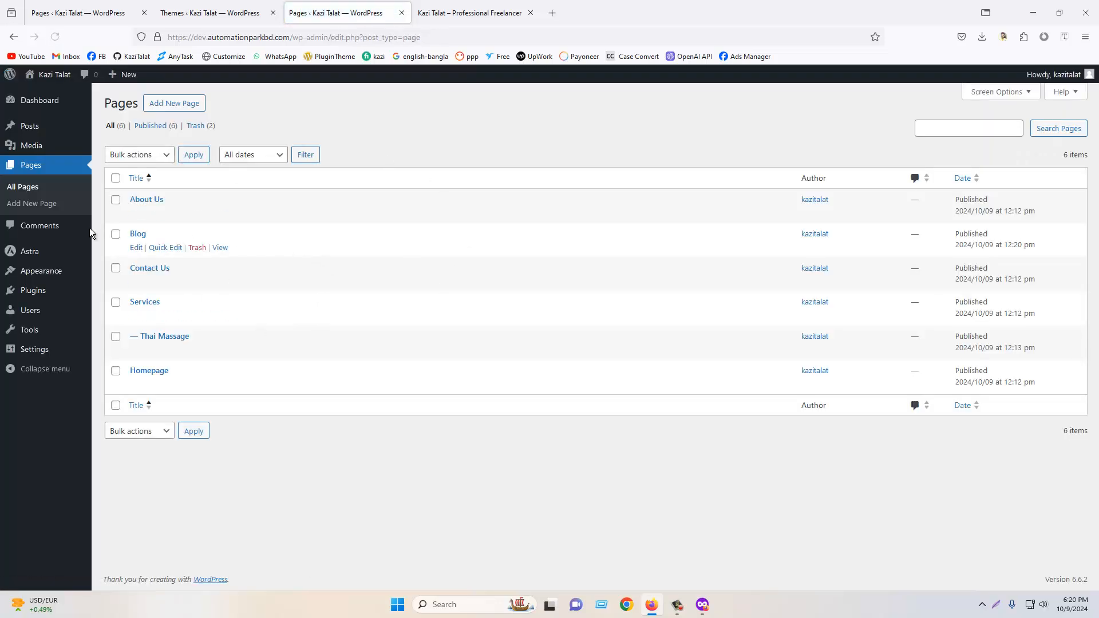
# - Choose the woodmart-7.6.0.zip file for a theme upload, then return to the Themes screen without installing
pyautogui.click(54, 275)
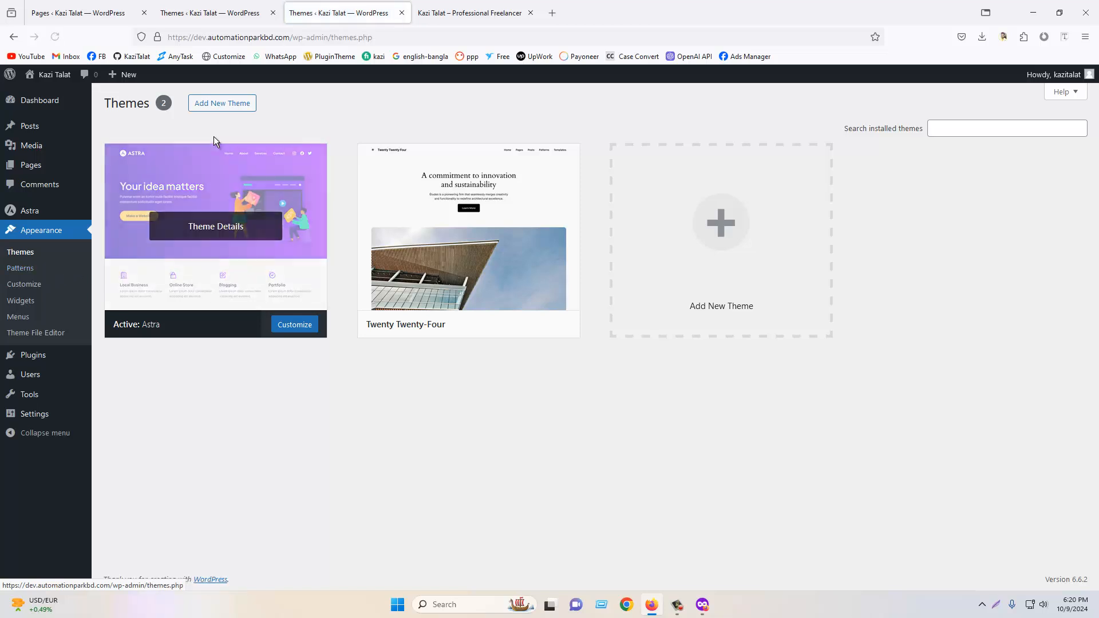
pyautogui.click(215, 105)
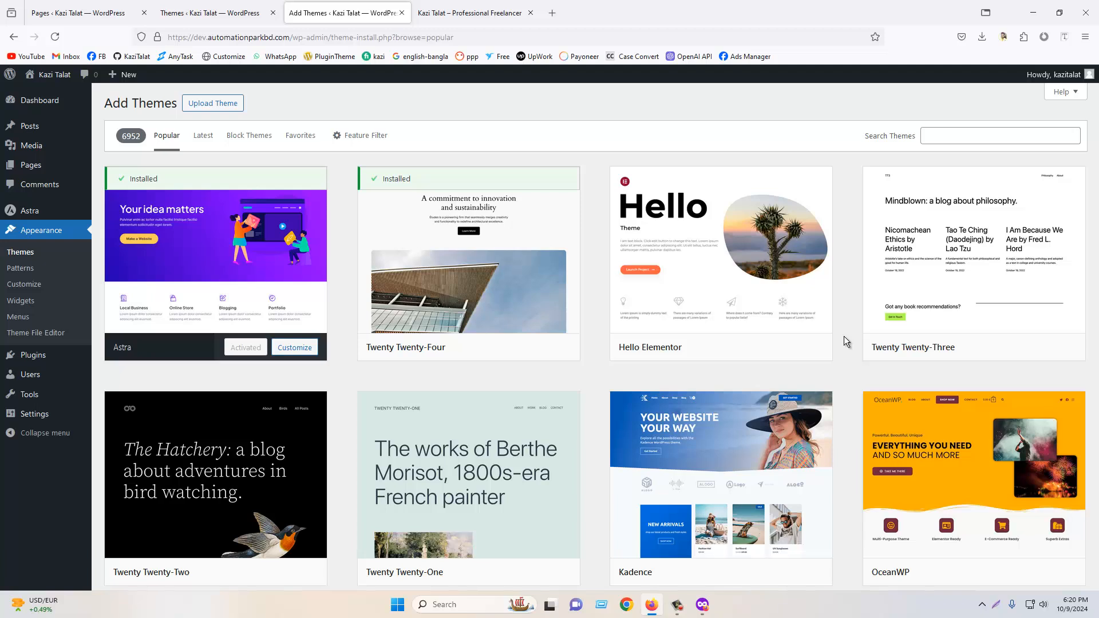
pyautogui.click(201, 107)
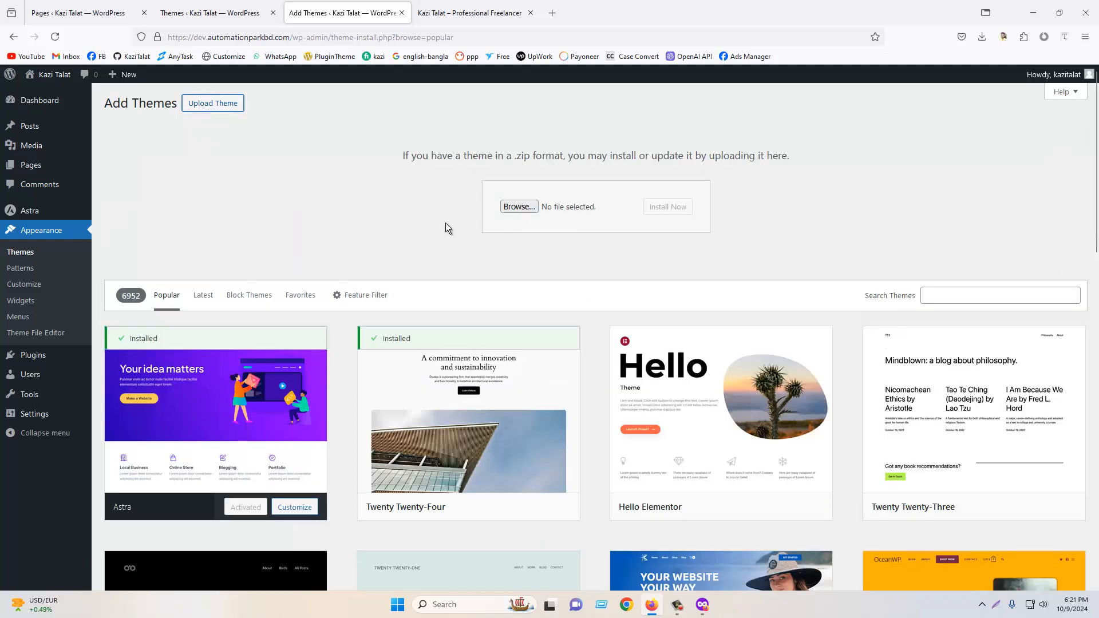
pyautogui.click(513, 209)
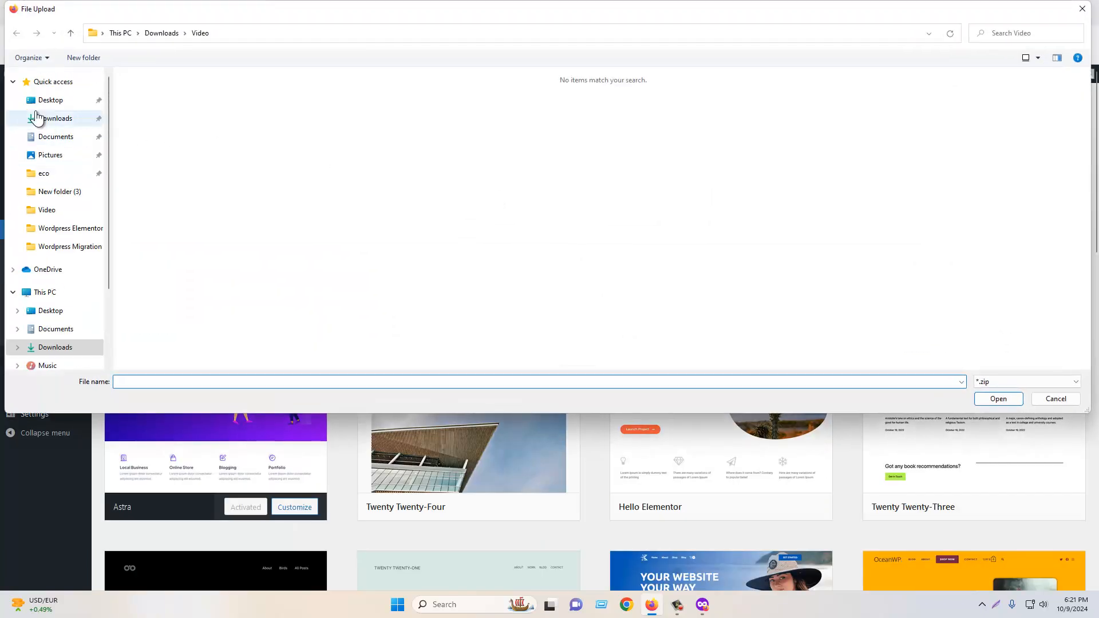
pyautogui.doubleClick(161, 187)
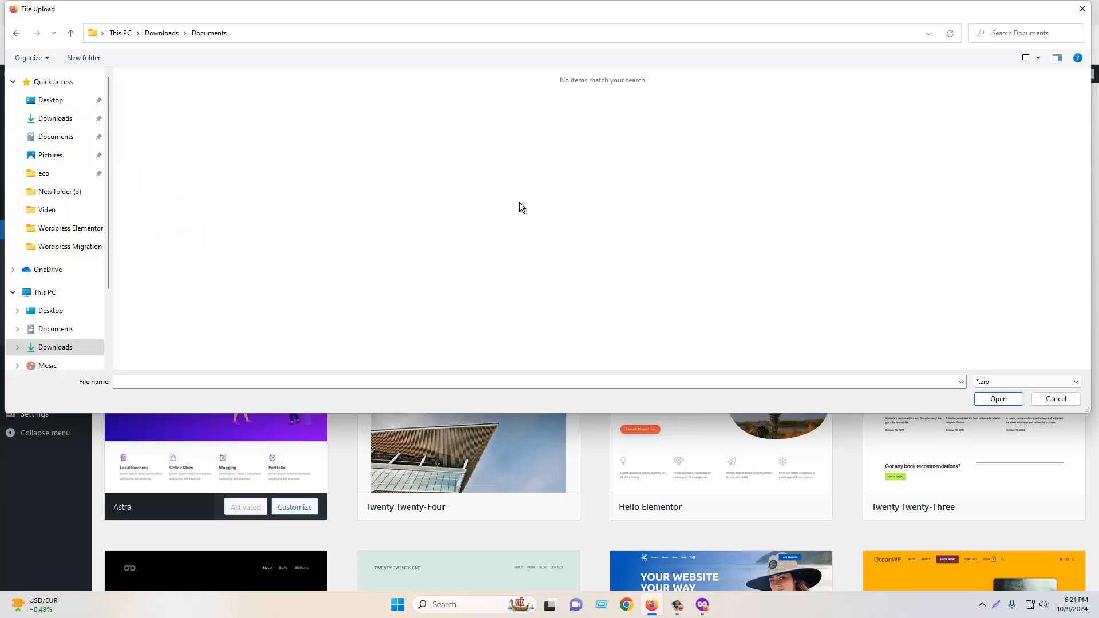
pyautogui.click(55, 118)
pyautogui.doubleClick(153, 117)
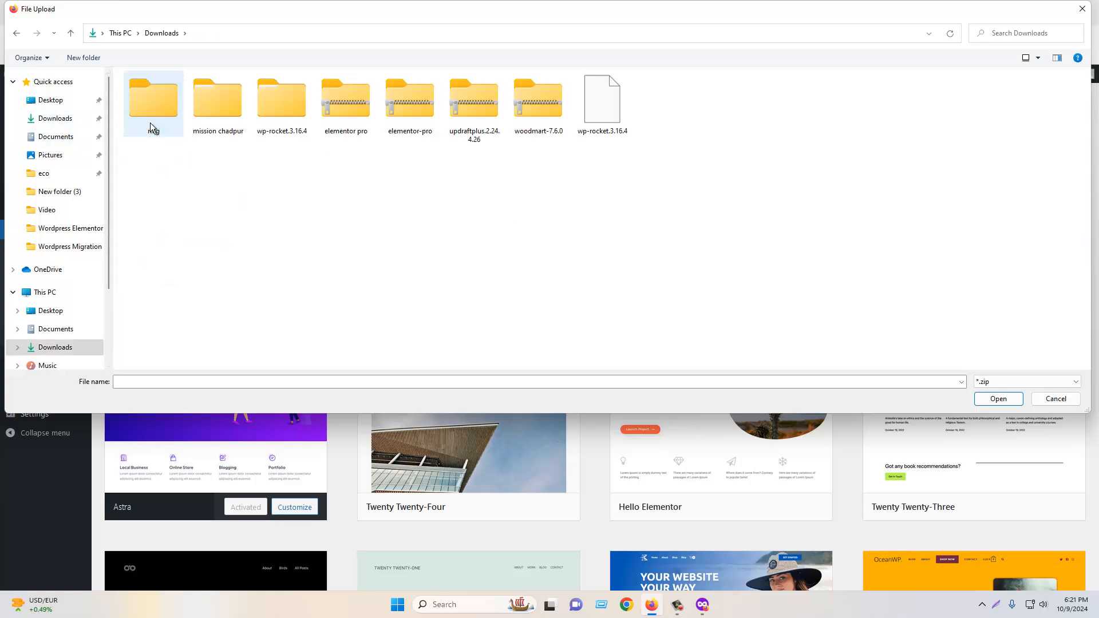
pyautogui.doubleClick(527, 112)
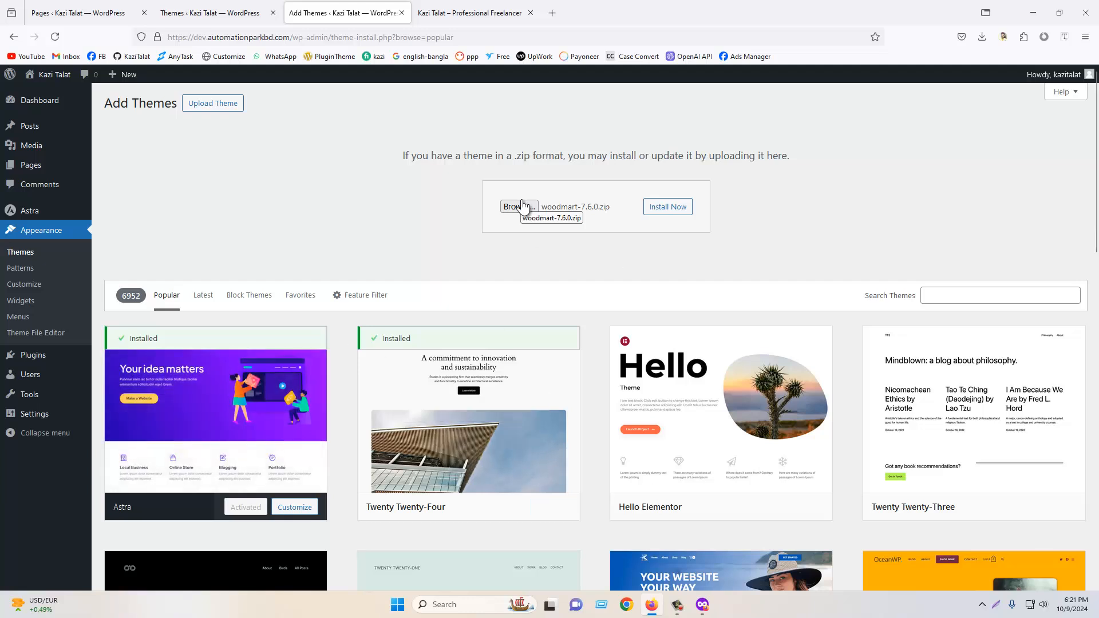
pyautogui.click(50, 239)
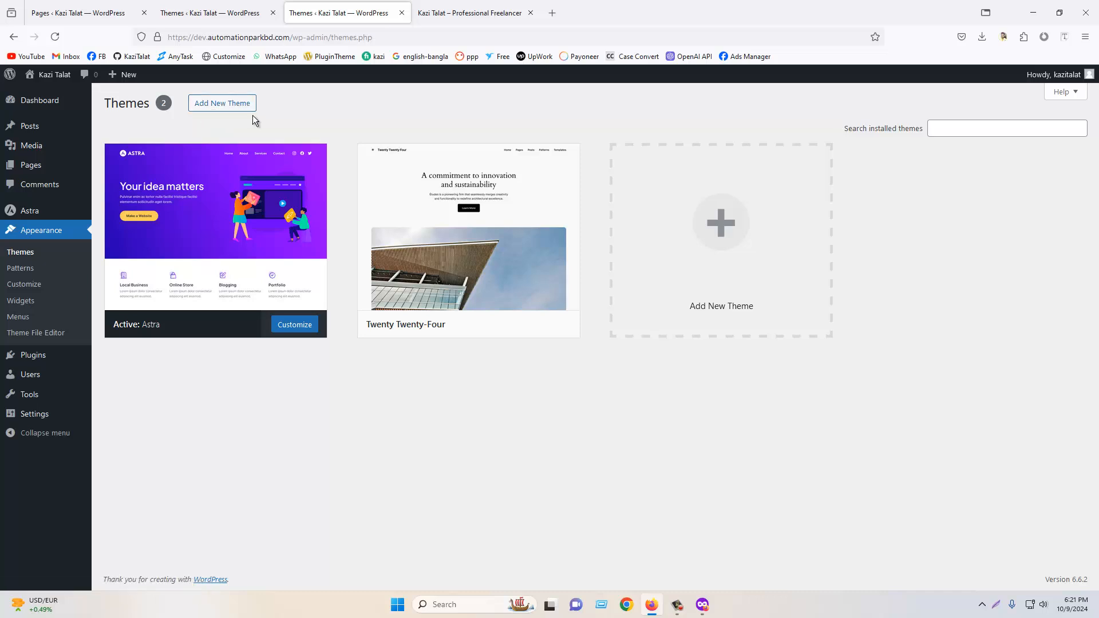
pyautogui.moveTo(524, 296)
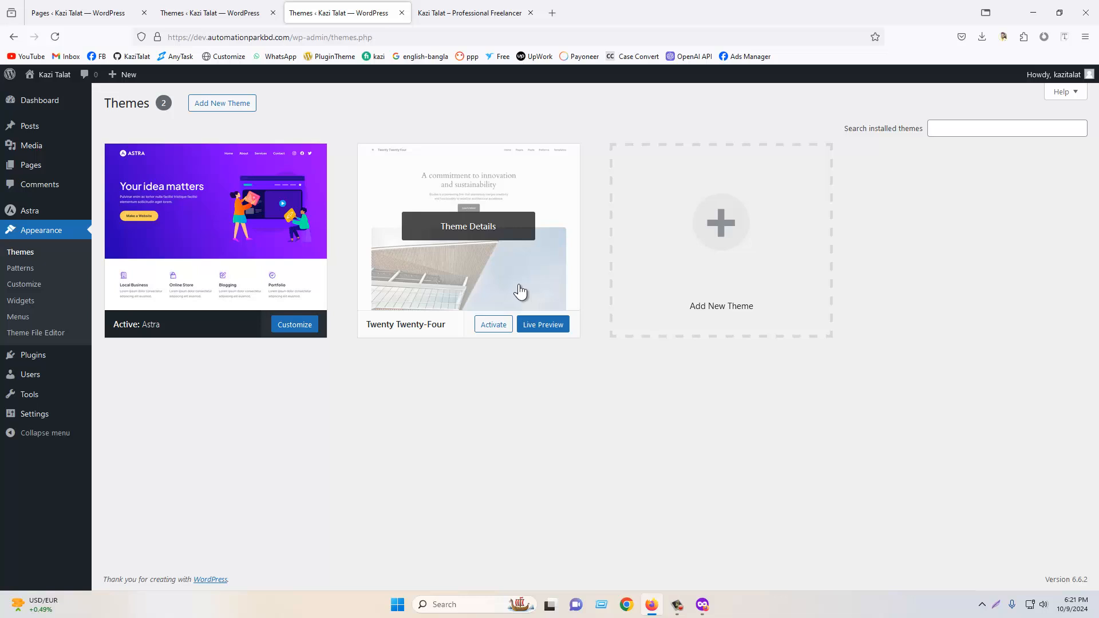
pyautogui.moveTo(83, 215)
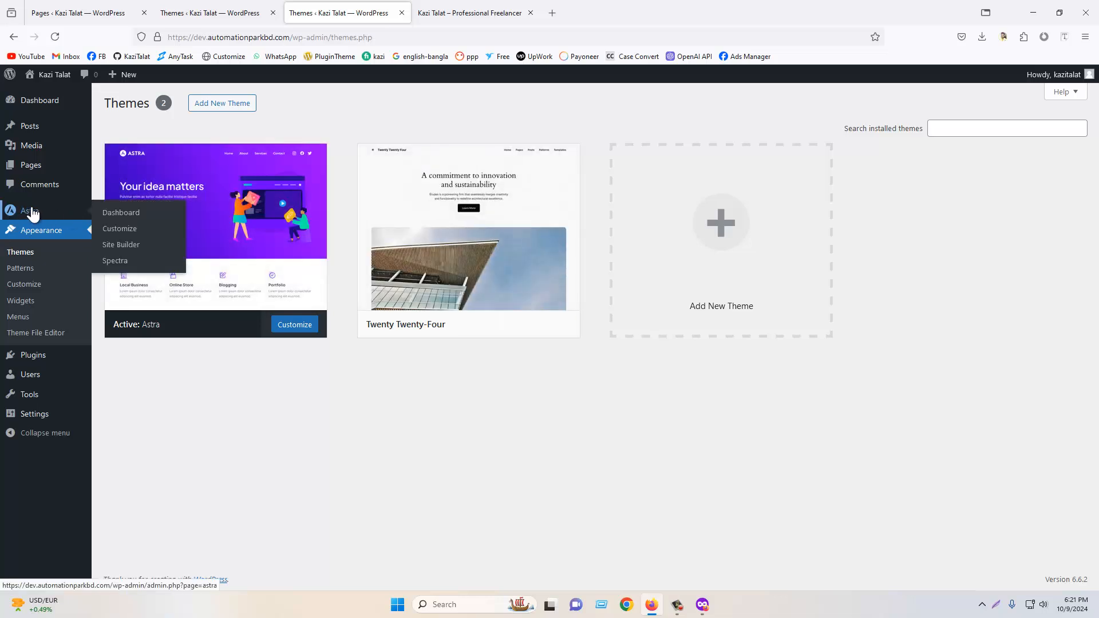
# - Open the Astra dashboard in a new tab and browse its quick settings
pyautogui.moveTo(225, 235)
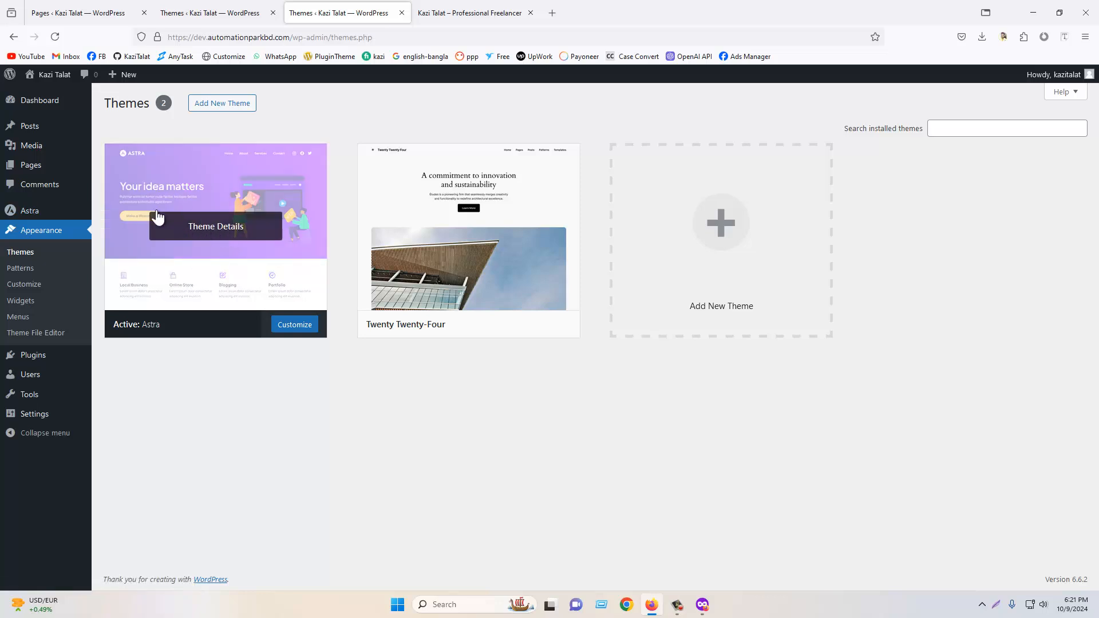
pyautogui.moveTo(28, 216)
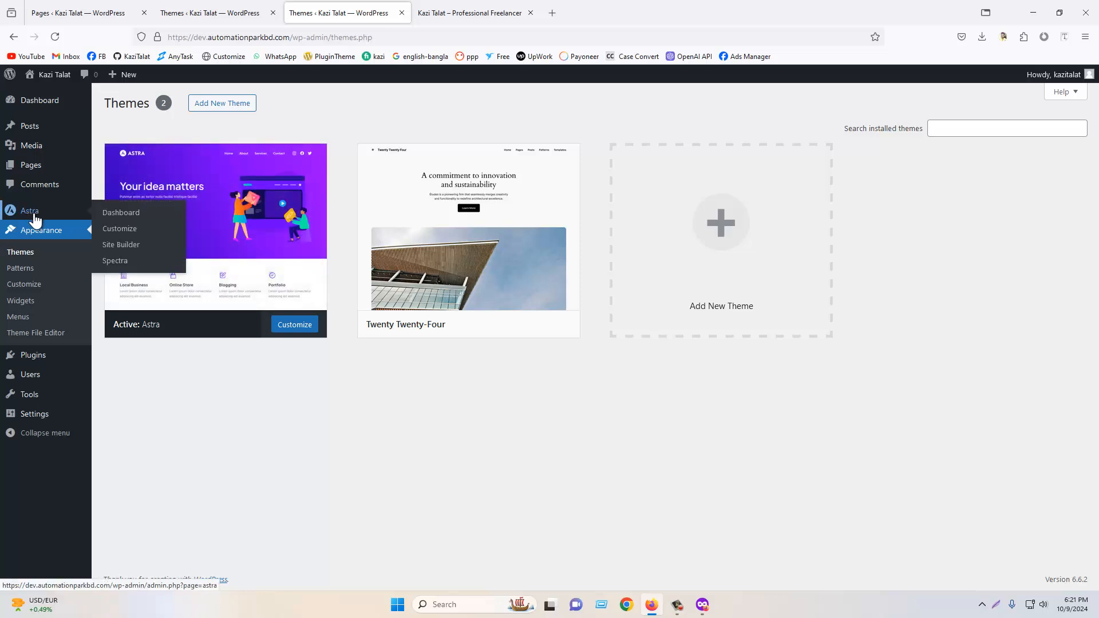
pyautogui.rightClick(116, 213)
pyautogui.click(129, 223)
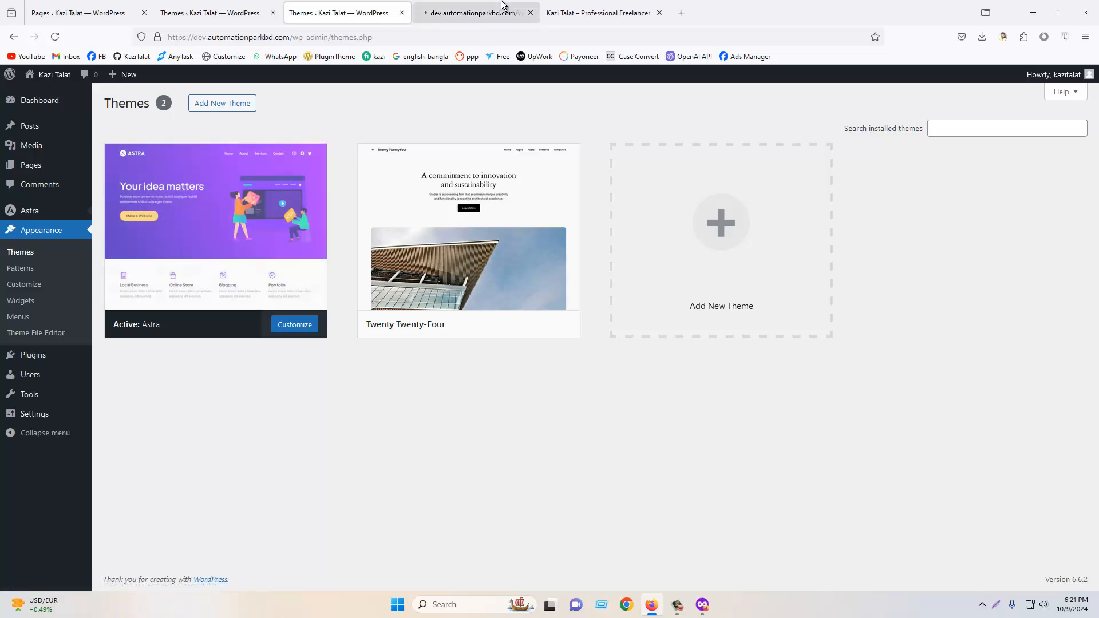
pyautogui.click(502, 7)
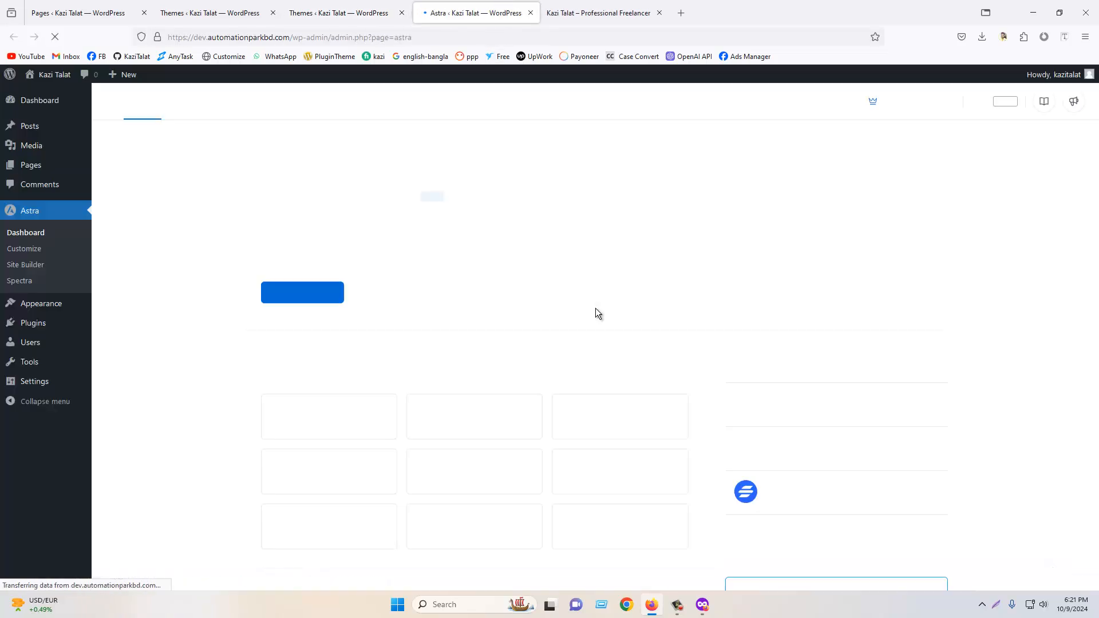
pyautogui.scroll(-2, 435, 343)
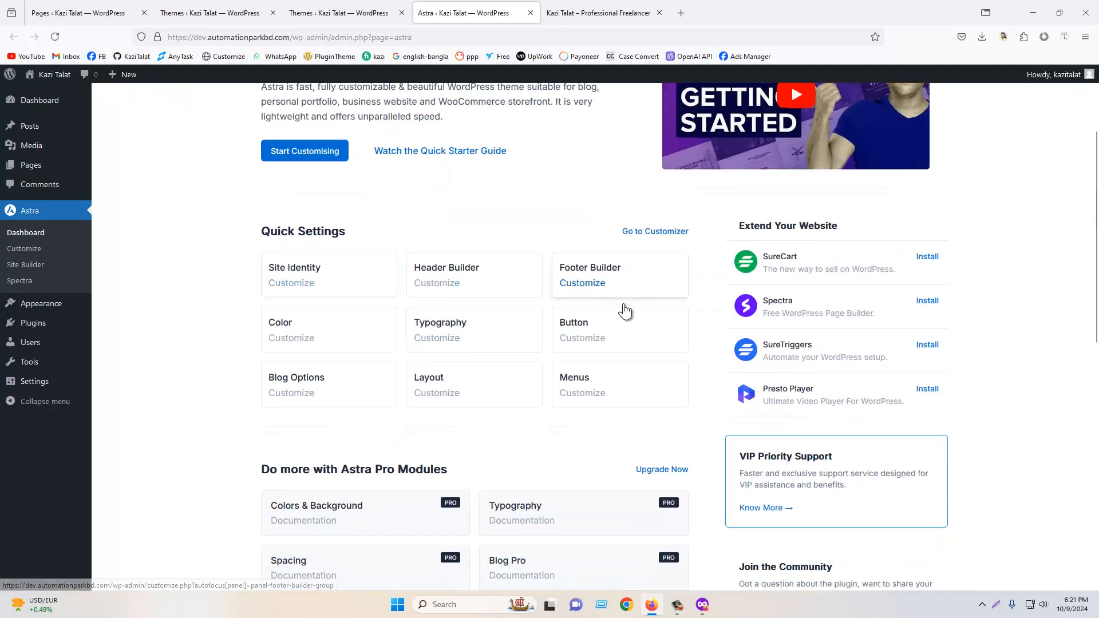
pyautogui.scroll(-2, 459, 258)
pyautogui.scroll(2, 375, 275)
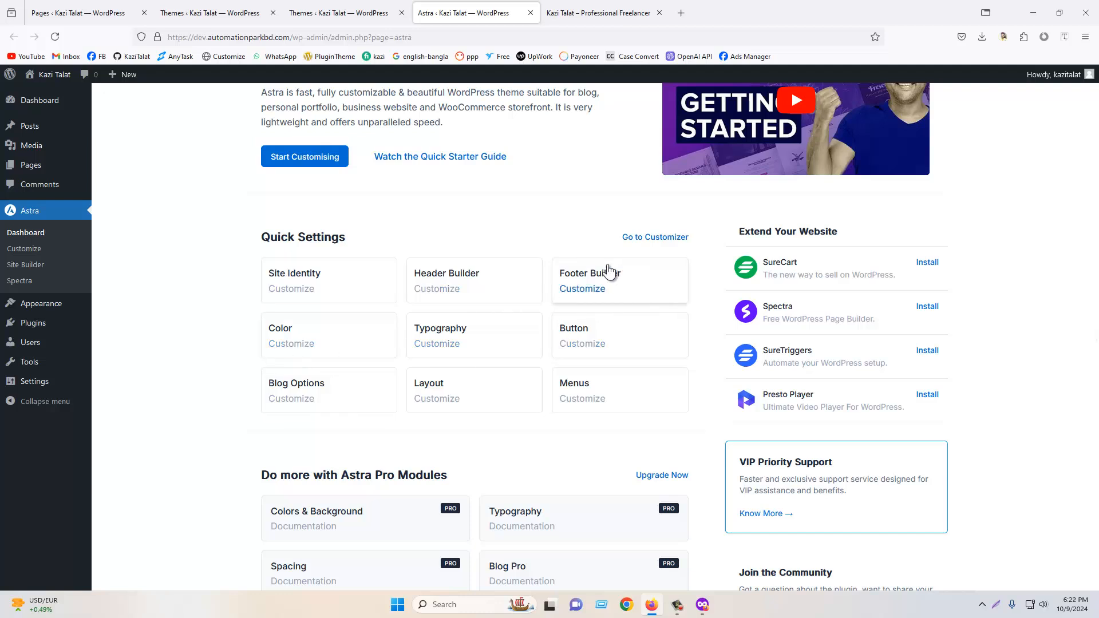
# - Open the Astra Customizer in a new tab and look through its Global settings
pyautogui.rightClick(24, 248)
pyautogui.click(41, 256)
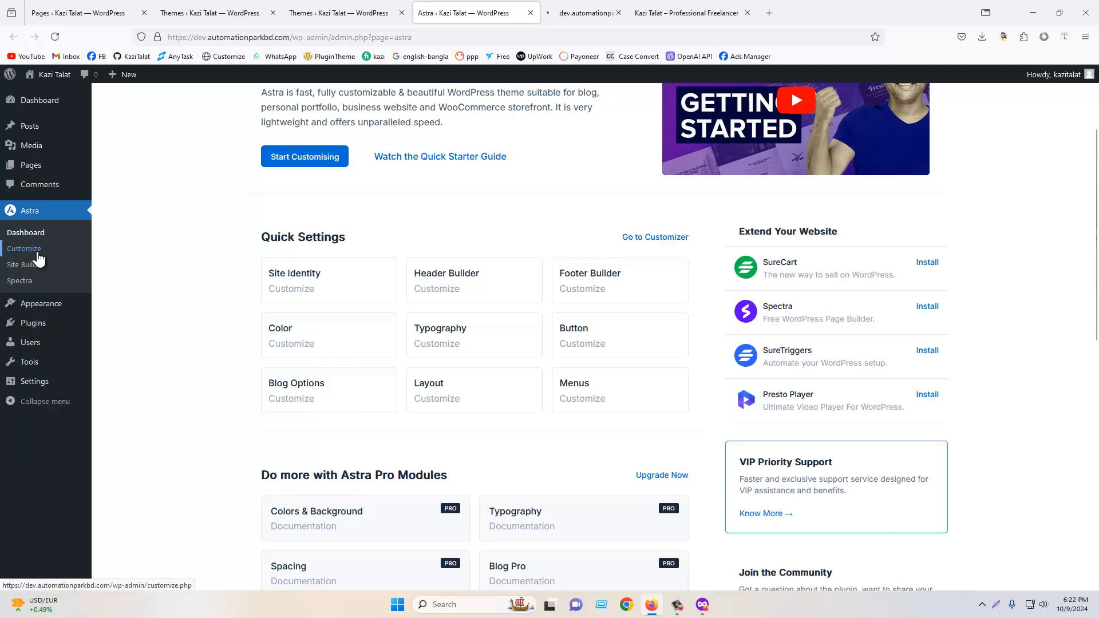
pyautogui.click(592, 6)
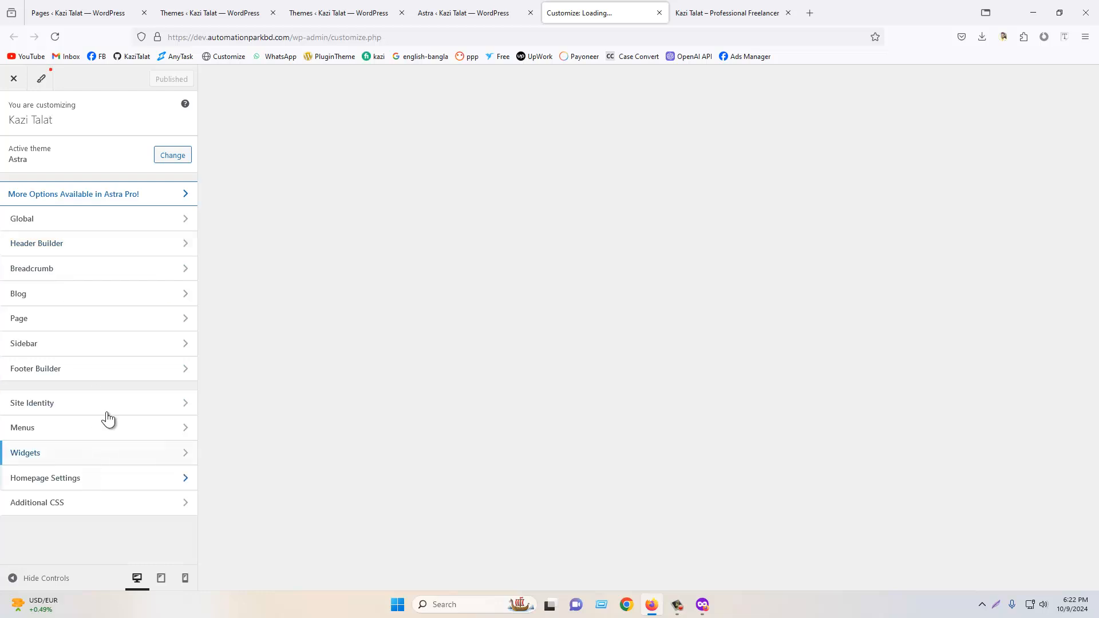
pyautogui.click(69, 223)
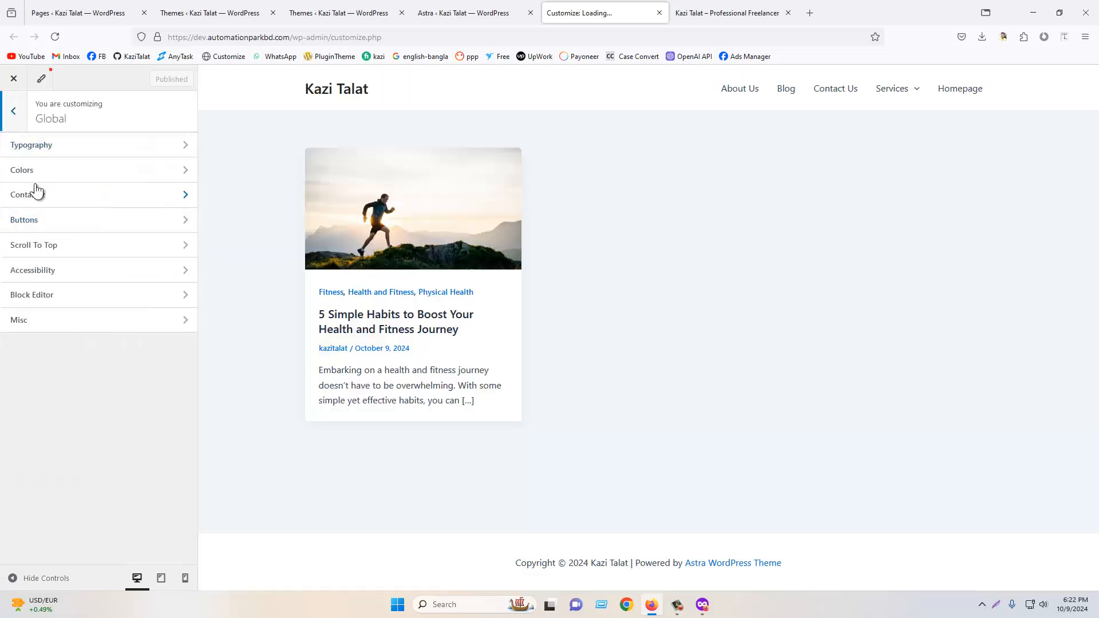
pyautogui.click(12, 122)
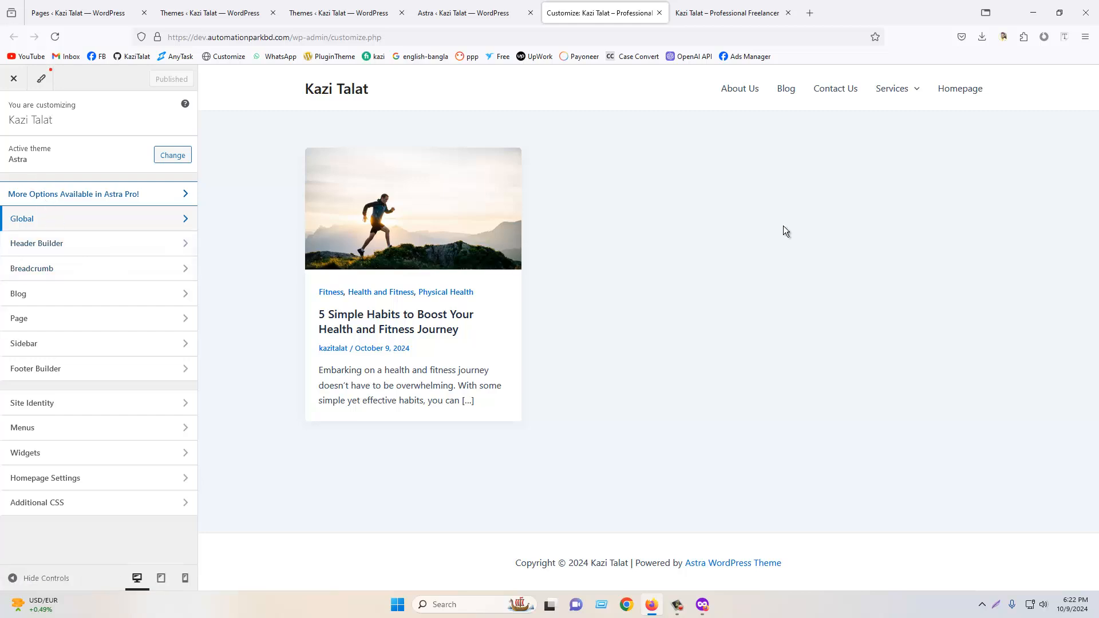
# - Open the Appearance Menus screen and close the Customizer and live site tabs
pyautogui.click(444, 7)
pyautogui.scroll(3, 463, 93)
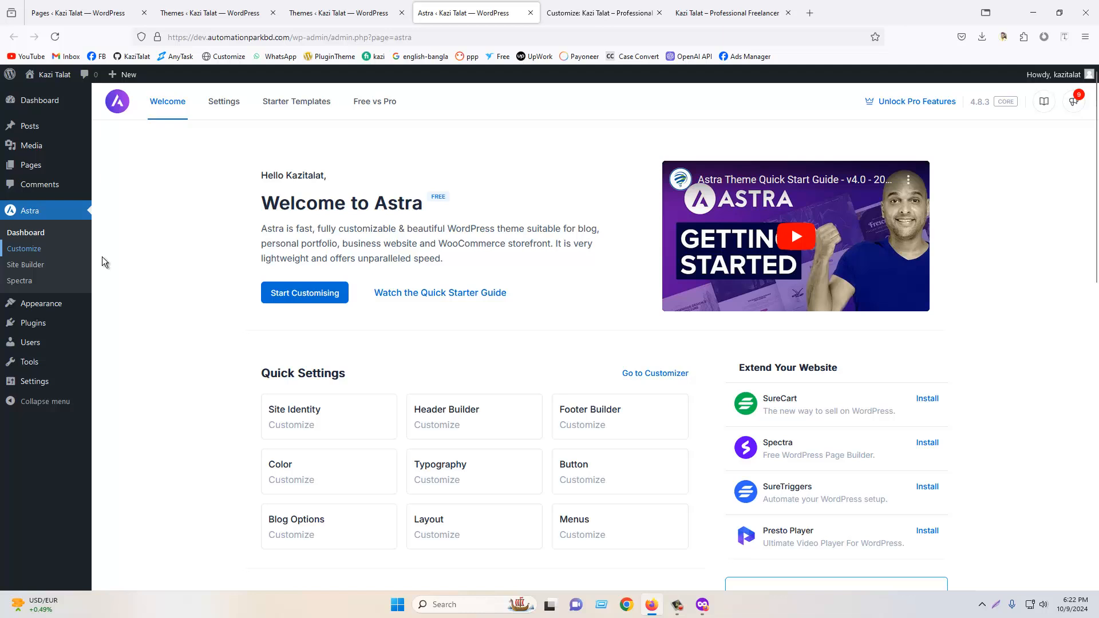
pyautogui.click(41, 302)
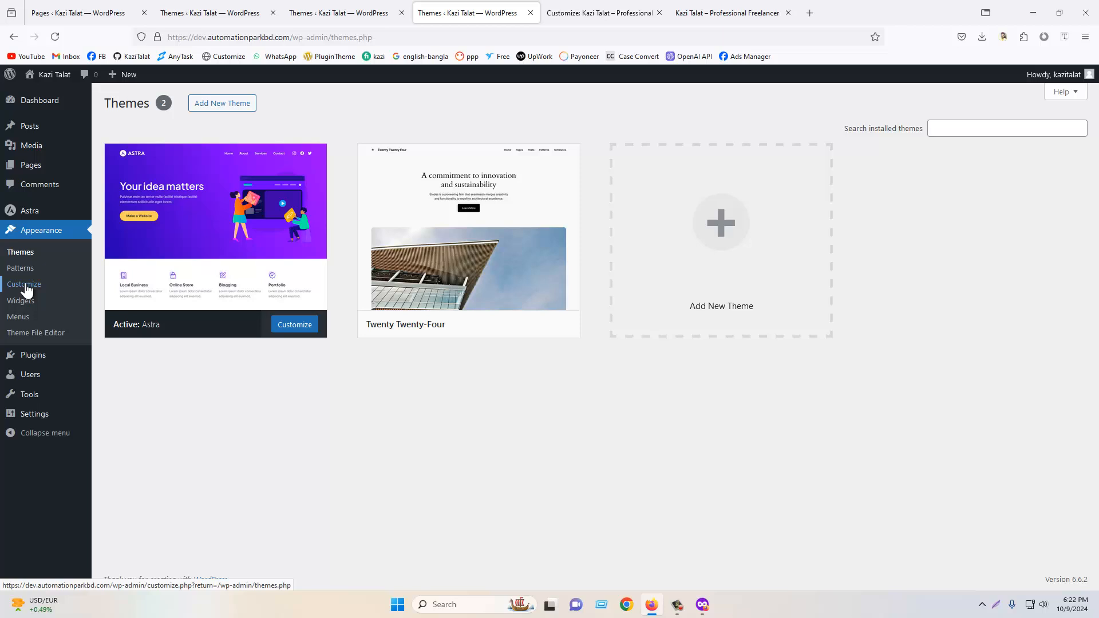
pyautogui.click(24, 326)
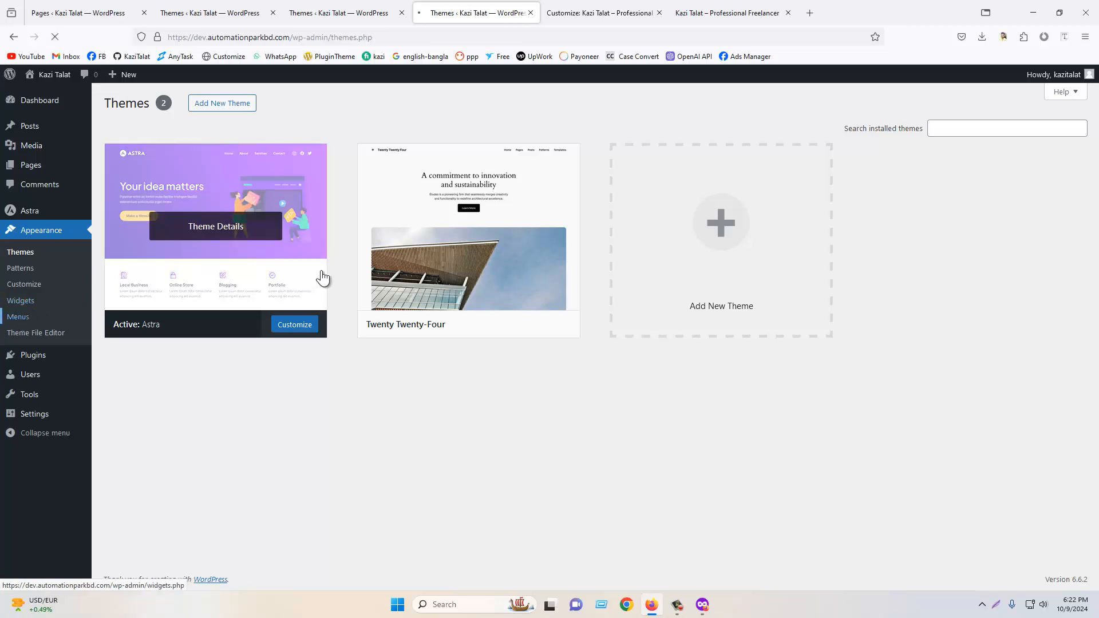
pyautogui.click(658, 13)
pyautogui.click(659, 13)
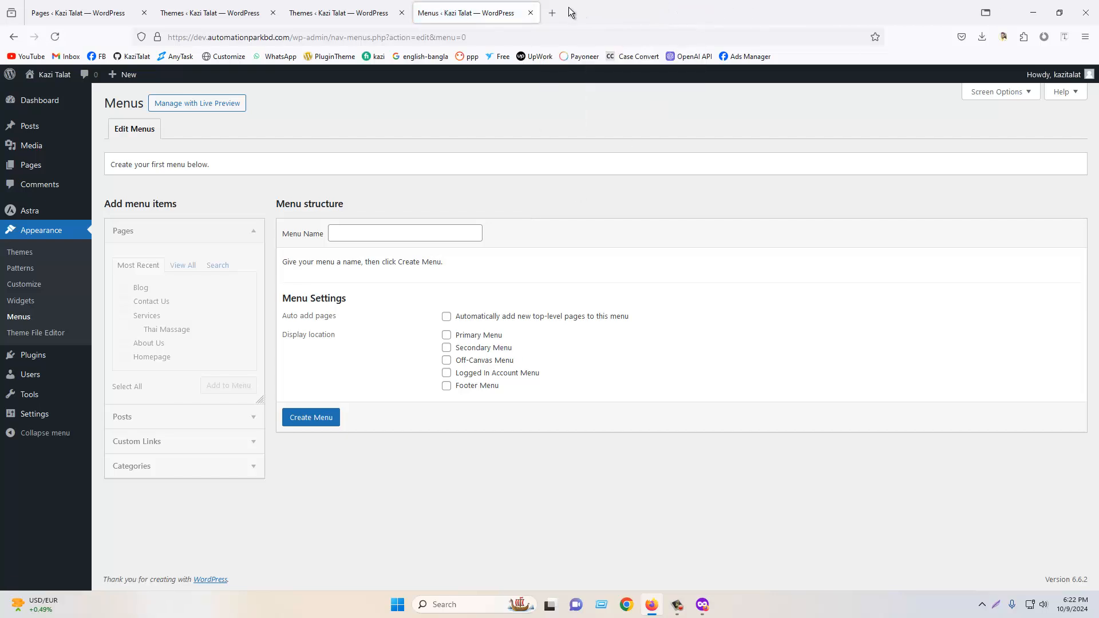
# - Open oaktreemassagedallas.com in a new tab as a reference site
pyautogui.hotkey('ctrl', 't')
pyautogui.write('oaktreemassagedallas.com/')
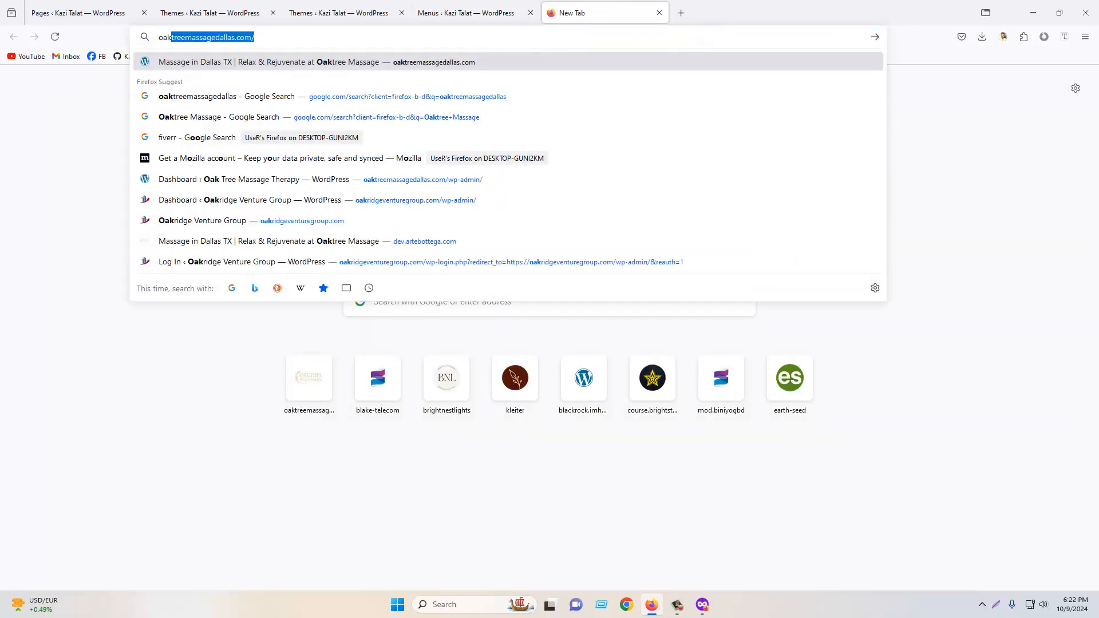
pyautogui.press('Return')
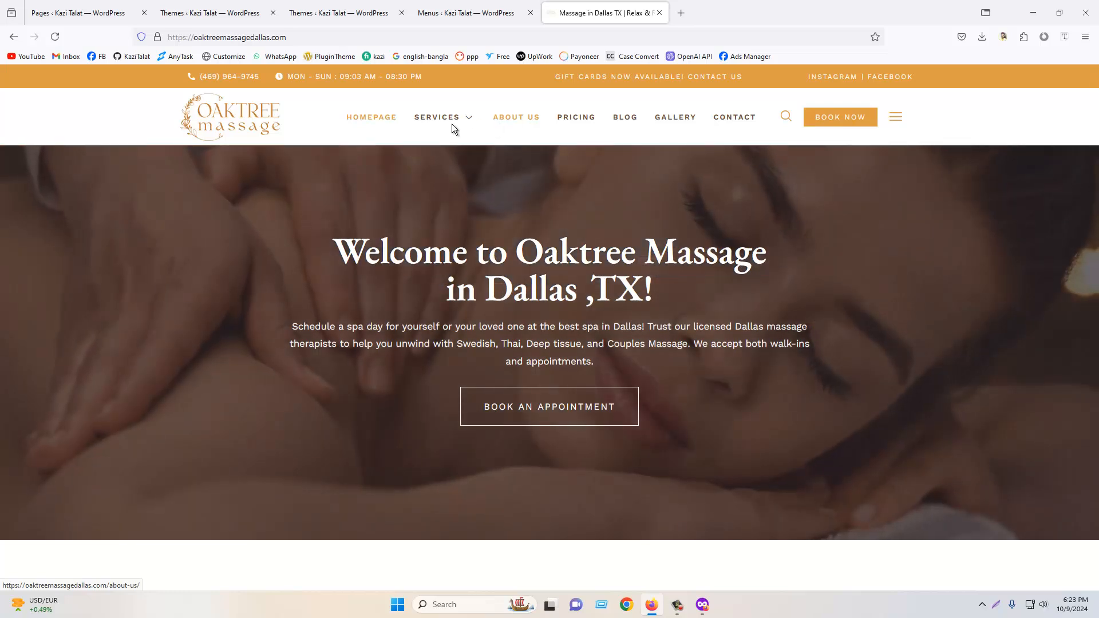
pyautogui.moveTo(437, 118)
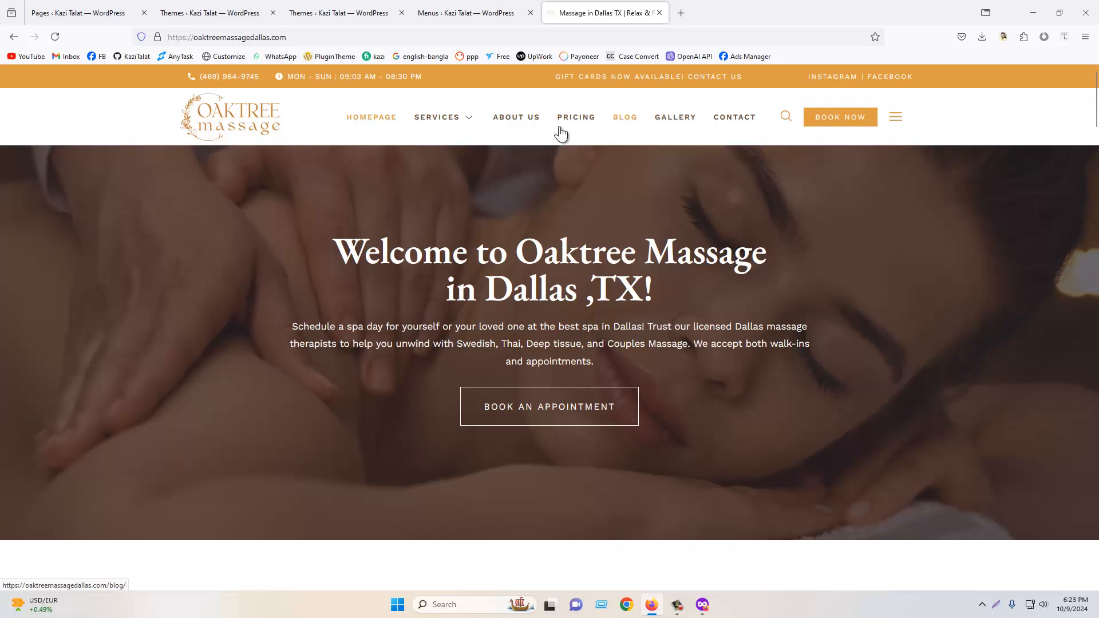
# - Browse the reference site's header navigation, footer links and side panel for menu ideas
pyautogui.click(458, 13)
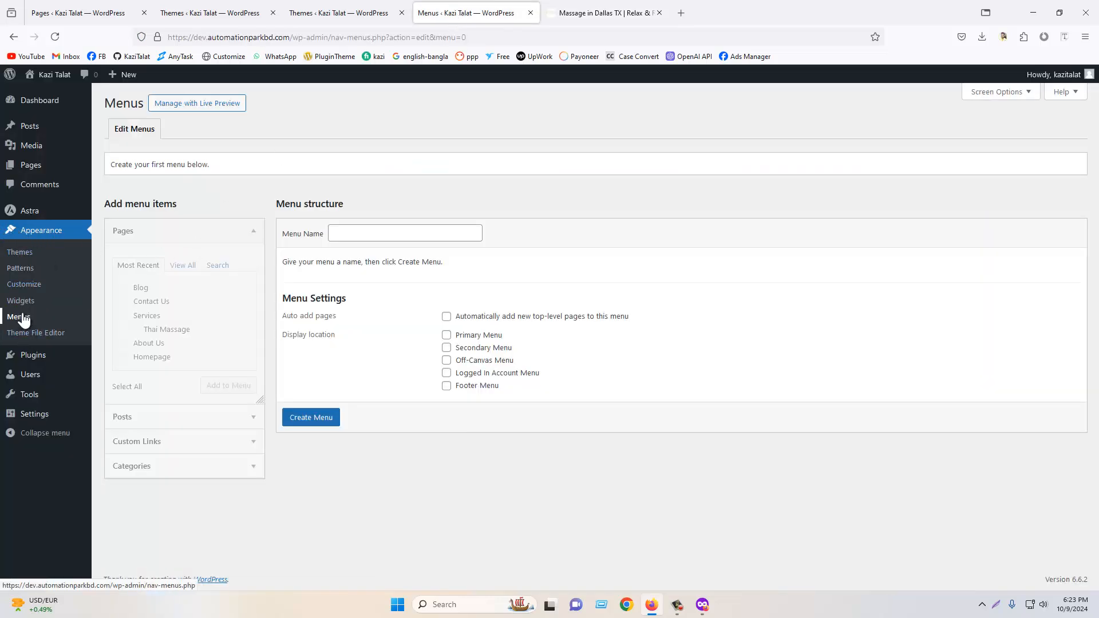
pyautogui.click(584, 23)
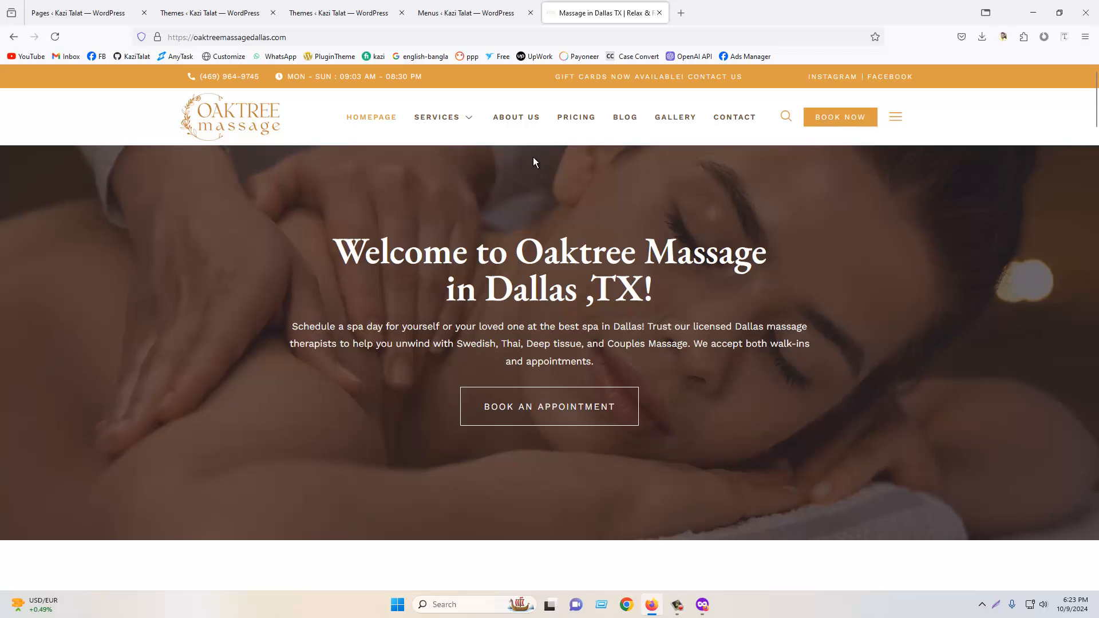
pyautogui.scroll(-10, 807, 284)
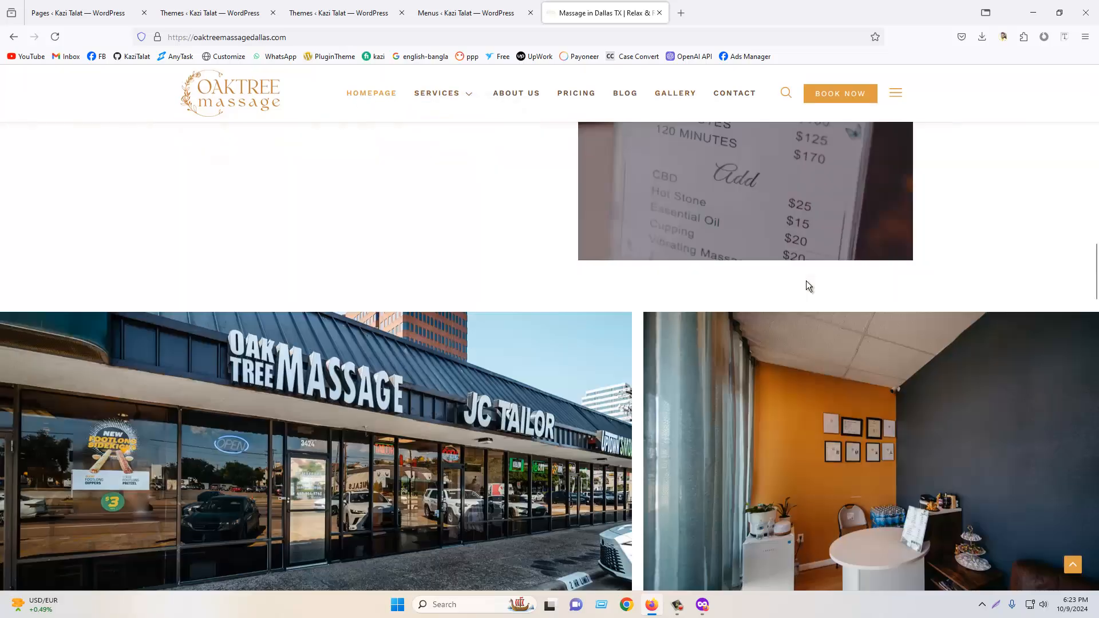
pyautogui.scroll(-10, 784, 278)
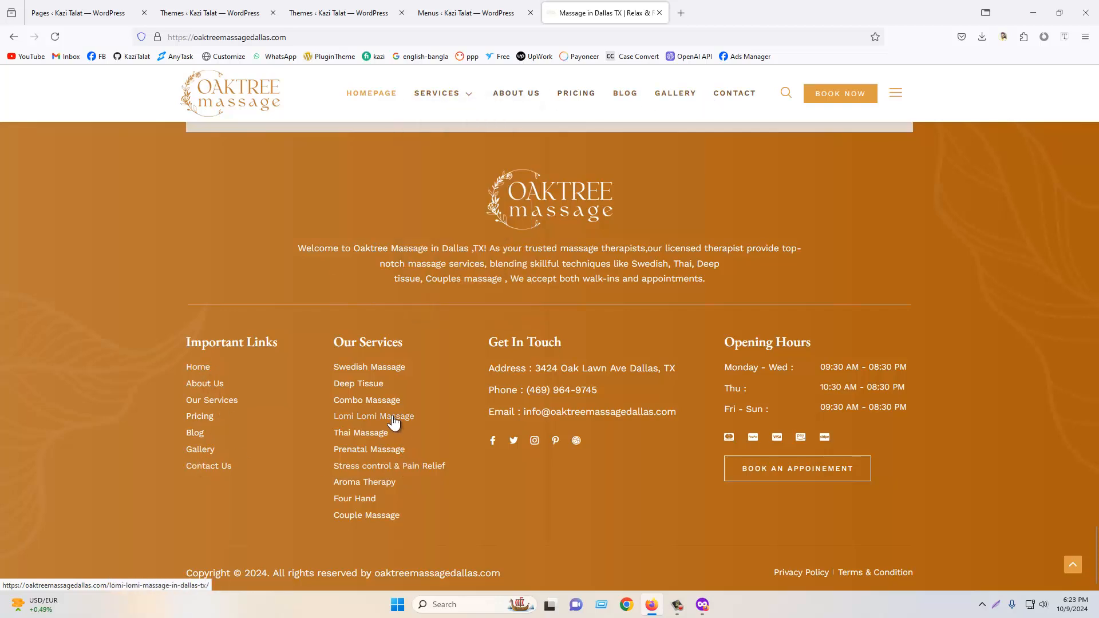
pyautogui.scroll(15, 658, 293)
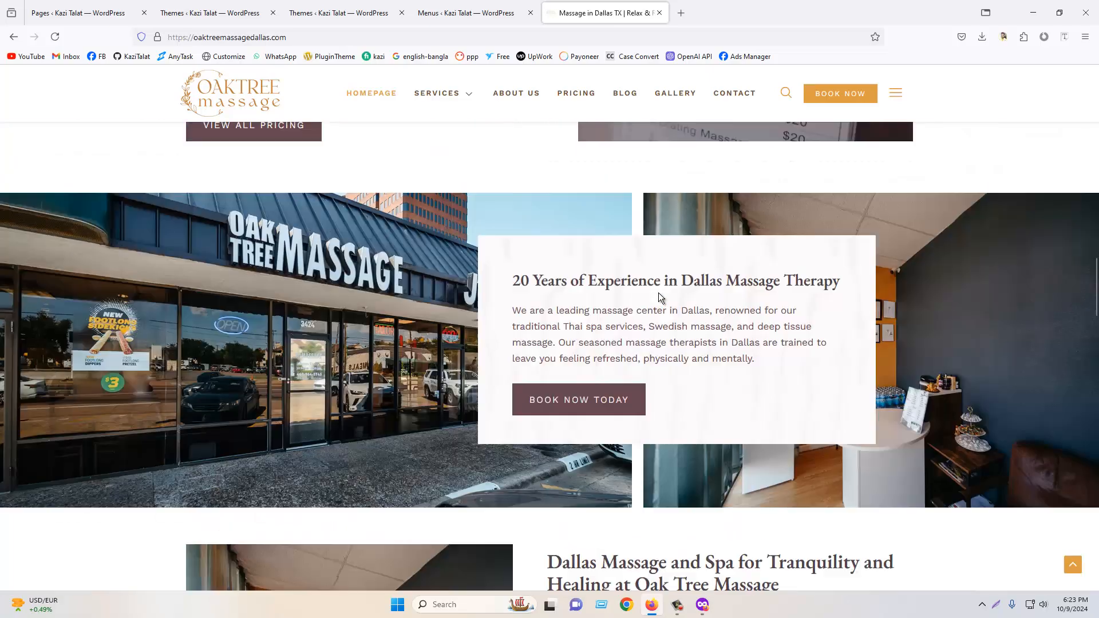
pyautogui.scroll(5, 658, 293)
pyautogui.click(896, 94)
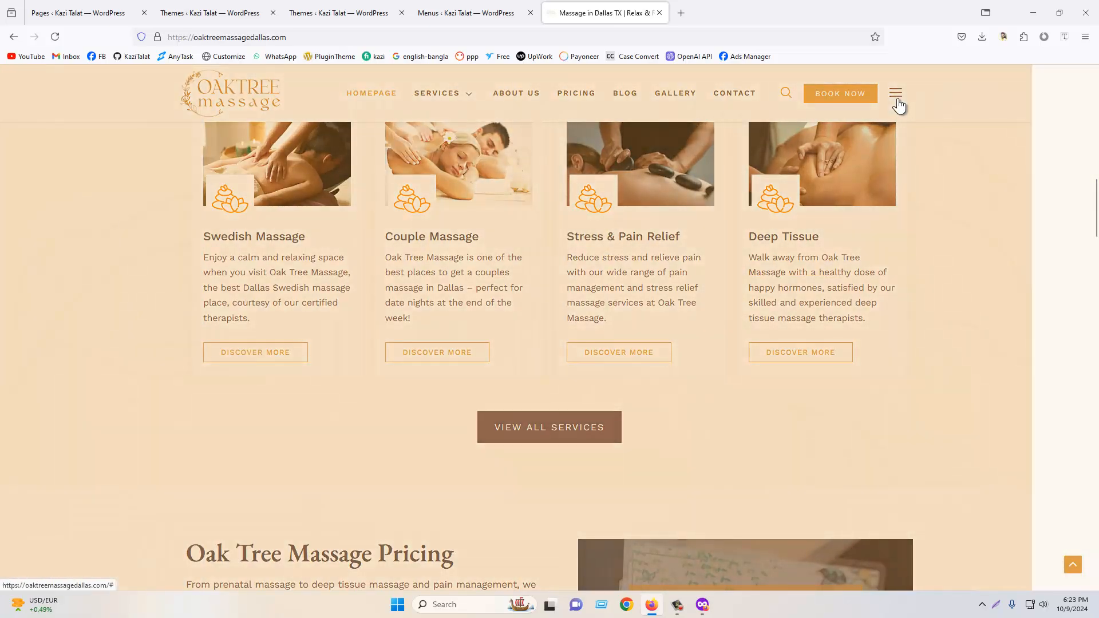
pyautogui.click(569, 210)
pyautogui.click(377, 4)
pyautogui.click(452, 3)
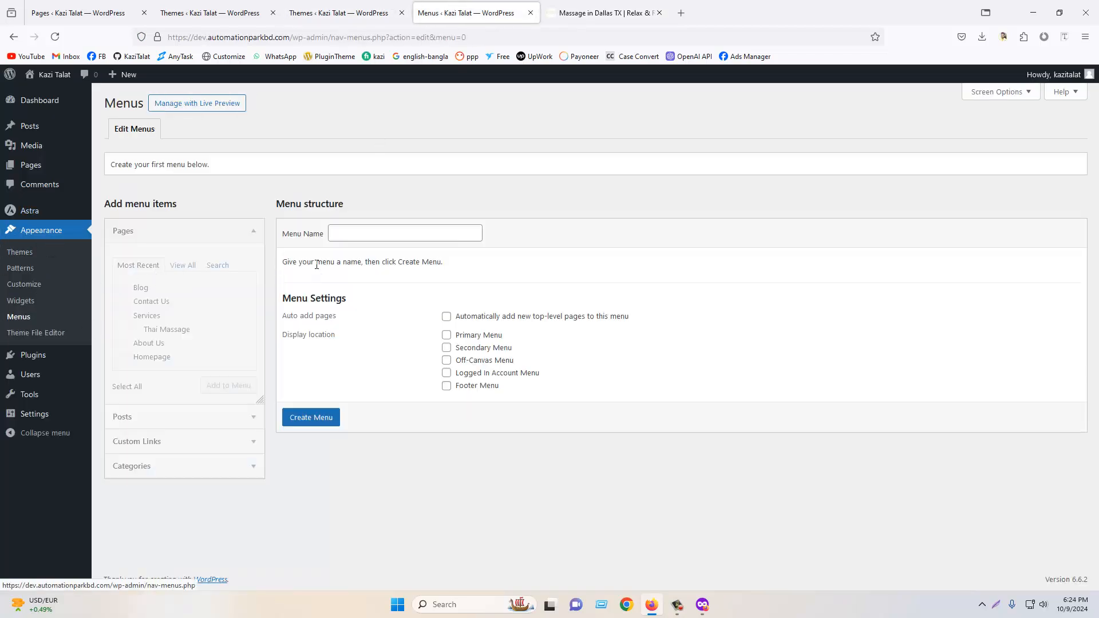
# - Create a new menu named Main Menu
pyautogui.click(347, 231)
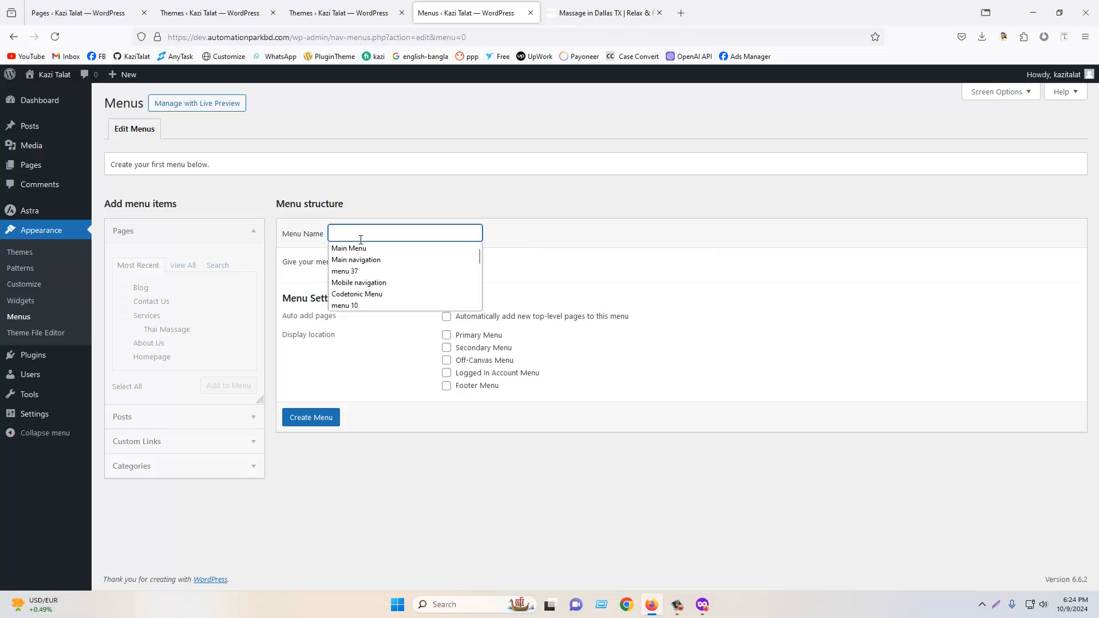
pyautogui.click(364, 249)
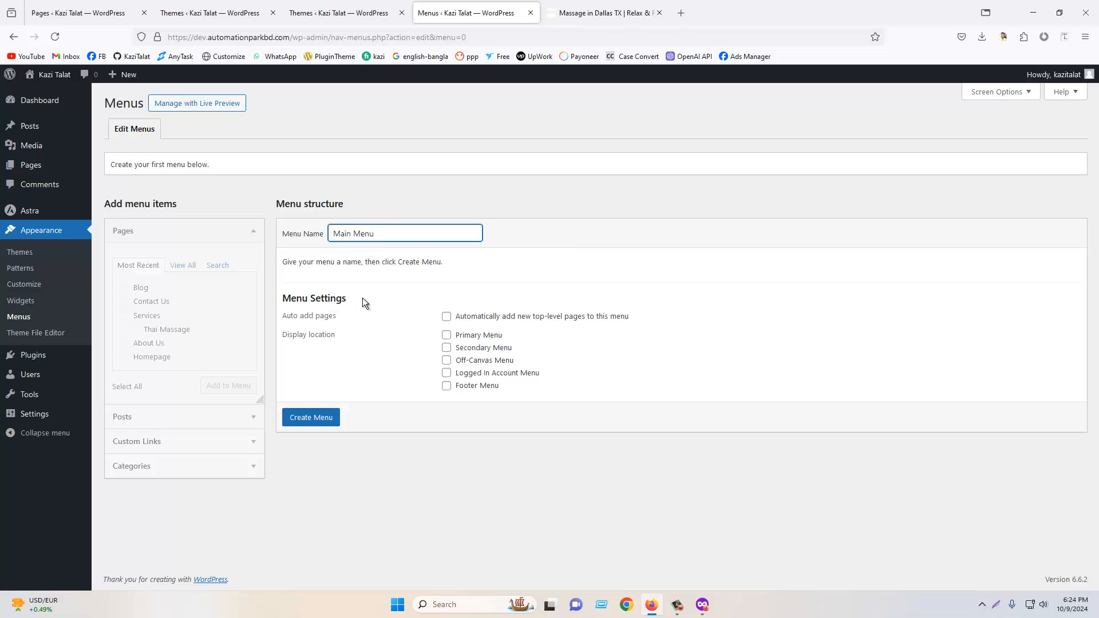
pyautogui.click(310, 420)
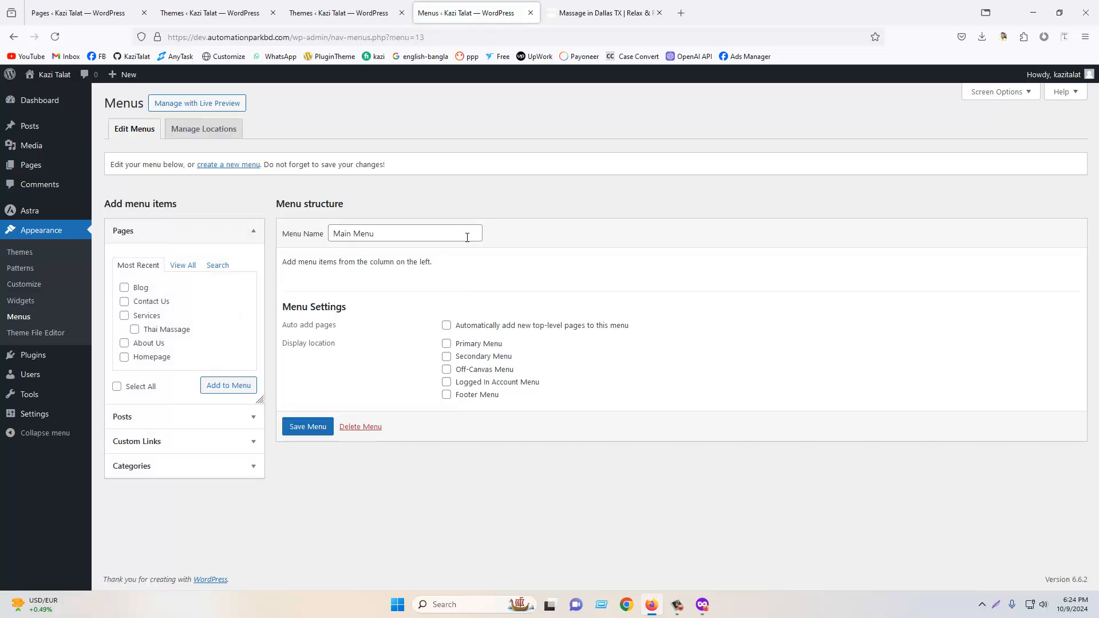
# - Add all pages except Services and Thai Massage to Main Menu
pyautogui.click(182, 267)
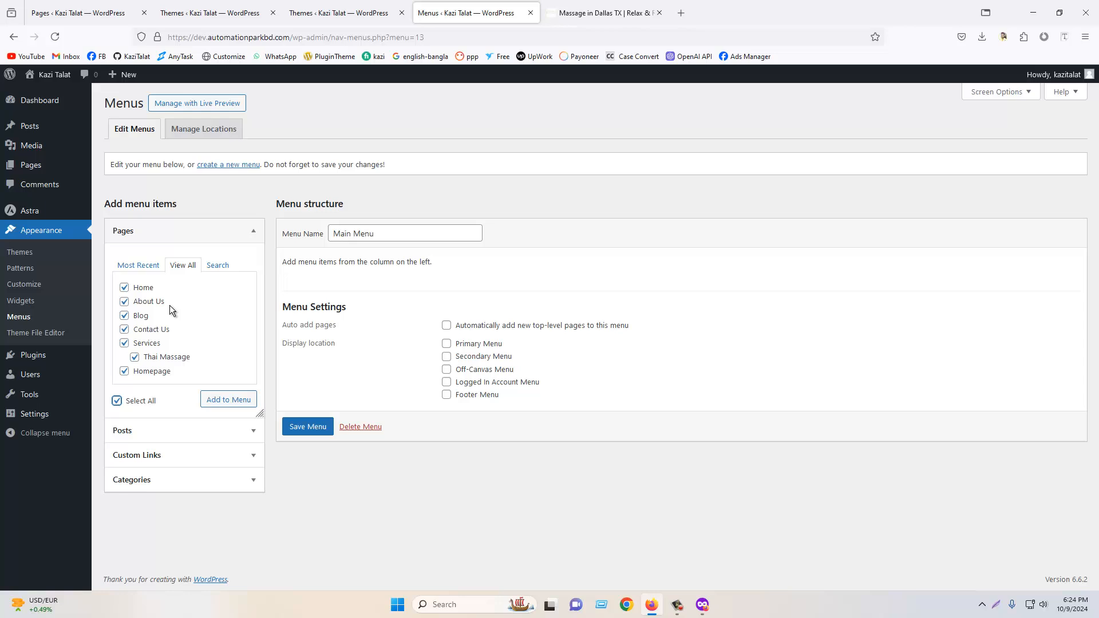
pyautogui.click(555, 6)
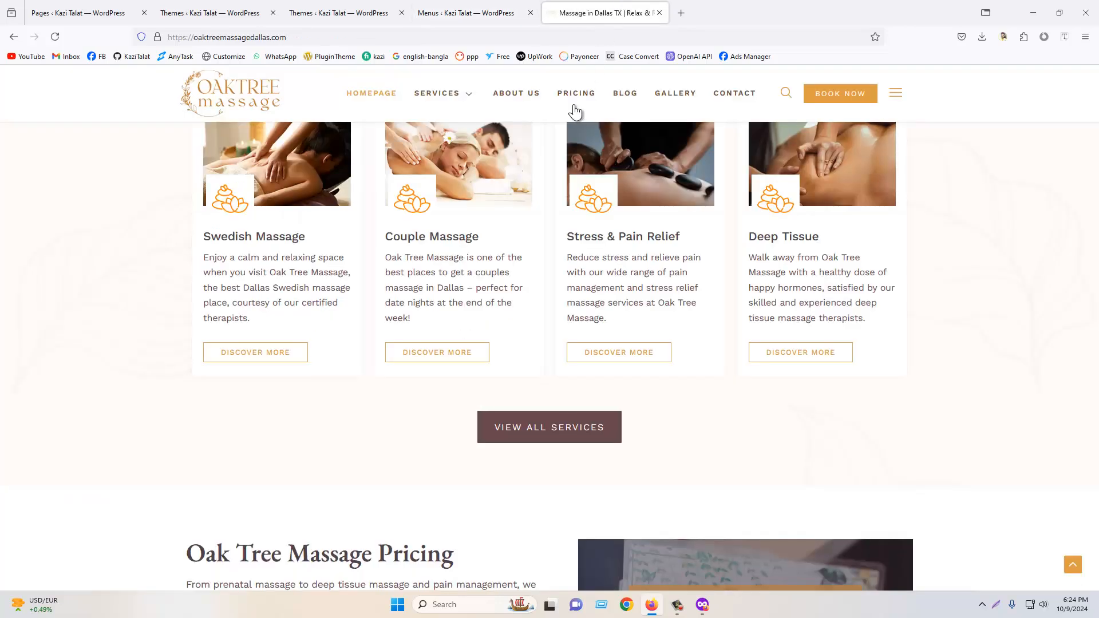
pyautogui.scroll(5, 573, 111)
pyautogui.click(450, 9)
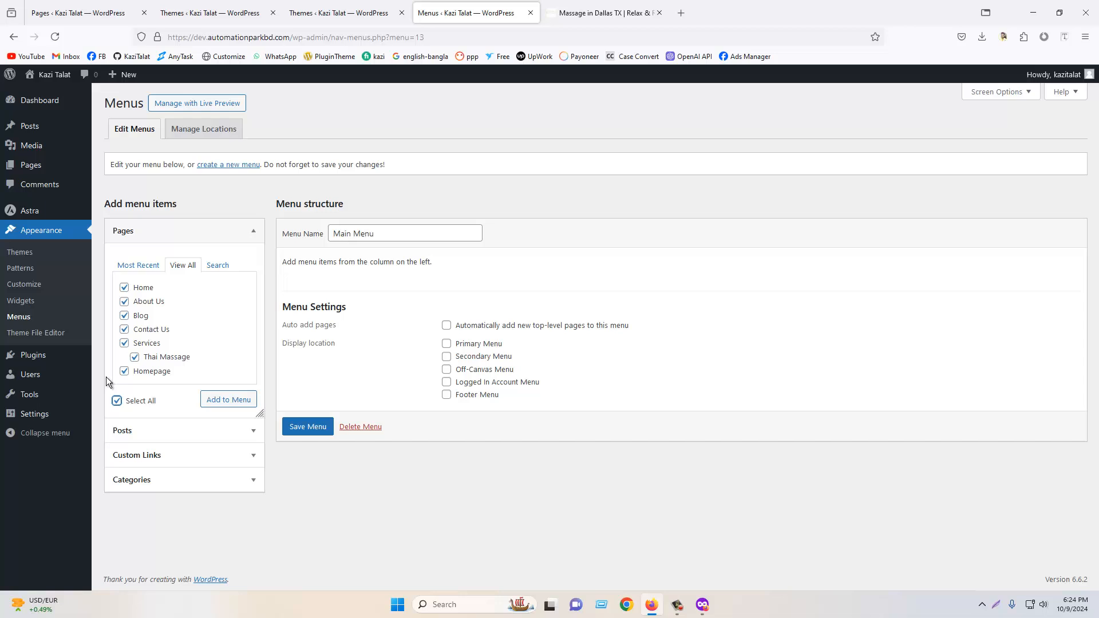
pyautogui.click(135, 358)
pyautogui.click(125, 344)
pyautogui.click(220, 404)
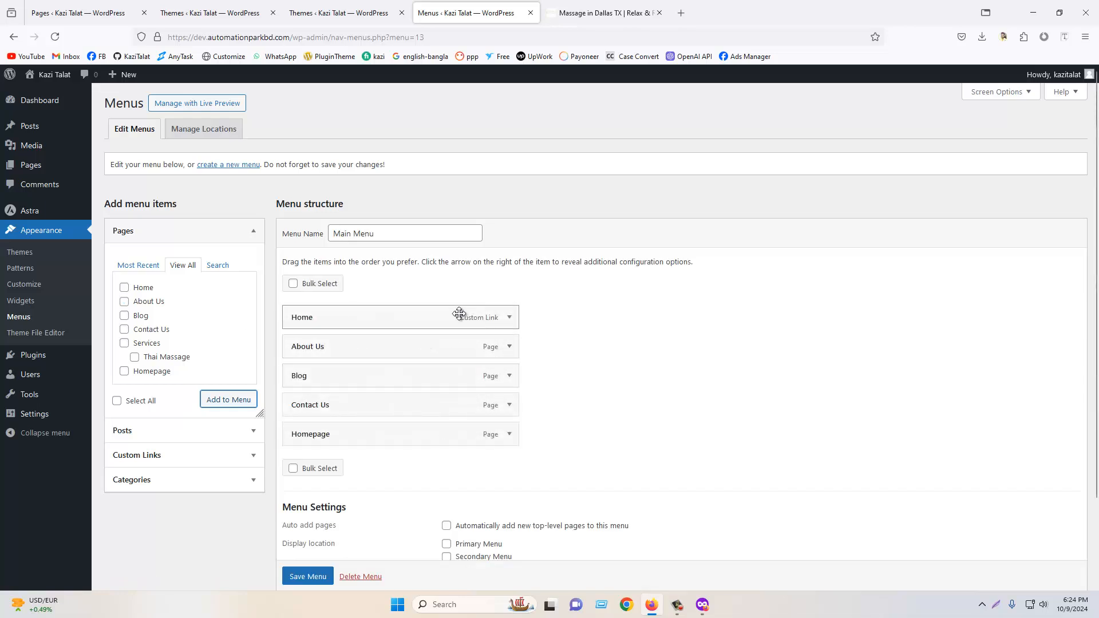
# - Remove the Home custom link from the menu and move Homepage to the top
pyautogui.click(509, 319)
pyautogui.click(303, 464)
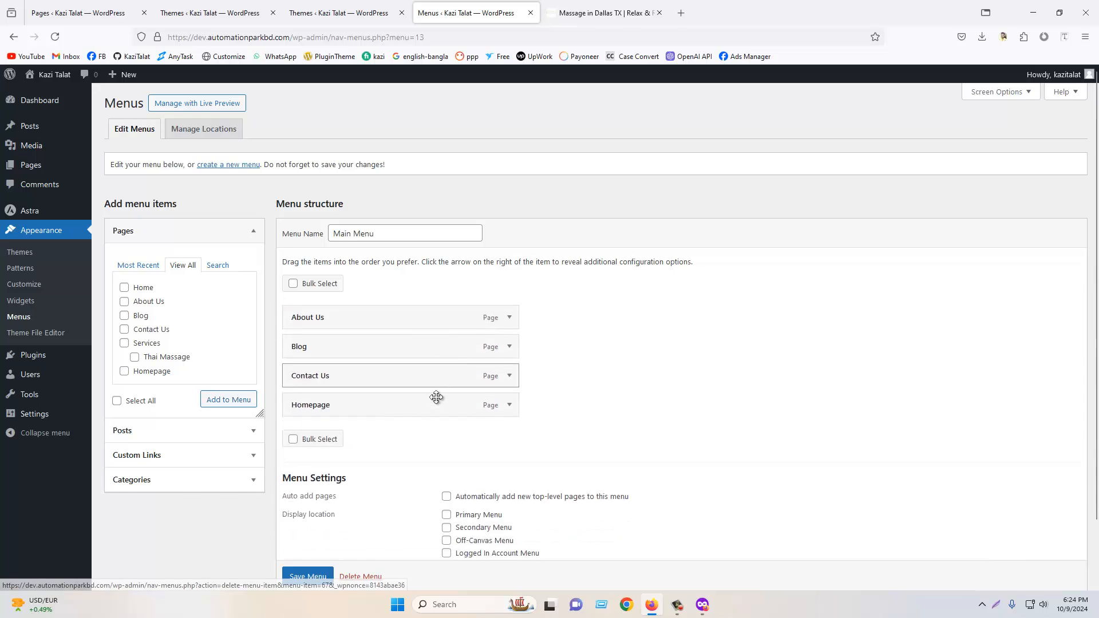
pyautogui.moveTo(497, 408); pyautogui.dragTo(428, 316)
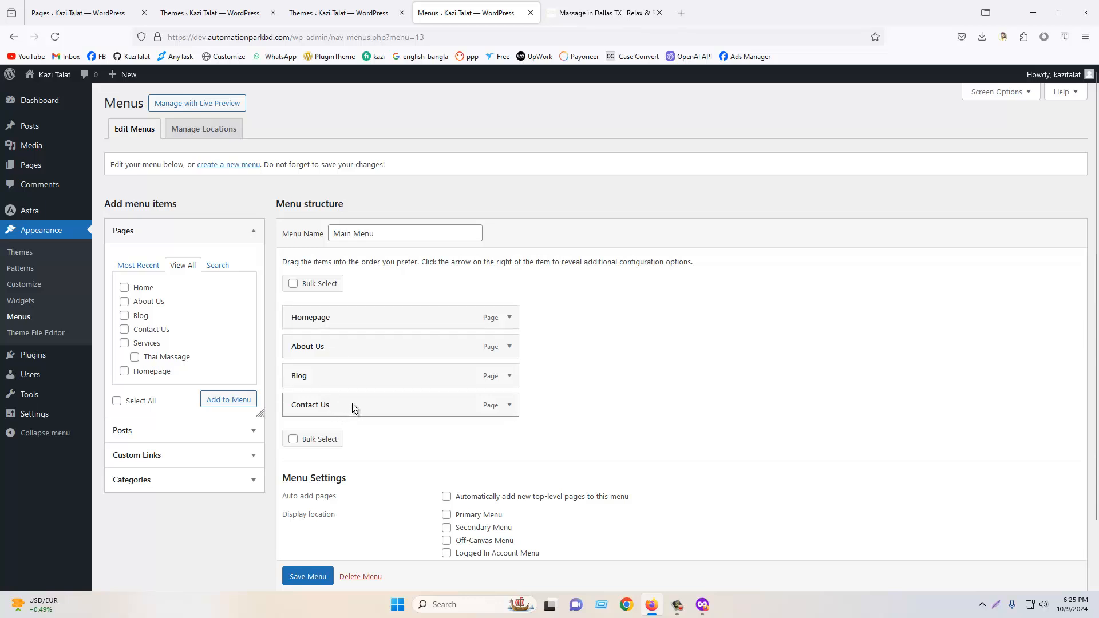
# - Add the Services and Thai Massage pages to Main Menu
pyautogui.click(126, 343)
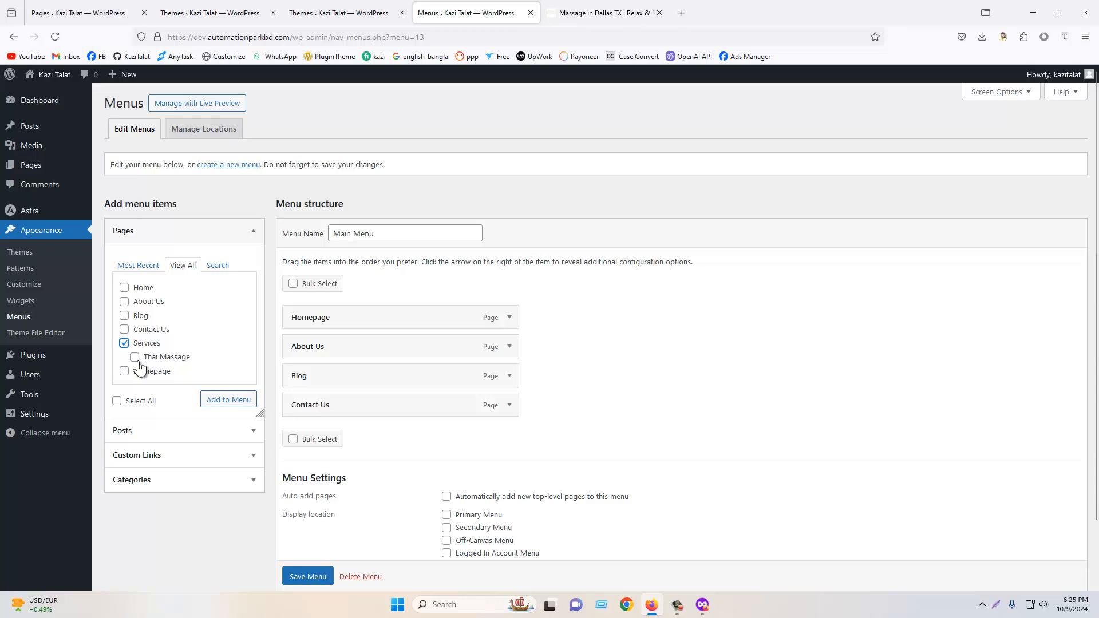
pyautogui.click(135, 357)
pyautogui.click(232, 400)
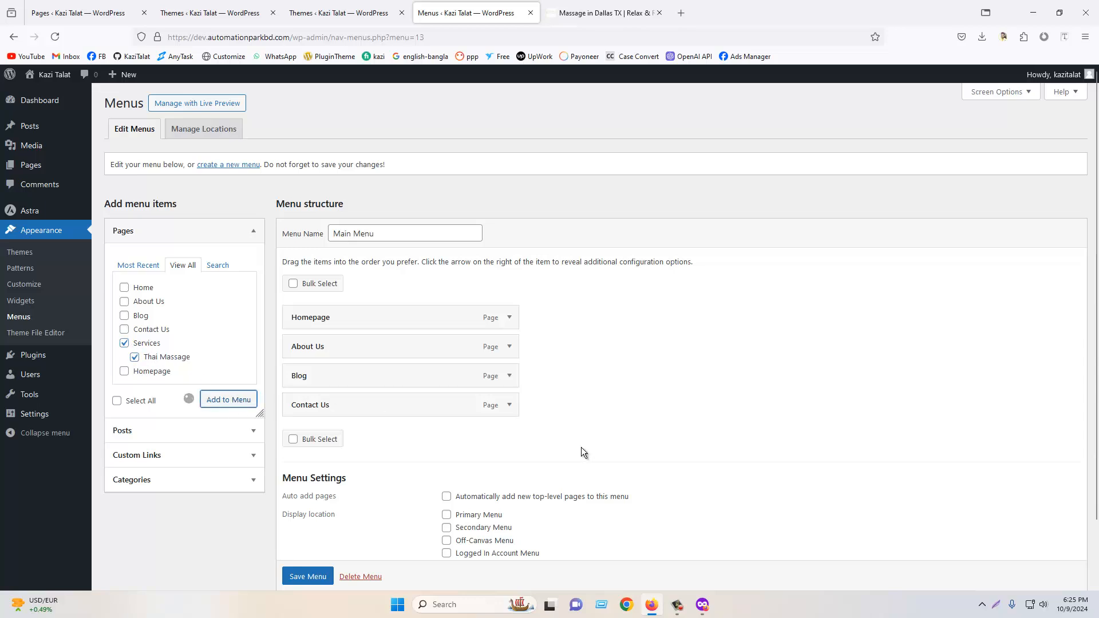
# - Move Services directly below About Us and nest Thai Massage under Services as a sub-item
pyautogui.scroll(-2, 276, 348)
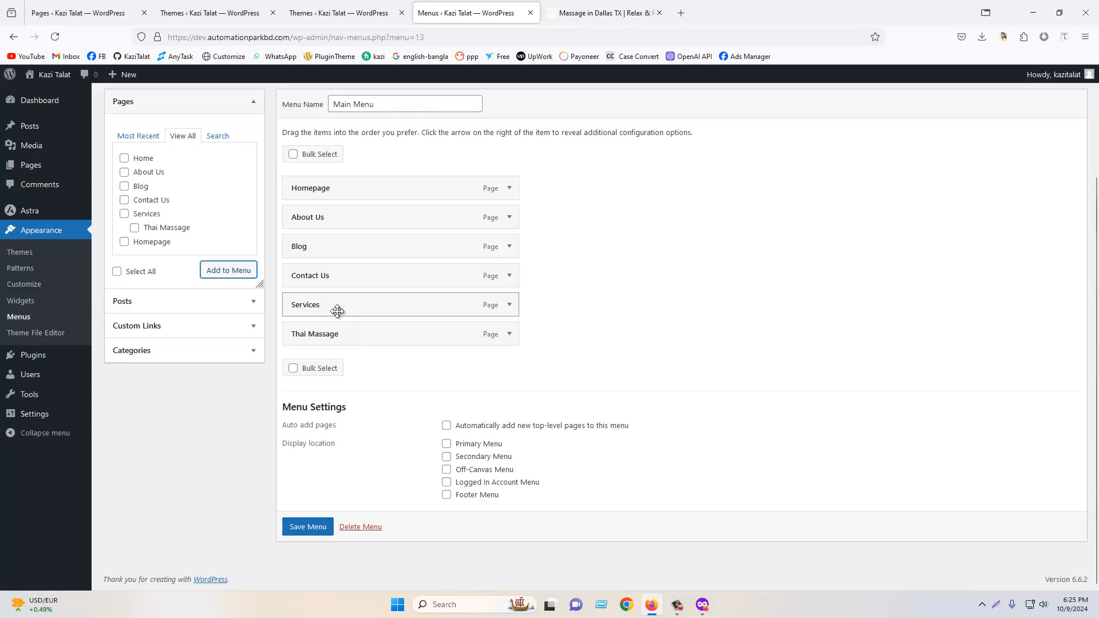
pyautogui.moveTo(338, 310); pyautogui.dragTo(338, 255)
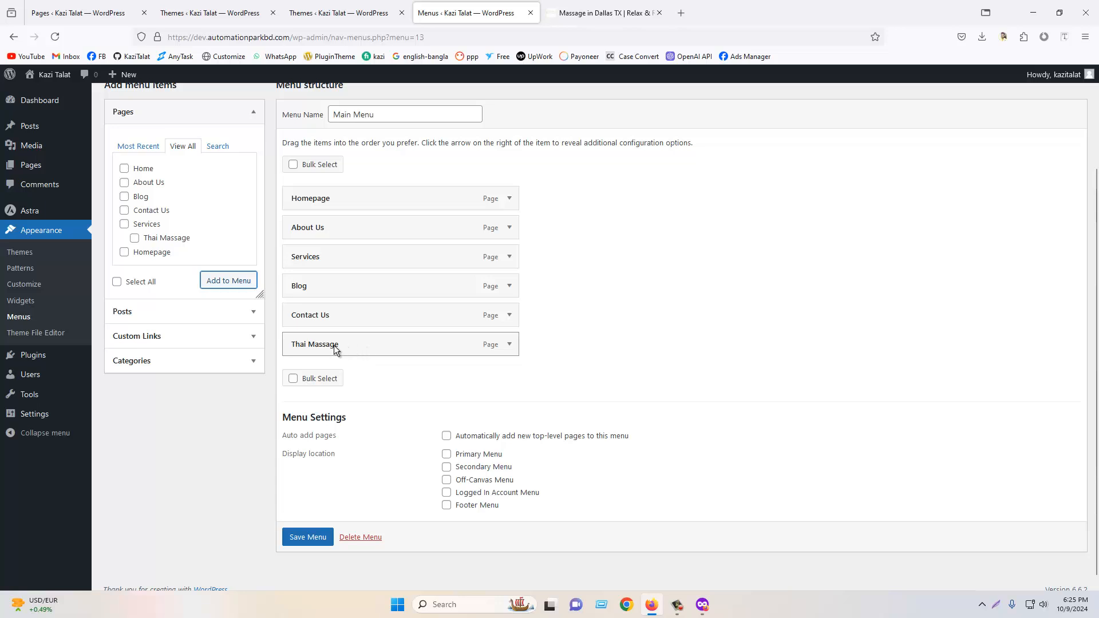
pyautogui.moveTo(334, 345); pyautogui.dragTo(354, 307)
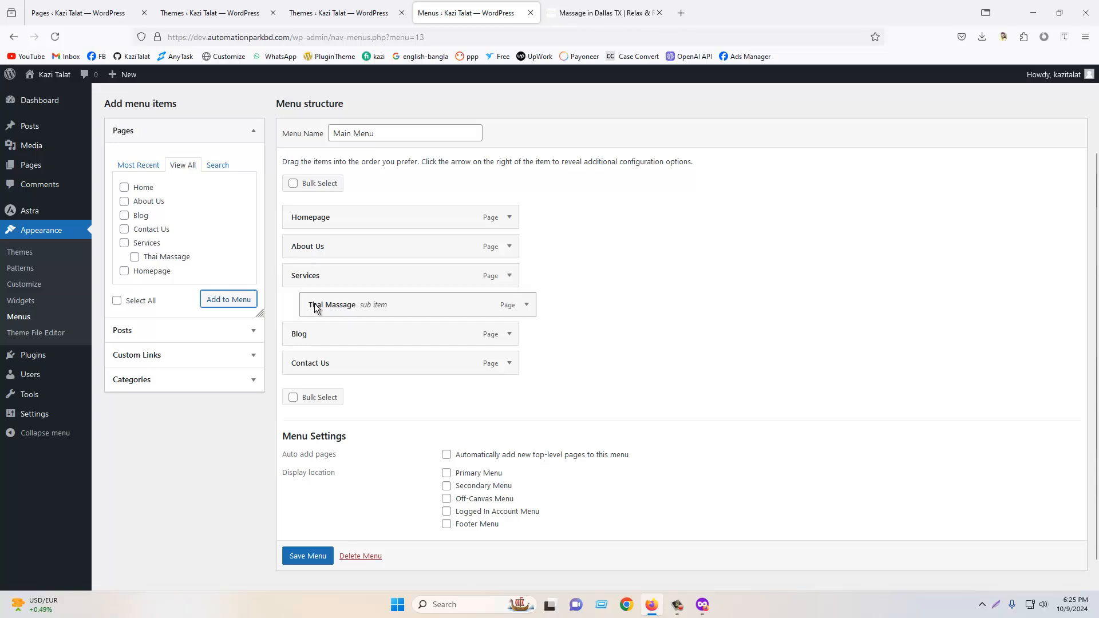
# - Compare the structure with the reference site's Services dropdown and save the Main Menu
pyautogui.click(601, 13)
pyautogui.moveTo(438, 121)
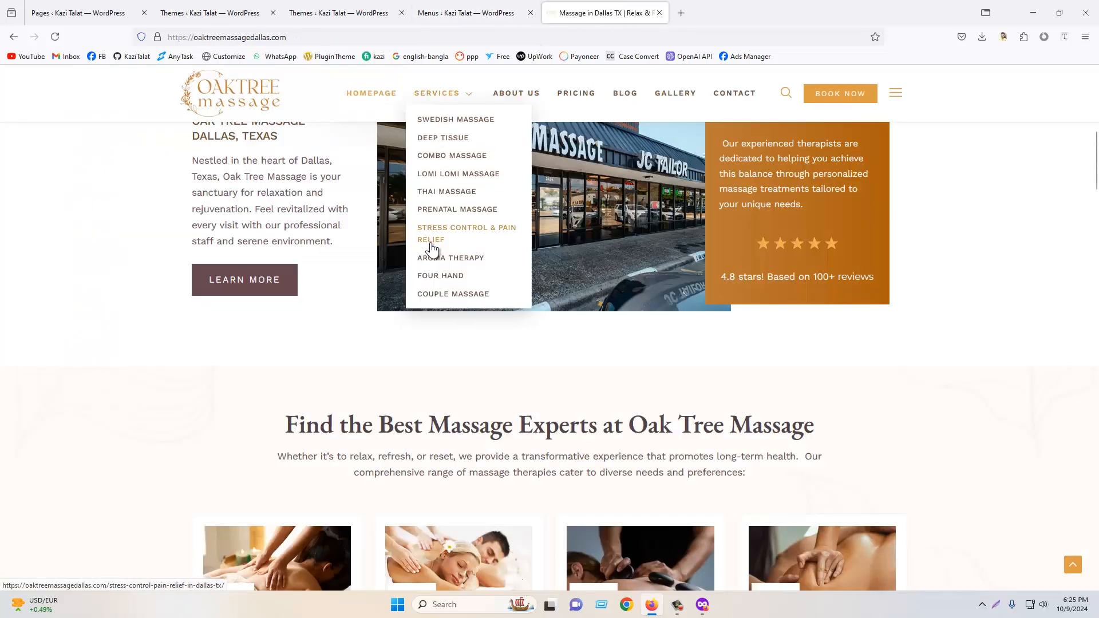
pyautogui.click(464, 5)
pyautogui.click(601, 13)
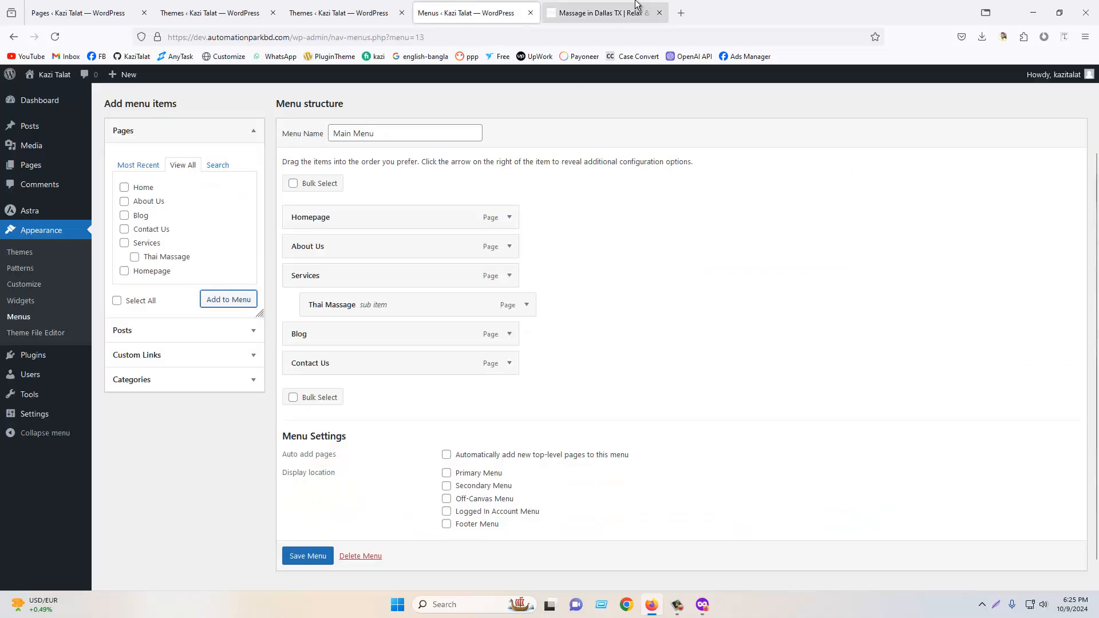
pyautogui.click(487, 4)
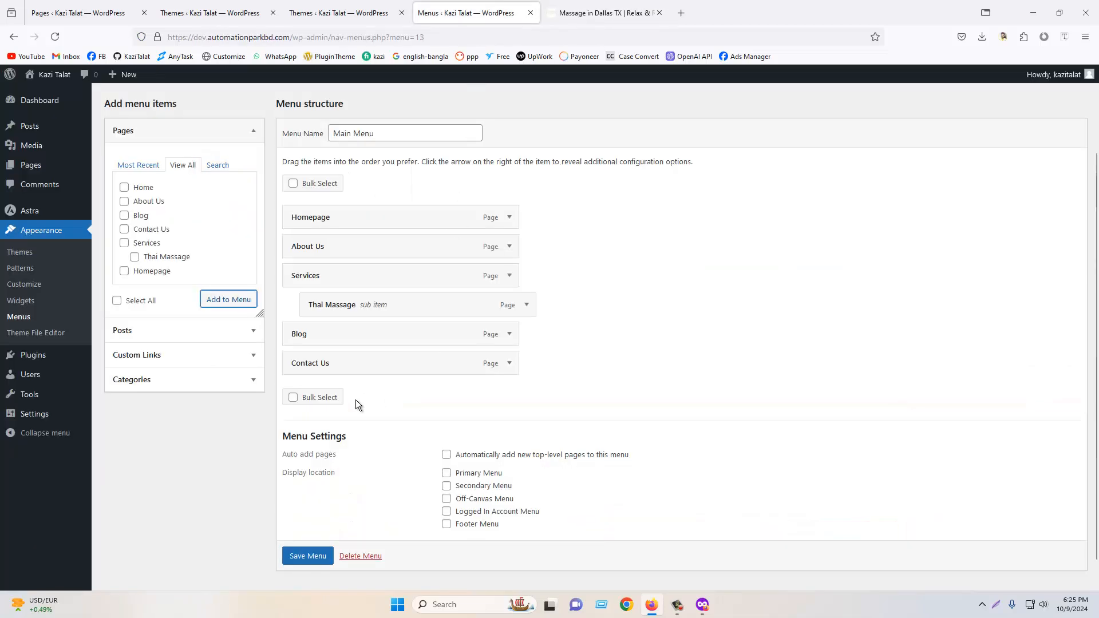
pyautogui.scroll(-1, 435, 447)
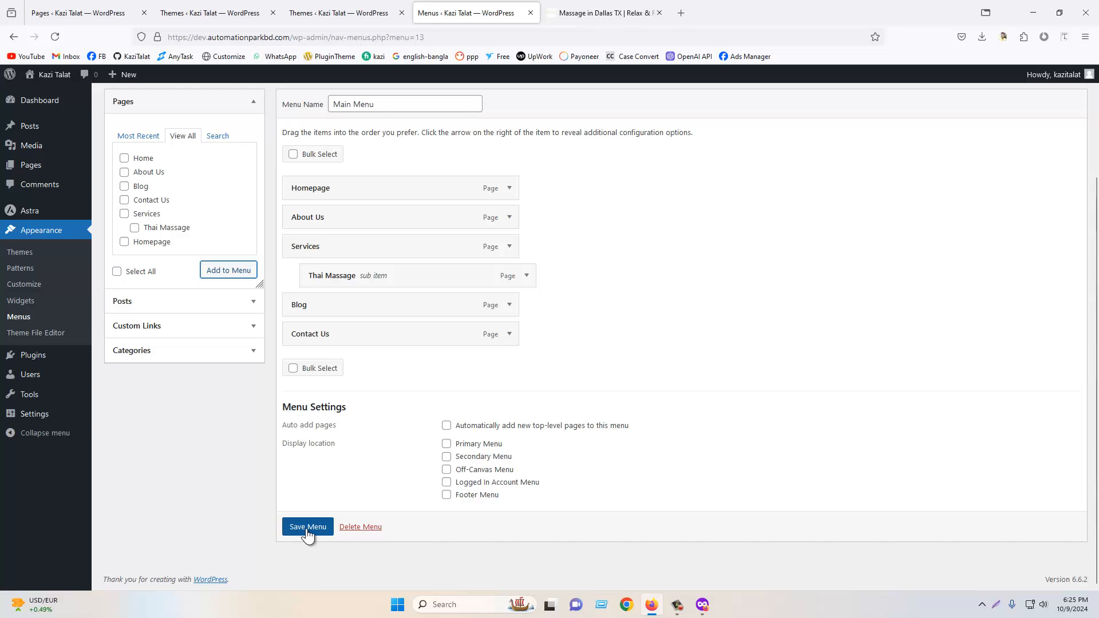
pyautogui.click(307, 530)
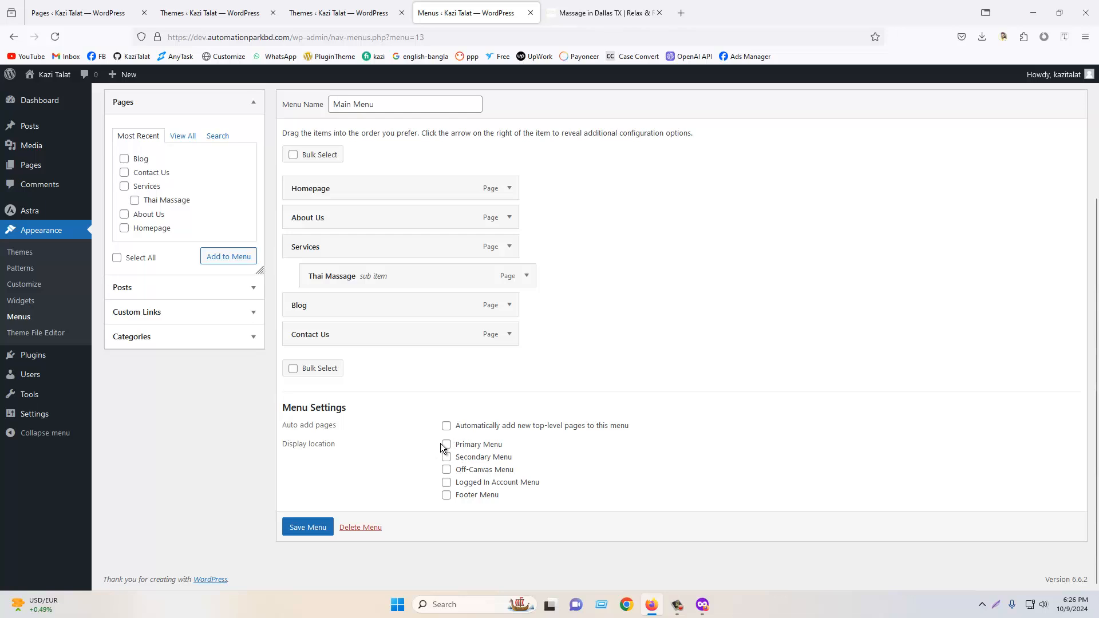
# - Assign Main Menu to the Primary Menu display location and save the menu
pyautogui.click(601, 13)
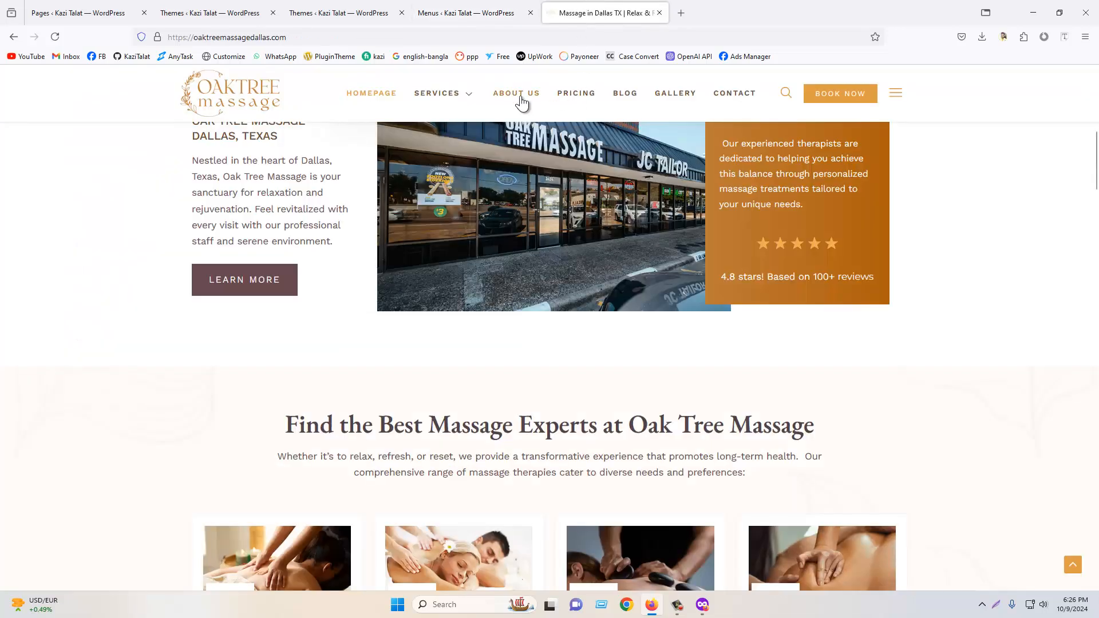
pyautogui.click(509, 6)
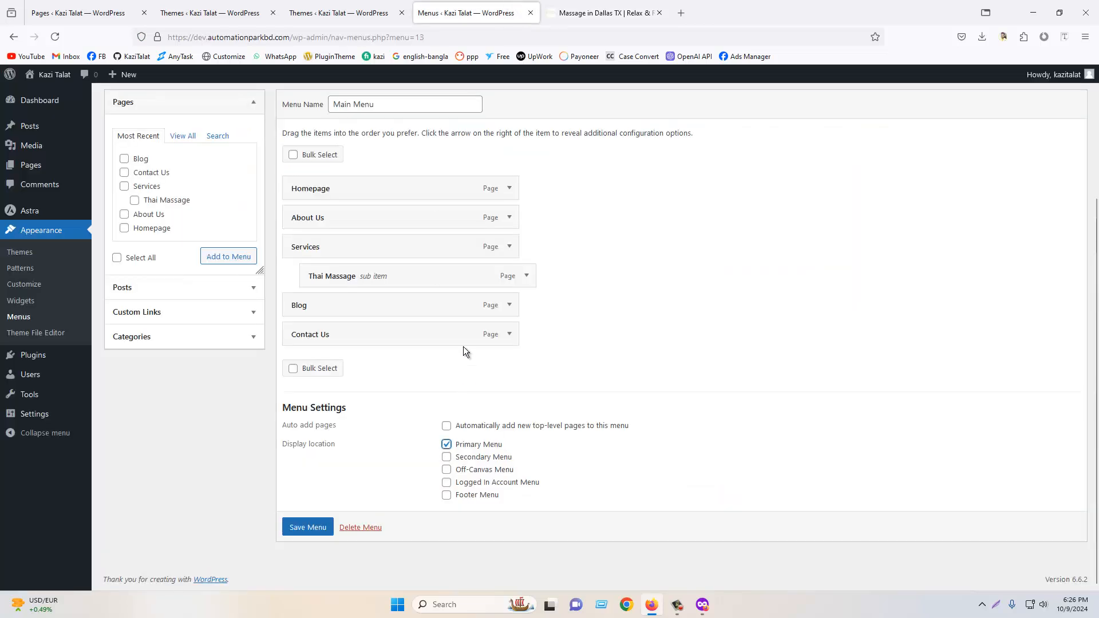
pyautogui.click(299, 527)
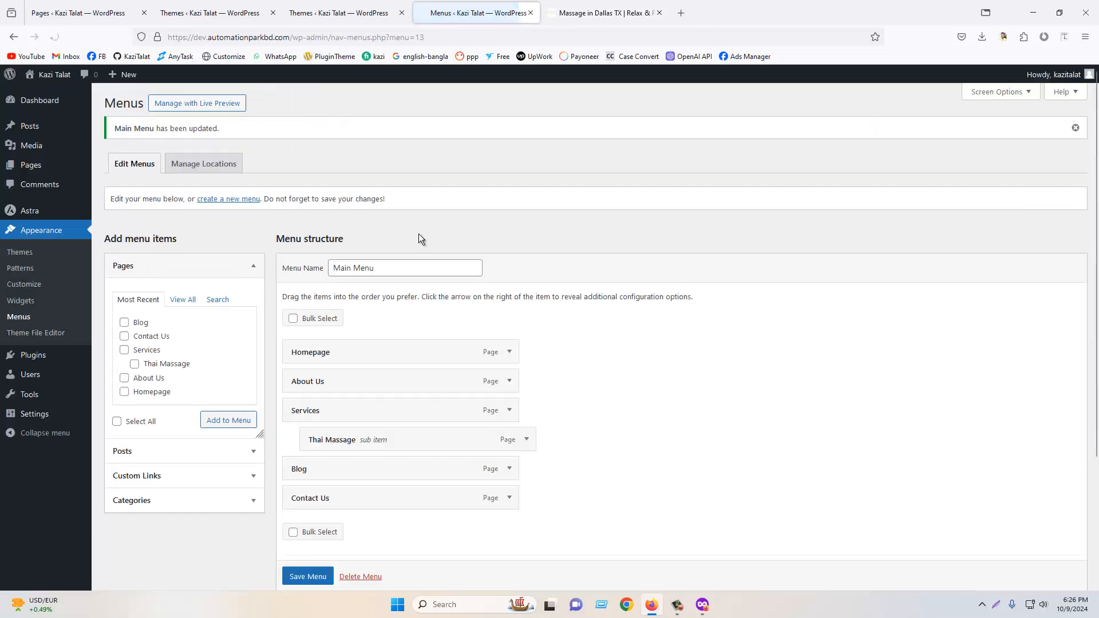
# - Open the live site in a new tab to preview the header navigation
pyautogui.click(332, 6)
pyautogui.moveTo(48, 76)
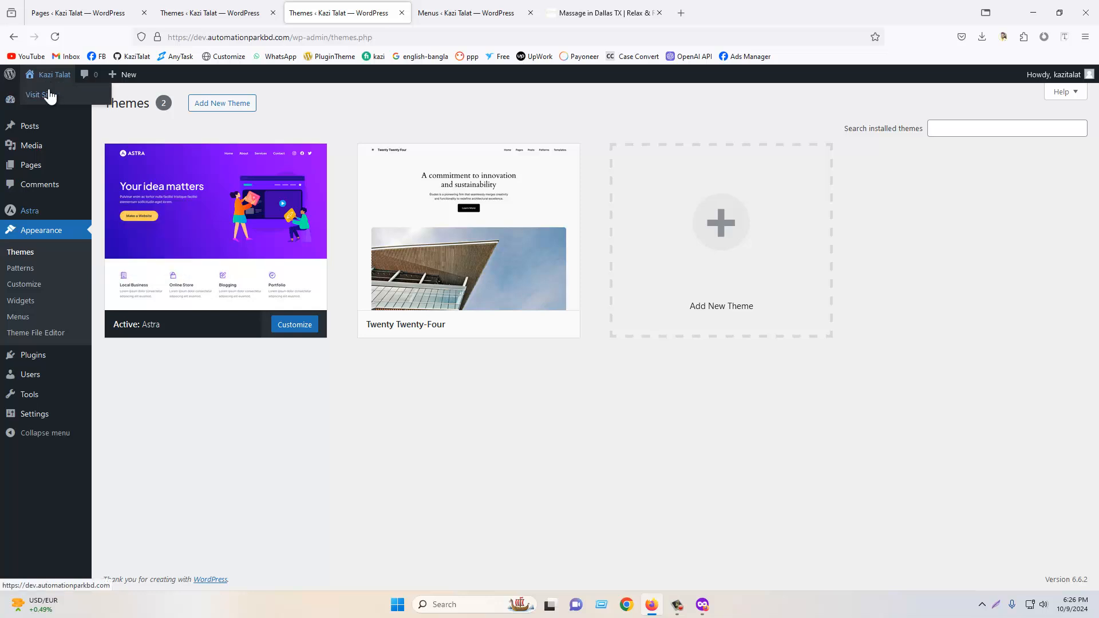
pyautogui.middleClick(40, 95)
pyautogui.click(604, 13)
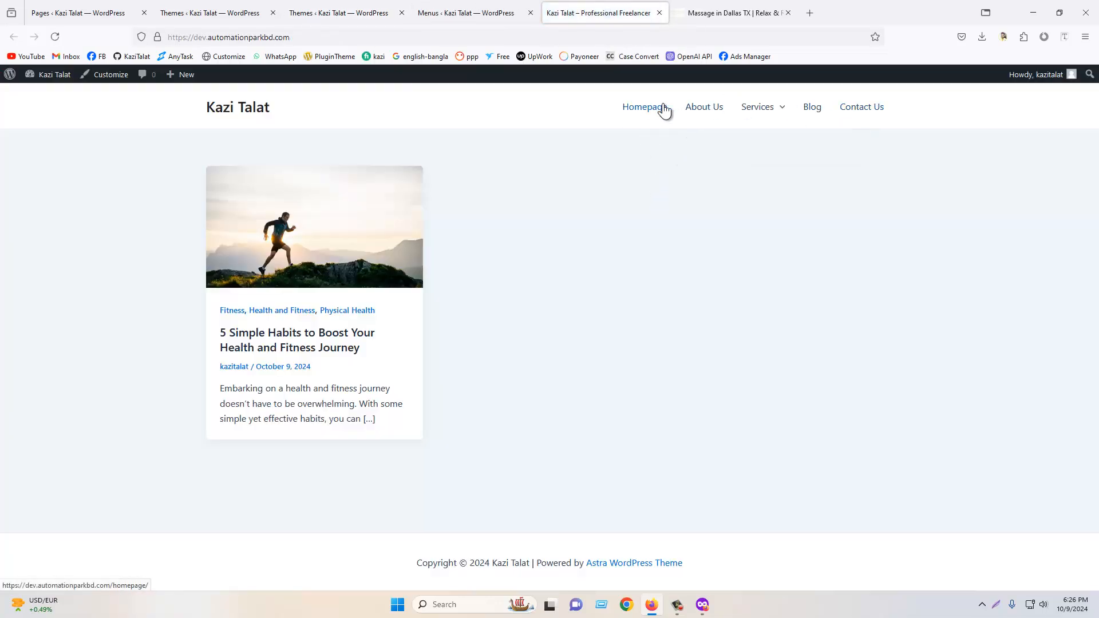
pyautogui.moveTo(758, 107)
# - Compare the menu structure, the live site's header and the reference site's navigation
pyautogui.click(504, 10)
pyautogui.scroll(-3, 602, 305)
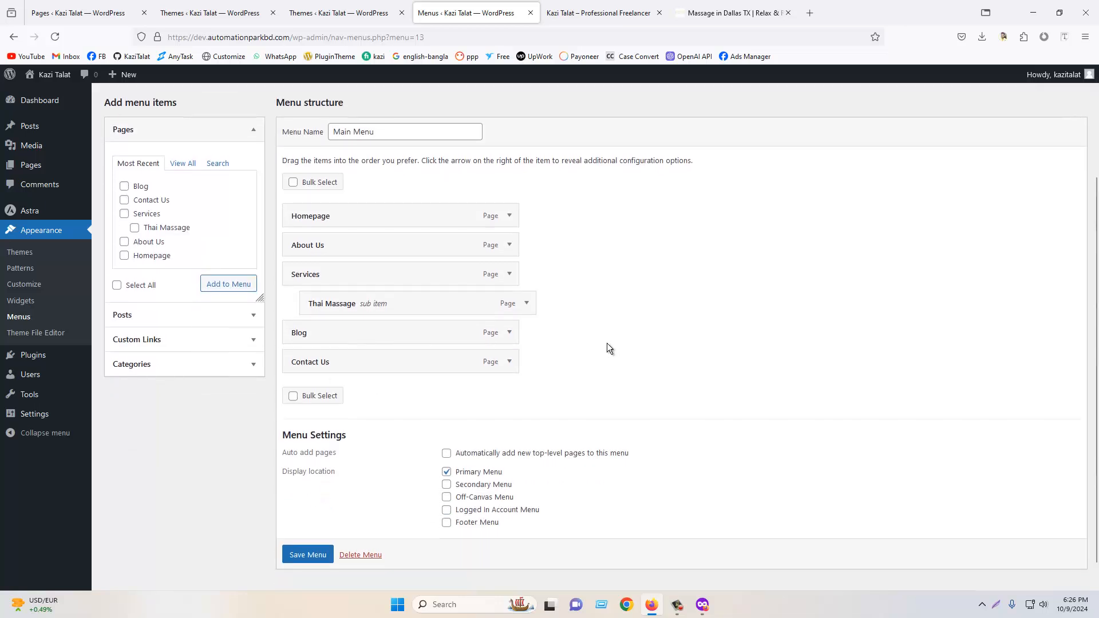
pyautogui.click(601, 13)
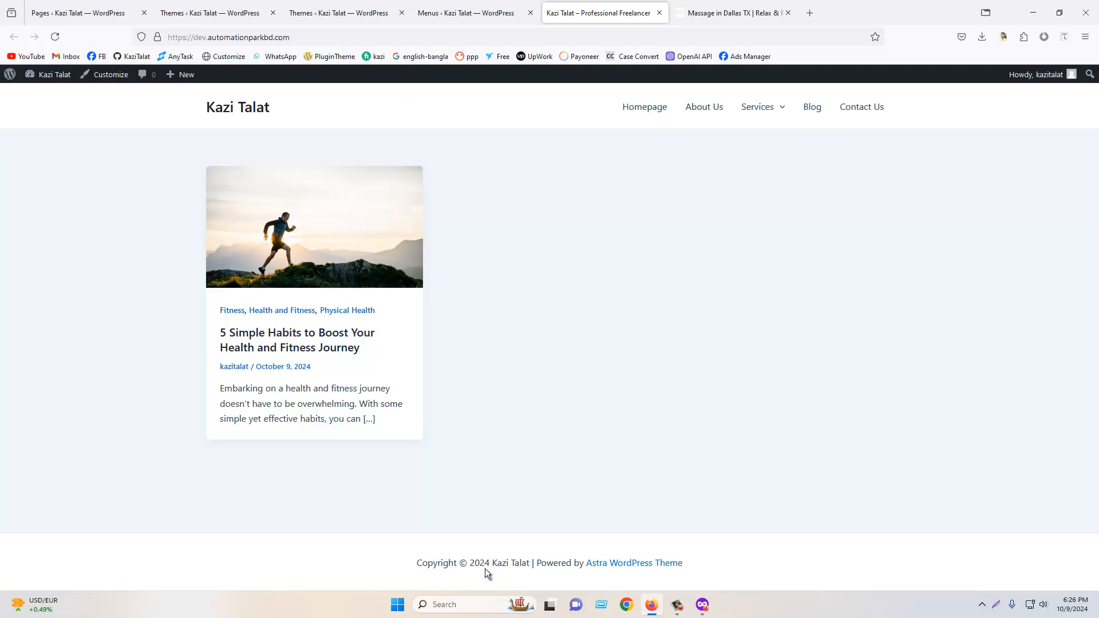
pyautogui.click(748, 11)
pyautogui.scroll(10, 714, 400)
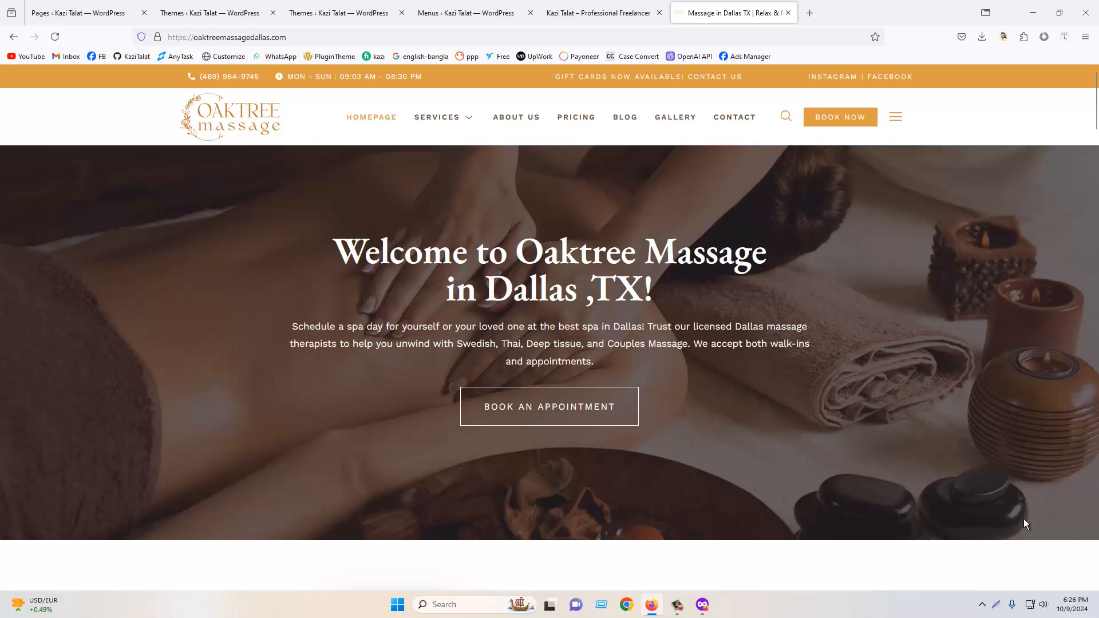
# - Capture screenshots of the reference site's header bar and footer sections
pyautogui.press('shift+super+s')
pyautogui.moveTo(0, 63); pyautogui.dragTo(1096, 154)
pyautogui.click(1090, 166)
pyautogui.scroll(-20, 956, 238)
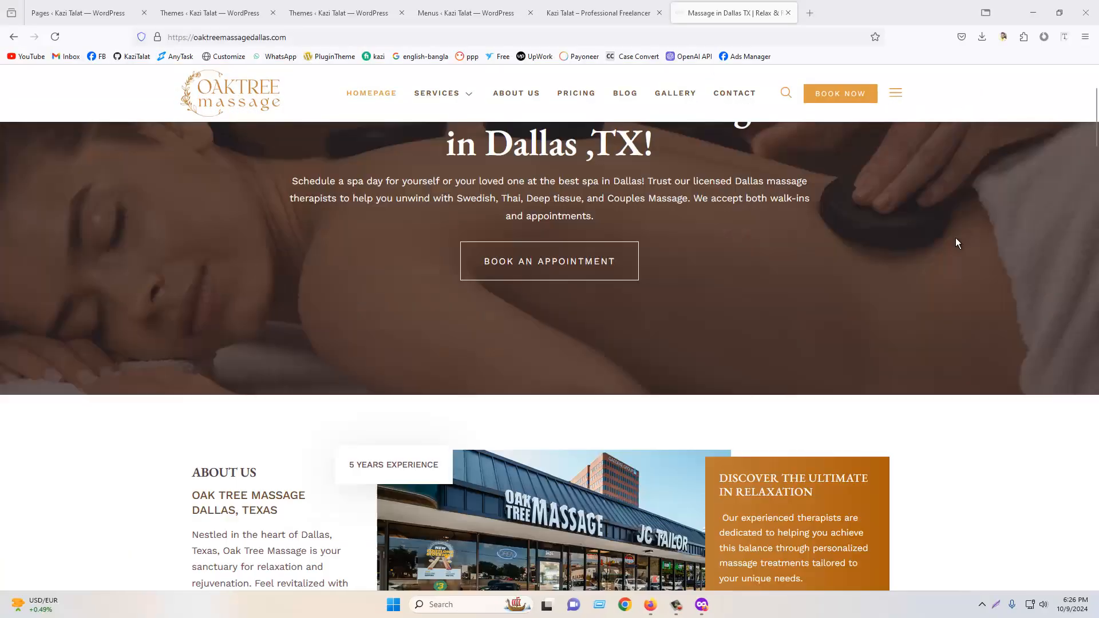
pyautogui.scroll(-5, 874, 230)
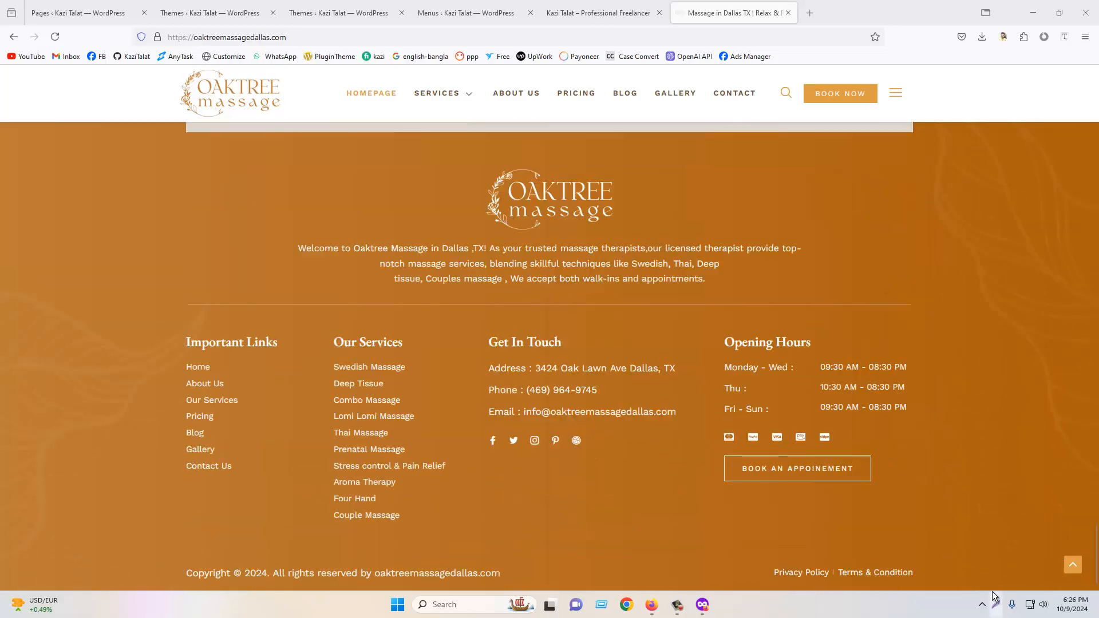
pyautogui.press('shift+super+s')
pyautogui.moveTo(2, 118); pyautogui.dragTo(901, 469)
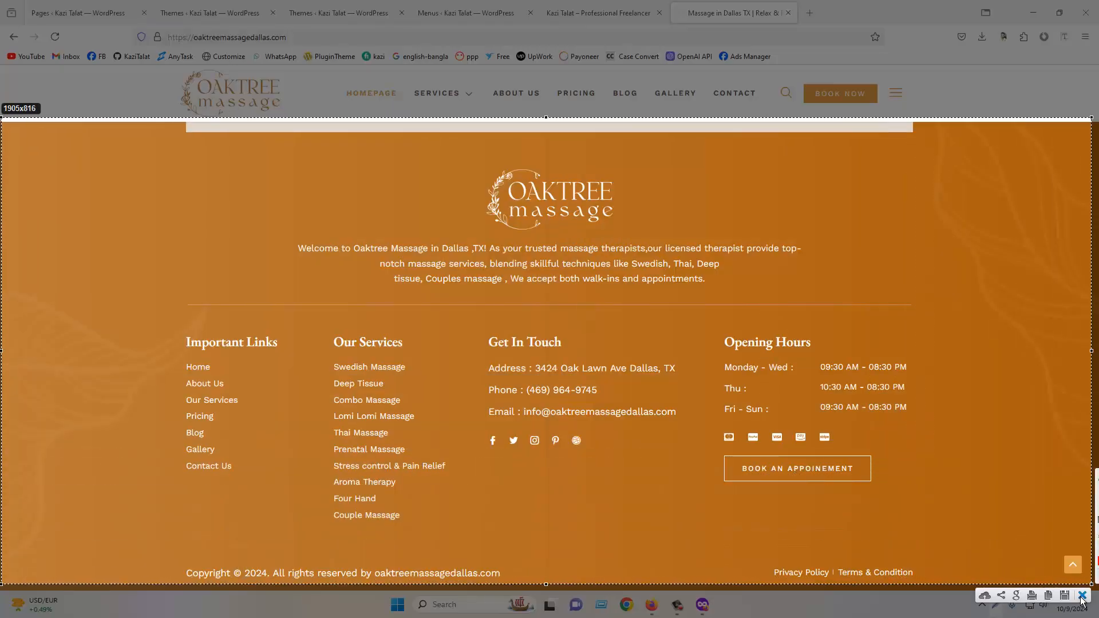
pyautogui.scroll(1, 812, 284)
pyautogui.scroll(20, 787, 260)
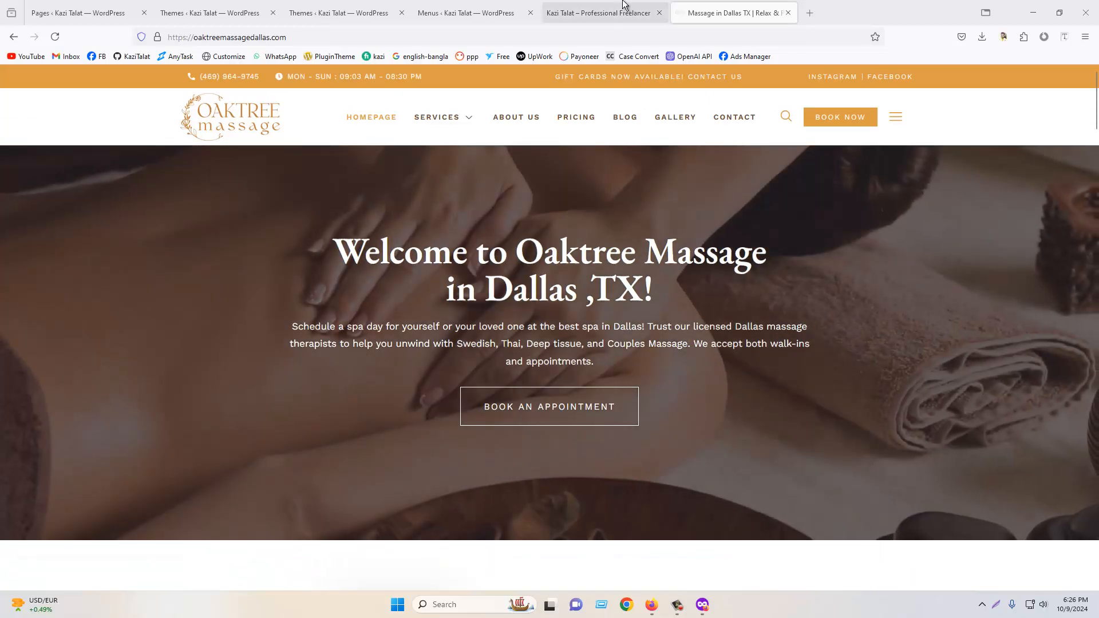
# - Review the live site's navigation against the Main Menu structure
pyautogui.click(623, 6)
pyautogui.click(498, 9)
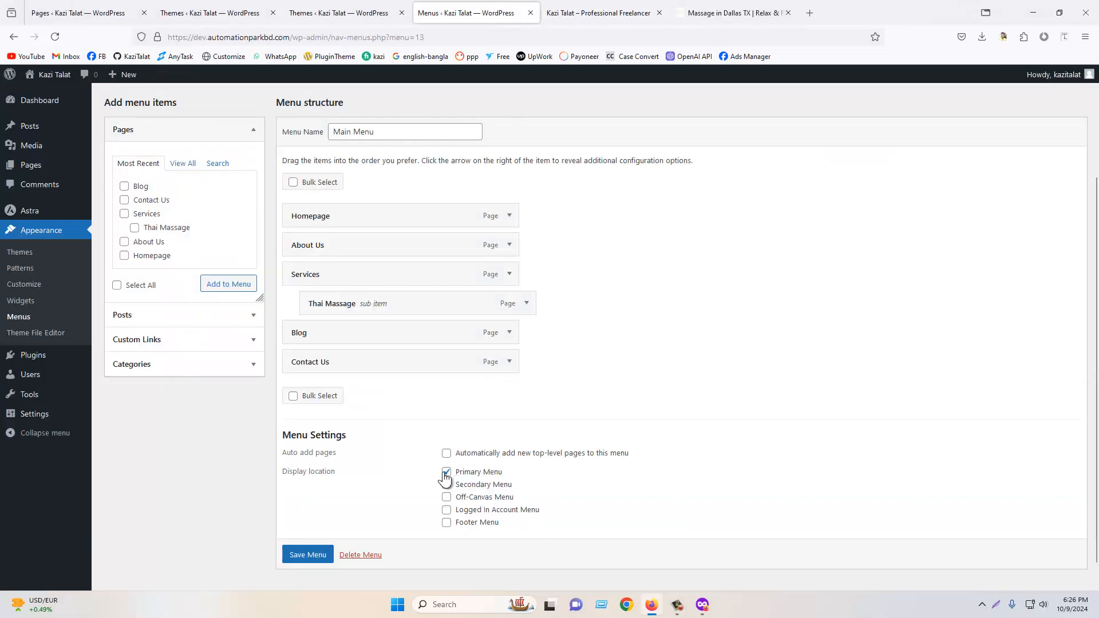
pyautogui.click(587, 7)
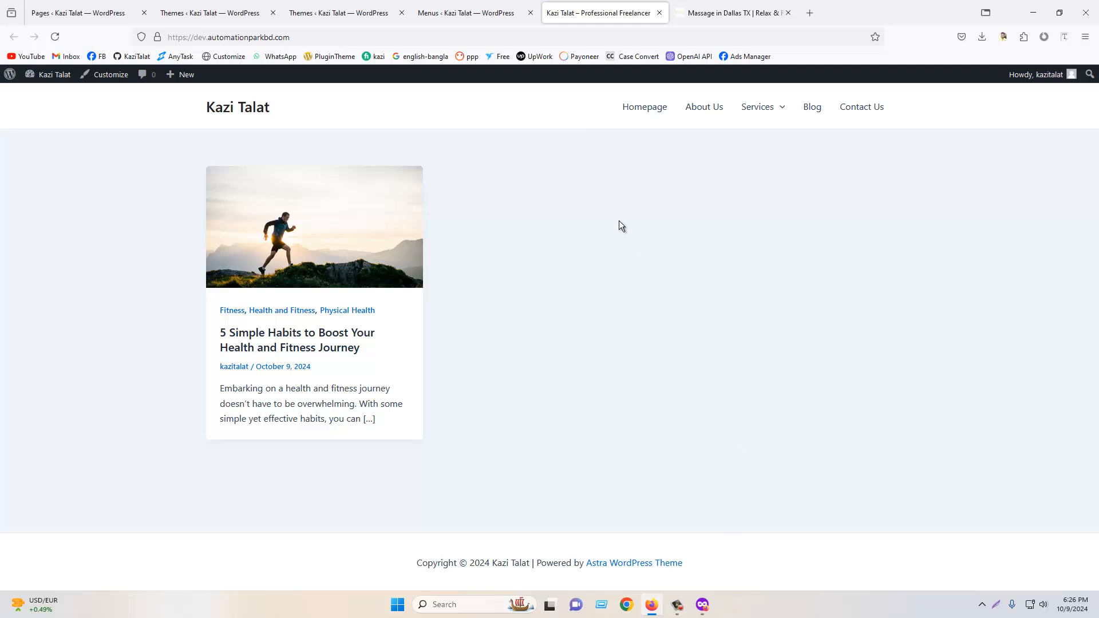
pyautogui.click(474, 6)
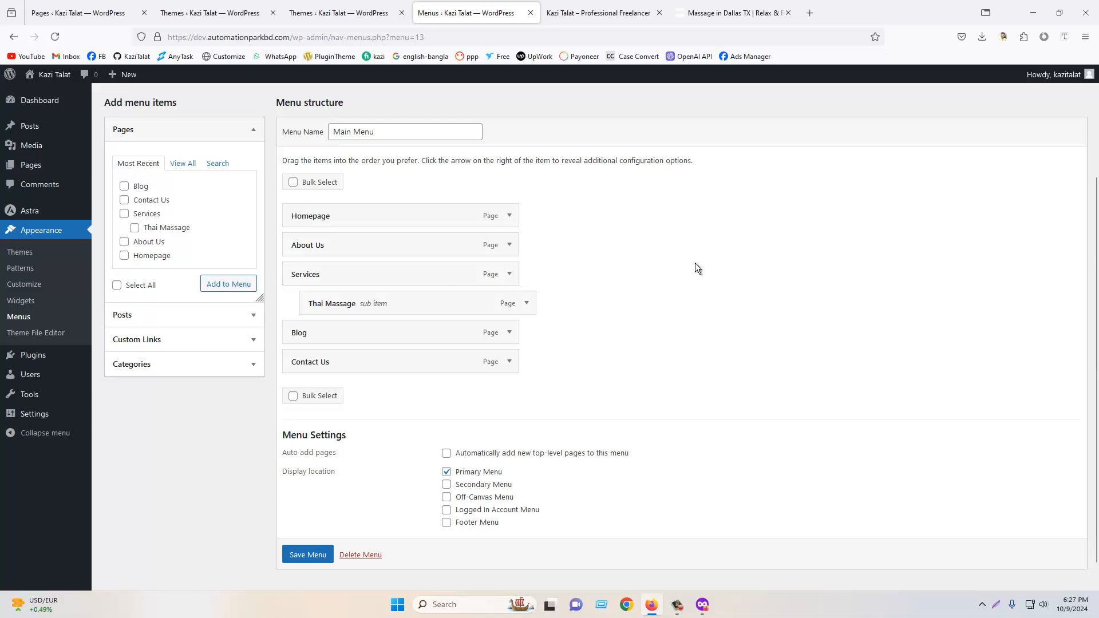
pyautogui.scroll(3, 695, 263)
pyautogui.scroll(-3, 695, 263)
# - Examine the posts and categories available for adding to the menu
pyautogui.click(153, 315)
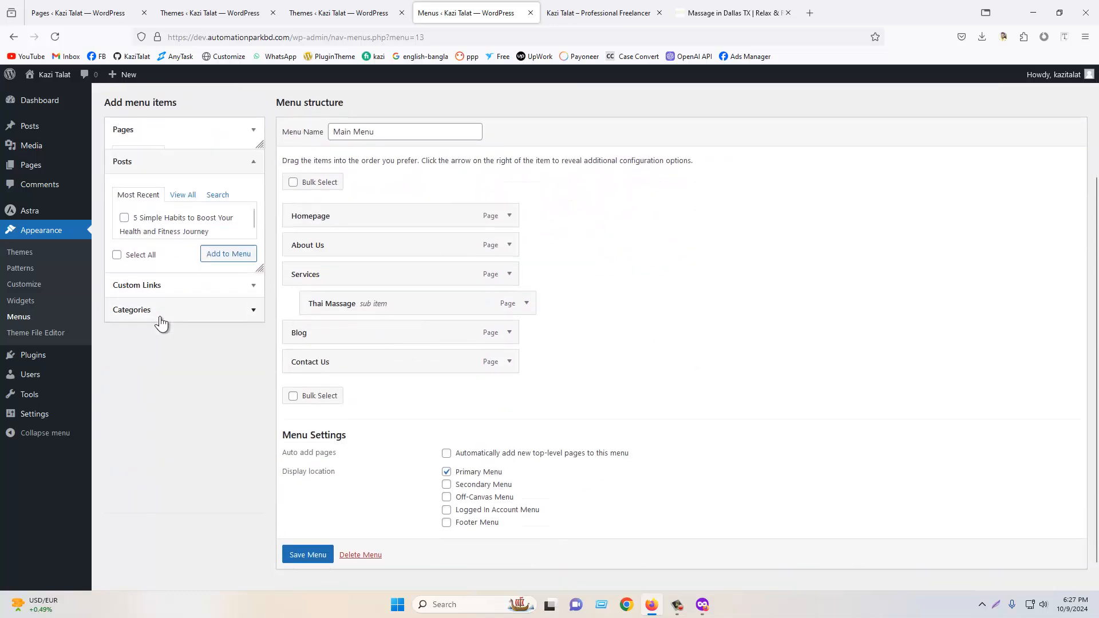
pyautogui.click(173, 309)
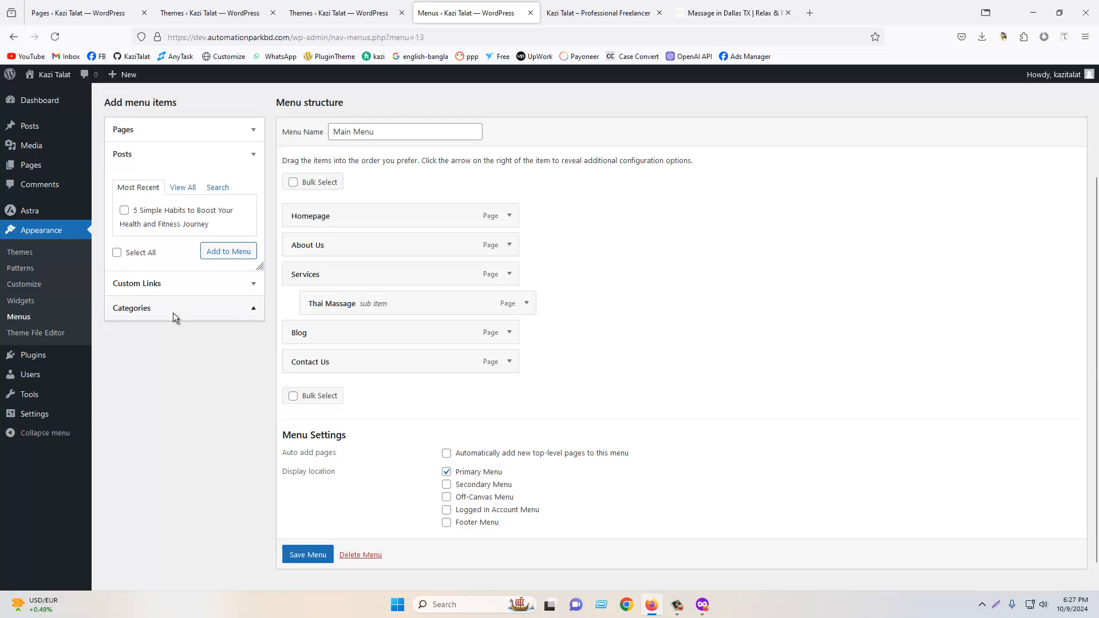
pyautogui.click(179, 238)
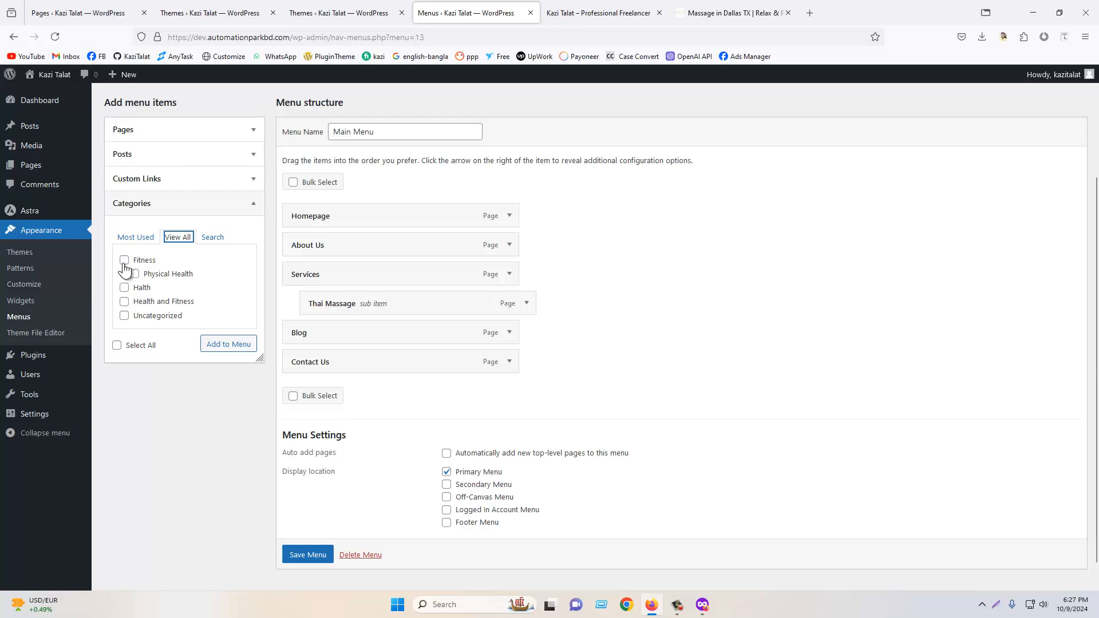
pyautogui.click(245, 344)
pyautogui.scroll(3, 525, 393)
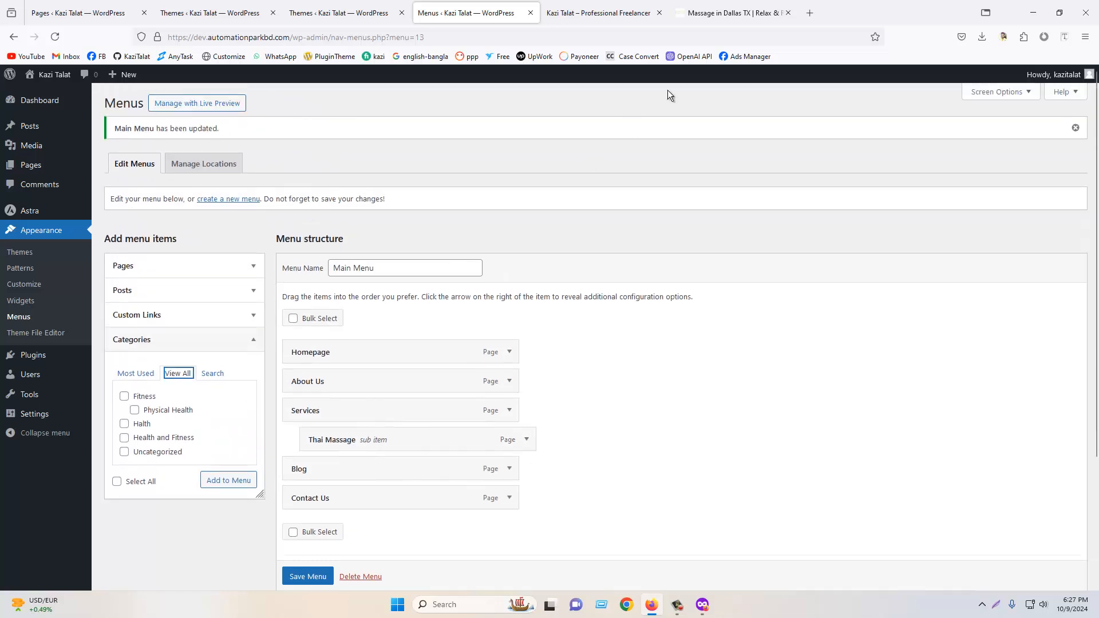
# - Open Daraz in a new tab and browse its homepage
pyautogui.click(816, 8)
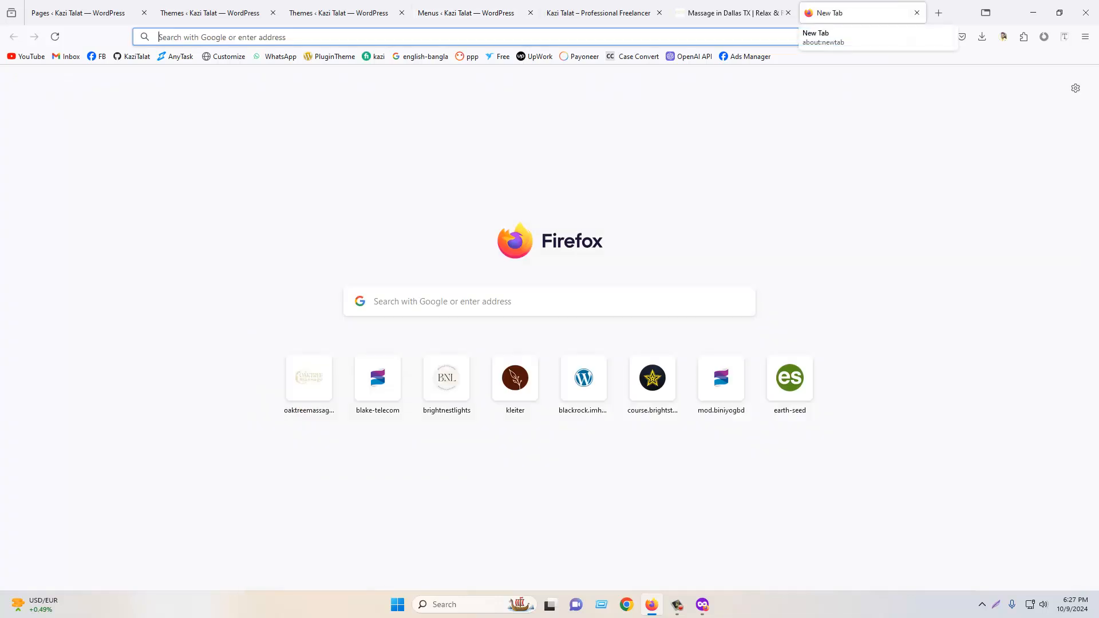
pyautogui.write('daraz.com.bd/')
pyautogui.press('Return')
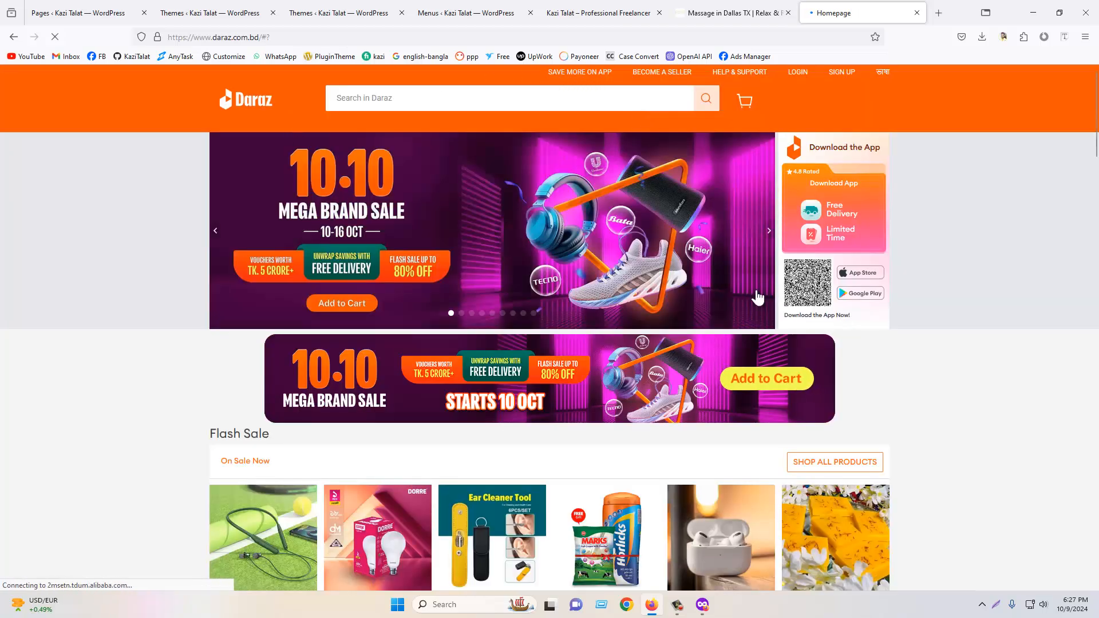
pyautogui.scroll(-2, 244, 377)
pyautogui.scroll(-4, 172, 375)
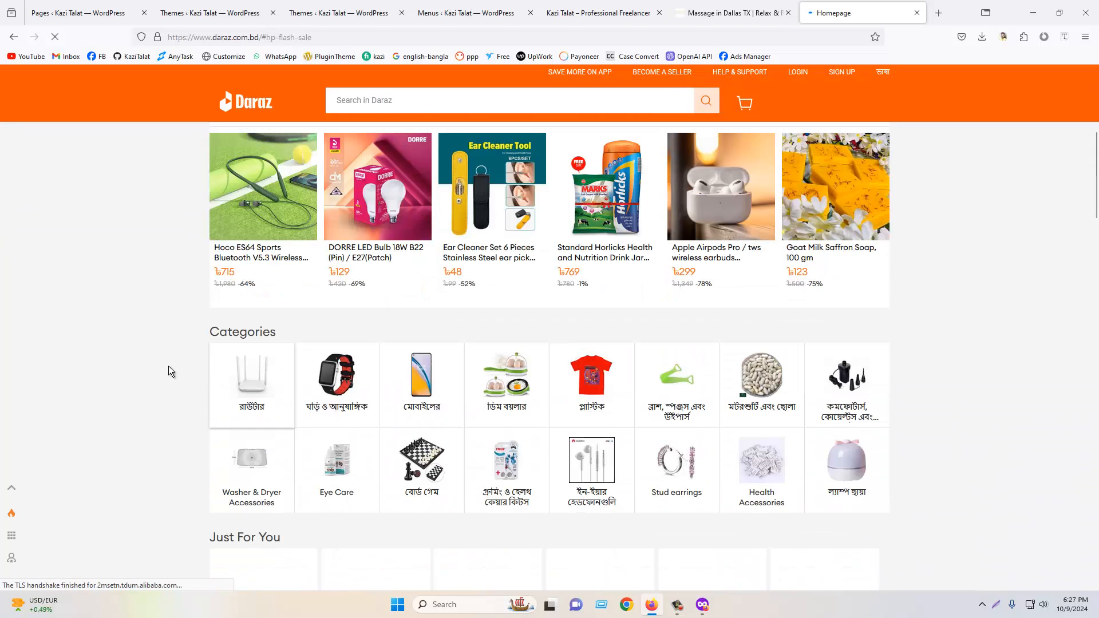
pyautogui.scroll(5, 633, 340)
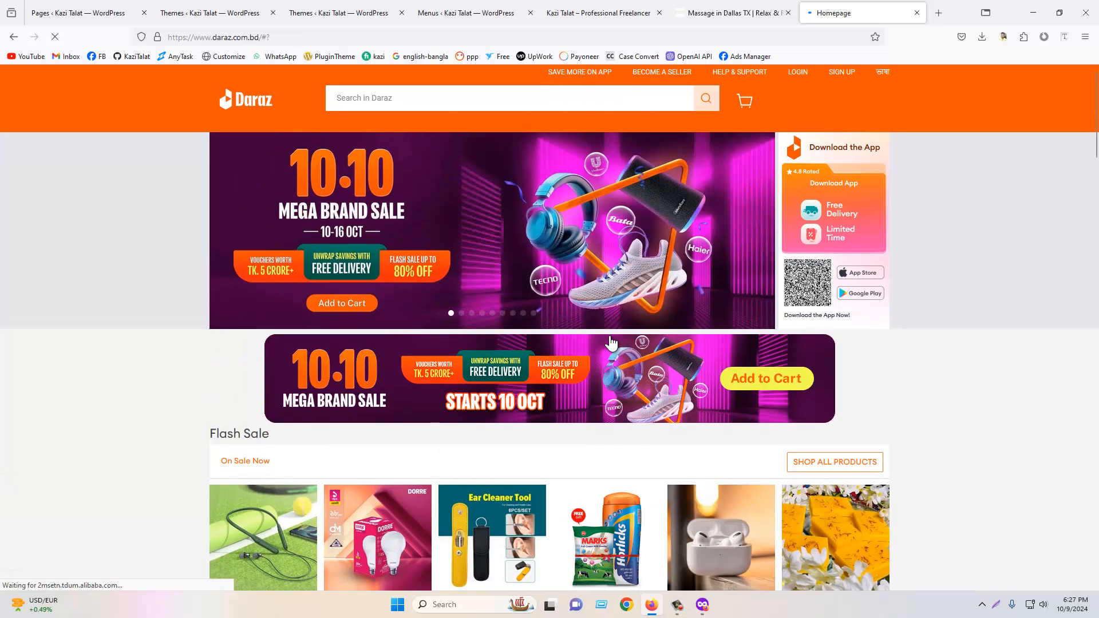
# - Search for alibaba in a new tab and open the Alibaba.com official website
pyautogui.click(937, 9)
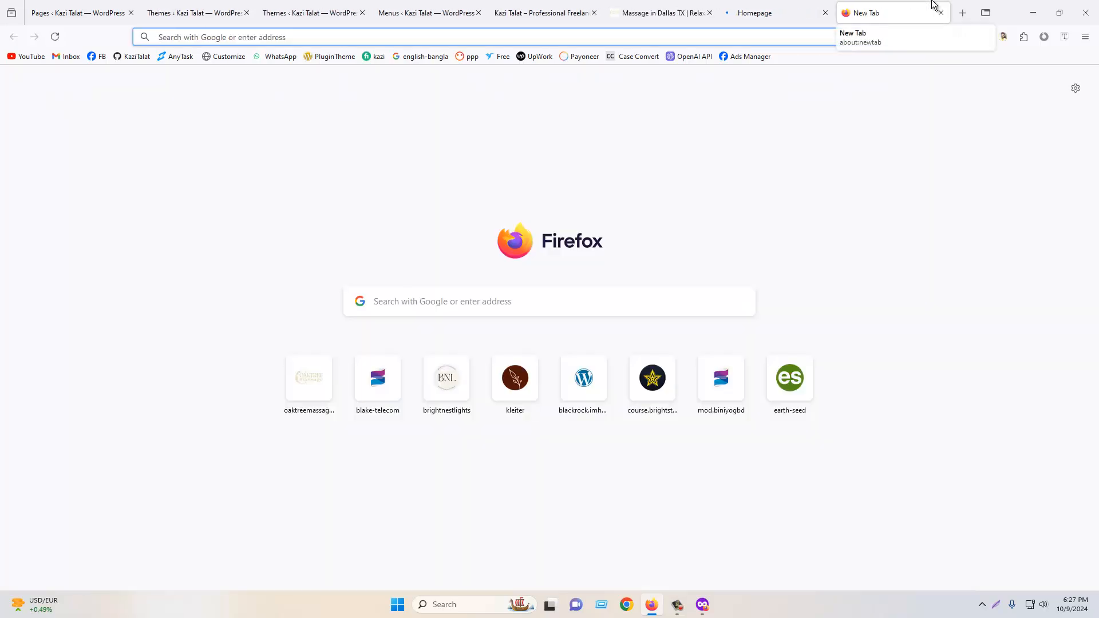
pyautogui.write('alibaba')
pyautogui.press('Return')
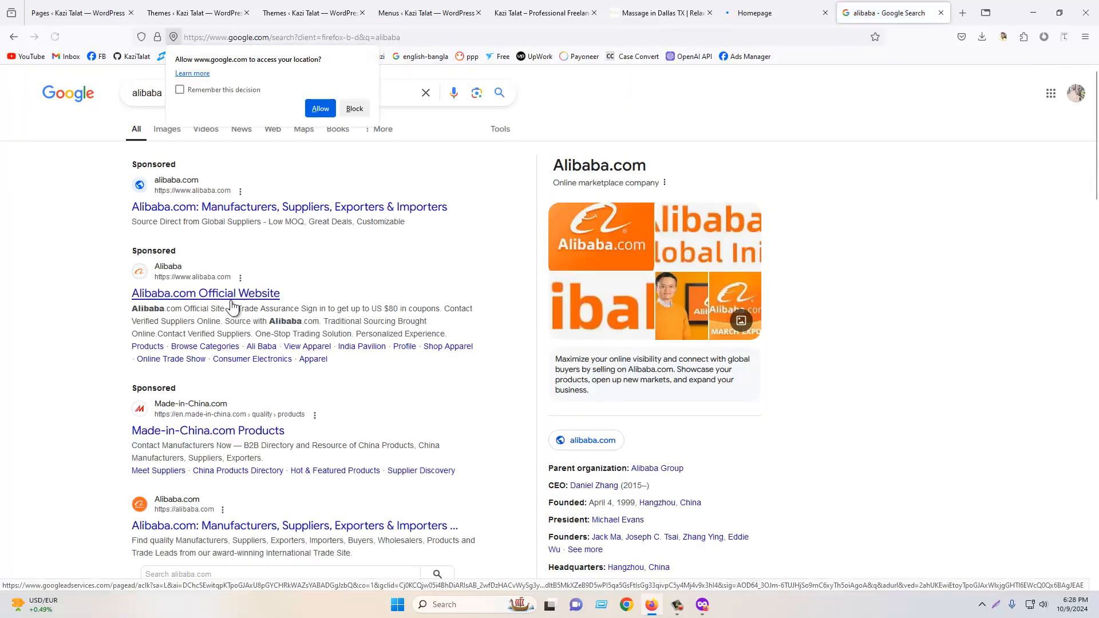
pyautogui.click(232, 304)
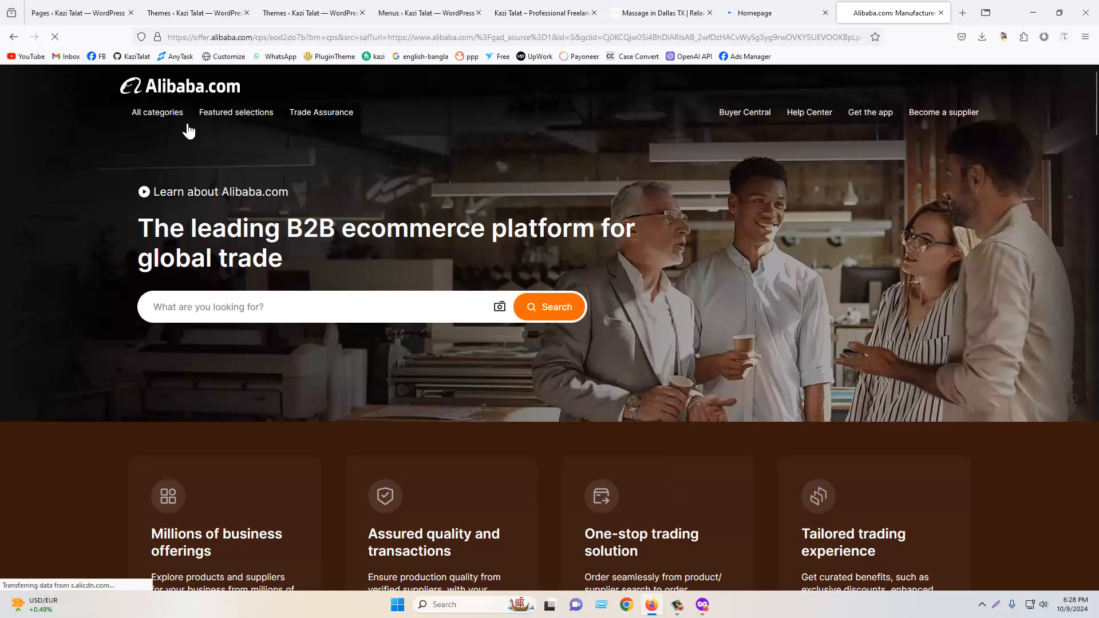
pyautogui.moveTo(157, 121)
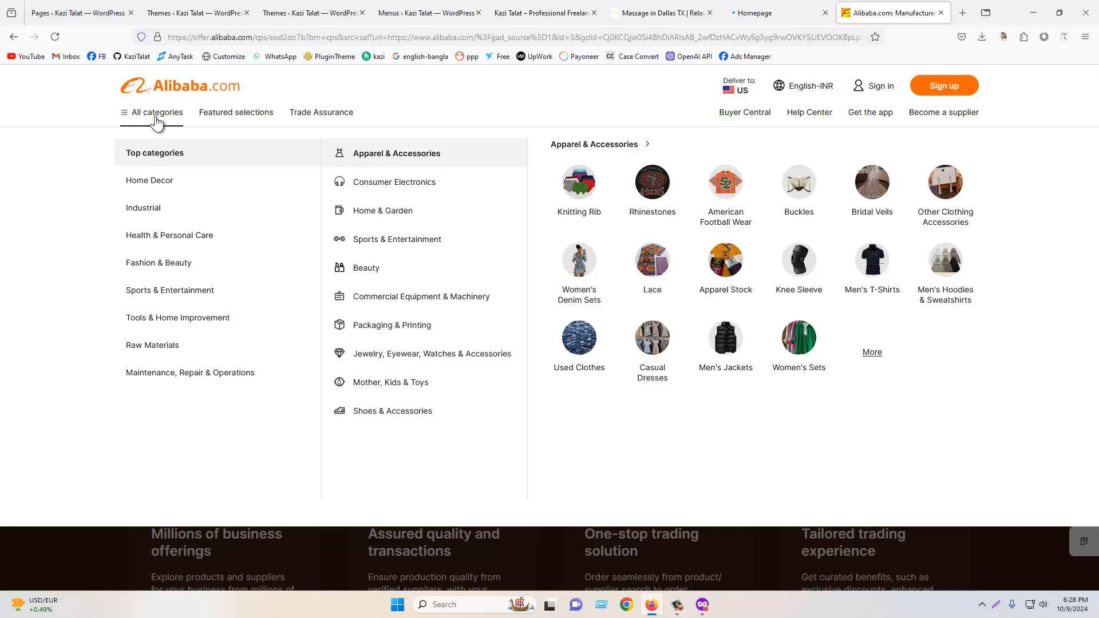
# - Browse Alibaba's All categories menu across the Industrial, Fashion & Beauty and Maintenance categories
pyautogui.moveTo(154, 218)
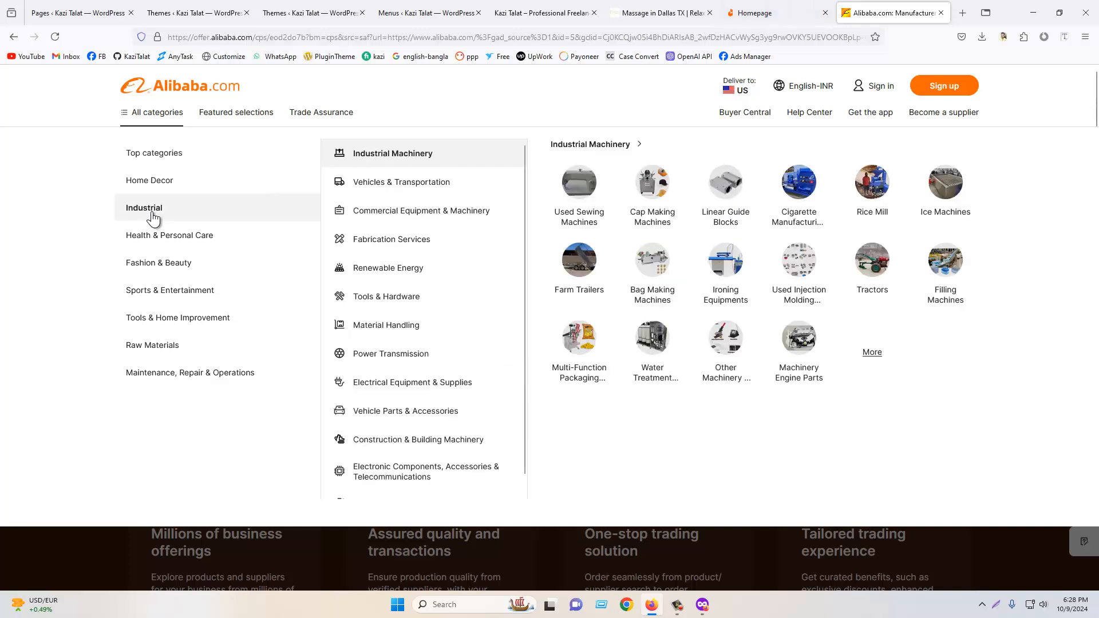
pyautogui.moveTo(176, 253)
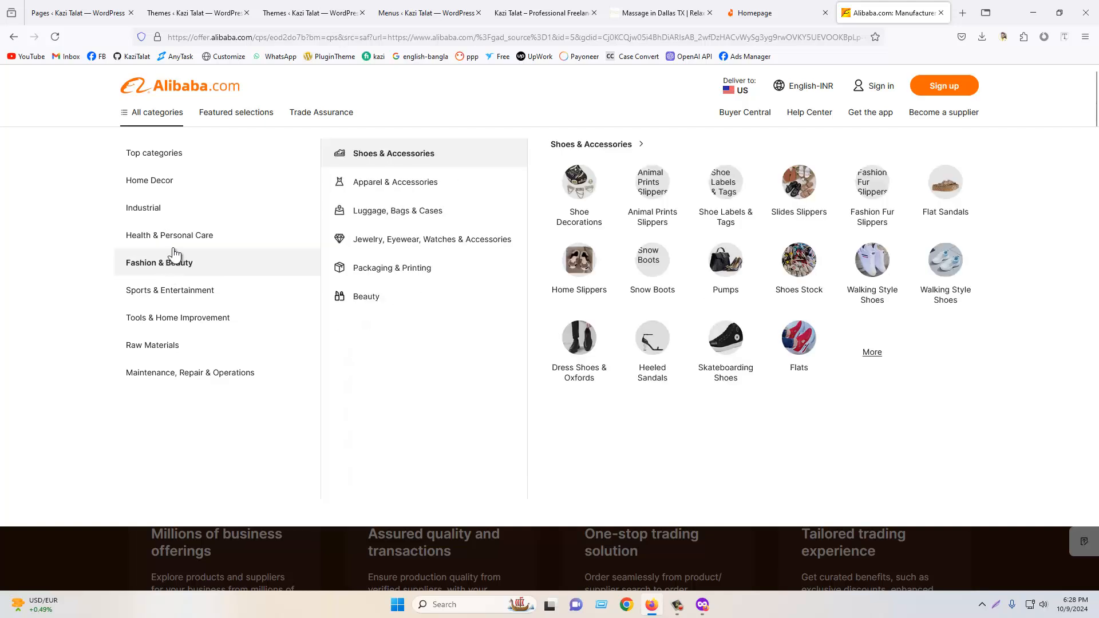
pyautogui.moveTo(179, 373)
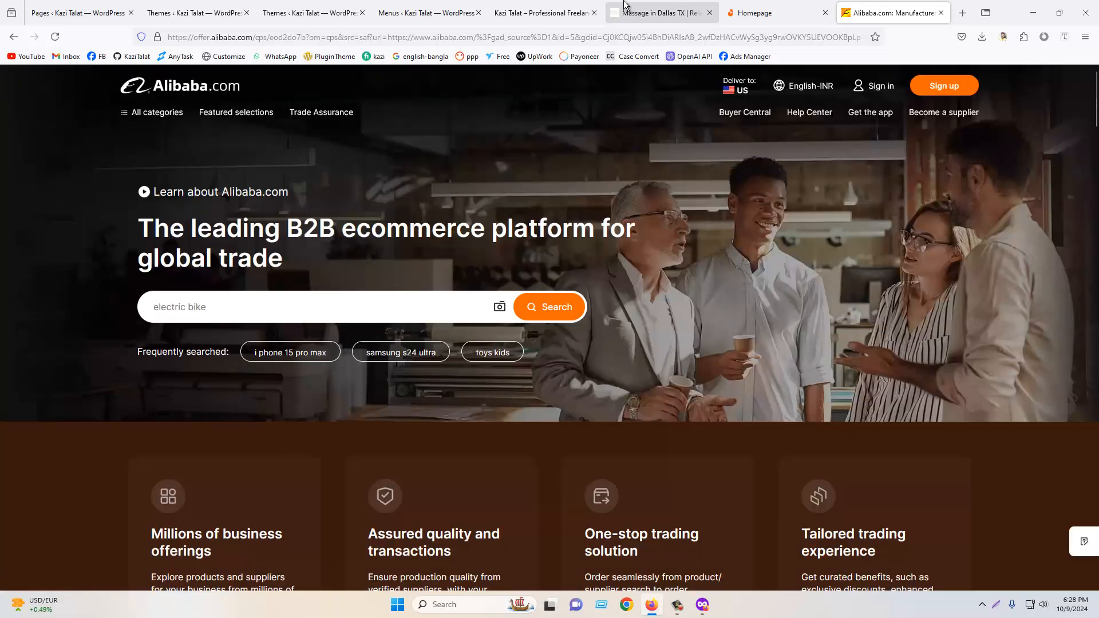
# - Return to the Main Menu editor in WordPress and open the Theme File Editor
pyautogui.click(544, 13)
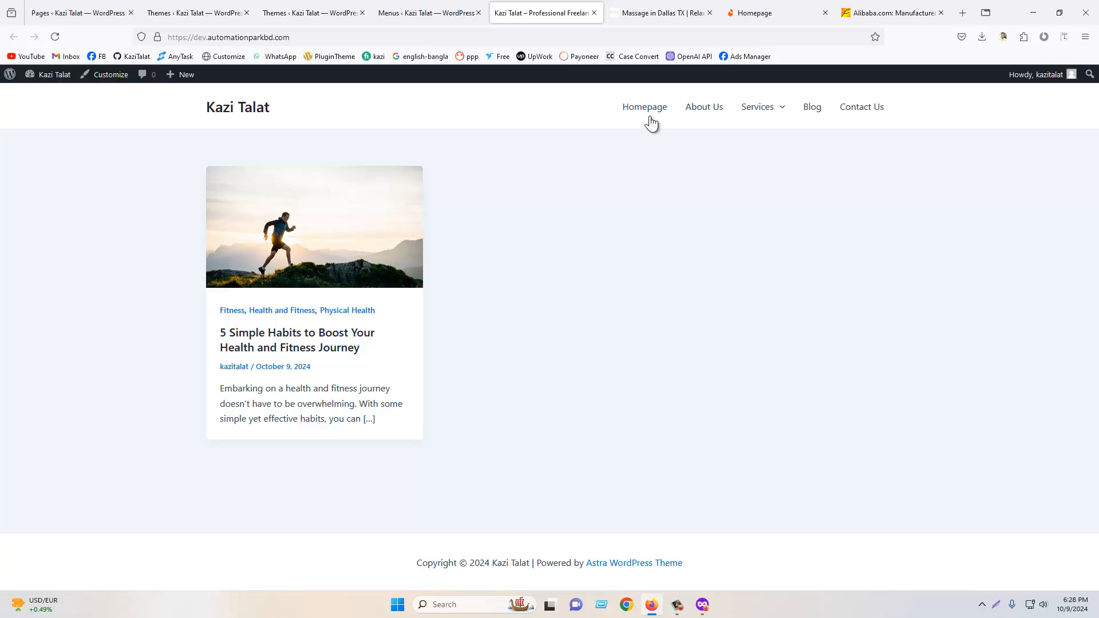
pyautogui.click(438, 5)
pyautogui.scroll(-2, 630, 321)
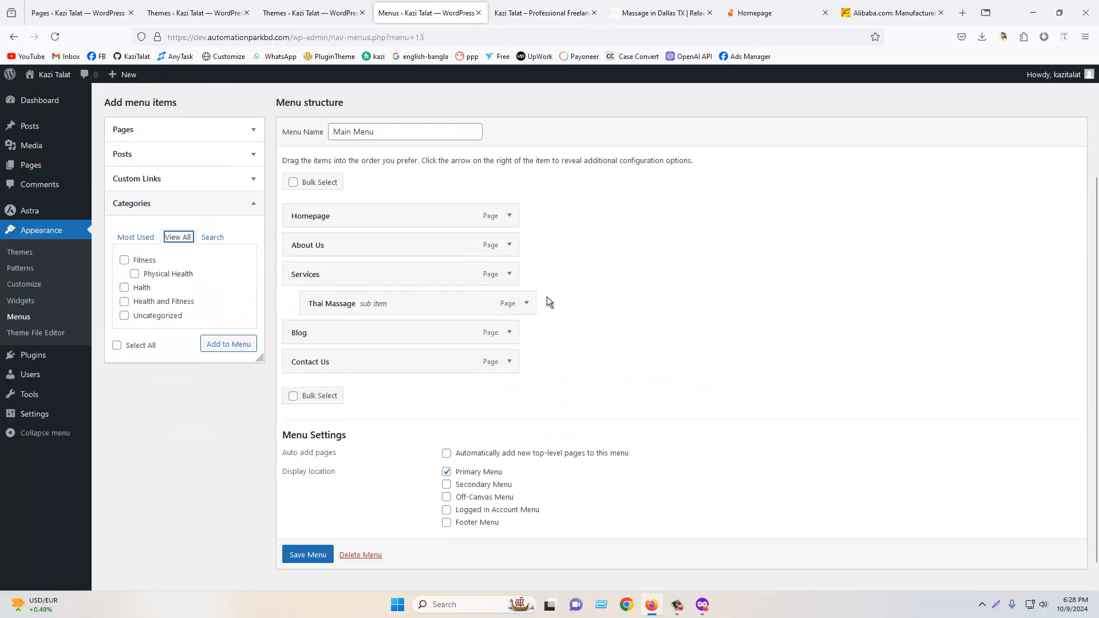
pyautogui.scroll(-1, 545, 300)
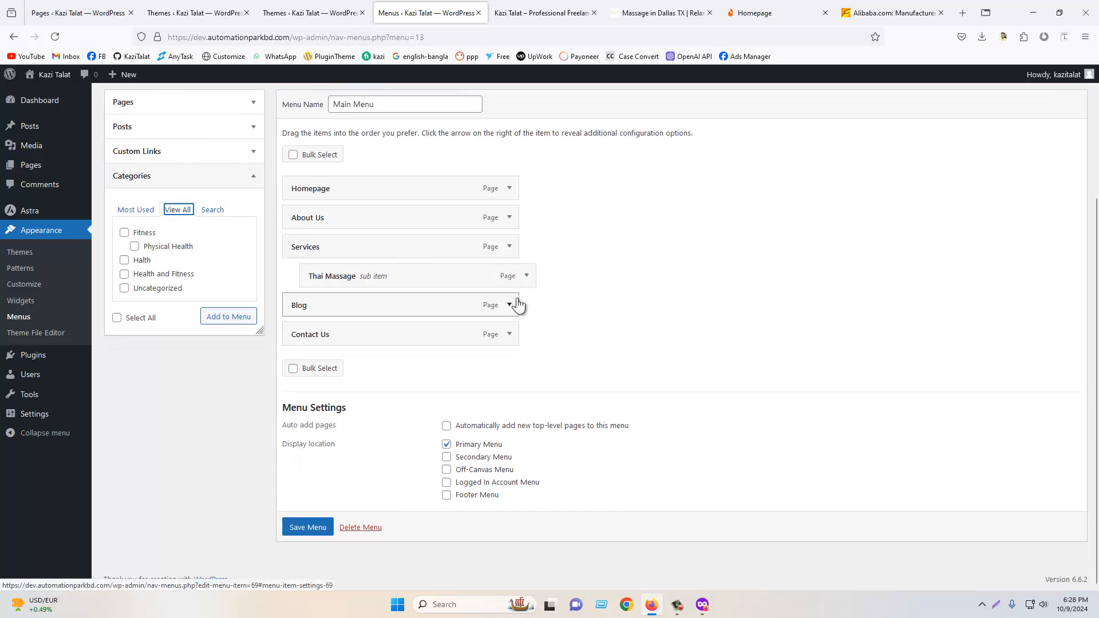
pyautogui.click(56, 338)
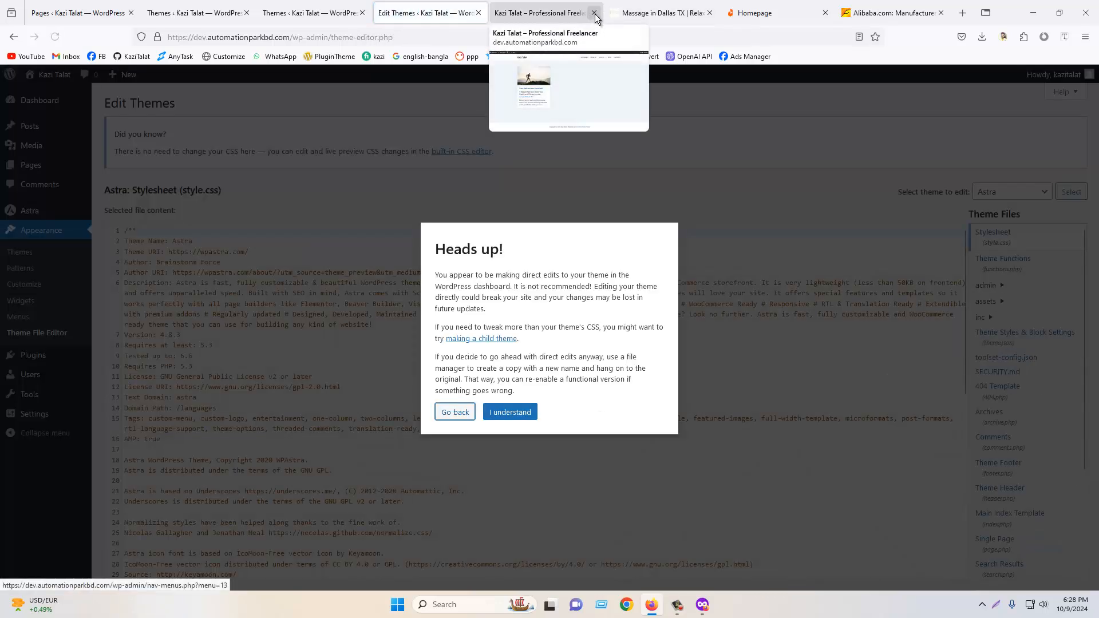
# - Close the live site, reference site and Alibaba browser tabs
pyautogui.click(594, 13)
pyautogui.click(594, 13)
pyautogui.click(594, 13)
pyautogui.click(594, 13)
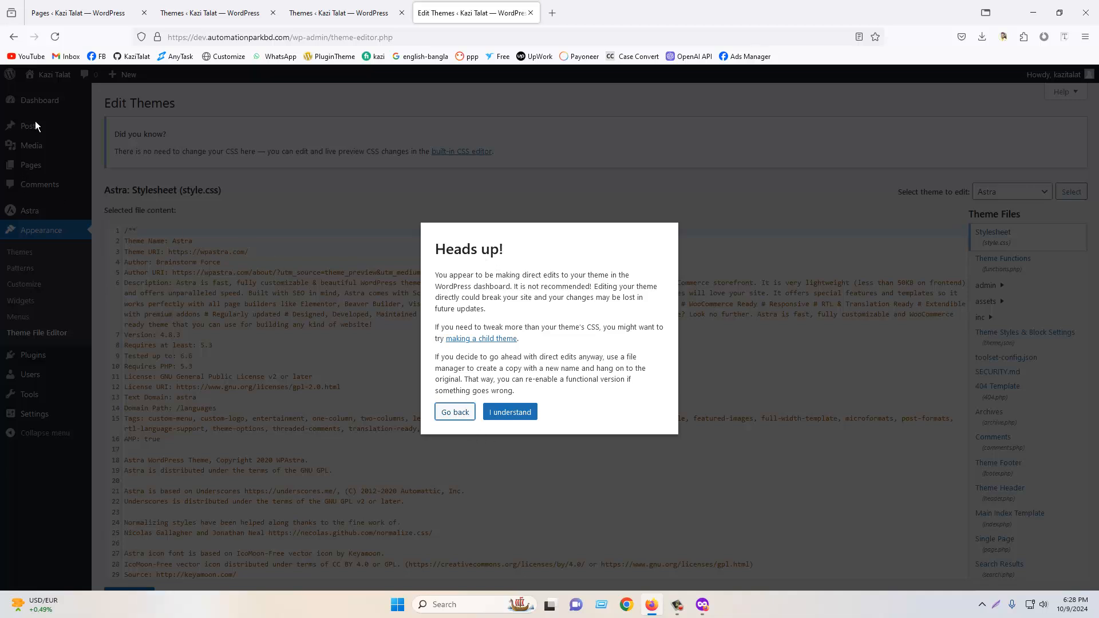
# - Go back to the Menus screen and open the Theme File Editor again
pyautogui.click(15, 38)
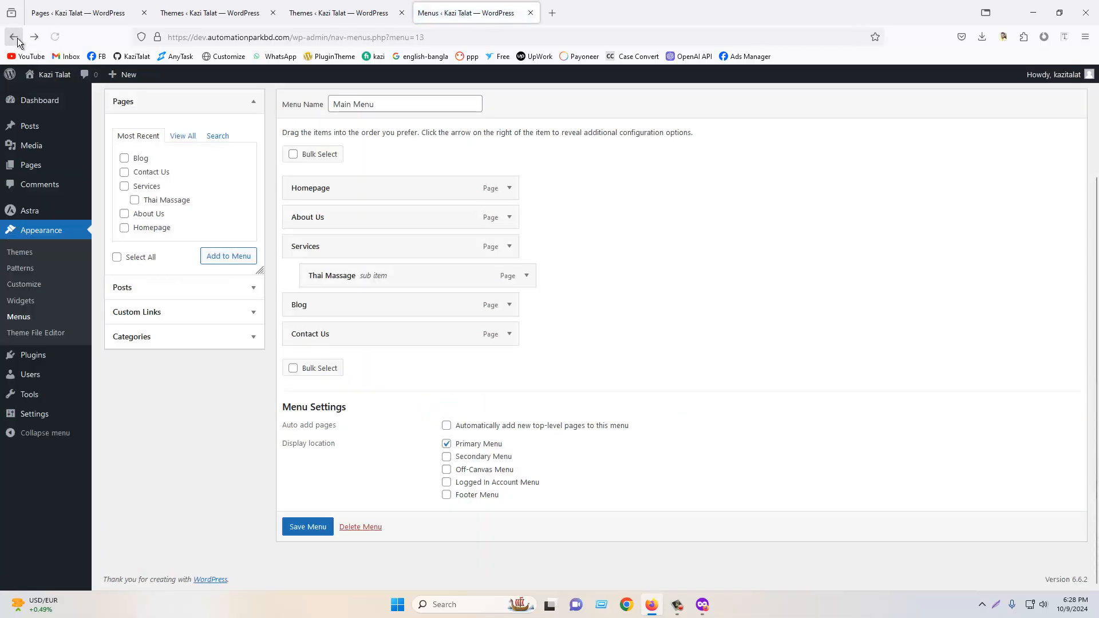
pyautogui.click(36, 335)
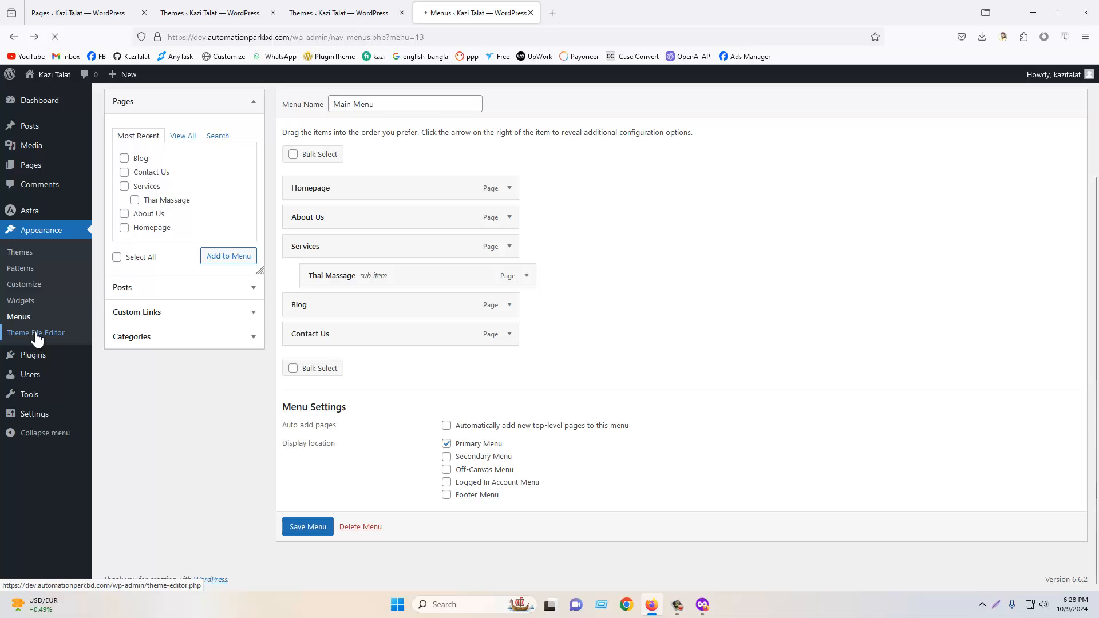
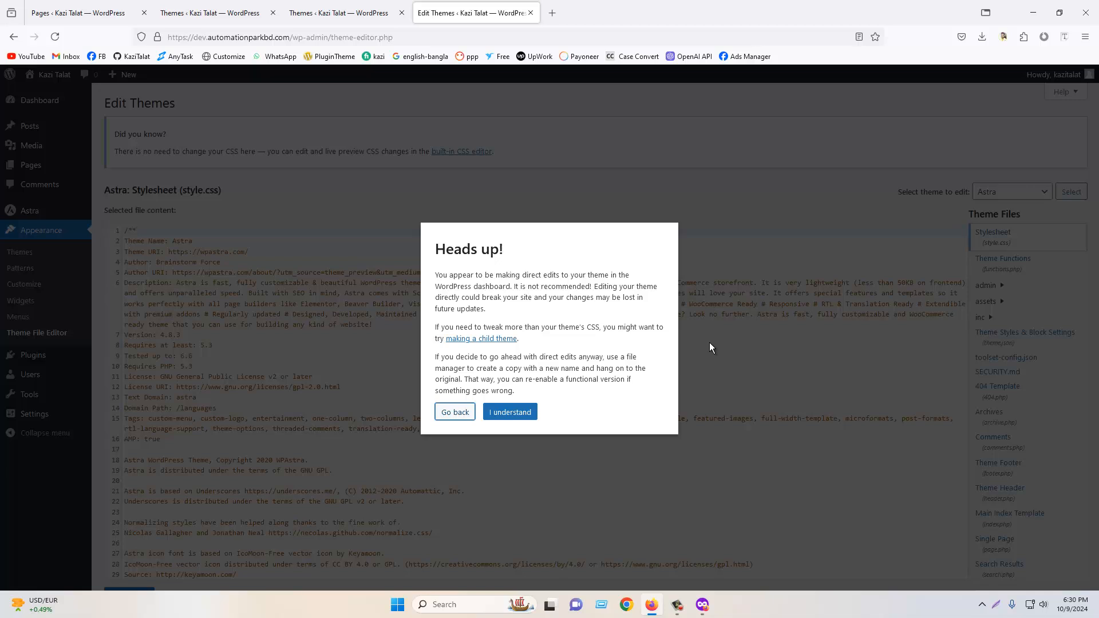
# - Dismiss the direct-editing warning and review the Astra stylesheet and Theme Functions files
pyautogui.click(513, 413)
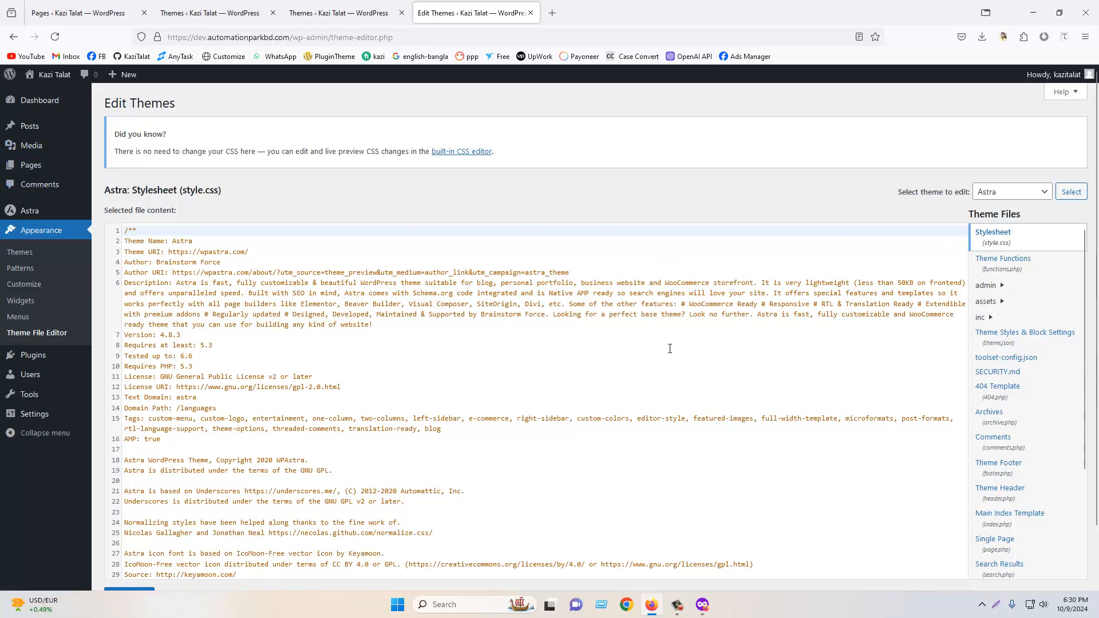
pyautogui.scroll(-8, 678, 372)
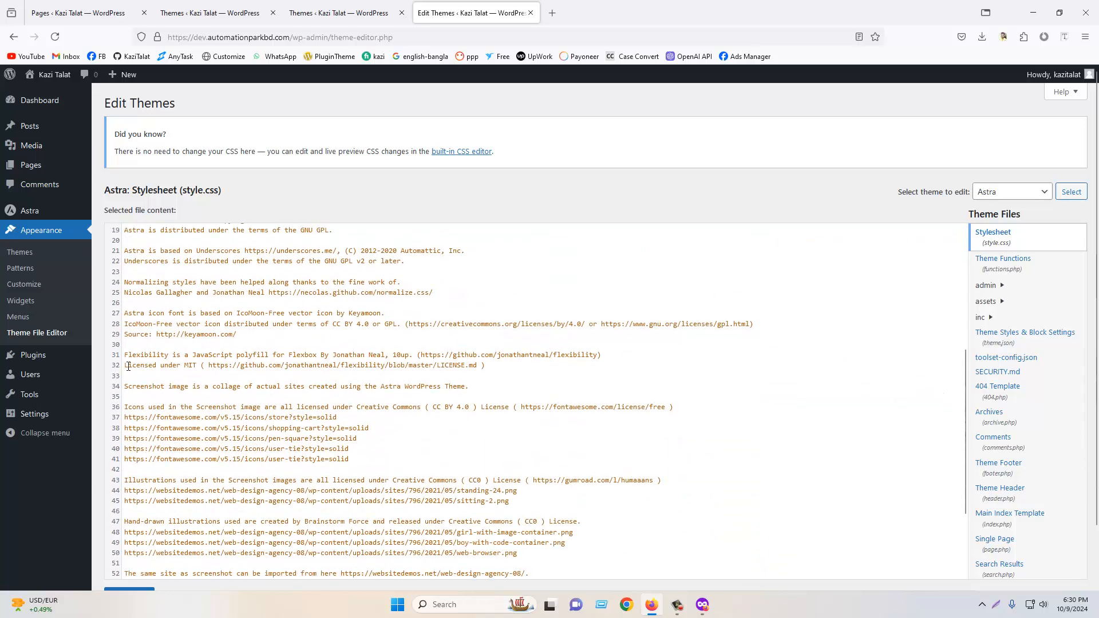
pyautogui.scroll(2, 1022, 372)
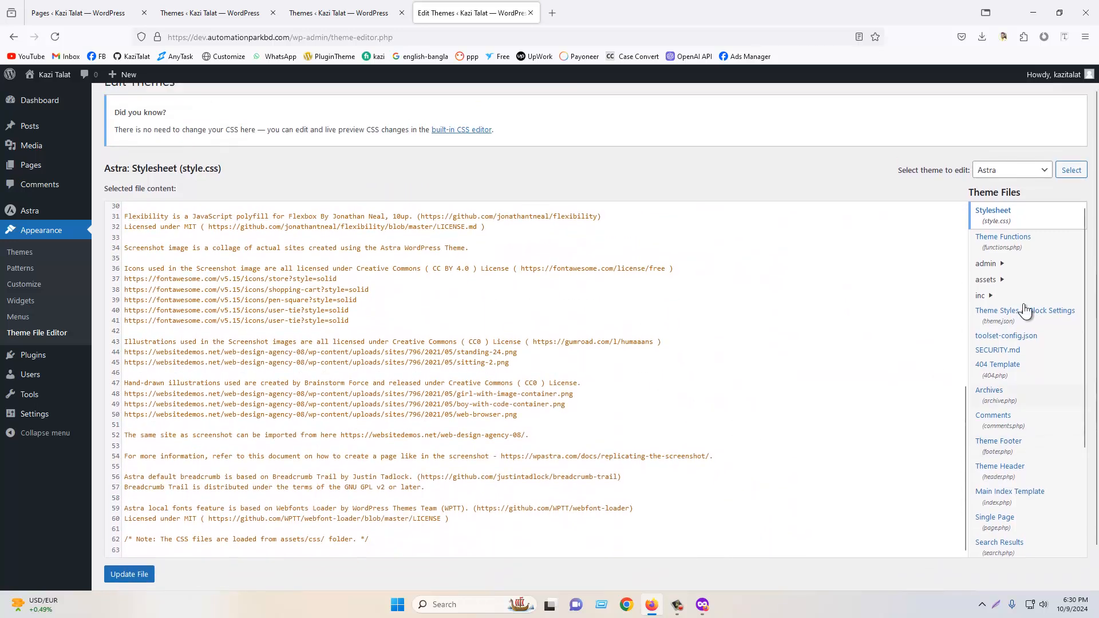
pyautogui.click(1015, 271)
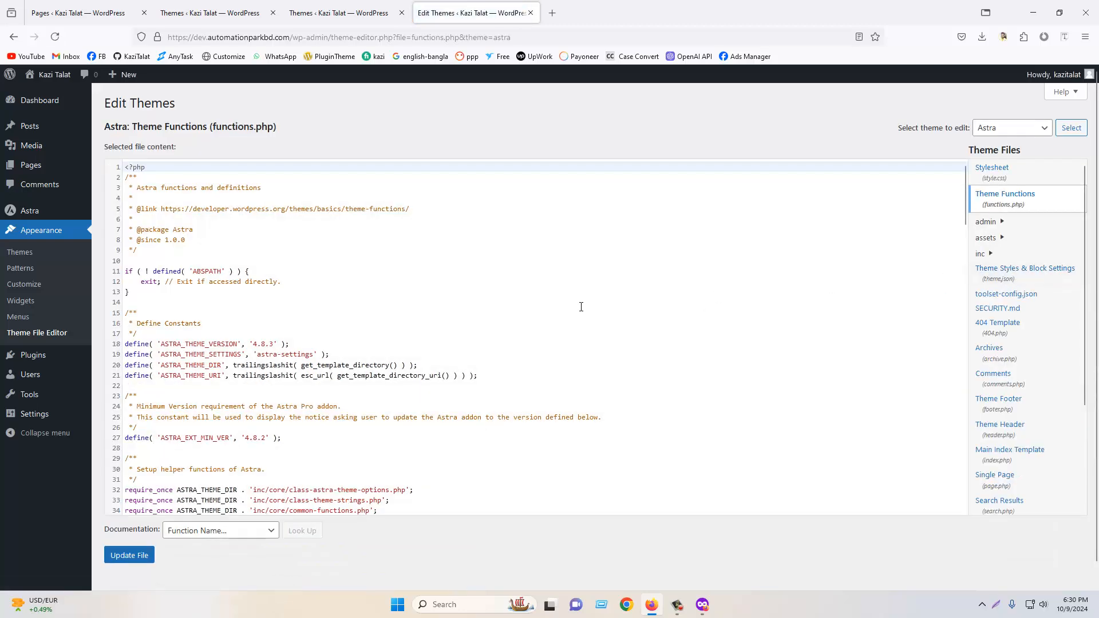
pyautogui.scroll(-10, 578, 305)
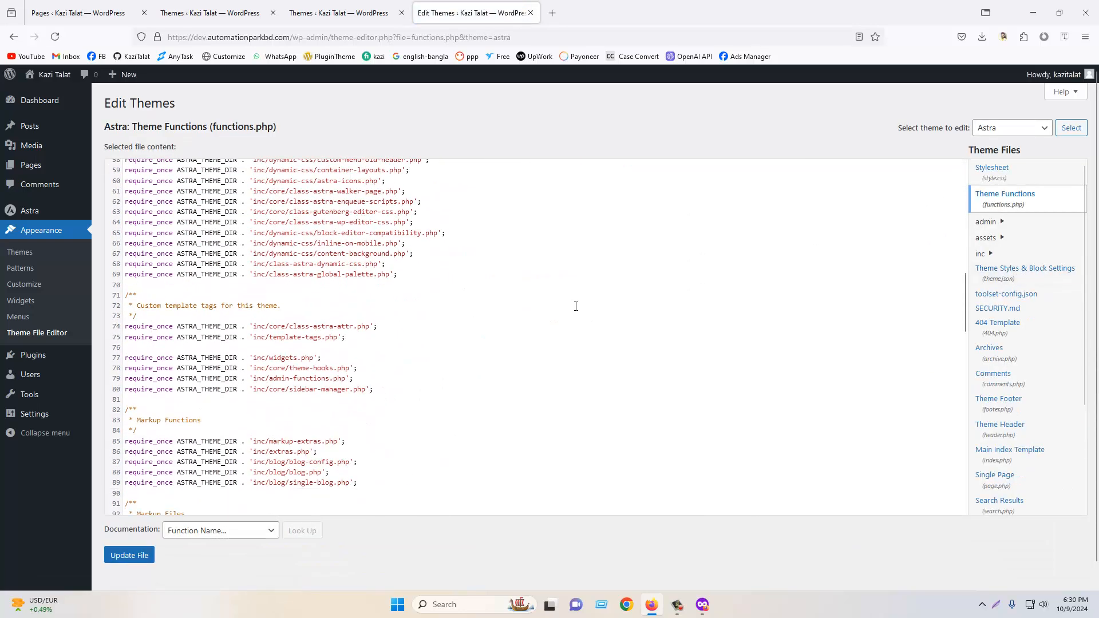
pyautogui.scroll(-4, 576, 306)
pyautogui.scroll(15, 575, 306)
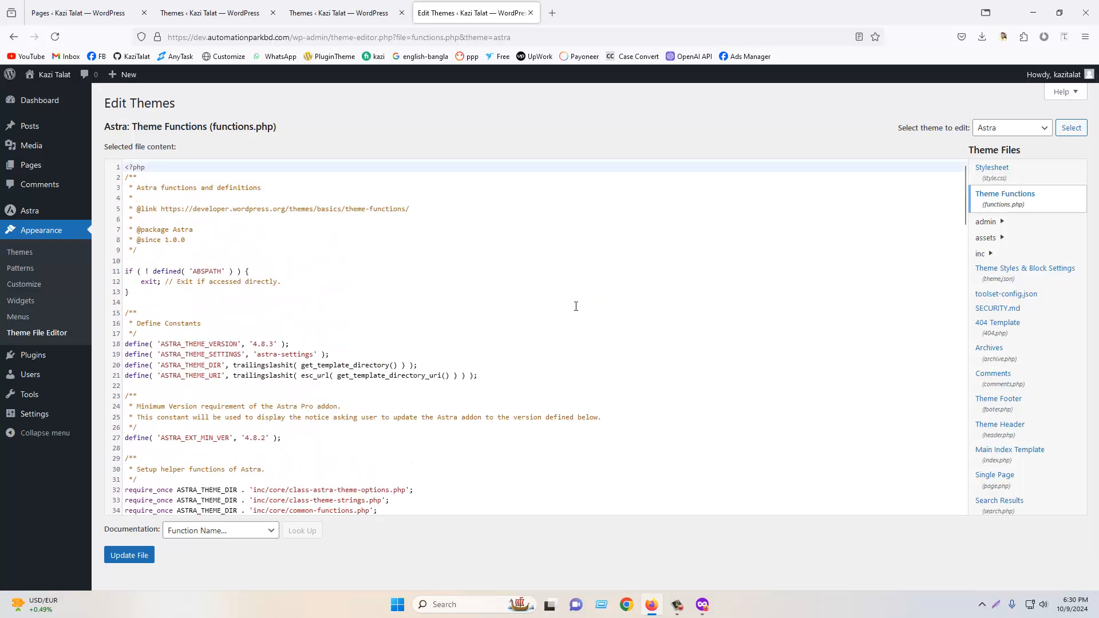
# - Review the contents of the Theme Header and Theme Footer template files
pyautogui.click(1006, 428)
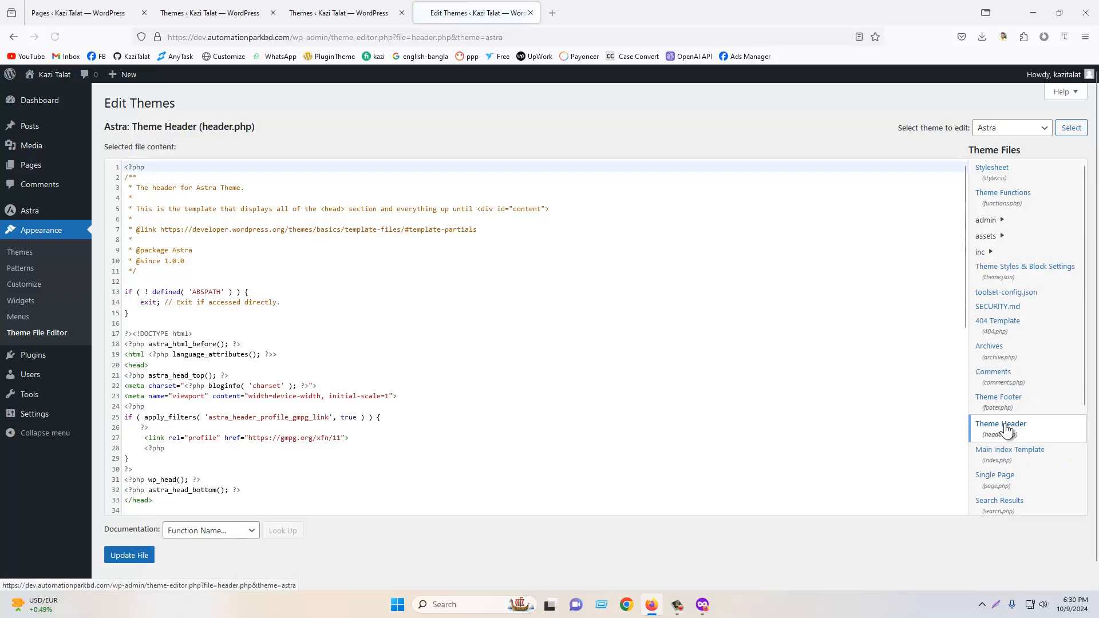
pyautogui.scroll(-2, 382, 343)
pyautogui.scroll(-6, 382, 343)
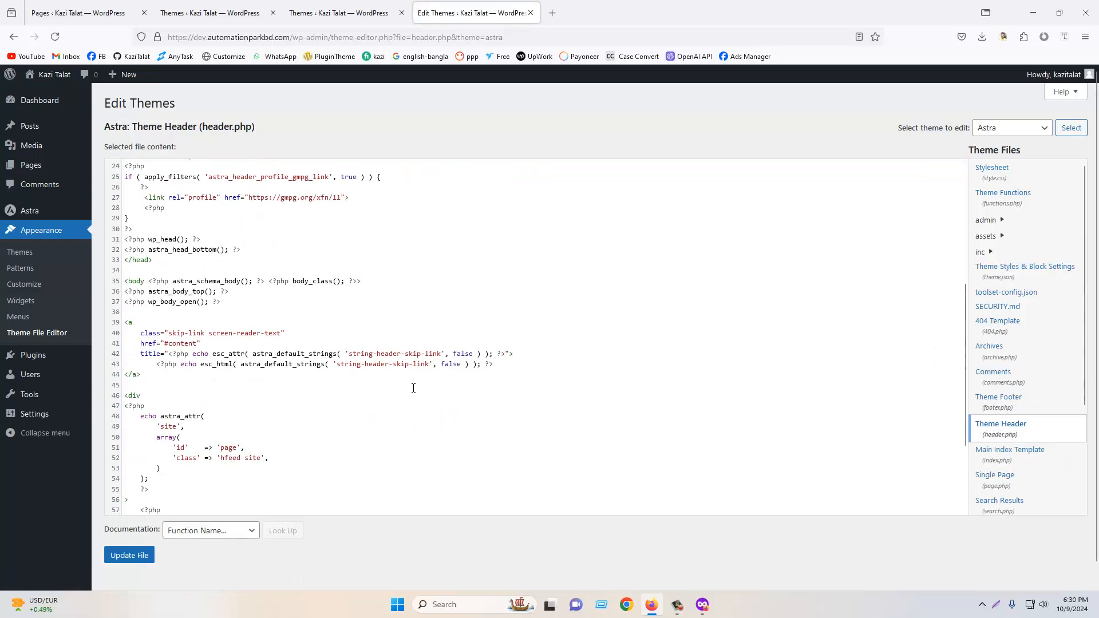
pyautogui.click(1021, 402)
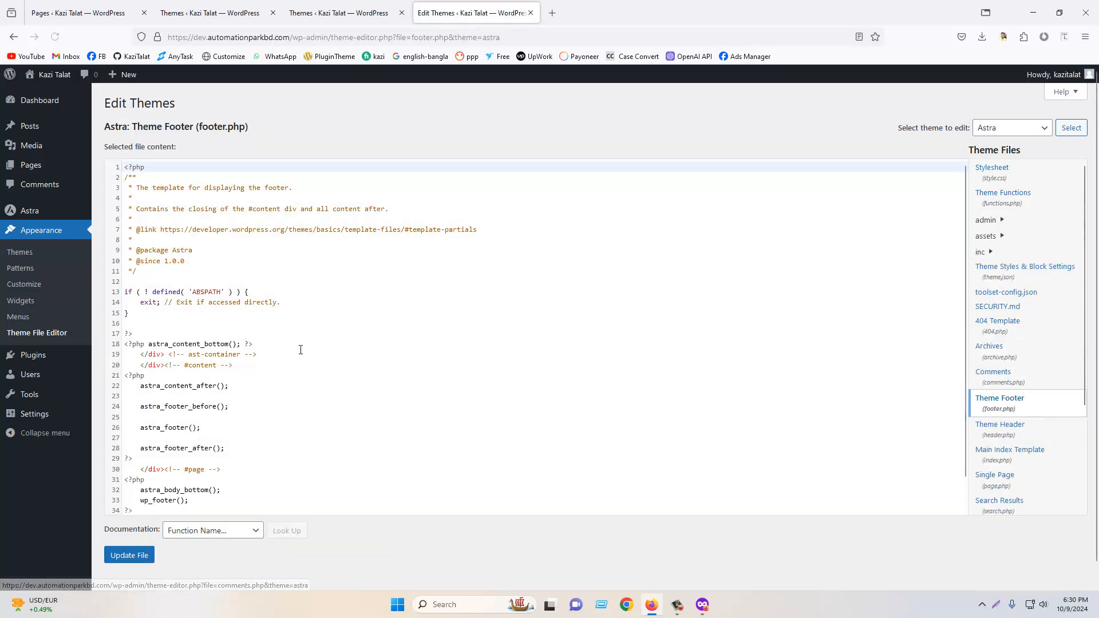
pyautogui.scroll(-3, 370, 351)
pyautogui.scroll(1, 370, 352)
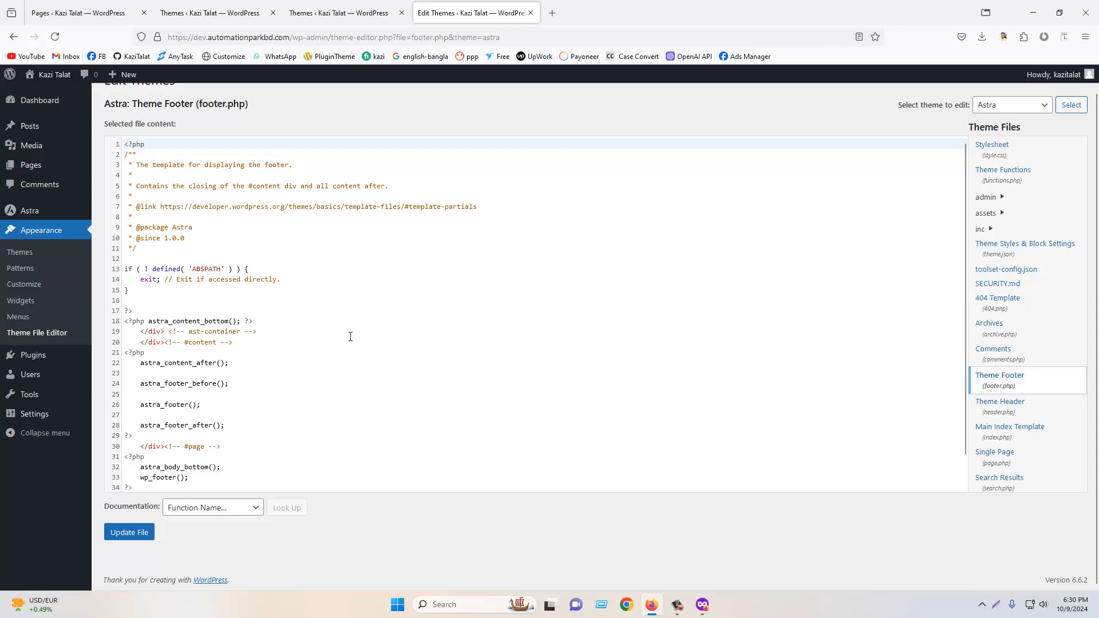
pyautogui.scroll(1, 750, 295)
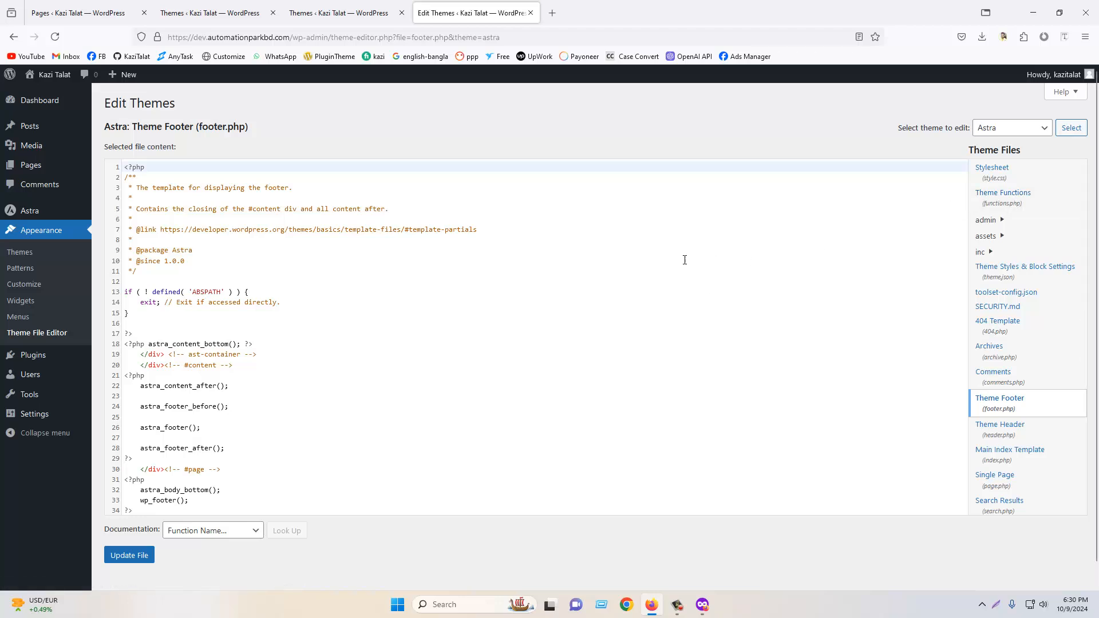
# - Open the Widgets screen and close the block widgets welcome guide
pyautogui.click(18, 305)
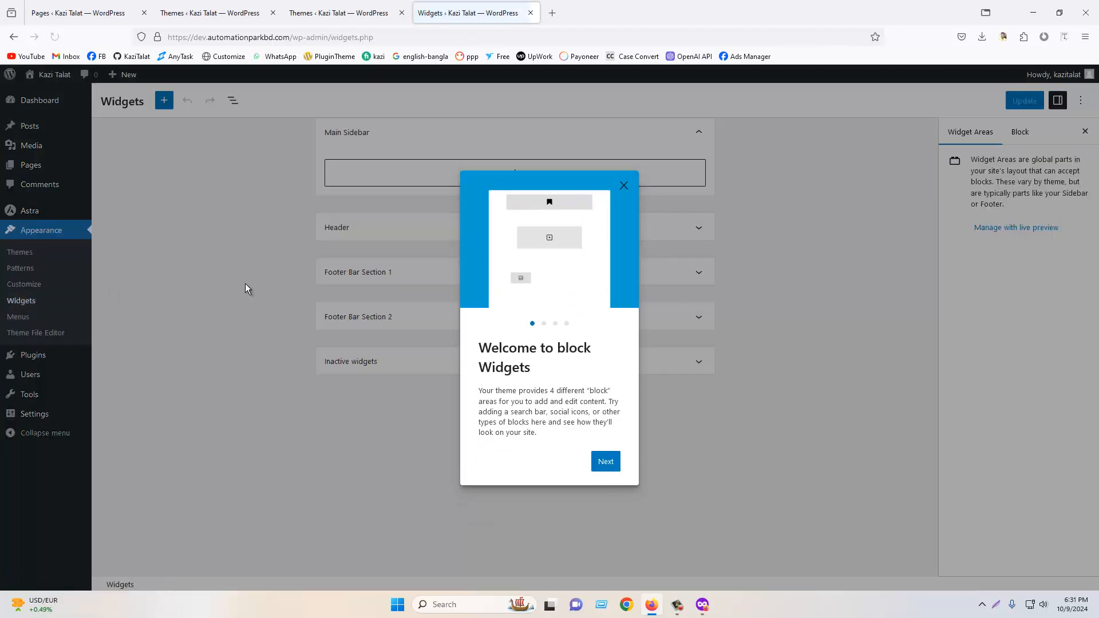
pyautogui.click(624, 185)
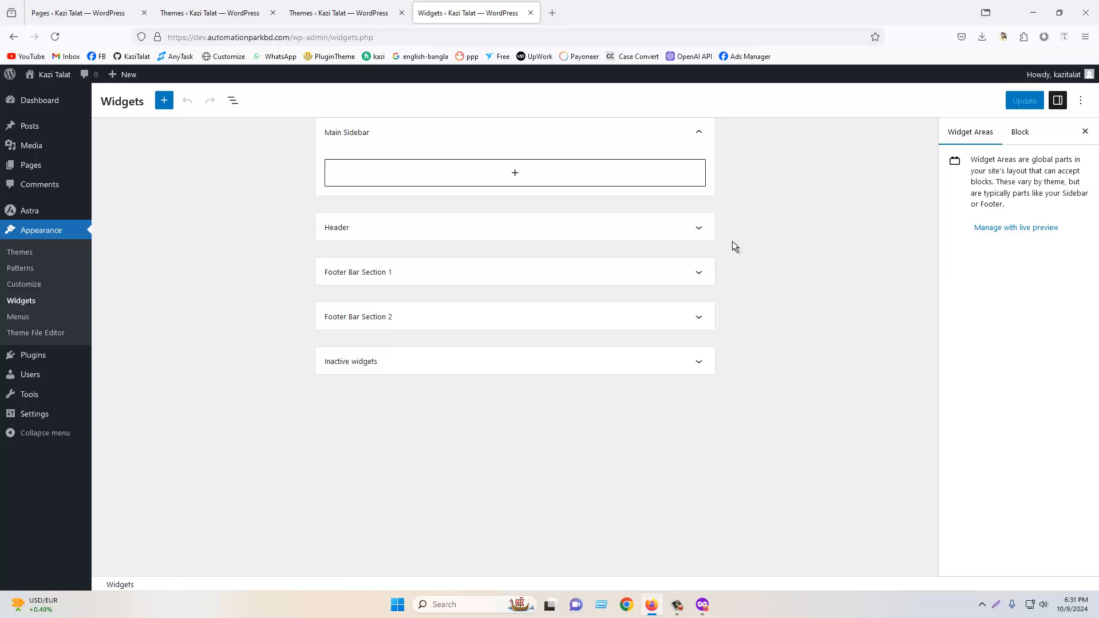
# - Open the Oaktree Massage site in a new tab and view a post from its Blog page
pyautogui.click(551, 7)
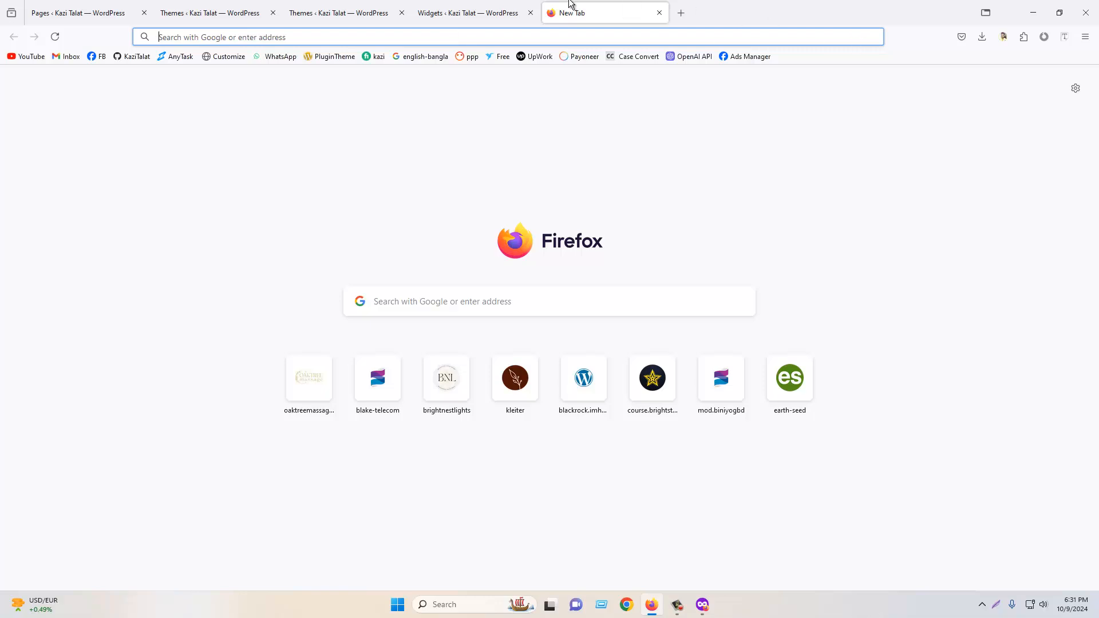
pyautogui.write('oaktreemassagedallas.com/')
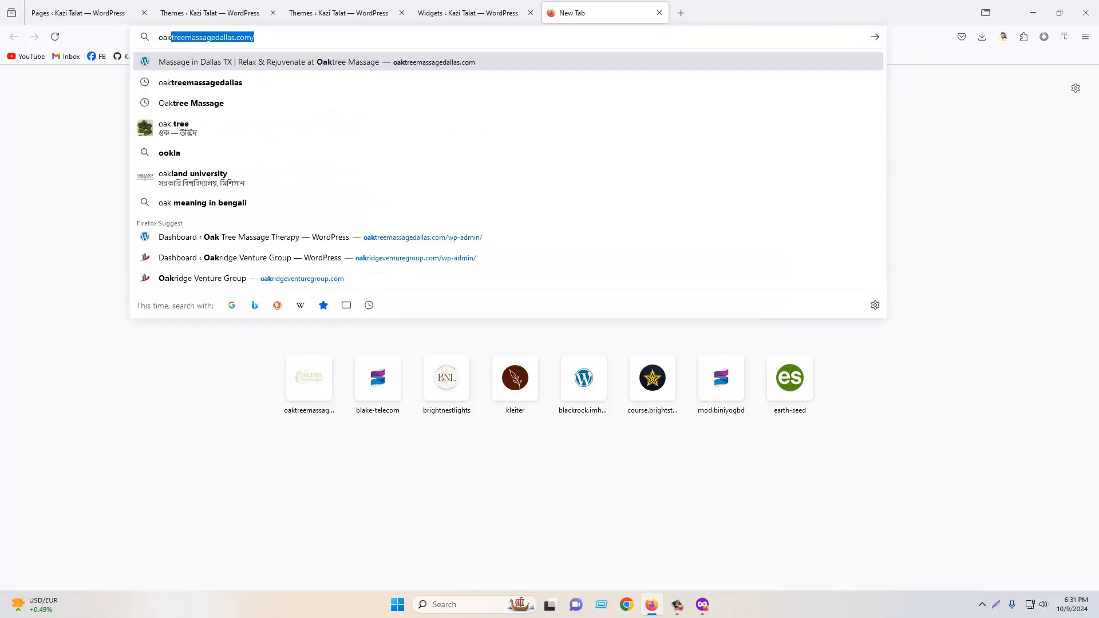
pyautogui.press('Return')
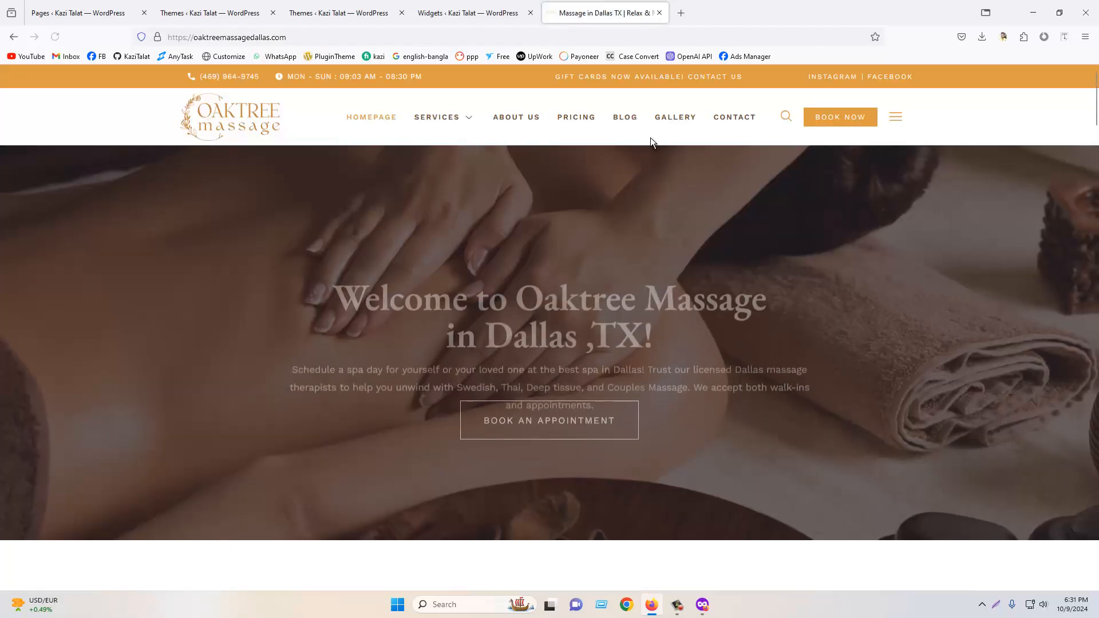
pyautogui.click(632, 124)
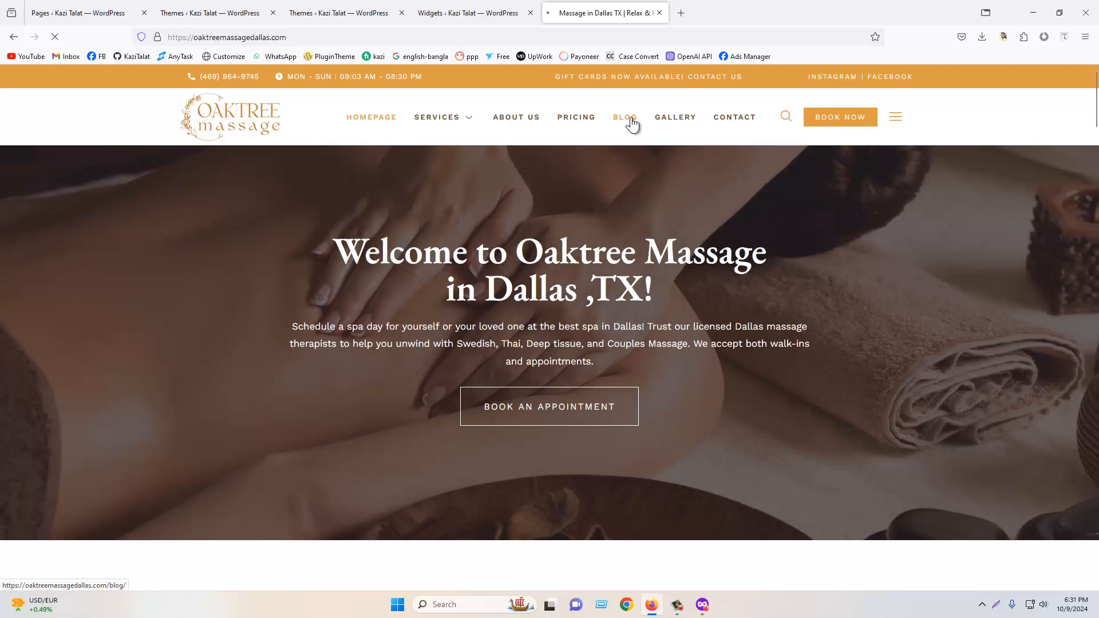
pyautogui.scroll(-3, 645, 305)
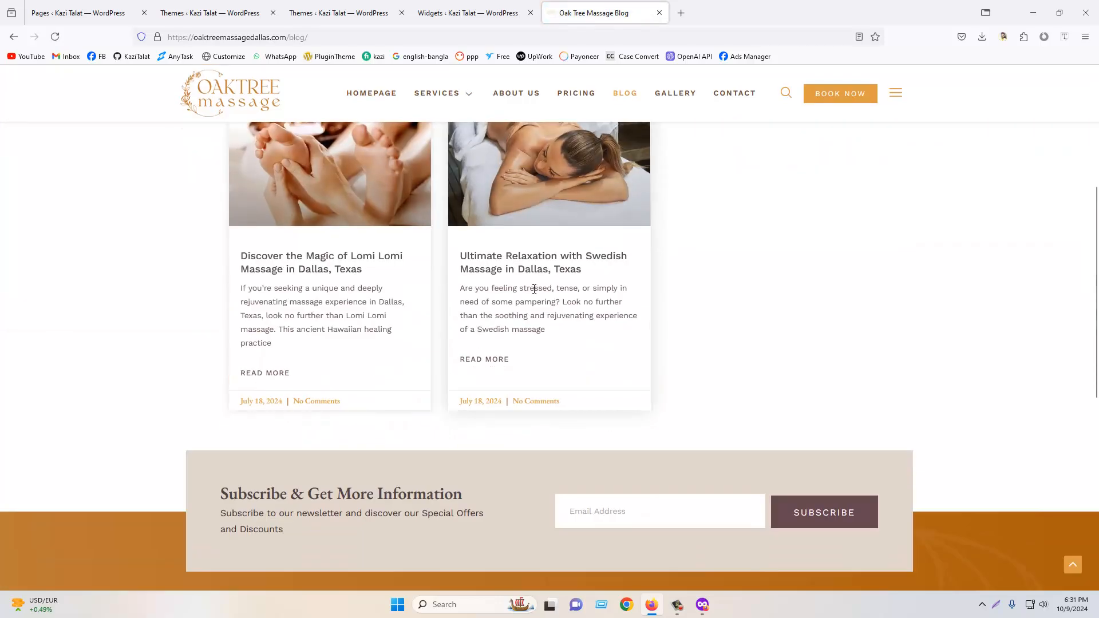
pyautogui.click(521, 263)
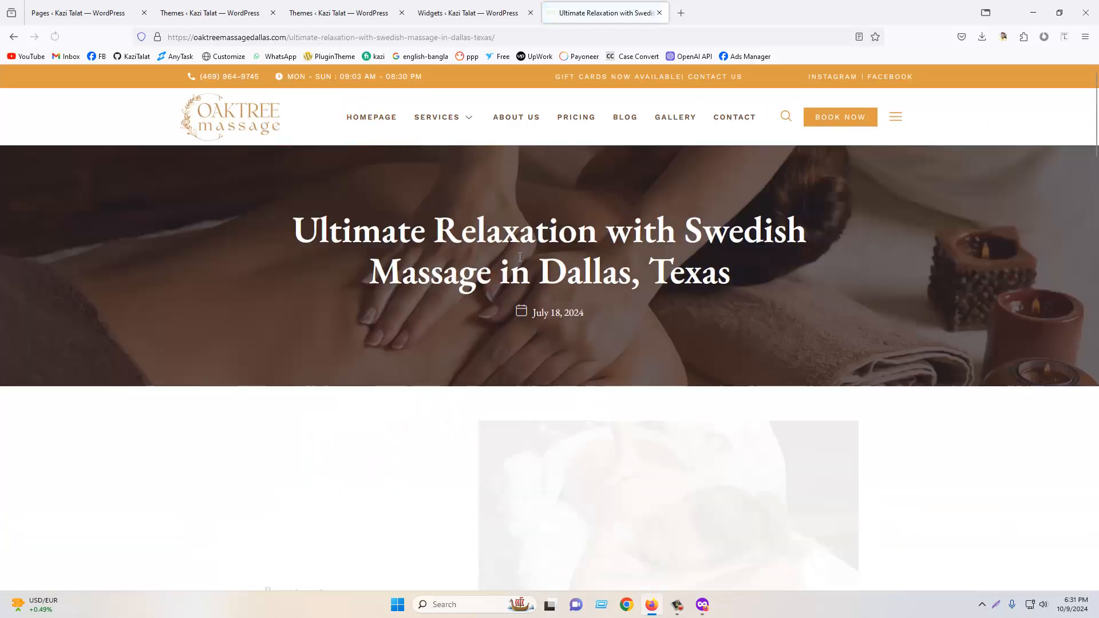
pyautogui.scroll(-5, 518, 267)
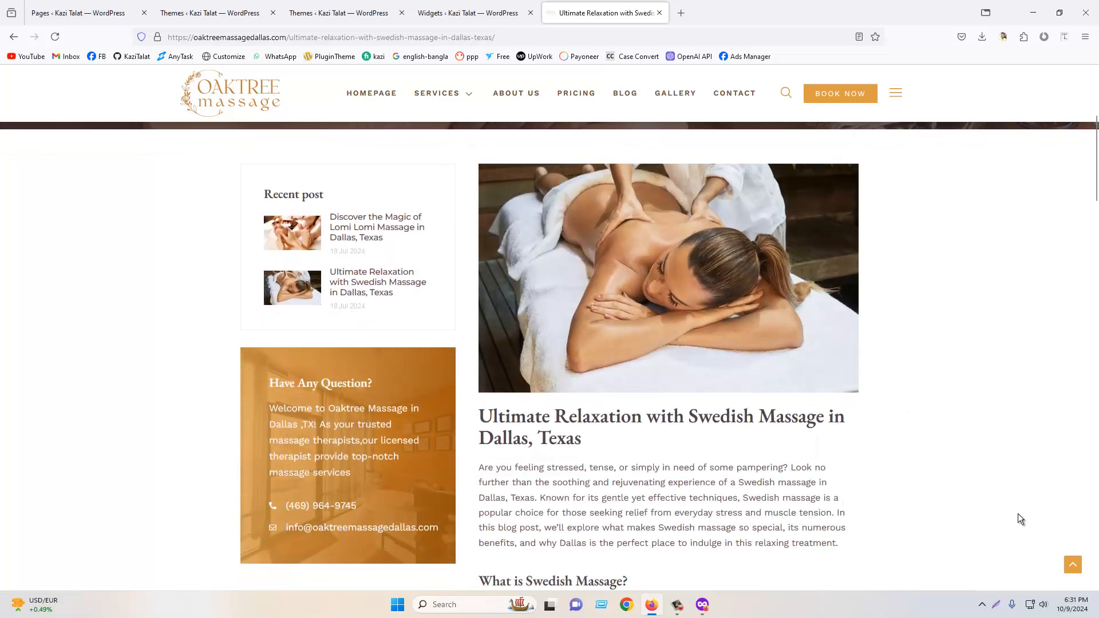
# - Capture a screenshot of the blog post's Recent post sidebar widget
pyautogui.click(998, 606)
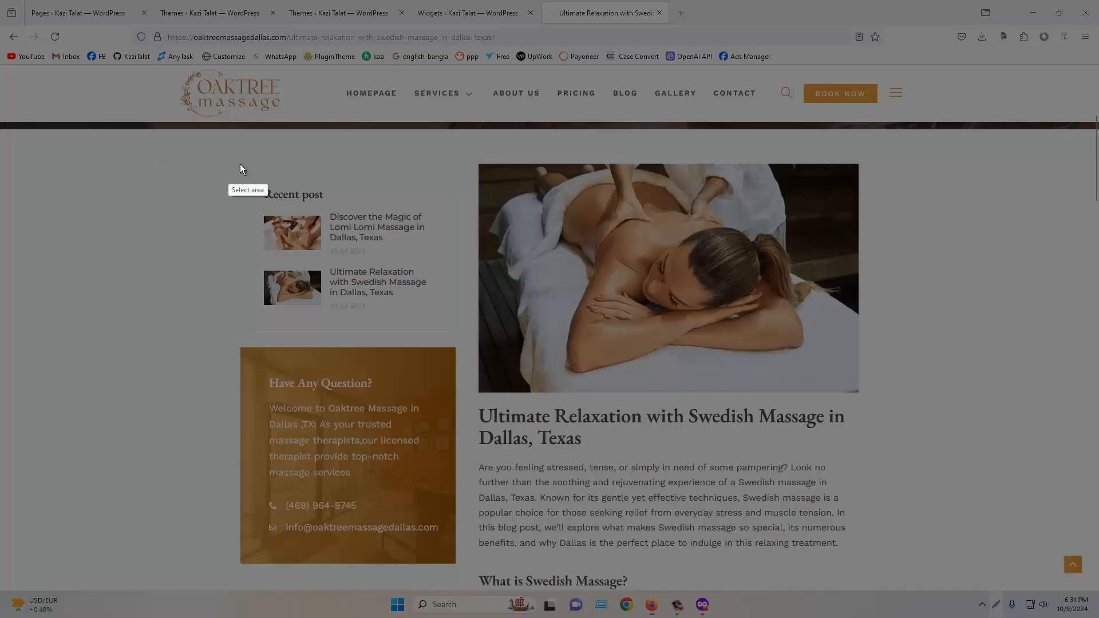
pyautogui.moveTo(234, 158); pyautogui.dragTo(456, 332)
pyautogui.click(447, 343)
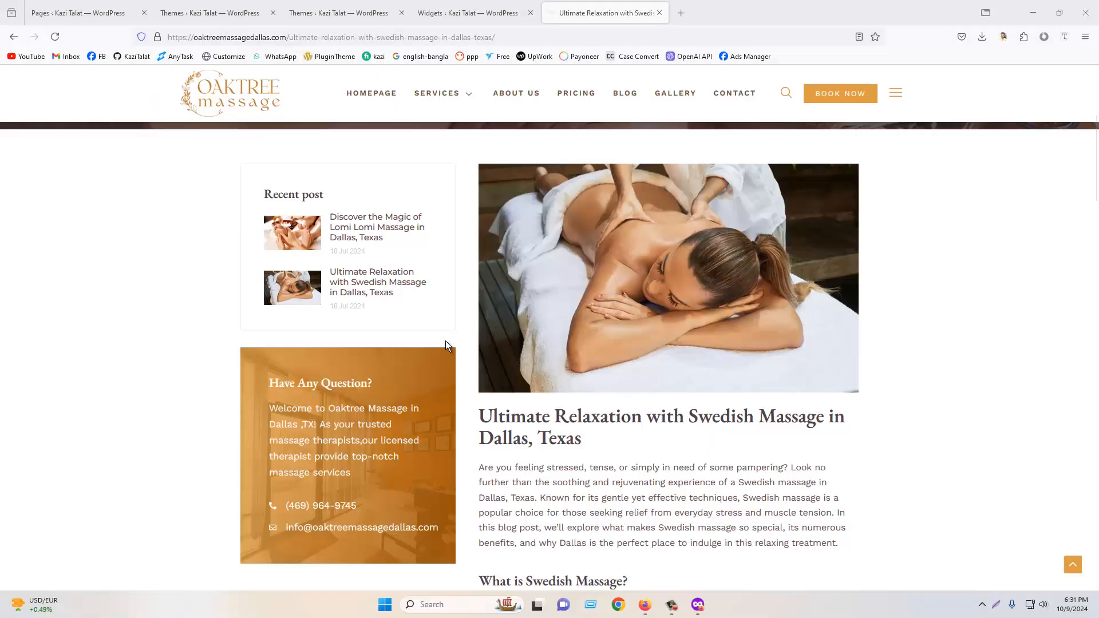
# - Open Daraz in a new tab and browse a product page from its flash sale listings
pyautogui.click(681, 13)
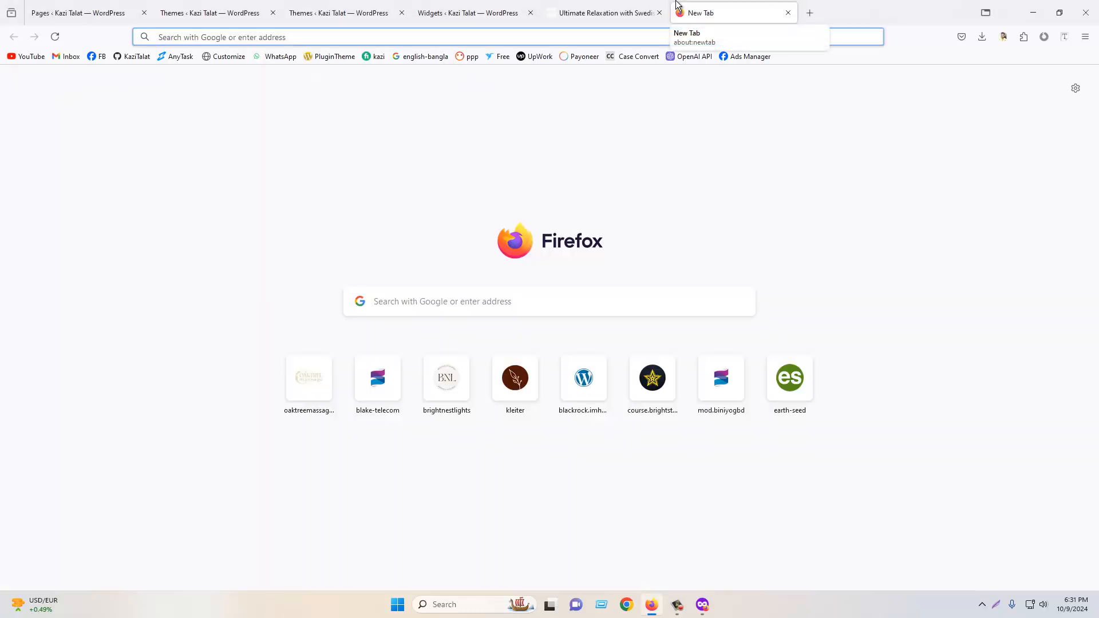
pyautogui.write('daraz')
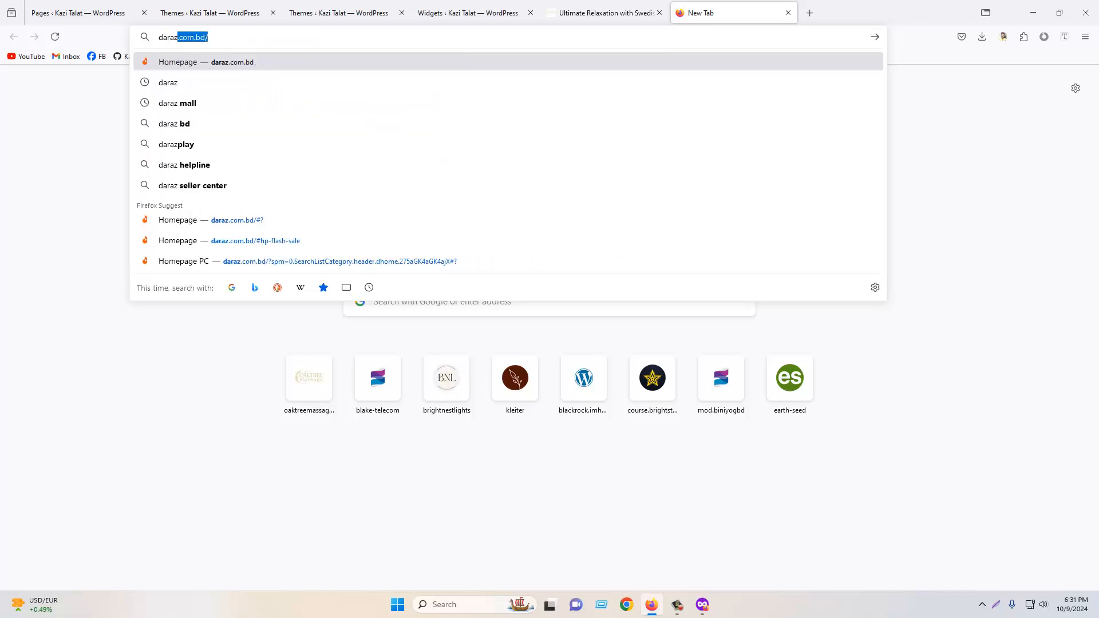
pyautogui.press('Return')
pyautogui.scroll(-10, 468, 321)
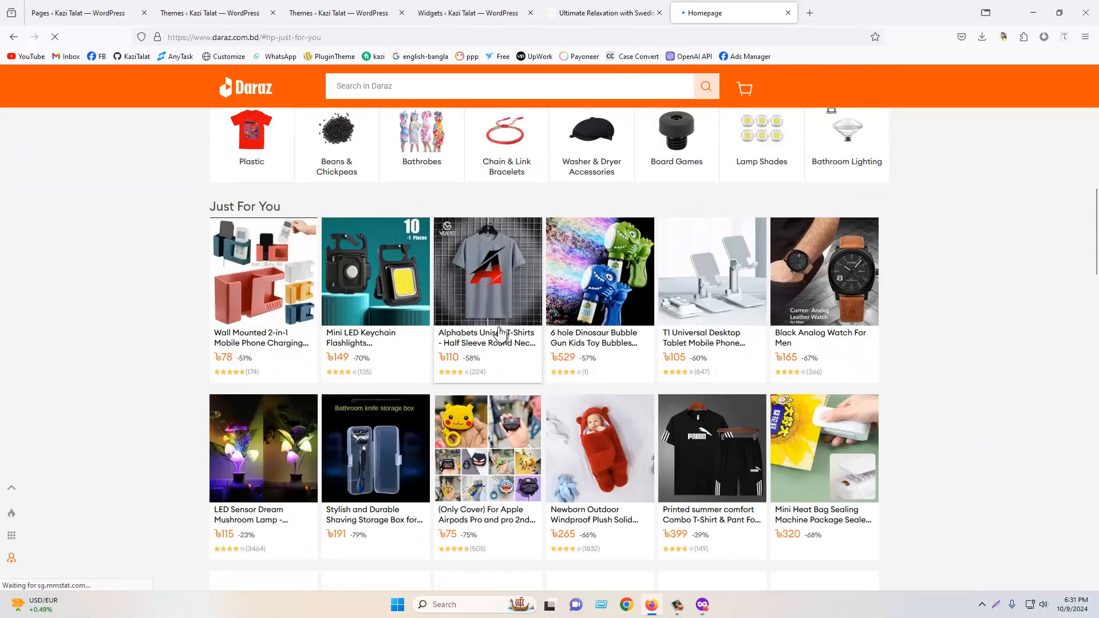
pyautogui.click(500, 333)
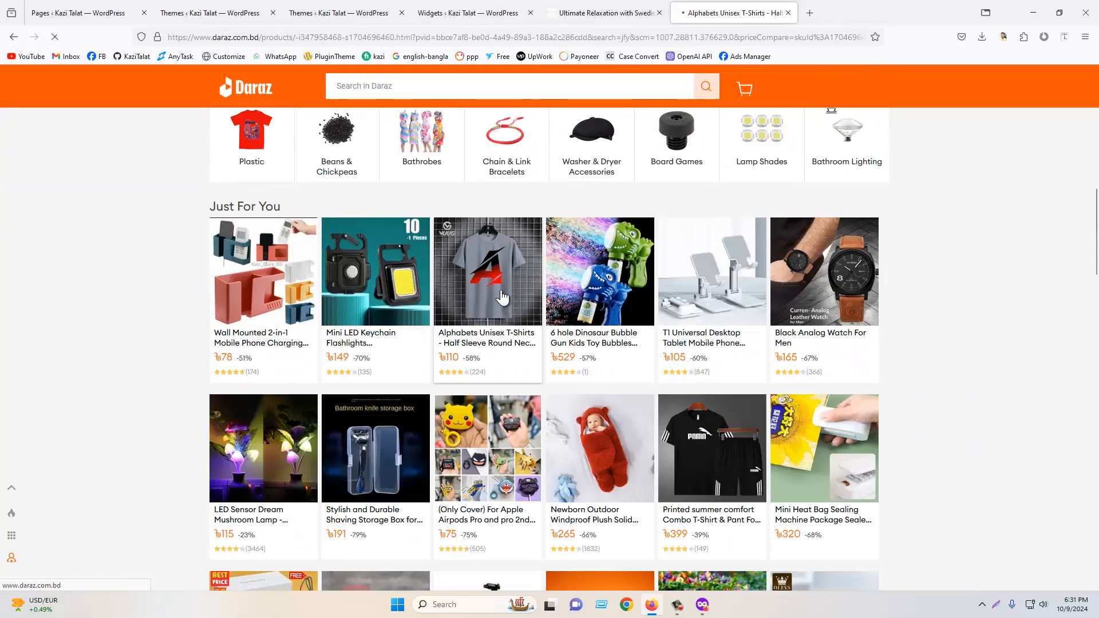
pyautogui.scroll(-15, 565, 293)
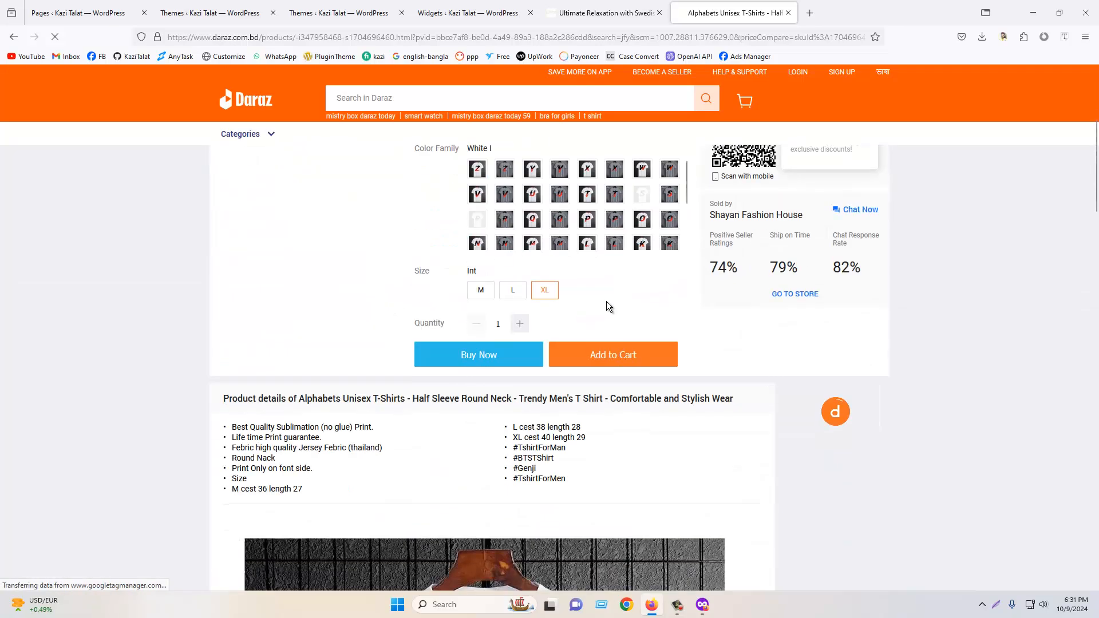
pyautogui.scroll(-20, 820, 321)
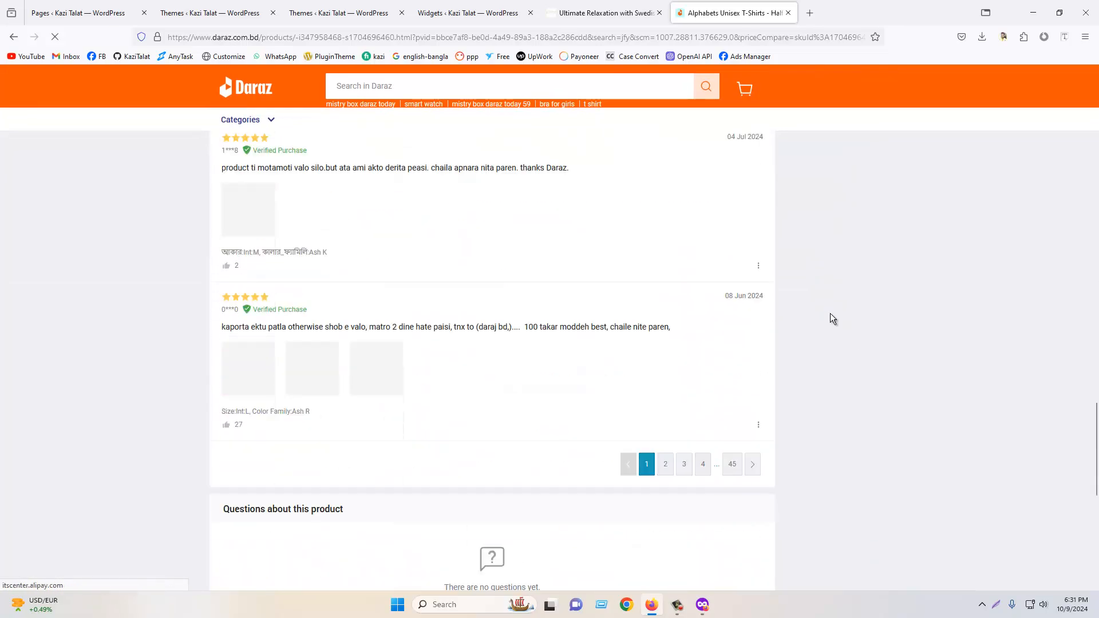
pyautogui.scroll(10, 830, 312)
pyautogui.scroll(15, 831, 312)
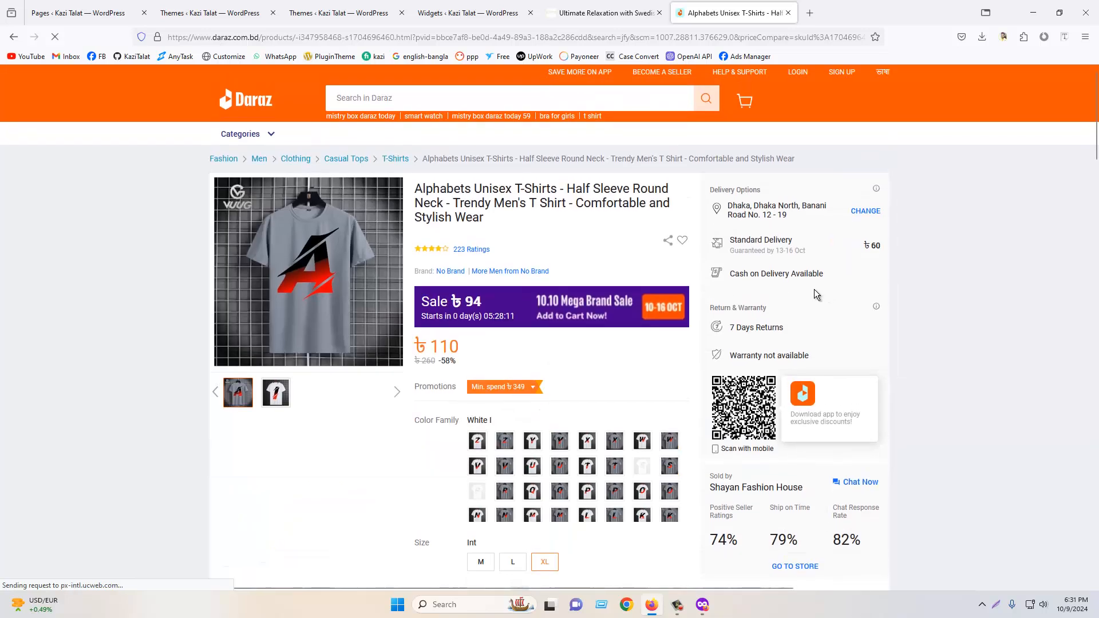
# - Open the live WordPress site from the admin bar and close the reference blog and Daraz tabs
pyautogui.click(596, 13)
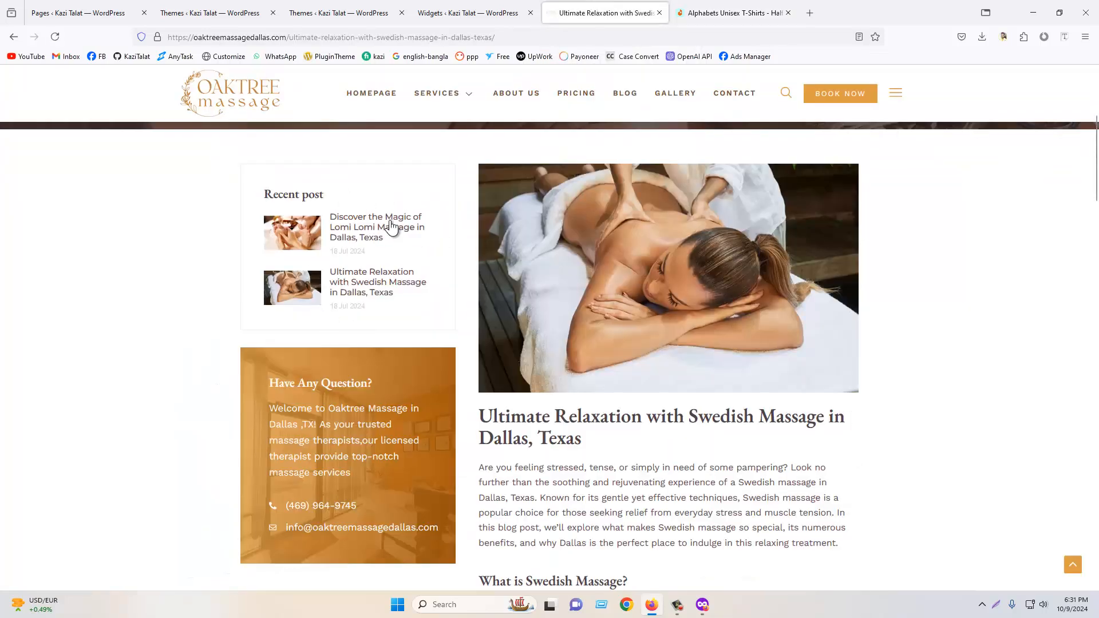
pyautogui.click(469, 13)
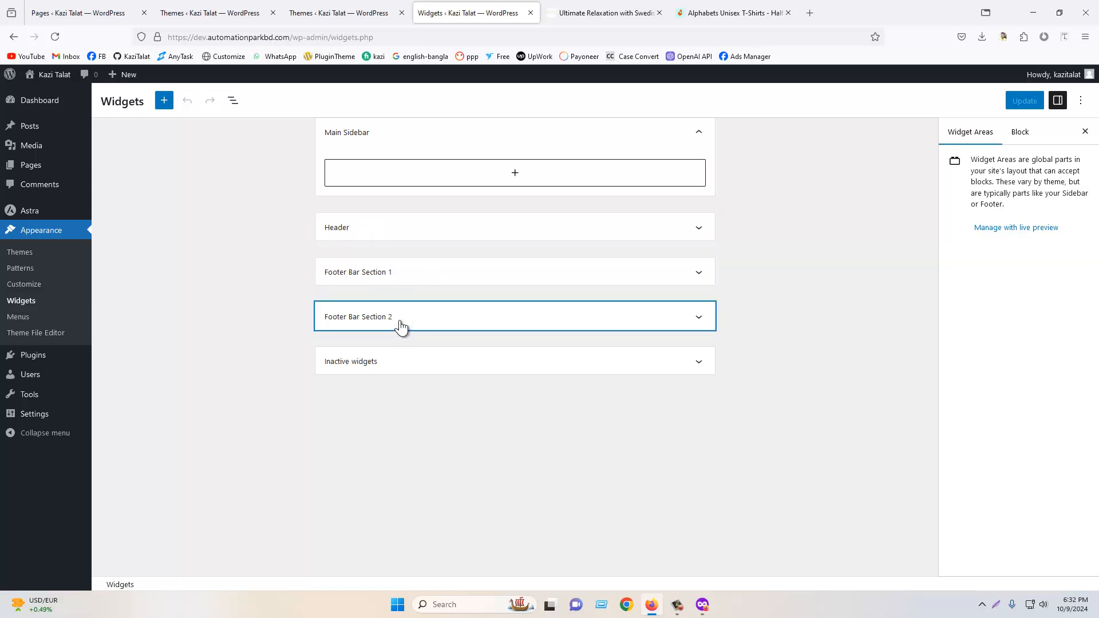
pyautogui.click(573, 13)
pyautogui.click(343, 13)
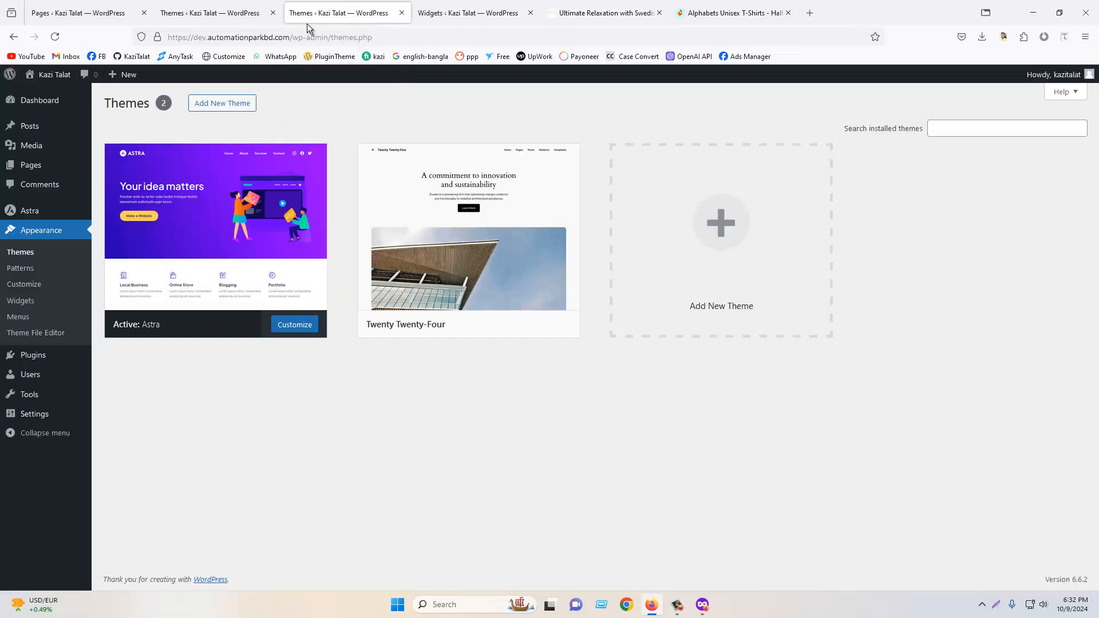
pyautogui.moveTo(52, 75)
pyautogui.click(51, 95)
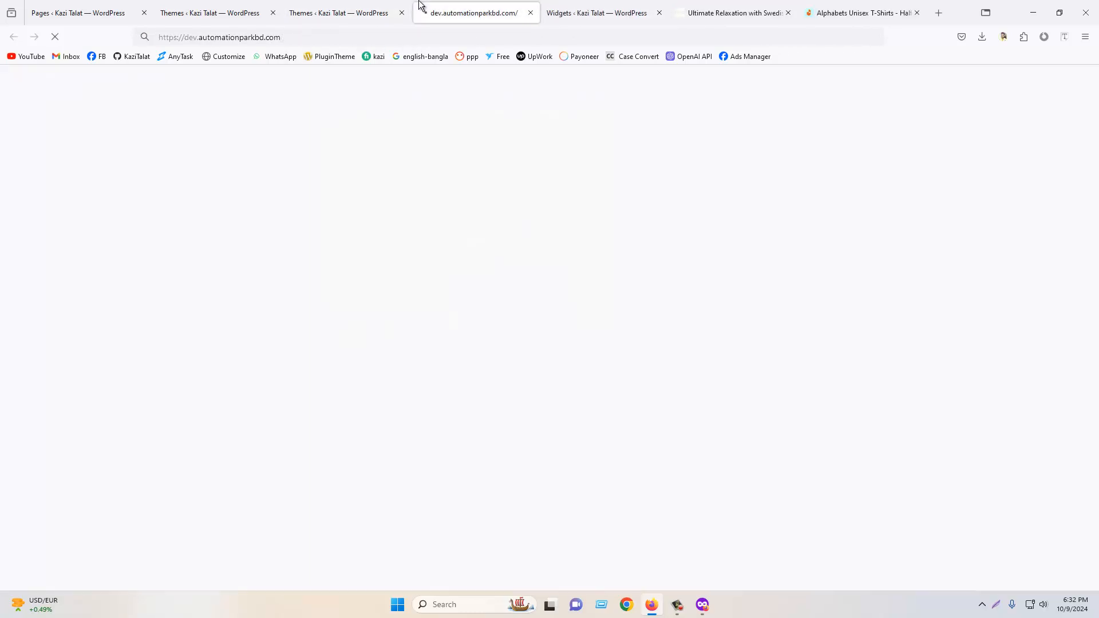
pyautogui.click(788, 13)
pyautogui.click(788, 12)
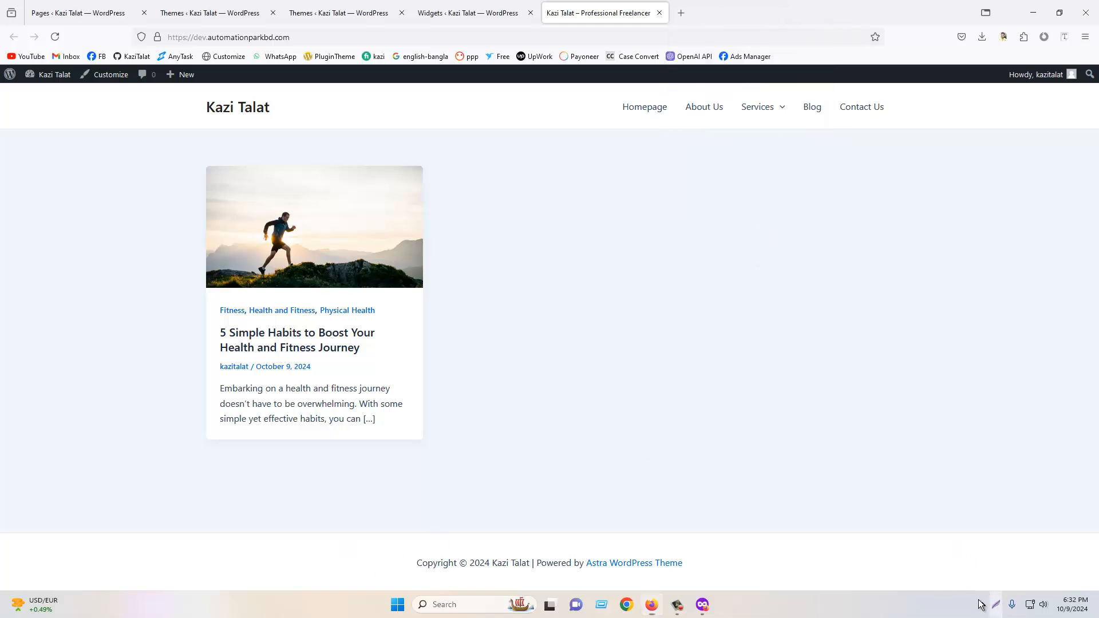
# - Capture a screenshot of the live site's footer and outline four footer widget areas on it
pyautogui.click(997, 604)
pyautogui.moveTo(57, 442); pyautogui.dragTo(1037, 580)
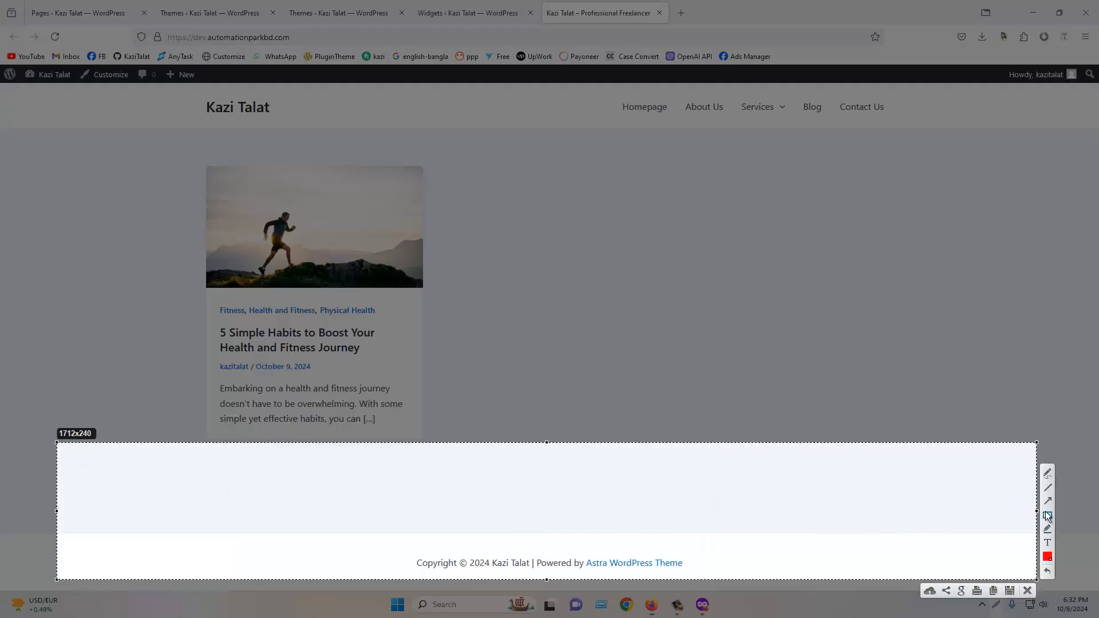
pyautogui.moveTo(126, 459); pyautogui.dragTo(261, 549)
pyautogui.moveTo(303, 462); pyautogui.dragTo(429, 565)
pyautogui.moveTo(519, 477); pyautogui.dragTo(695, 579)
pyautogui.moveTo(732, 474); pyautogui.dragTo(887, 584)
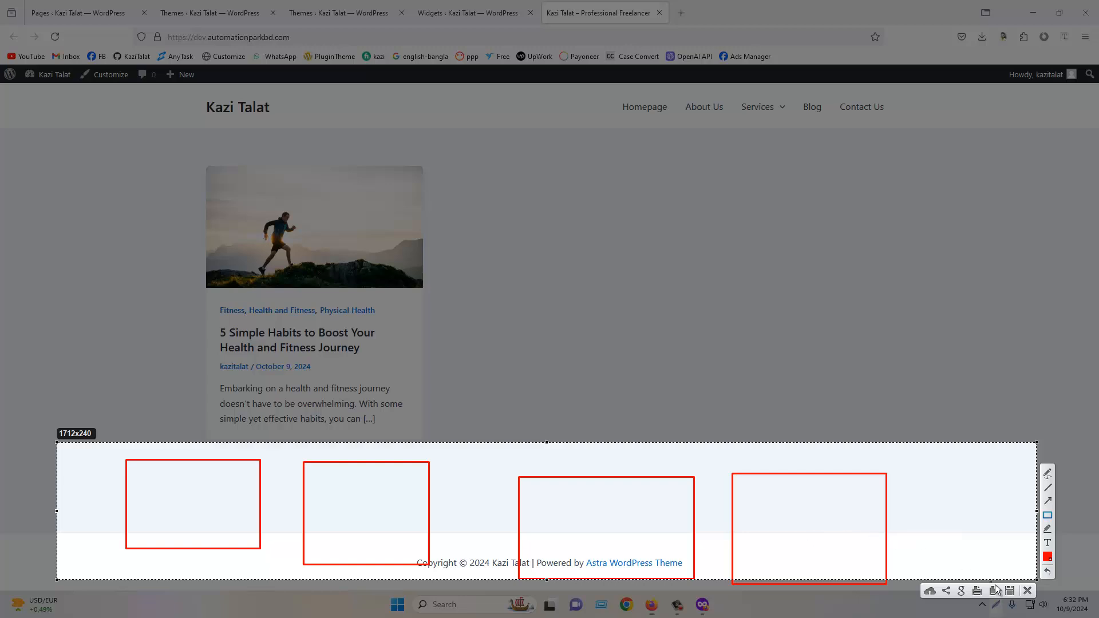
pyautogui.click(1027, 593)
# - Return to the Widgets admin tab and close the live site, Themes and Pages tabs
pyautogui.click(438, 8)
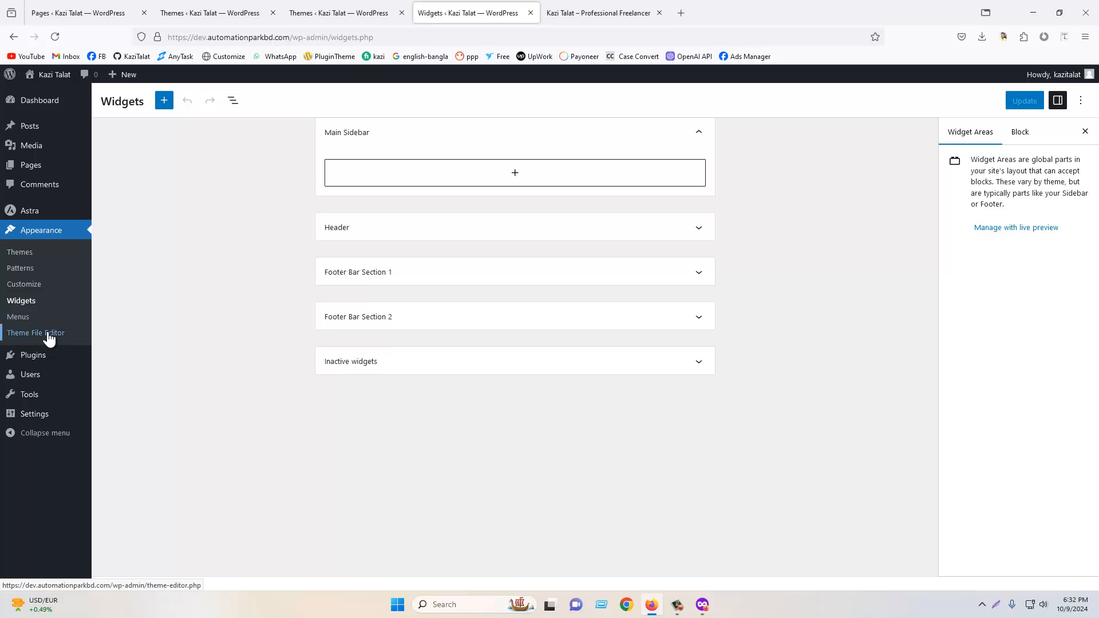
pyautogui.moveTo(45, 361)
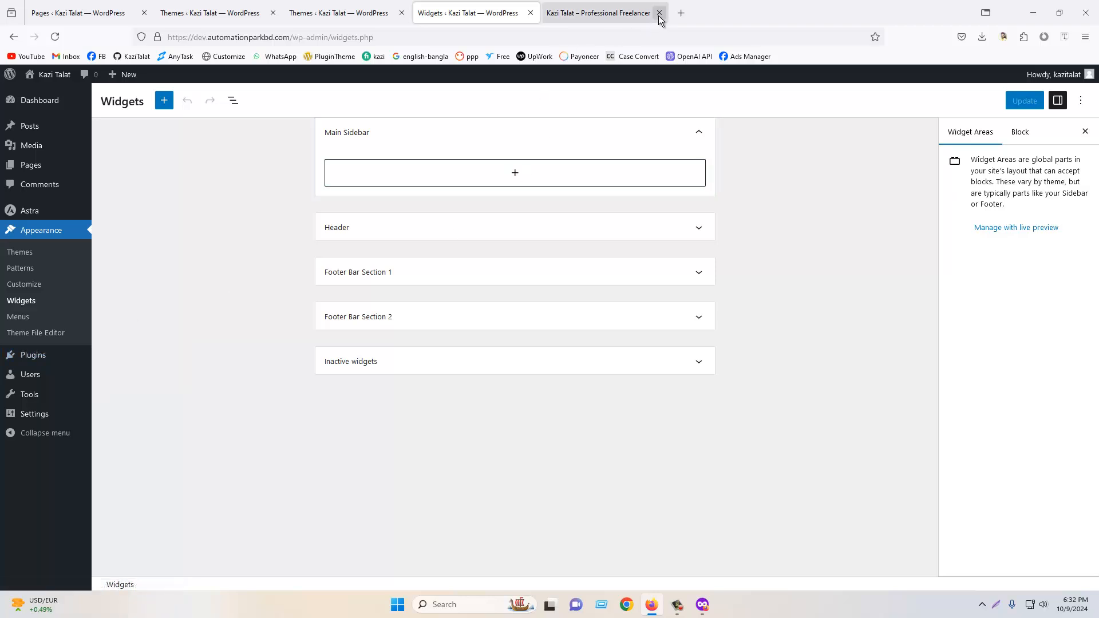
pyautogui.click(617, 13)
pyautogui.click(660, 12)
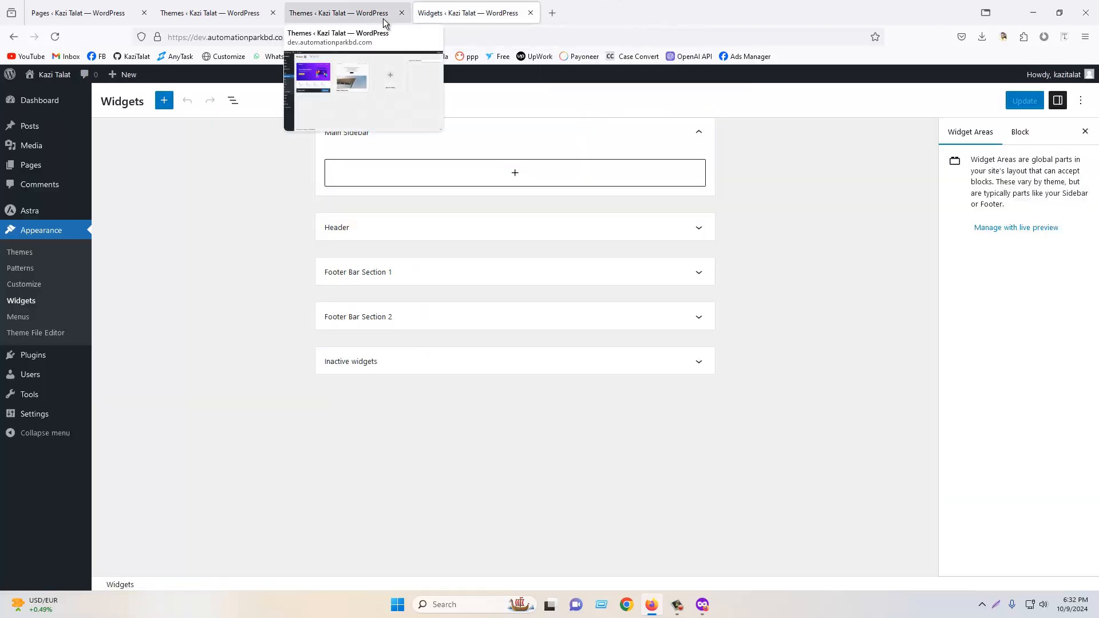
pyautogui.click(402, 13)
pyautogui.click(272, 12)
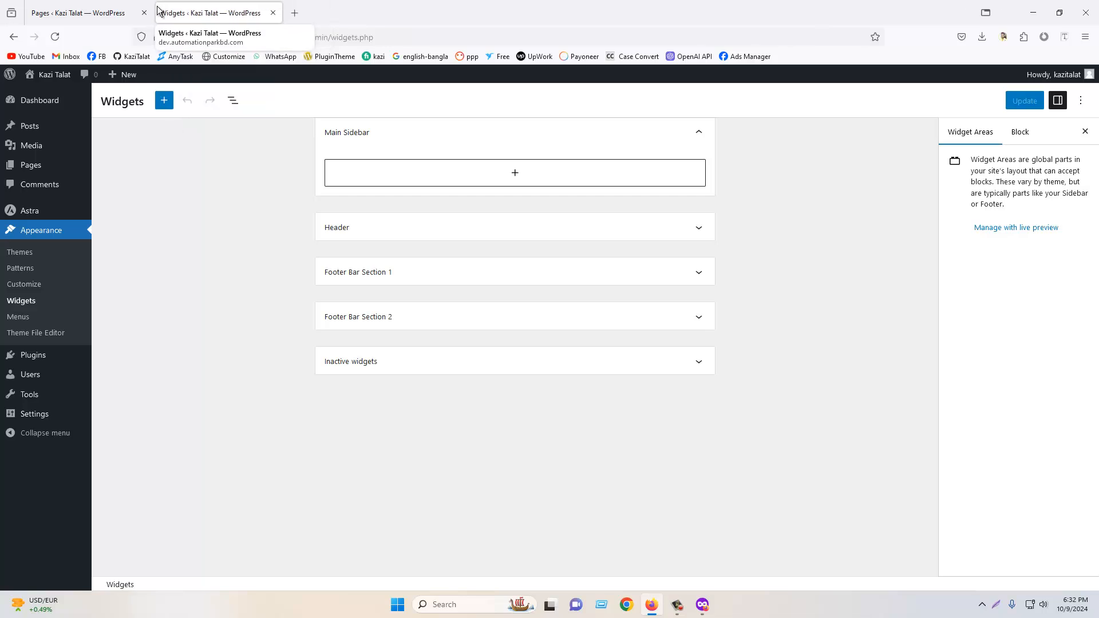
pyautogui.click(144, 13)
# - Open oaktreemassagedallas.com in a new tab and open its Book Now page in another tab
pyautogui.click(163, 3)
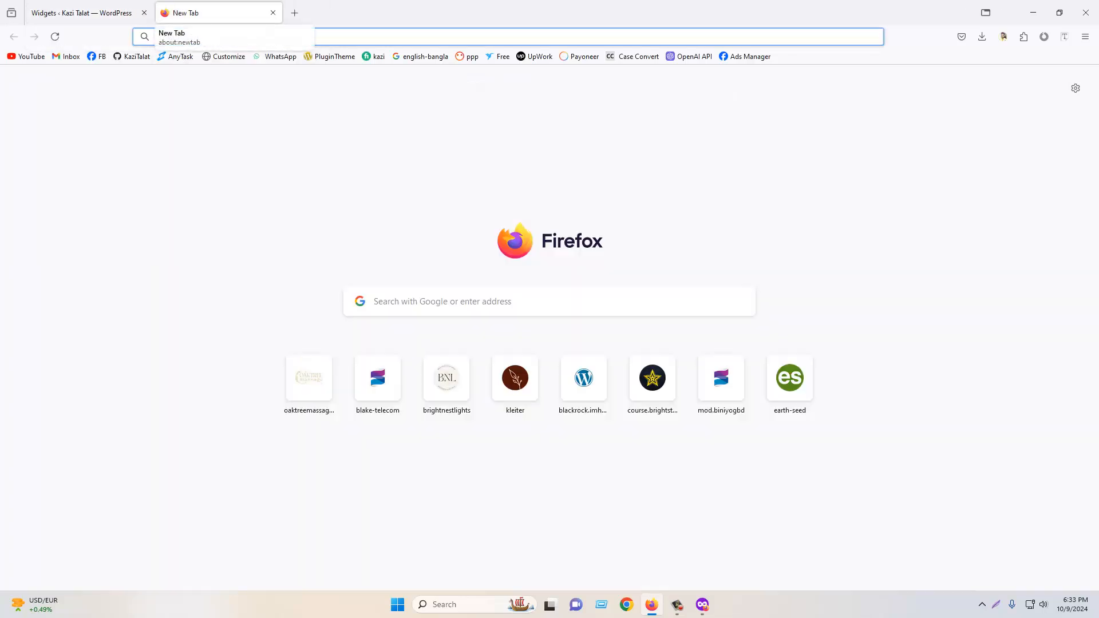
pyautogui.write('oaktreemassagedallas.com/')
pyautogui.press('Return')
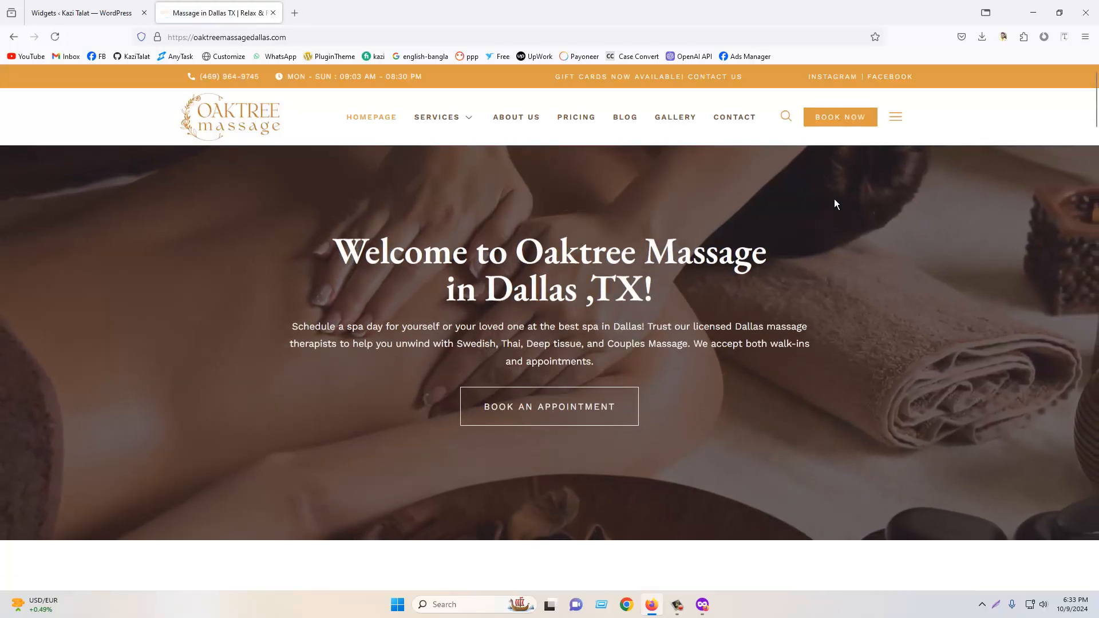
pyautogui.rightClick(819, 118)
pyautogui.click(847, 130)
pyautogui.click(350, 11)
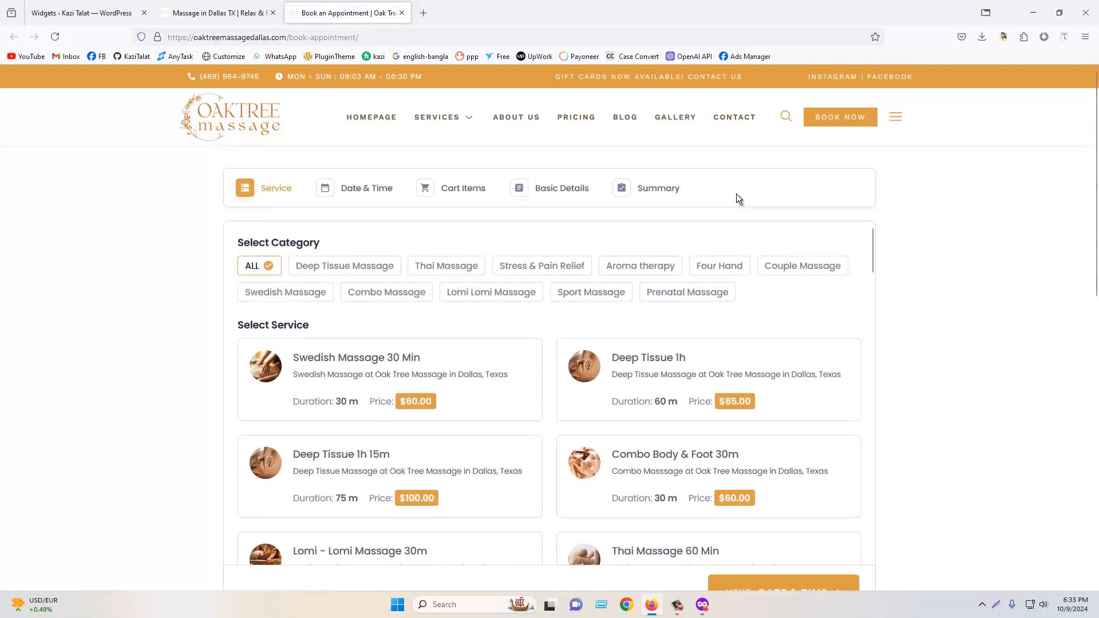
# - Try the booking form: pick Deep Tissue Massage, the Deep Tissue 1h service, 2 persons, and continue
pyautogui.moveTo(453, 121)
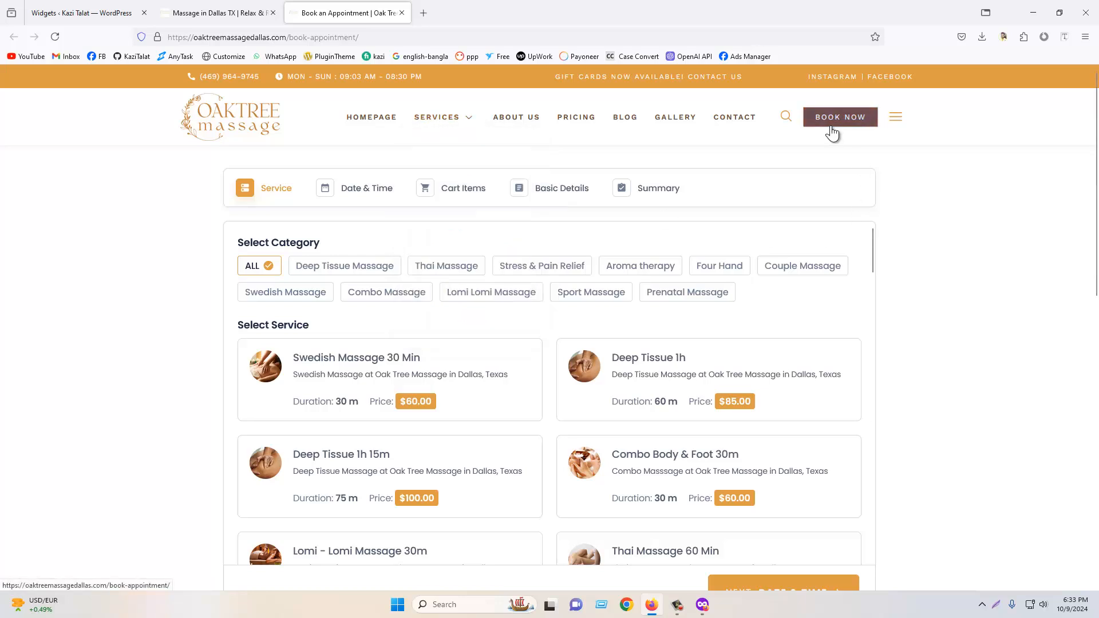
pyautogui.moveTo(358, 37); pyautogui.dragTo(293, 32)
pyautogui.click(939, 238)
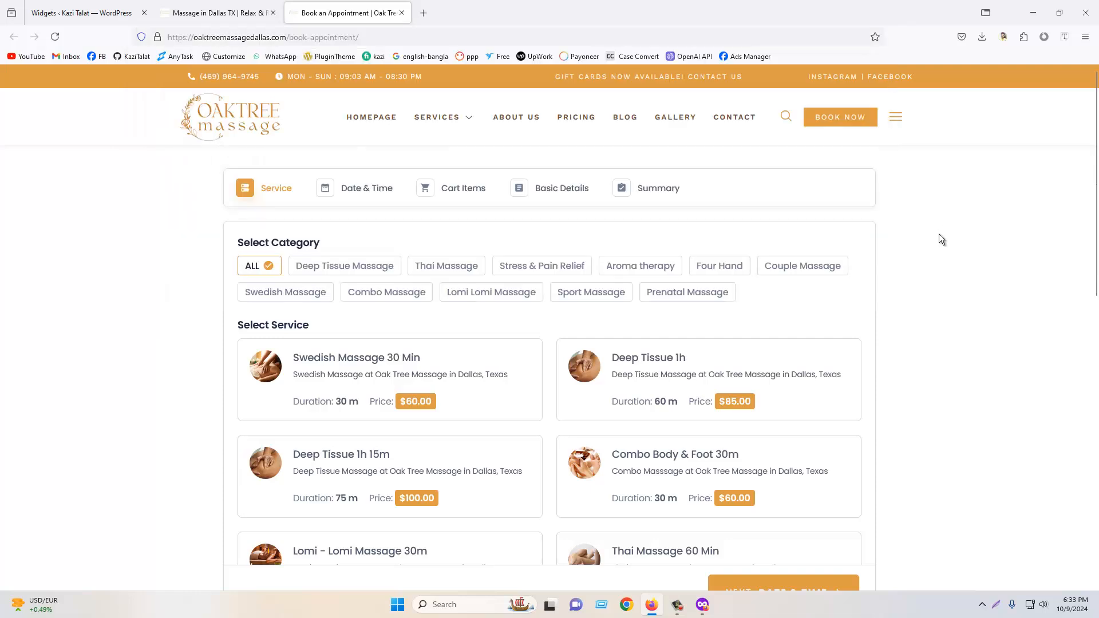
pyautogui.scroll(-2, 508, 287)
pyautogui.scroll(2, 447, 274)
pyautogui.click(360, 274)
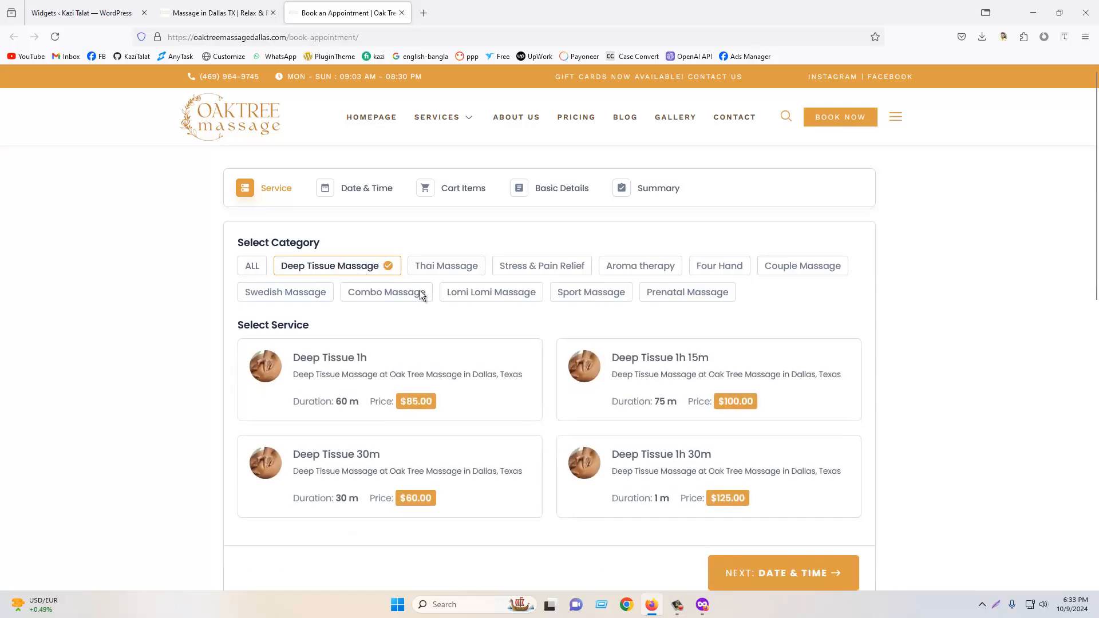
pyautogui.scroll(-2, 566, 349)
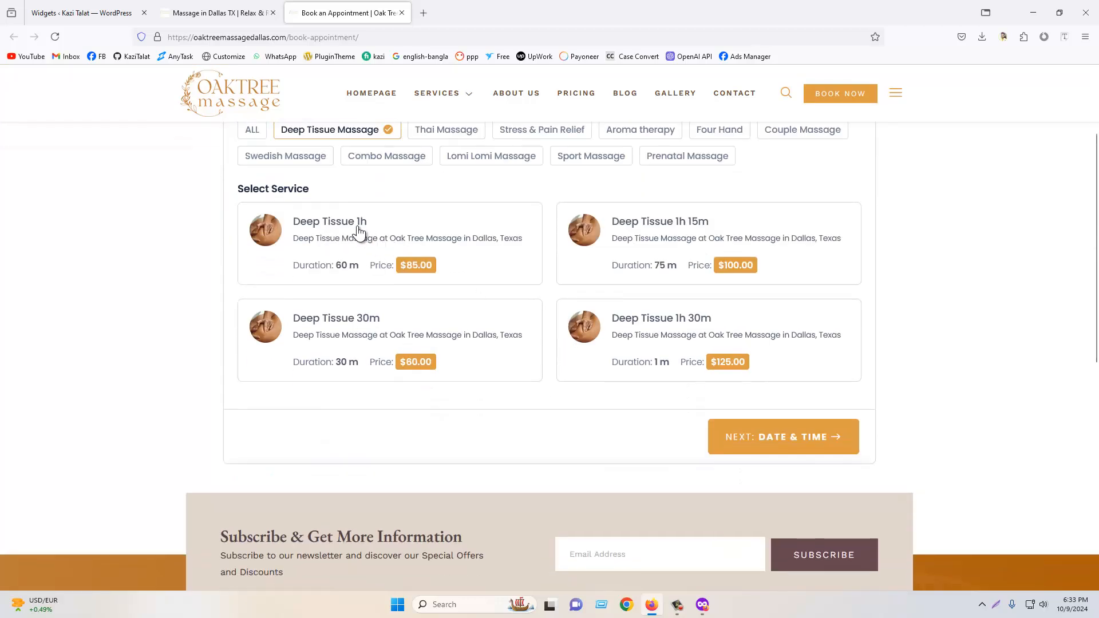
pyautogui.click(387, 245)
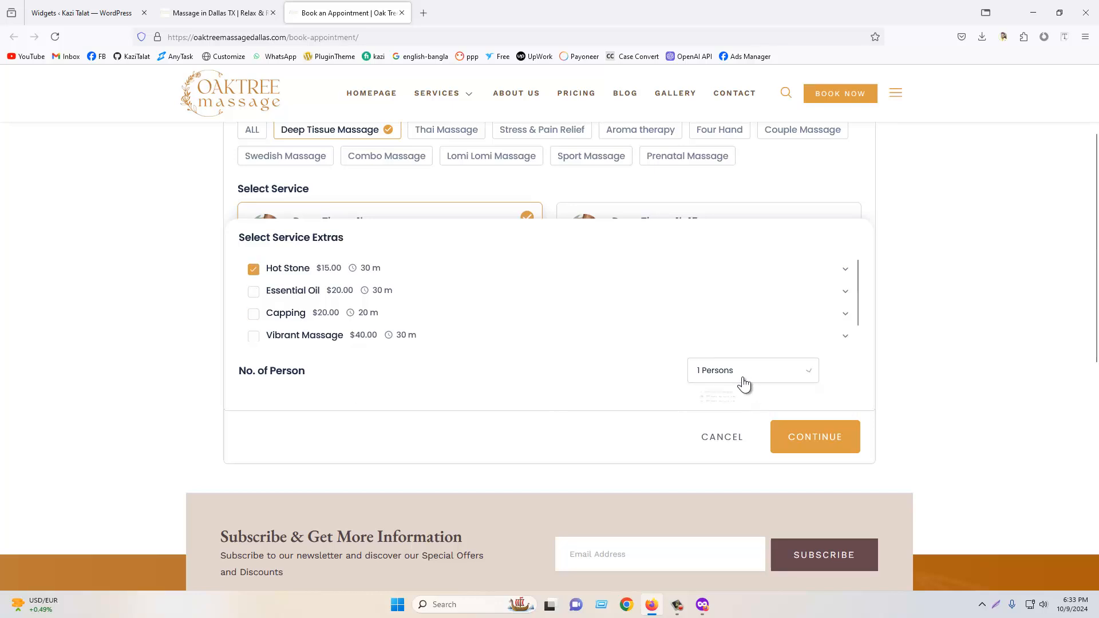
pyautogui.click(723, 420)
pyautogui.scroll(3, 705, 302)
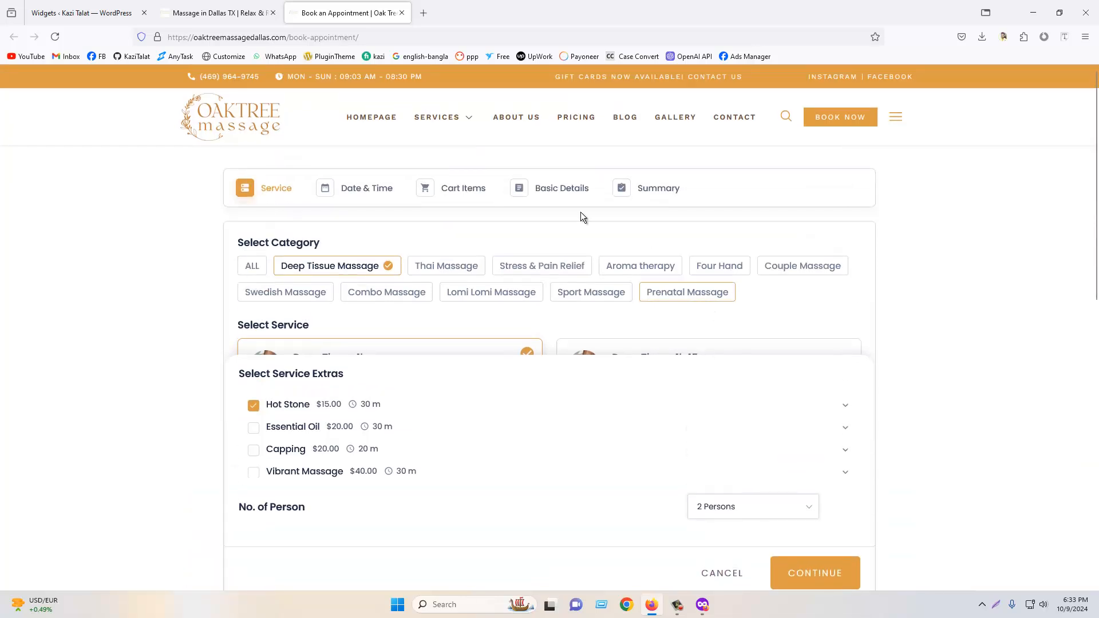
pyautogui.scroll(-2, 552, 298)
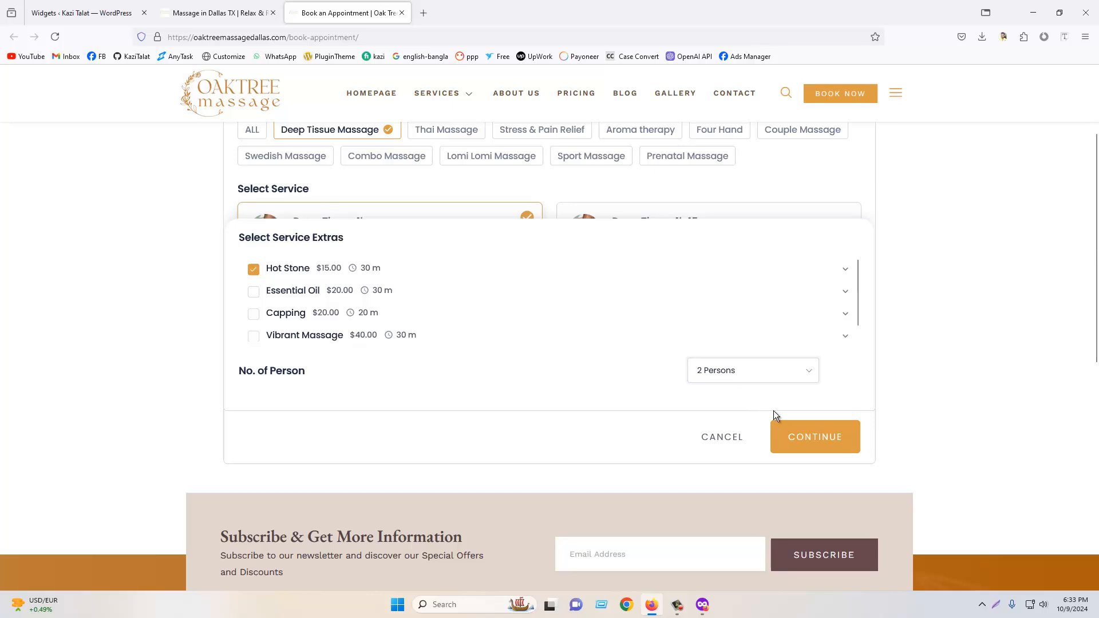
pyautogui.click(818, 441)
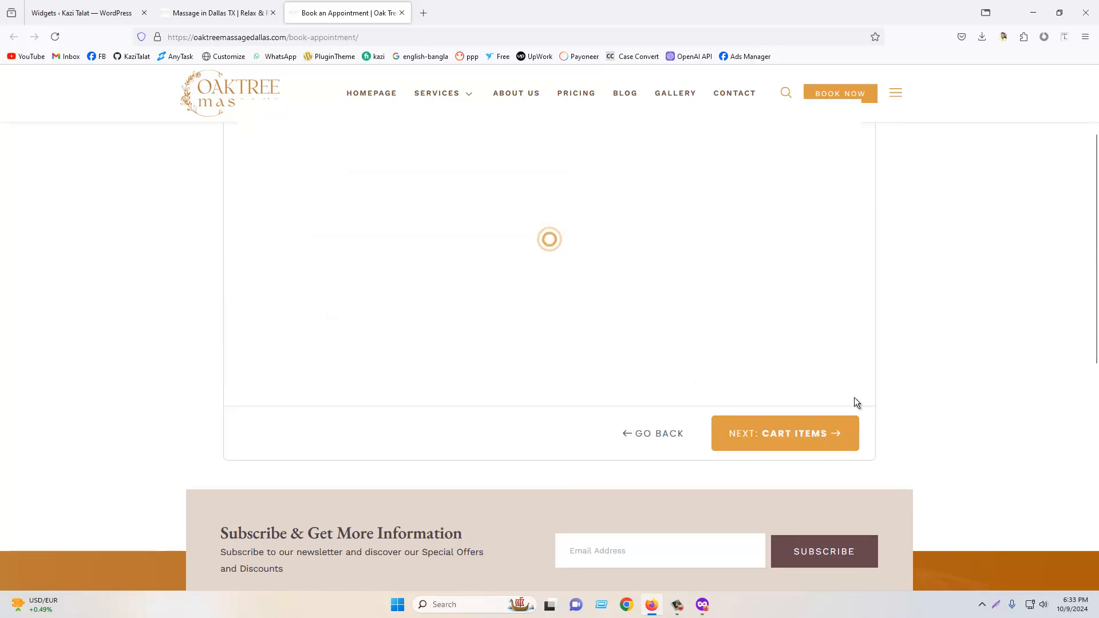
# - Choose the 12:30 pm - 2:00 pm slot, proceed to Basic Details, and review the booking form fields
pyautogui.scroll(2, 823, 342)
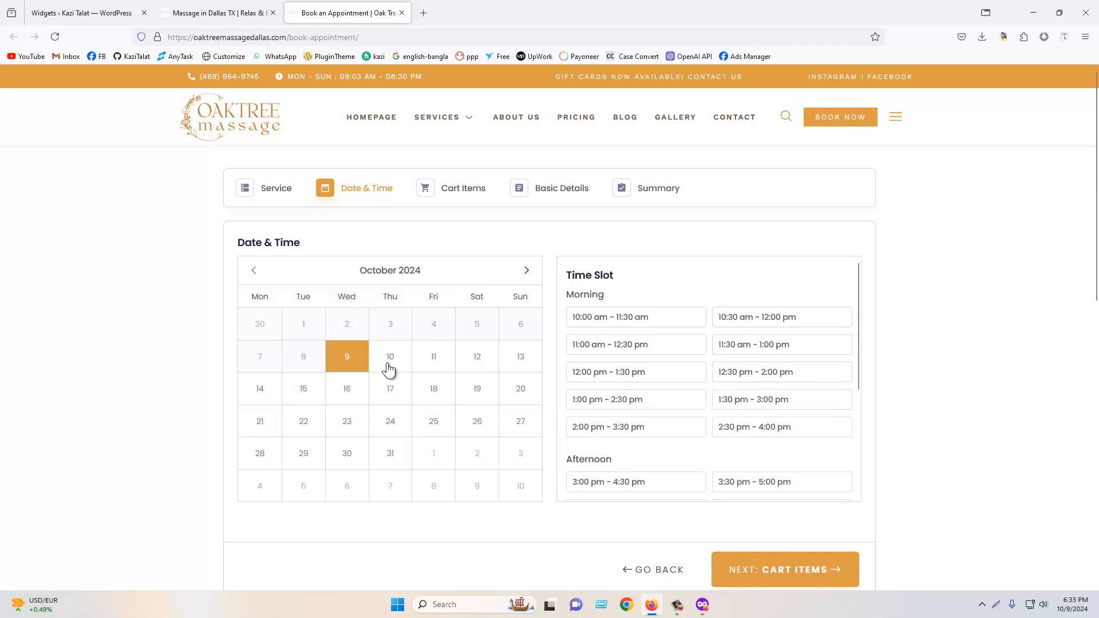
pyautogui.click(829, 372)
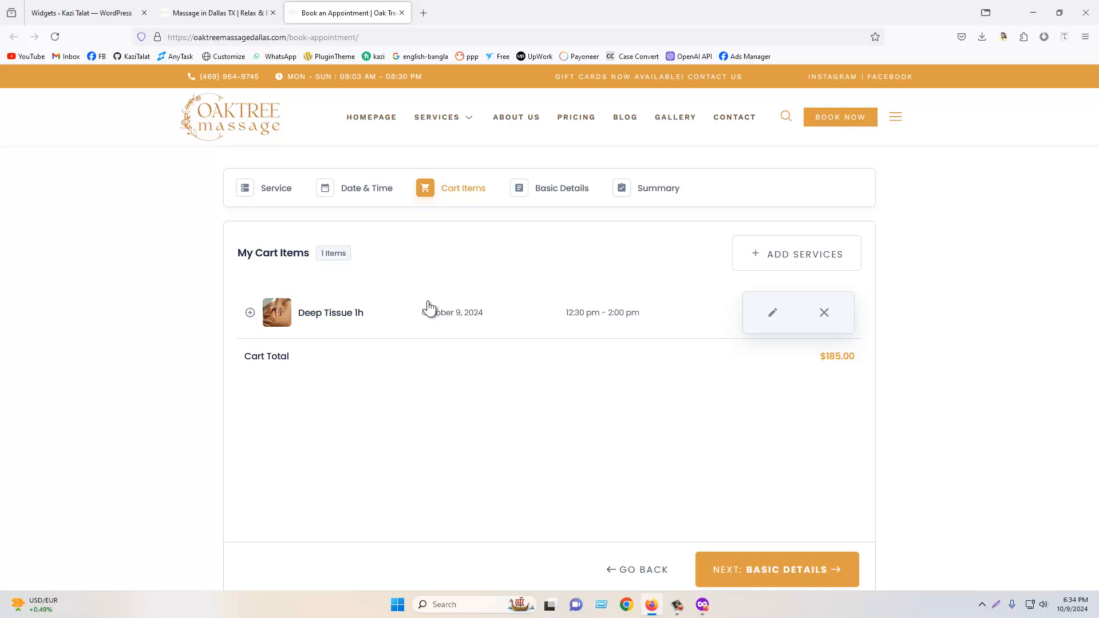
pyautogui.scroll(-2, 486, 318)
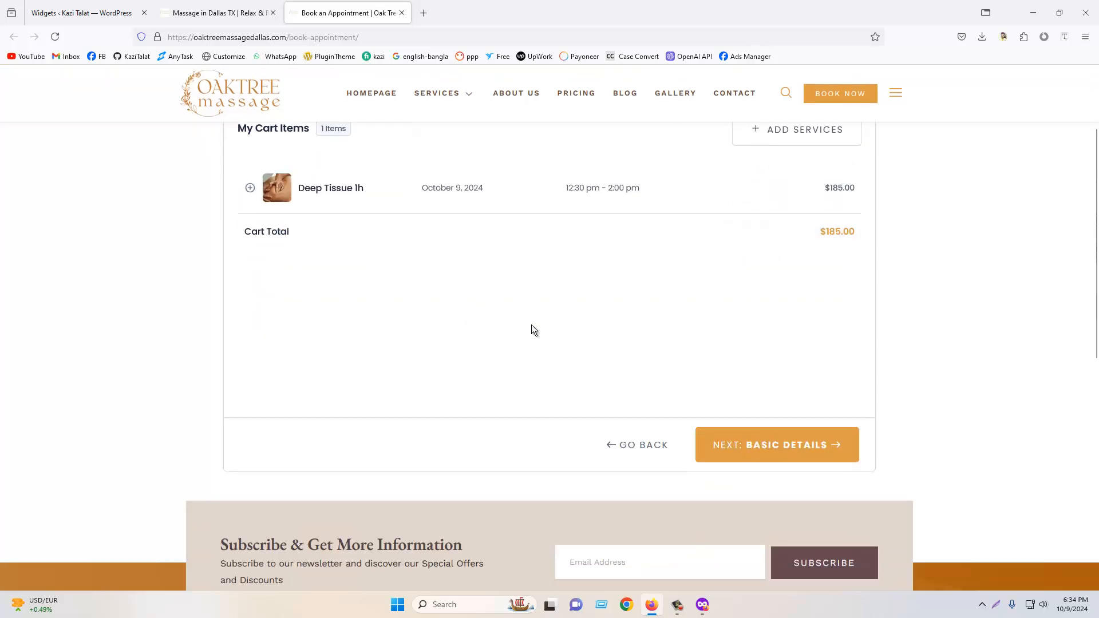
pyautogui.click(807, 447)
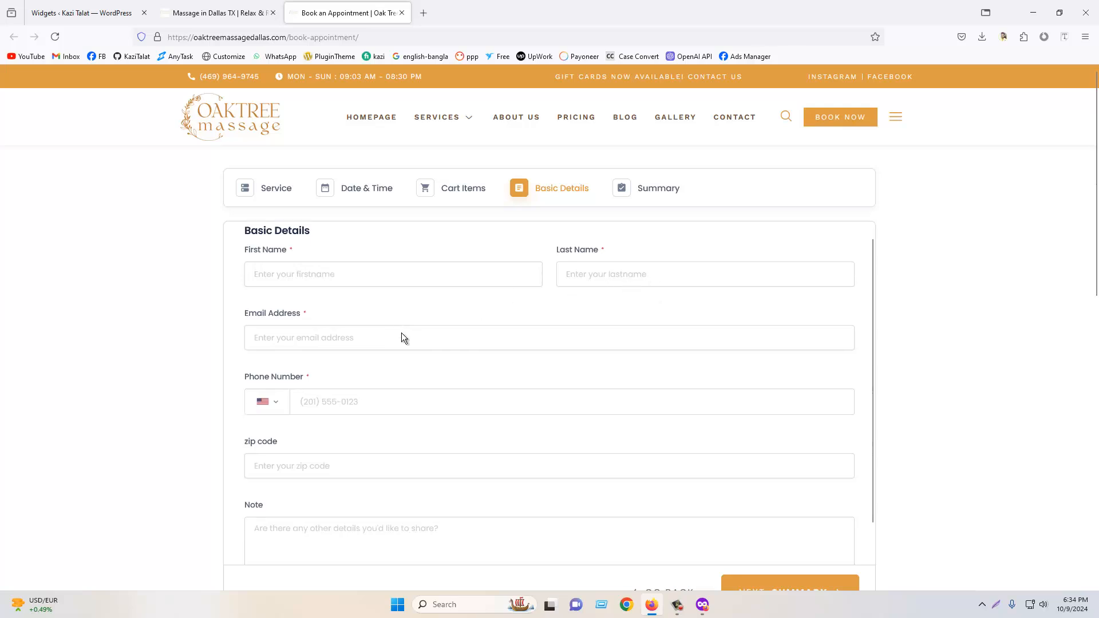
pyautogui.scroll(-1, 402, 339)
pyautogui.scroll(-3, 491, 370)
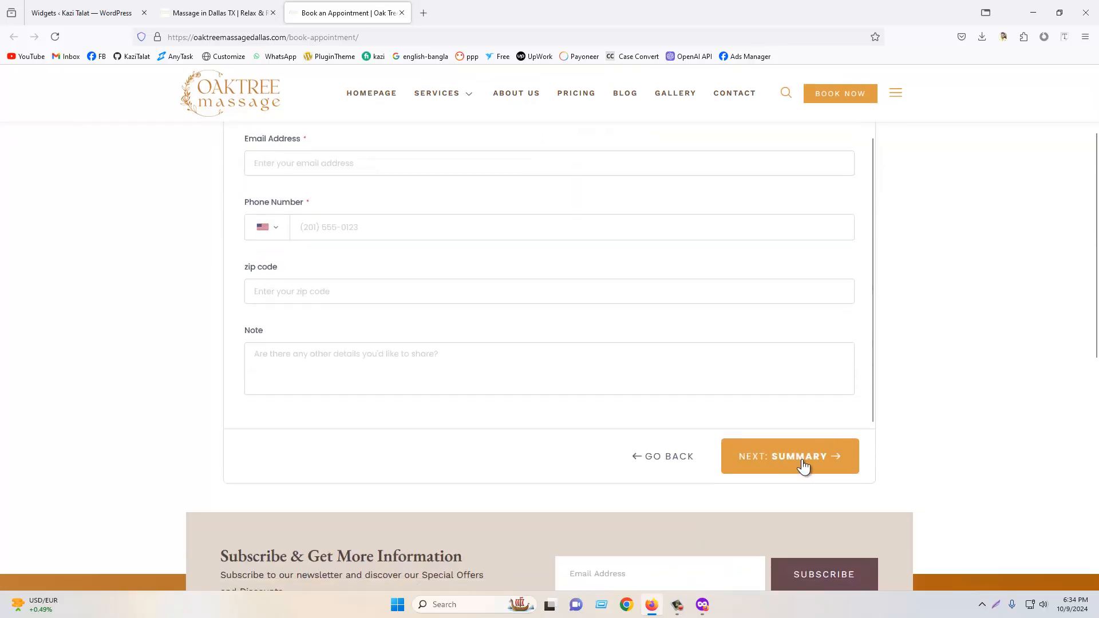
pyautogui.scroll(3, 801, 460)
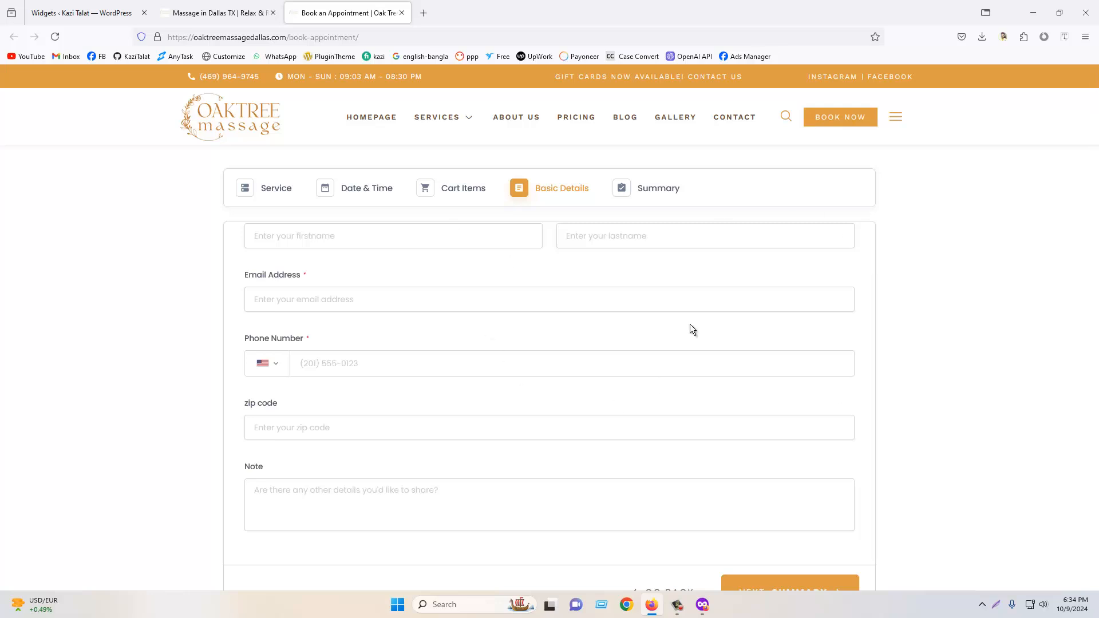
# - Open the reference site's Contact page and examine its contact form and booking date picker
pyautogui.click(729, 124)
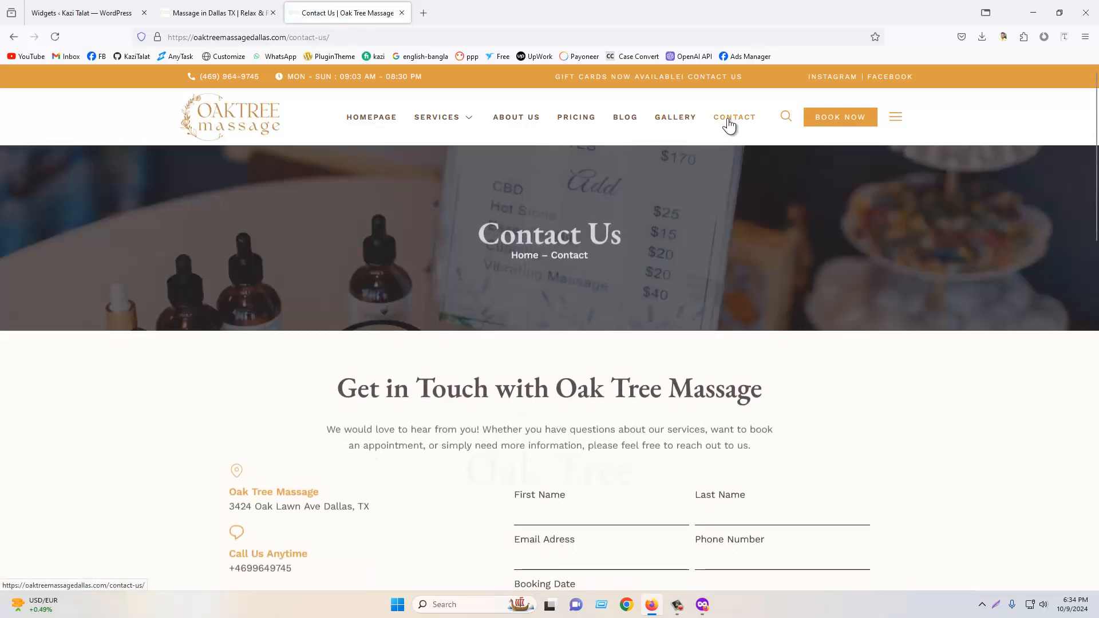
pyautogui.scroll(-3, 559, 356)
pyautogui.click(764, 363)
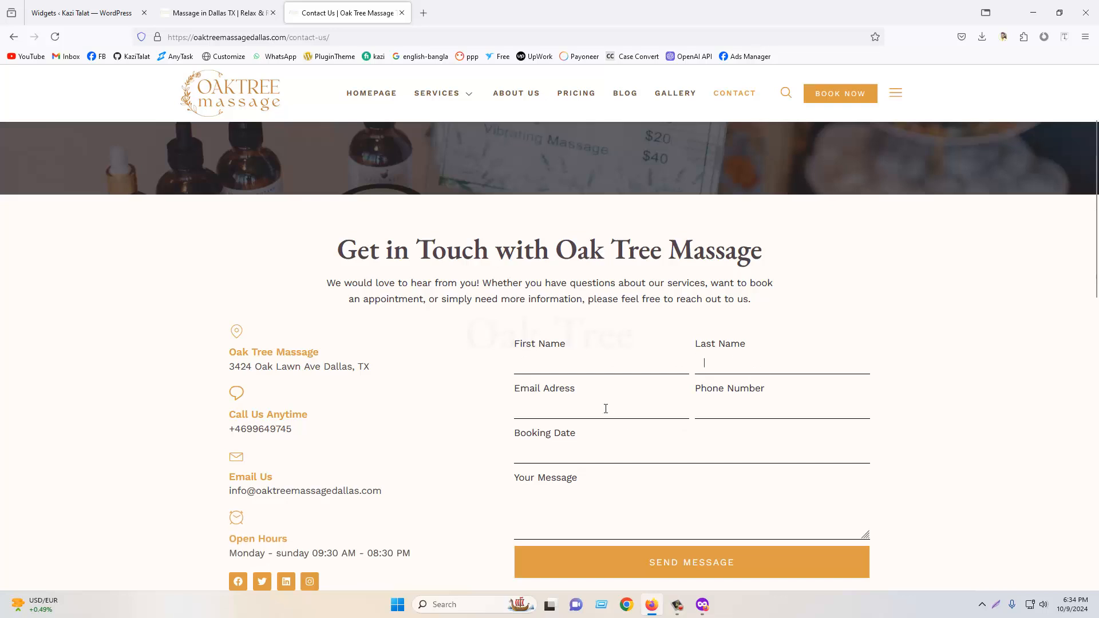
pyautogui.click(596, 447)
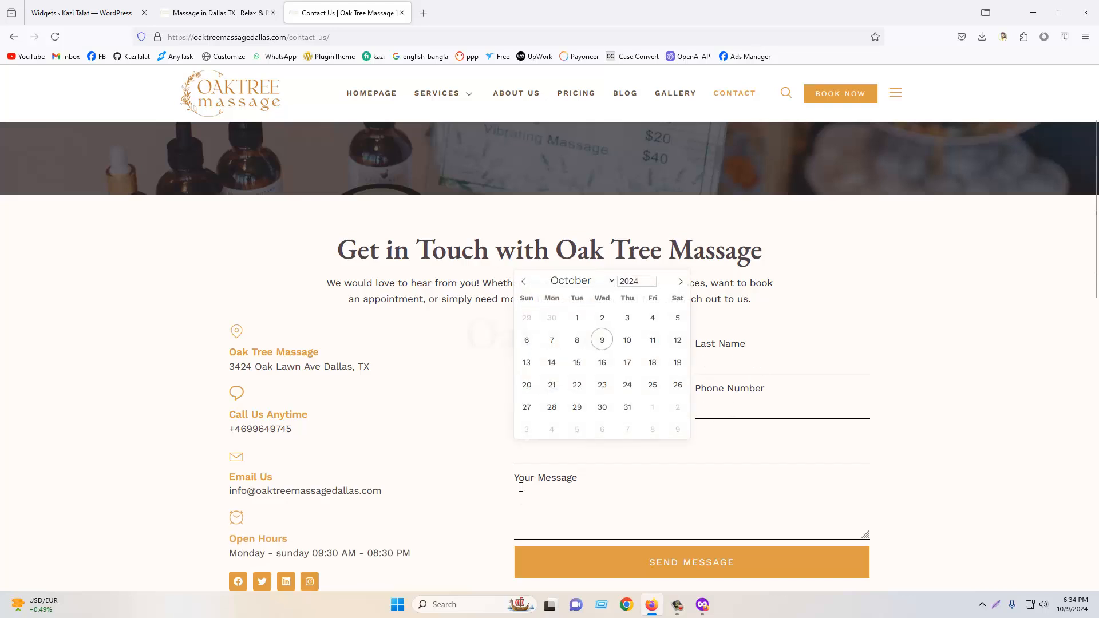
pyautogui.click(599, 488)
pyautogui.scroll(-2, 785, 490)
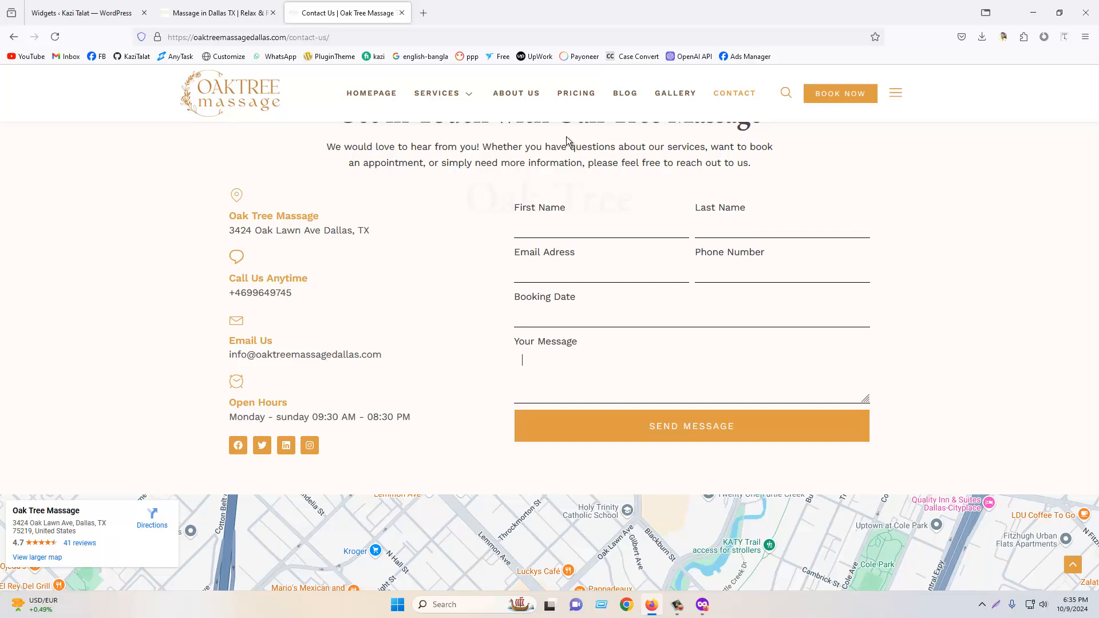
# - Return to the Widgets admin tab and open the Plugins page in a new tab
pyautogui.click(246, 10)
pyautogui.click(105, 19)
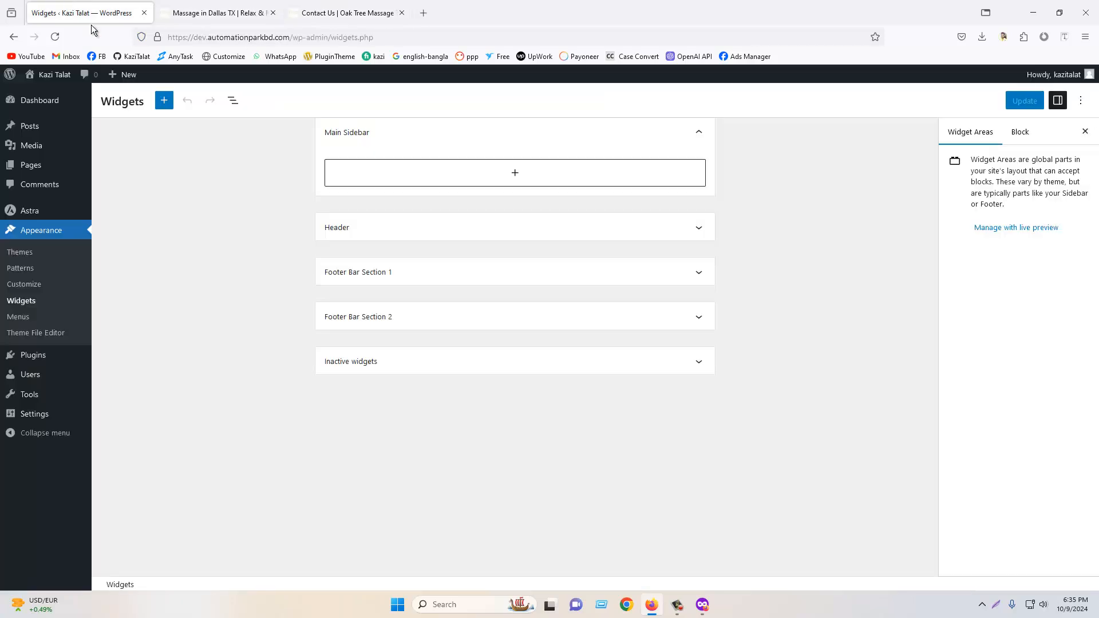
pyautogui.rightClick(43, 358)
pyautogui.click(63, 362)
pyautogui.click(220, 6)
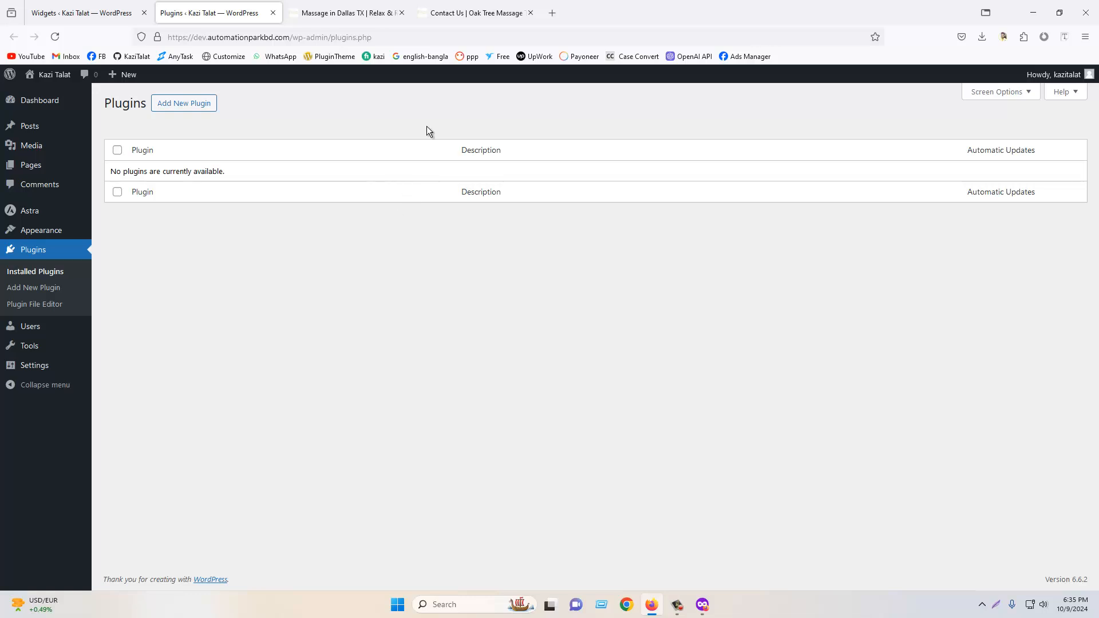
# - Examine the reference contact form's fields and booking date calendar again
pyautogui.moveTo(513, 4)
pyautogui.click(473, 4)
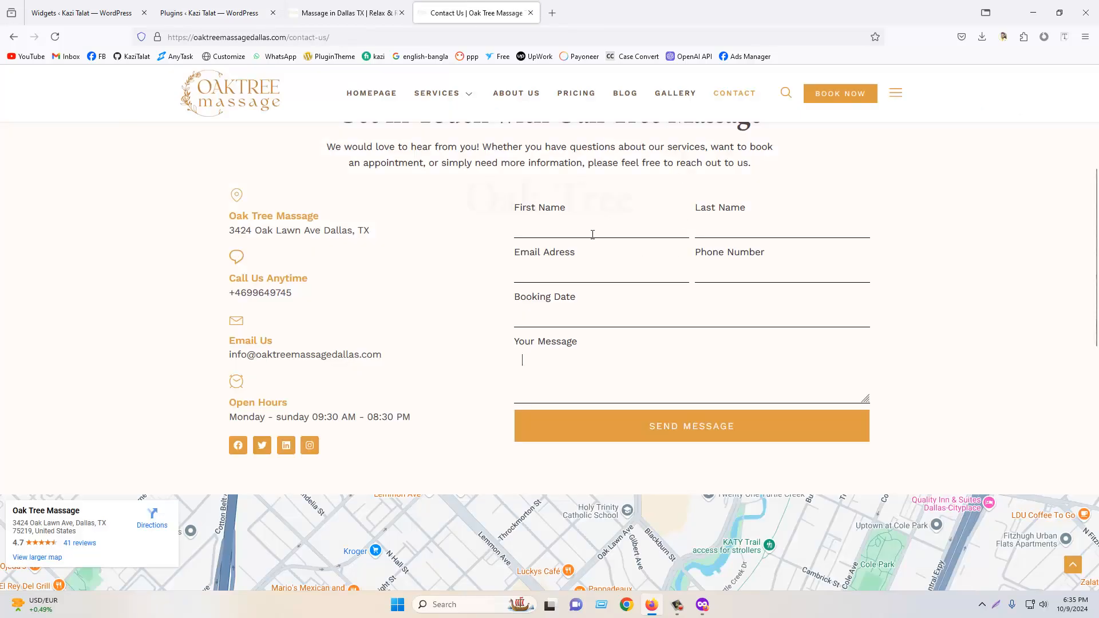
pyautogui.click(608, 277)
pyautogui.click(602, 229)
pyautogui.click(606, 317)
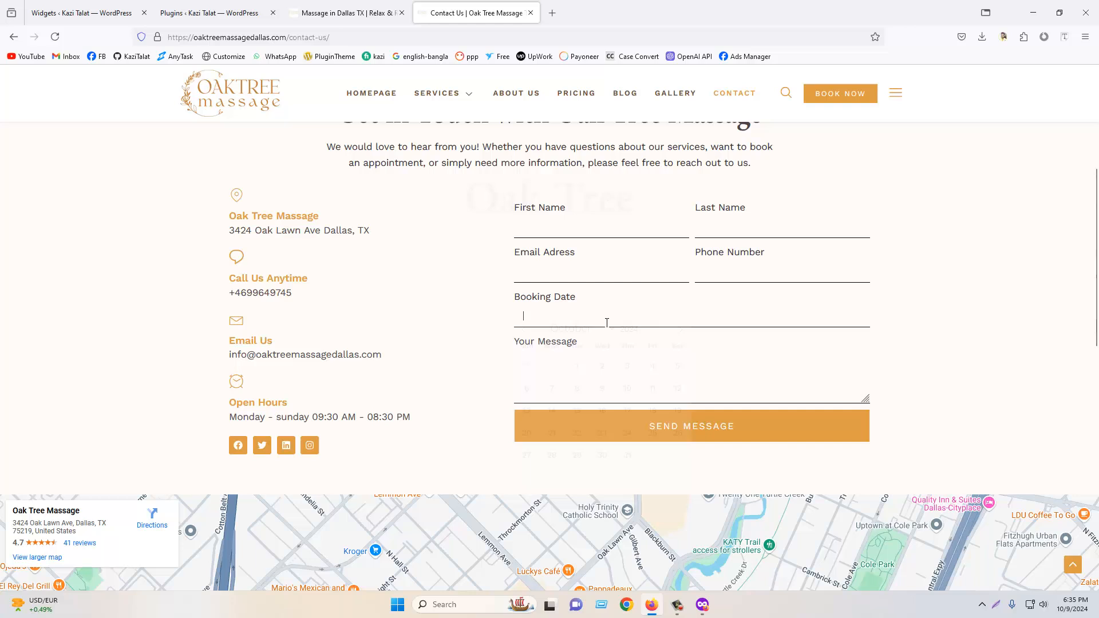
pyautogui.click(748, 395)
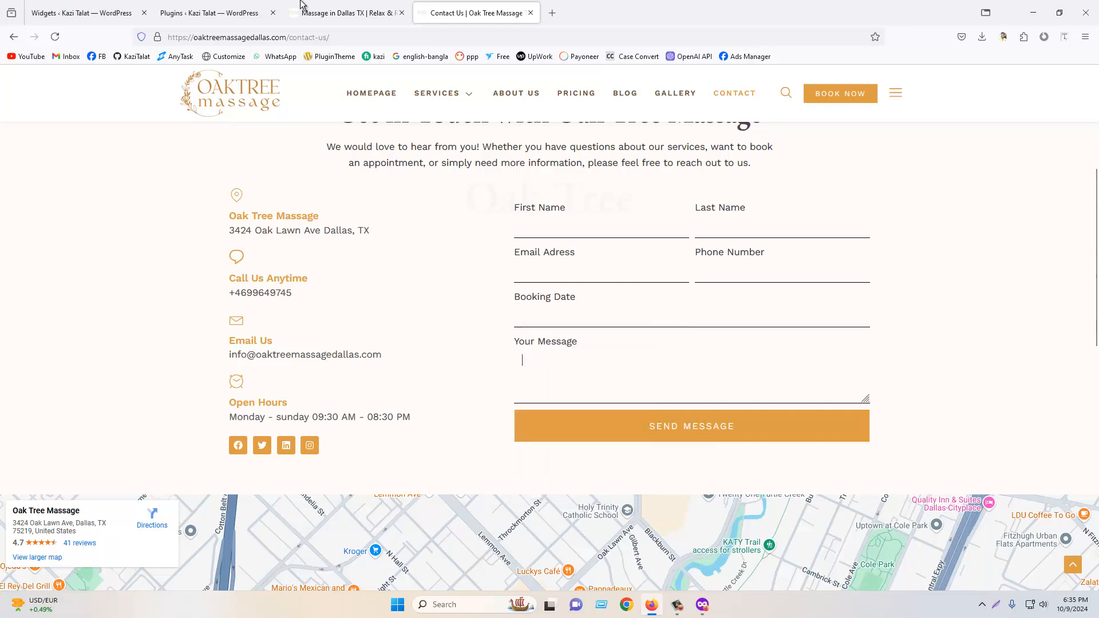
# - Open the Add New Plugin page from the Plugins screen
pyautogui.click(217, 7)
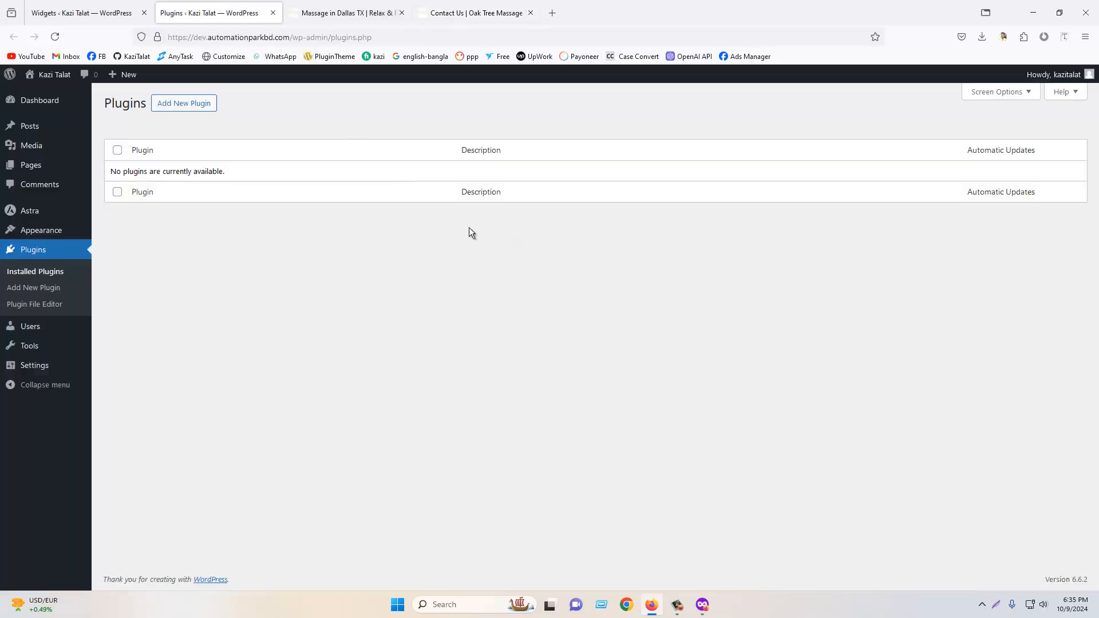
pyautogui.click(178, 108)
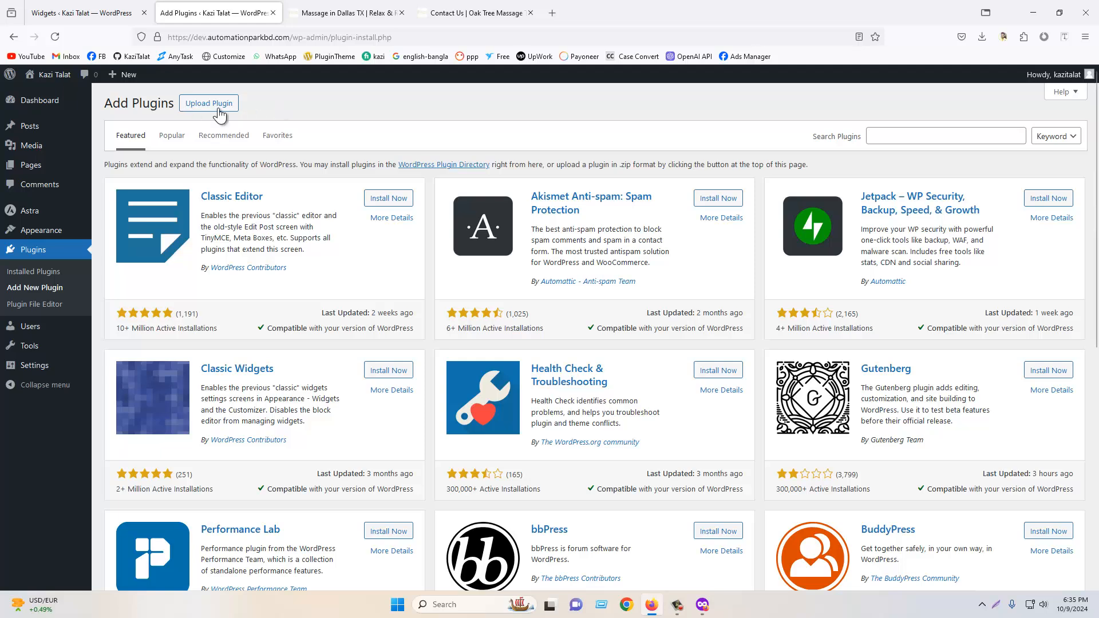
# - Start a plugin upload and choose the elementor pro.zip file from the Compressed folder
pyautogui.scroll(-7, 778, 287)
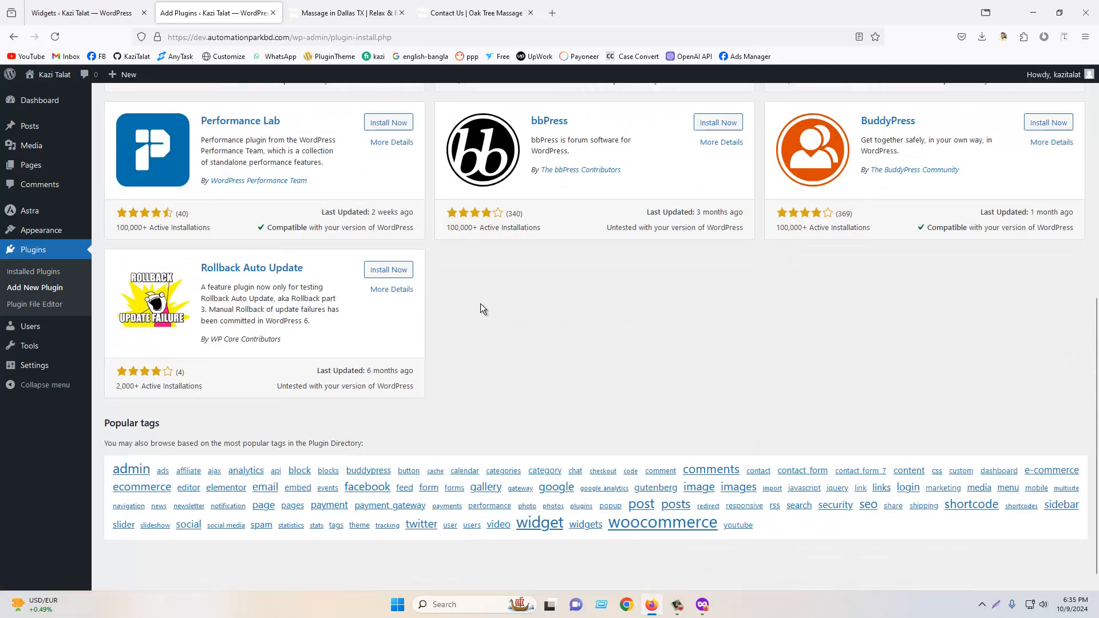
pyautogui.scroll(7, 737, 305)
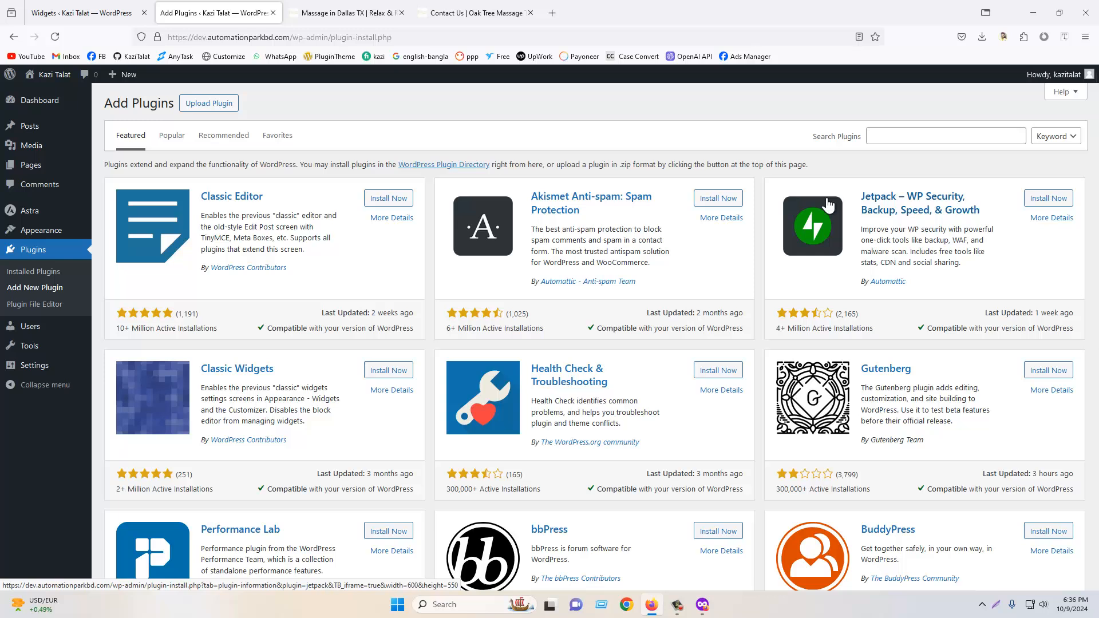
pyautogui.click(209, 104)
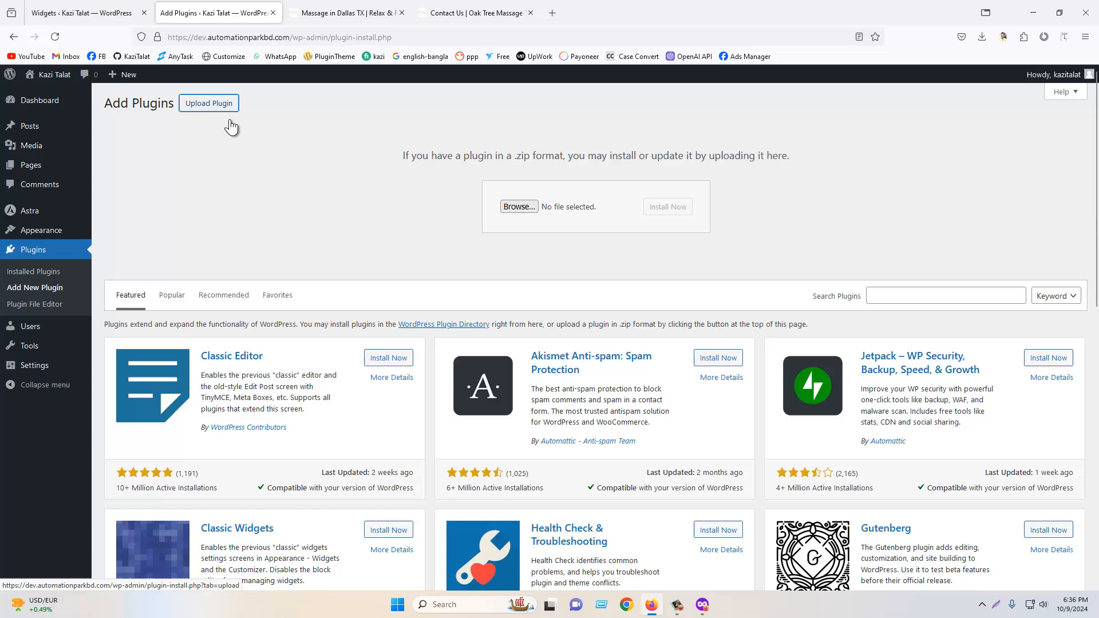
pyautogui.click(513, 209)
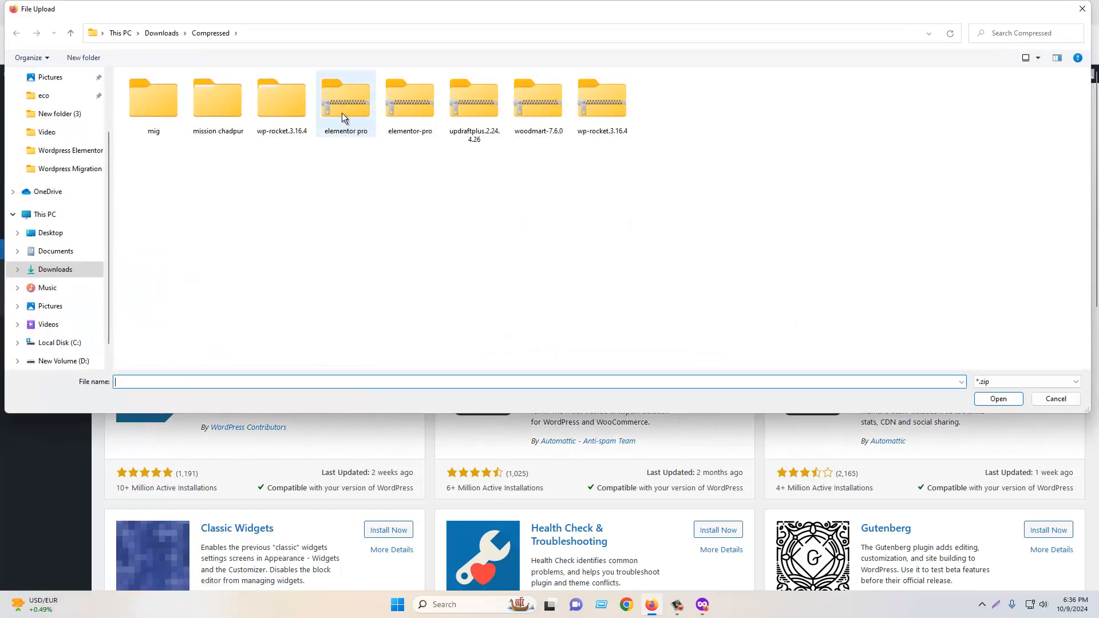
pyautogui.doubleClick(342, 112)
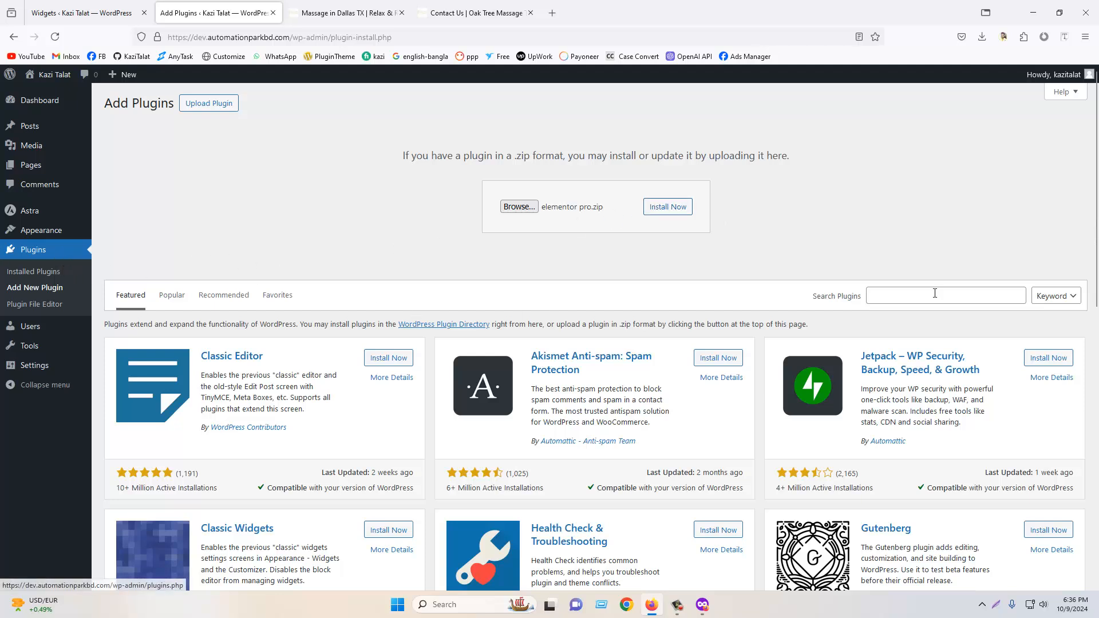
# - Search the plugin directory for contact form plugins using the keyword contact
pyautogui.click(34, 251)
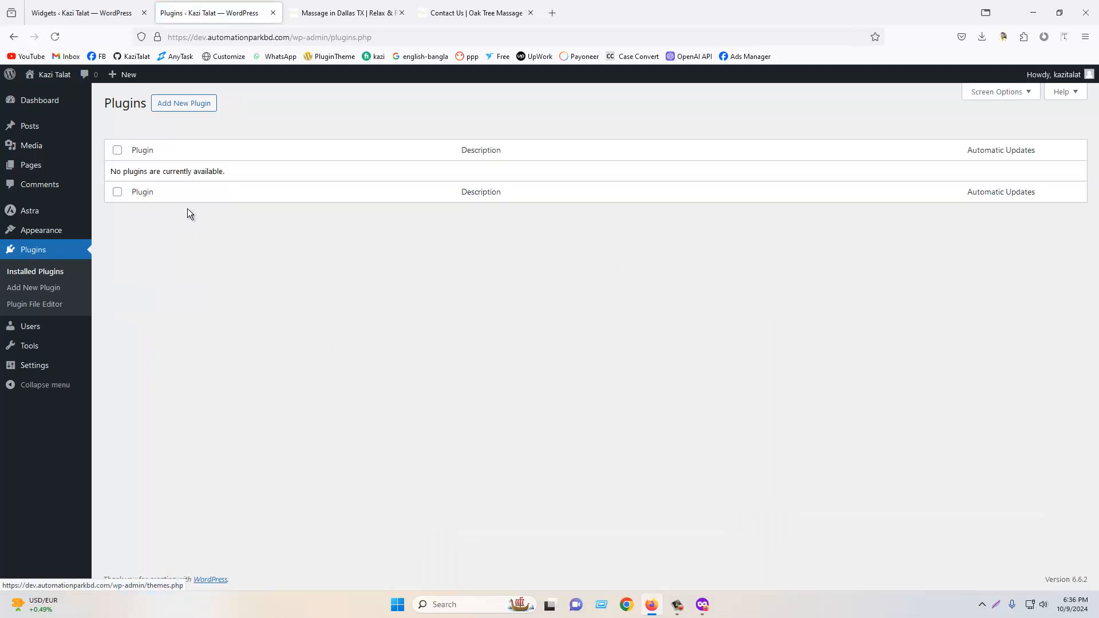
pyautogui.click(198, 109)
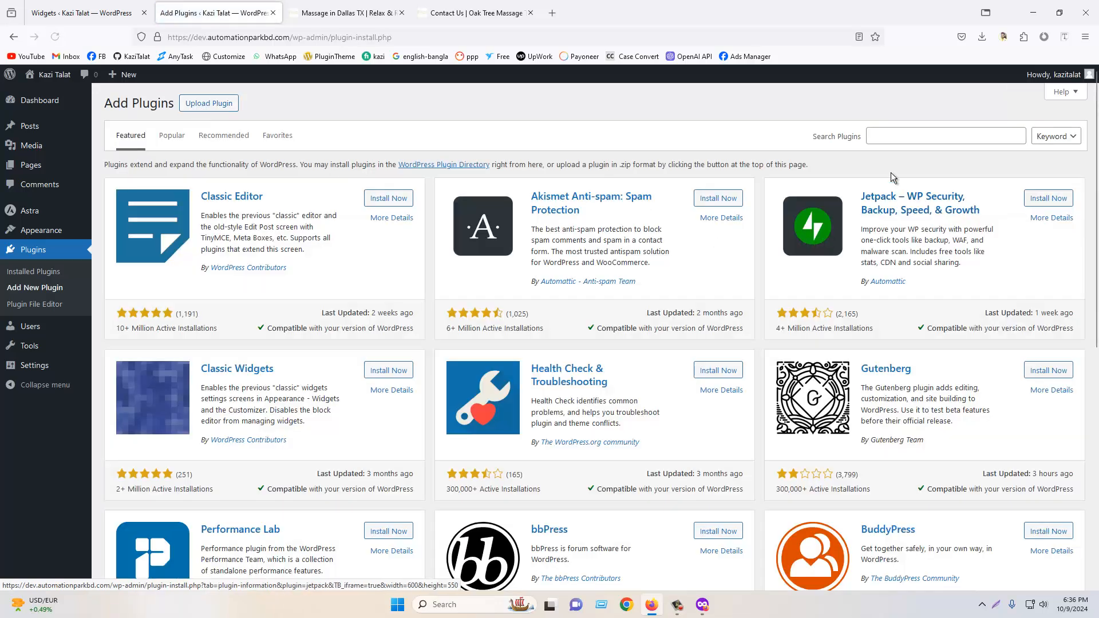
pyautogui.click(879, 138)
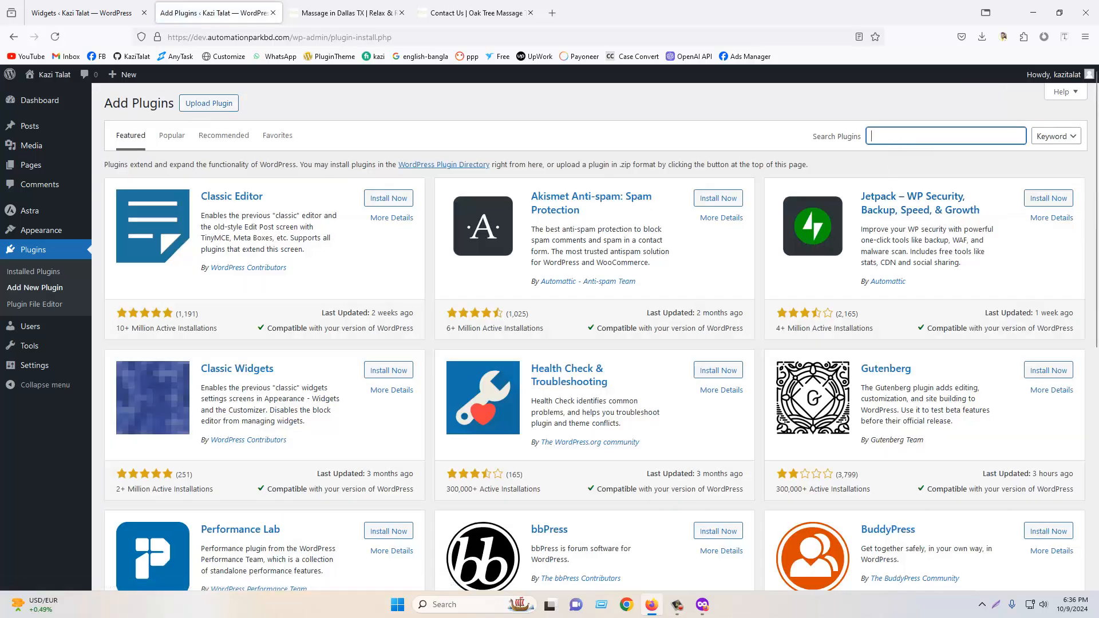
pyautogui.write('contact')
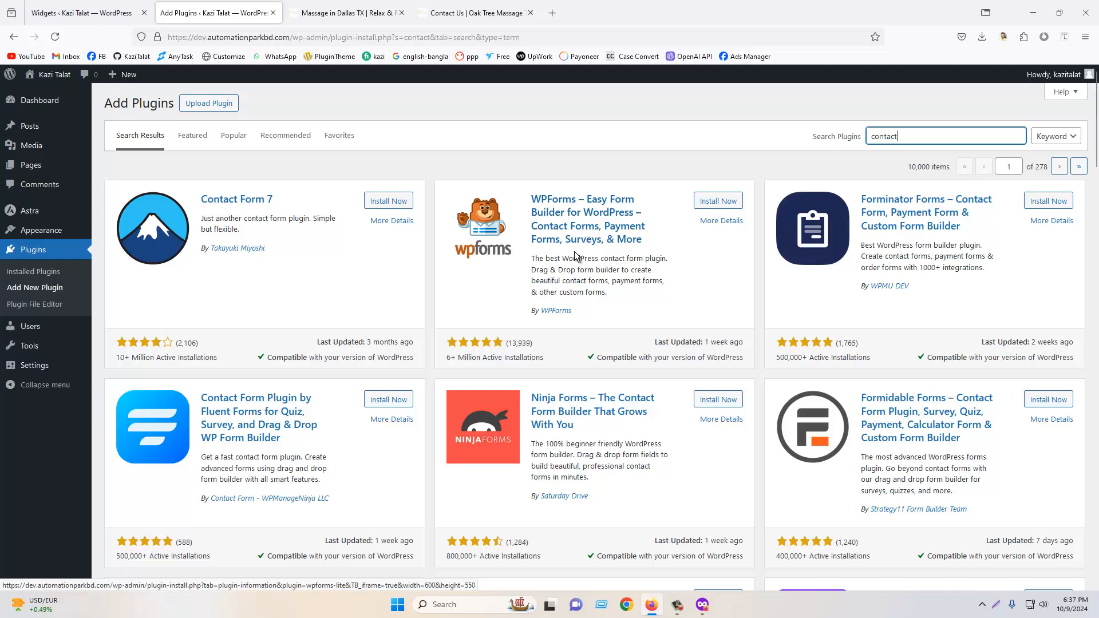
# - Browse the contact search results and compare the form plugins' ratings, installations and compatibility
pyautogui.moveTo(454, 359); pyautogui.dragTo(443, 359)
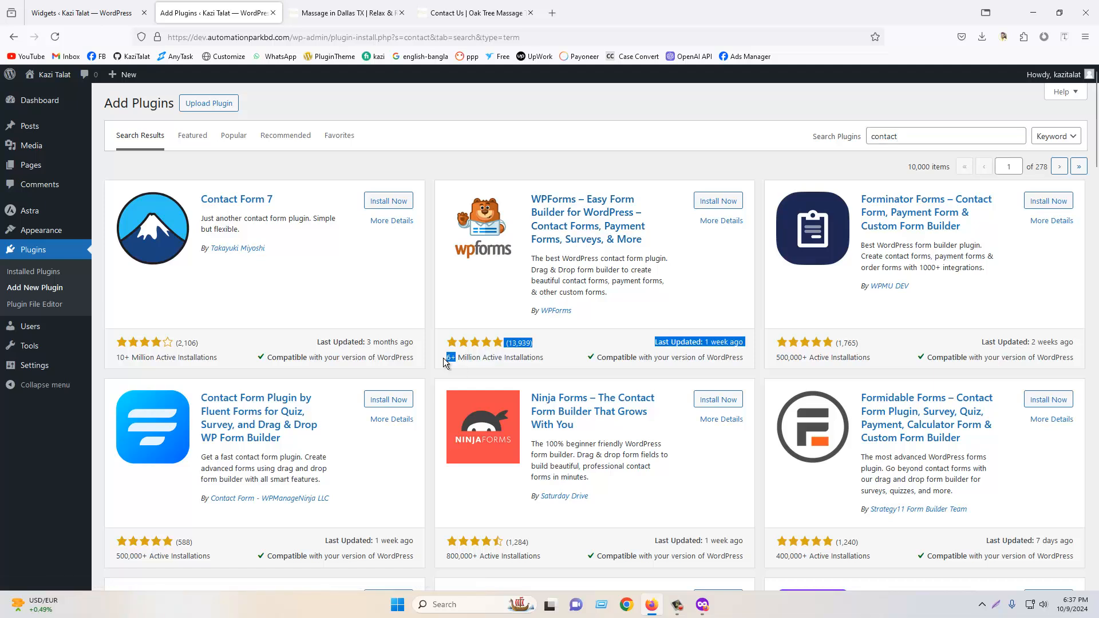
pyautogui.click(445, 356)
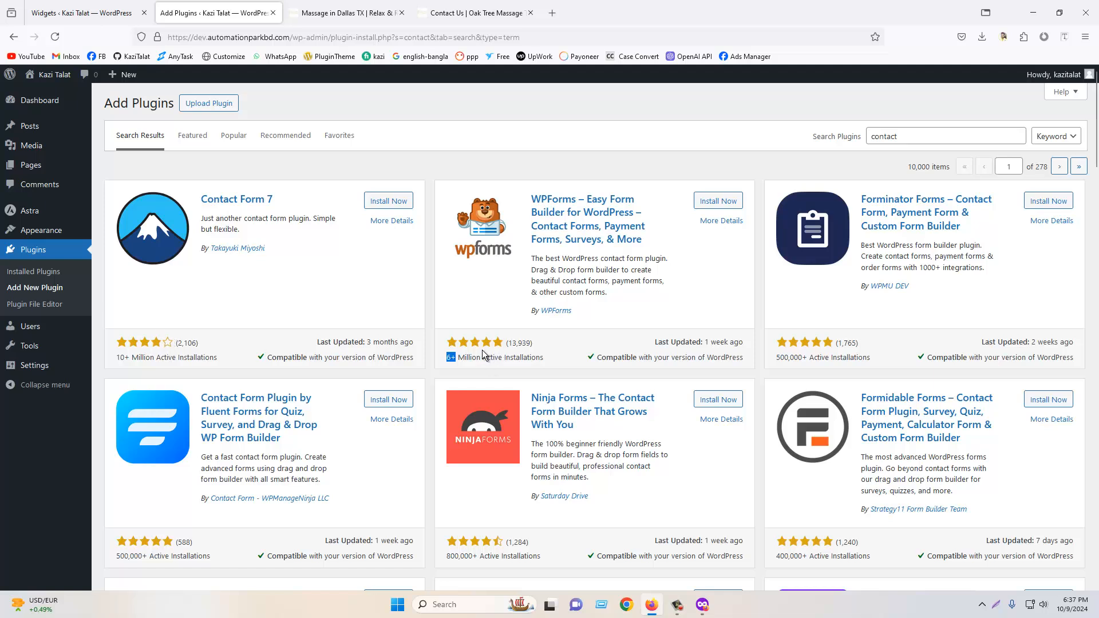
pyautogui.moveTo(506, 344)
pyautogui.mouseDown()
pyautogui.moveTo(541, 344)
pyautogui.moveTo(485, 344)
pyautogui.mouseUp()
pyautogui.moveTo(597, 357); pyautogui.dragTo(744, 358)
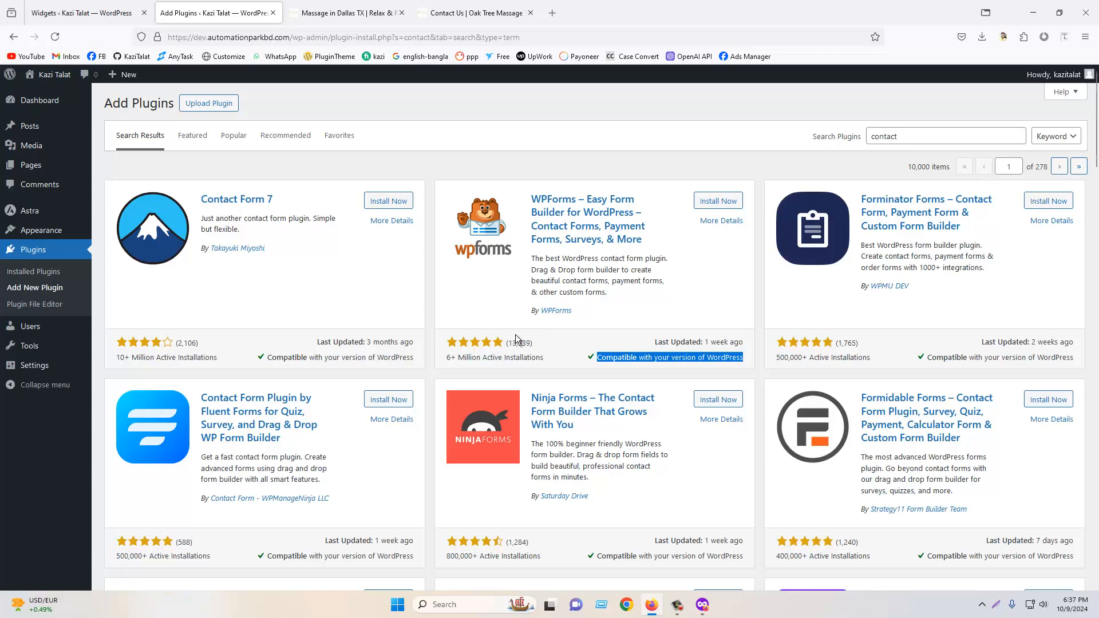
pyautogui.scroll(-20, 829, 440)
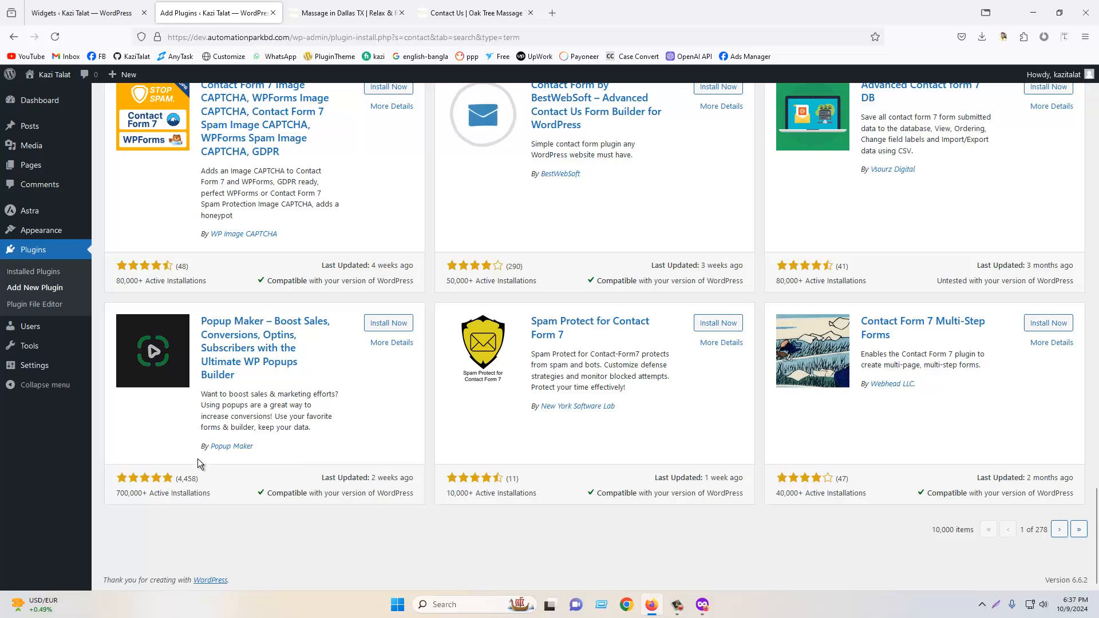
pyautogui.scroll(2, 197, 459)
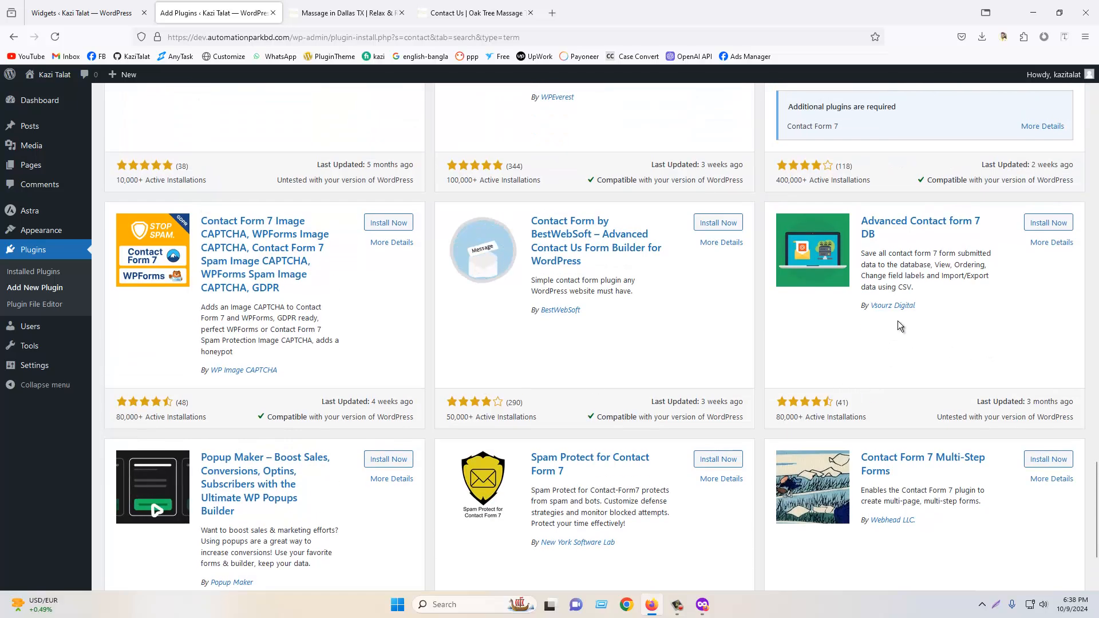
pyautogui.scroll(-8, 666, 311)
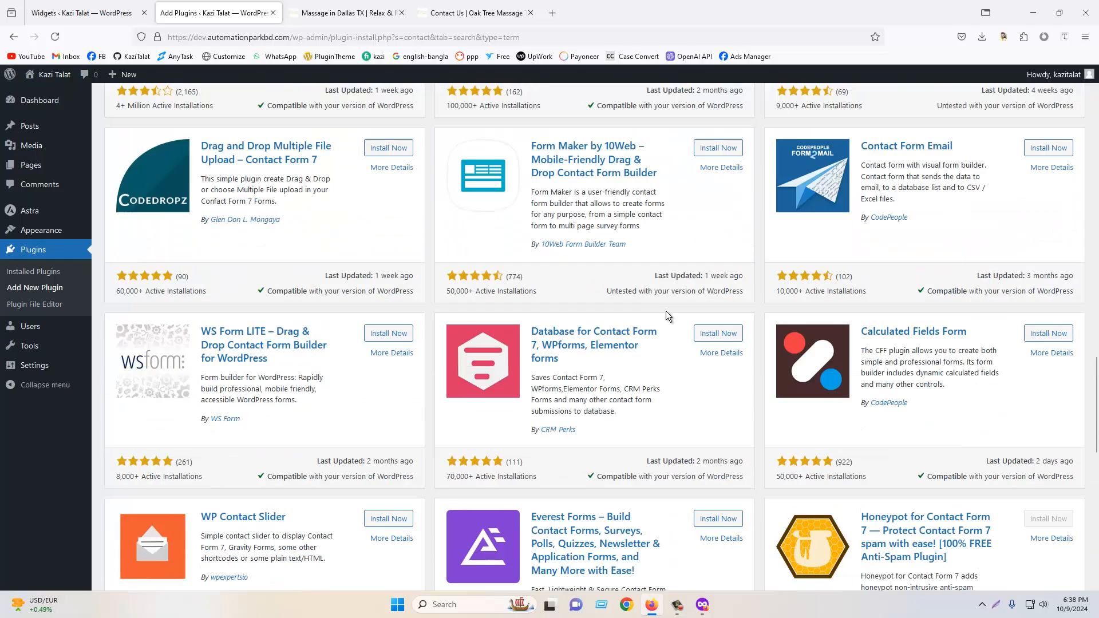
pyautogui.scroll(10, 665, 311)
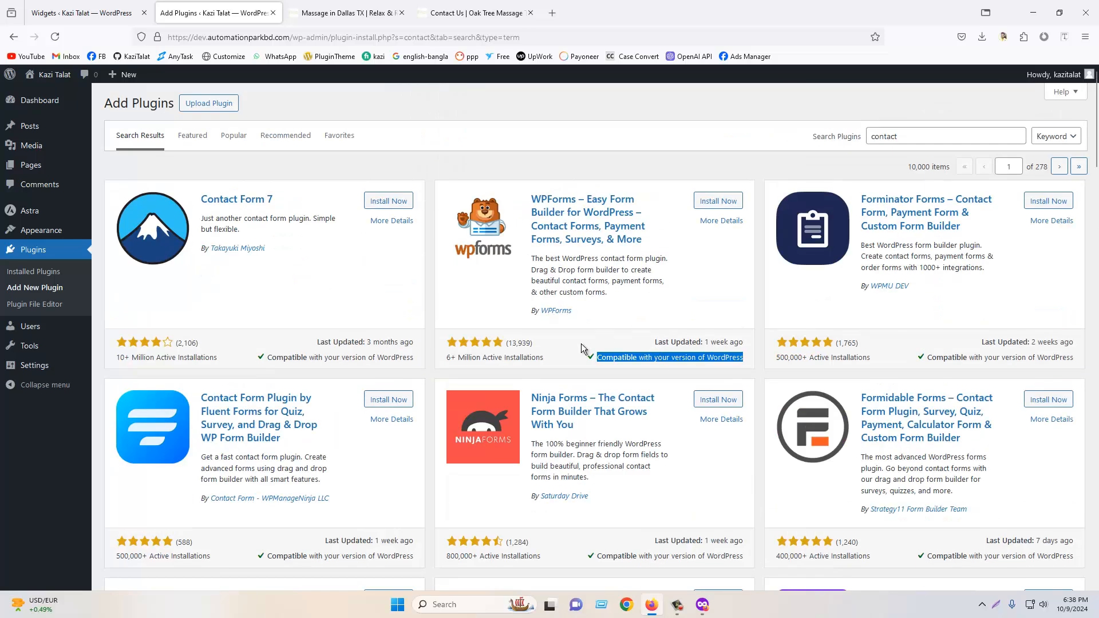
pyautogui.click(581, 347)
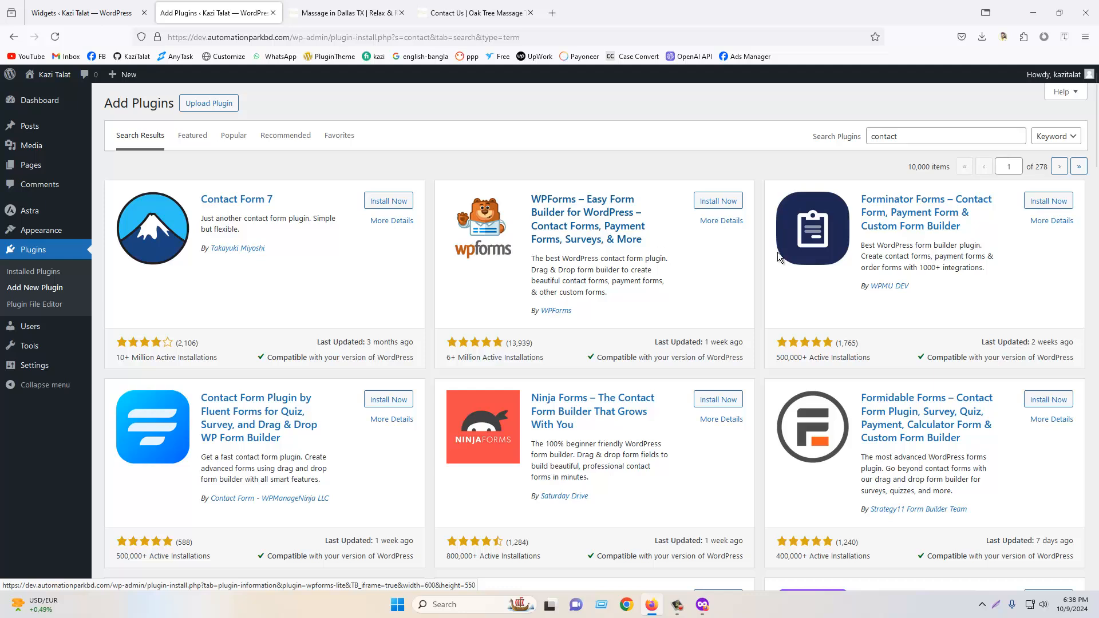
pyautogui.click(909, 132)
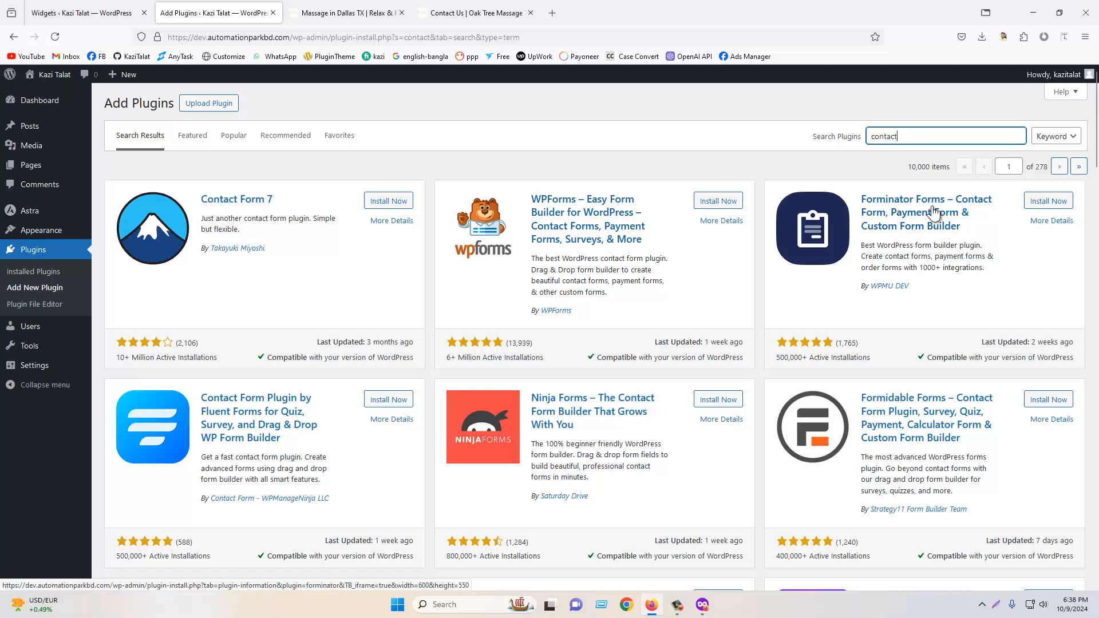
pyautogui.scroll(-2, 287, 320)
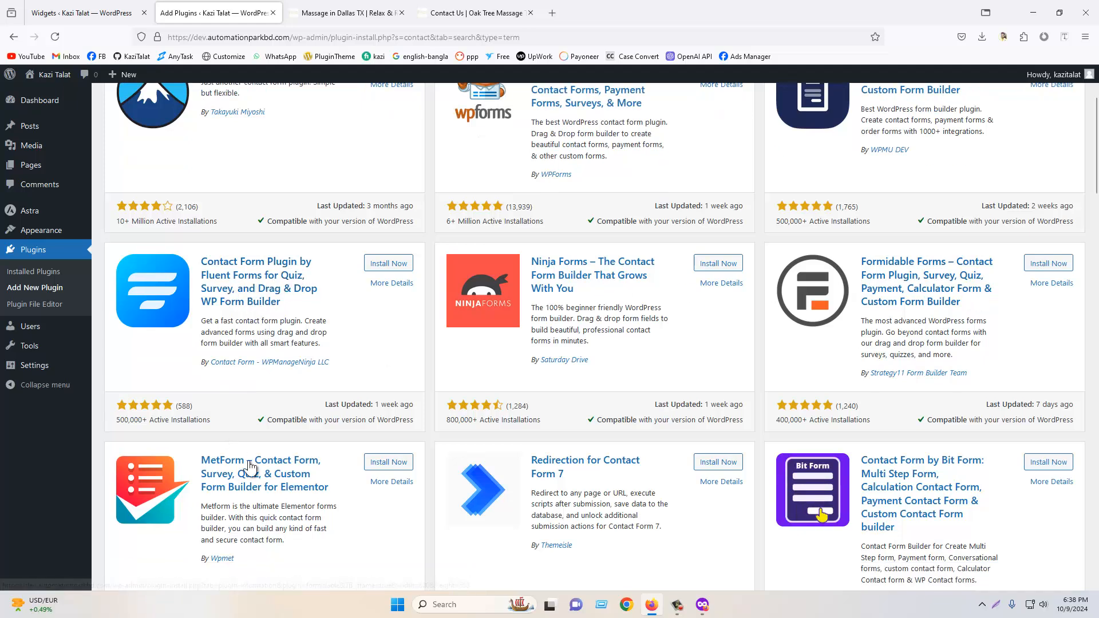
pyautogui.scroll(-2, 279, 373)
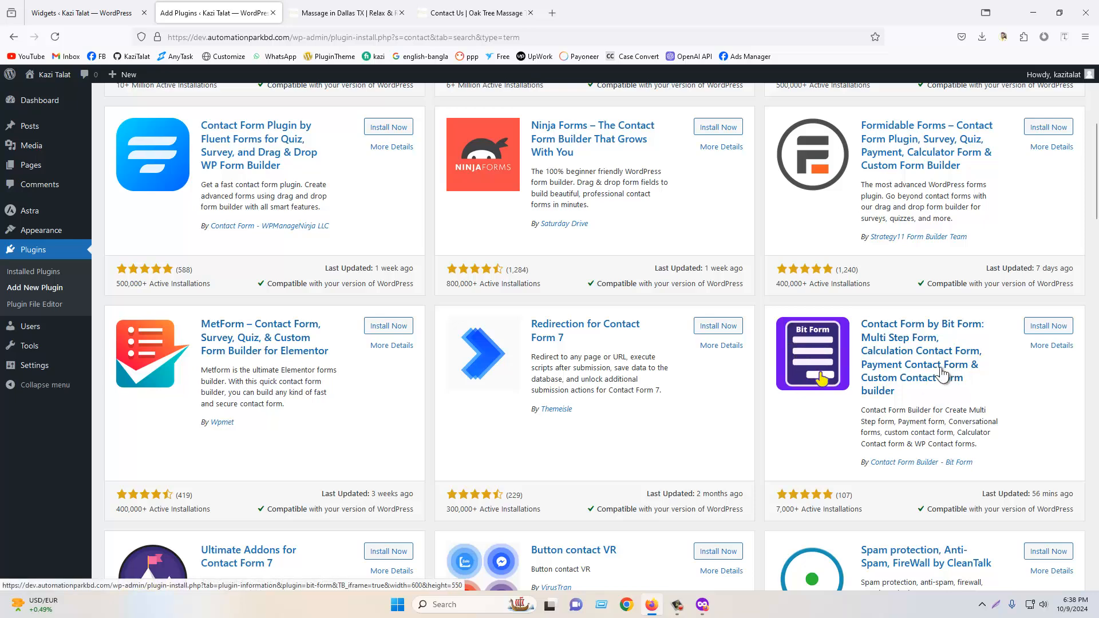
pyautogui.scroll(-4, 201, 331)
pyautogui.scroll(8, 946, 406)
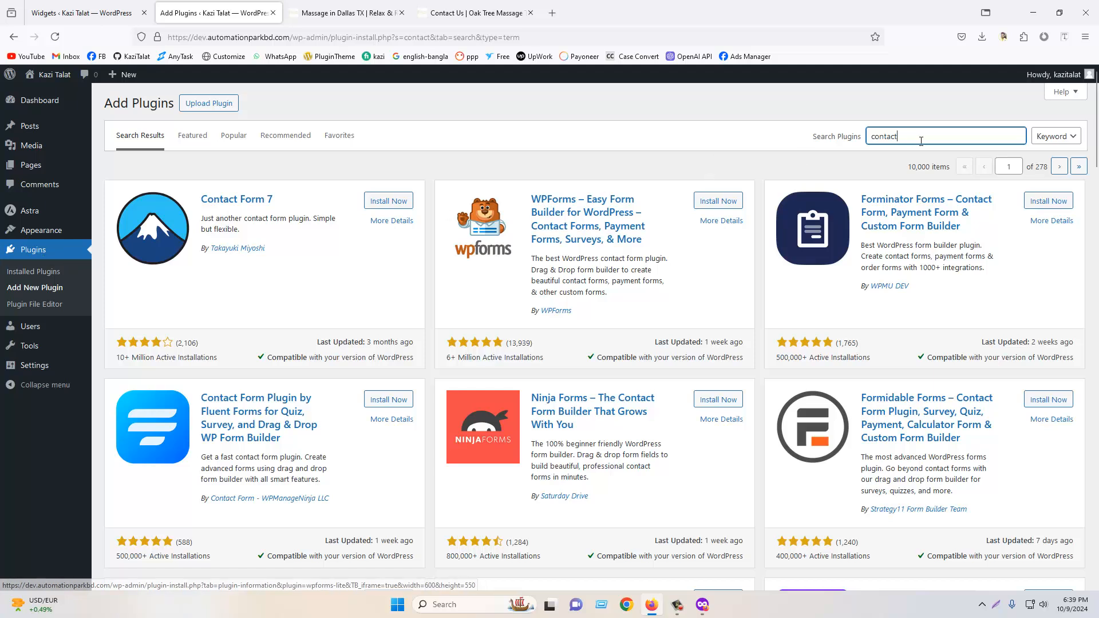
# - Search the plugin directory for elementor and browse the results
pyautogui.moveTo(896, 137); pyautogui.dragTo(845, 142)
pyautogui.write('elementor')
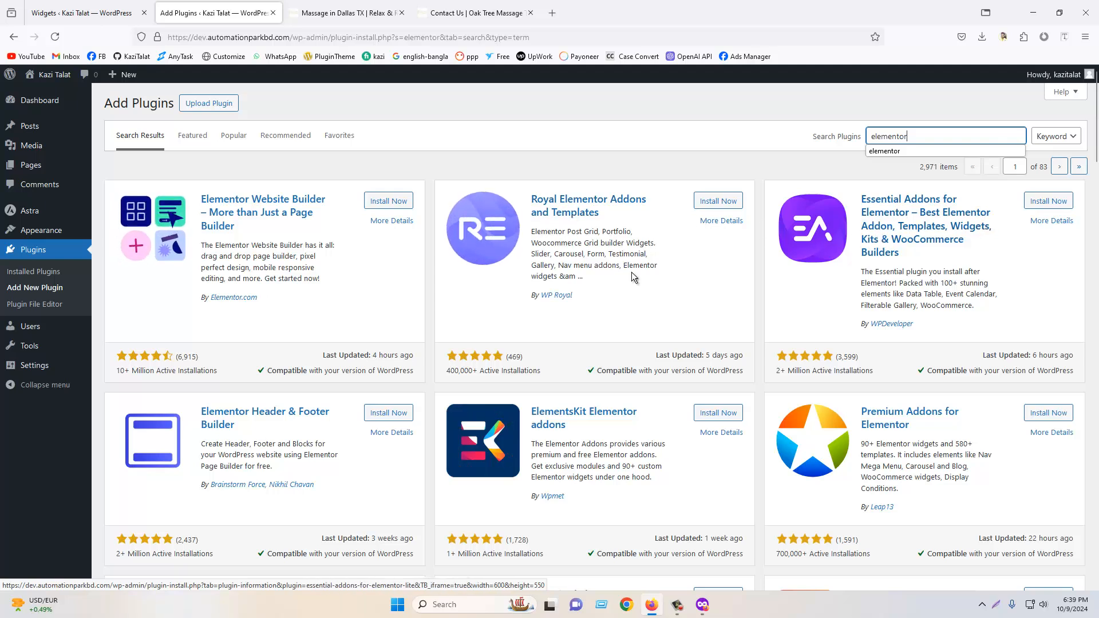
pyautogui.scroll(-2, 632, 277)
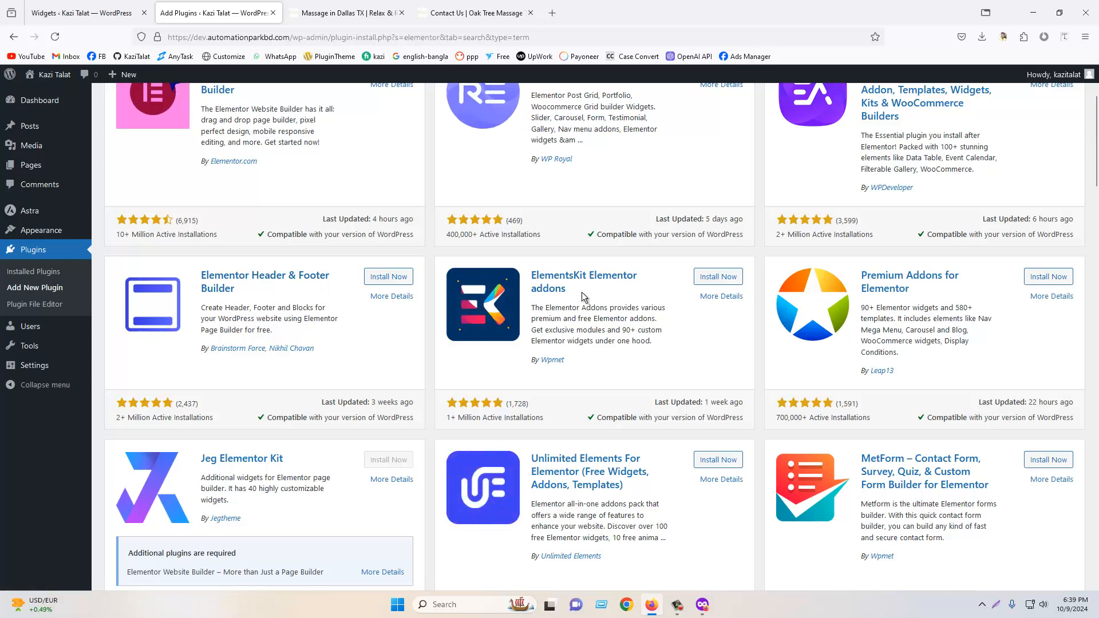
pyautogui.scroll(2, 582, 292)
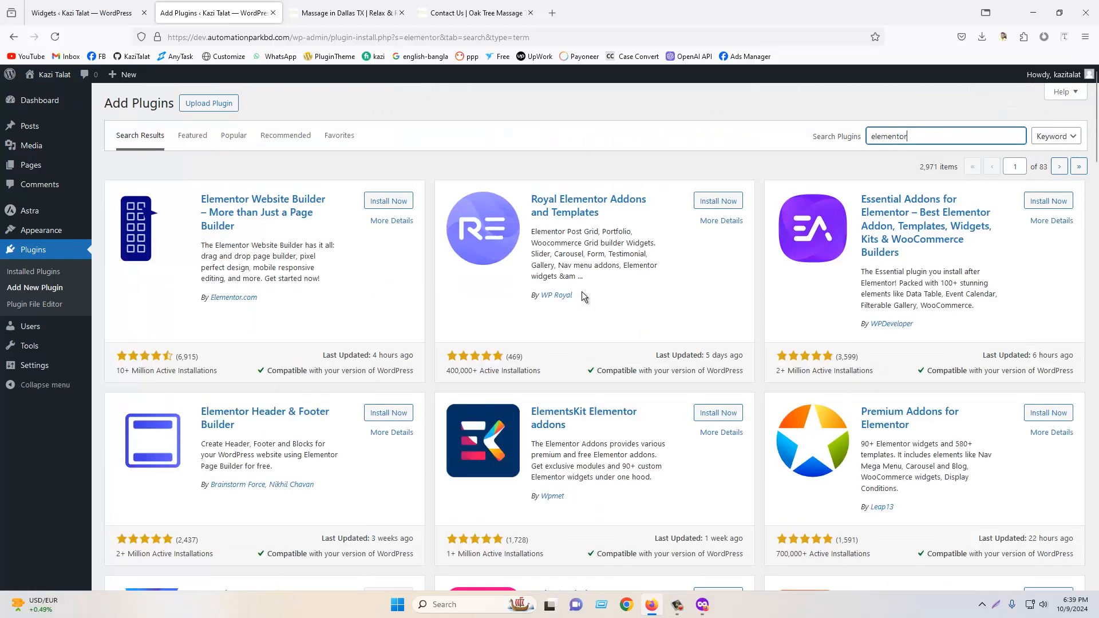
# - Switch to the reference site and examine its Contact page form fields and booking date picker
pyautogui.click(370, 8)
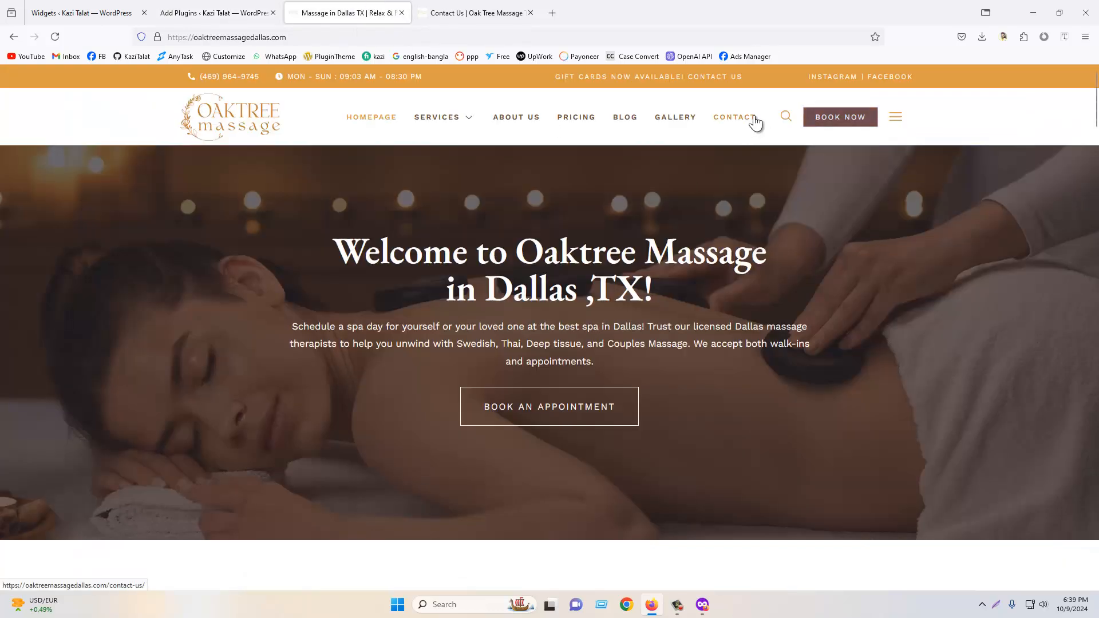
pyautogui.scroll(-3, 559, 225)
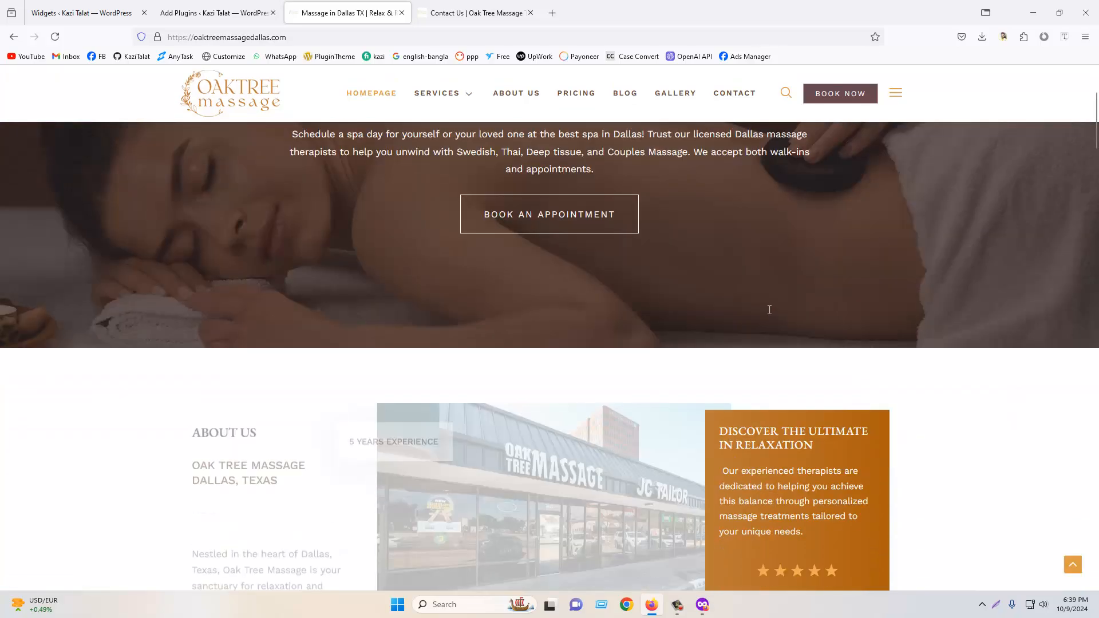
pyautogui.scroll(-15, 770, 310)
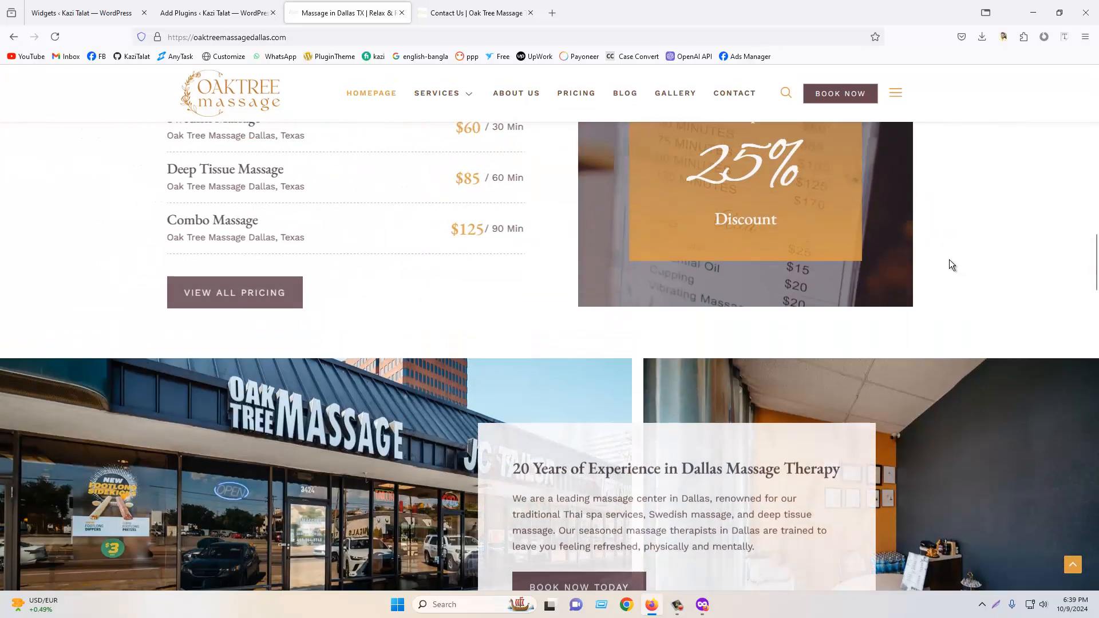
pyautogui.scroll(15, 949, 266)
pyautogui.click(737, 119)
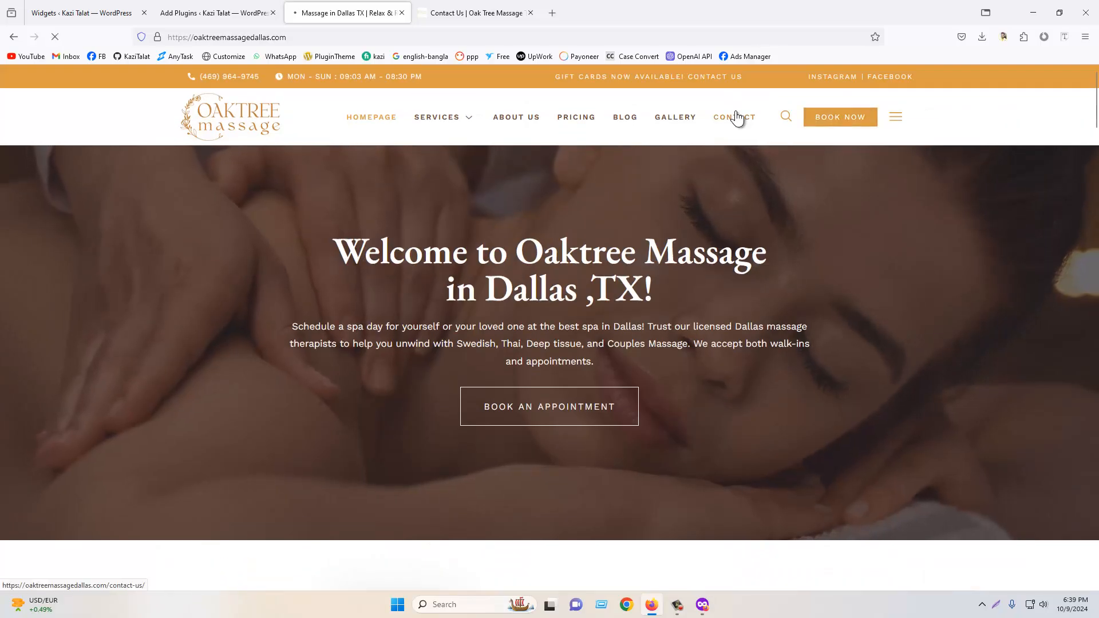
pyautogui.scroll(-3, 651, 428)
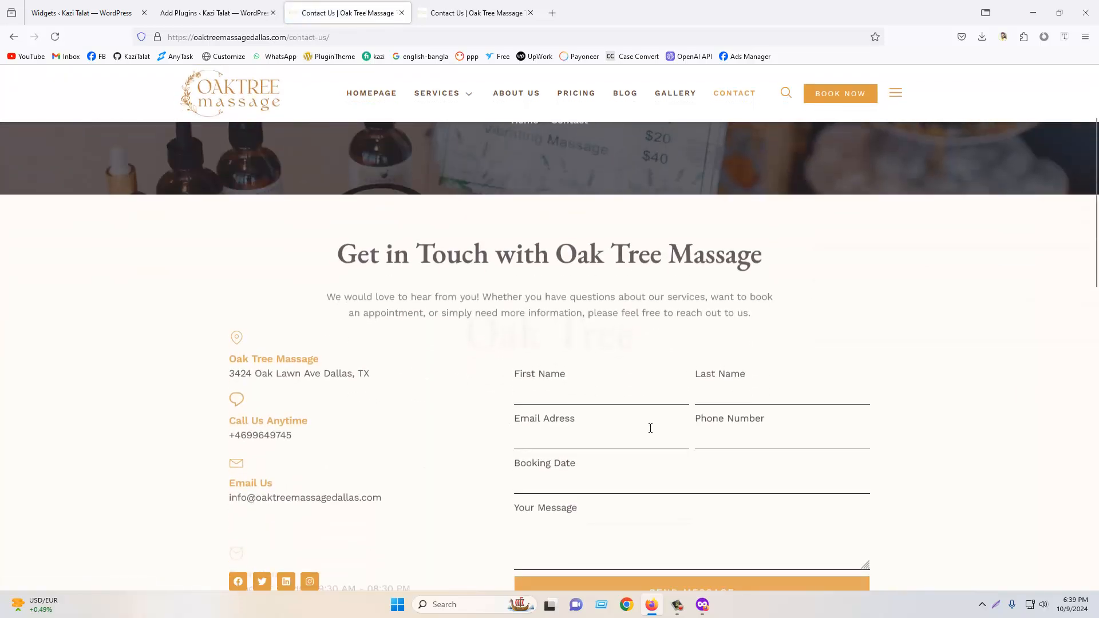
pyautogui.click(556, 360)
pyautogui.click(824, 367)
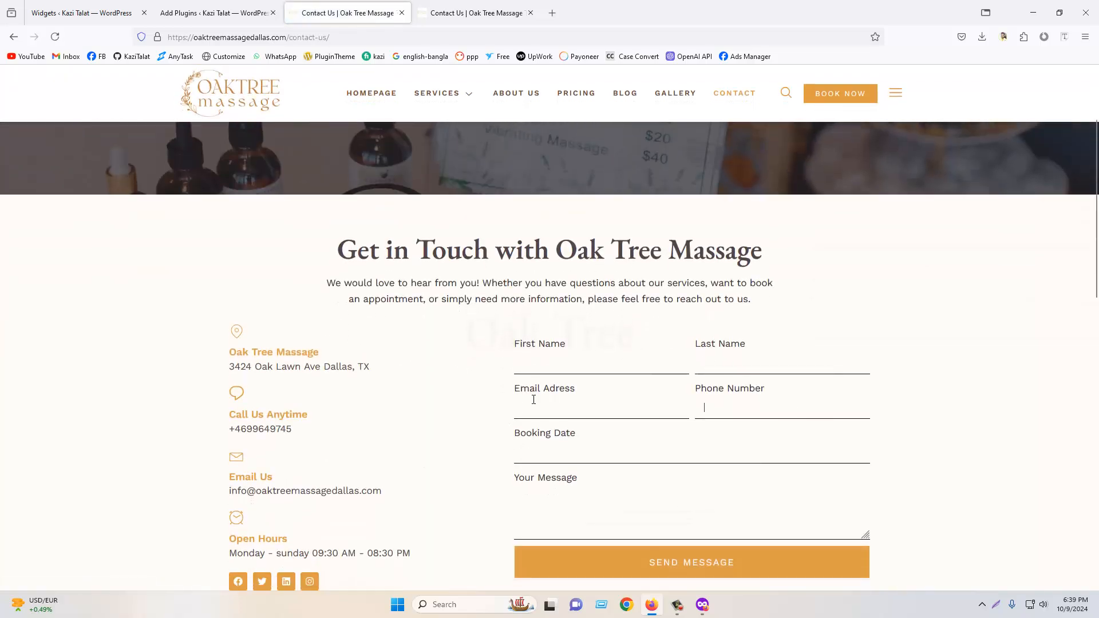
pyautogui.click(552, 451)
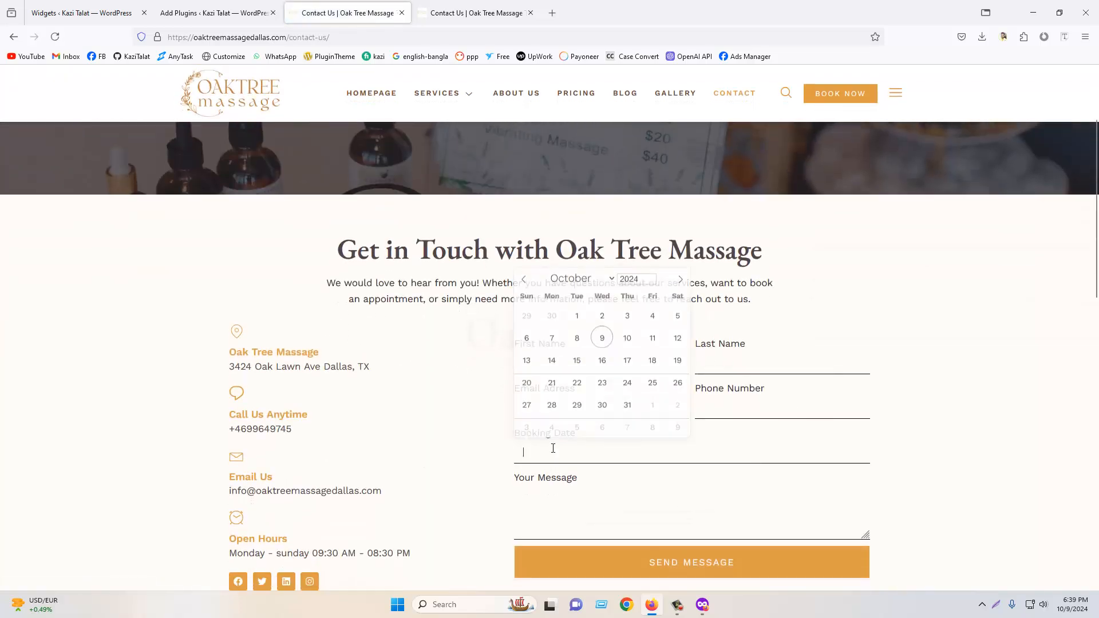
pyautogui.click(768, 414)
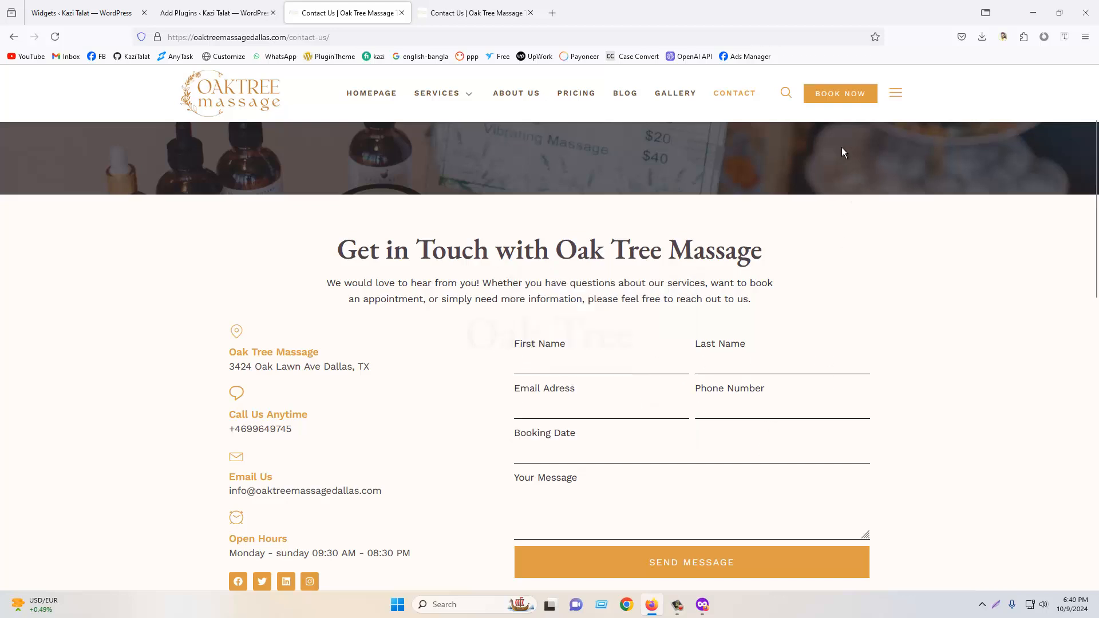
# - Open the reference site's Book Now page and examine its service booking layout
pyautogui.click(834, 108)
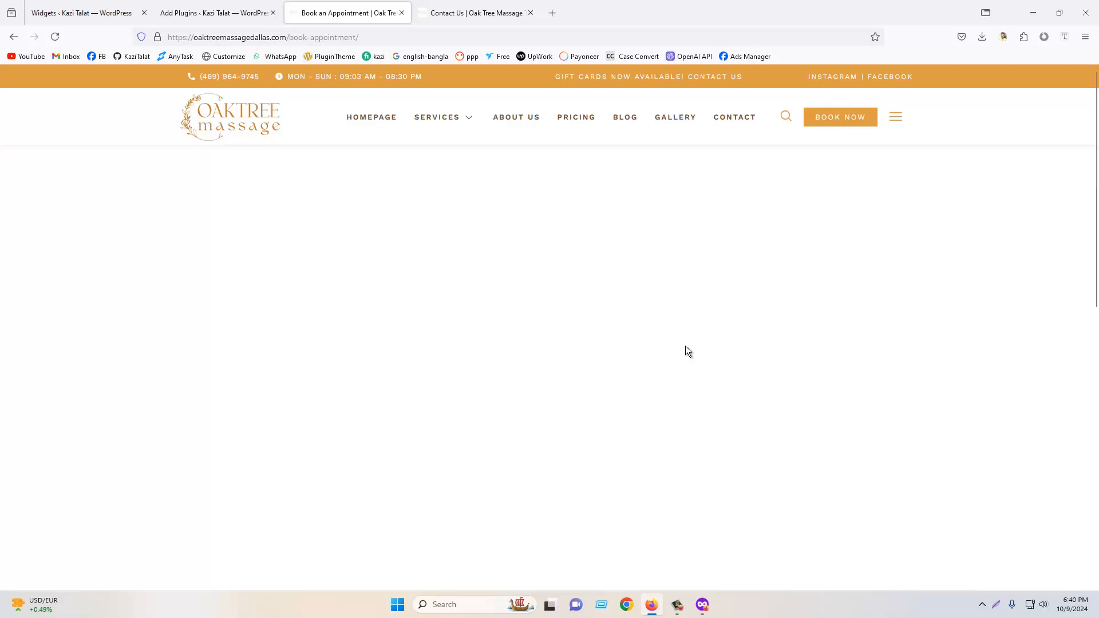
pyautogui.scroll(-3, 465, 359)
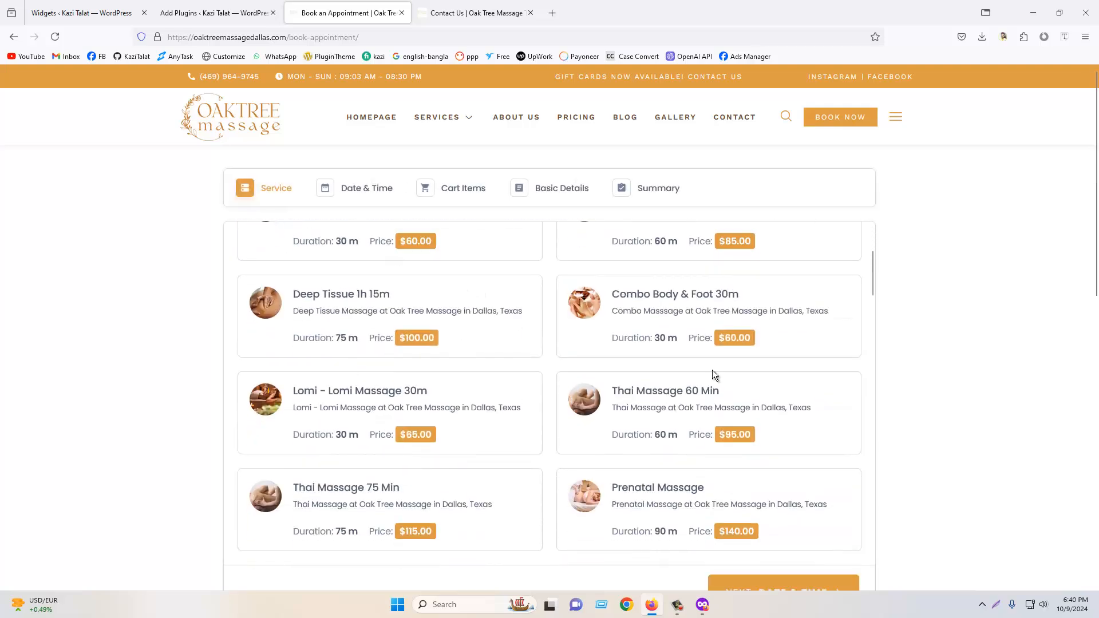
pyautogui.scroll(3, 666, 346)
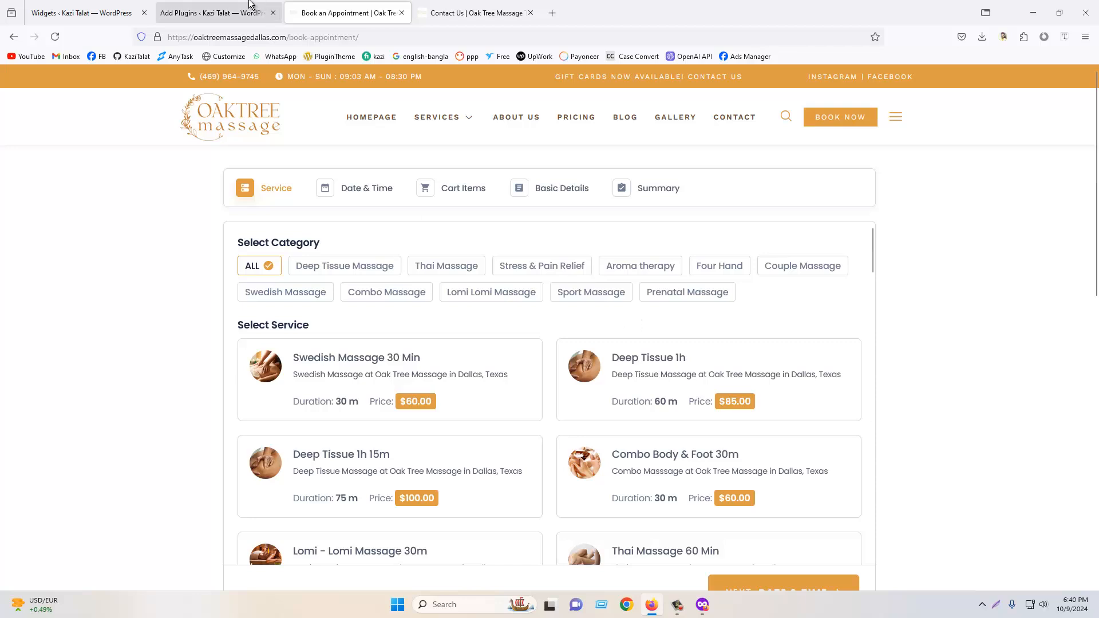
# - Search the plugin directory for booking plugins
pyautogui.click(214, 13)
pyautogui.doubleClick(942, 142)
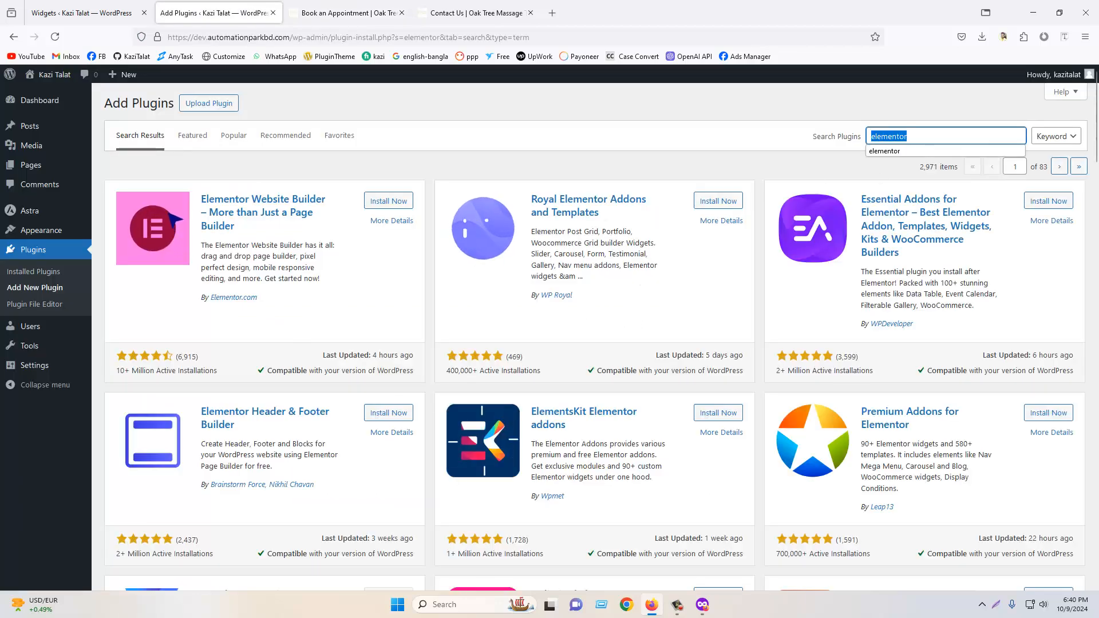
pyautogui.write('bokking')
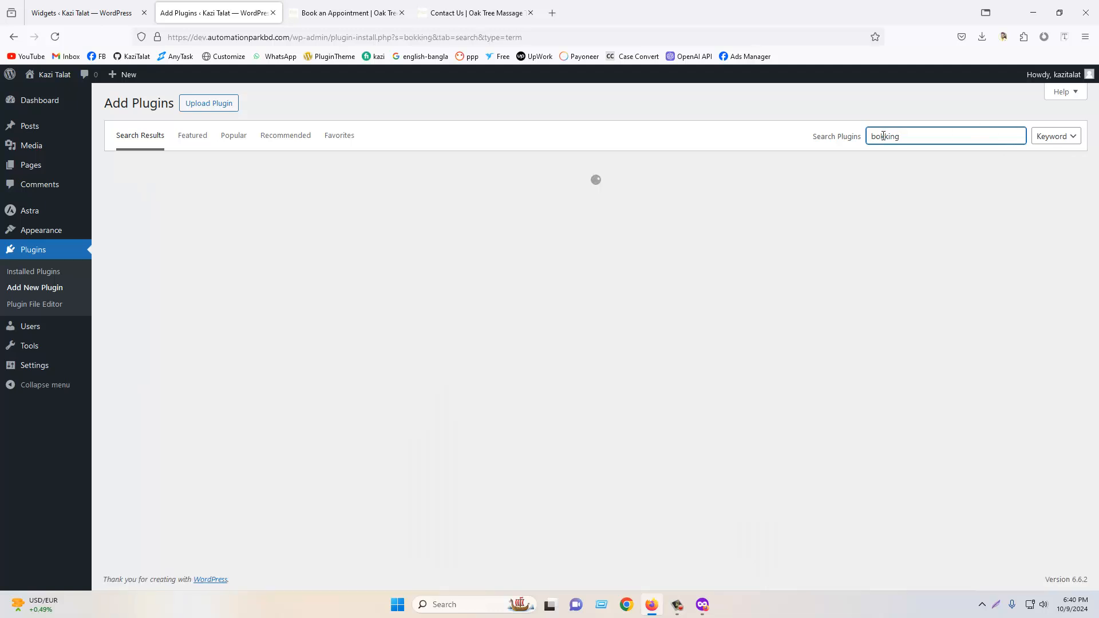
pyautogui.click(882, 135)
pyautogui.press('BackSpace')
pyautogui.hotkey('ctrl', 'a')
pyautogui.press('BackSpace')
pyautogui.write('bo')
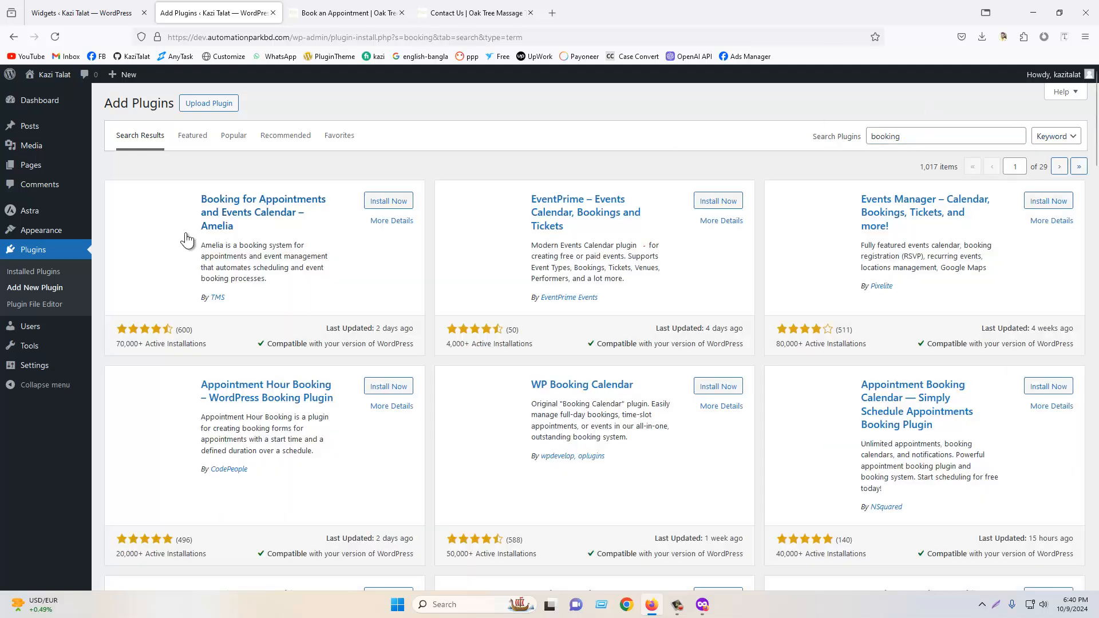
# - Browse the booking plugin results and compare their ratings and active installations
pyautogui.scroll(-8, 338, 277)
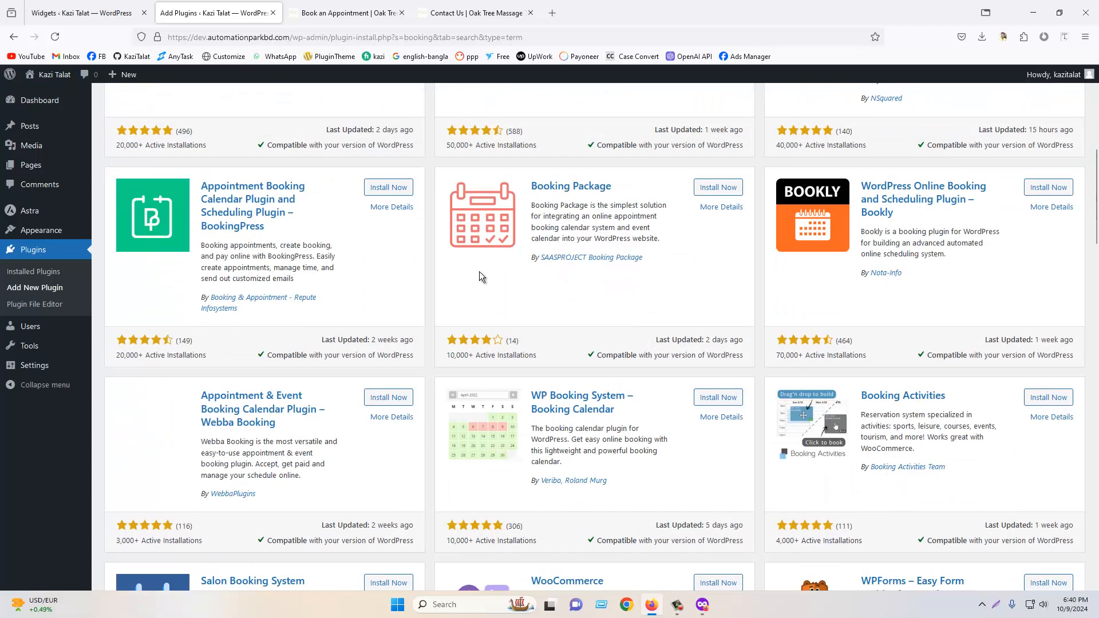
pyautogui.scroll(6, 479, 271)
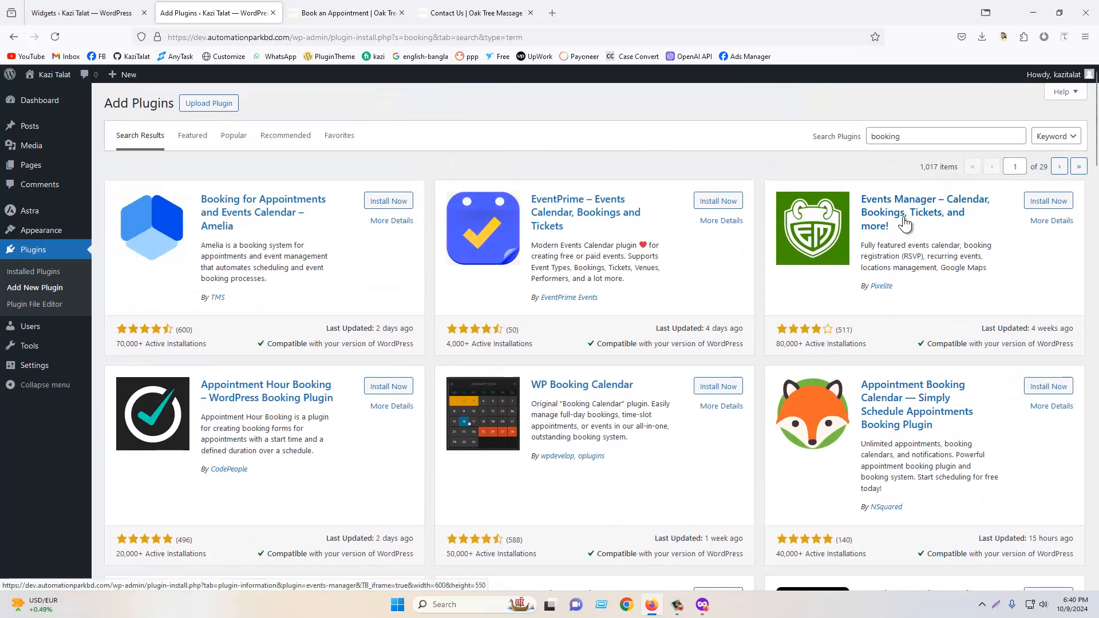
pyautogui.scroll(-5, 180, 356)
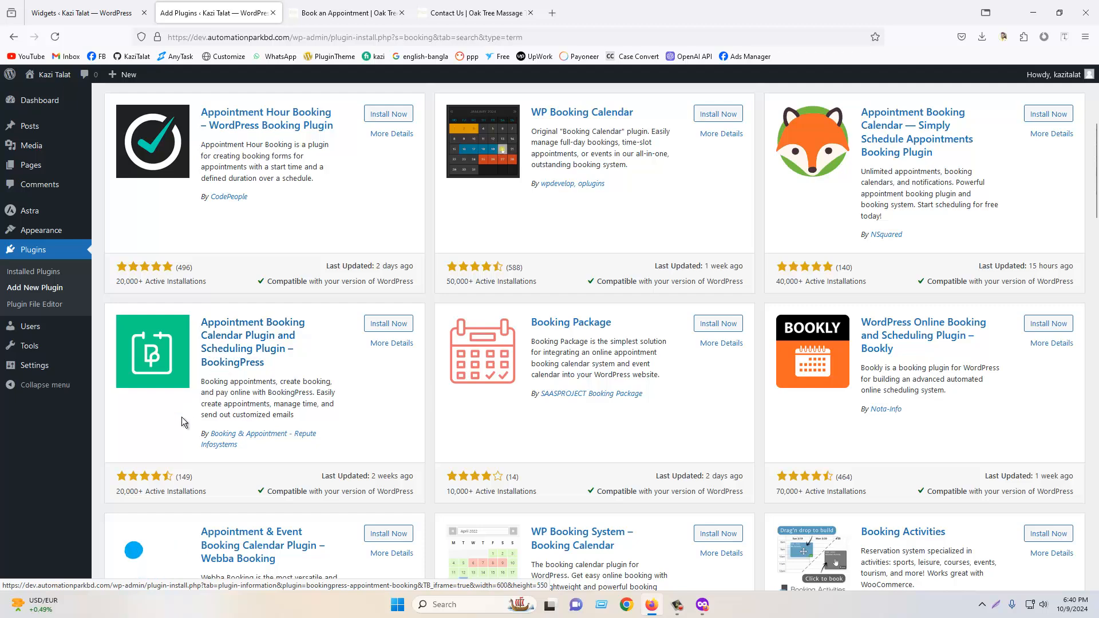
pyautogui.click(448, 3)
pyautogui.click(389, 7)
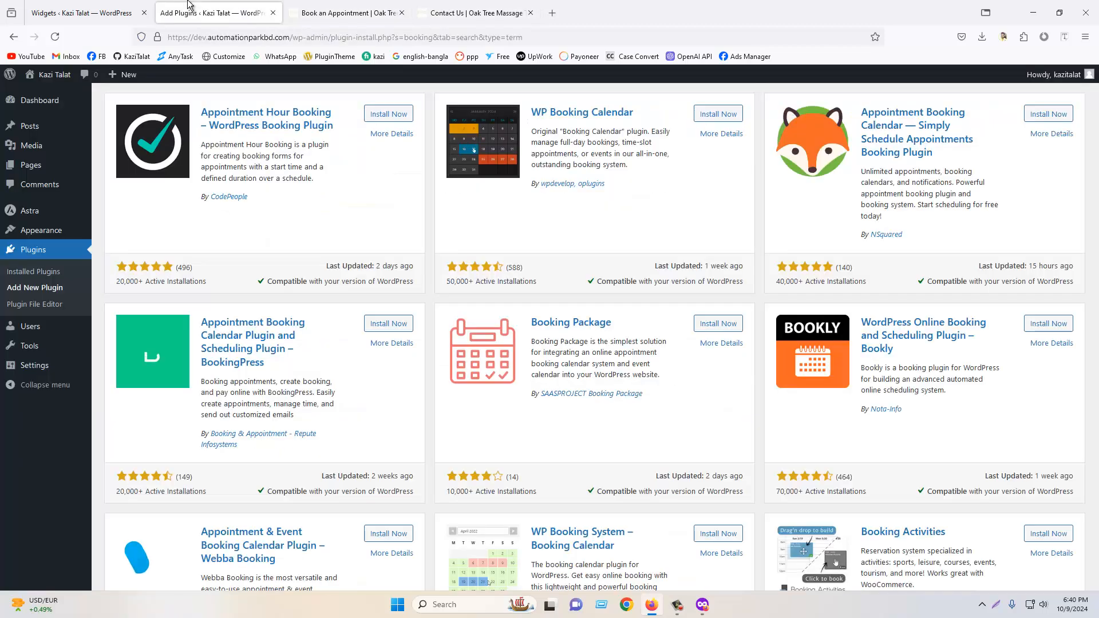
pyautogui.click(215, 13)
pyautogui.scroll(5, 543, 383)
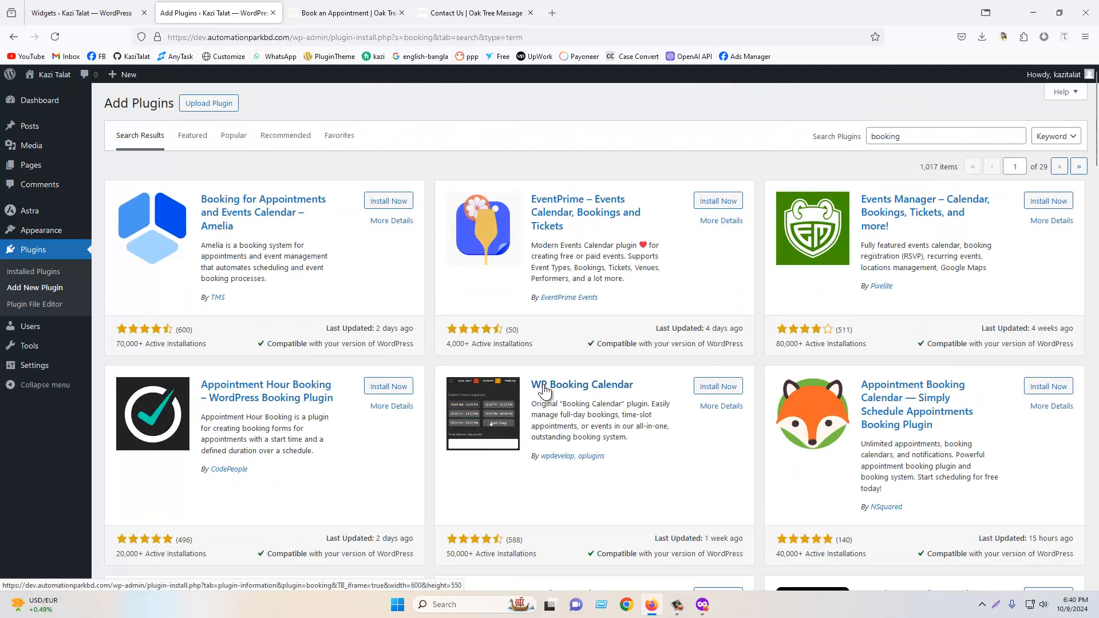
pyautogui.click(55, 259)
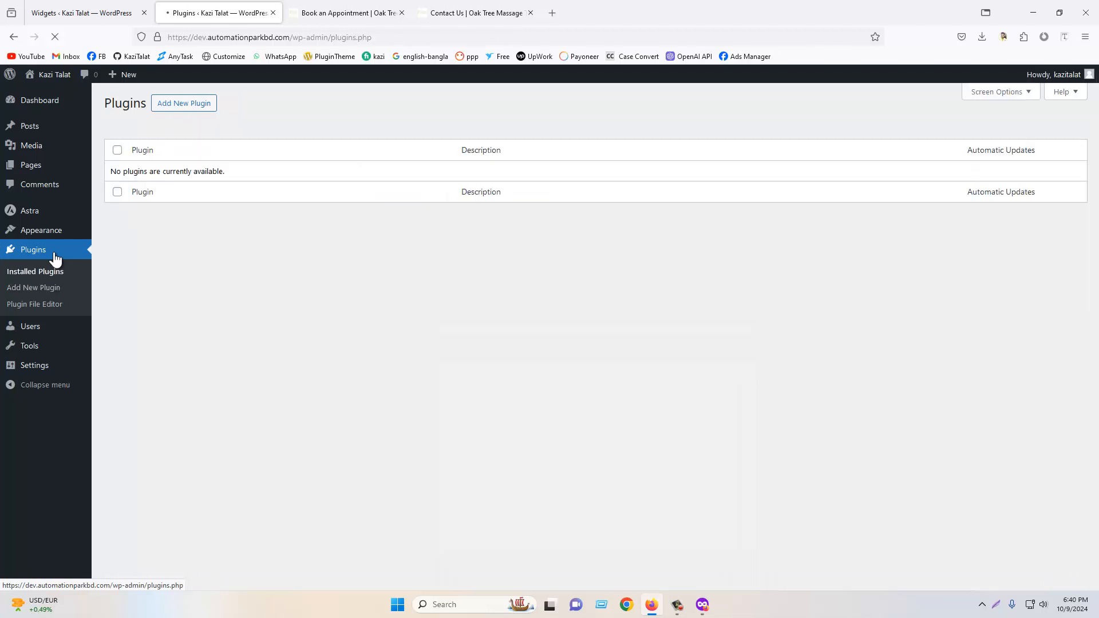
pyautogui.click(183, 108)
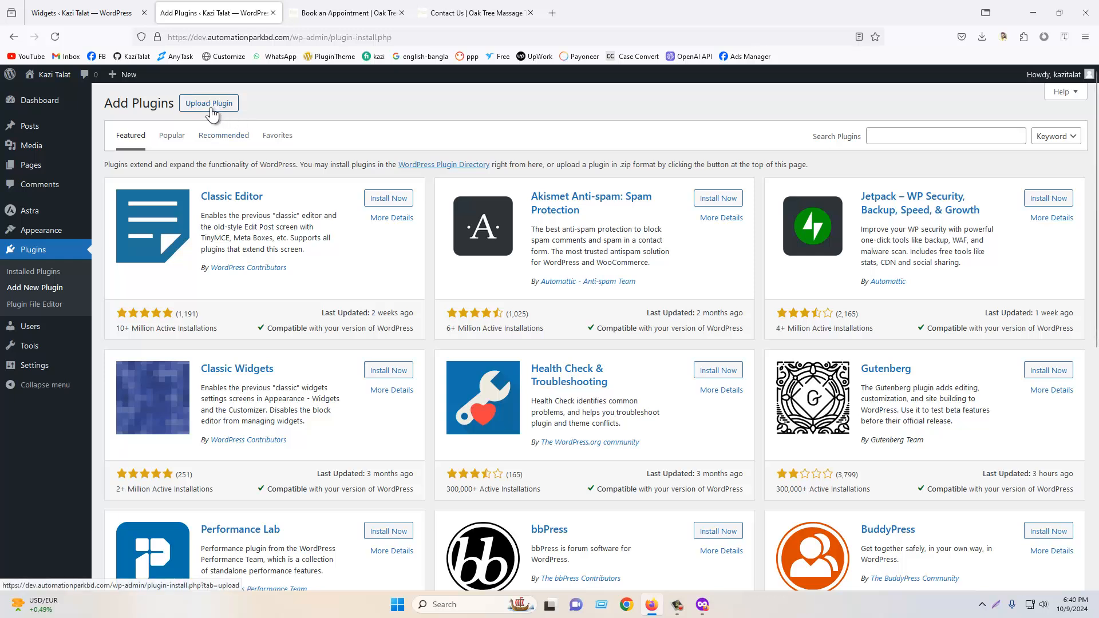
pyautogui.click(207, 109)
pyautogui.click(518, 206)
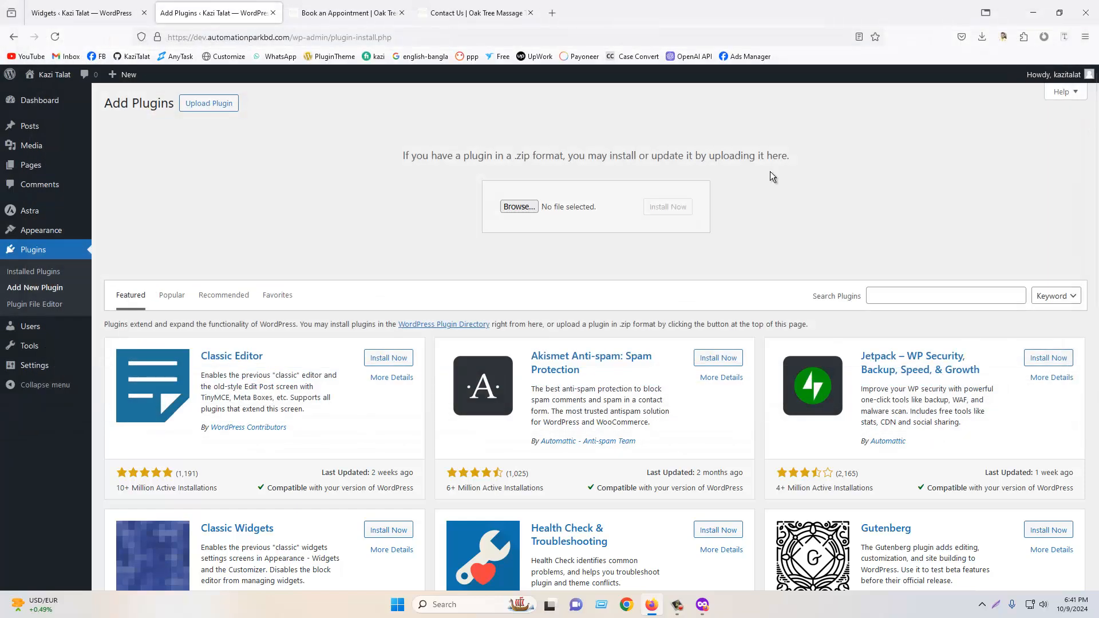
pyautogui.click(1082, 8)
# - Search for elementor, then install and activate the Elementor Website Builder plugin
pyautogui.click(964, 300)
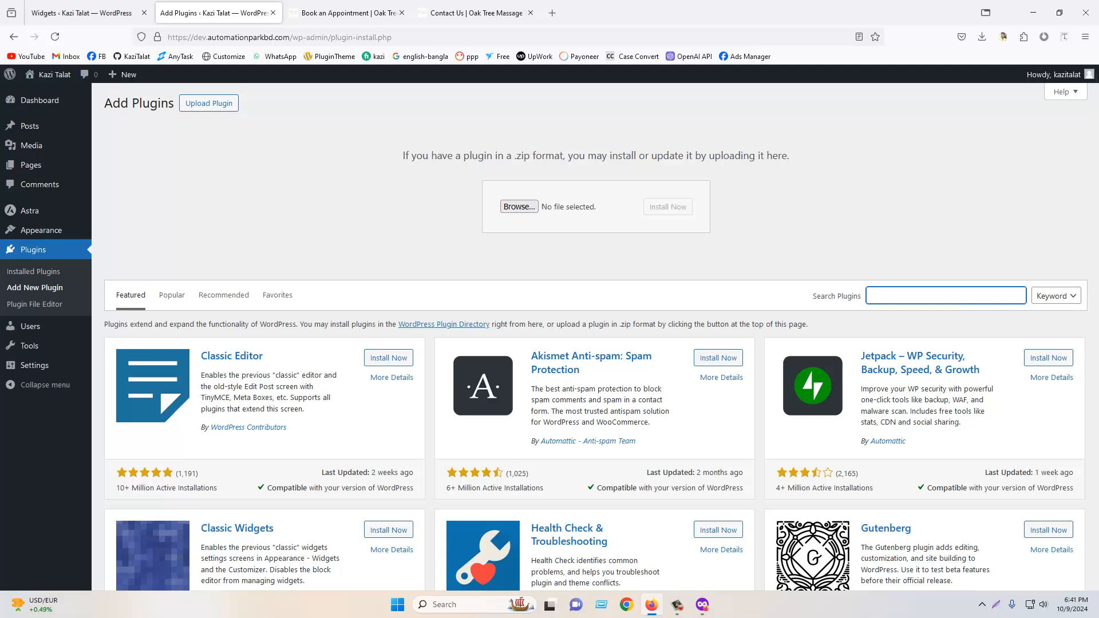
pyautogui.write('elem')
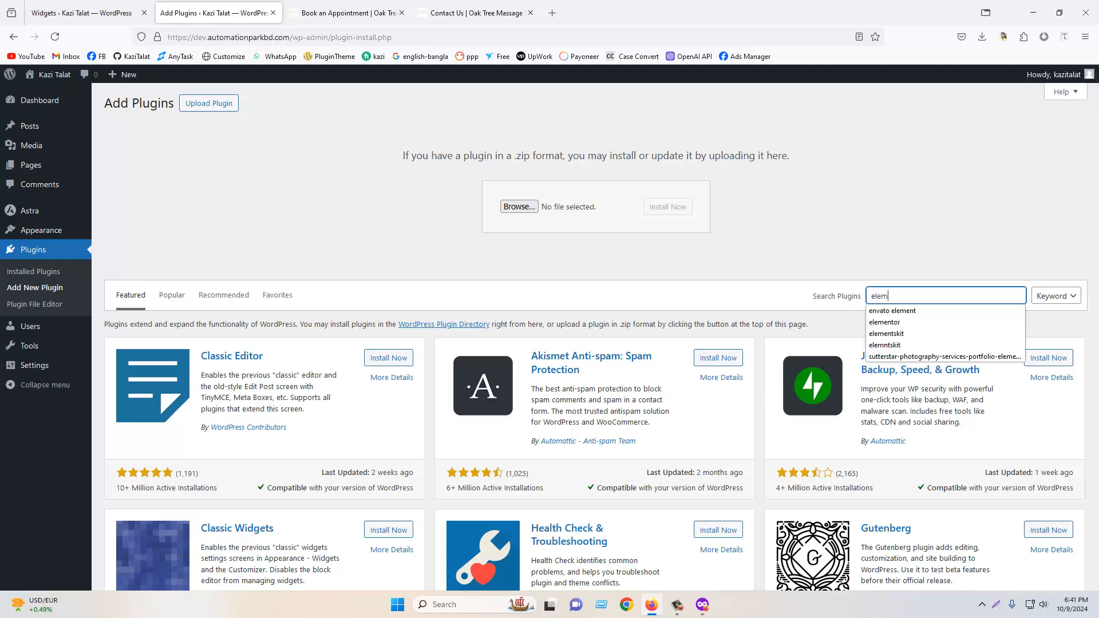
pyautogui.write('entor')
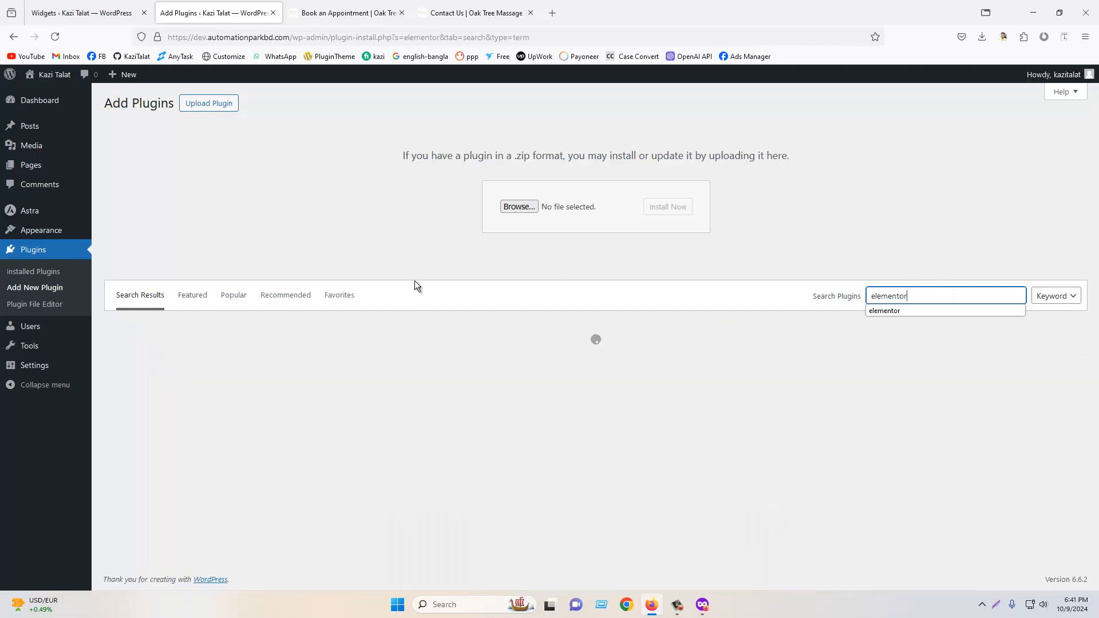
pyautogui.click(418, 295)
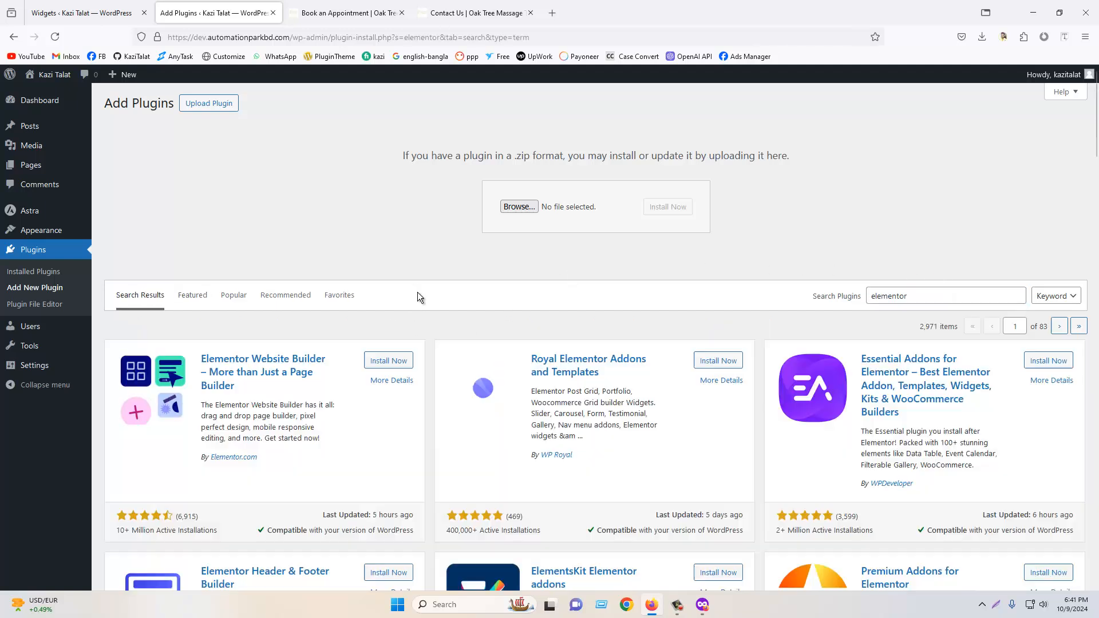
pyautogui.scroll(-2, 236, 343)
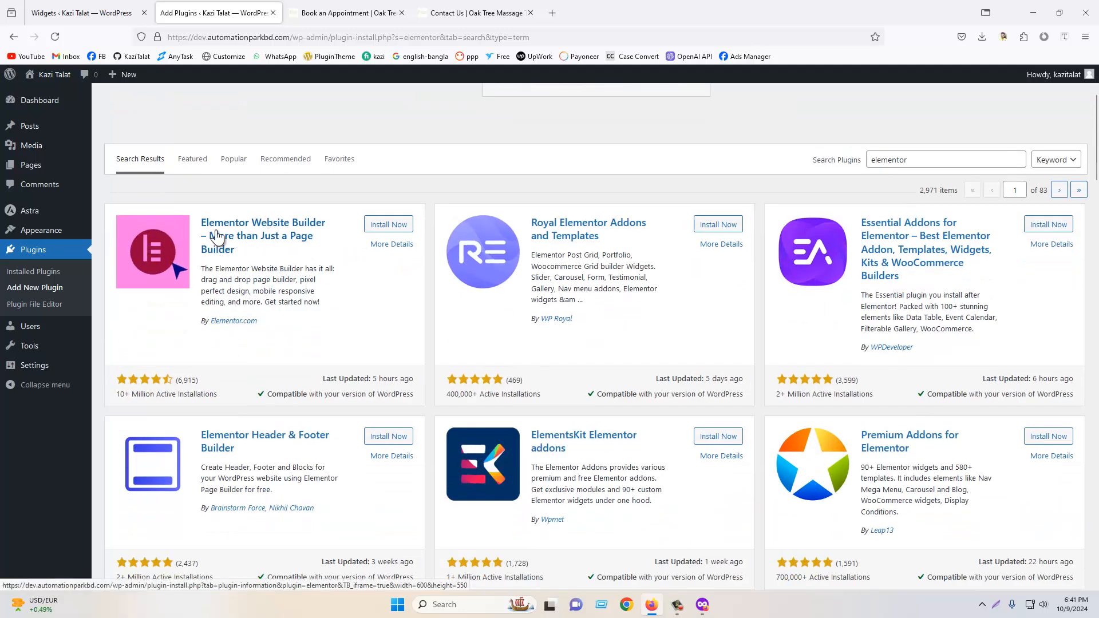
pyautogui.click(383, 226)
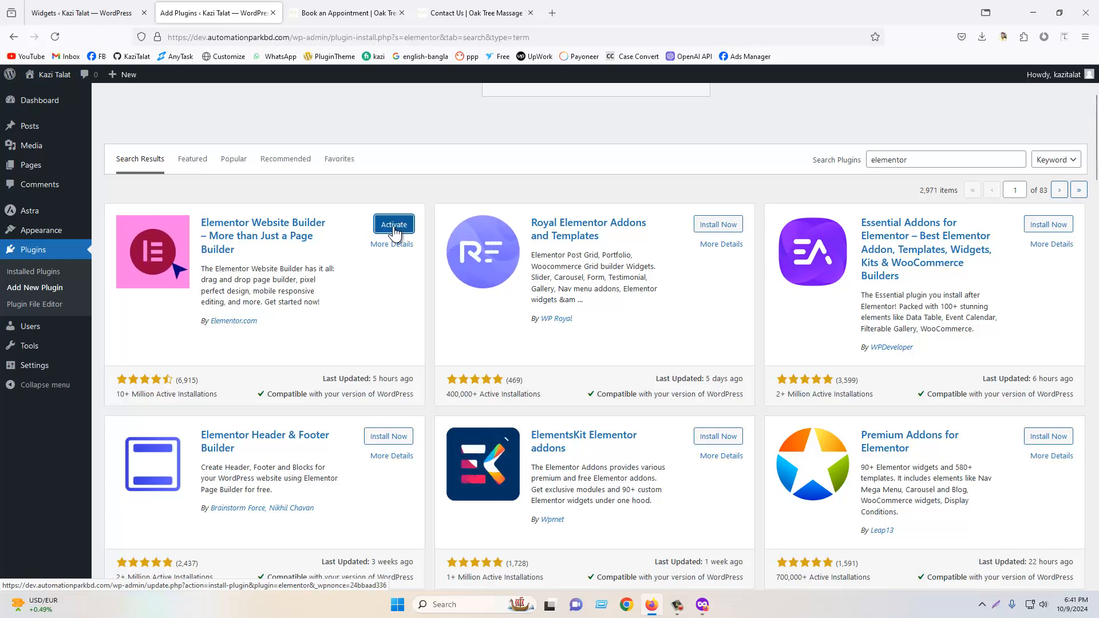
pyautogui.click(393, 229)
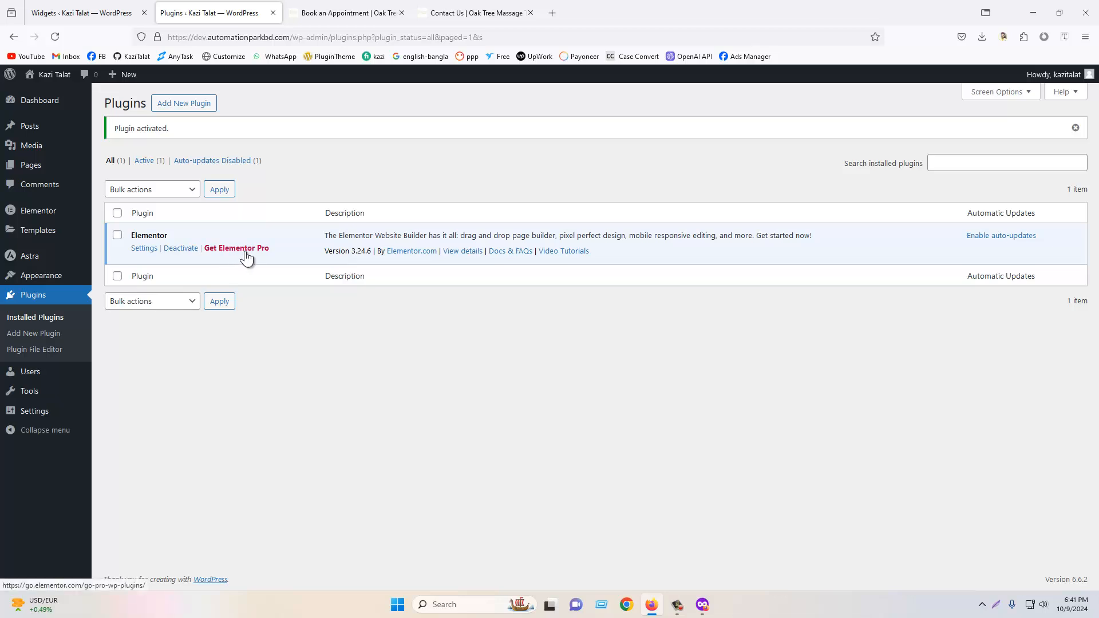
# - Dismiss the activation notice and open the Plugin File Editor to view Elementor's main file
pyautogui.click(1075, 128)
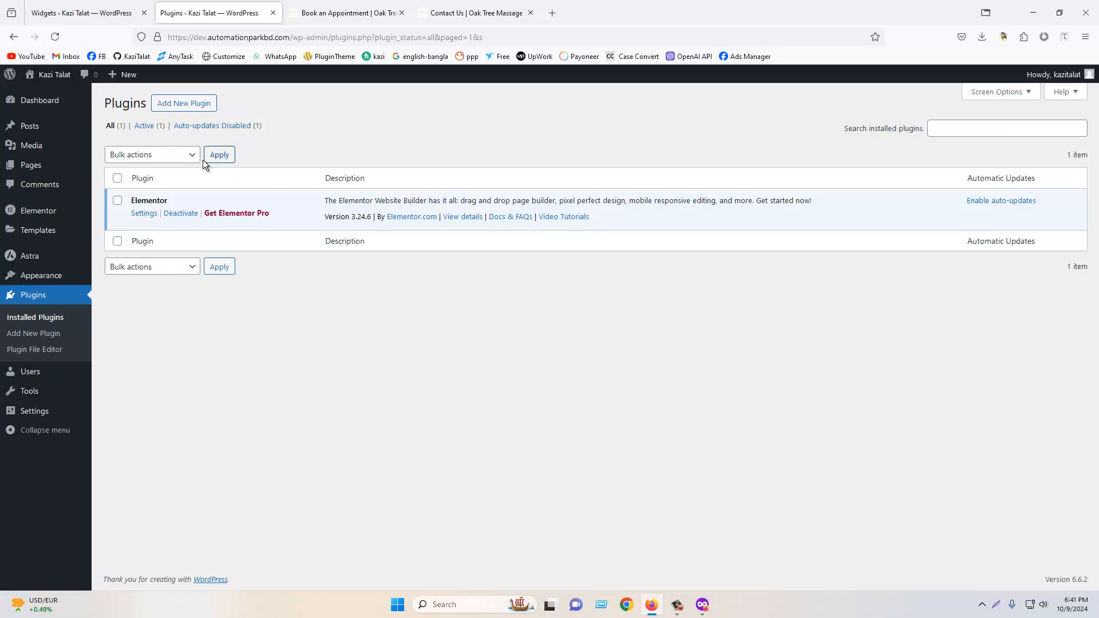
pyautogui.click(39, 357)
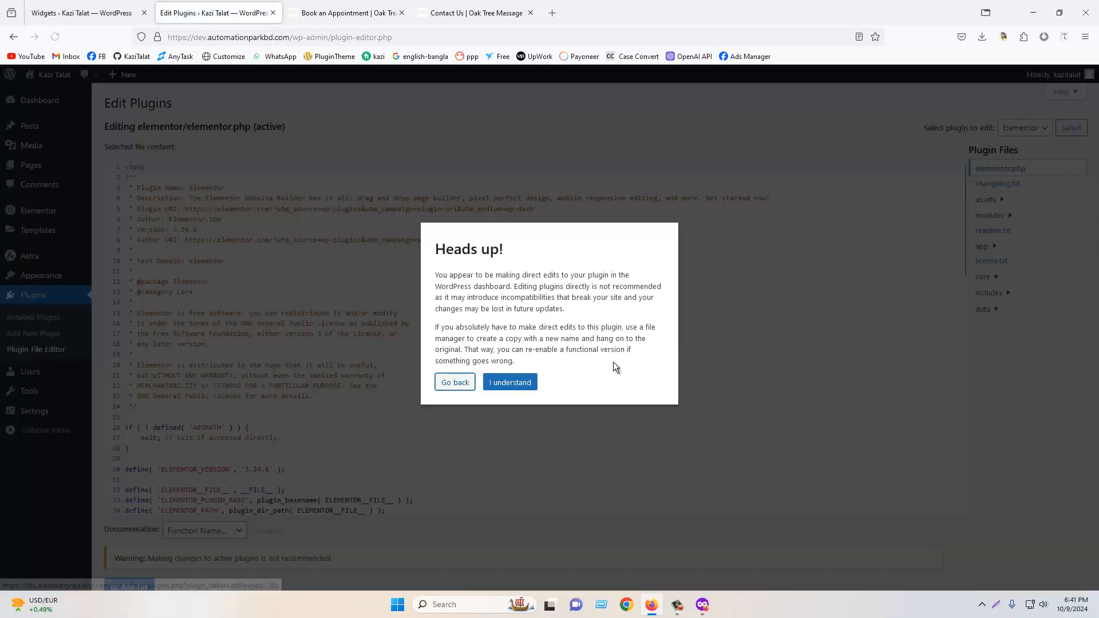
pyautogui.click(511, 381)
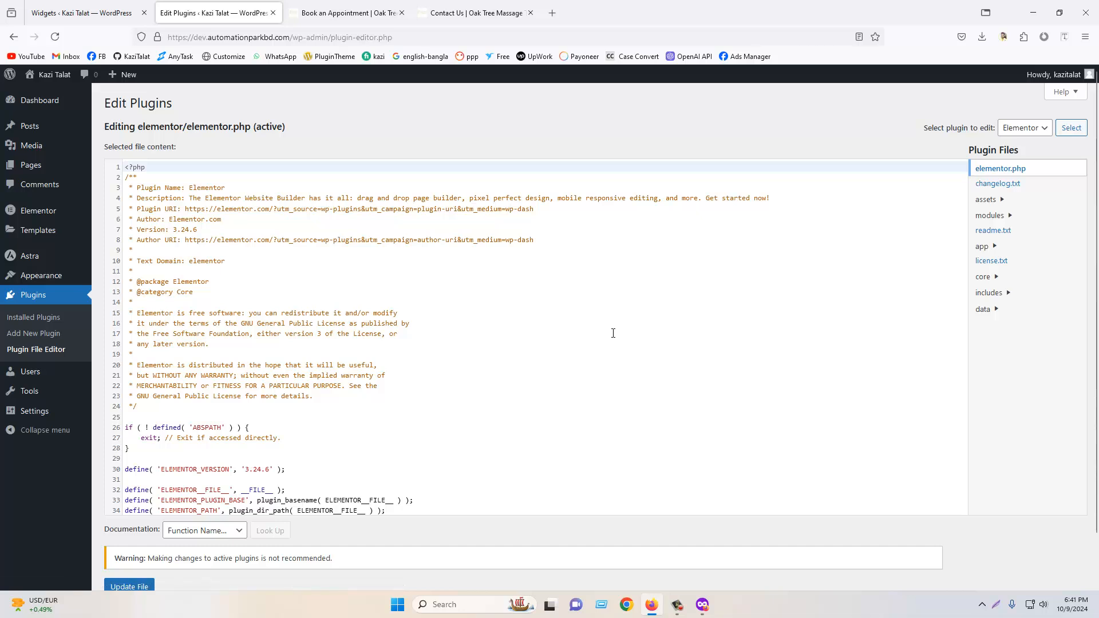
pyautogui.scroll(-5, 613, 333)
pyautogui.scroll(-4, 663, 388)
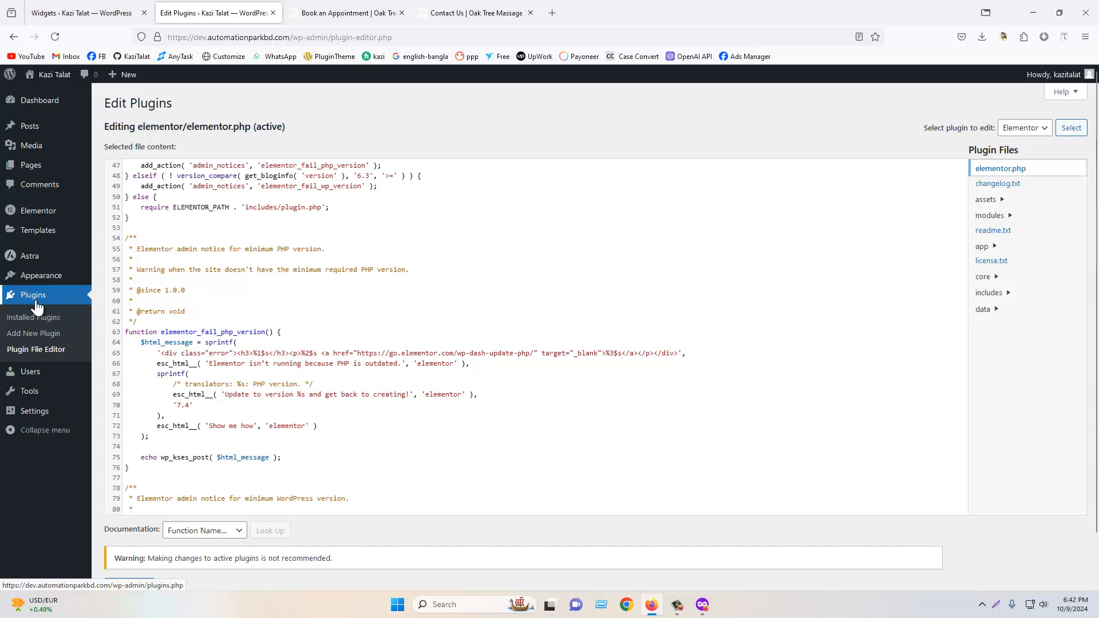
# - Close the reference site tabs and open the Add New User form
pyautogui.click(38, 378)
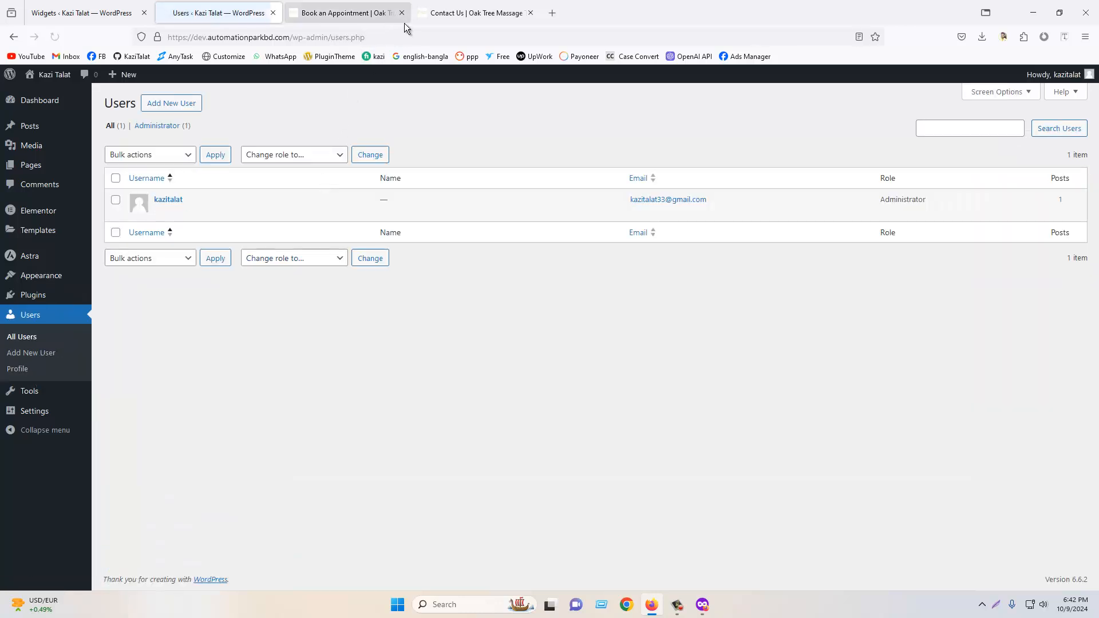
pyautogui.click(403, 13)
pyautogui.click(404, 13)
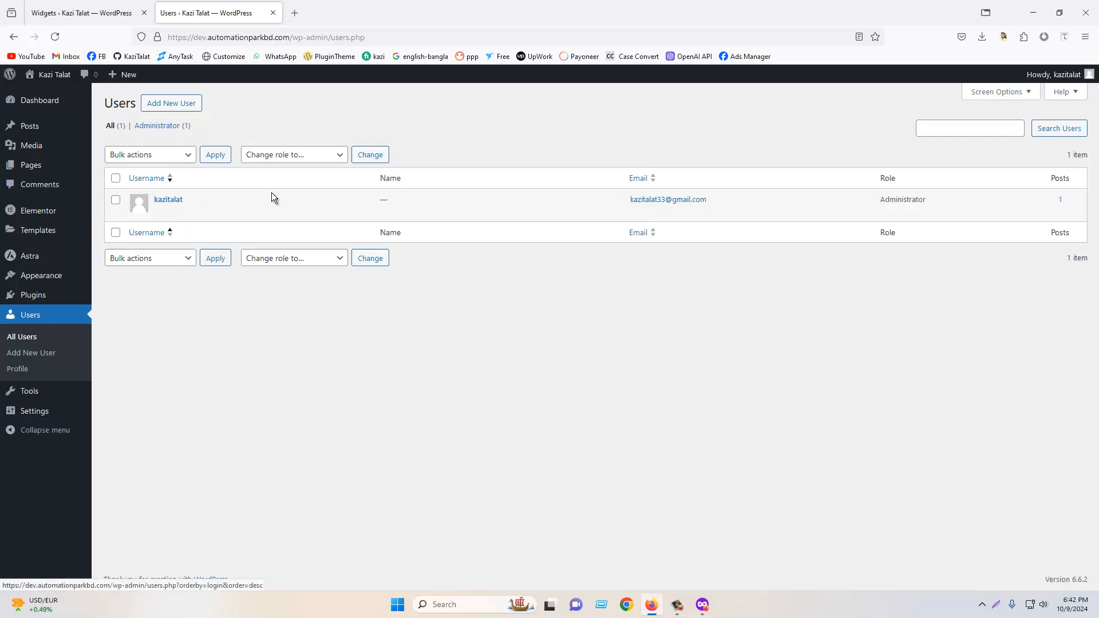
pyautogui.click(178, 105)
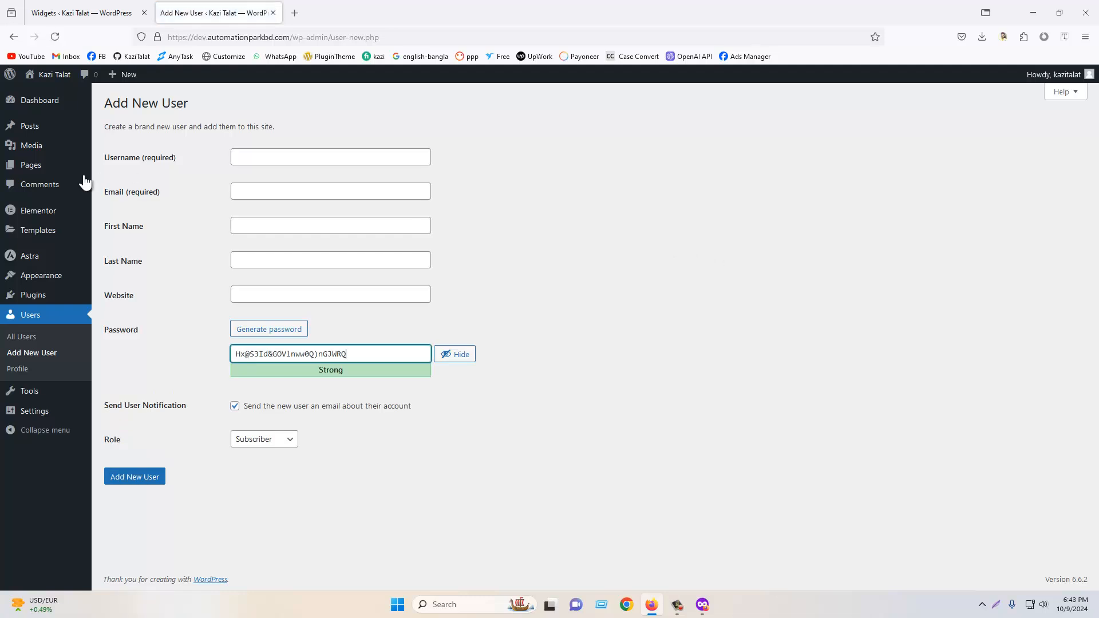
# - Switch to Chrome and copy the Google account's e-mail address from the profile menu
pyautogui.click(275, 156)
pyautogui.click(627, 605)
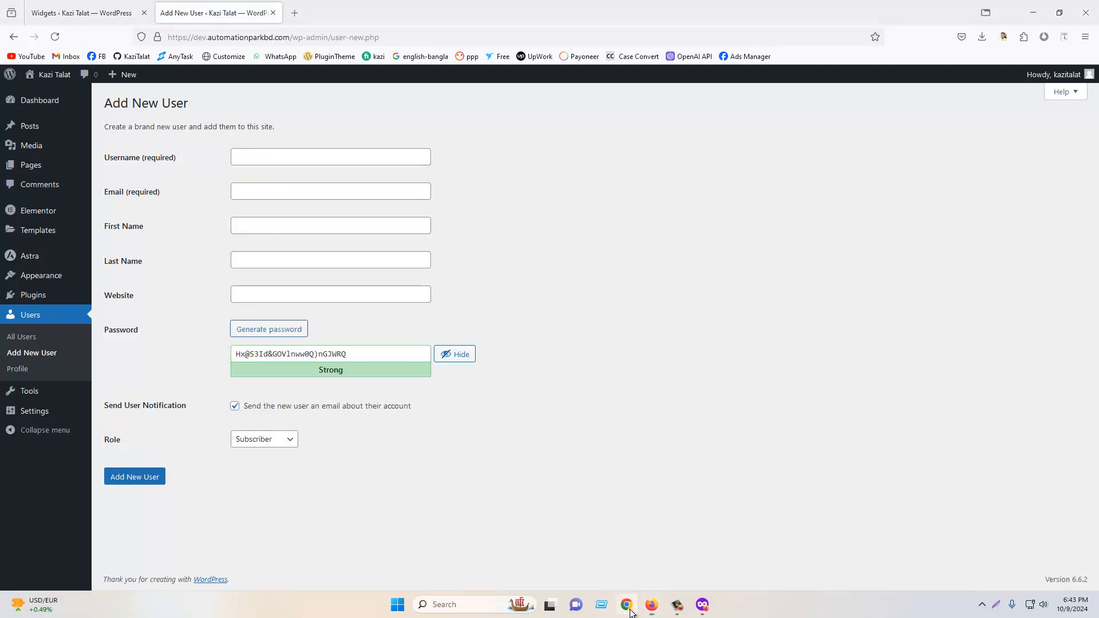
pyautogui.click(498, 247)
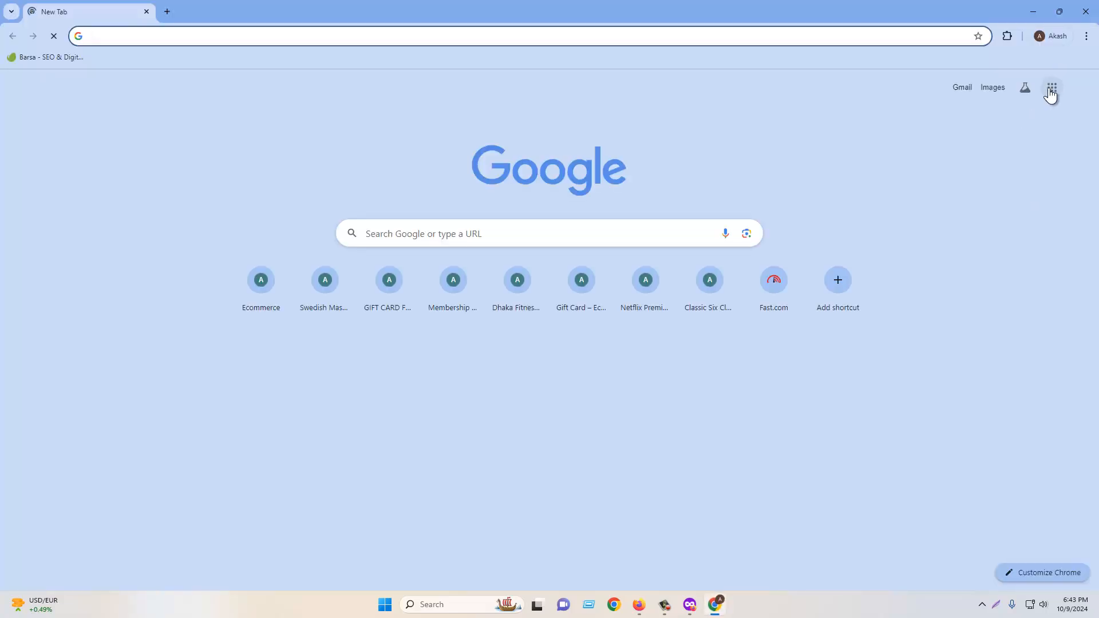
pyautogui.click(1052, 89)
pyautogui.click(1079, 88)
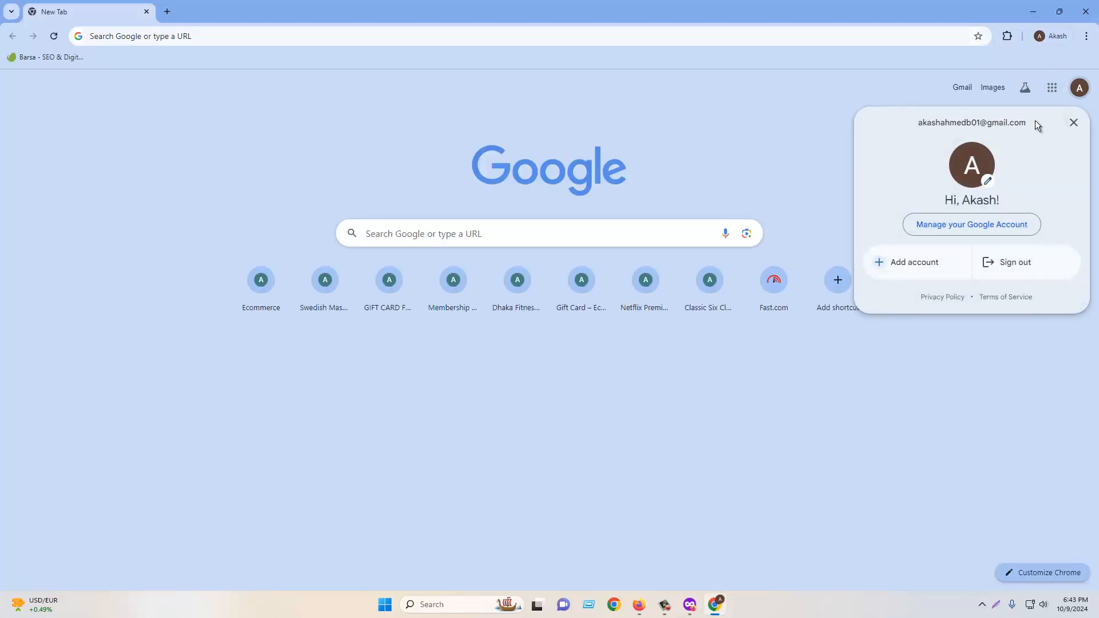
pyautogui.moveTo(918, 123); pyautogui.dragTo(1029, 123)
pyautogui.rightClick(999, 124)
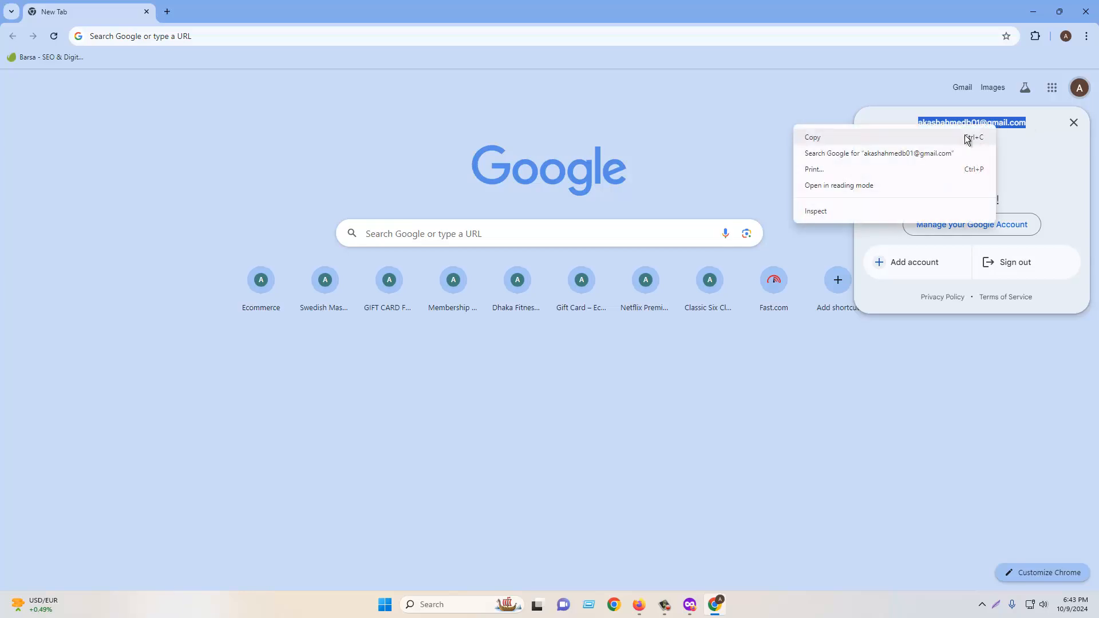
pyautogui.click(966, 137)
pyautogui.click(639, 604)
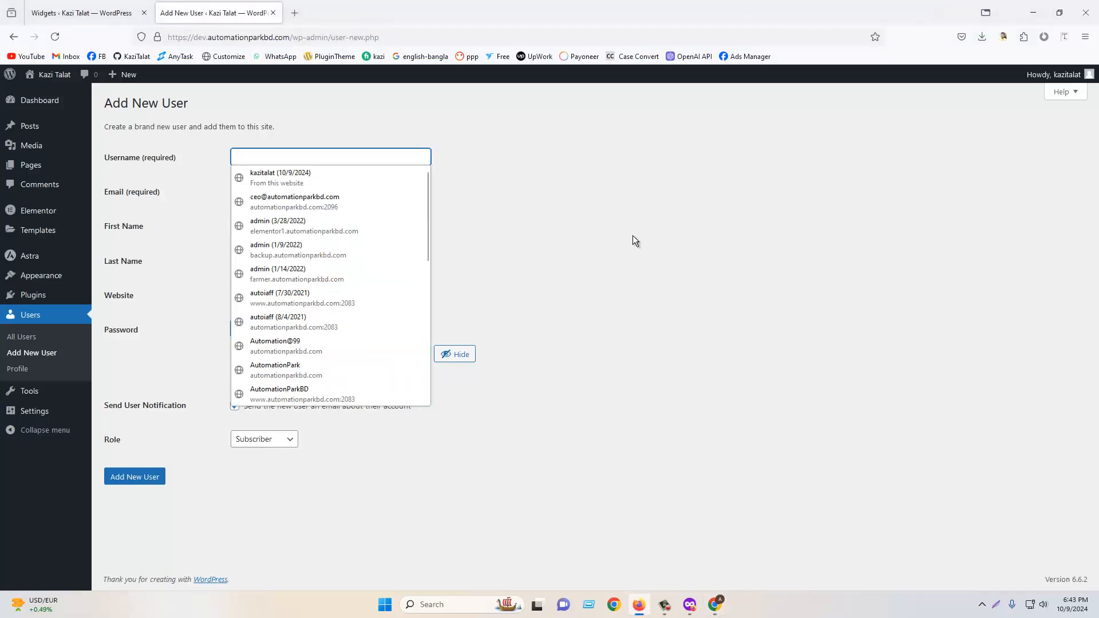
# - Fill in the new user's username and paste the copied e-mail address into the Email field
pyautogui.click(273, 154)
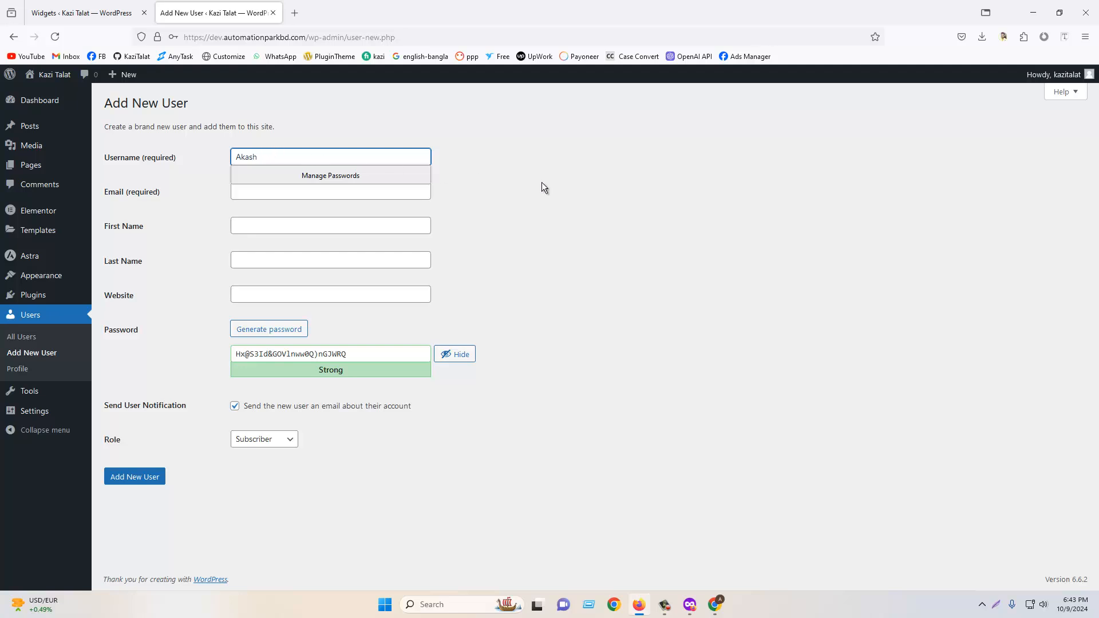
pyautogui.click(283, 152)
pyautogui.moveTo(286, 156); pyautogui.dragTo(225, 156)
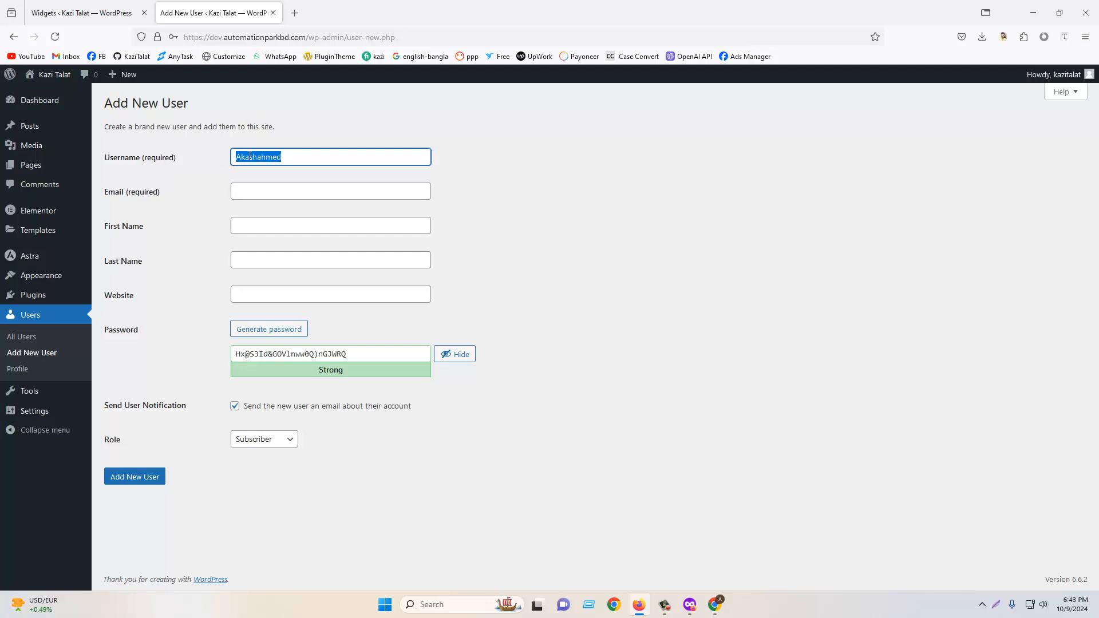
pyautogui.click(306, 158)
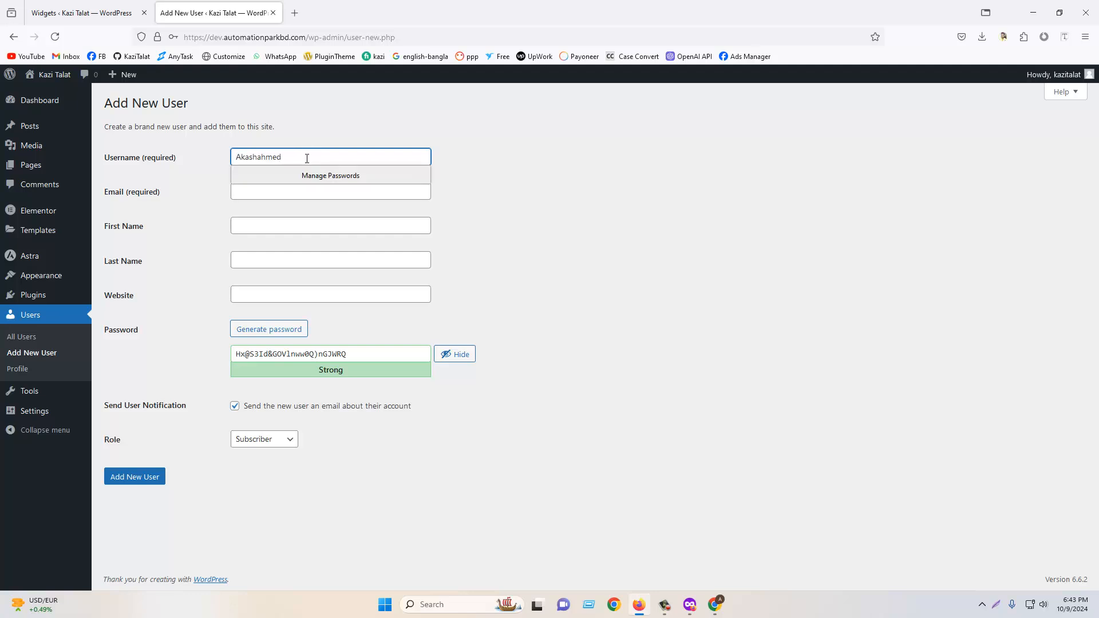
pyautogui.click(619, 179)
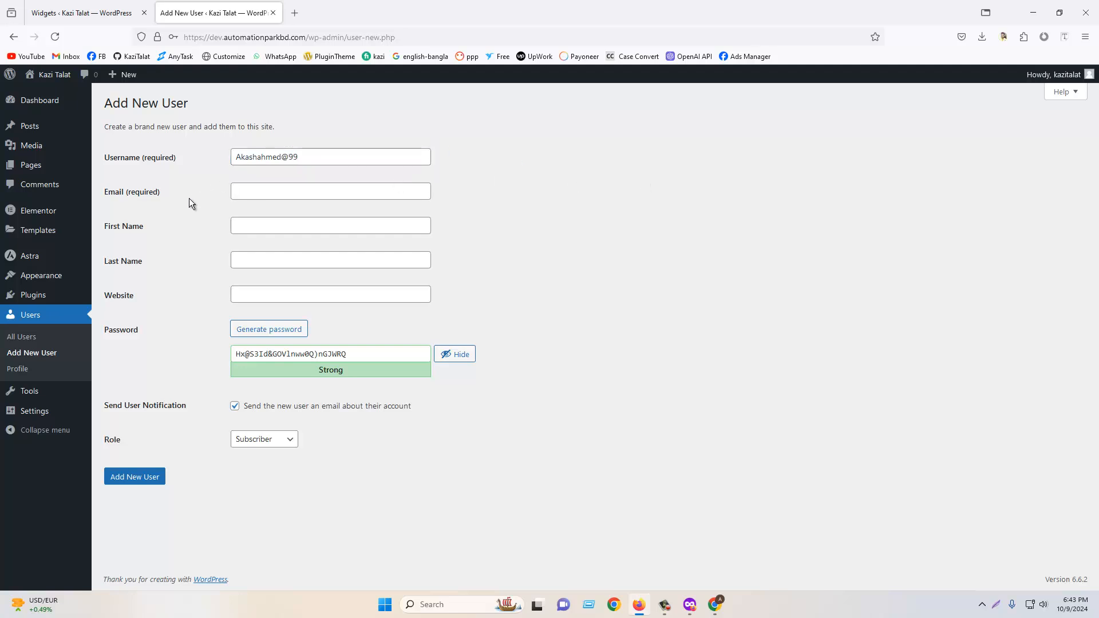
pyautogui.rightClick(258, 192)
pyautogui.click(310, 316)
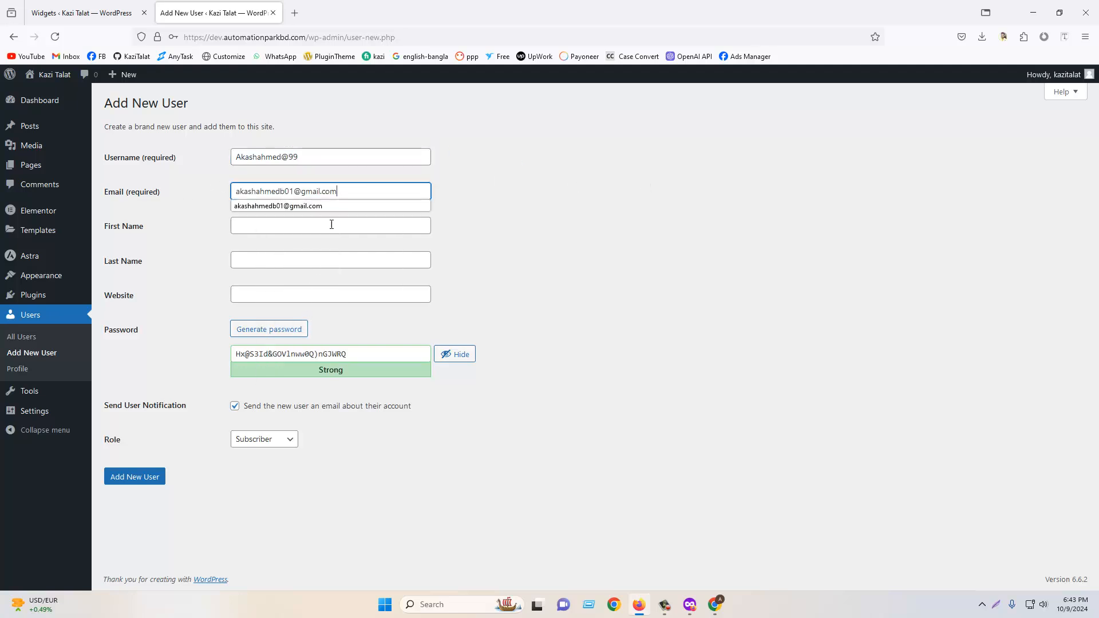
# - Fill in the new user's first name and last name
pyautogui.click(600, 185)
pyautogui.click(257, 221)
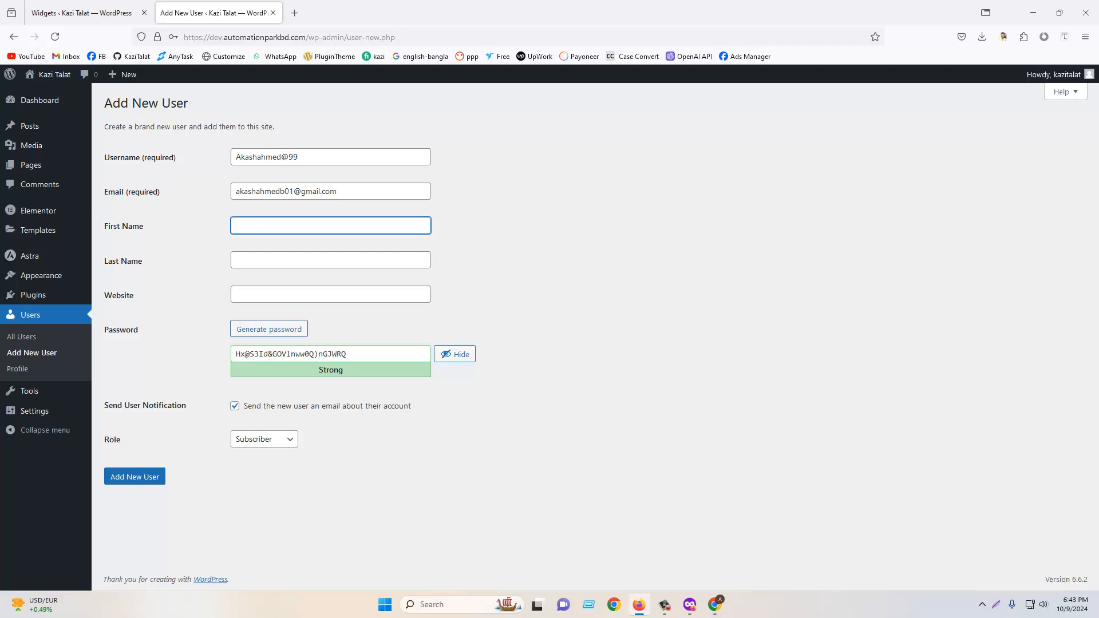
pyautogui.click(263, 256)
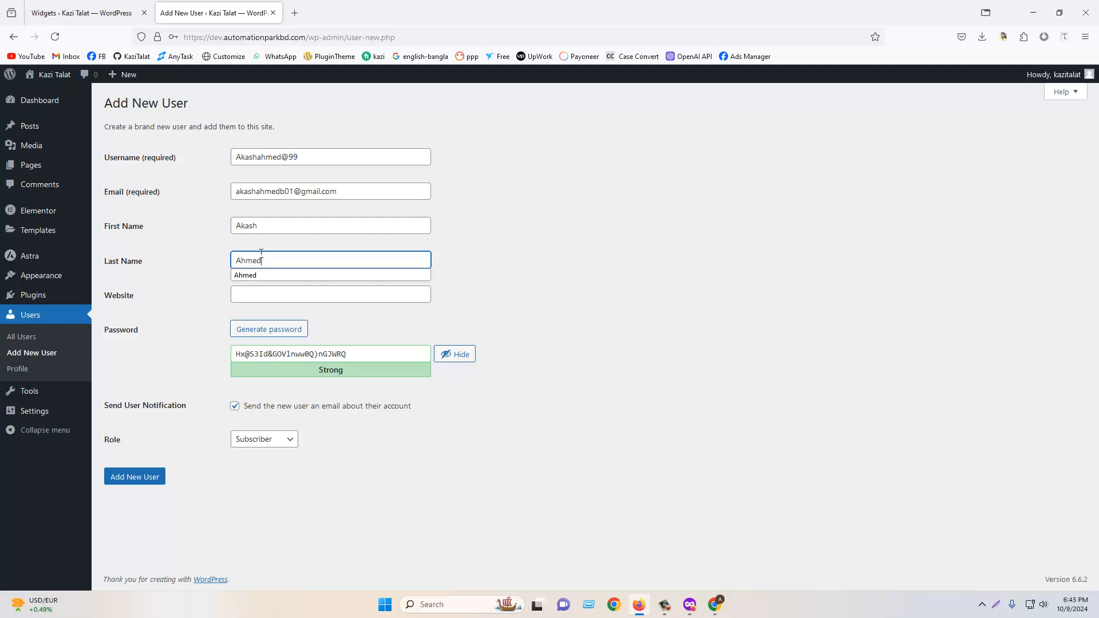
pyautogui.click(277, 294)
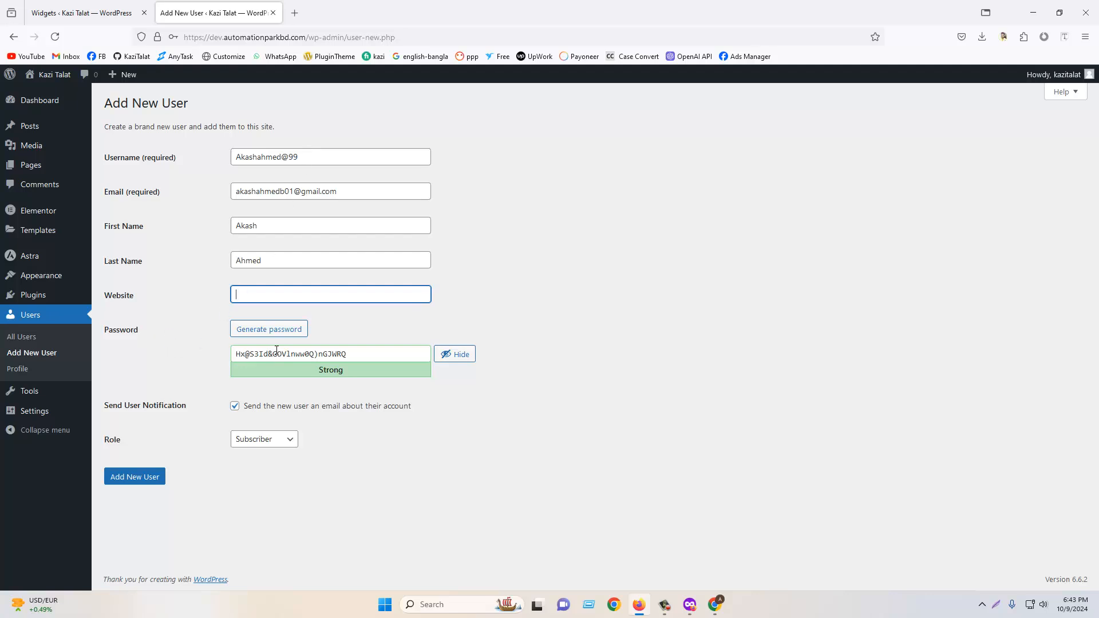
# - Replace the generated password with the account password and confirm use of the weak password
pyautogui.moveTo(365, 350); pyautogui.dragTo(201, 355)
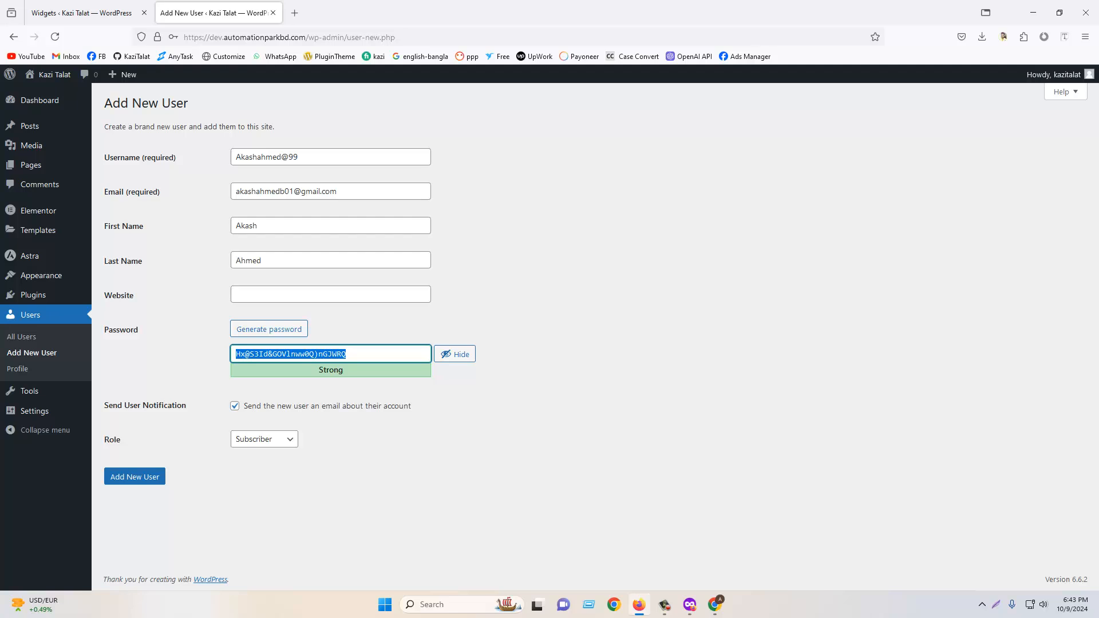
pyautogui.write('admin1234')
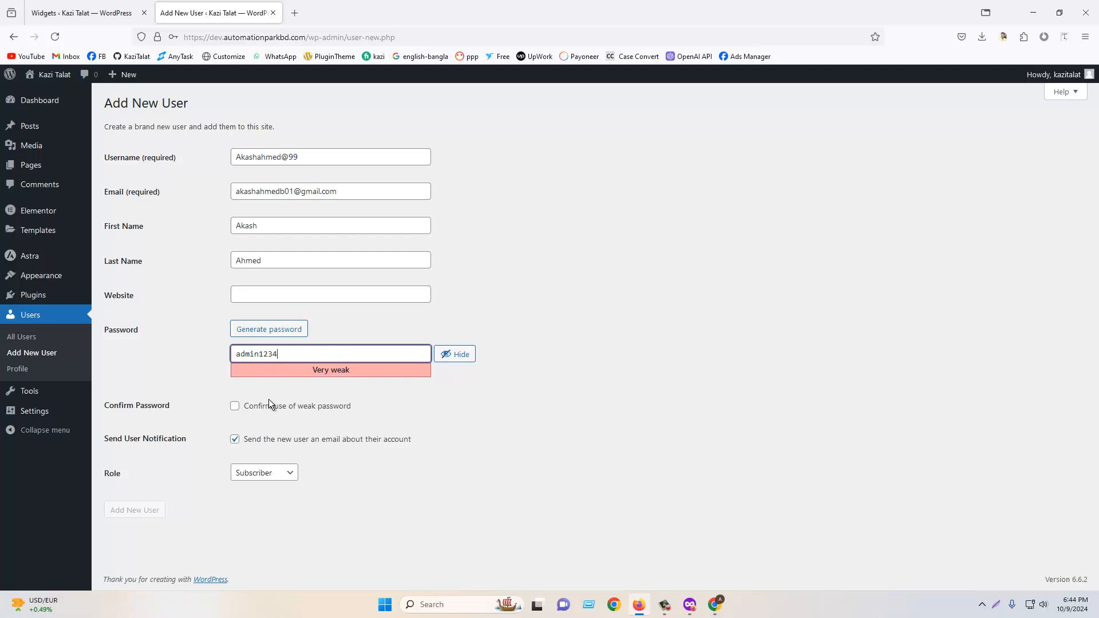
pyautogui.click(236, 406)
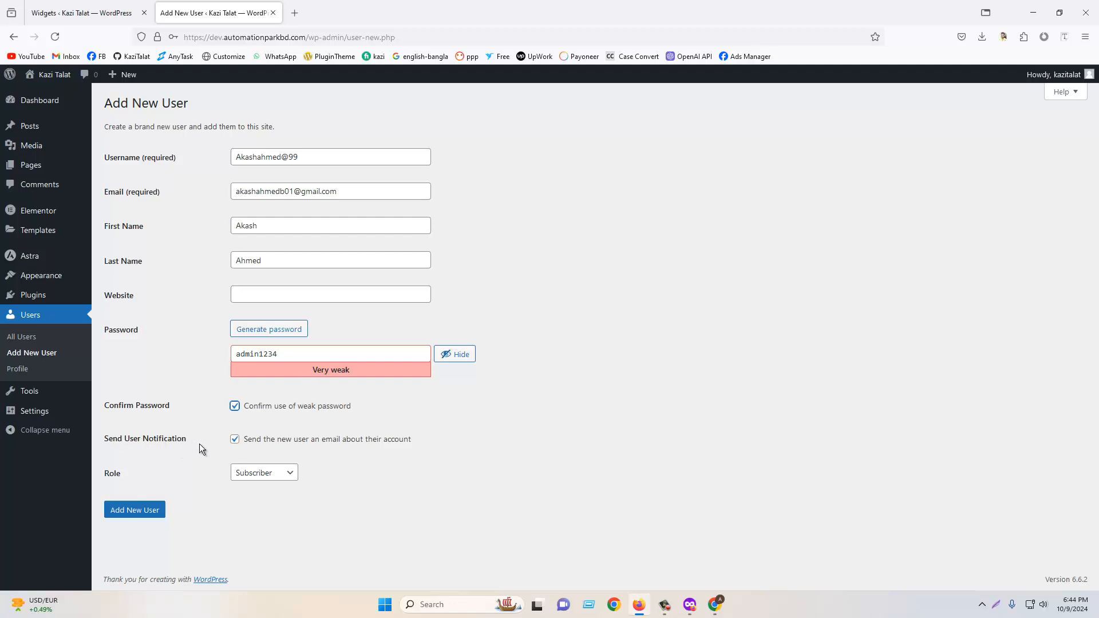
# - Try setting the new user's role to Administrator
pyautogui.moveTo(354, 197); pyautogui.dragTo(233, 187)
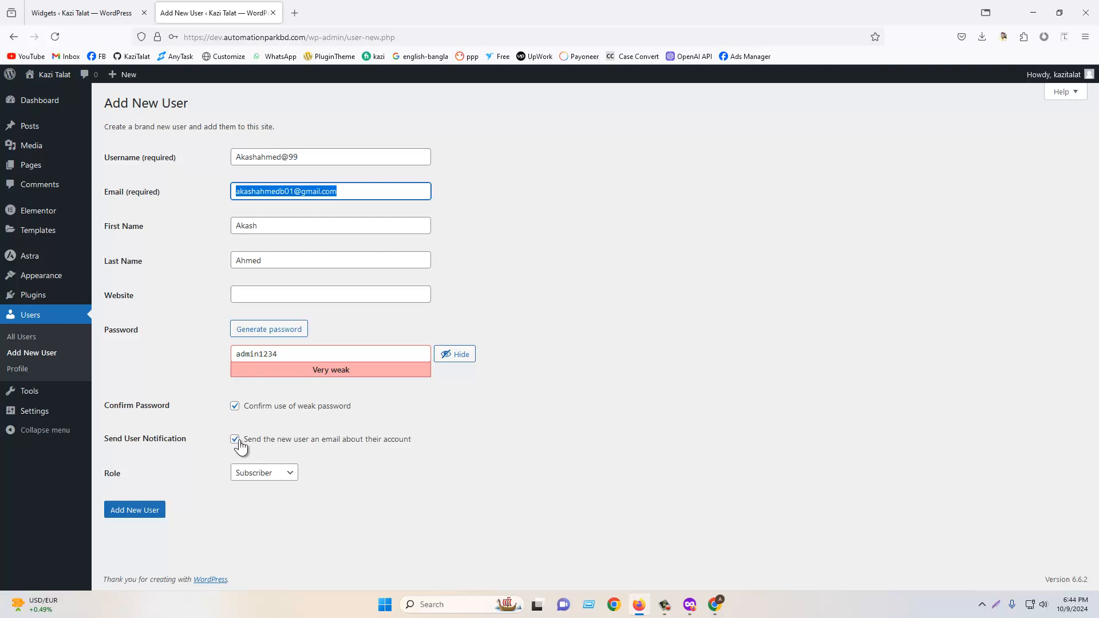
pyautogui.click(348, 191)
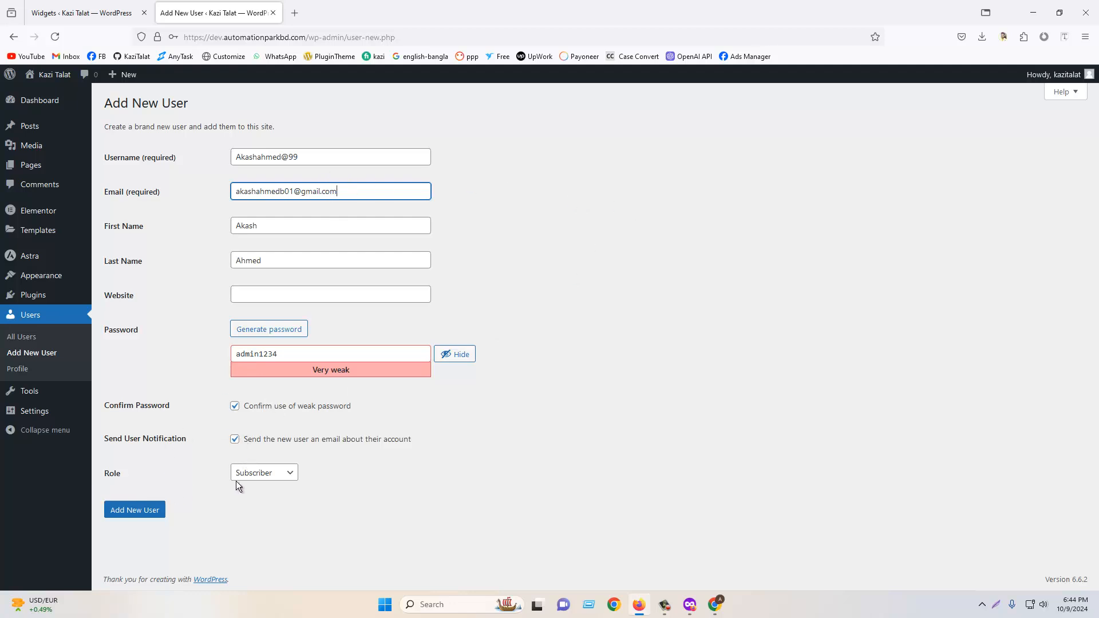
pyautogui.click(257, 474)
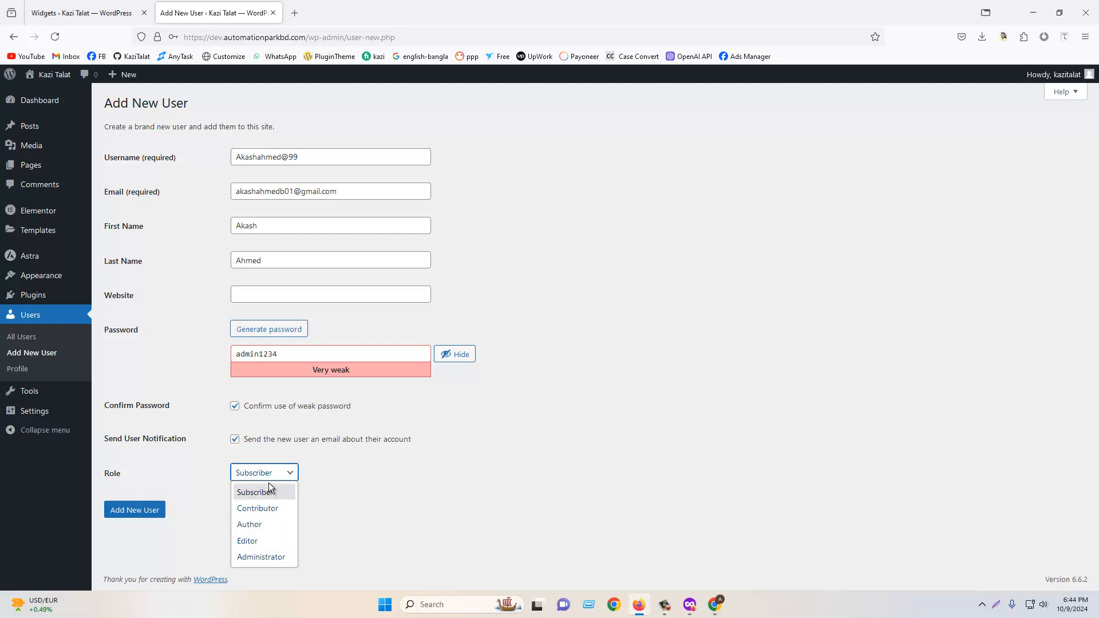
pyautogui.click(266, 555)
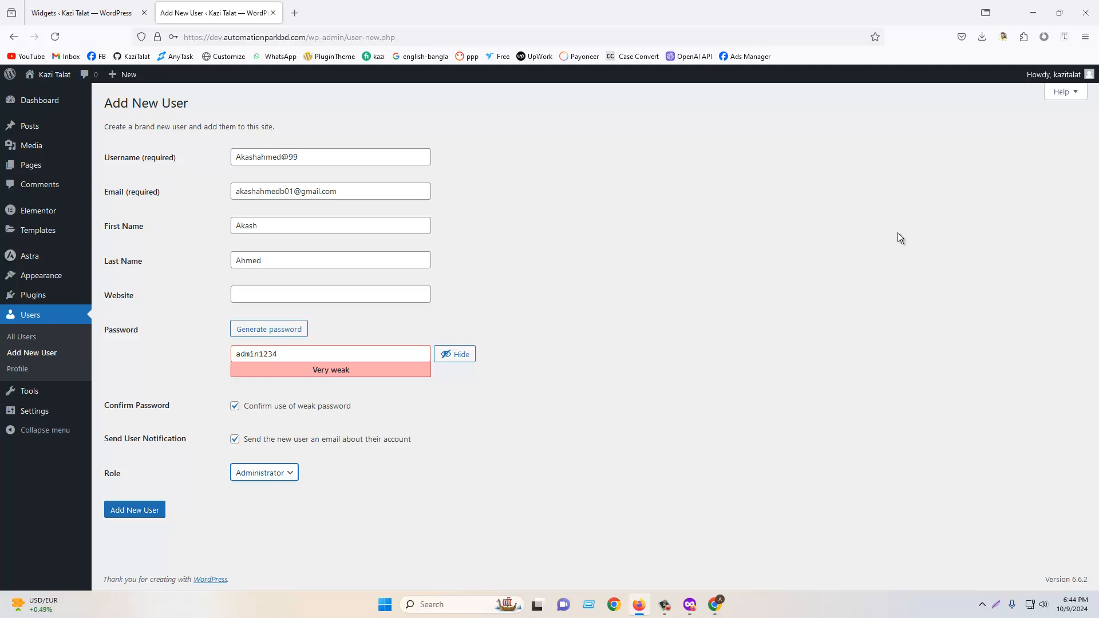
# - Set the role back to Subscriber, add the new user, and save the password in the browser
pyautogui.moveTo(376, 163); pyautogui.dragTo(229, 162)
pyautogui.moveTo(343, 191); pyautogui.dragTo(220, 181)
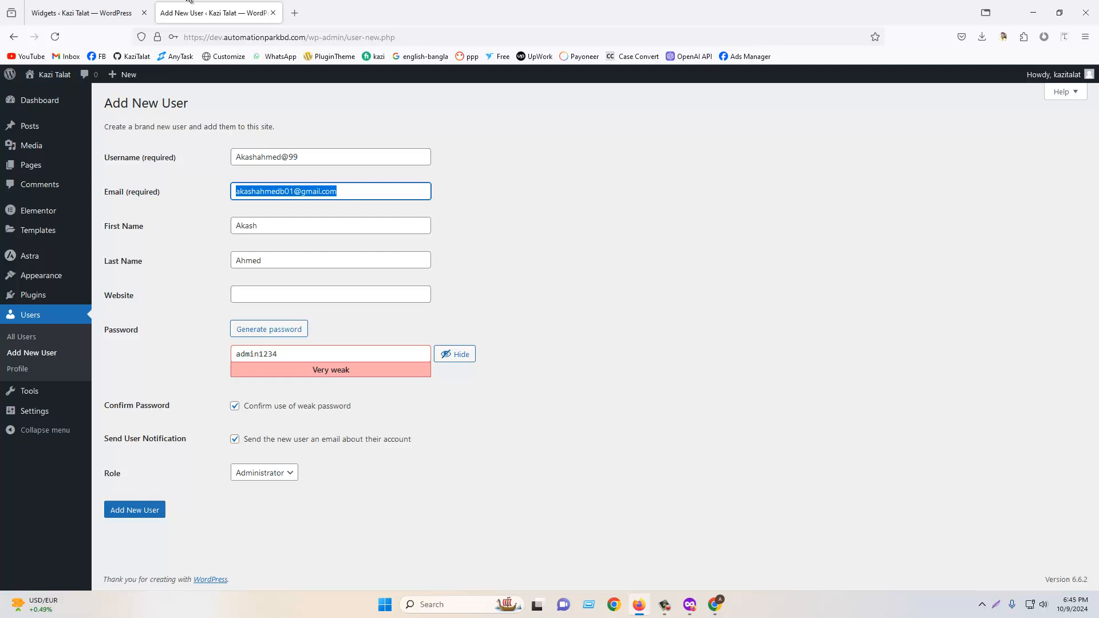
pyautogui.click(251, 471)
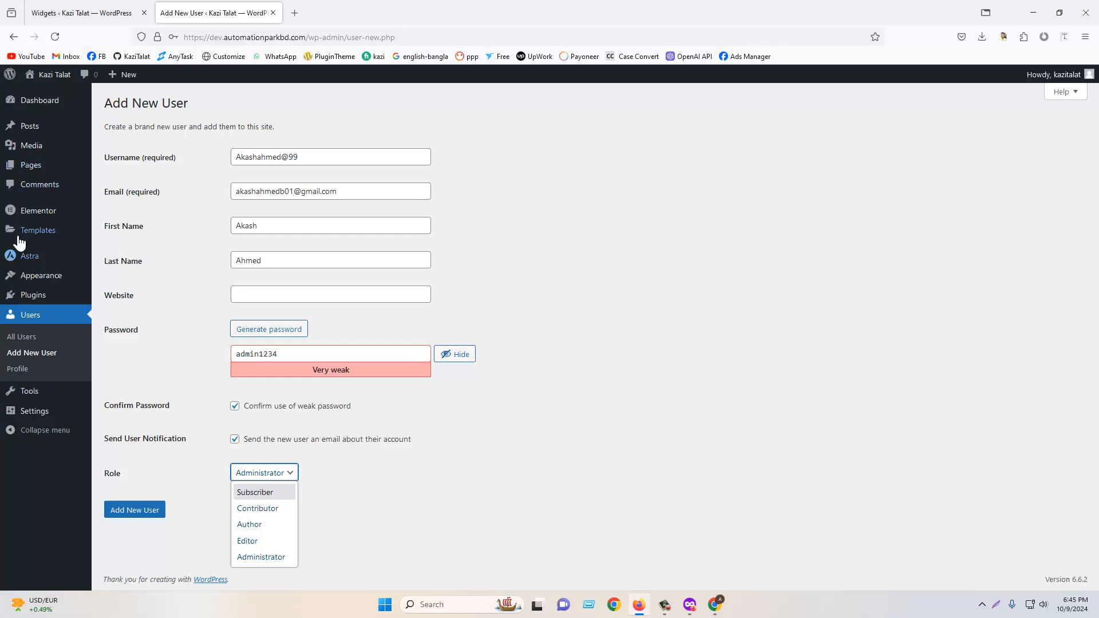
pyautogui.click(260, 491)
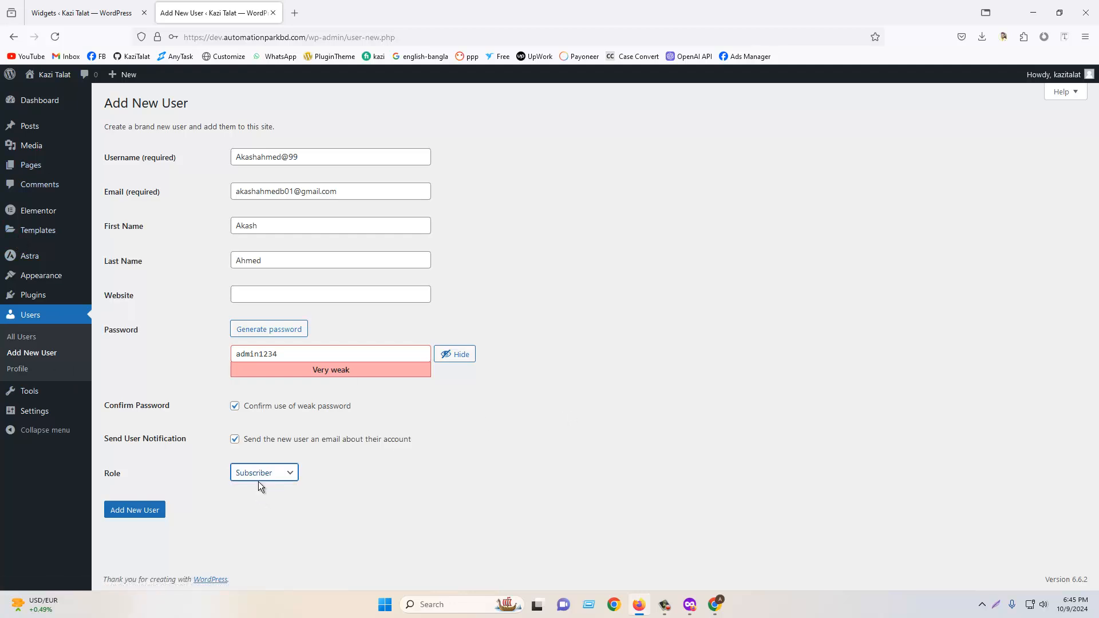
pyautogui.click(156, 512)
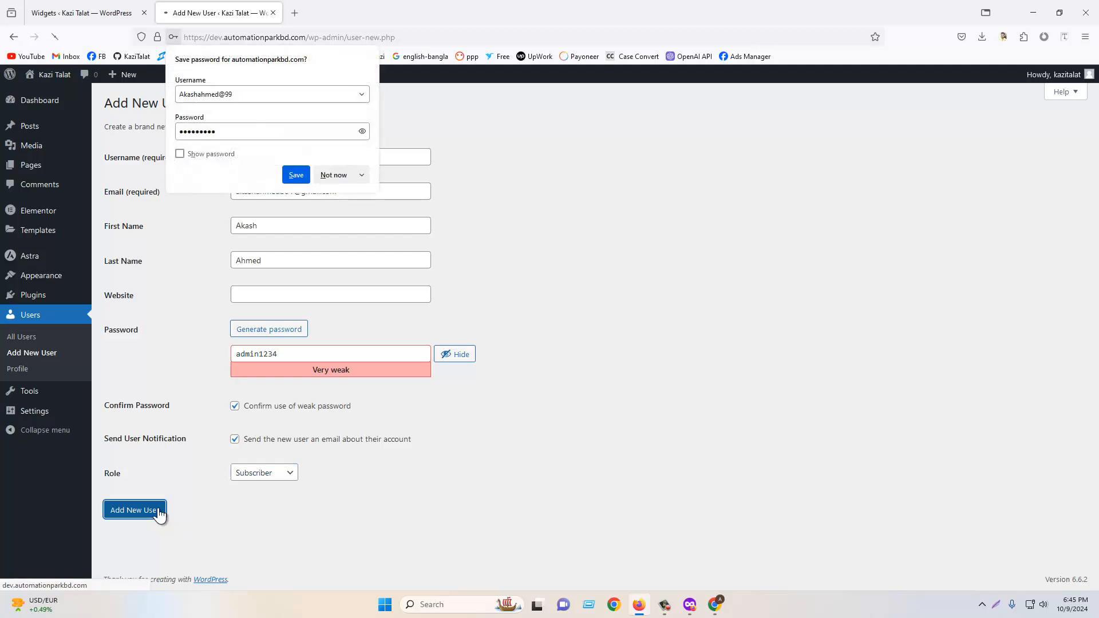
pyautogui.click(296, 176)
# - Log out and sign in as the new user using the saved username and password
pyautogui.moveTo(1062, 75)
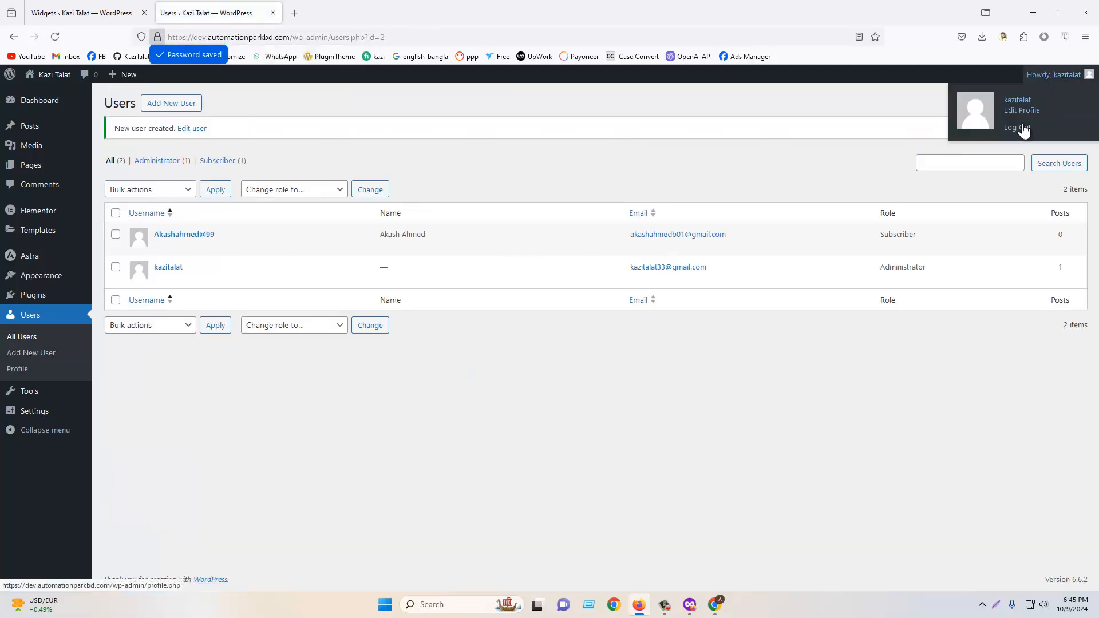
pyautogui.click(1022, 128)
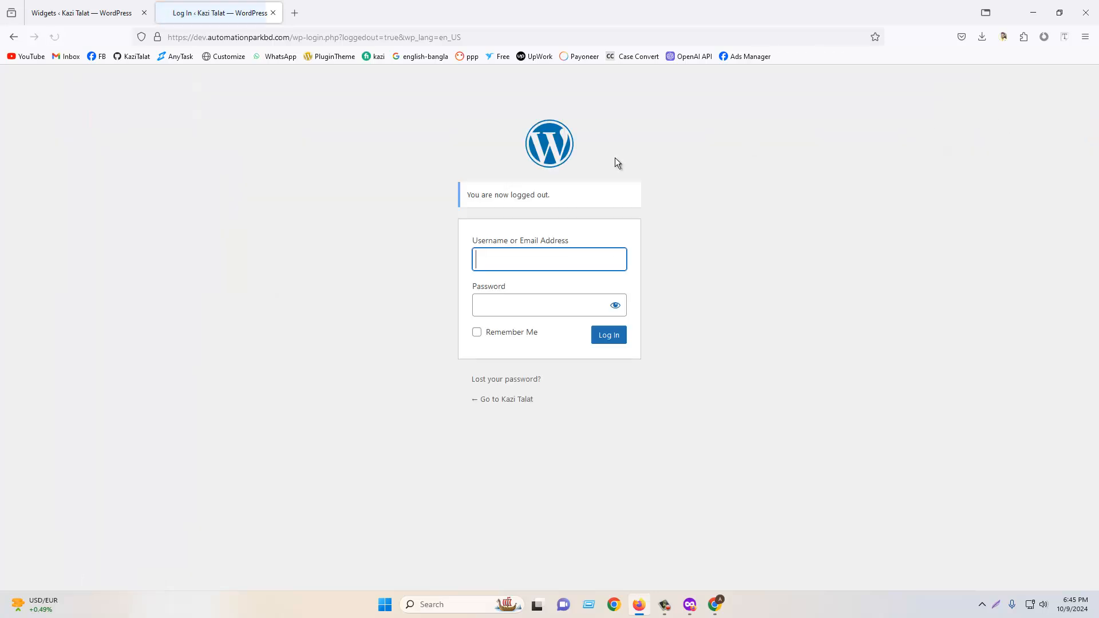
pyautogui.click(550, 261)
pyautogui.click(534, 290)
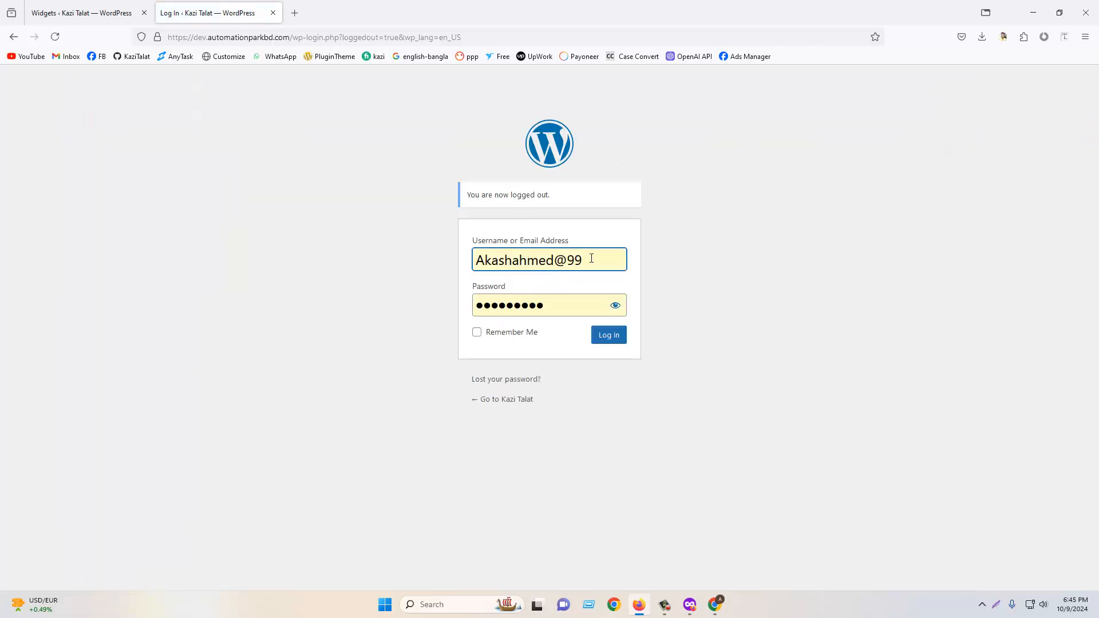
pyautogui.click(600, 334)
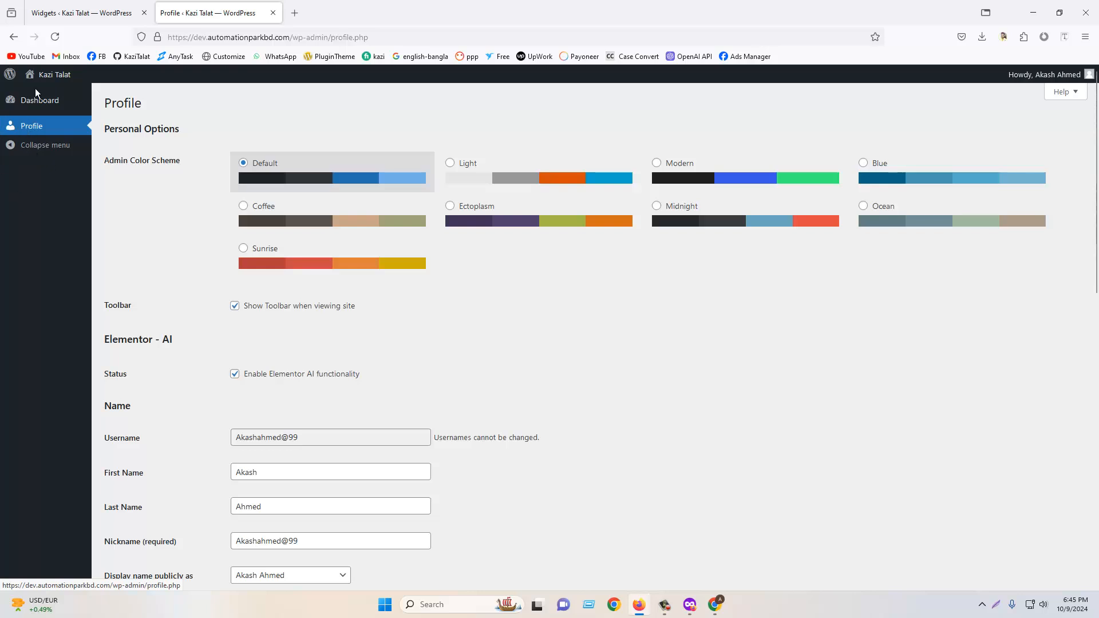
# - Log out of the new user's account and sign back in as the original administrator with saved credentials
pyautogui.moveTo(68, 75)
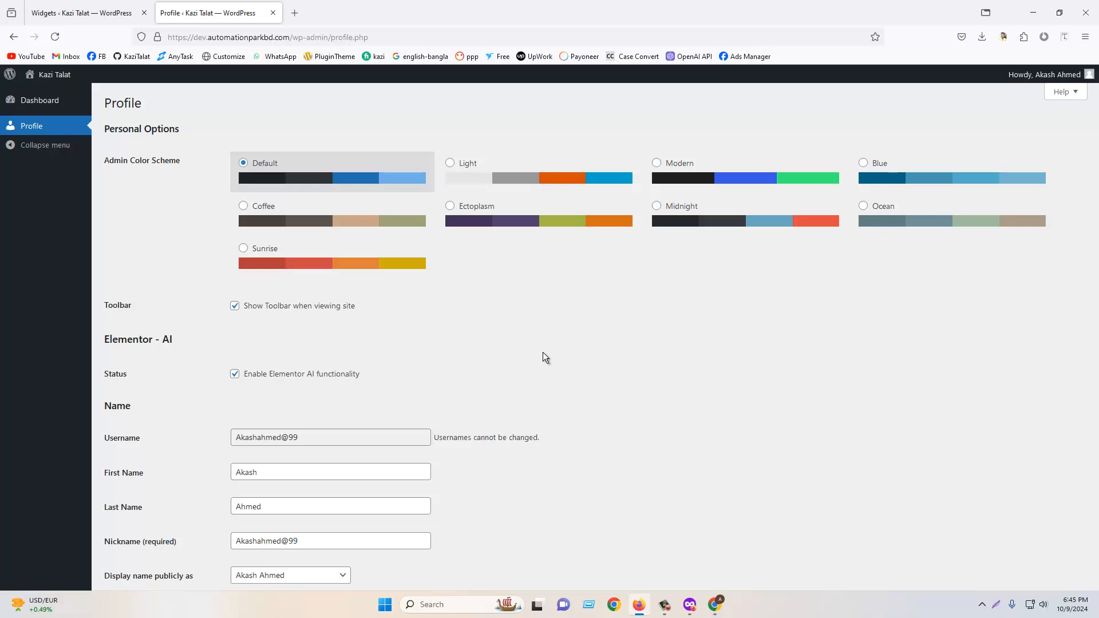
pyautogui.scroll(-7, 595, 352)
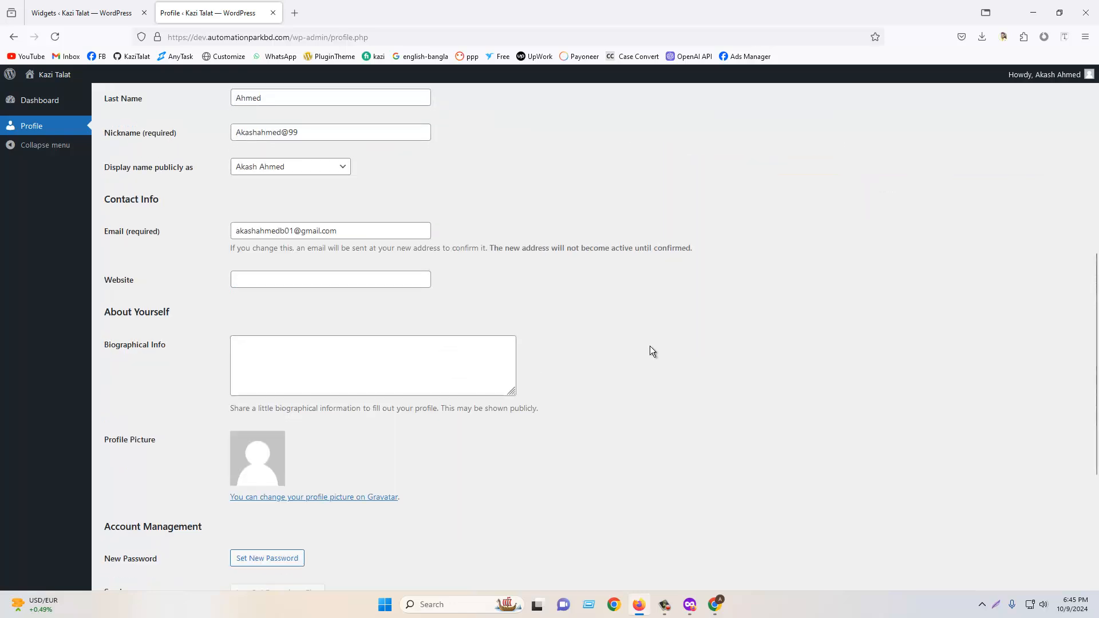
pyautogui.scroll(7, 767, 346)
pyautogui.moveTo(1014, 74)
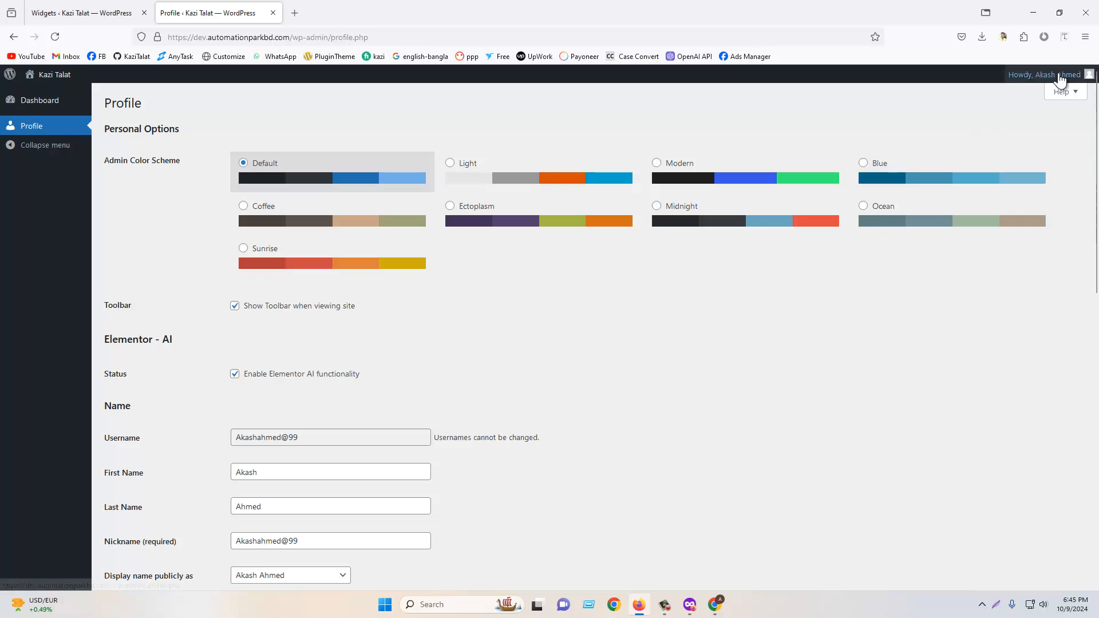
pyautogui.moveTo(1053, 75)
pyautogui.click(1027, 144)
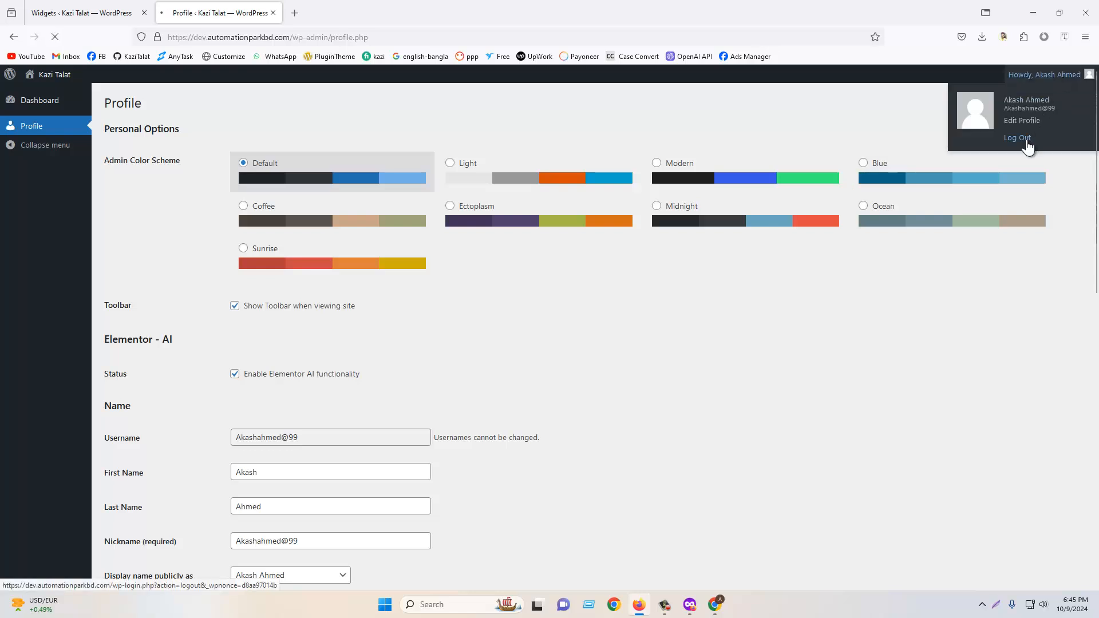
pyautogui.click(504, 259)
pyautogui.click(524, 277)
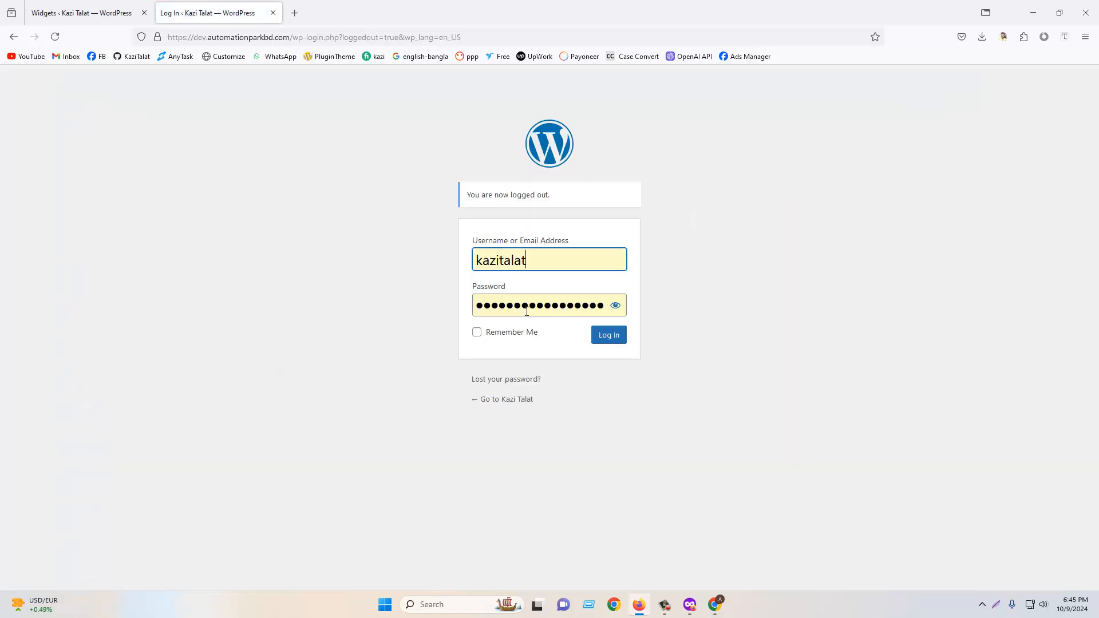
pyautogui.click(610, 341)
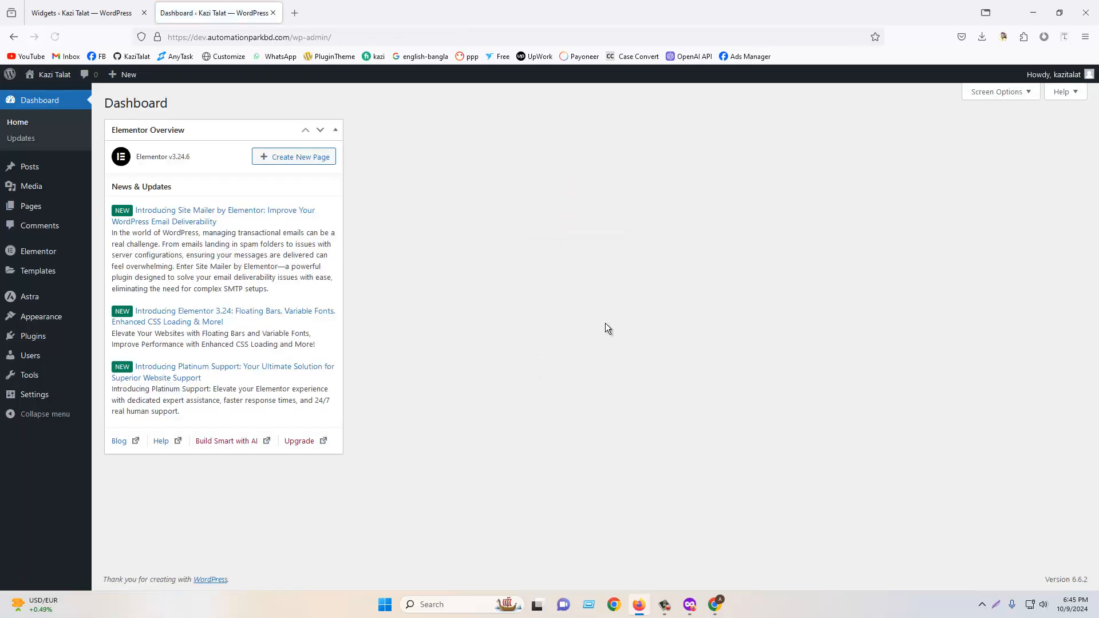
# - Hide the Elementor Overview box from the dashboard
pyautogui.moveTo(58, 212)
pyautogui.click(999, 92)
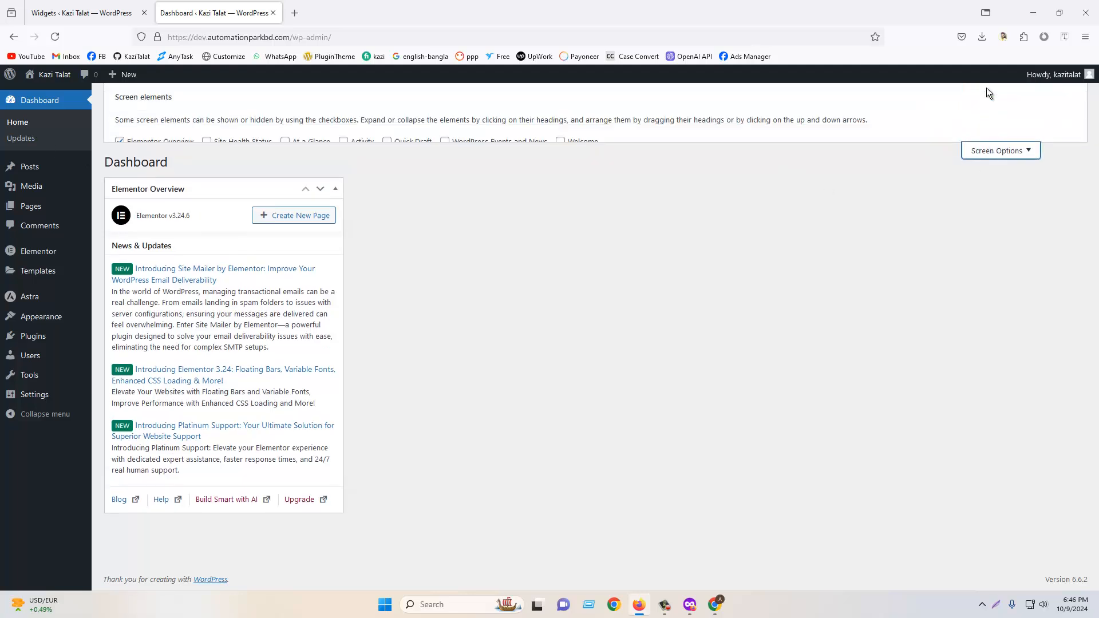
pyautogui.click(120, 142)
pyautogui.click(1016, 166)
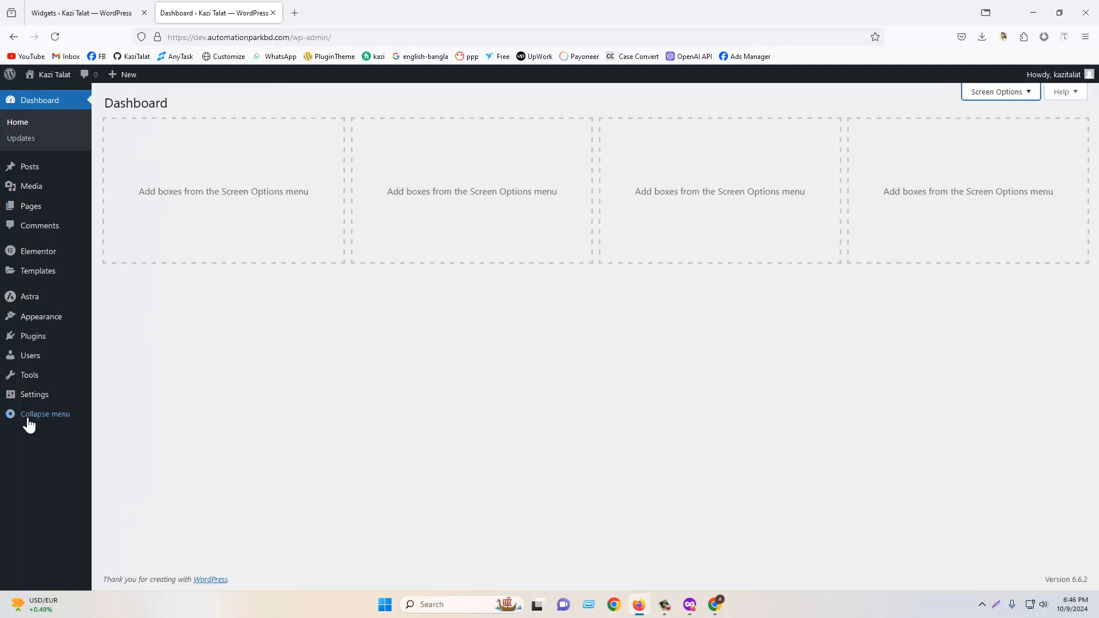
# - Change the new user's role to Administrator and update the user
pyautogui.click(43, 362)
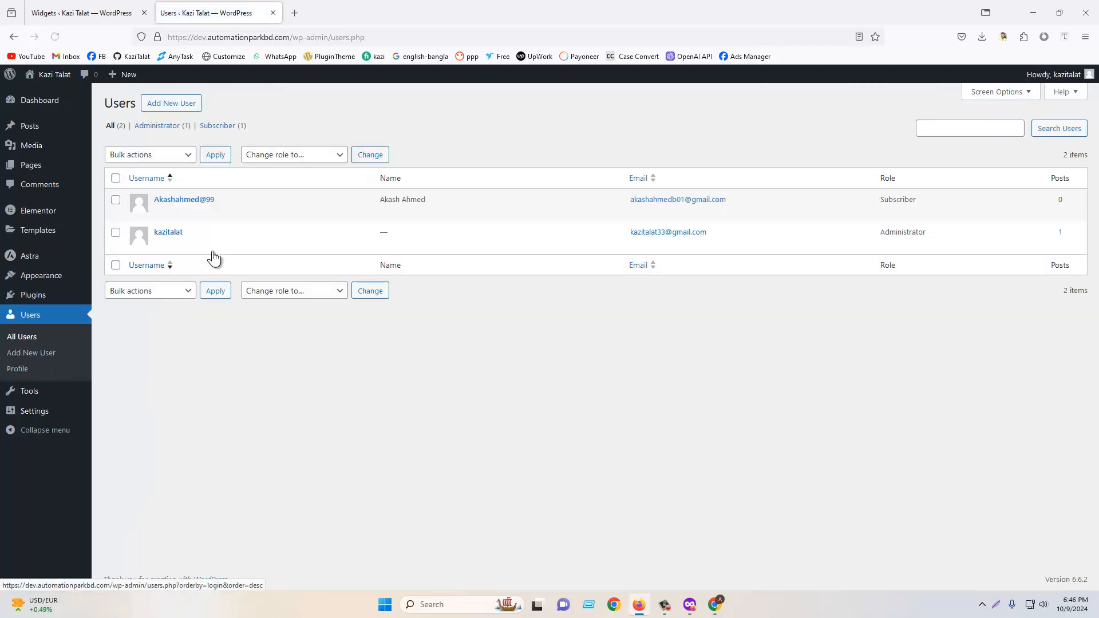
pyautogui.click(161, 212)
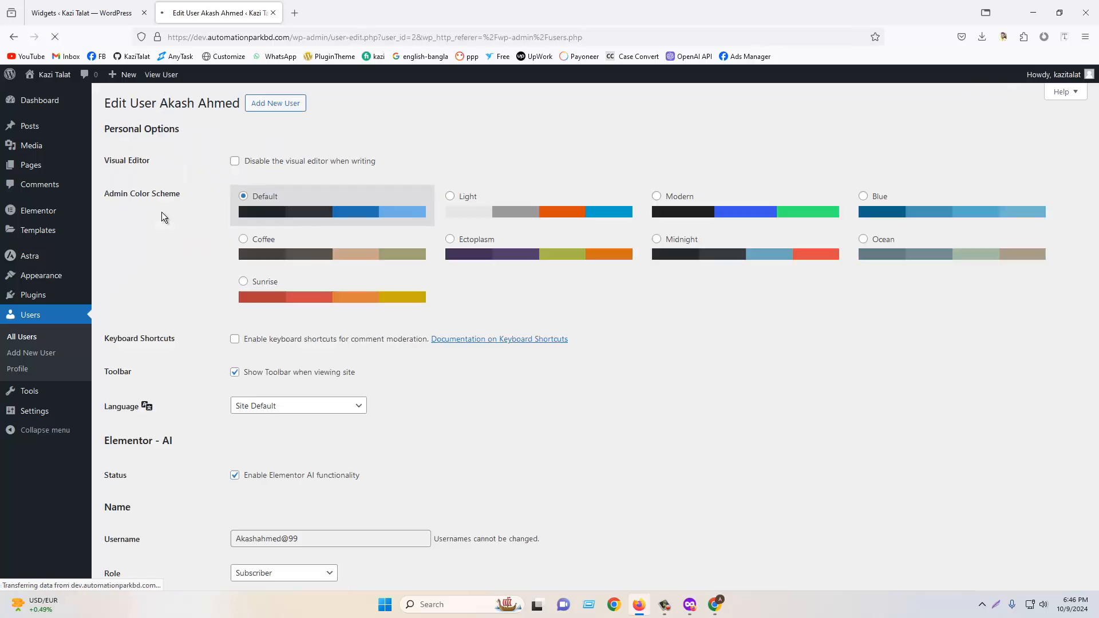
pyautogui.scroll(-5, 420, 364)
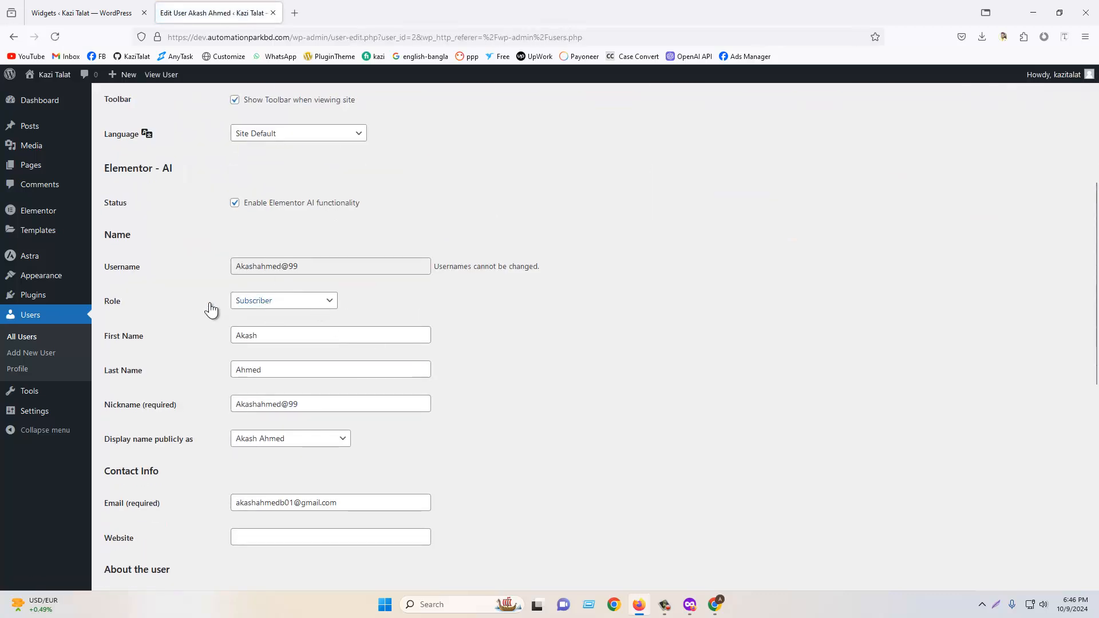
pyautogui.click(273, 302)
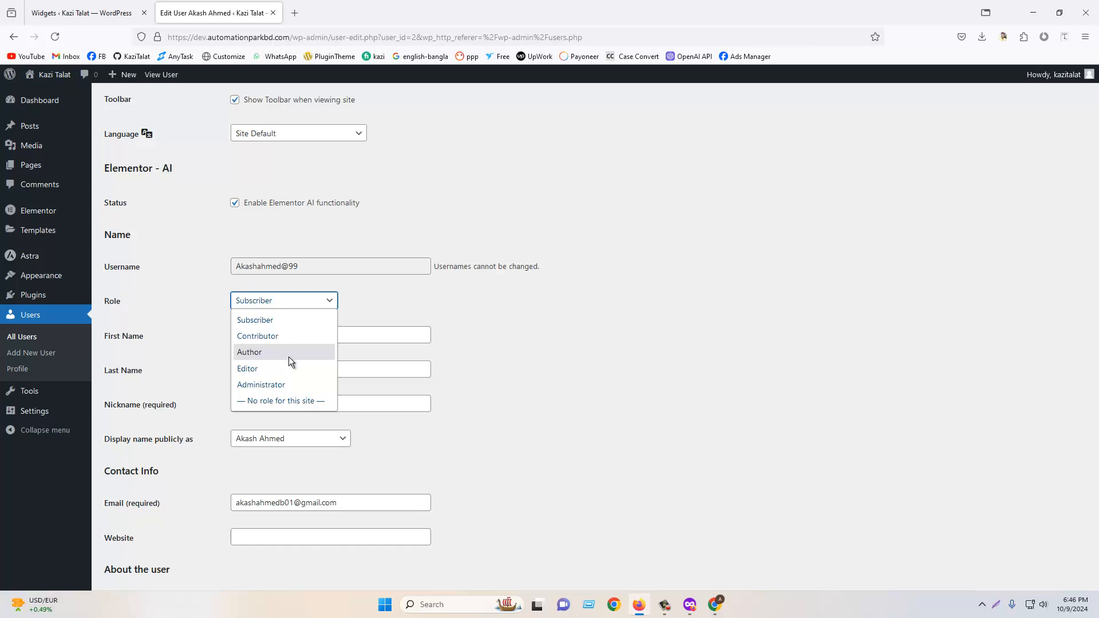
pyautogui.click(281, 385)
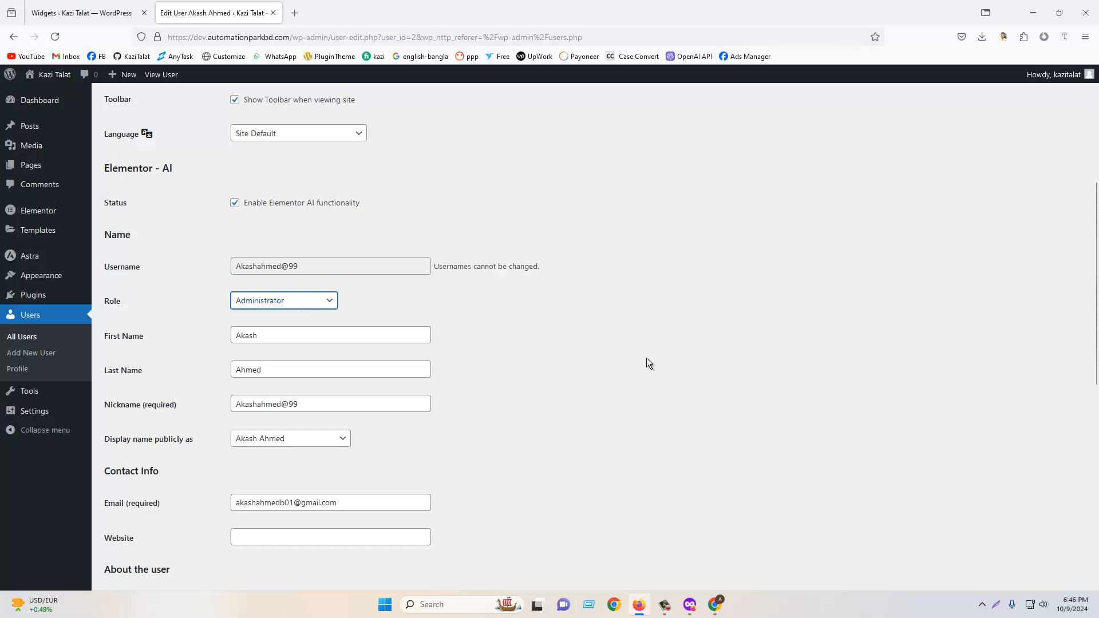
pyautogui.scroll(-8, 646, 363)
pyautogui.click(144, 535)
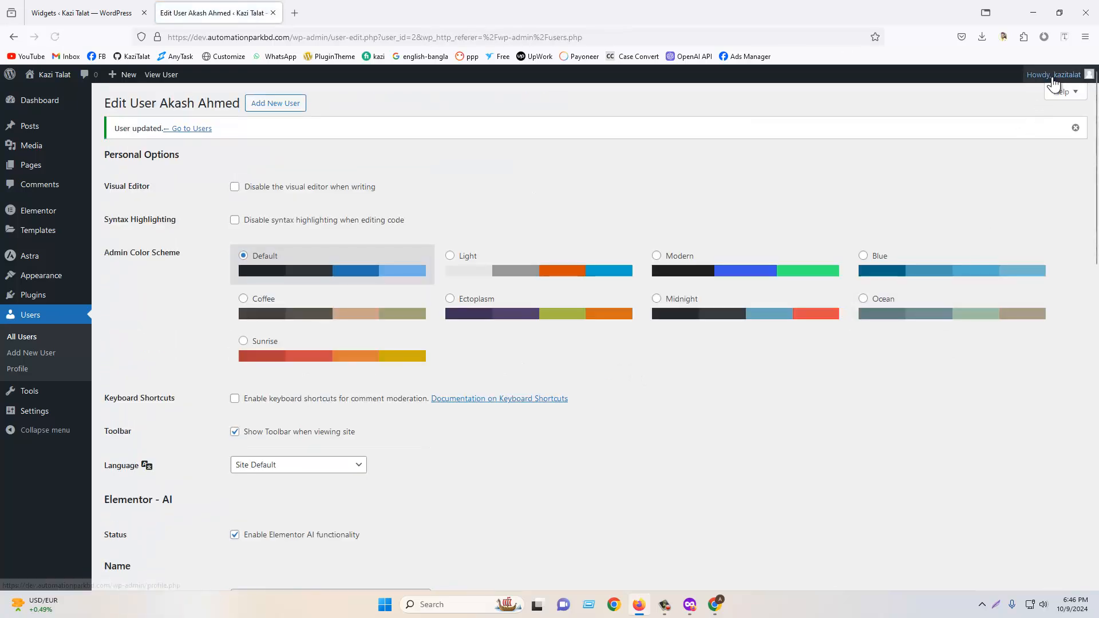
# - Log out and log in again as the new user by picking its saved credentials
pyautogui.moveTo(1065, 74)
pyautogui.click(1018, 128)
pyautogui.click(524, 259)
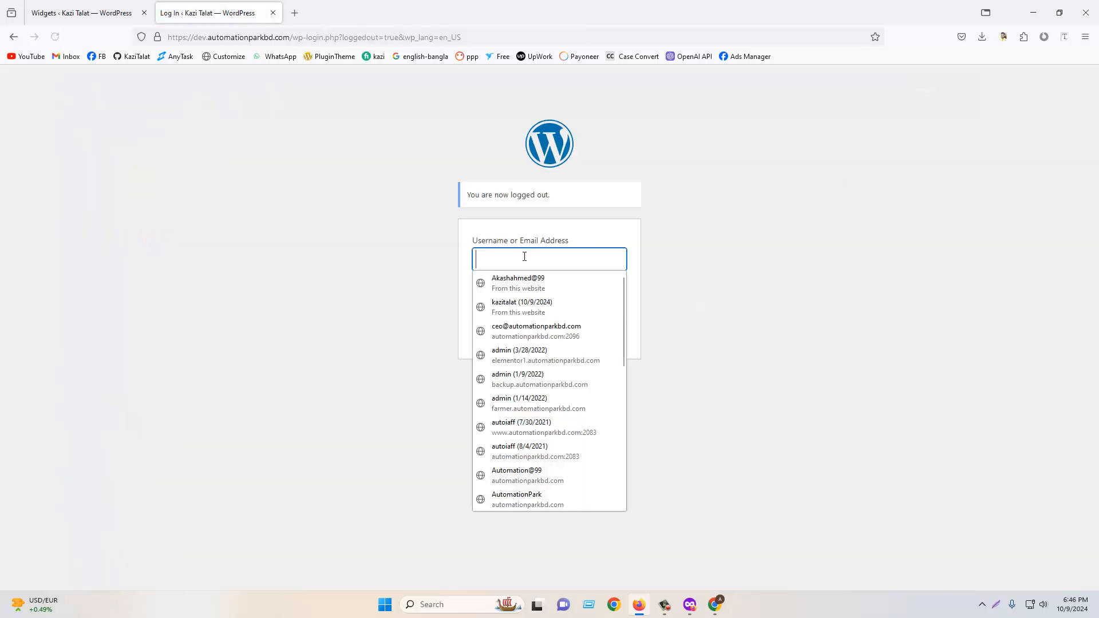
pyautogui.click(533, 289)
pyautogui.click(597, 338)
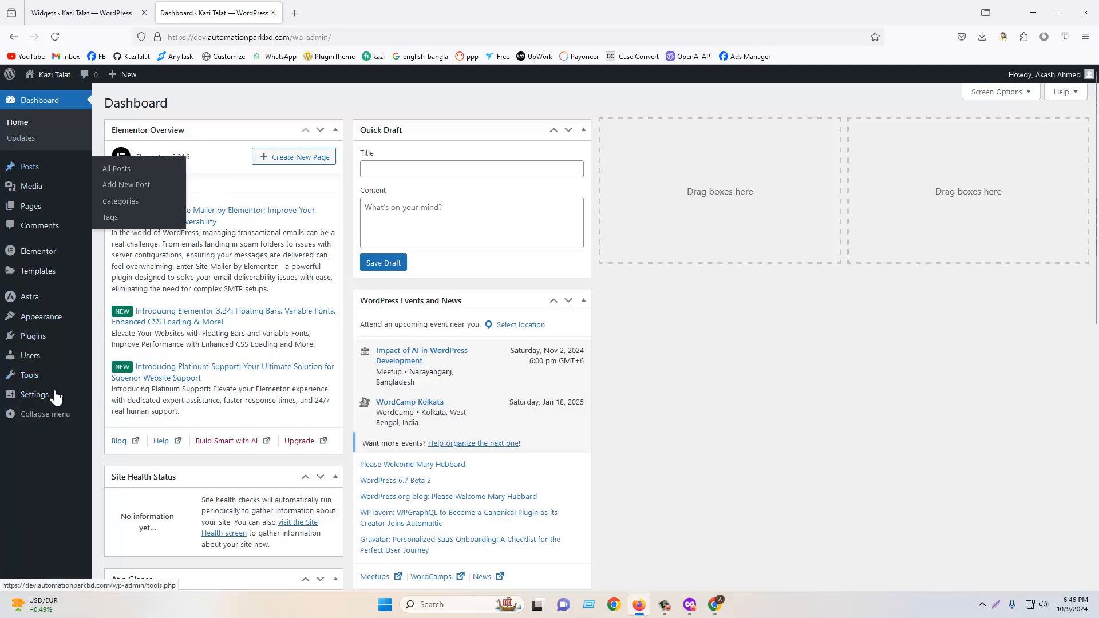
pyautogui.moveTo(17, 189)
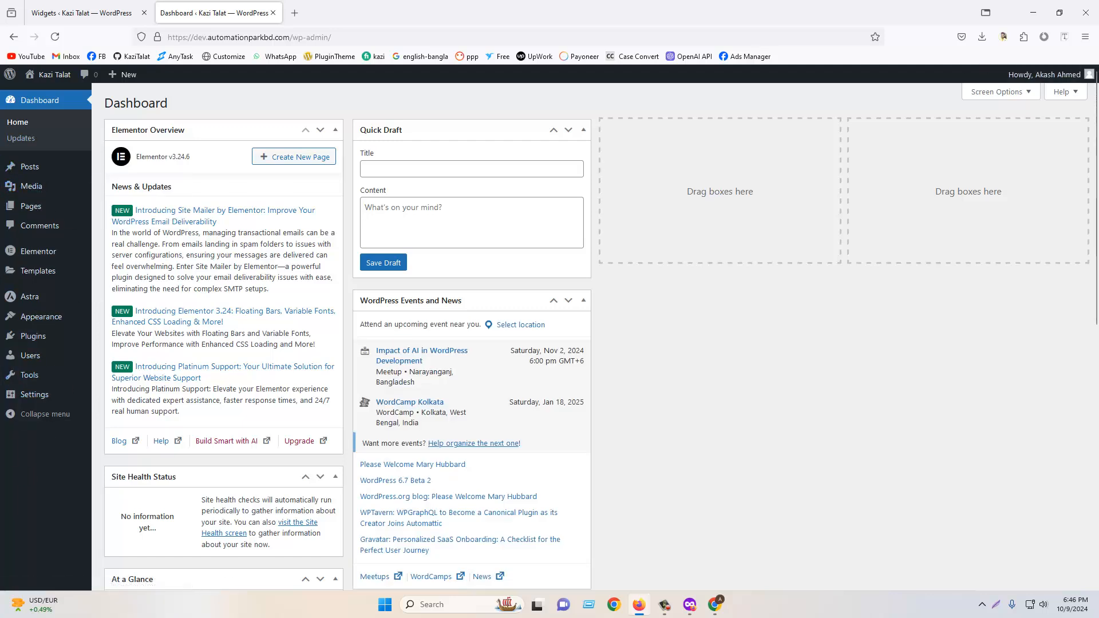
# - Log out of the new user's account and log back in as the original administrator using the saved credentials
pyautogui.moveTo(1053, 77)
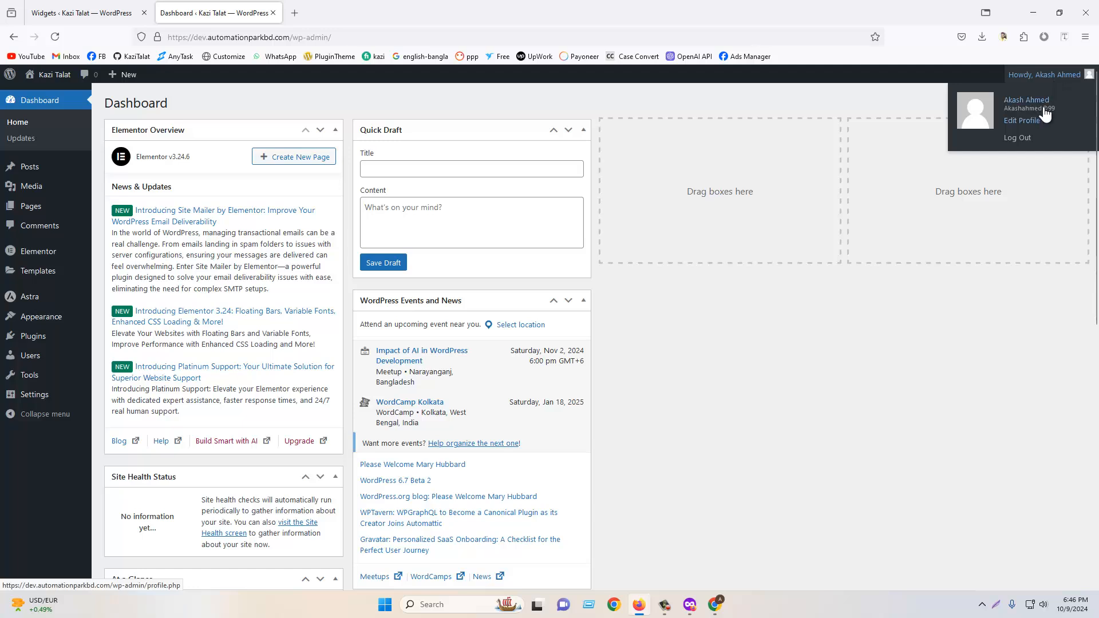
pyautogui.click(1023, 145)
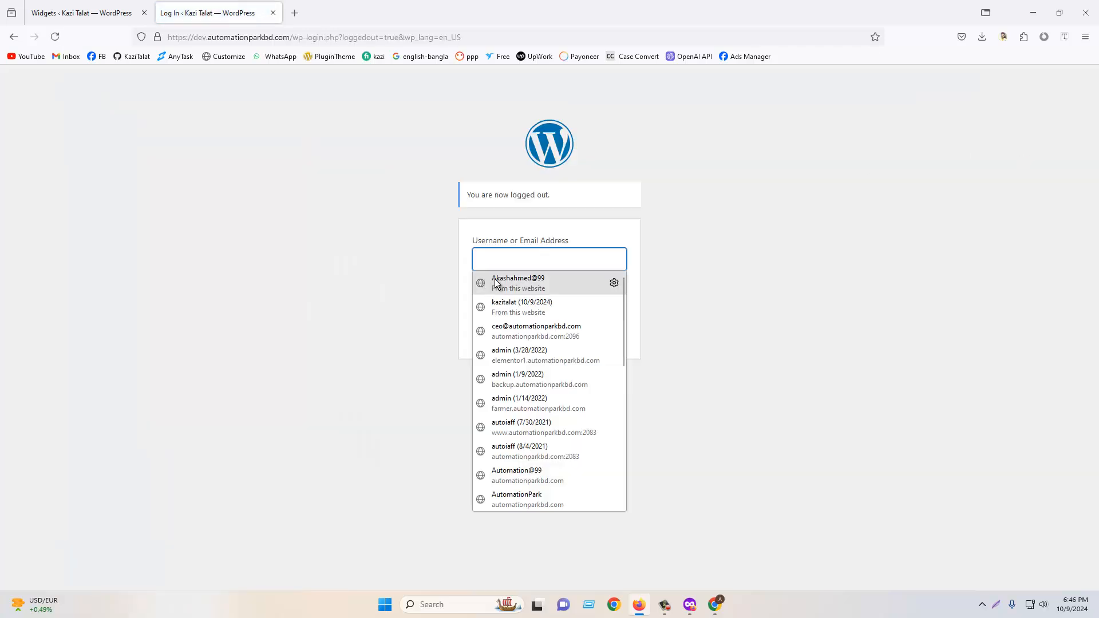
pyautogui.click(519, 307)
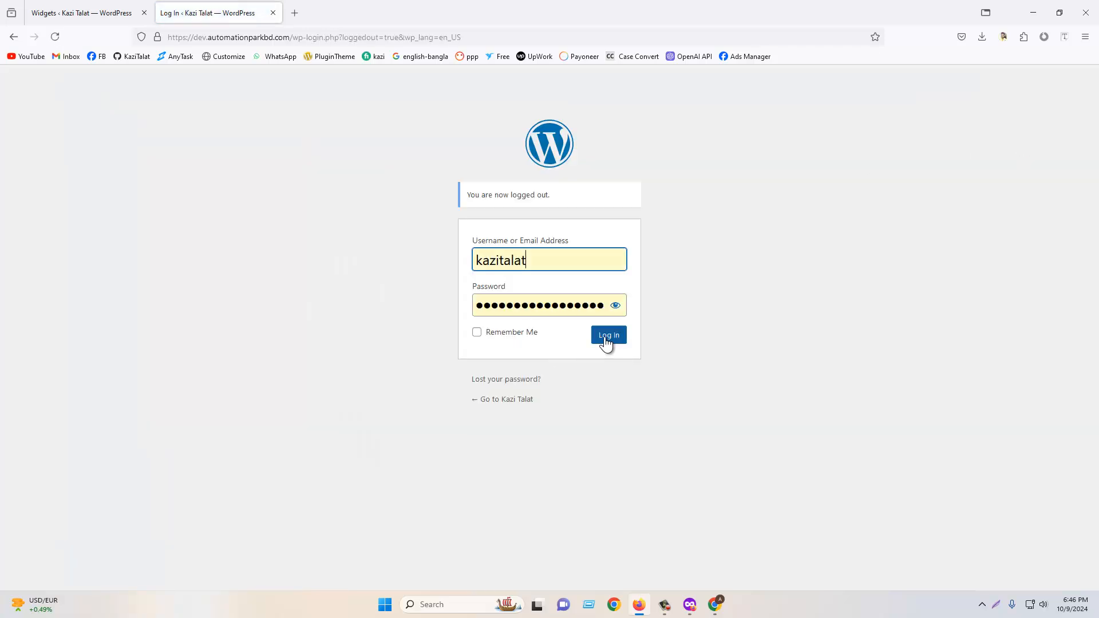
pyautogui.click(607, 336)
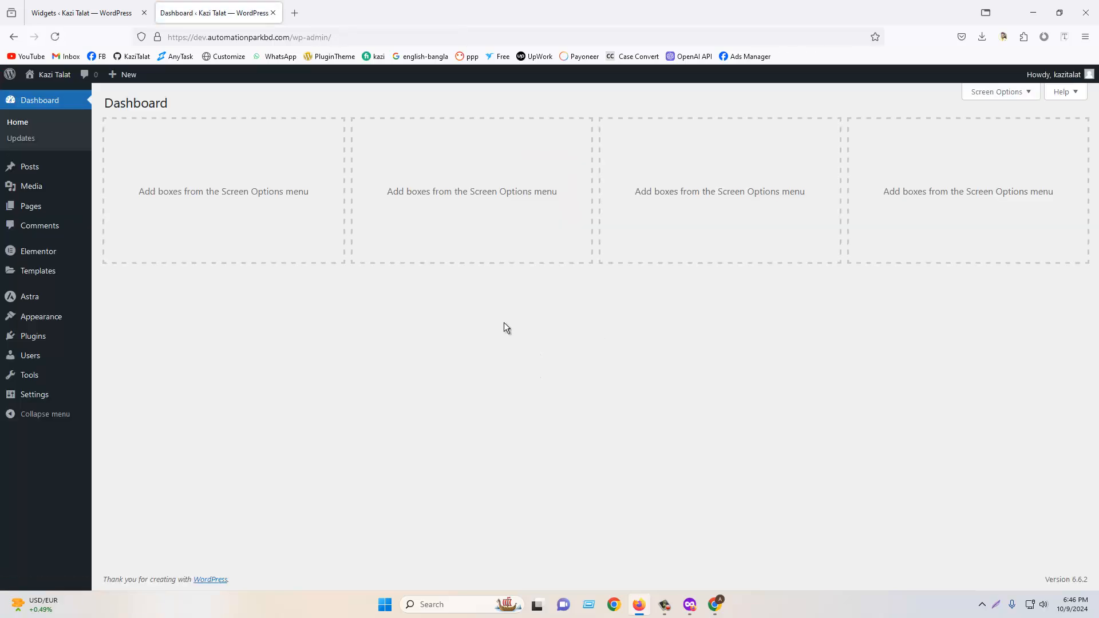
pyautogui.click(28, 355)
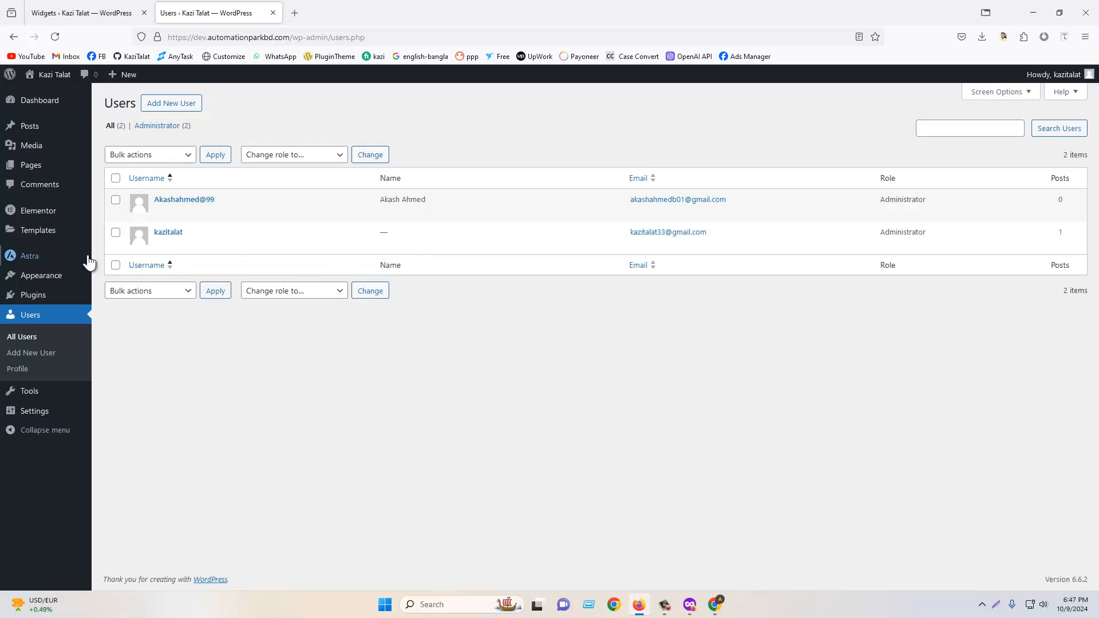
pyautogui.click(115, 200)
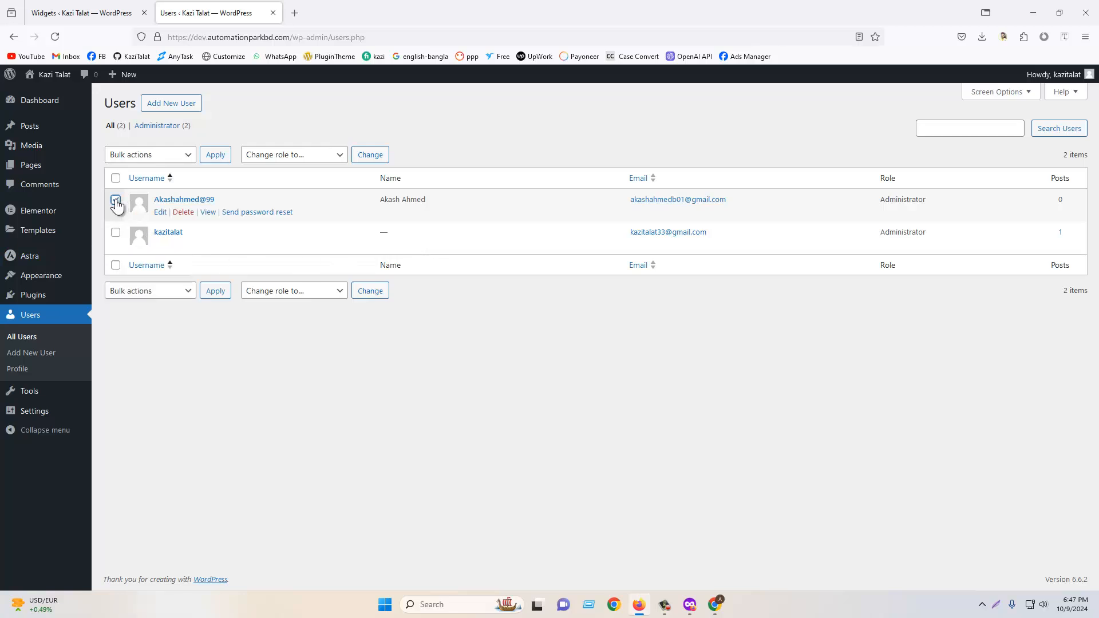
pyautogui.click(183, 212)
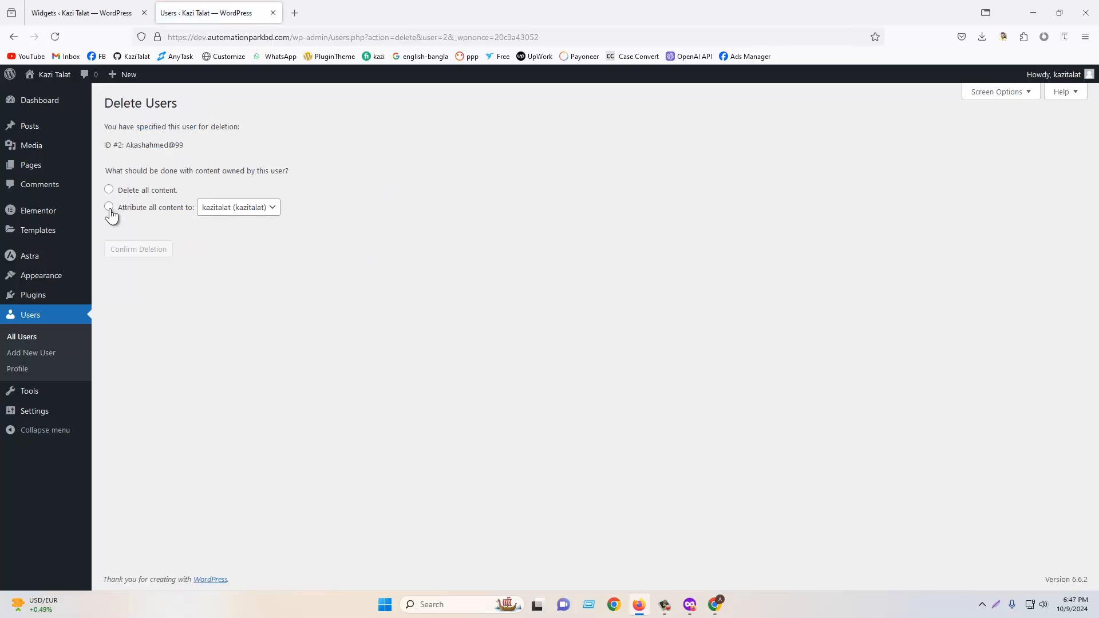
pyautogui.click(156, 212)
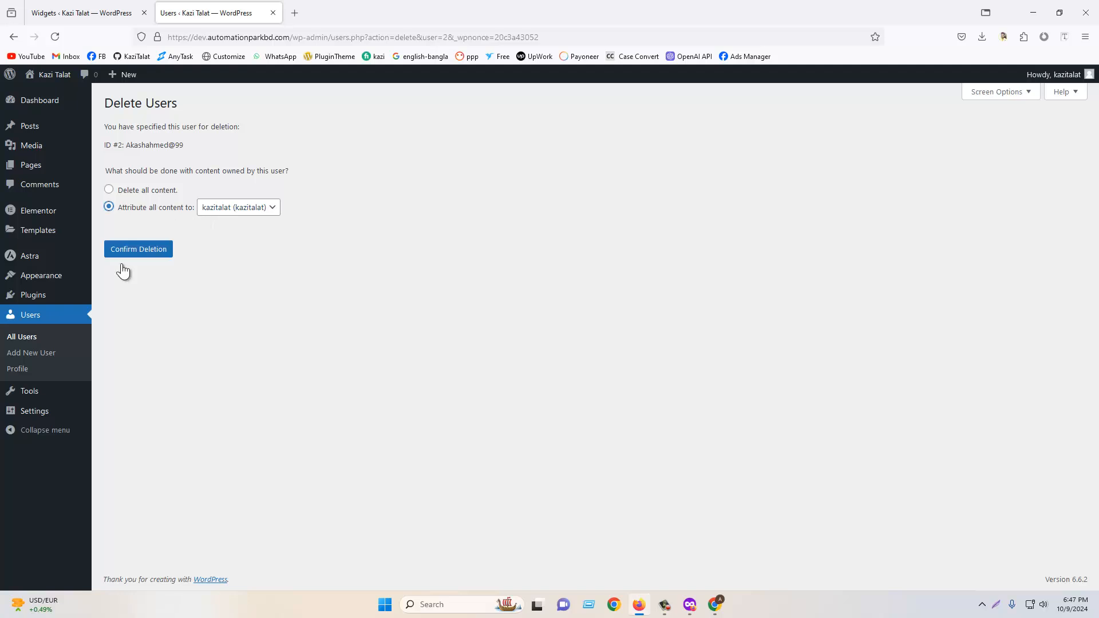
pyautogui.click(59, 322)
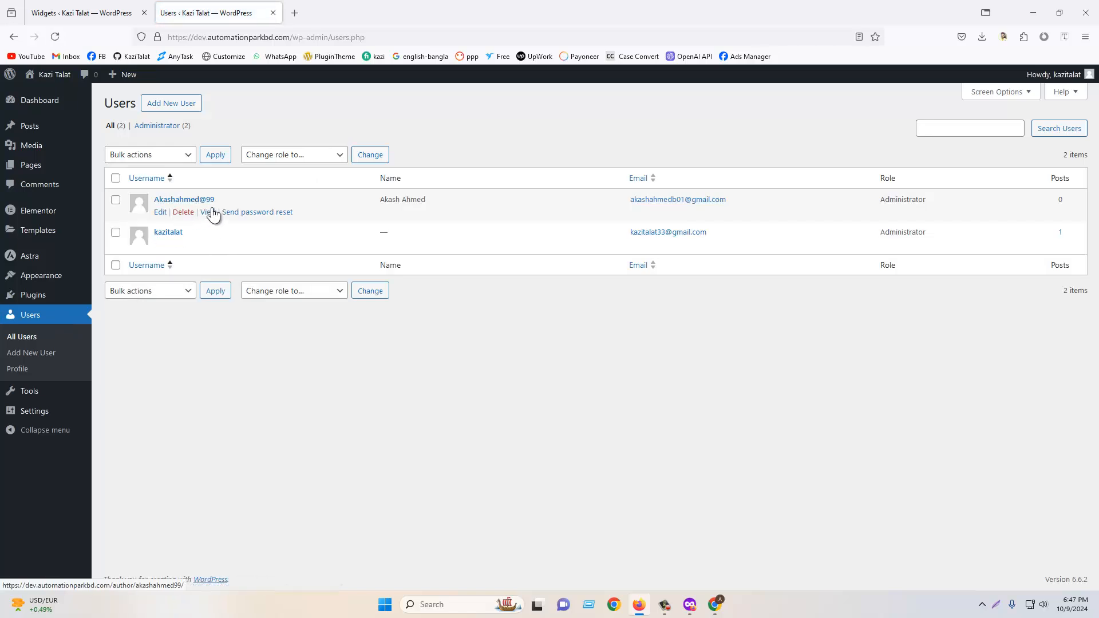
# - Examine the deletion options for the new user's content, leaving without confirming the deletion
pyautogui.moveTo(45, 143)
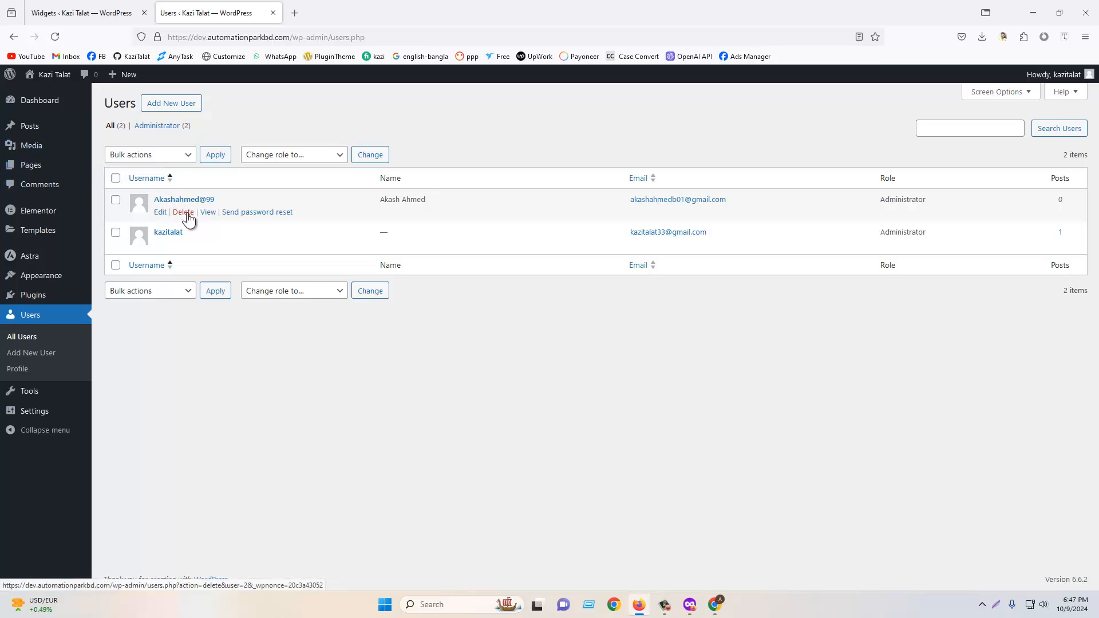
pyautogui.click(184, 213)
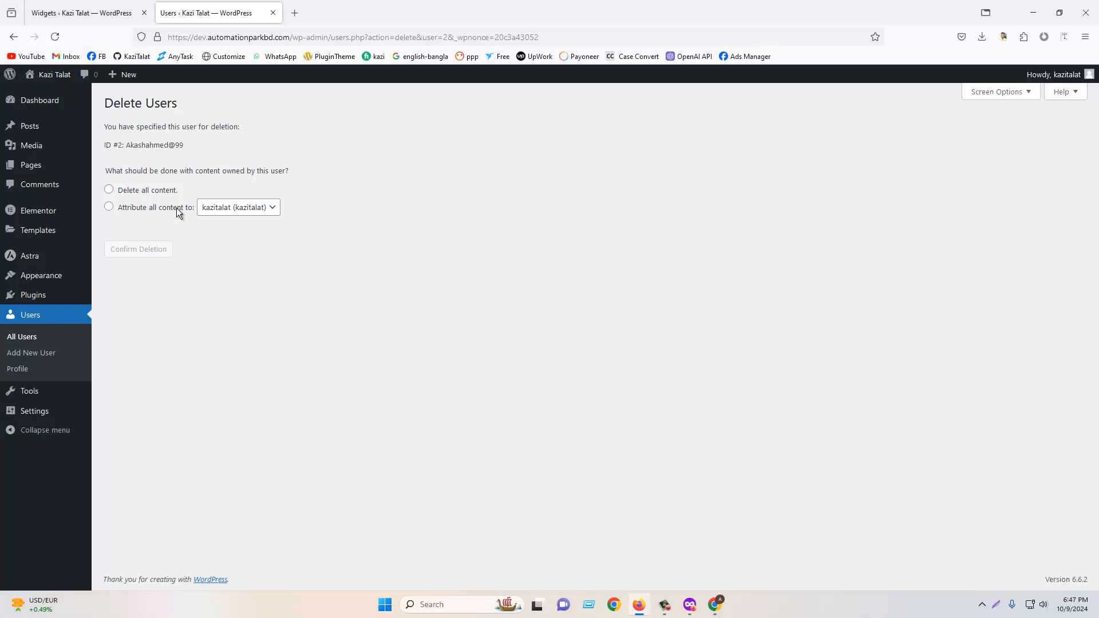
pyautogui.click(108, 189)
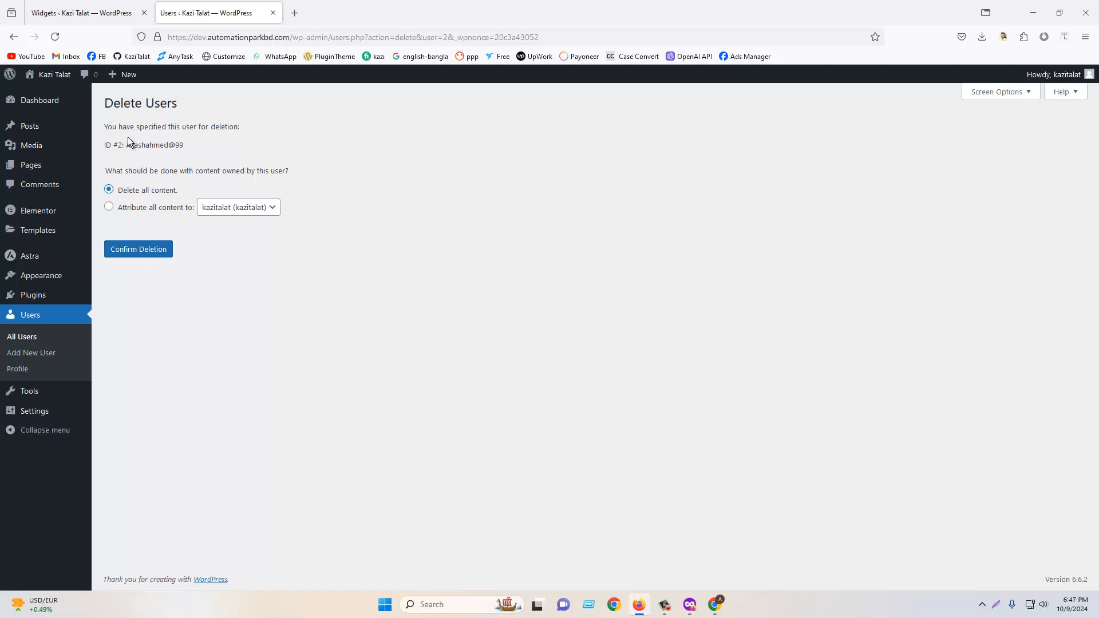
pyautogui.moveTo(126, 145); pyautogui.dragTo(184, 146)
pyautogui.moveTo(35, 153)
pyautogui.click(110, 208)
pyautogui.click(229, 209)
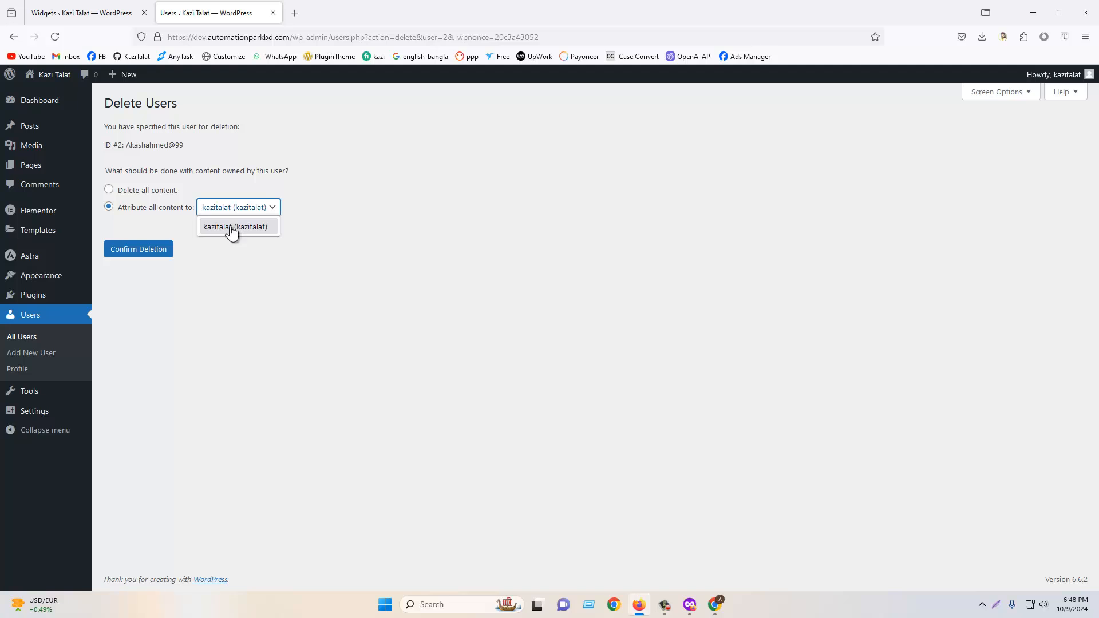
pyautogui.click(230, 225)
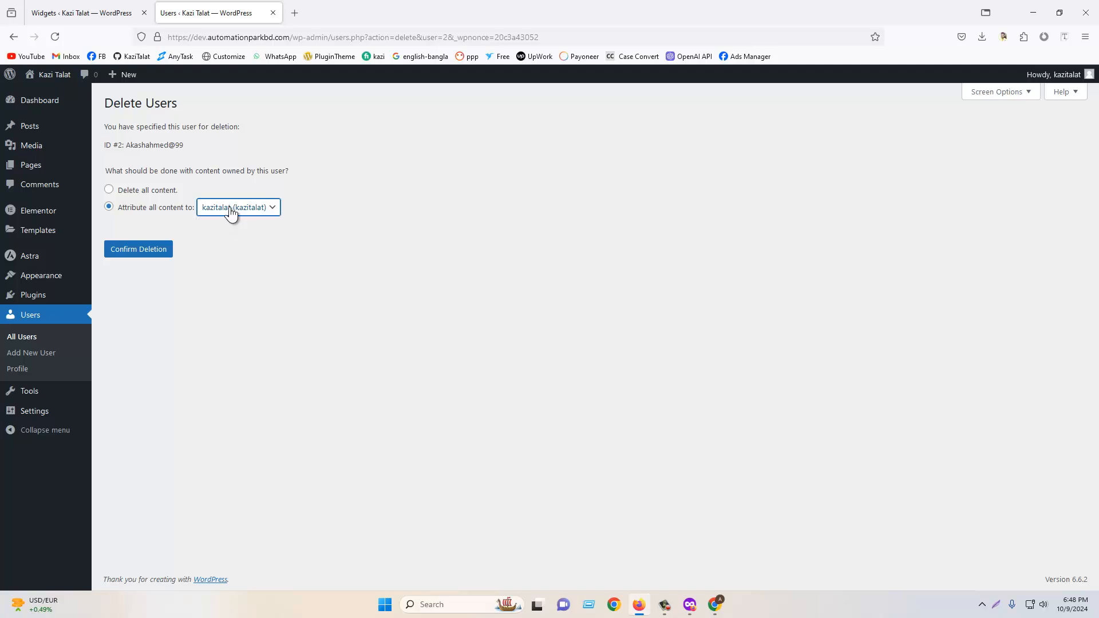
pyautogui.moveTo(122, 145); pyautogui.dragTo(190, 153)
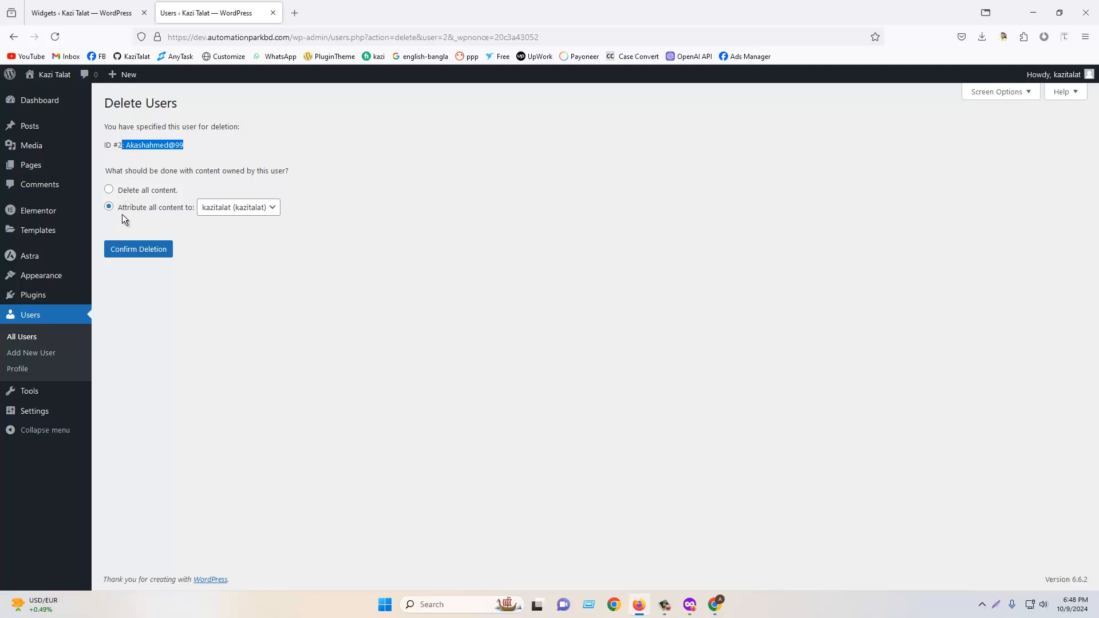
pyautogui.click(223, 213)
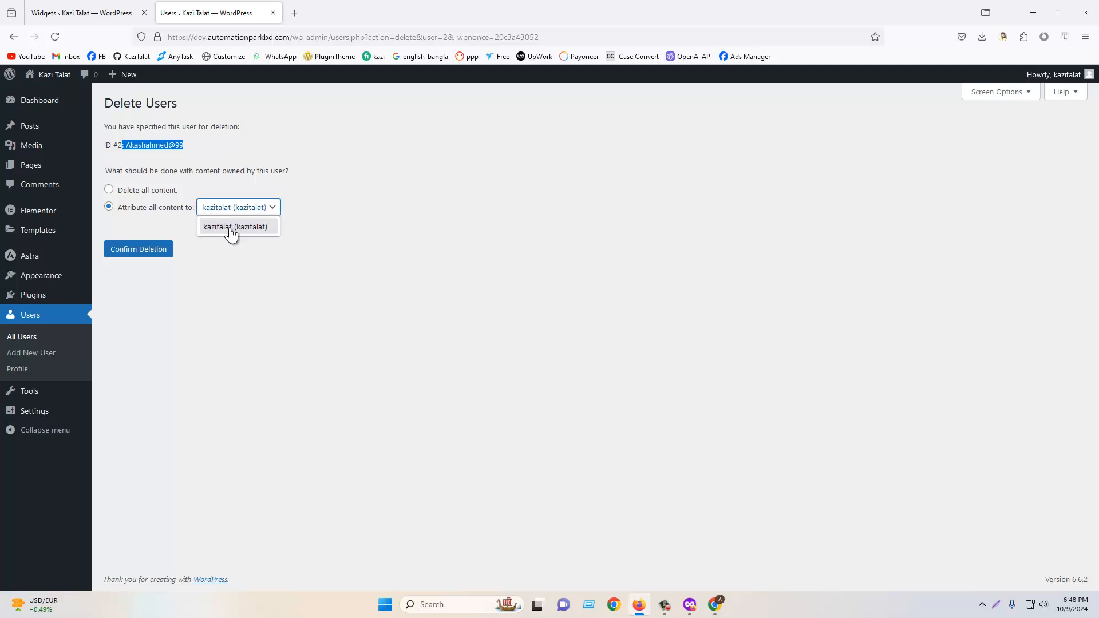
pyautogui.click(232, 228)
pyautogui.click(454, 233)
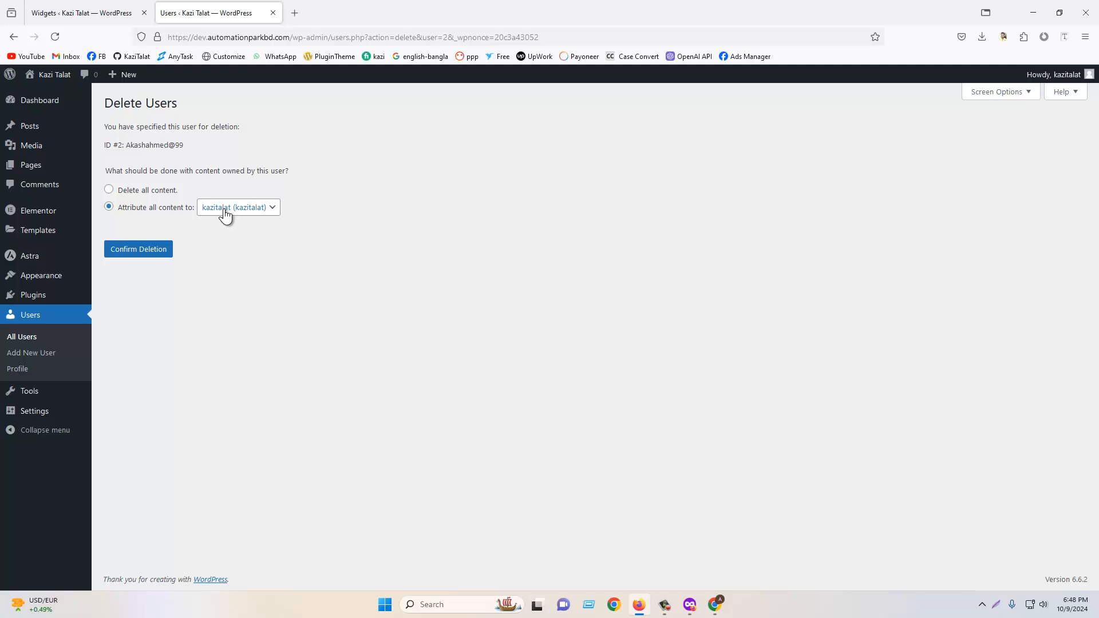
pyautogui.click(51, 320)
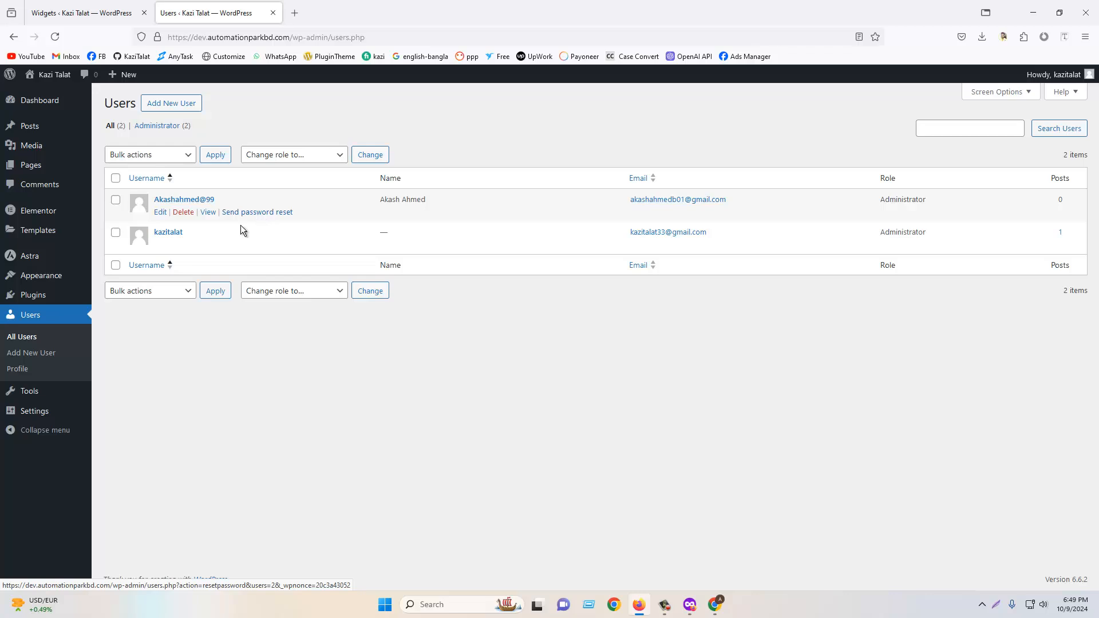
# - Set the new user's admin color scheme to Blue and update the user
pyautogui.click(161, 213)
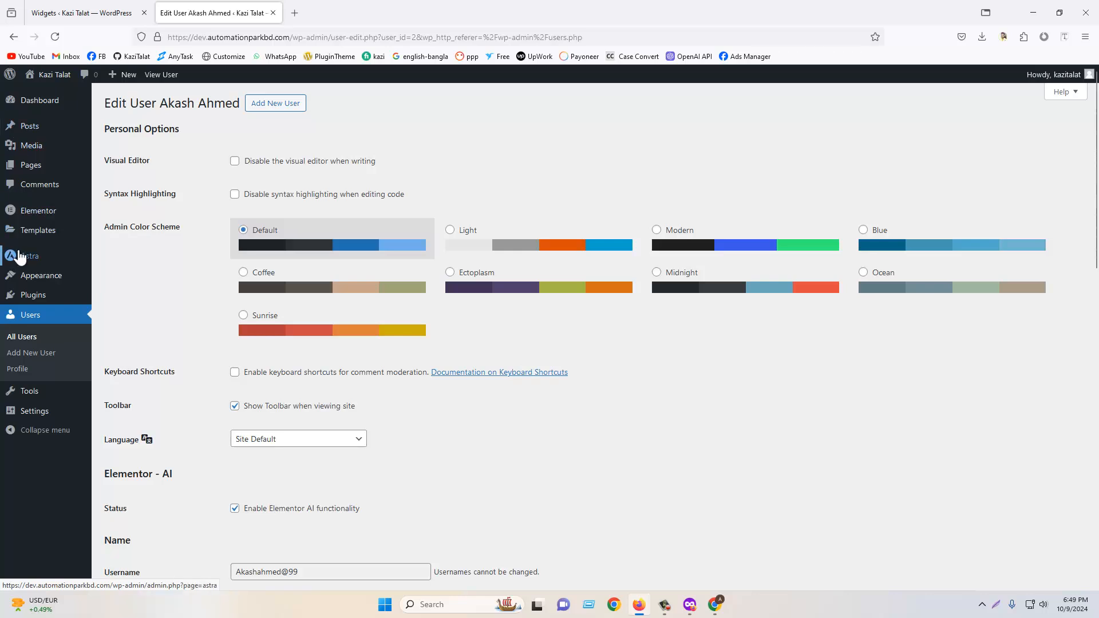
pyautogui.click(950, 245)
pyautogui.scroll(-15, 441, 325)
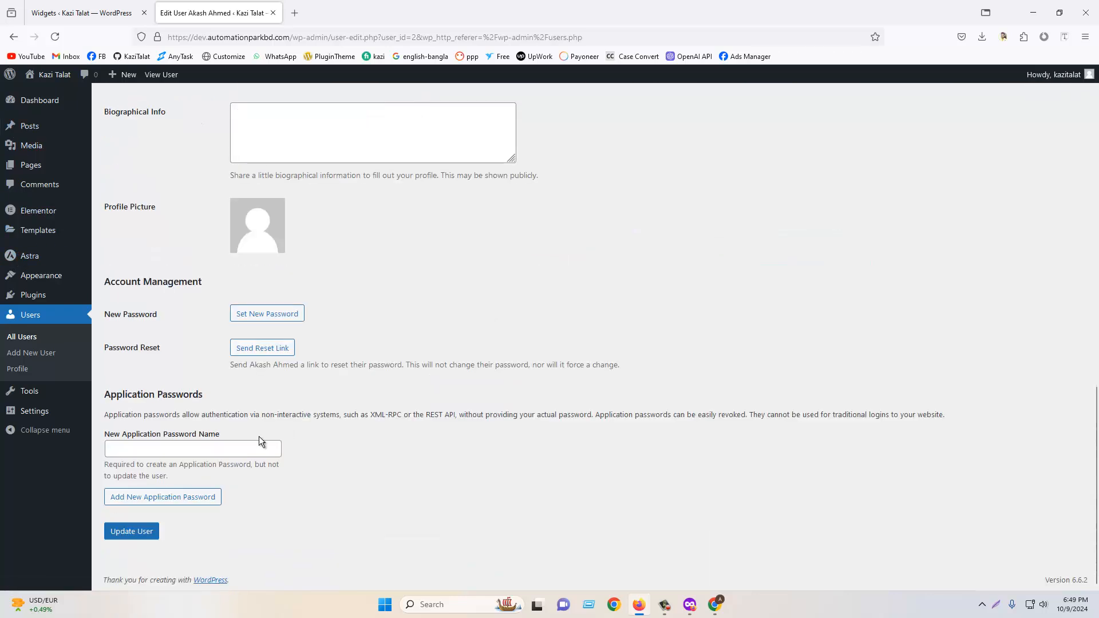
pyautogui.click(131, 534)
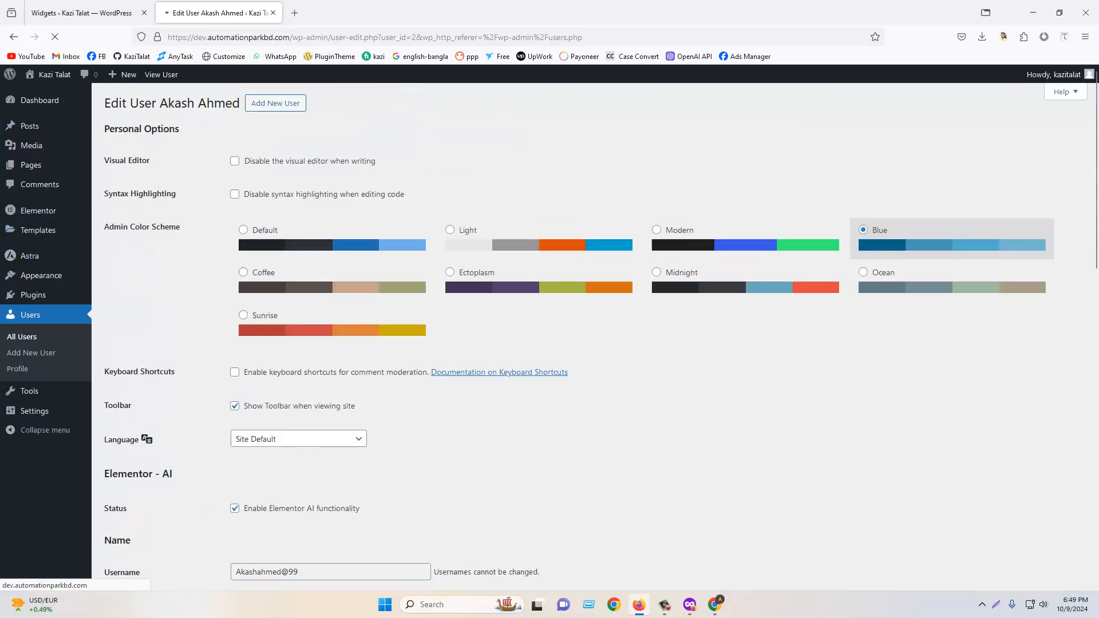
# - Log out and log in as the new user with its saved credentials, ticking Remember Me
pyautogui.moveTo(1059, 74)
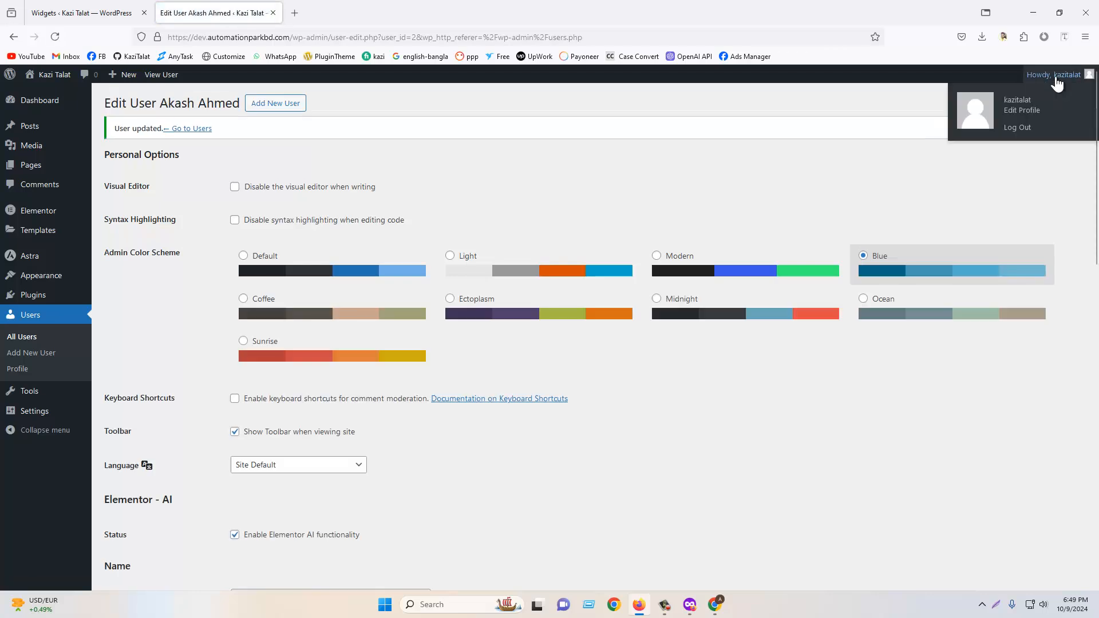
pyautogui.click(956, 123)
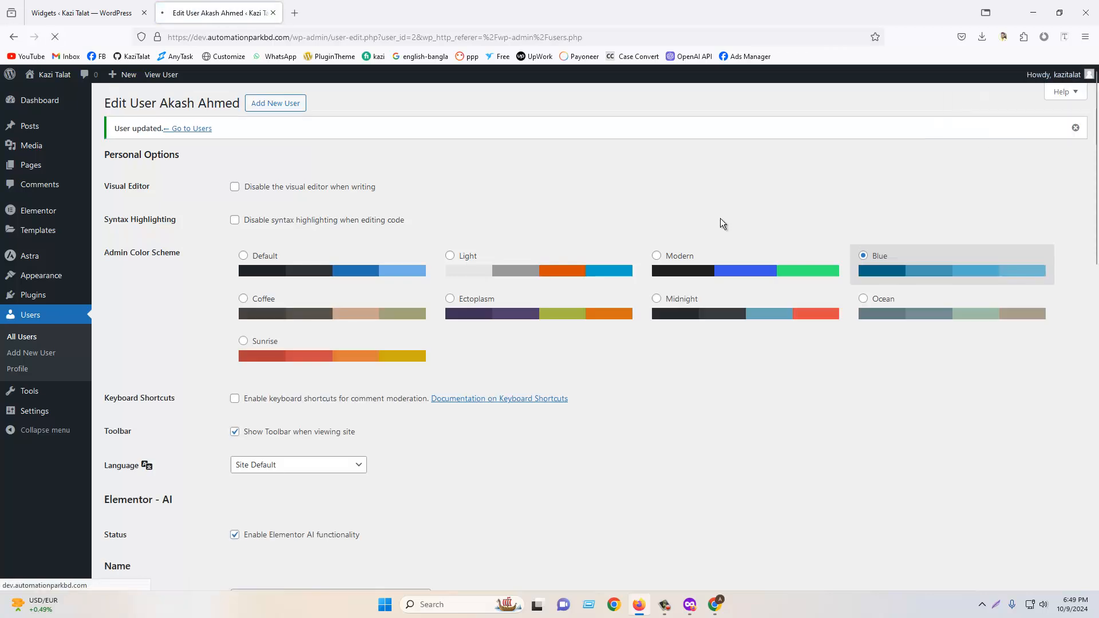
pyautogui.click(501, 284)
pyautogui.click(503, 331)
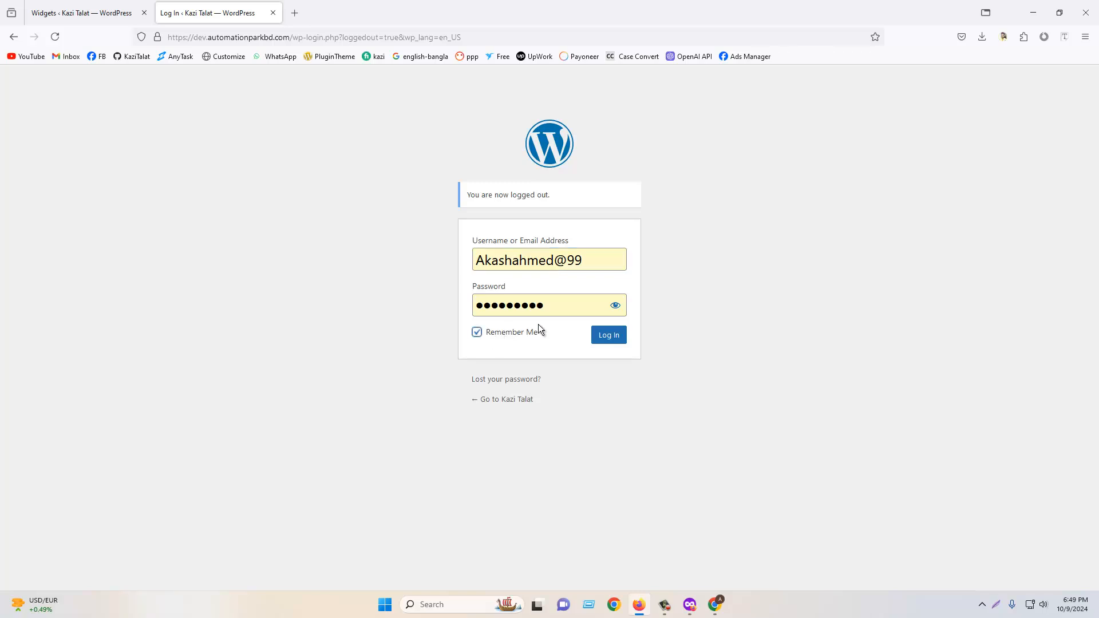
pyautogui.click(606, 335)
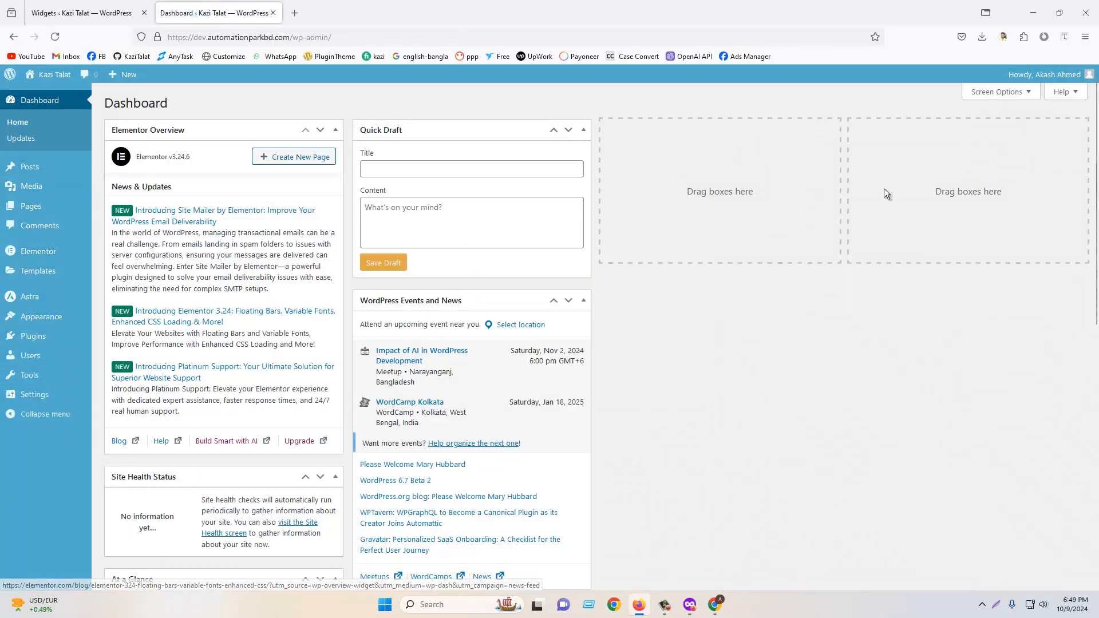
# - Log out and sign back in as the original administrator with saved credentials
pyautogui.moveTo(1047, 76)
pyautogui.click(1017, 138)
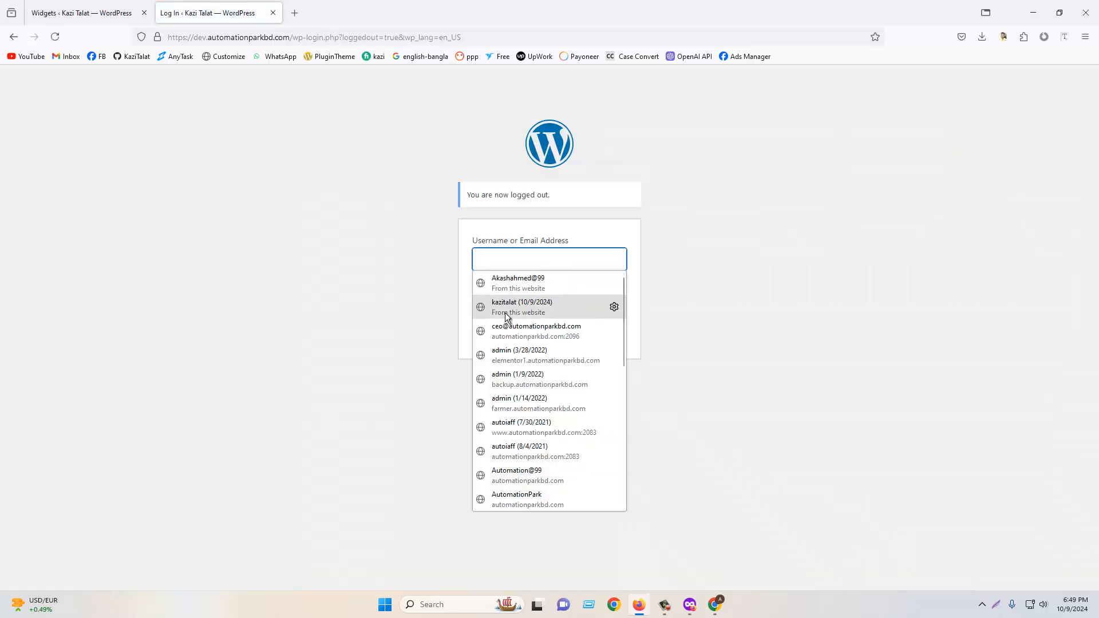
pyautogui.click(506, 312)
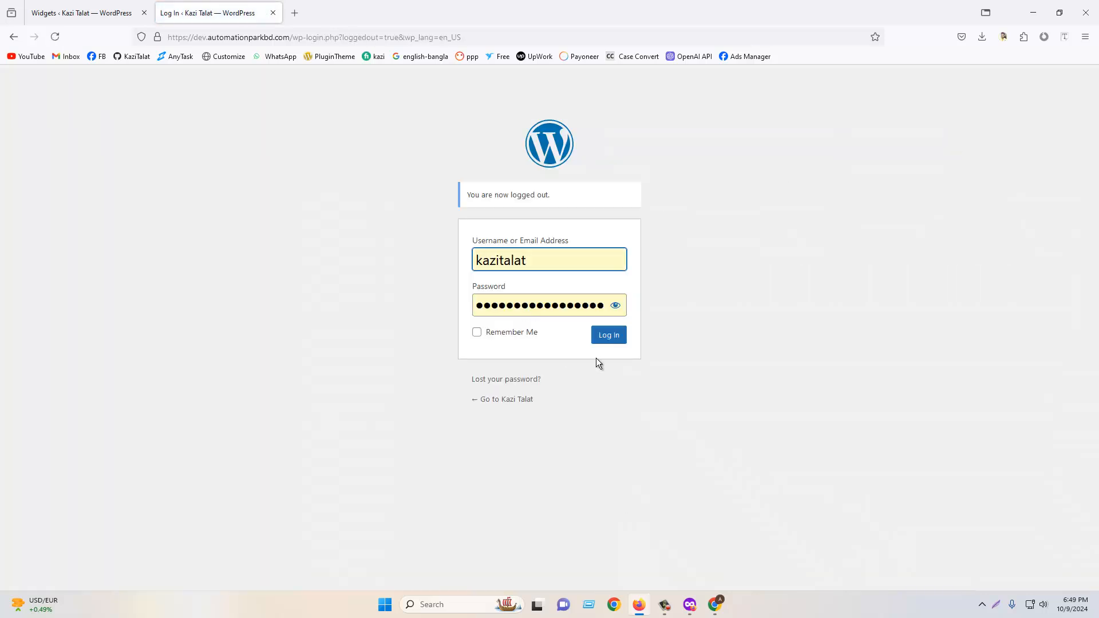
pyautogui.click(624, 337)
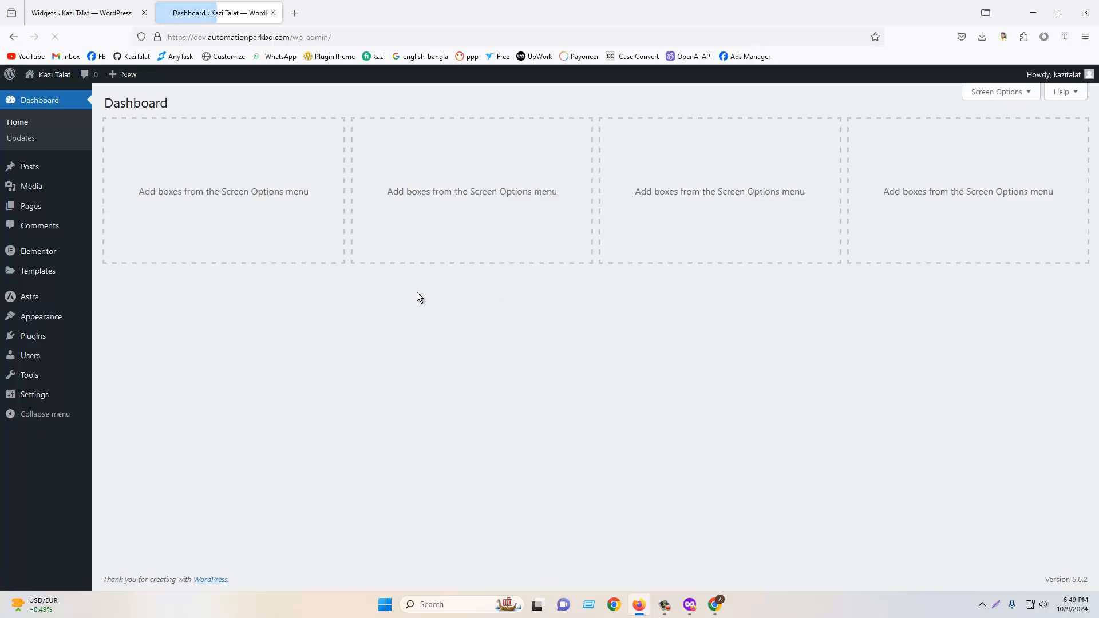
# - Open the new user's profile and review its role, first name, last name and nickname fields
pyautogui.click(35, 357)
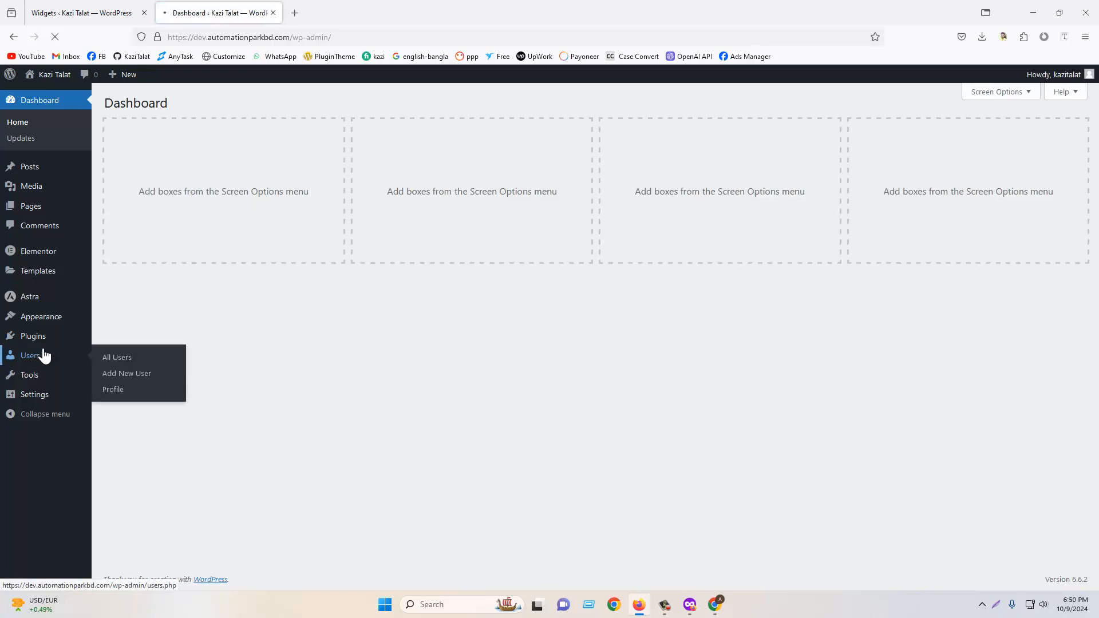
pyautogui.click(160, 212)
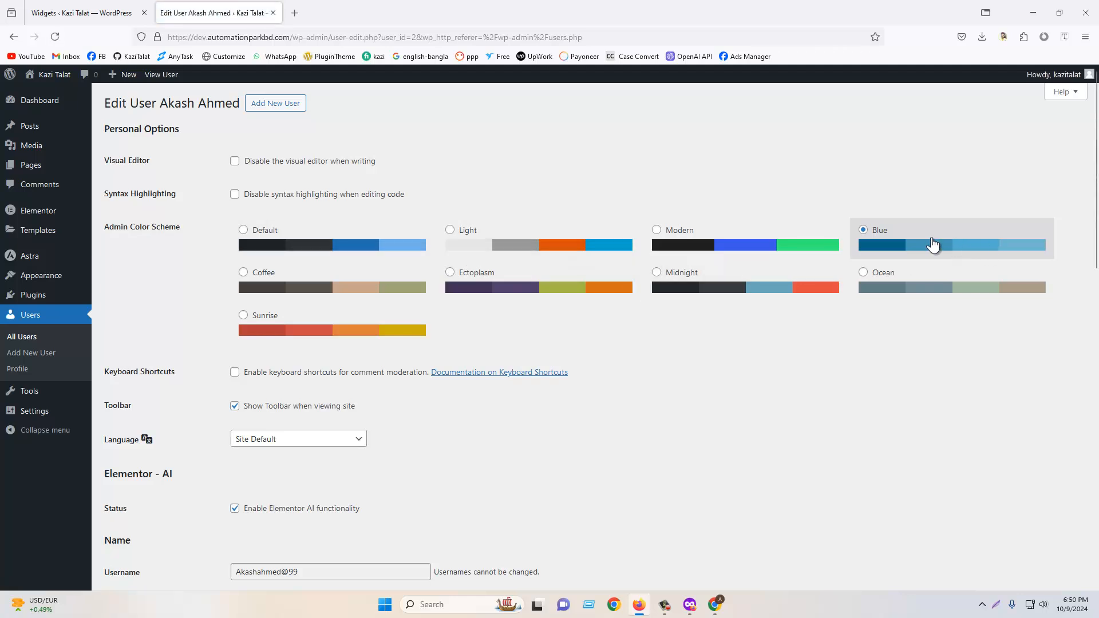
pyautogui.scroll(-2, 143, 258)
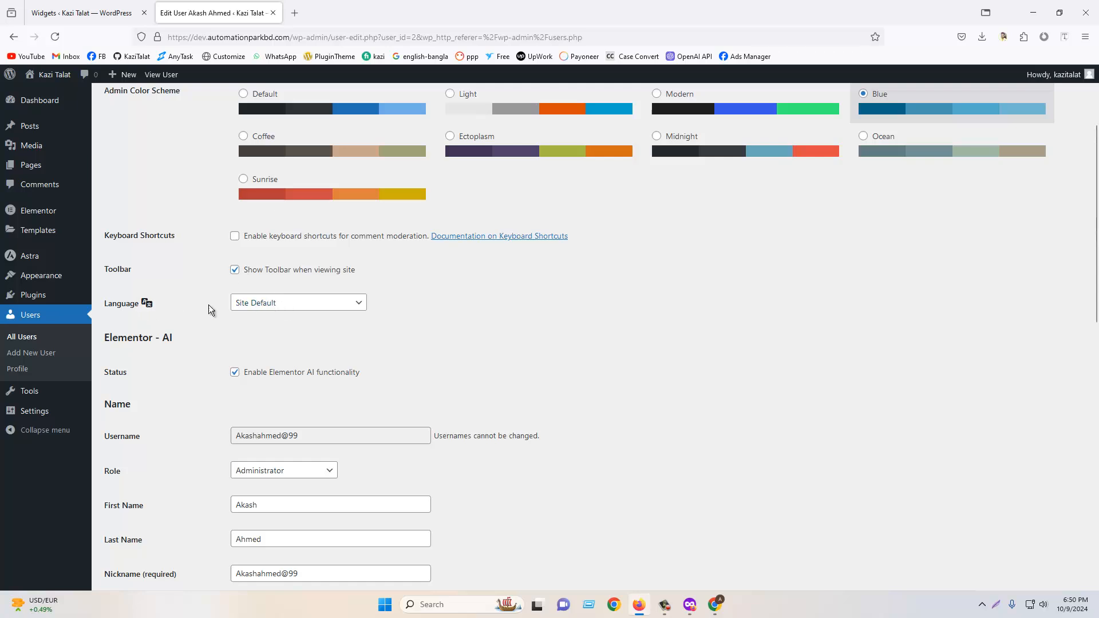
pyautogui.scroll(-2, 280, 320)
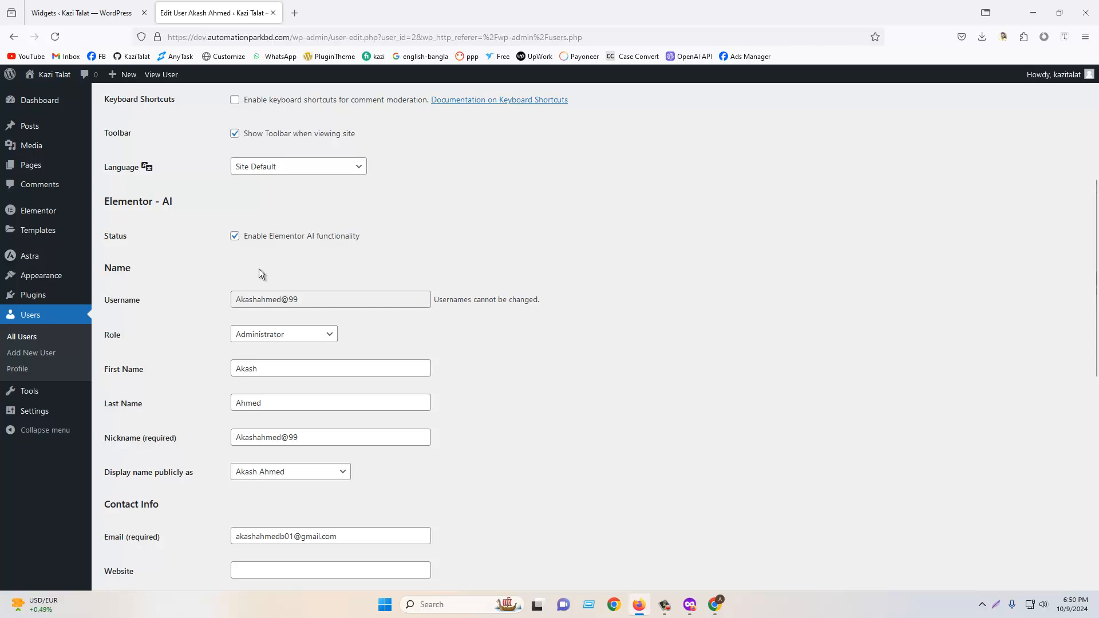
pyautogui.scroll(-2, 302, 232)
pyautogui.click(275, 198)
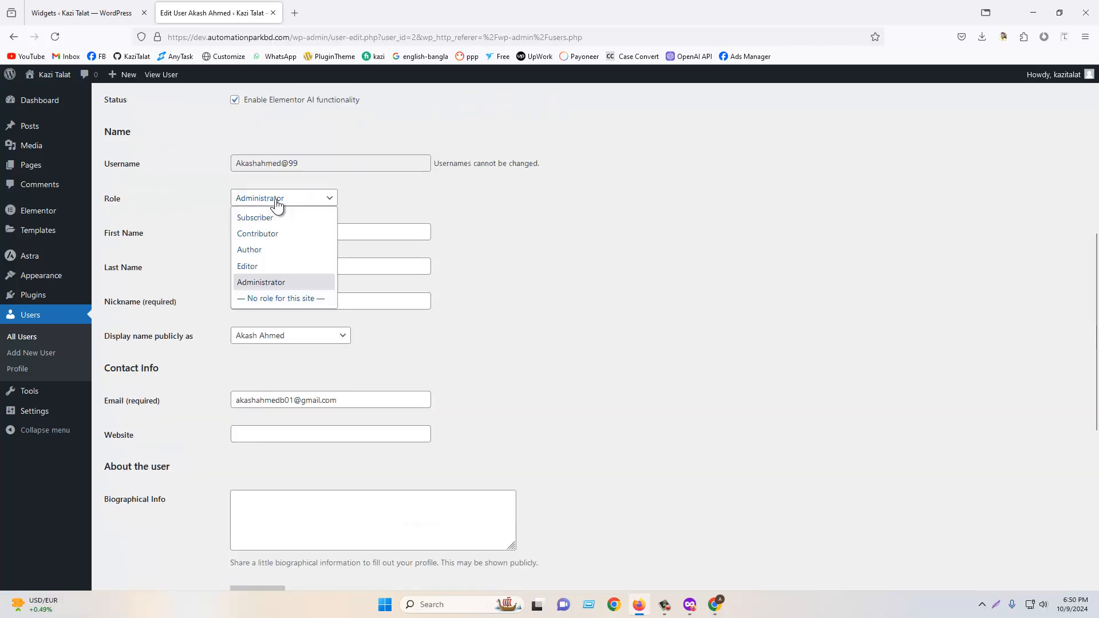
pyautogui.click(277, 200)
pyautogui.click(252, 232)
pyautogui.click(275, 268)
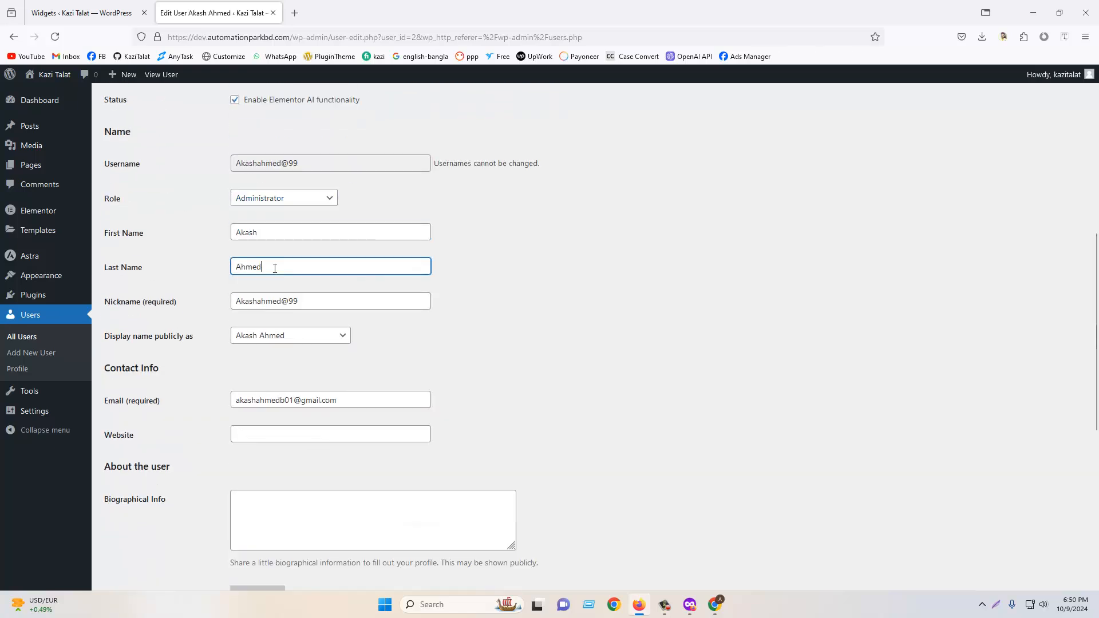
pyautogui.click(338, 304)
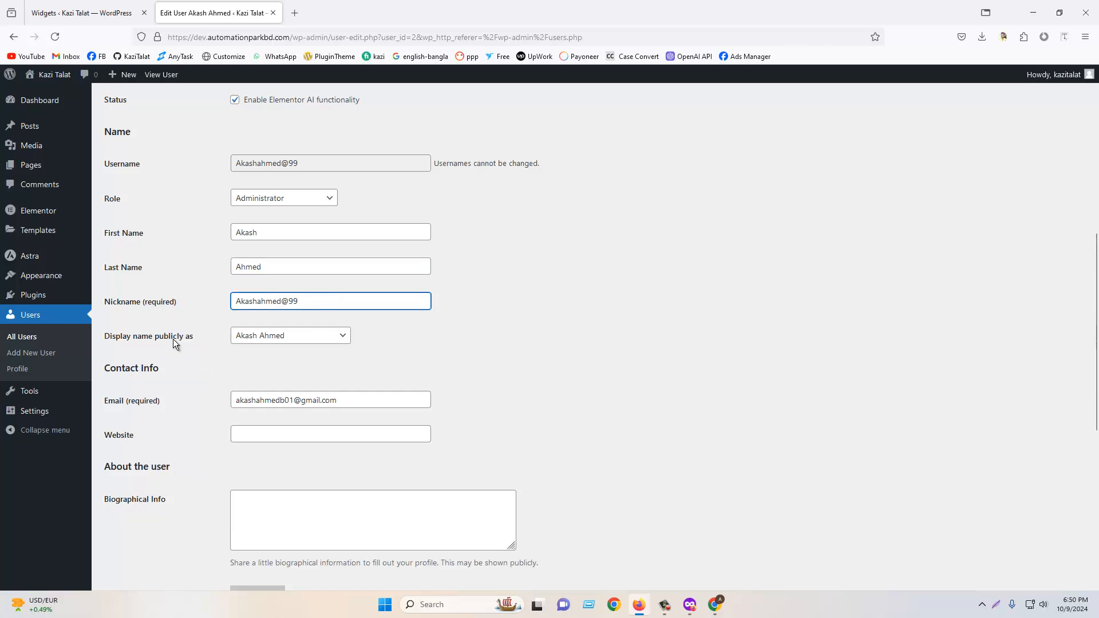
# - Review the new user's display name options, email field and account management section
pyautogui.moveTo(1066, 81)
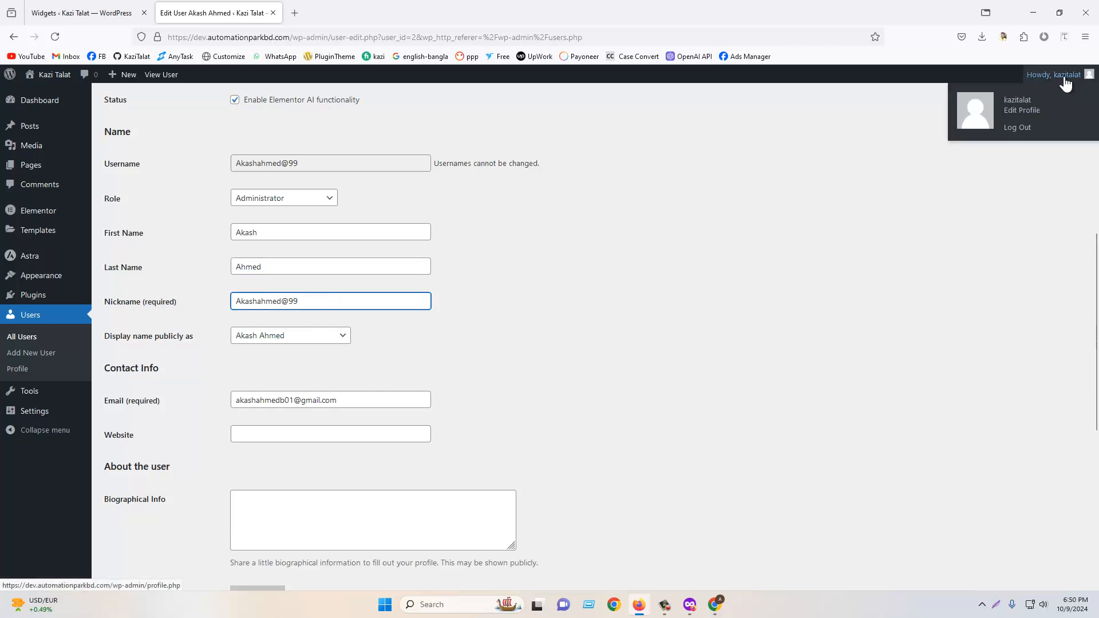
pyautogui.click(296, 336)
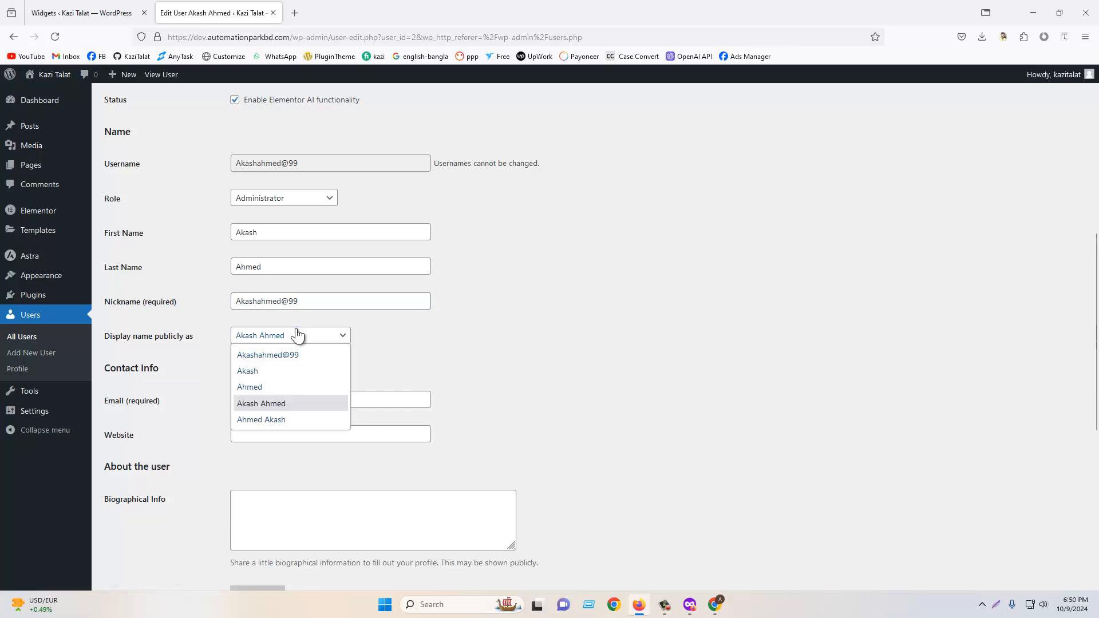
pyautogui.click(296, 336)
pyautogui.scroll(-2, 133, 415)
pyautogui.click(372, 269)
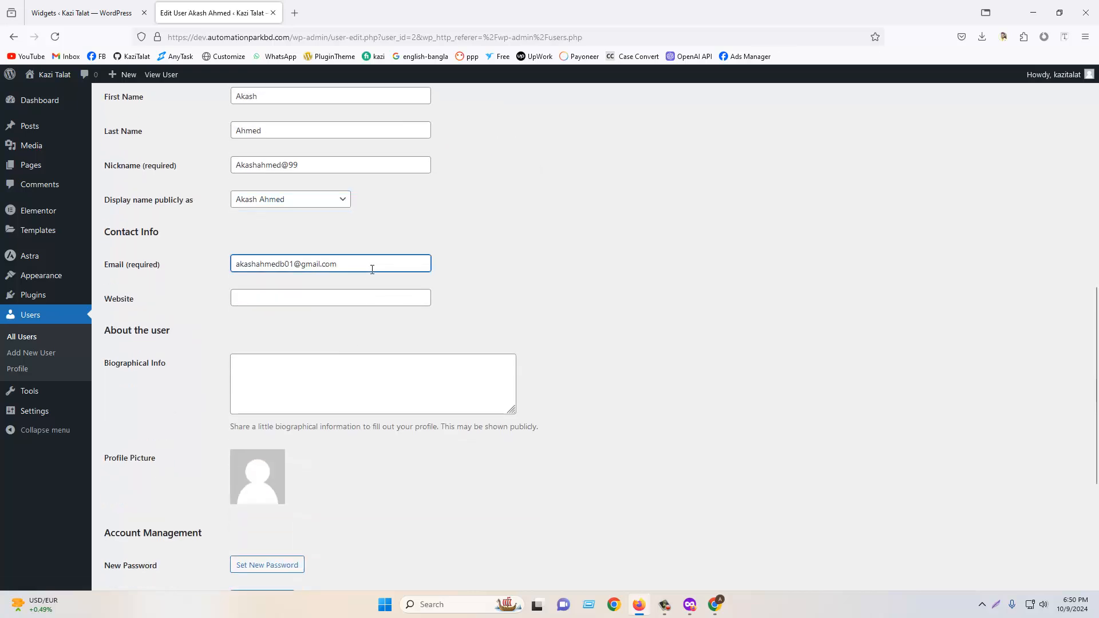
pyautogui.scroll(-2, 159, 362)
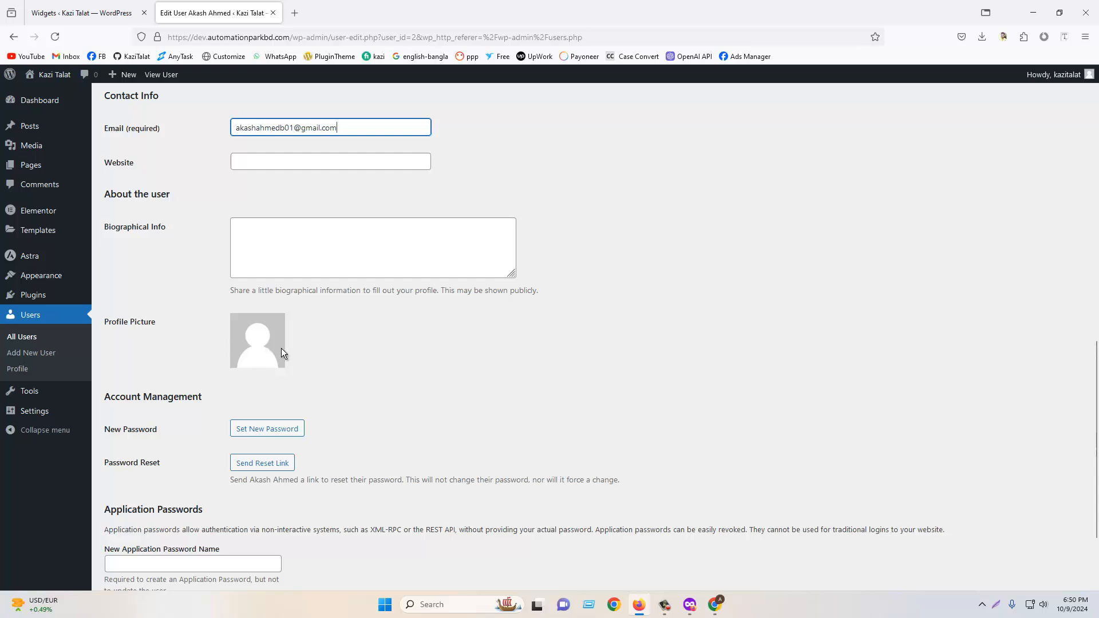
pyautogui.scroll(-2, 282, 351)
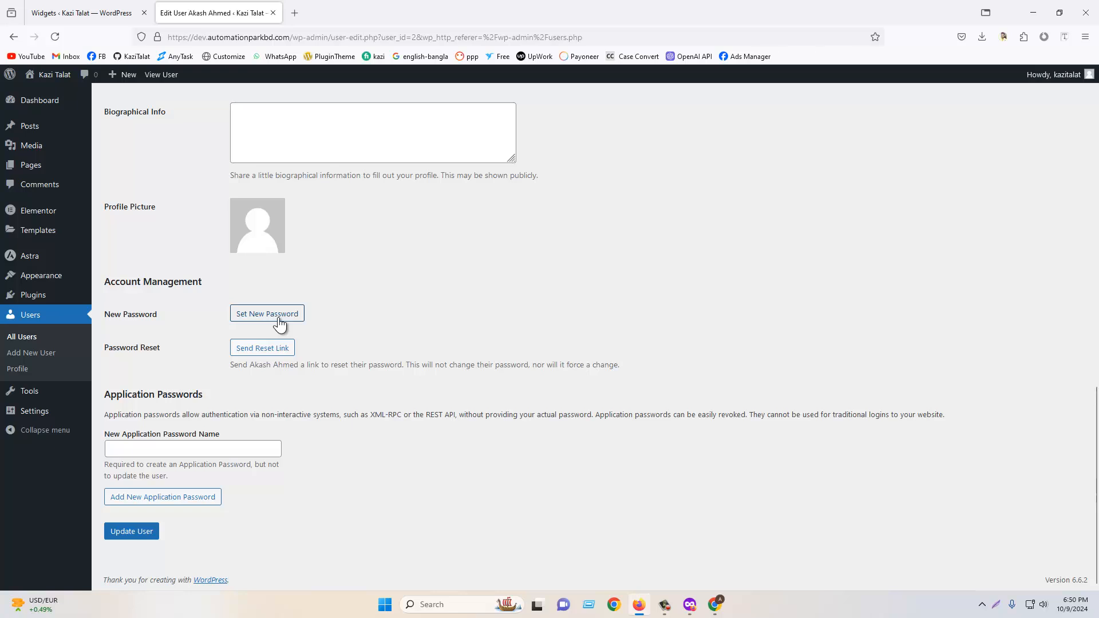
# - Open your own administrator profile and try out the admin color schemes, selecting Midnight
pyautogui.click(34, 316)
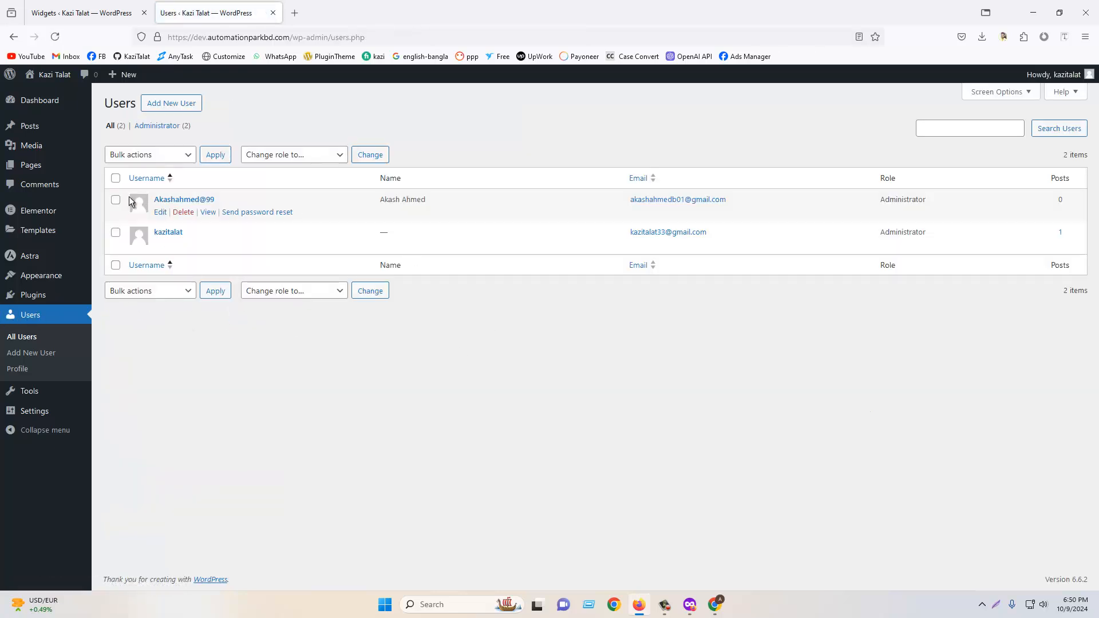
pyautogui.click(159, 245)
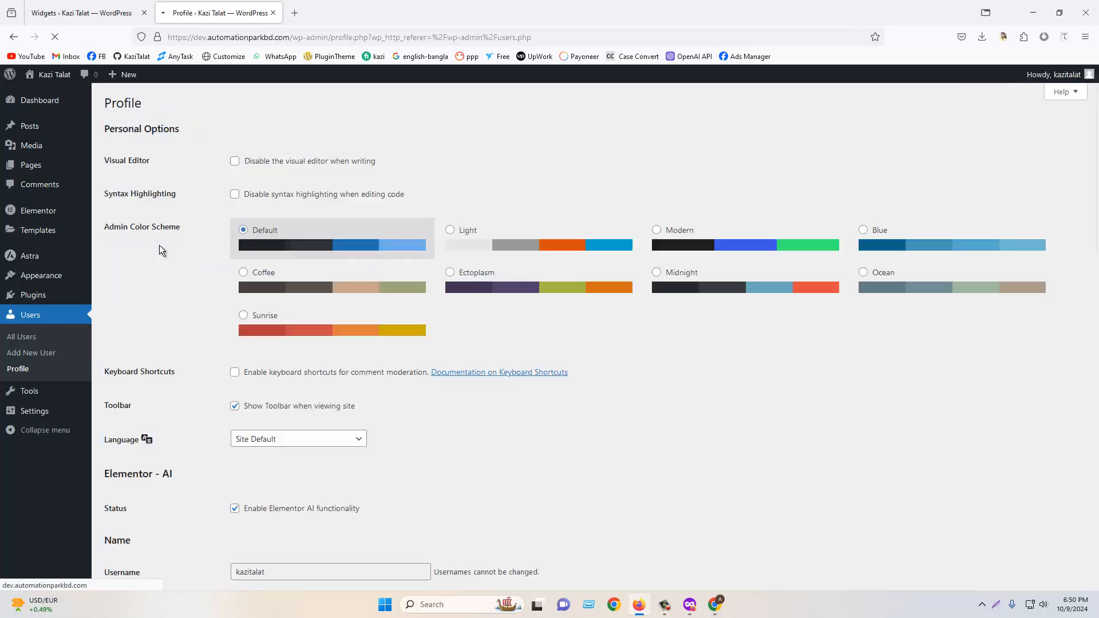
pyautogui.click(610, 246)
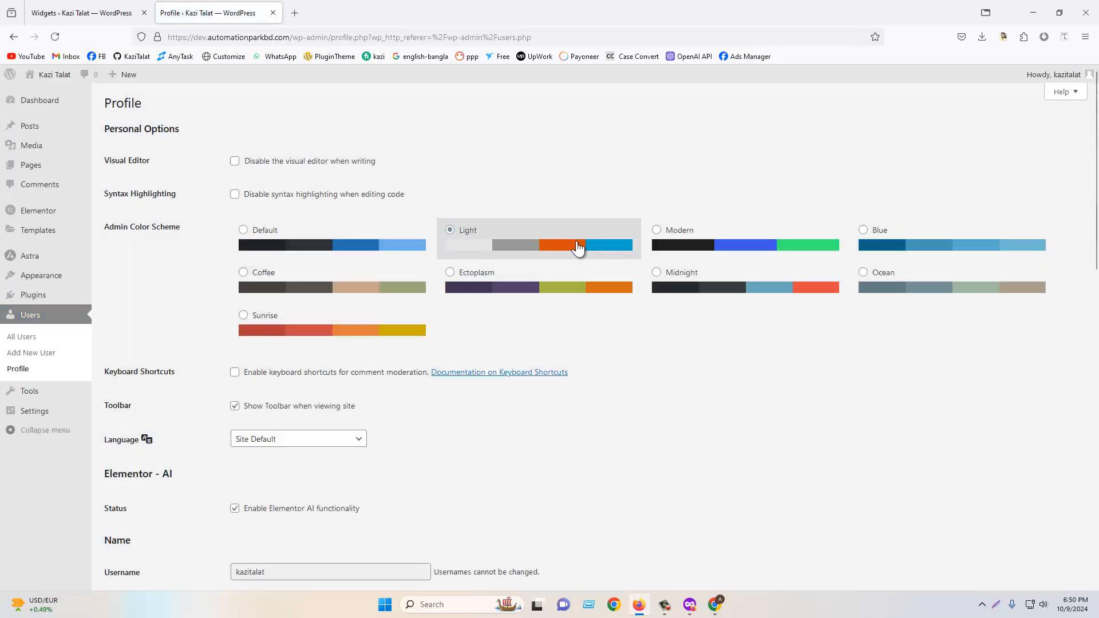
pyautogui.click(813, 245)
pyautogui.click(905, 252)
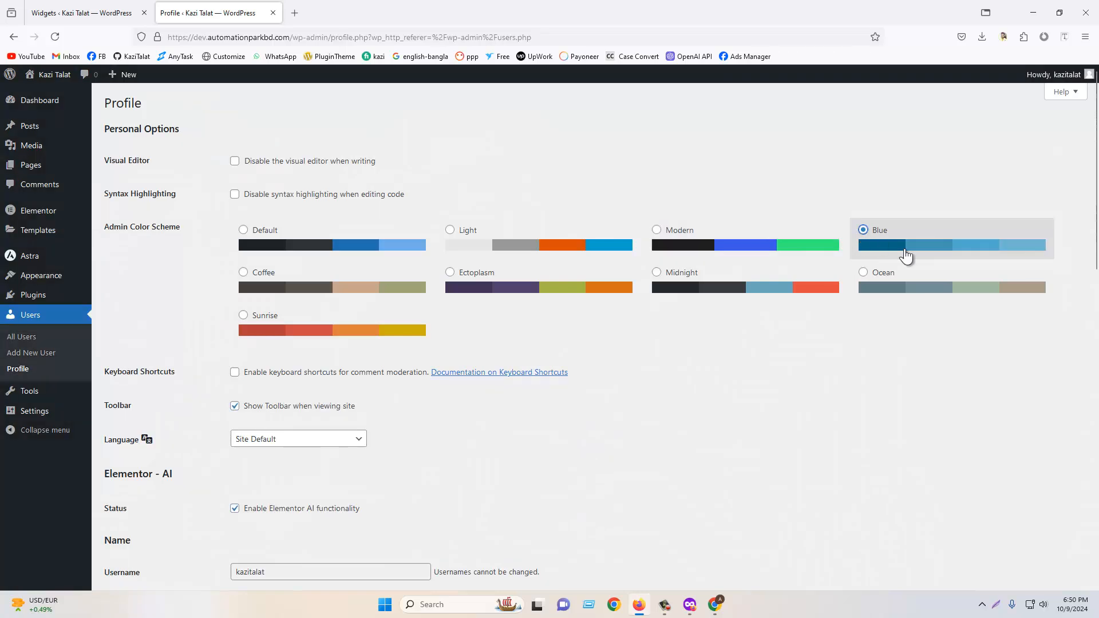
pyautogui.click(954, 288)
pyautogui.click(647, 286)
pyautogui.click(312, 289)
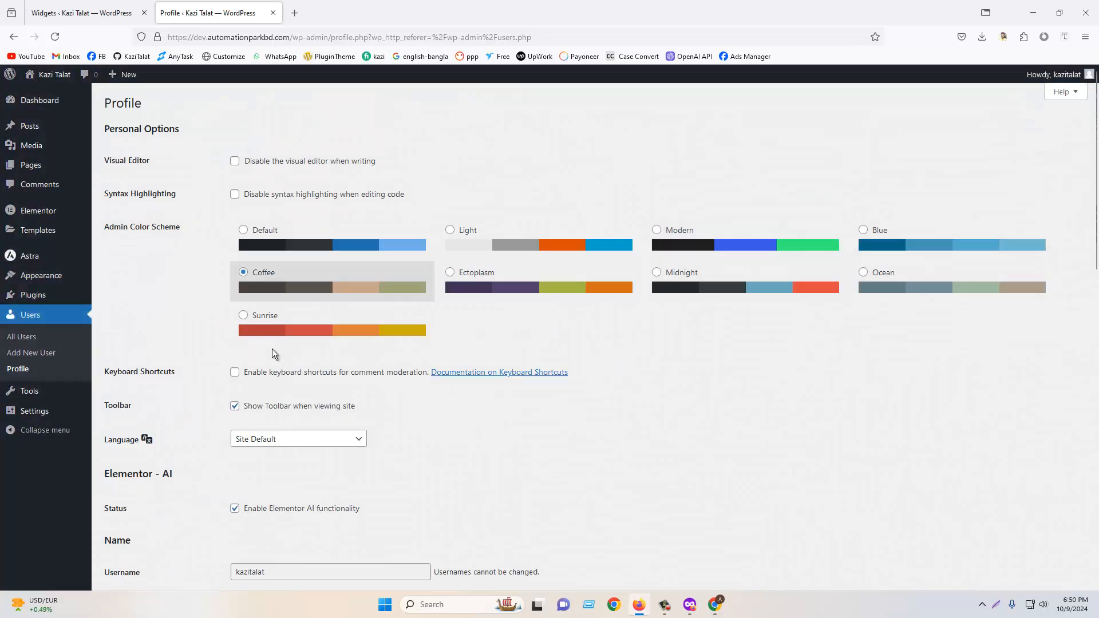
pyautogui.click(282, 318)
pyautogui.click(277, 237)
pyautogui.click(552, 243)
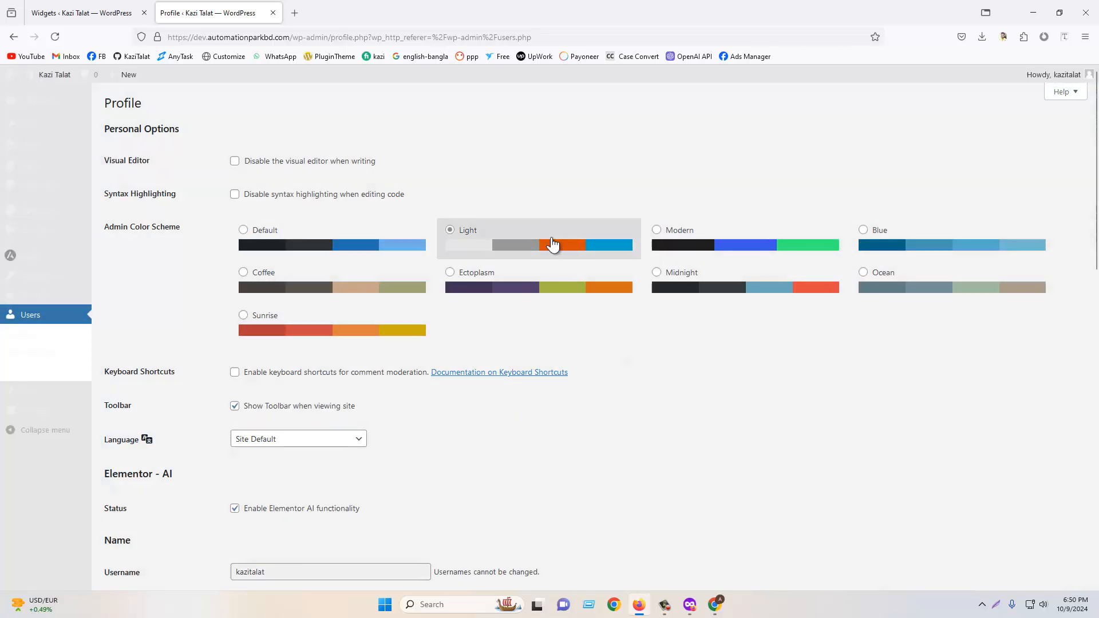
pyautogui.click(929, 249)
pyautogui.click(740, 303)
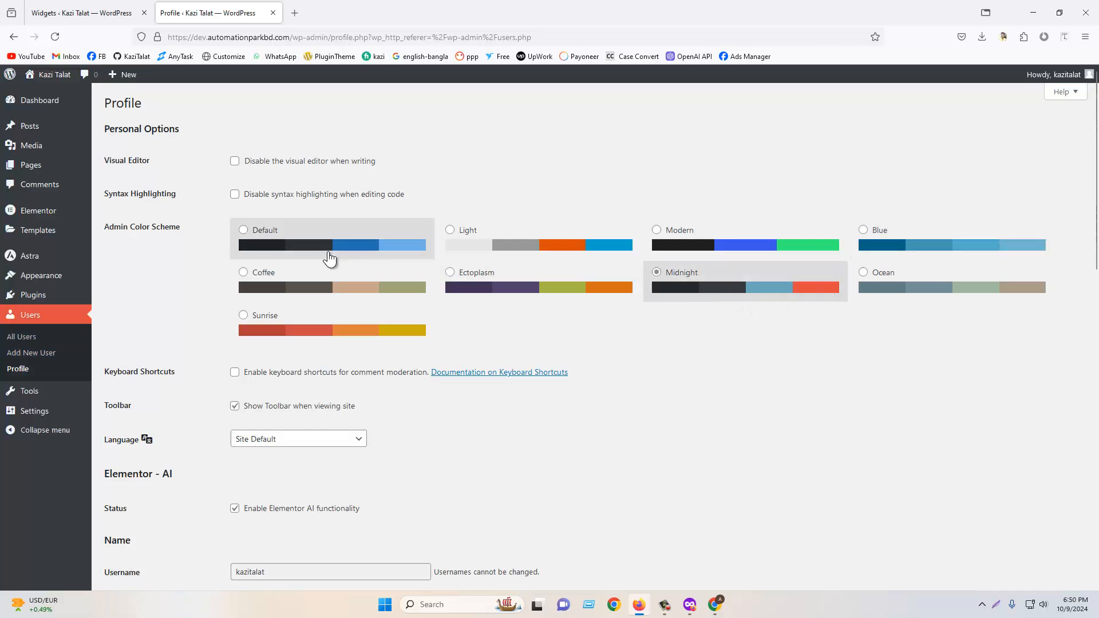
# - Open the site's front end in a new tab
pyautogui.scroll(-2, 187, 256)
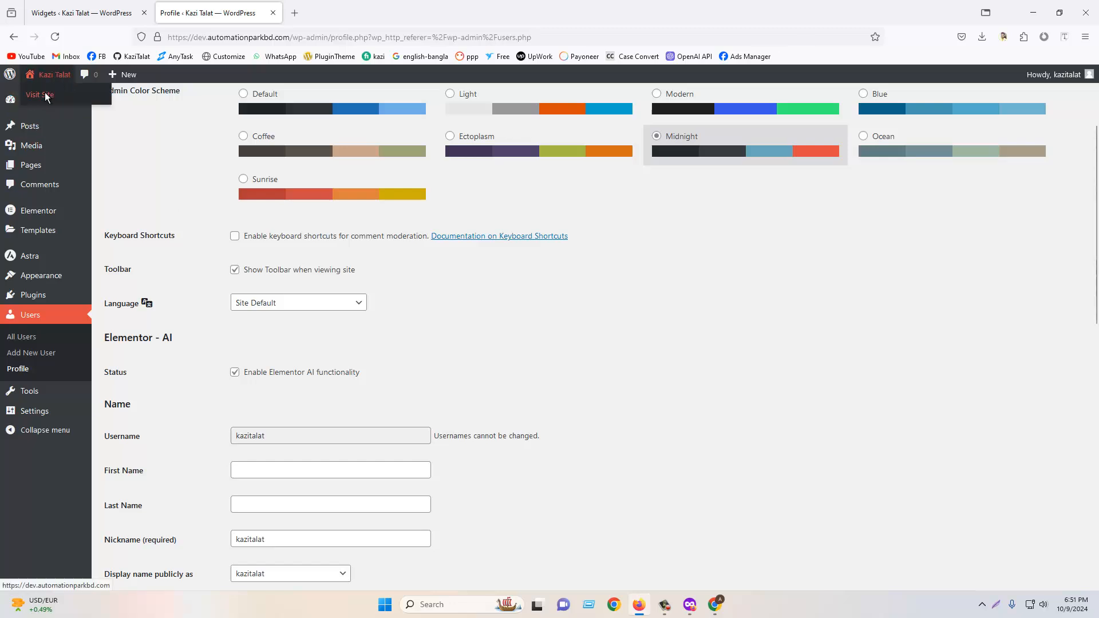
pyautogui.rightClick(45, 93)
pyautogui.click(58, 103)
pyautogui.click(373, 10)
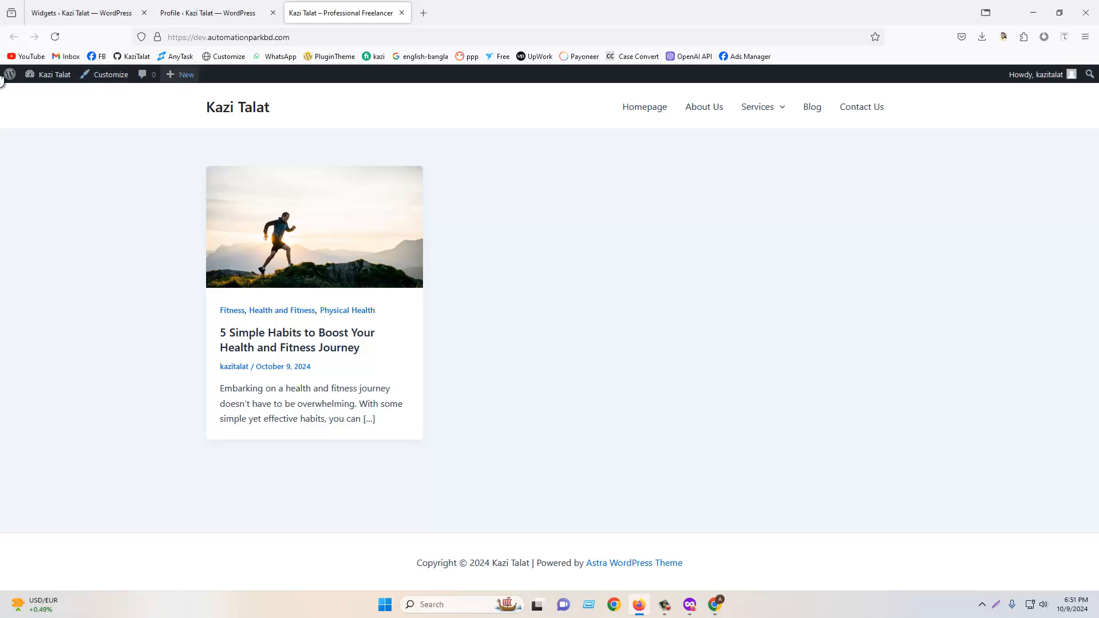
# - Turn off the toolbar when viewing the site and update the profile
pyautogui.click(248, 12)
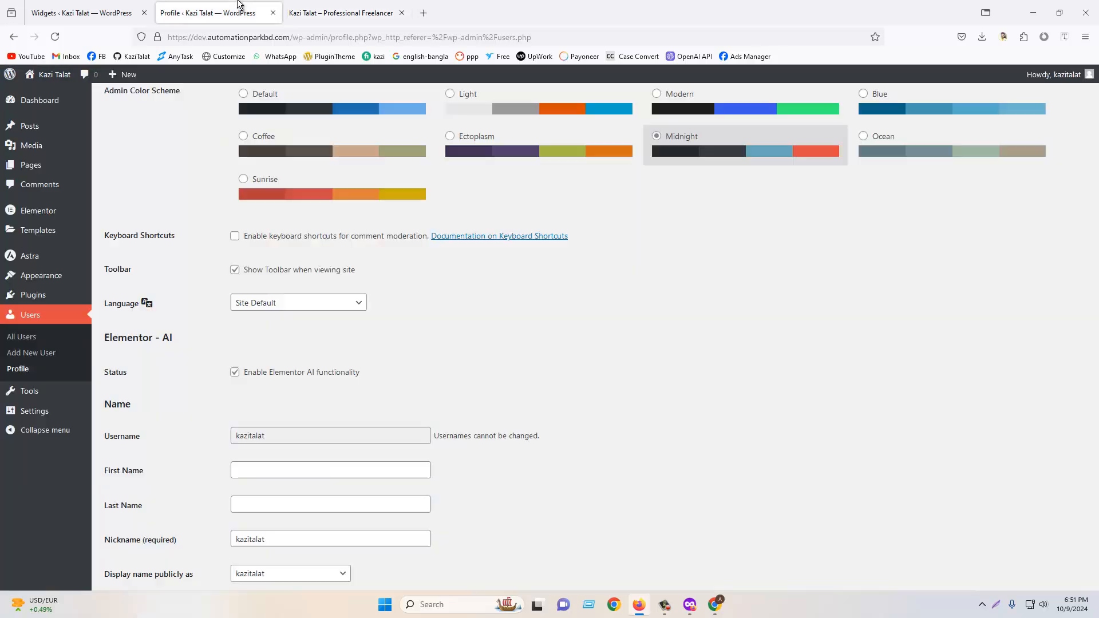
pyautogui.click(235, 270)
pyautogui.scroll(-10, 238, 274)
pyautogui.click(137, 532)
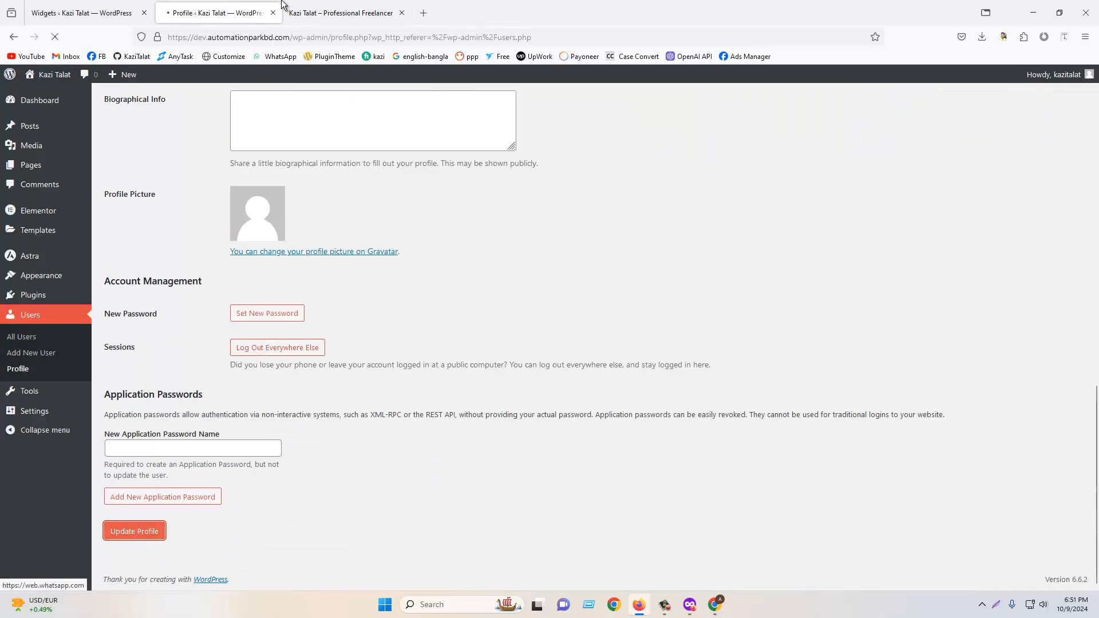
# - Reload the front-end tab and compare it with the profile page
pyautogui.click(284, 7)
pyautogui.click(54, 36)
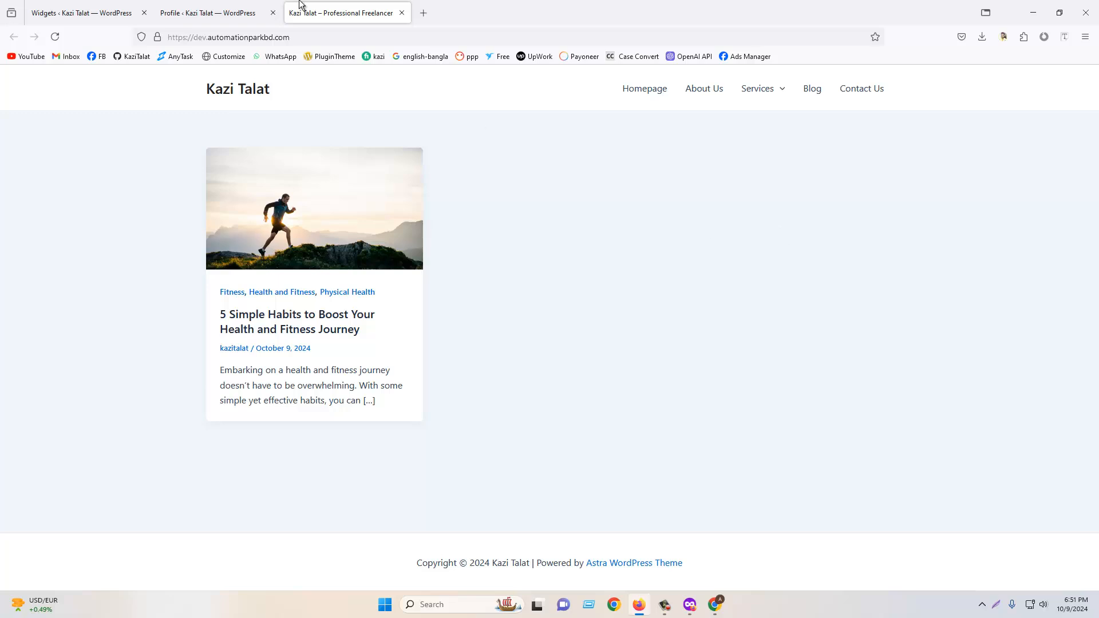
pyautogui.click(253, 7)
pyautogui.scroll(-3, 286, 309)
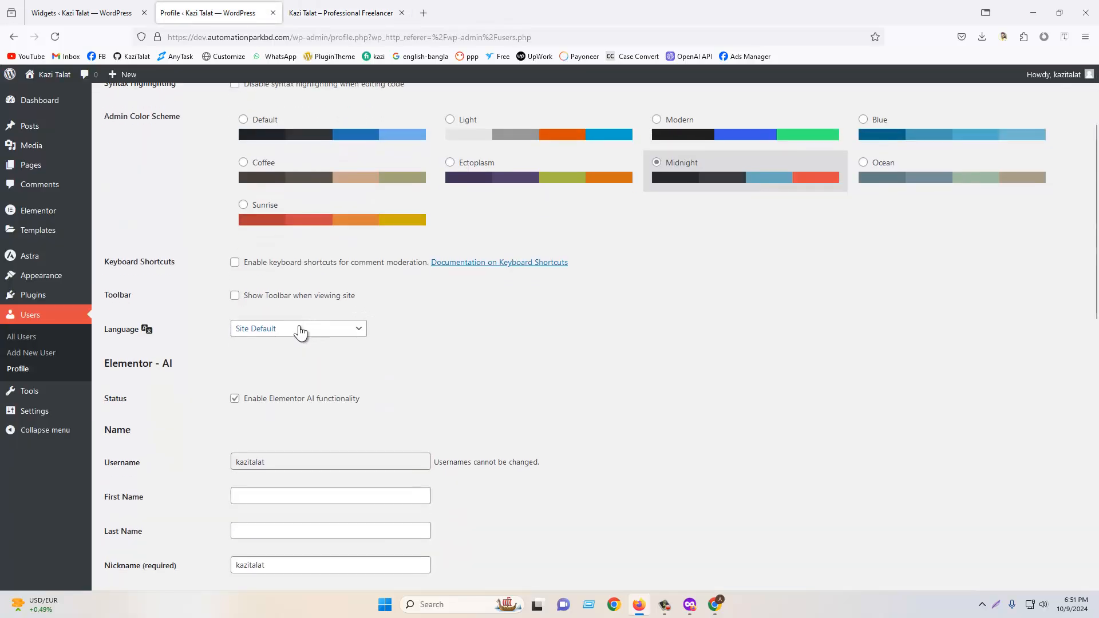
pyautogui.click(328, 6)
pyautogui.click(208, 8)
# - Re-enable Show Toolbar when viewing site and update the profile
pyautogui.click(235, 295)
pyautogui.scroll(-10, 284, 334)
pyautogui.click(157, 530)
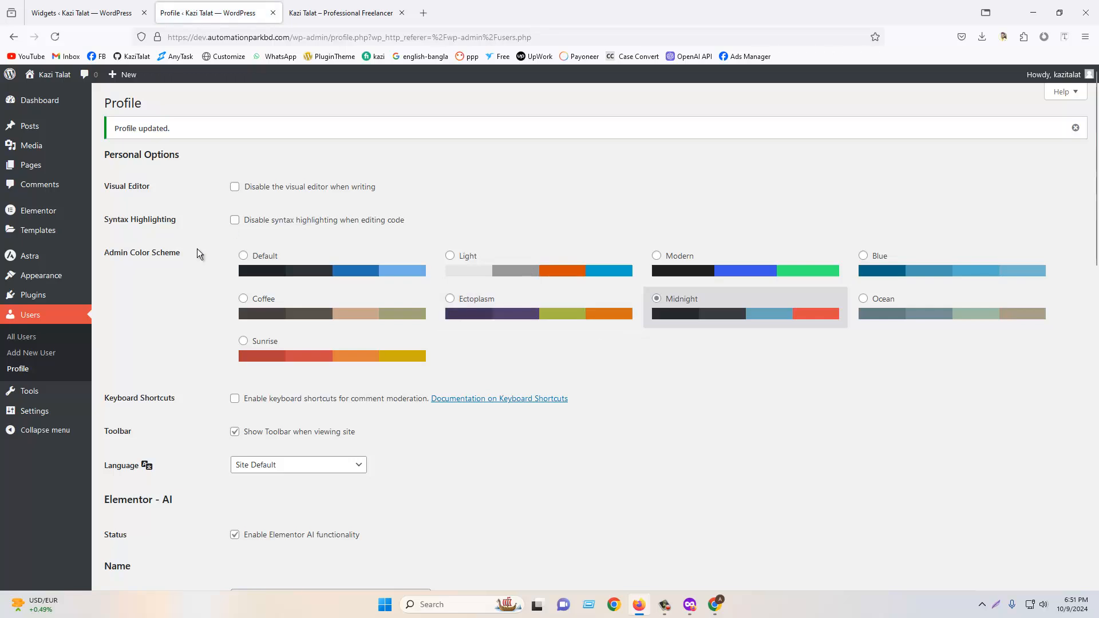
# - Open the profile language list without changing it
pyautogui.scroll(-3, 399, 322)
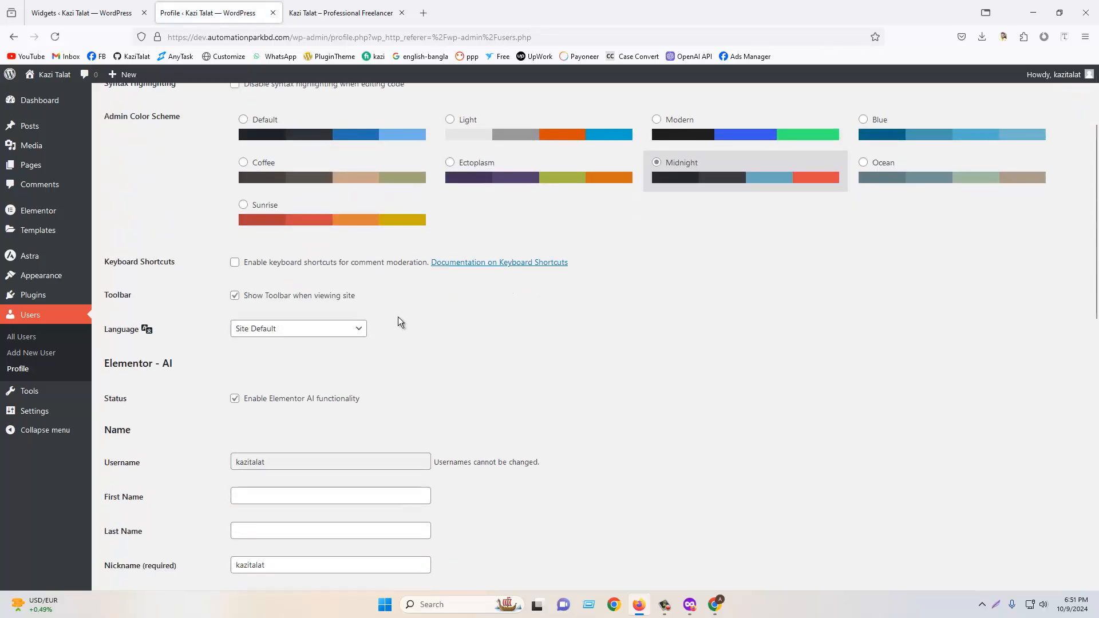
pyautogui.click(295, 336)
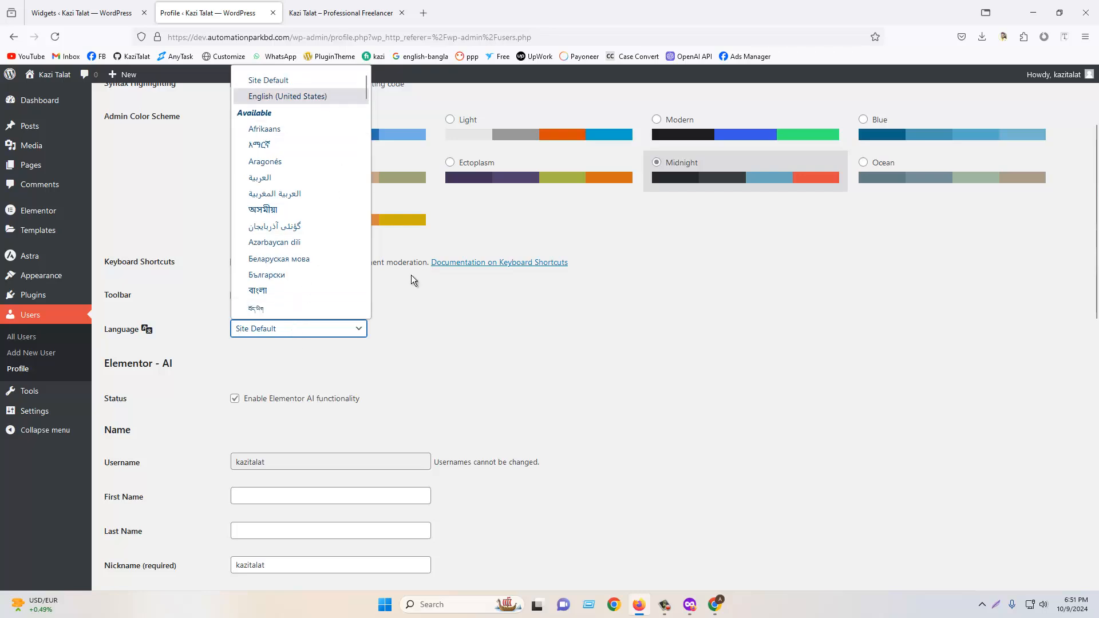
pyautogui.click(642, 334)
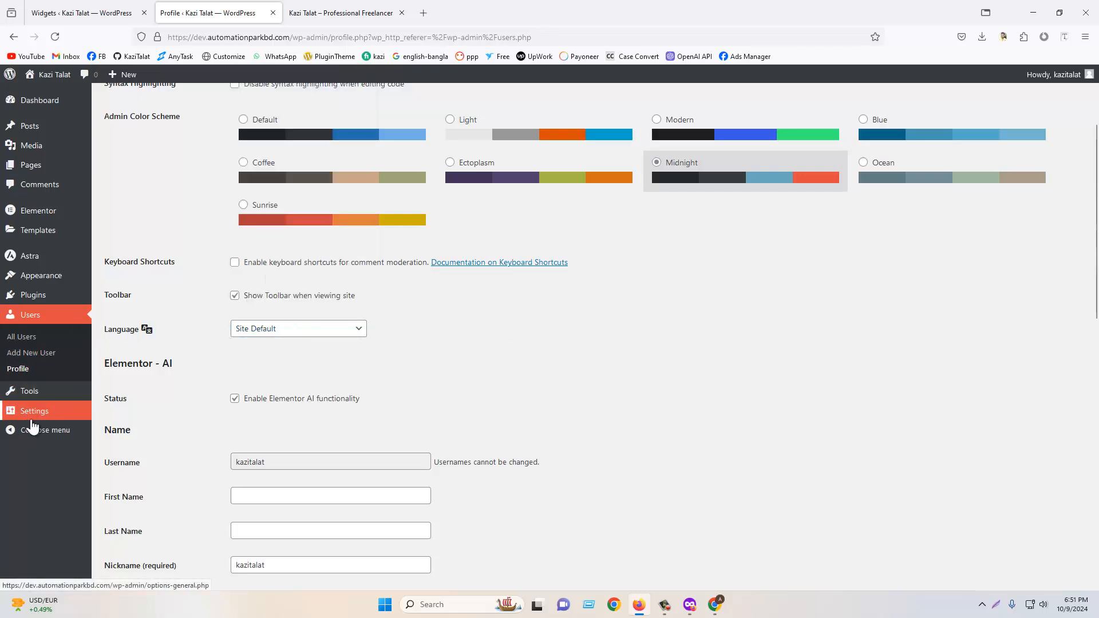
pyautogui.moveTo(37, 413)
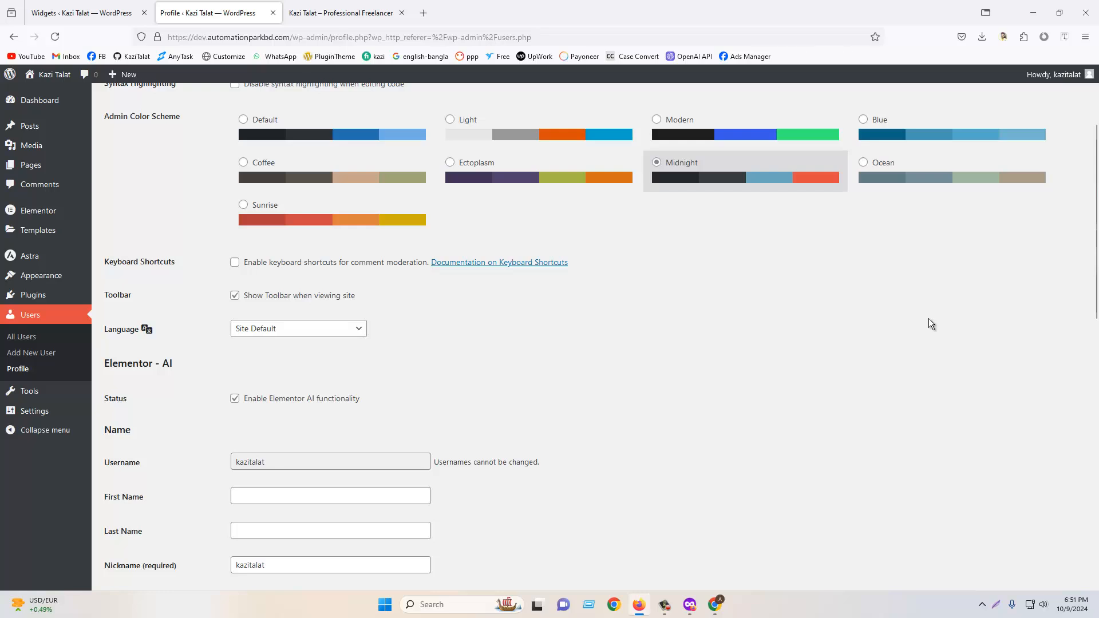
# - Enter the administrator's first name and last name in the profile's name fields
pyautogui.scroll(-2, 908, 321)
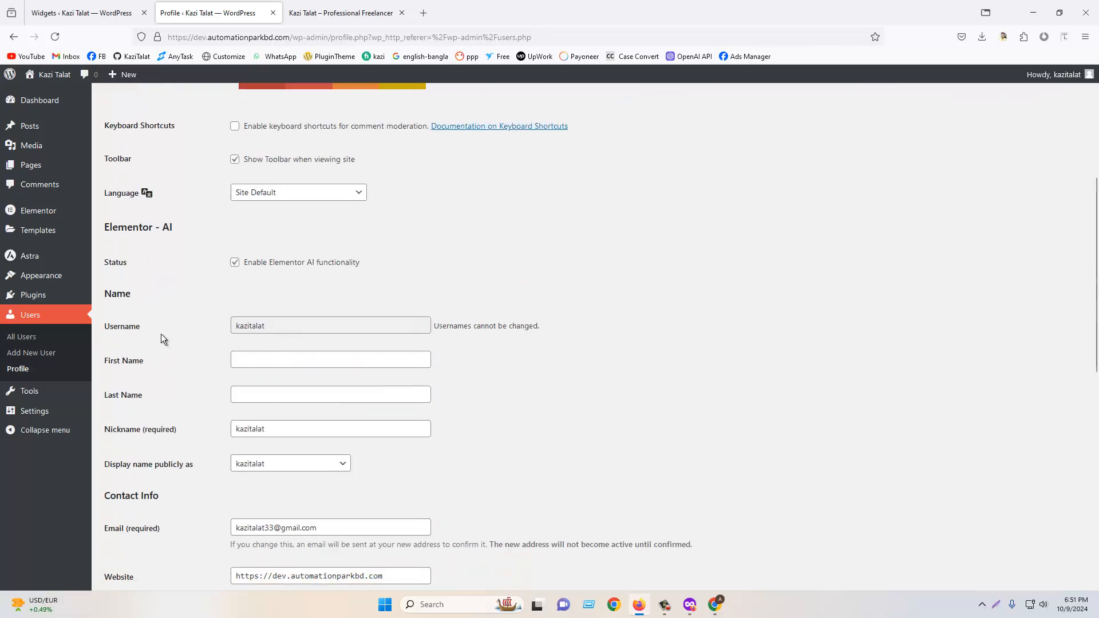
pyautogui.scroll(-4, 285, 327)
pyautogui.scroll(4, 221, 189)
pyautogui.click(275, 361)
pyautogui.write('Kazi')
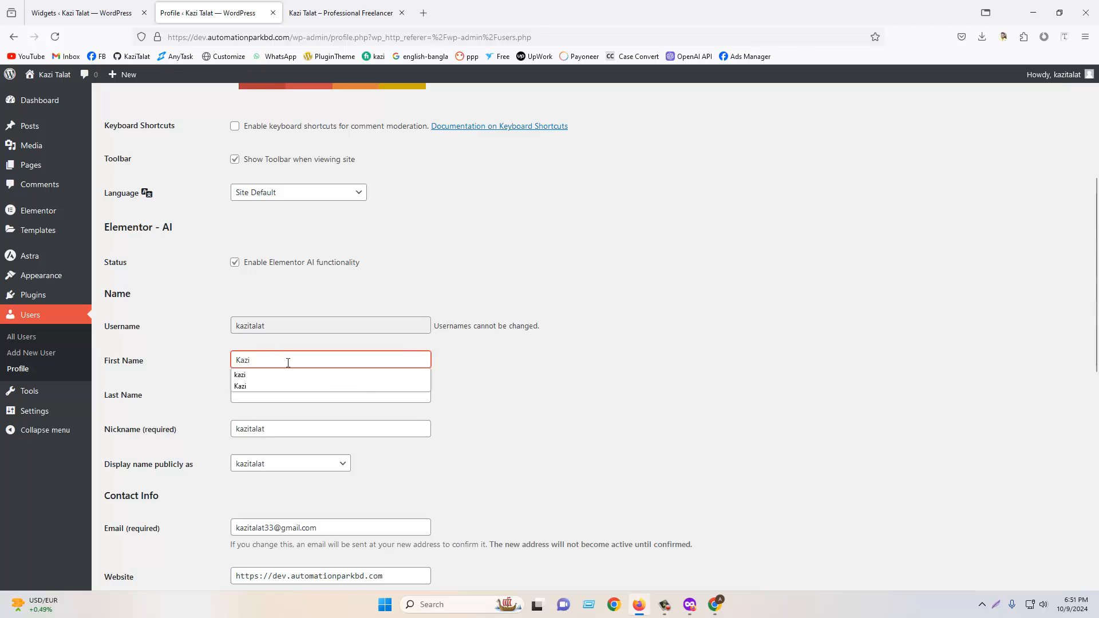
pyautogui.click(594, 434)
pyautogui.click(334, 401)
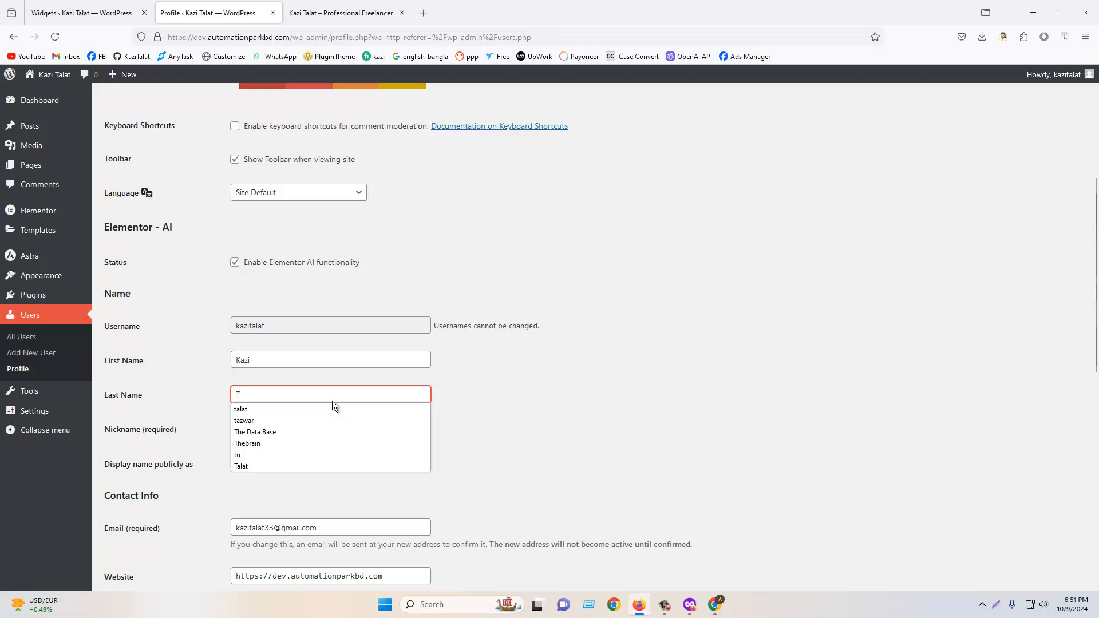
pyautogui.write('Tlata')
pyautogui.click(586, 401)
# - Switch the public display name to the first name and back to the username
pyautogui.scroll(-2, 283, 325)
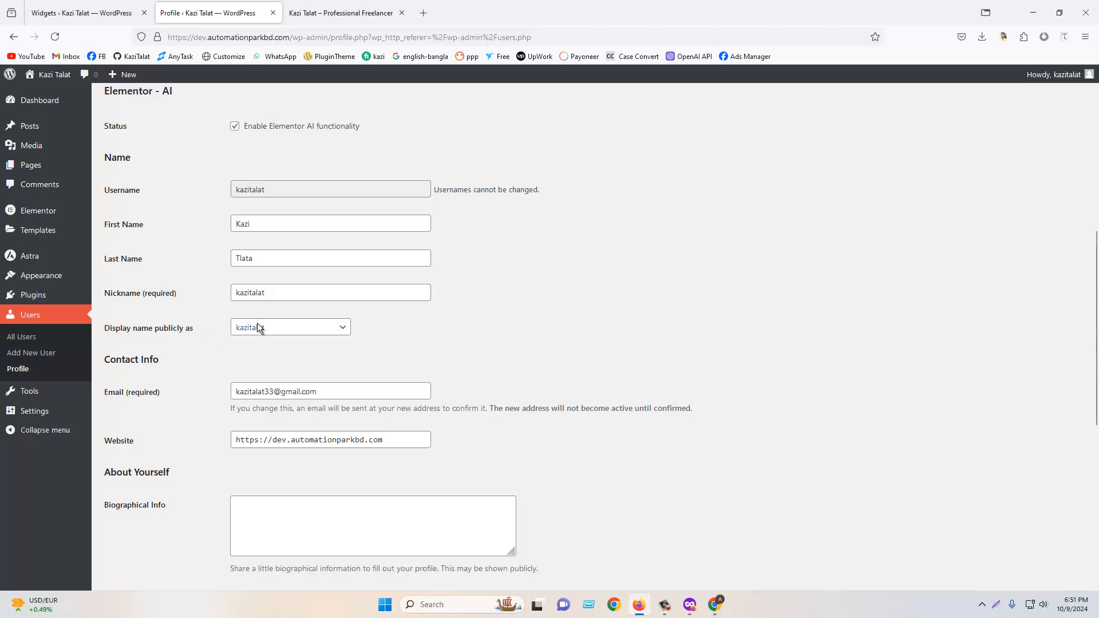
pyautogui.moveTo(1077, 77)
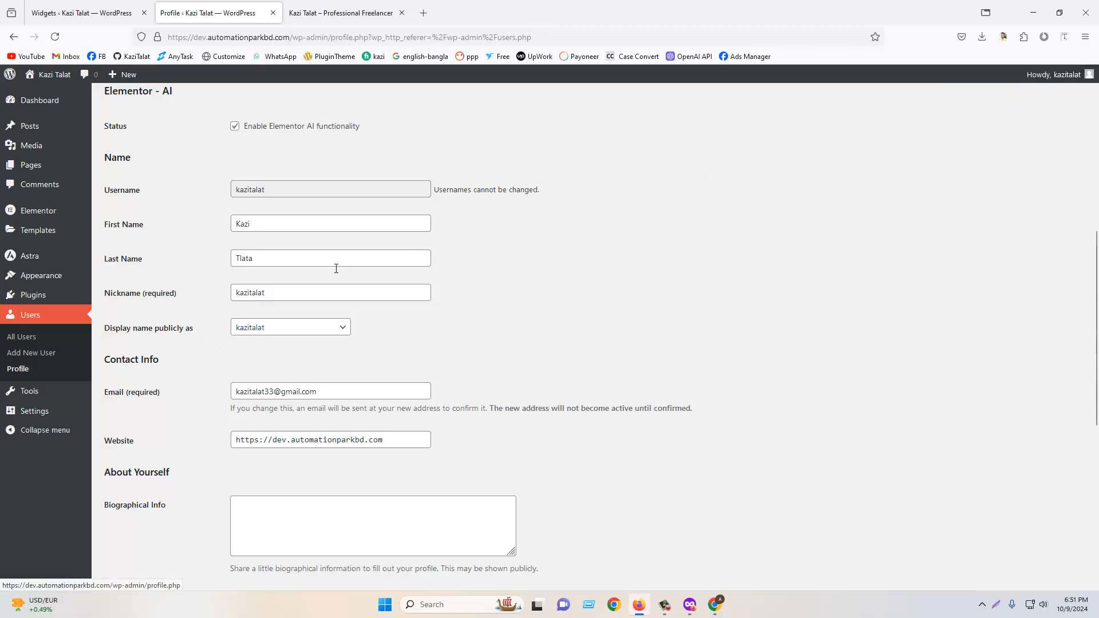
pyautogui.click(307, 327)
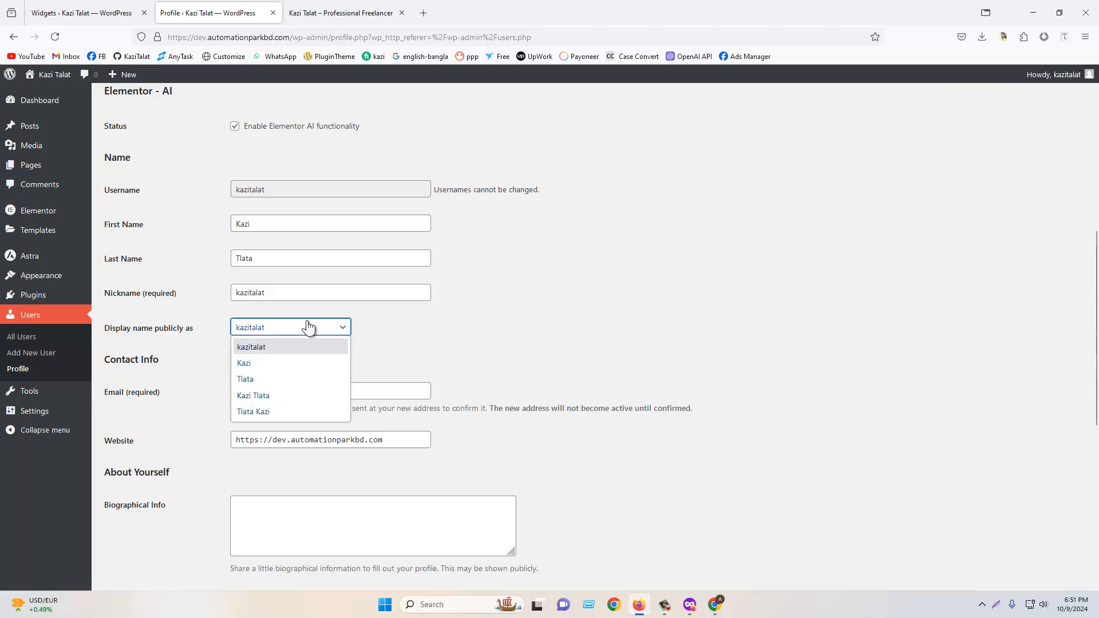
pyautogui.click(269, 363)
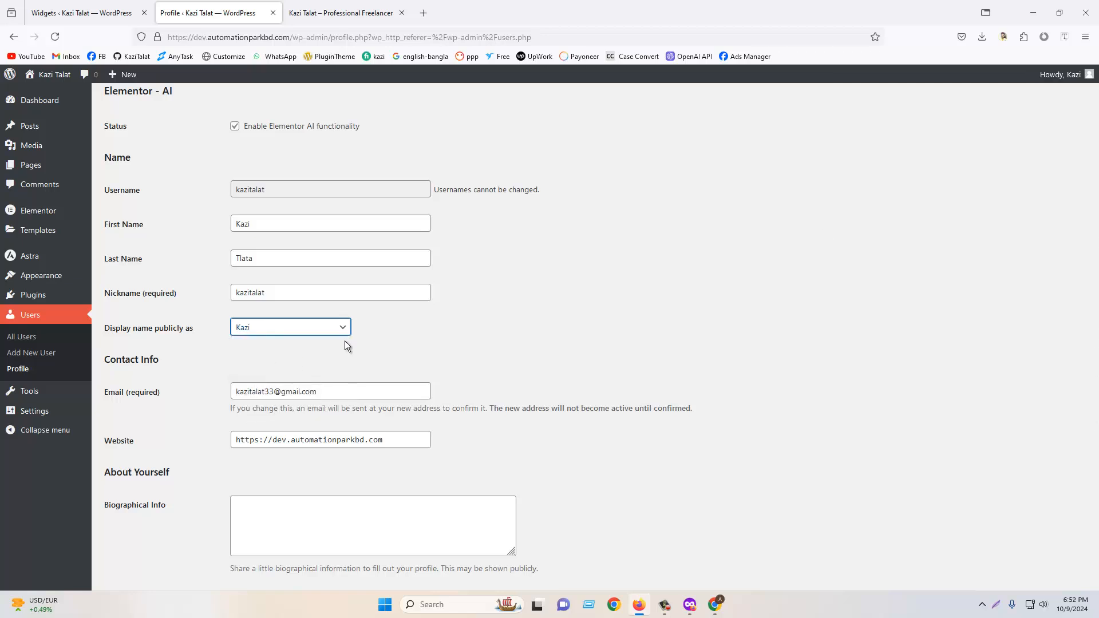
pyautogui.moveTo(1074, 83)
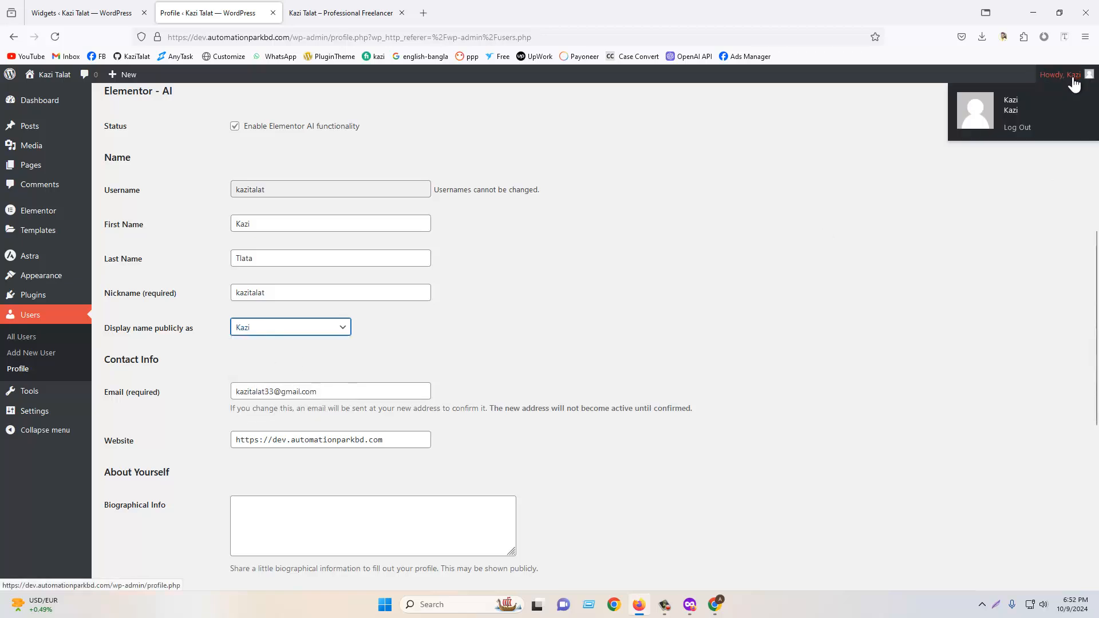
pyautogui.click(322, 334)
pyautogui.click(286, 345)
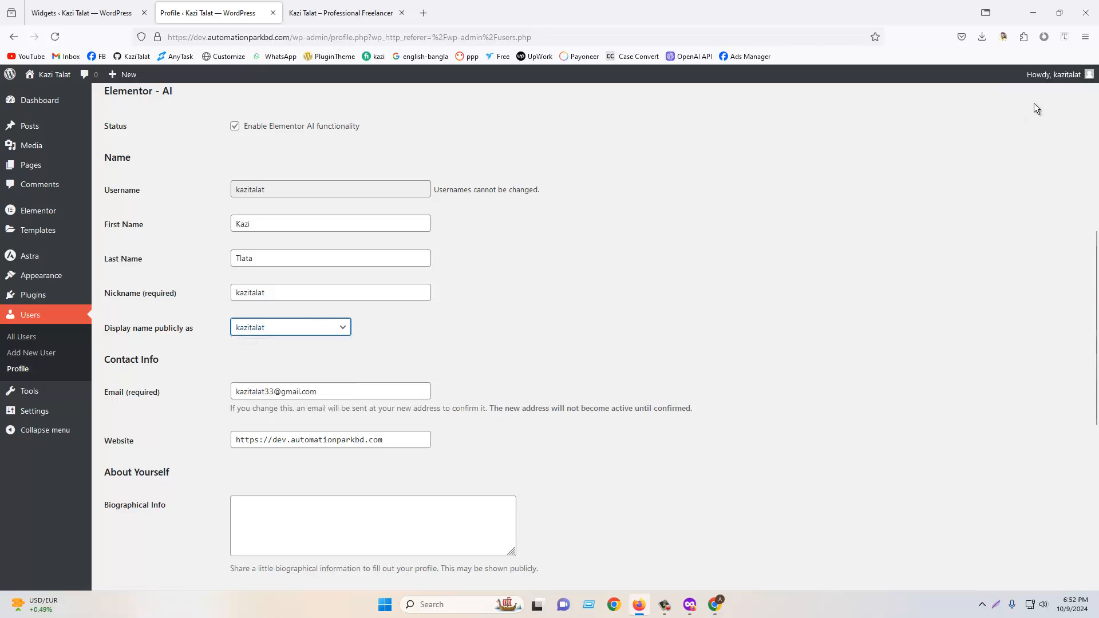
# - Scroll to the About Yourself section and place the cursor in the Biographical Info field
pyautogui.scroll(-3, 359, 281)
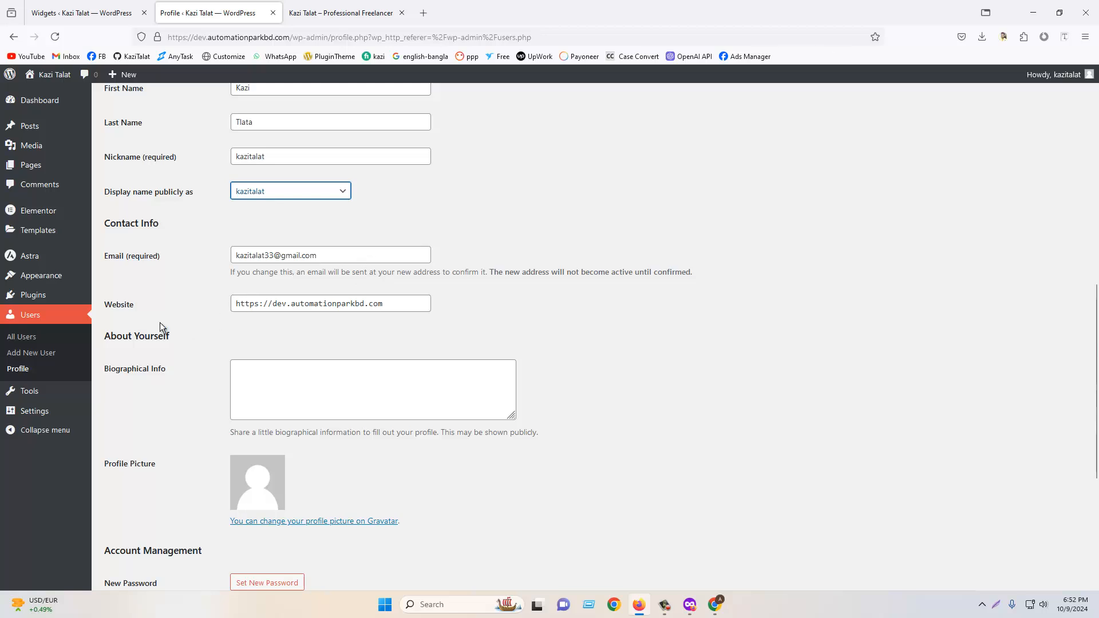
pyautogui.scroll(-3, 435, 343)
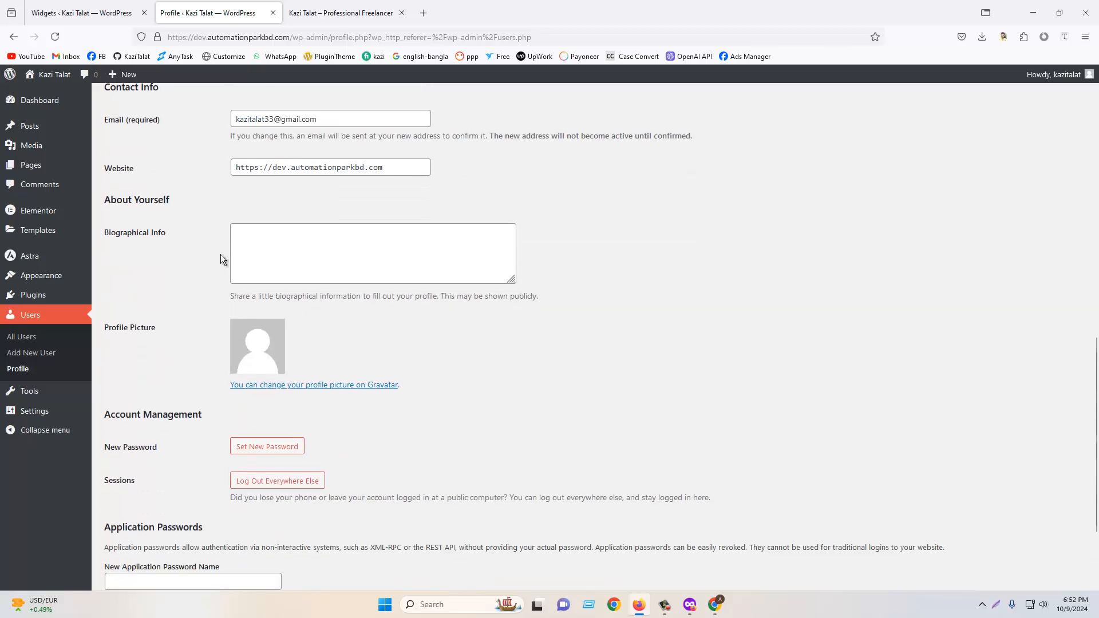
pyautogui.click(246, 239)
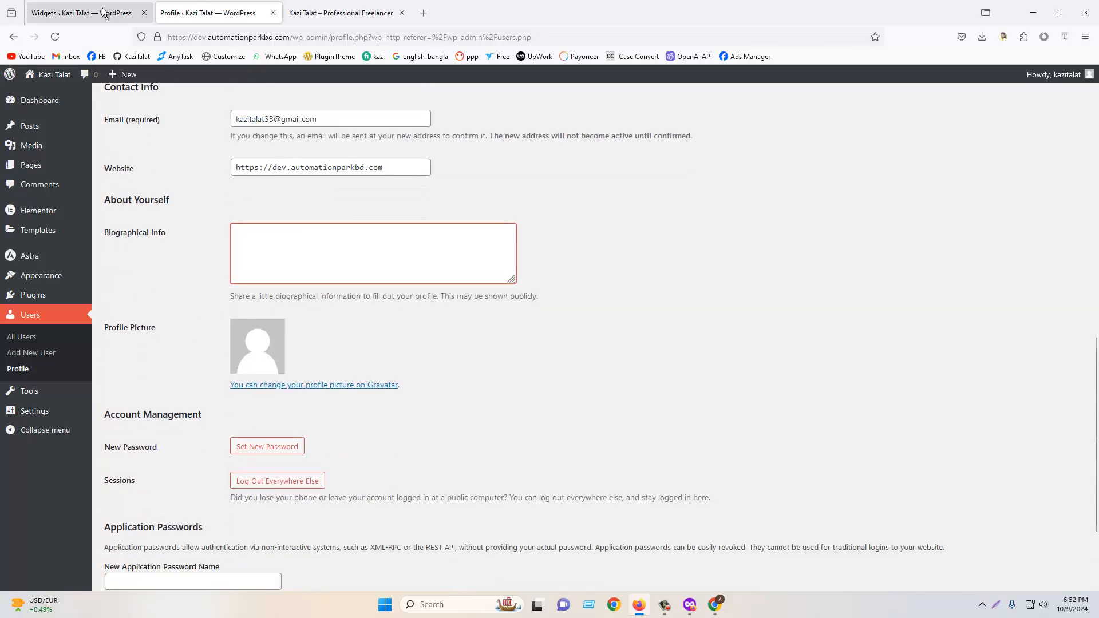
# - Open the Posts list in a new browser tab and switch to it
pyautogui.rightClick(36, 128)
pyautogui.click(50, 141)
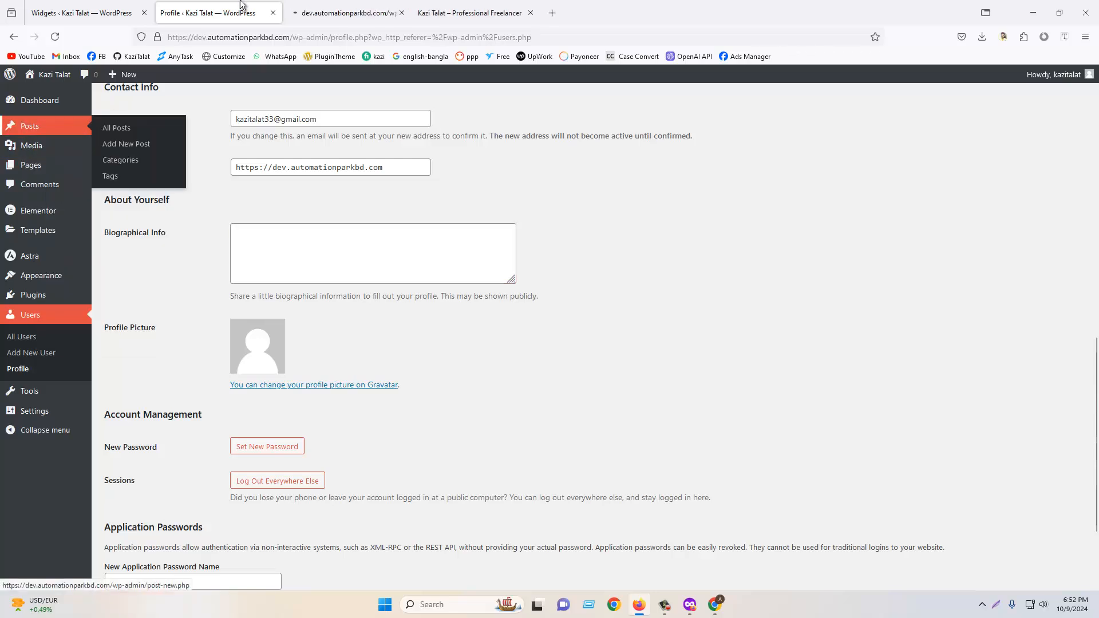
pyautogui.click(334, 12)
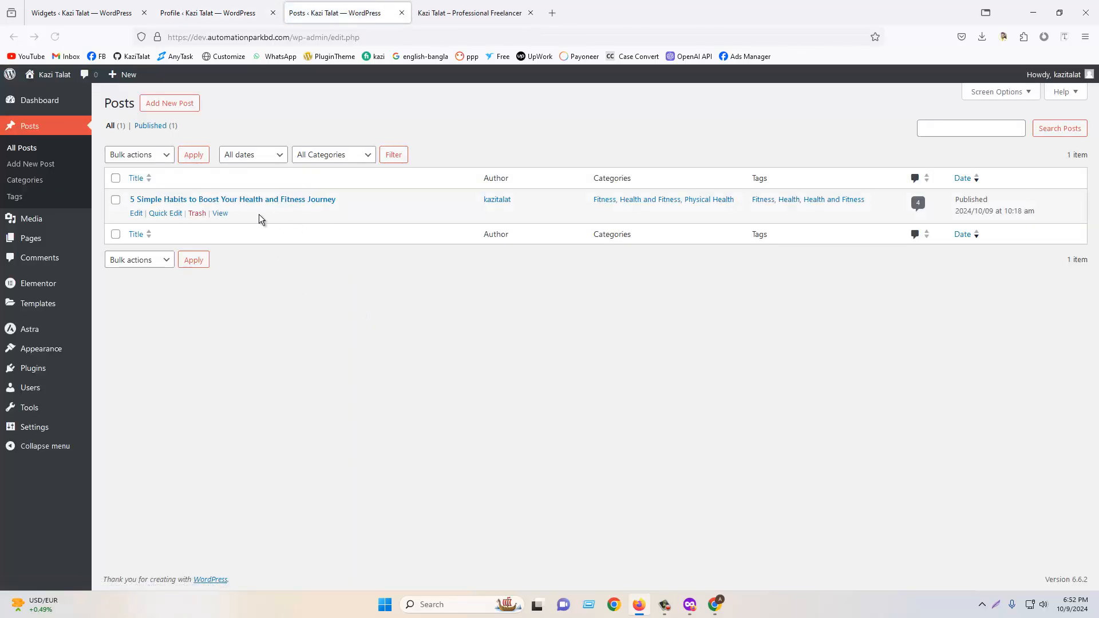
# - View the published health and fitness post and review its comments and their author names
pyautogui.click(220, 213)
pyautogui.scroll(-15, 568, 326)
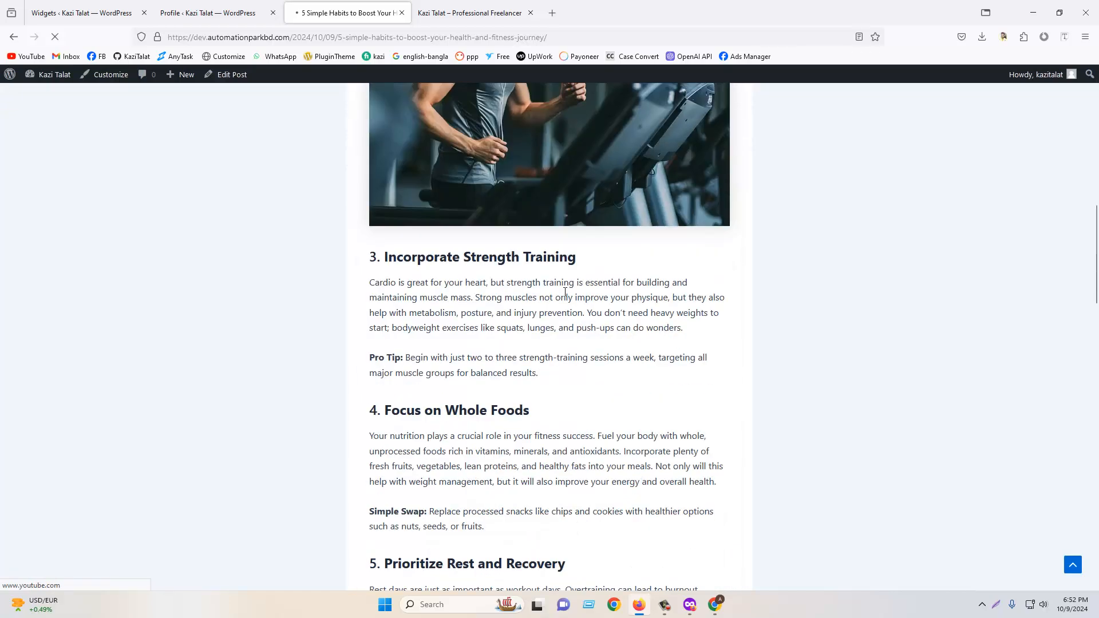
pyautogui.scroll(15, 790, 265)
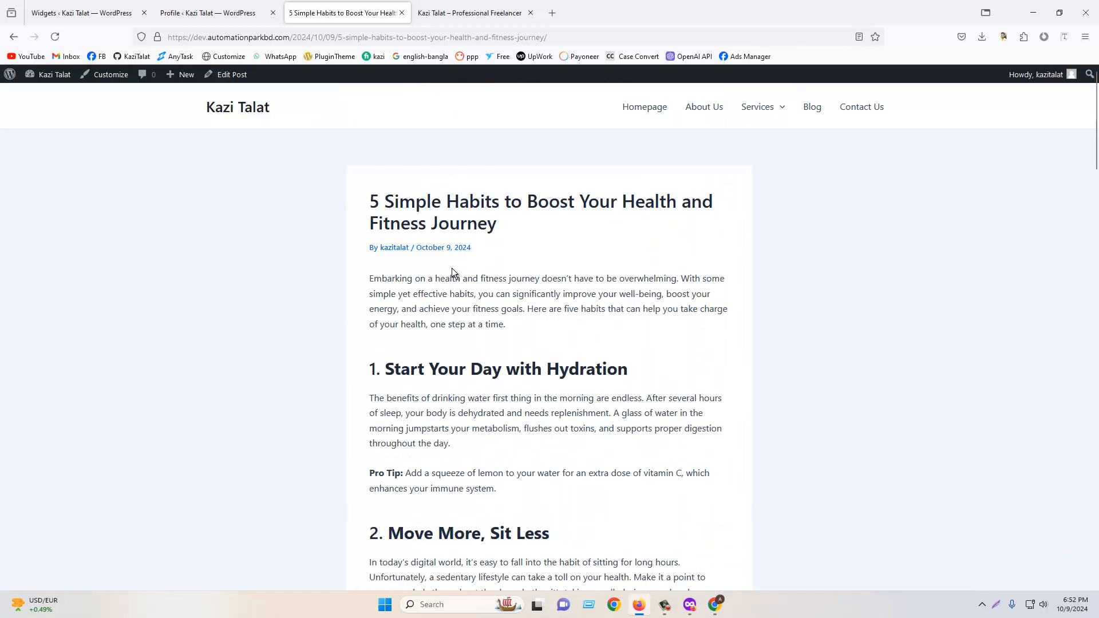
pyautogui.scroll(-20, 452, 272)
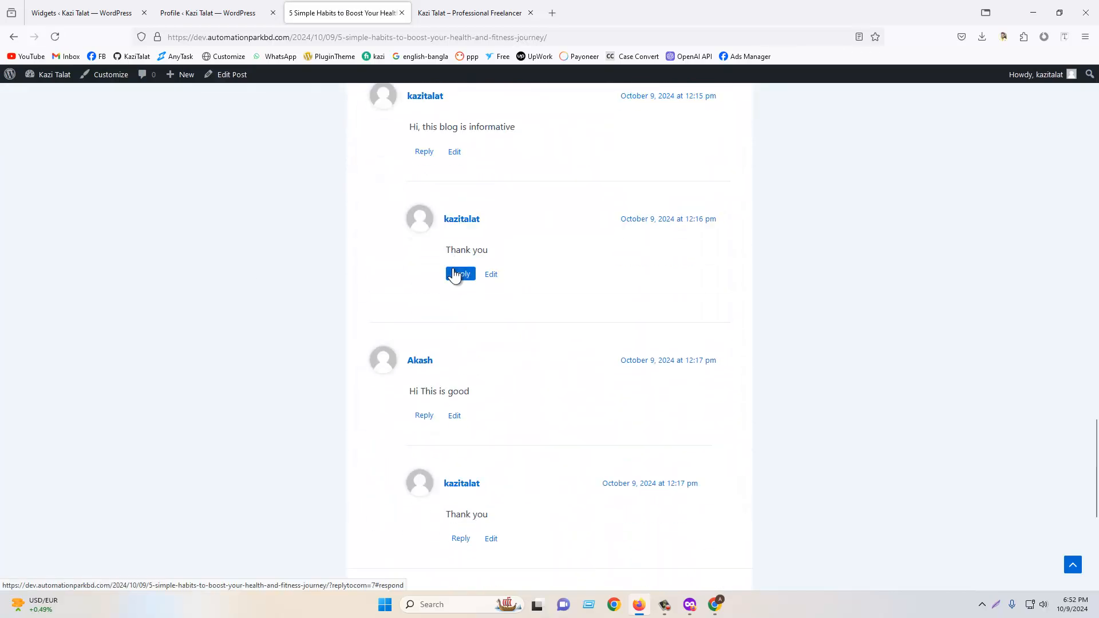
pyautogui.scroll(3, 455, 274)
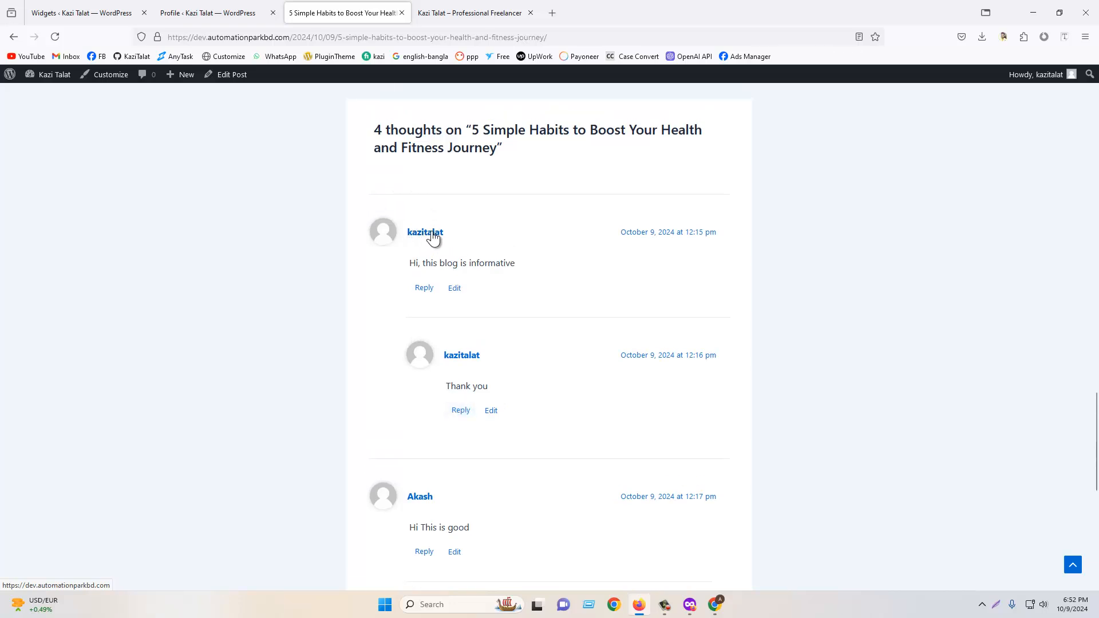
pyautogui.scroll(3, 425, 342)
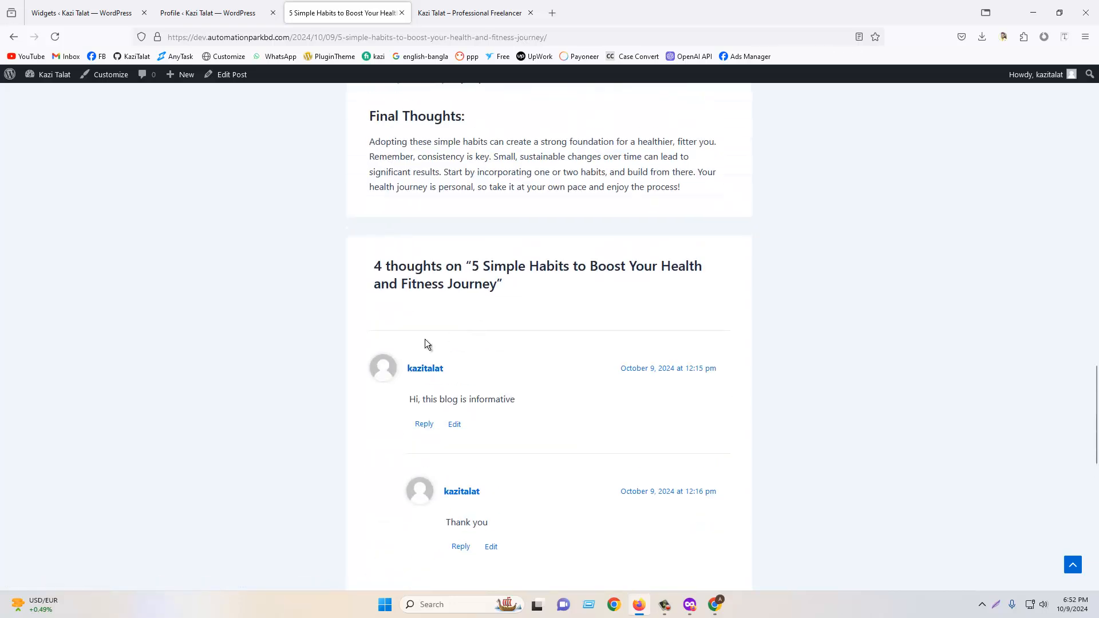
pyautogui.scroll(-6, 487, 377)
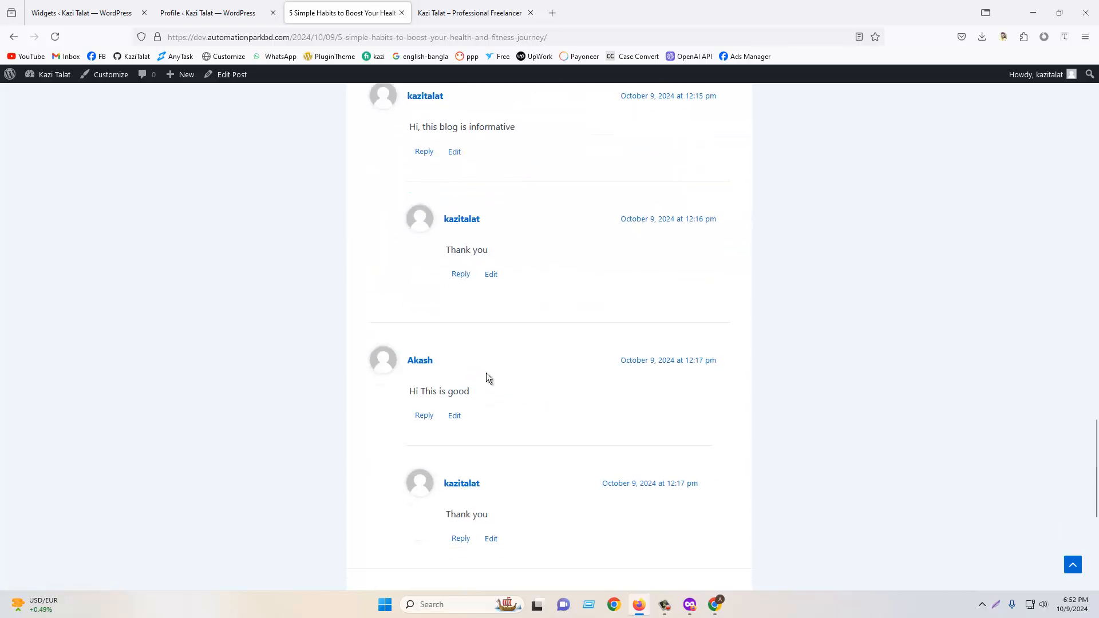
pyautogui.scroll(3, 412, 252)
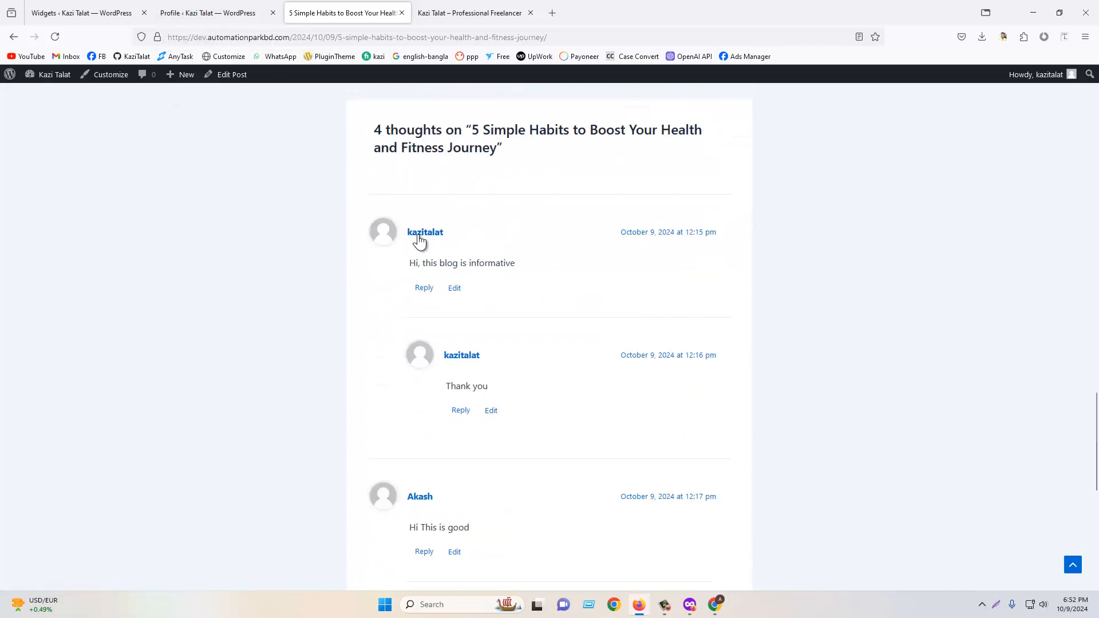
# - Switch between the profile's Biographical Info field and the post's comments section to compare them
pyautogui.click(212, 12)
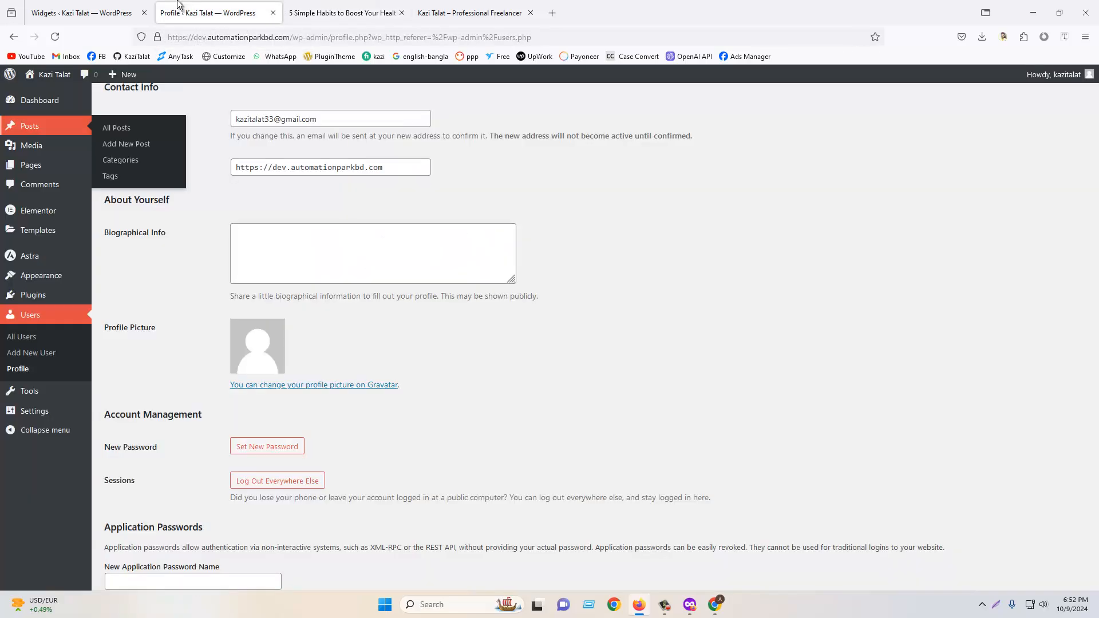
pyautogui.click(255, 259)
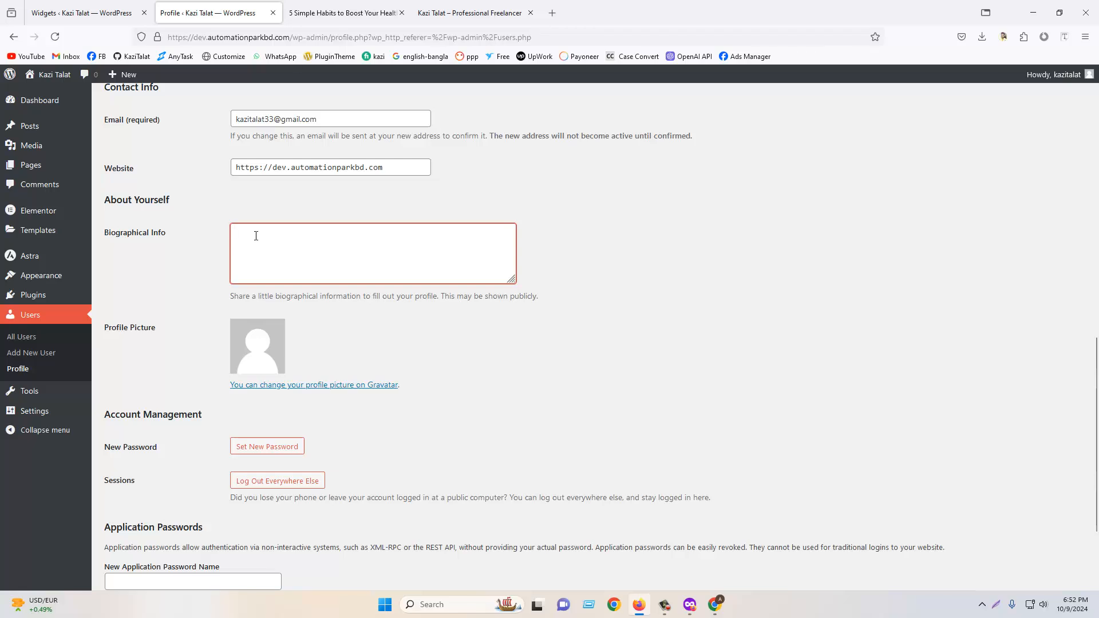
pyautogui.click(323, 9)
pyautogui.scroll(5, 432, 365)
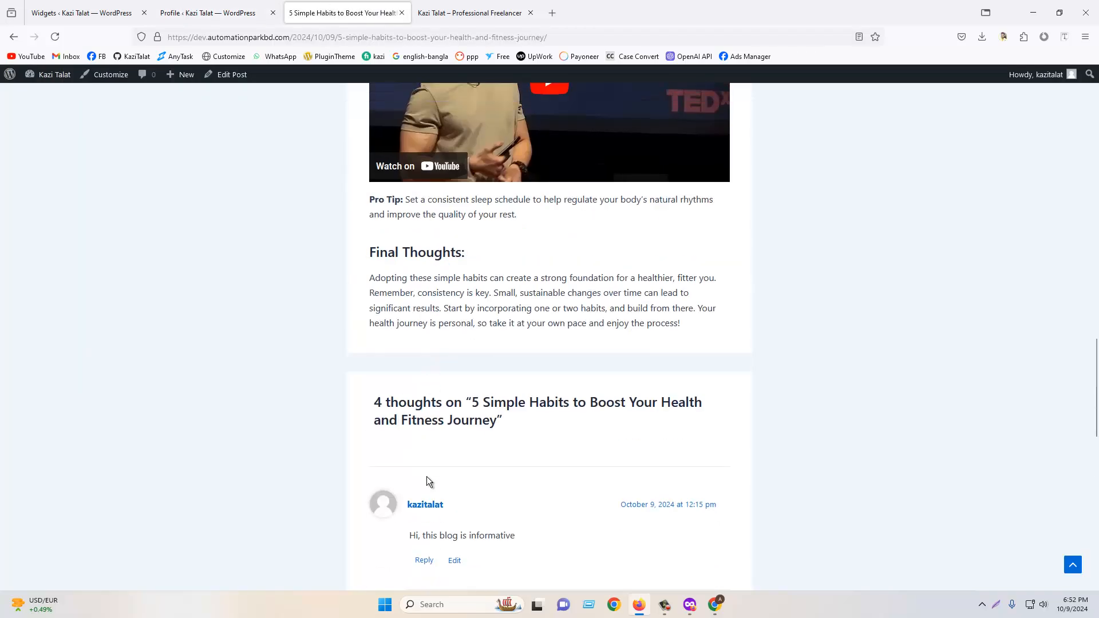
pyautogui.scroll(-3, 428, 481)
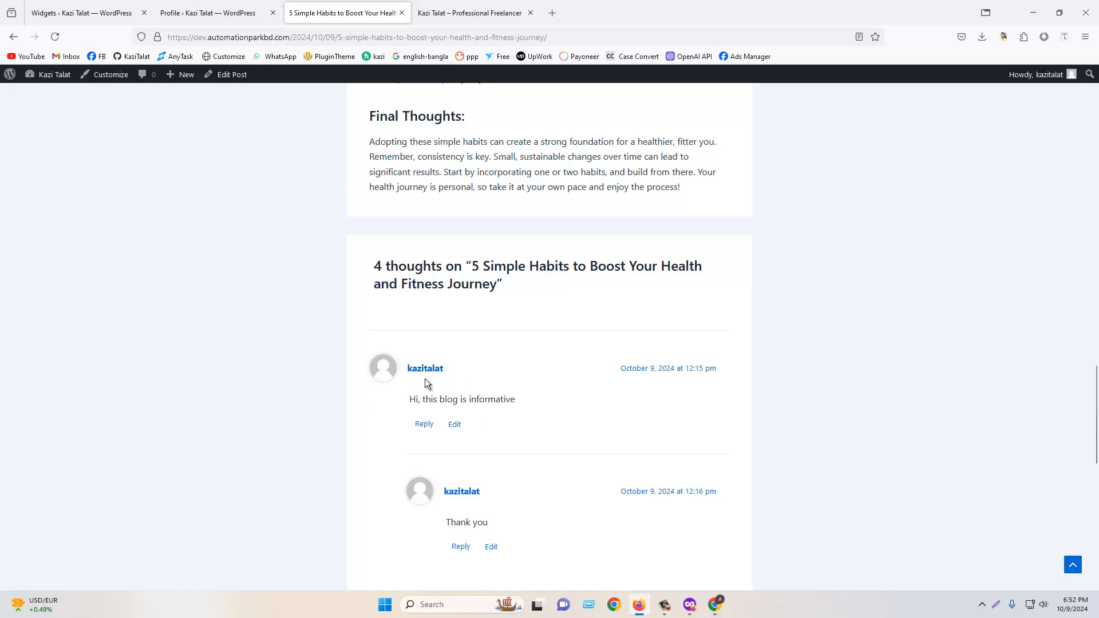
pyautogui.click(235, 12)
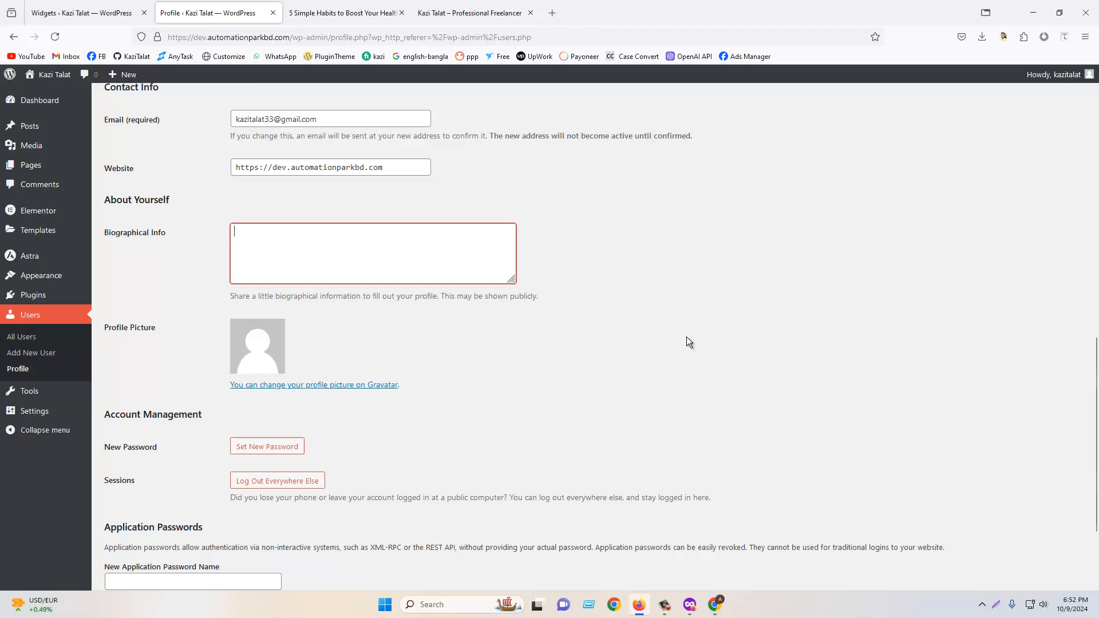
pyautogui.scroll(-2, 686, 337)
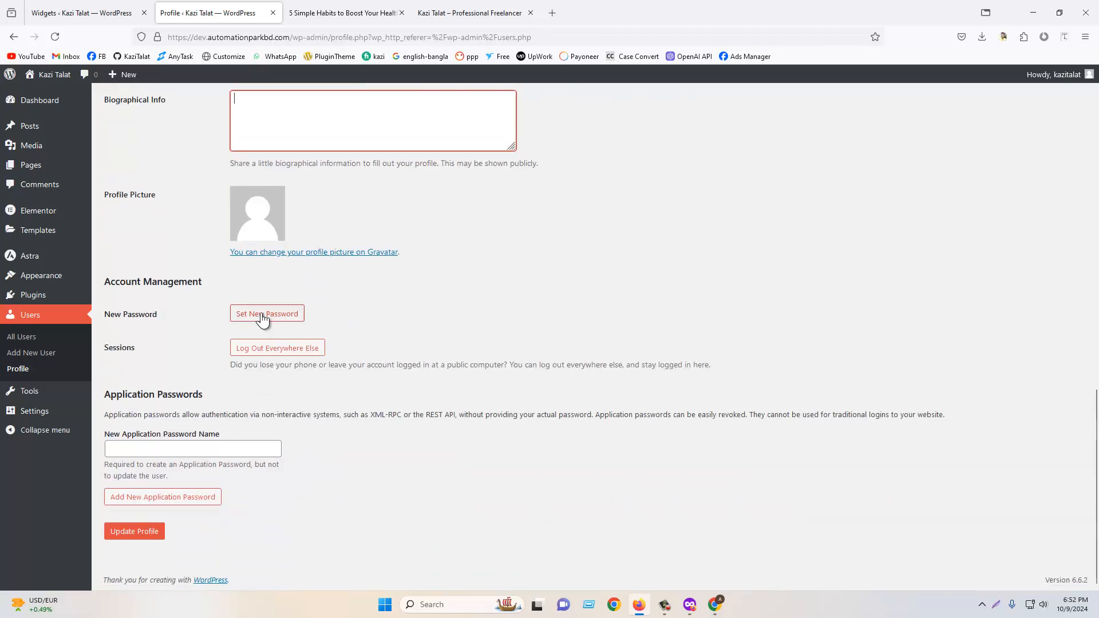
pyautogui.moveTo(1068, 80)
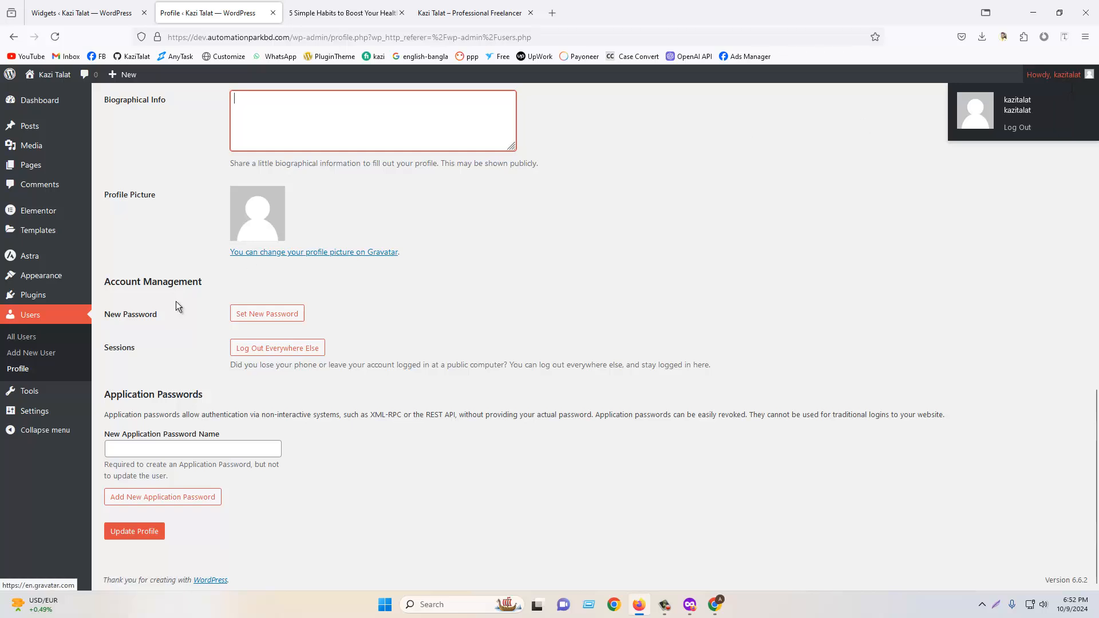
pyautogui.click(261, 321)
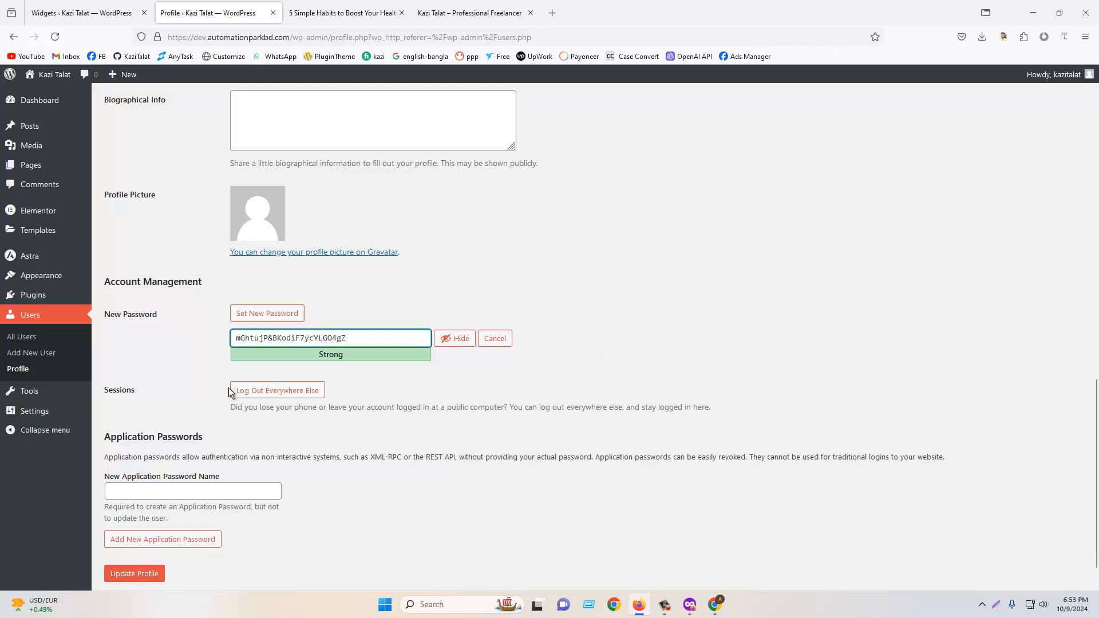
pyautogui.click(497, 339)
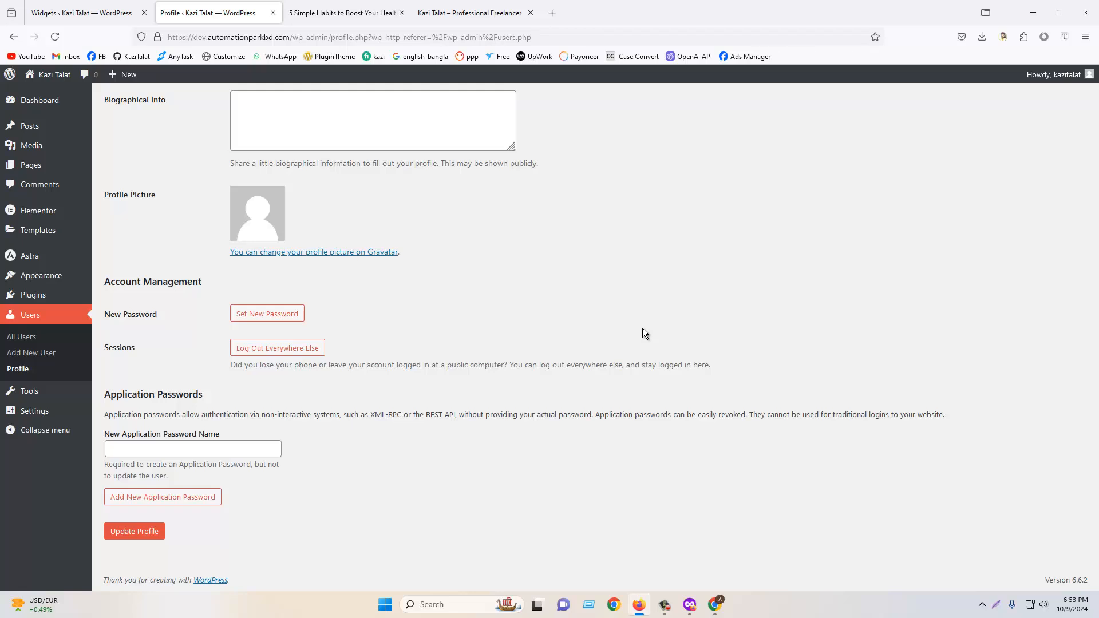
# - Leave the profile page without saving and go to the All Users list
pyautogui.scroll(20, 617, 332)
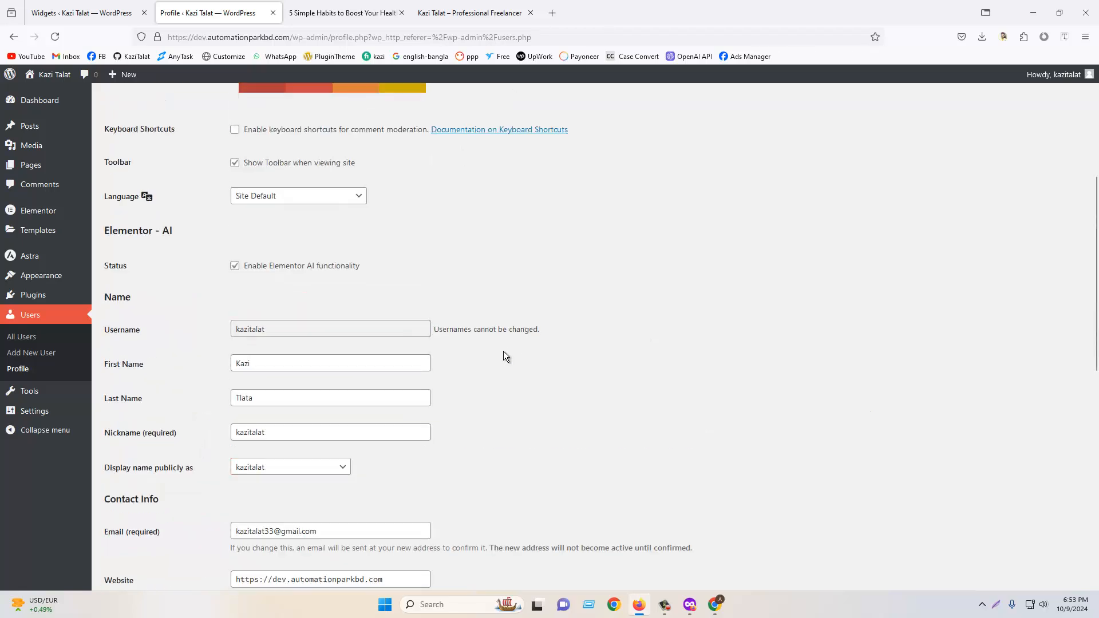
pyautogui.click(50, 316)
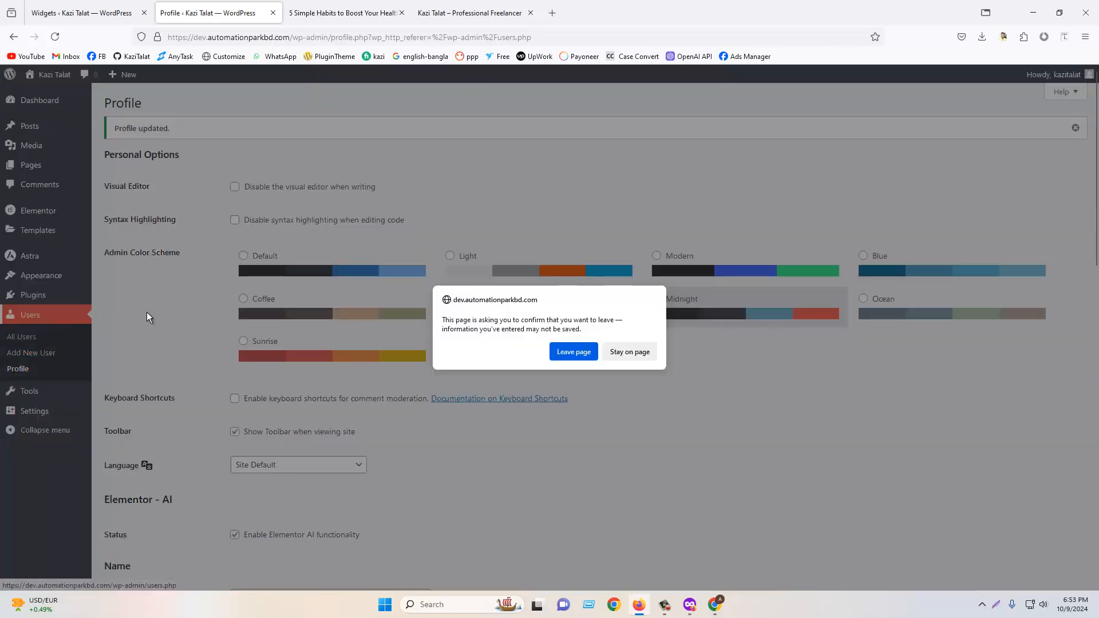
pyautogui.click(571, 352)
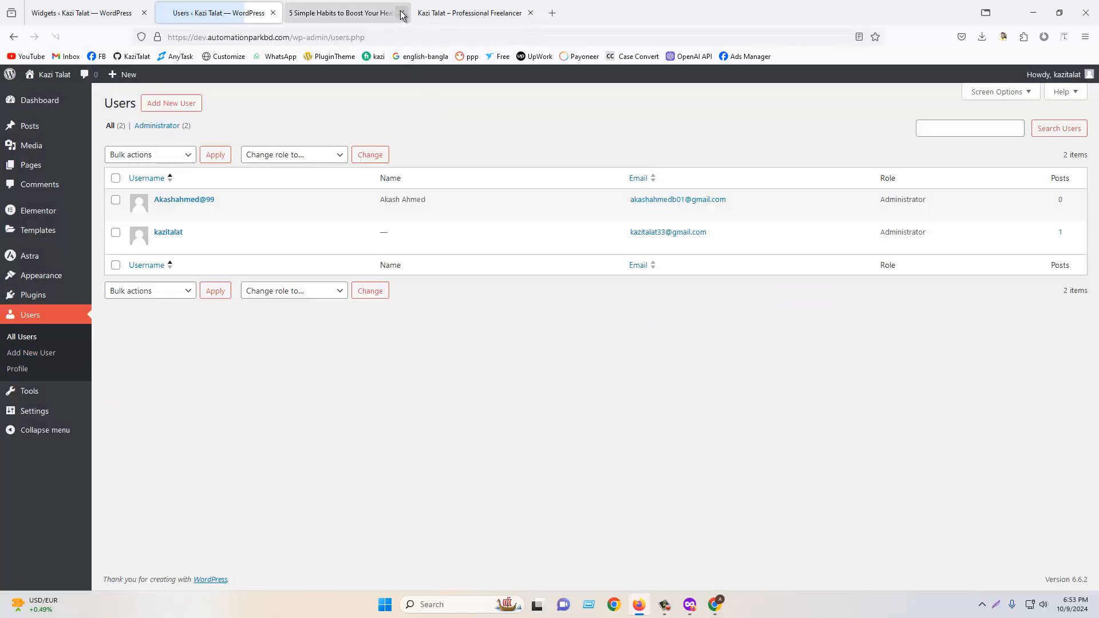
# - Close the post's browser tab
pyautogui.click(401, 12)
pyautogui.click(401, 13)
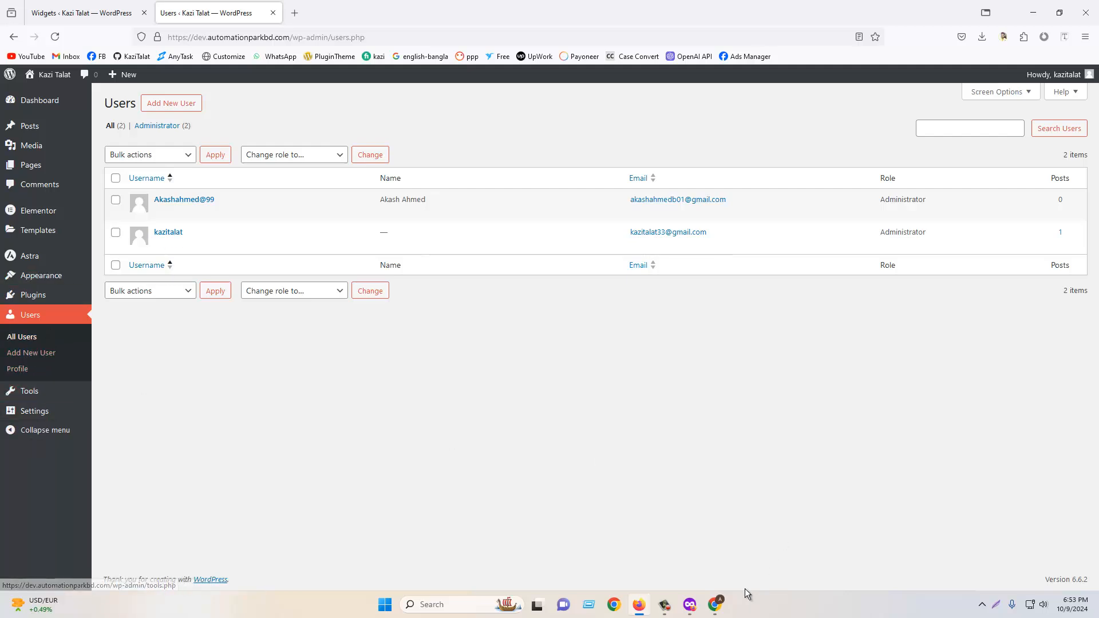
pyautogui.click(664, 606)
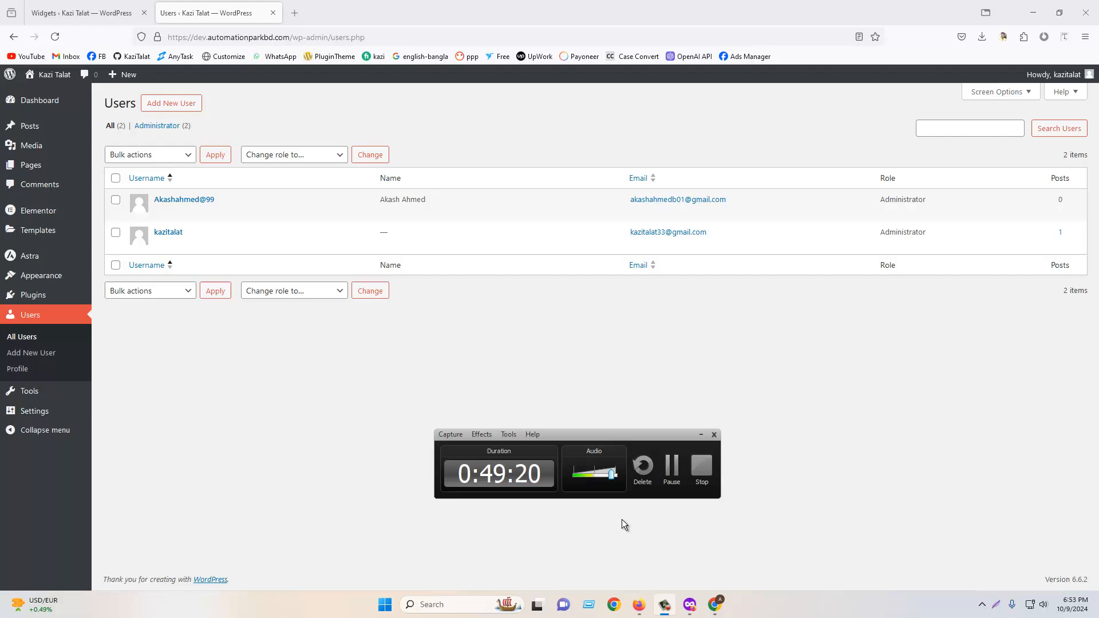